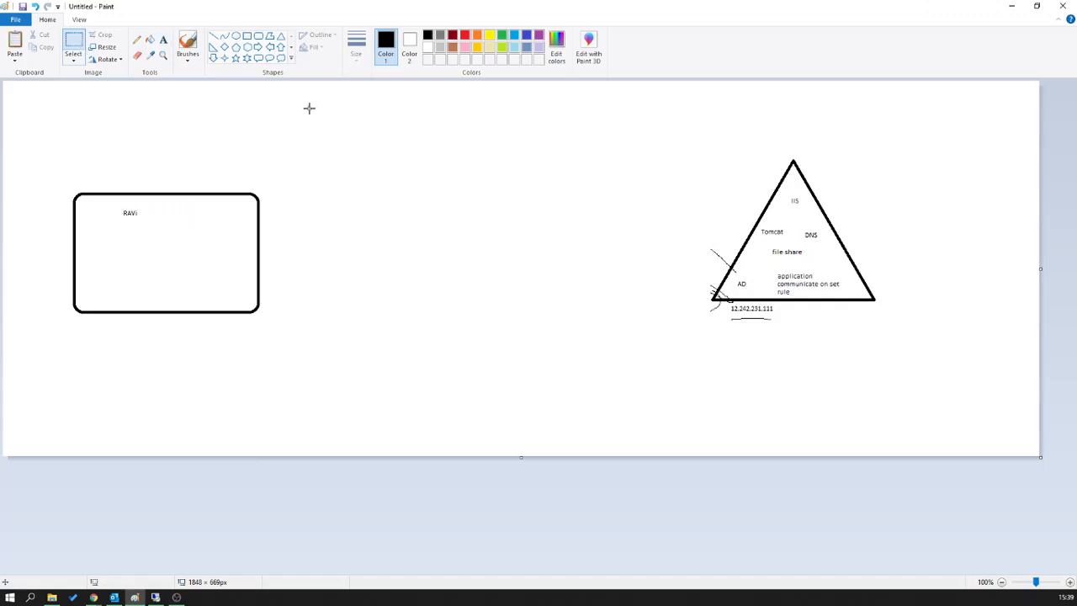
# Step: Erase the cluttered triangle diagram and draw a new clean triangle on the right
pyautogui.moveTo(906, 136); pyautogui.dragTo(906, 409)
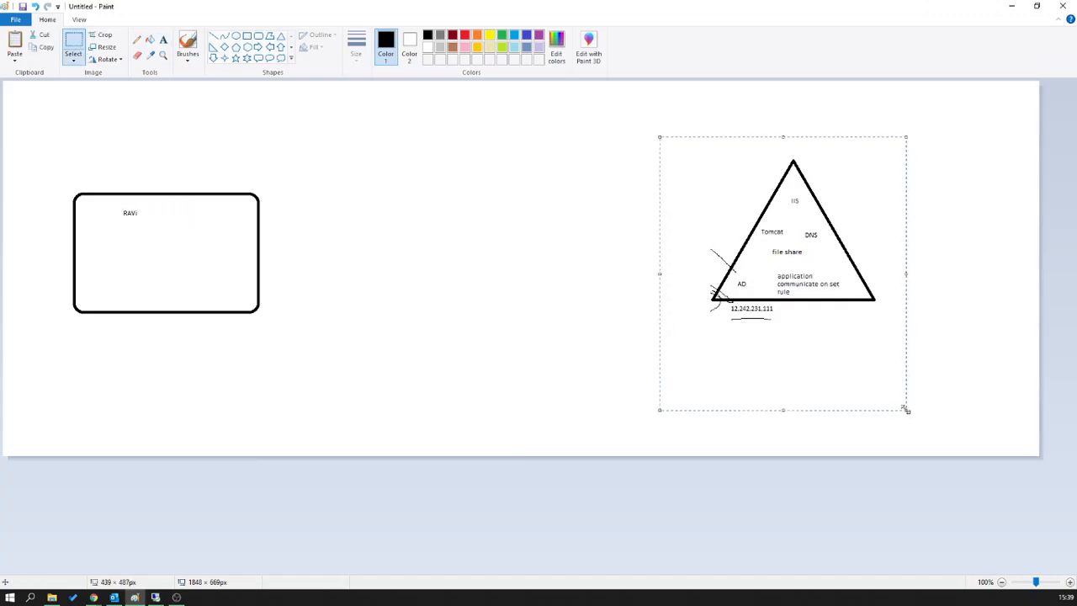
pyautogui.press('Delete')
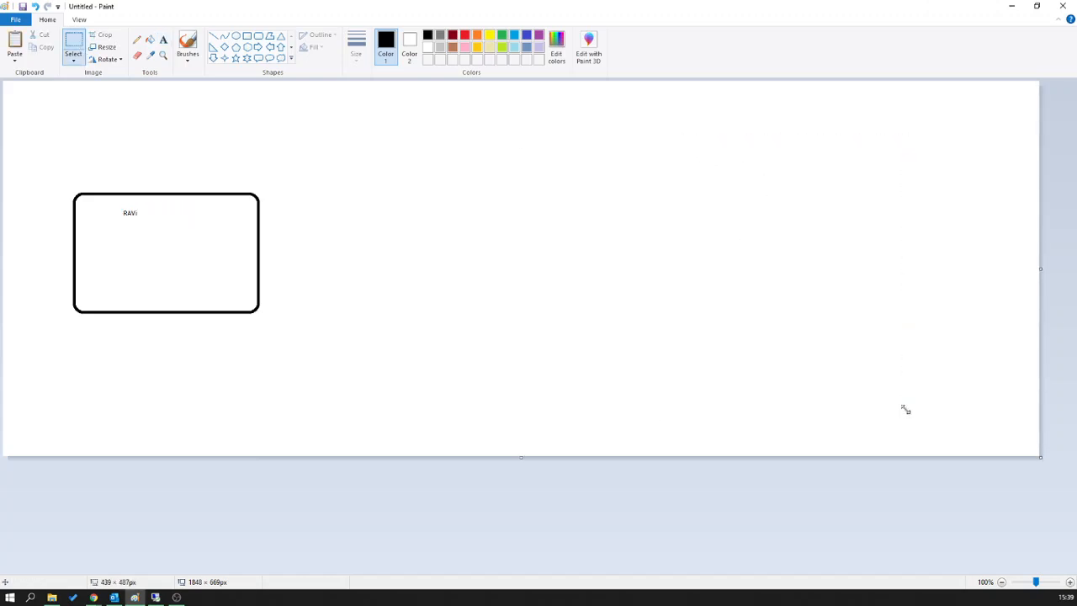
pyautogui.click(281, 36)
pyautogui.moveTo(754, 195); pyautogui.dragTo(890, 326)
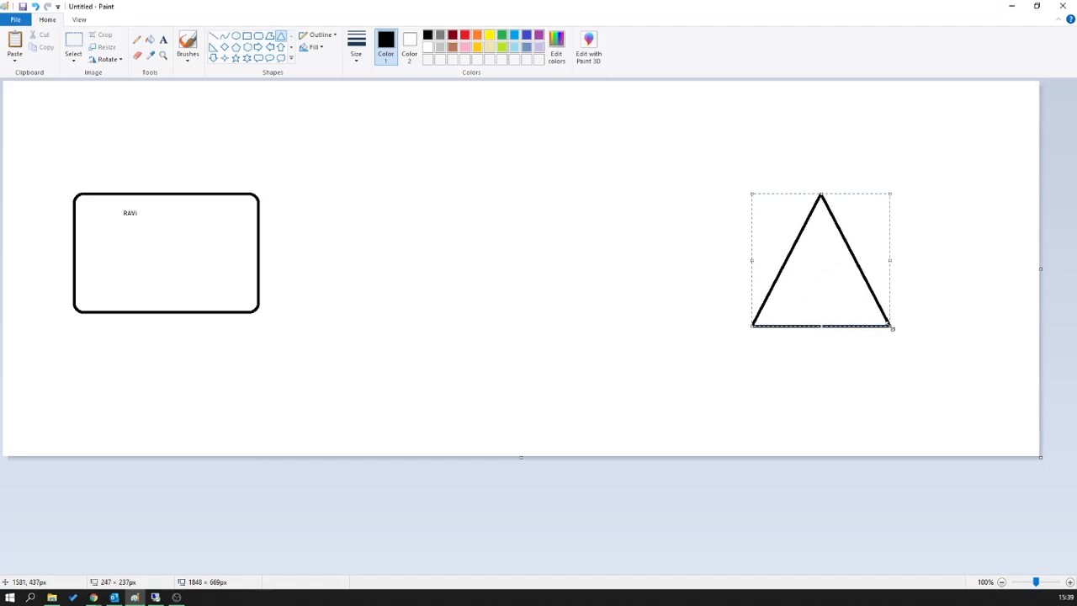
# Step: Label the triangle with the ravi2.file.core.windows address beneath it
pyautogui.click(165, 39)
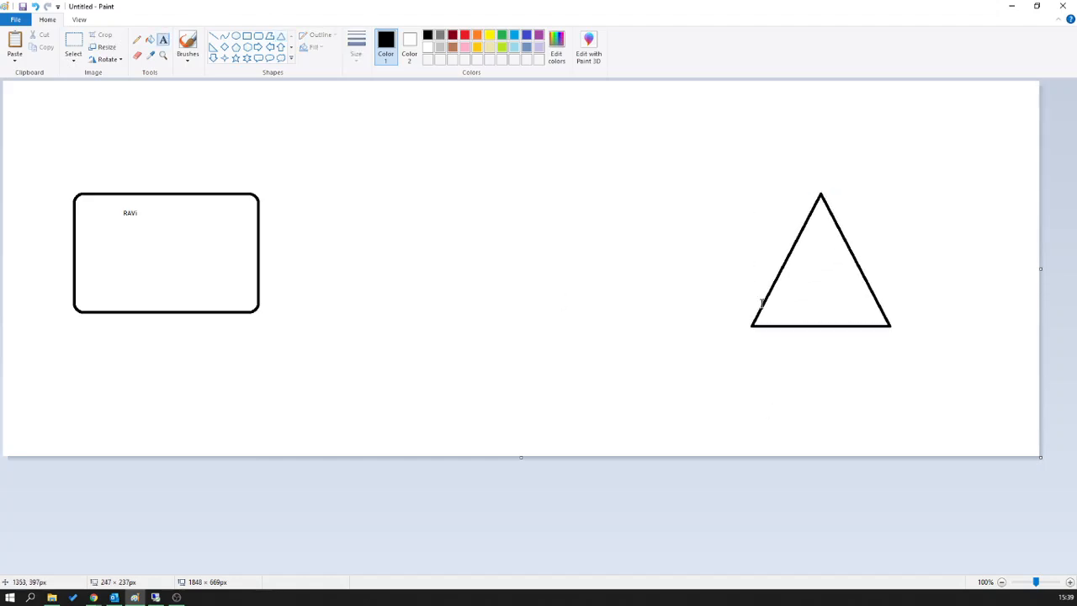
pyautogui.click(774, 332)
pyautogui.write('RAV')
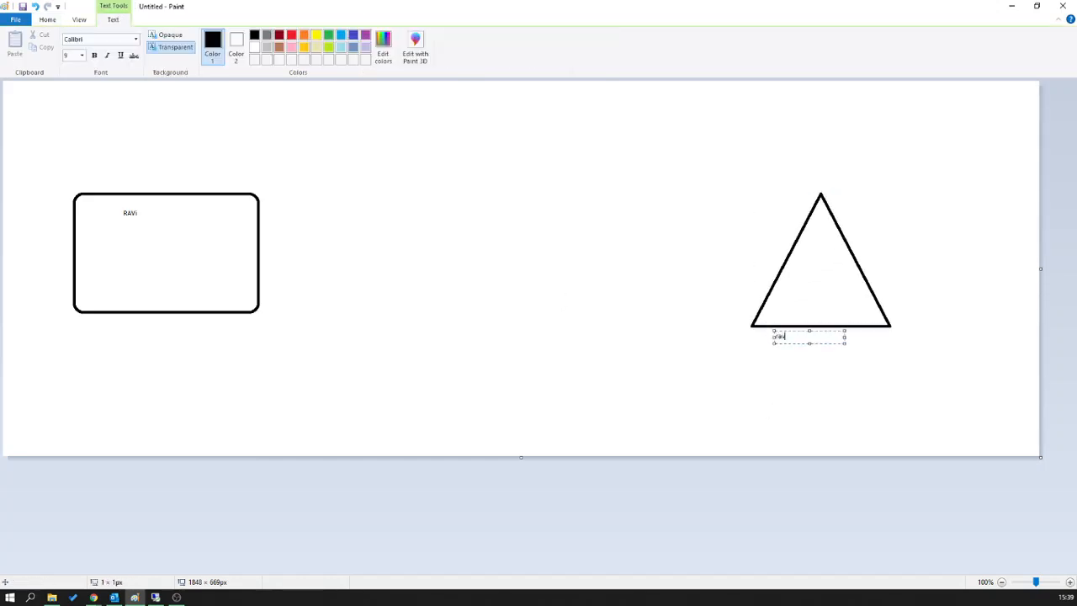
pyautogui.write('i2,')
pyautogui.write('file.core.windows.net')
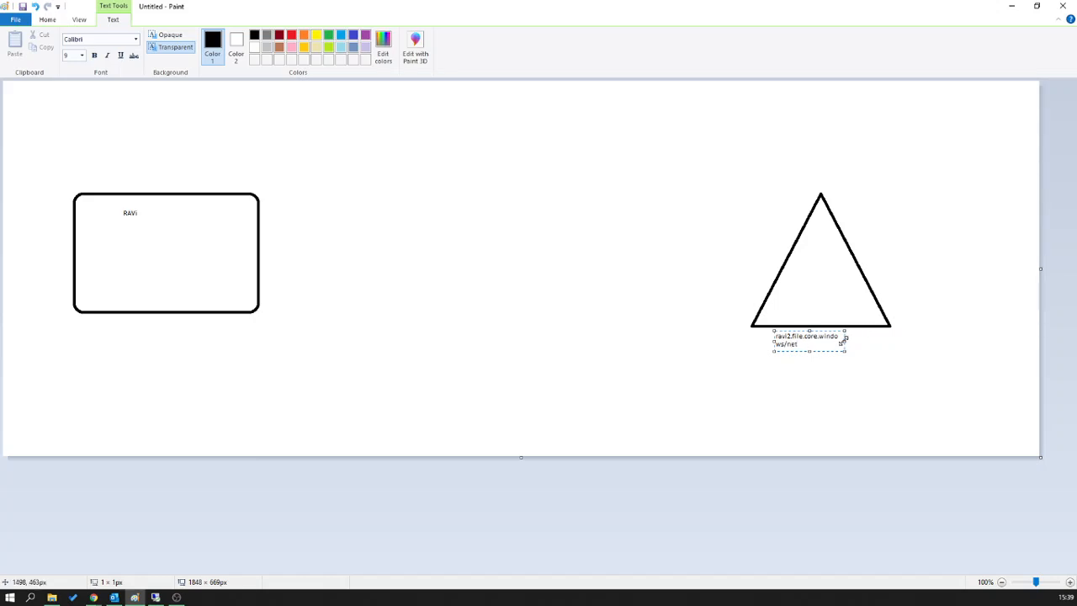
pyautogui.moveTo(844, 340); pyautogui.dragTo(932, 343)
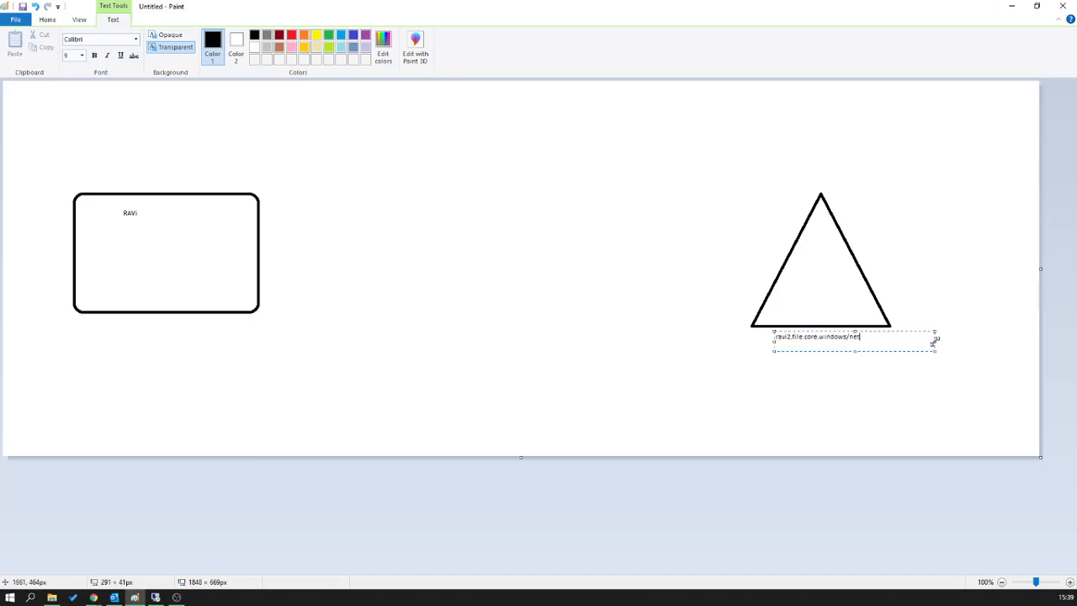
pyautogui.click(813, 386)
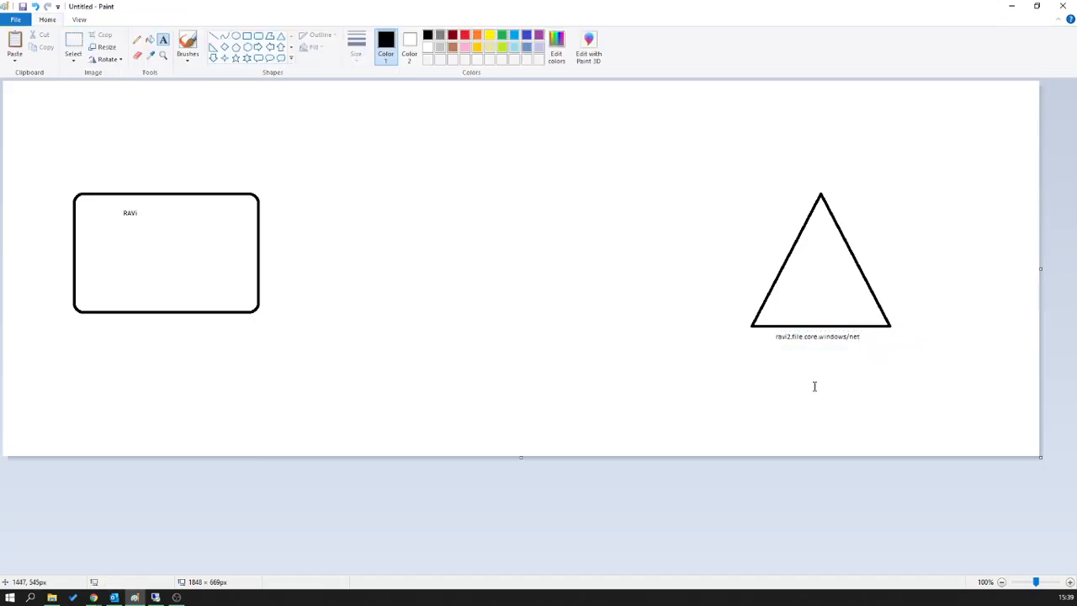
pyautogui.click(791, 299)
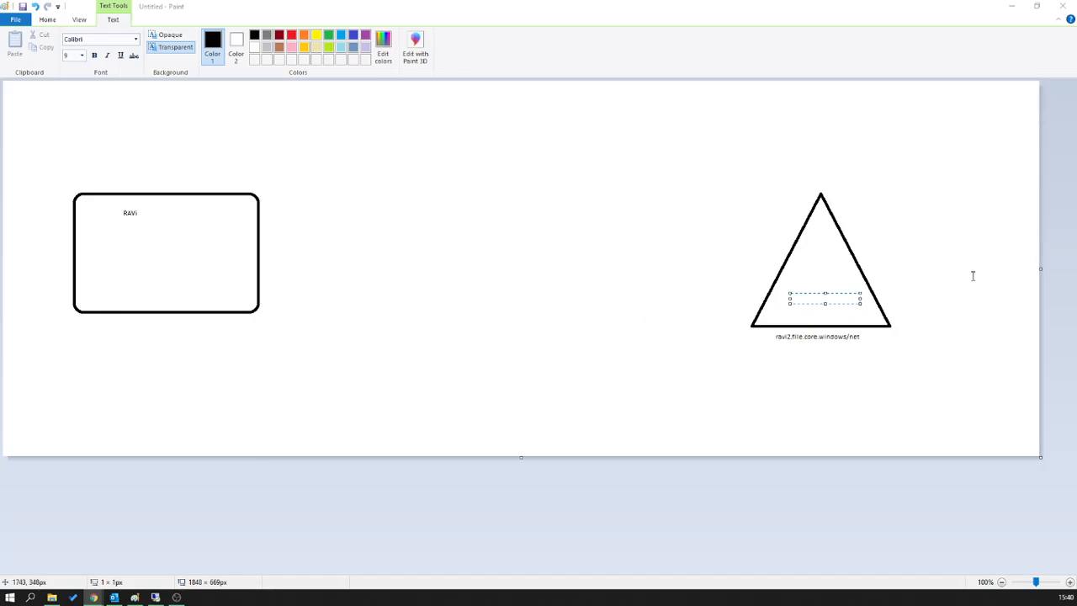
# Step: Write 'File share' inside the triangle with the ports 139 → 445 below it
pyautogui.click(818, 298)
pyautogui.write('\\\\')
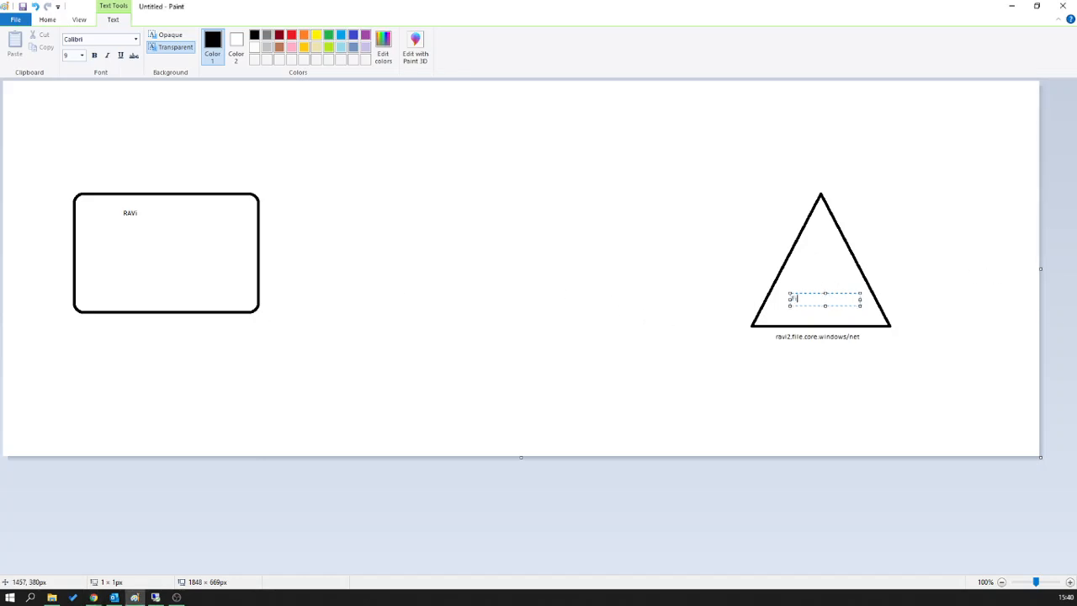
pyautogui.write('le share')
pyautogui.click(776, 384)
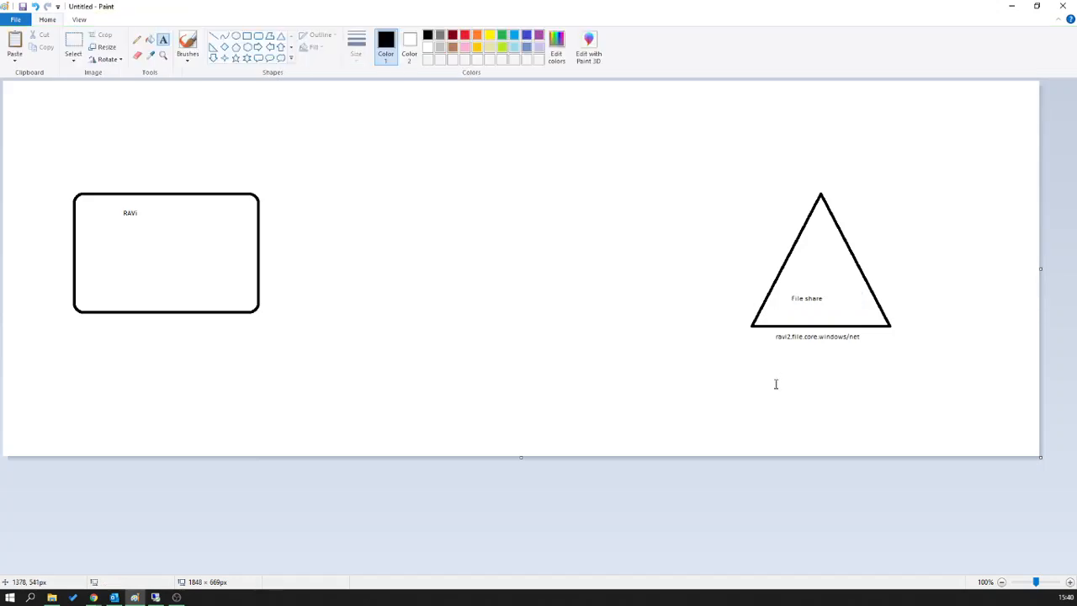
pyautogui.click(796, 307)
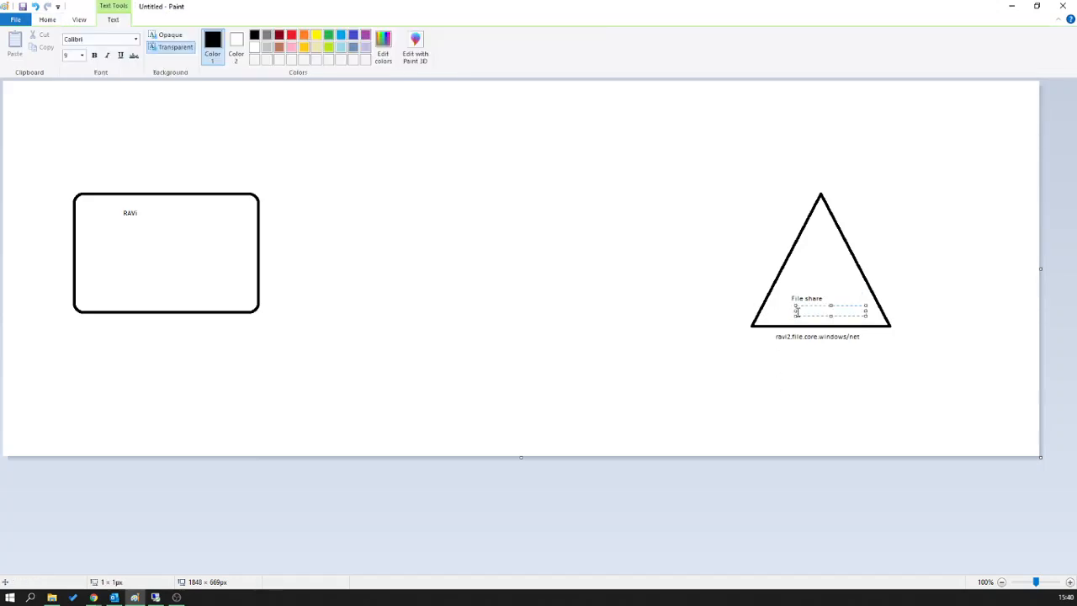
pyautogui.write('139 -- 445')
pyautogui.click(741, 320)
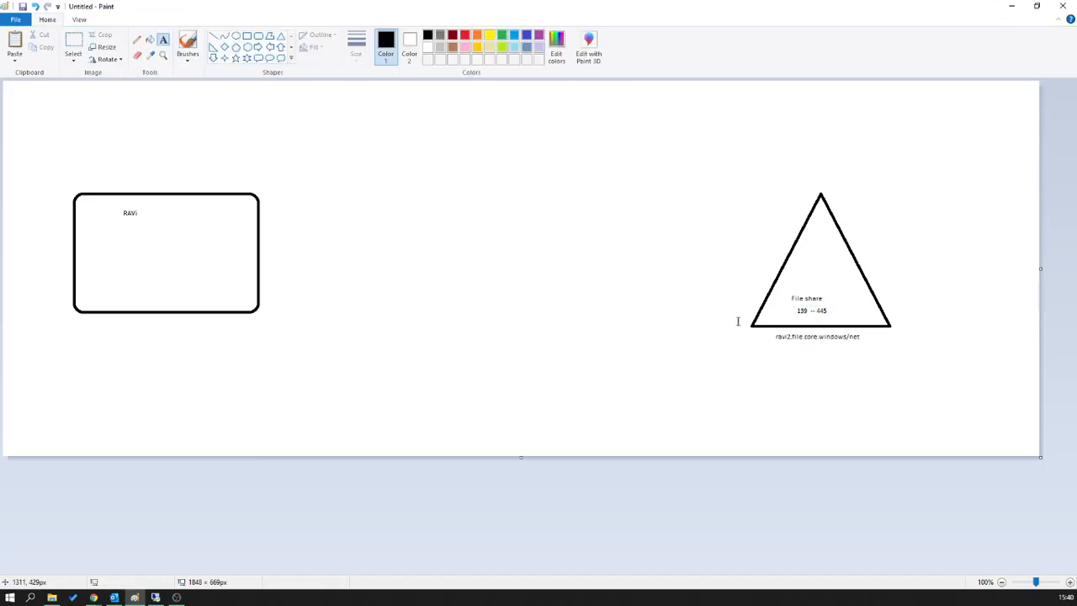
# Step: Add the notes 'normal' and 'Secure smb' side by side inside the triangle
pyautogui.click(791, 316)
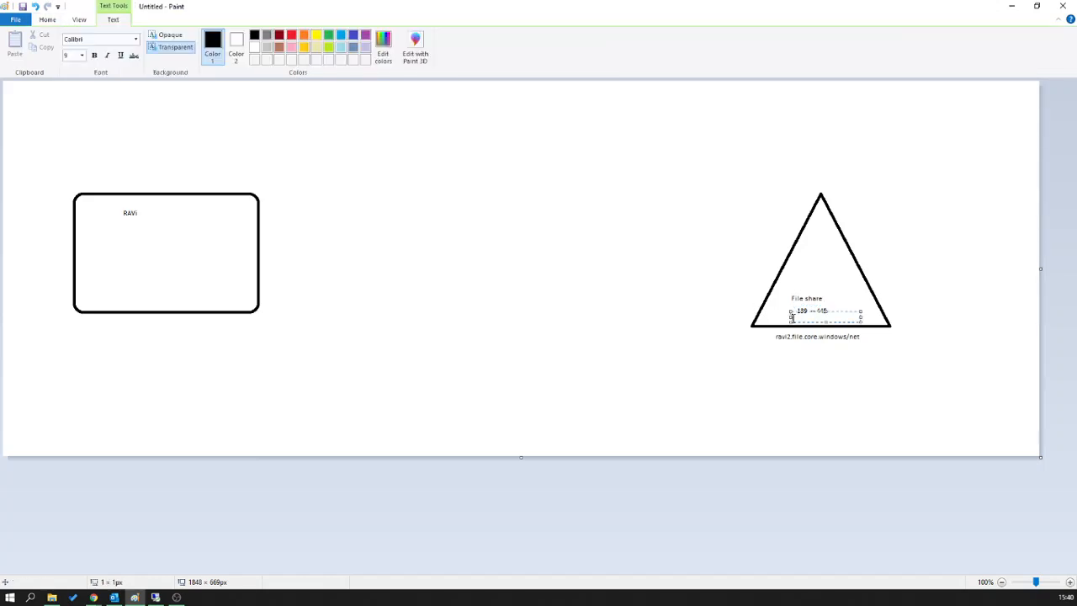
pyautogui.write('S')
pyautogui.write('ormal')
pyautogui.click(789, 317)
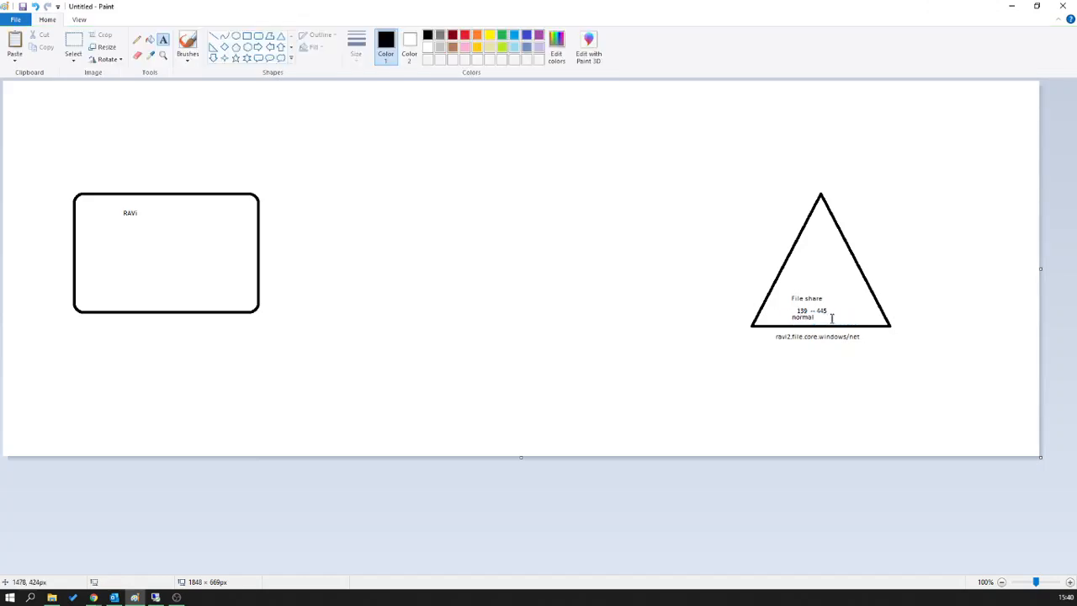
pyautogui.click(826, 317)
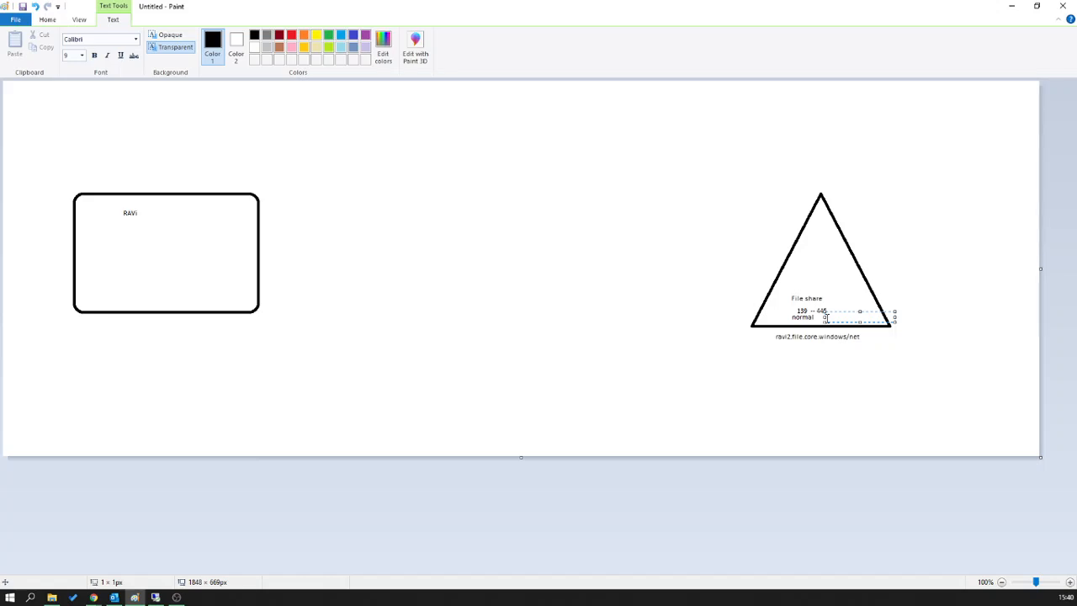
pyautogui.write('Secure smb')
pyautogui.click(827, 337)
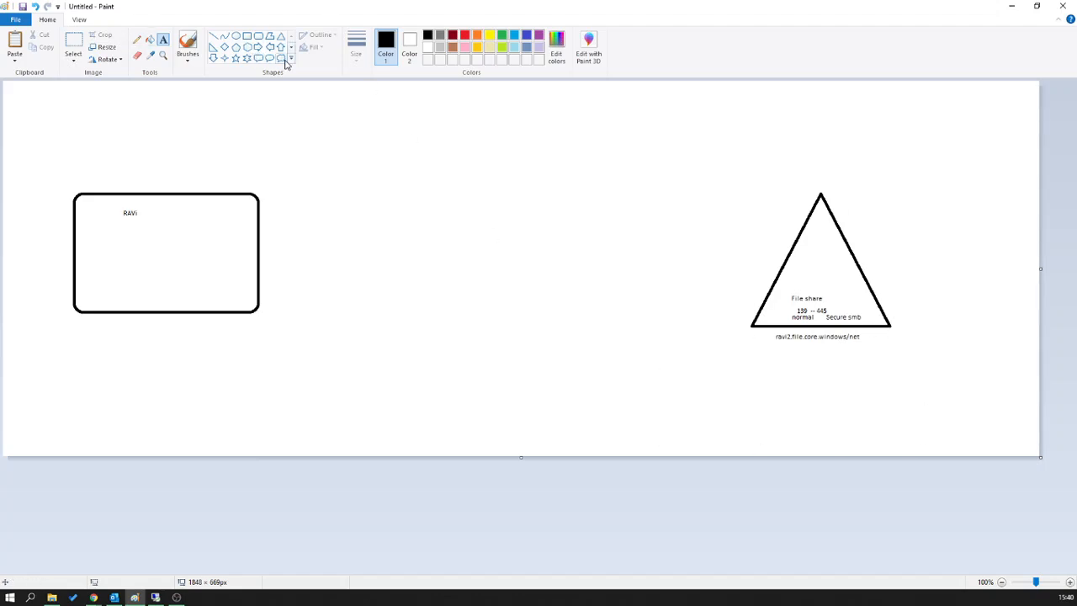
# Step: Draw a freehand curve from the RAVi rectangle to the triangle, plus a thought-bubble cloud widened leftward
pyautogui.click(137, 40)
pyautogui.moveTo(185, 235)
pyautogui.mouseDown()
pyautogui.moveTo(543, 174)
pyautogui.moveTo(767, 283)
pyautogui.mouseUp()
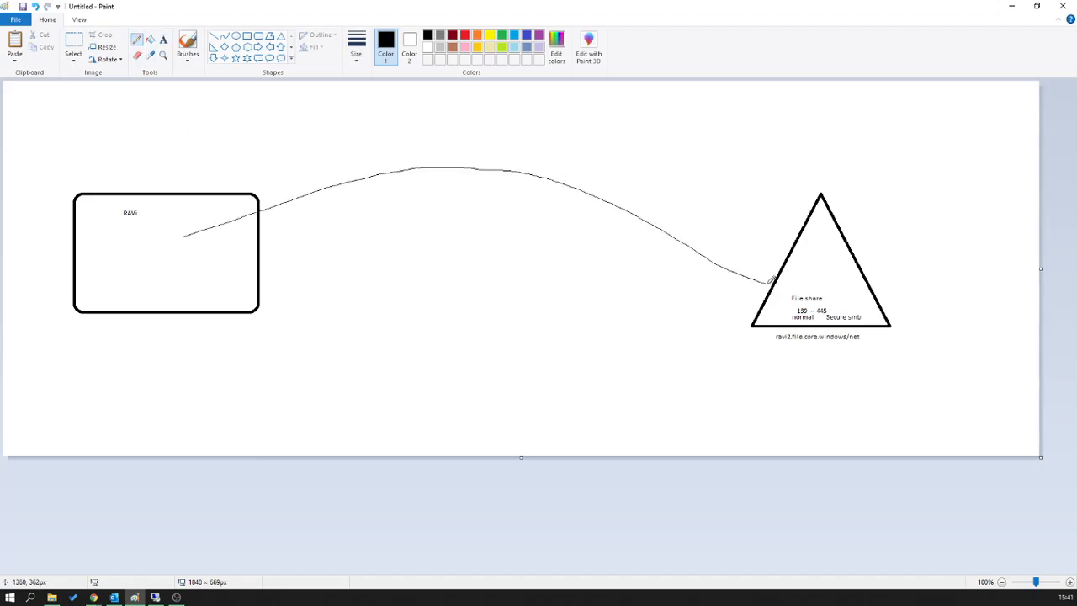
pyautogui.click(281, 58)
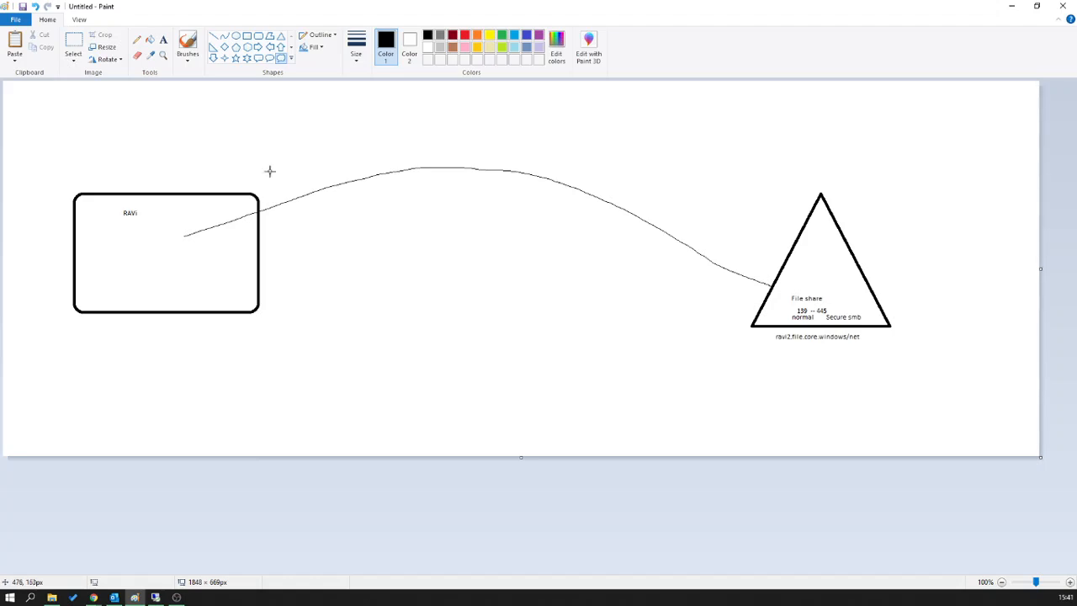
pyautogui.moveTo(272, 161); pyautogui.dragTo(422, 326)
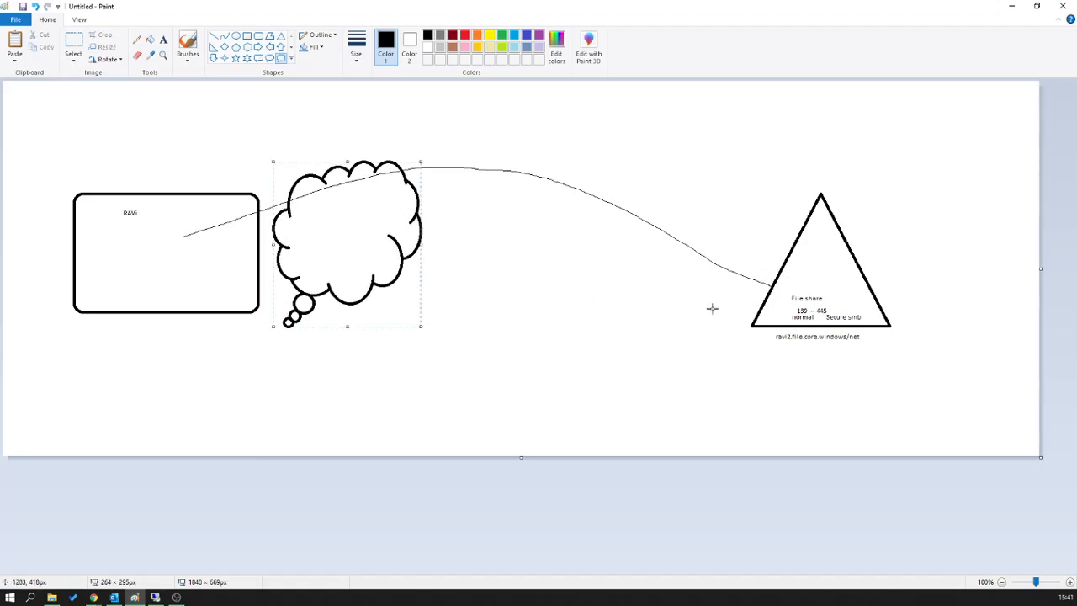
pyautogui.moveTo(275, 242); pyautogui.dragTo(211, 242)
pyautogui.click(205, 259)
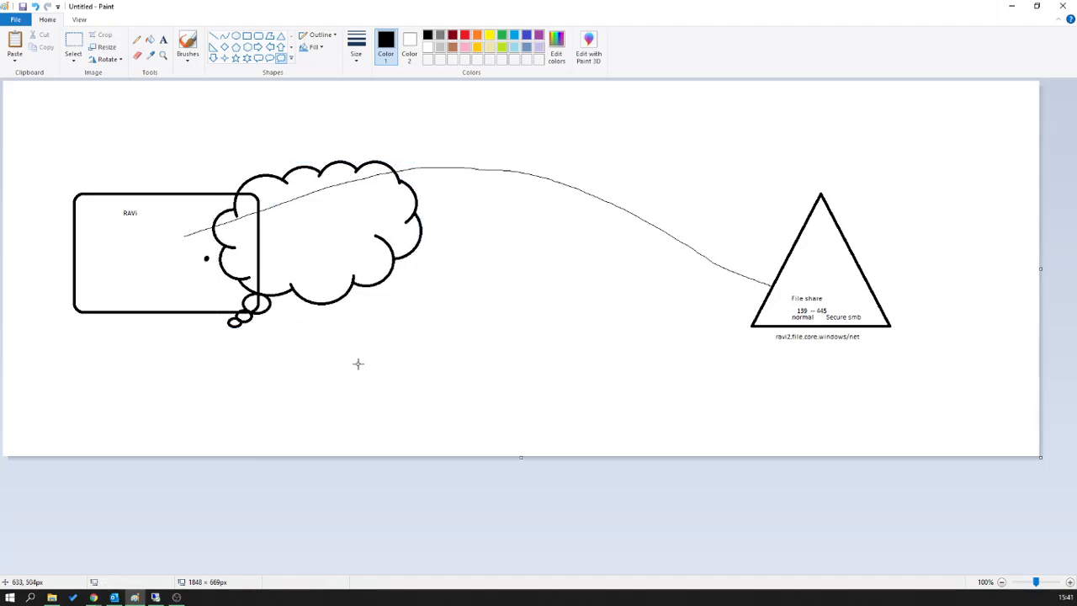
pyautogui.click(162, 42)
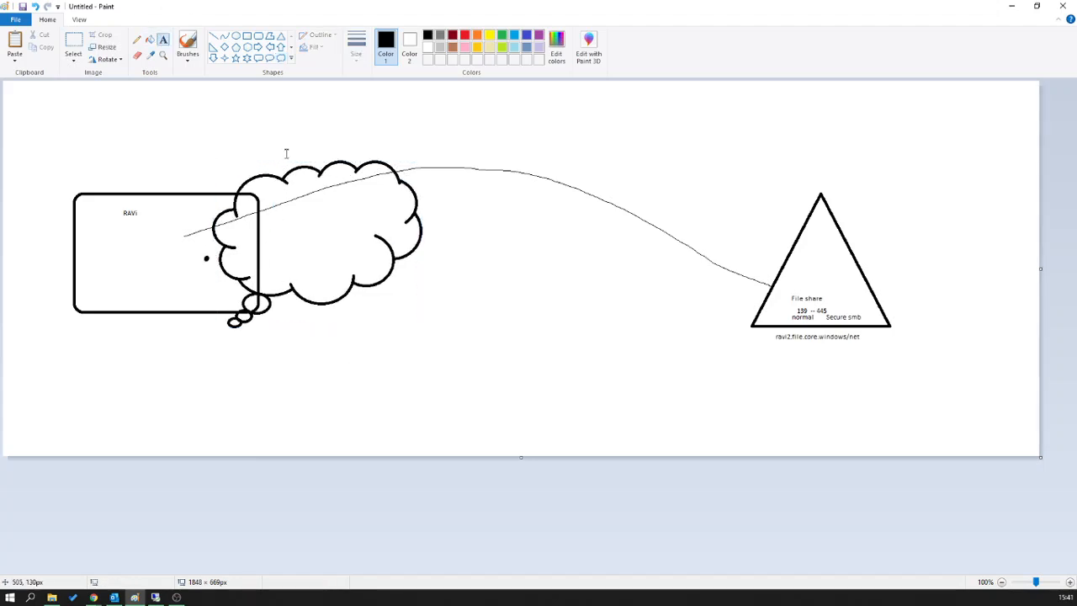
# Step: Label the cloud 'Airtel' and 'Asiannet' above it
pyautogui.click(284, 154)
pyautogui.write('Airtel')
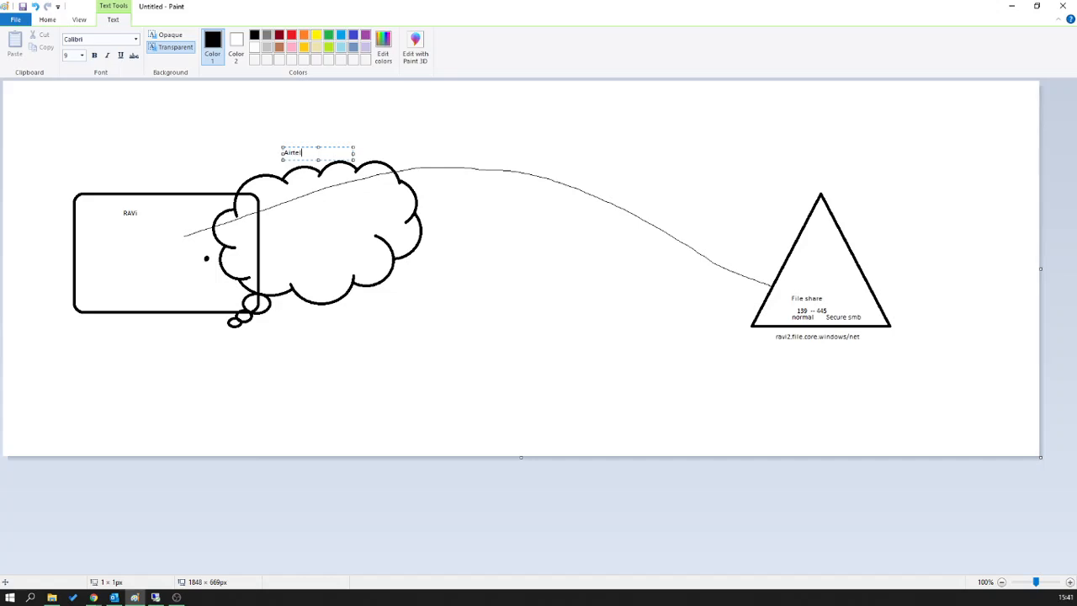
pyautogui.click(307, 168)
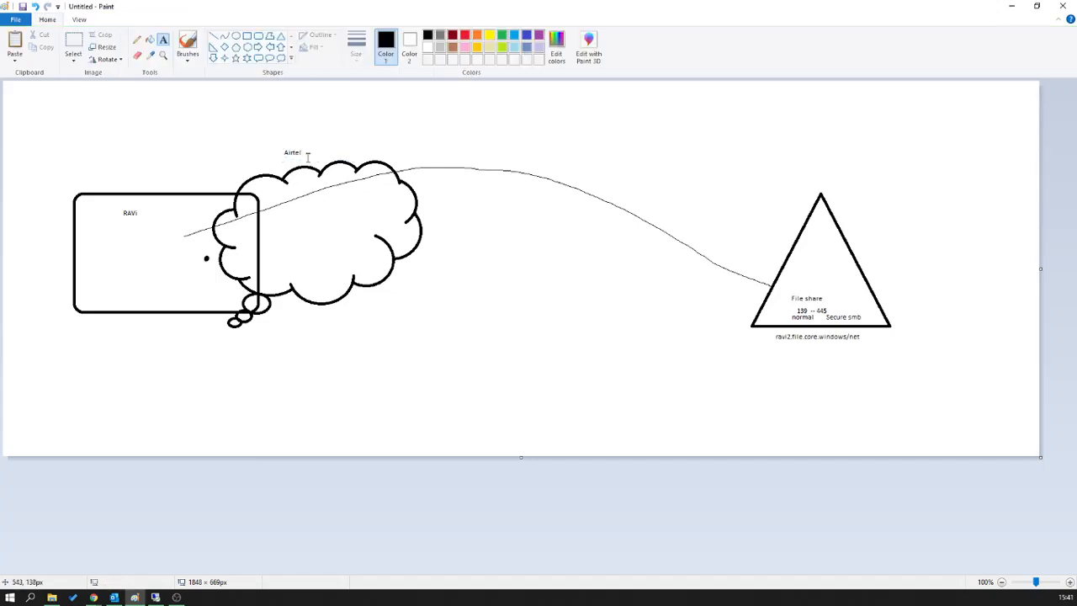
pyautogui.click(310, 152)
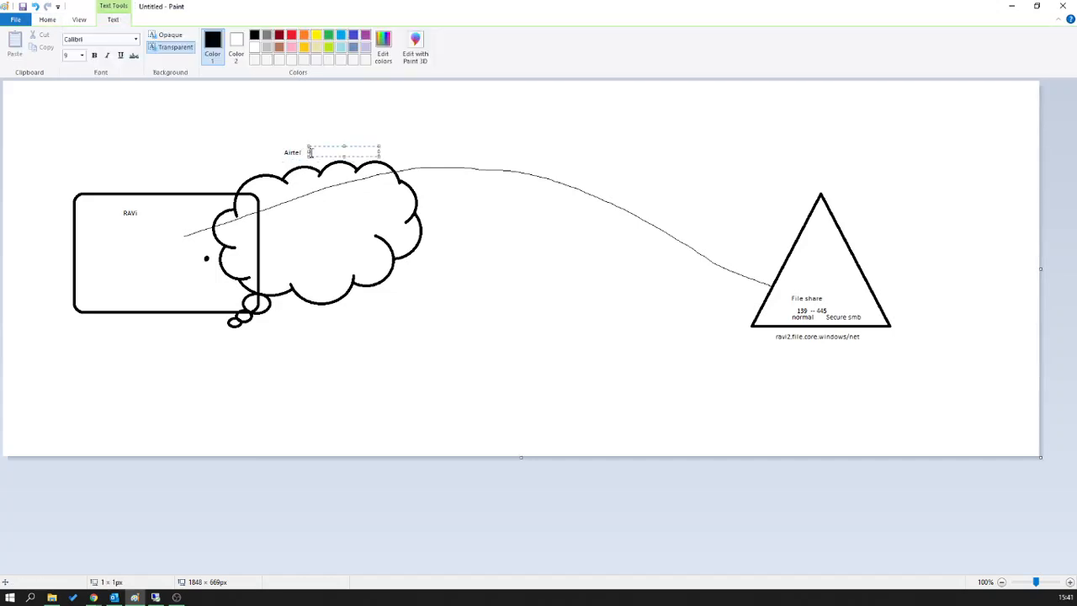
pyautogui.write('Asianet')
pyautogui.click(335, 199)
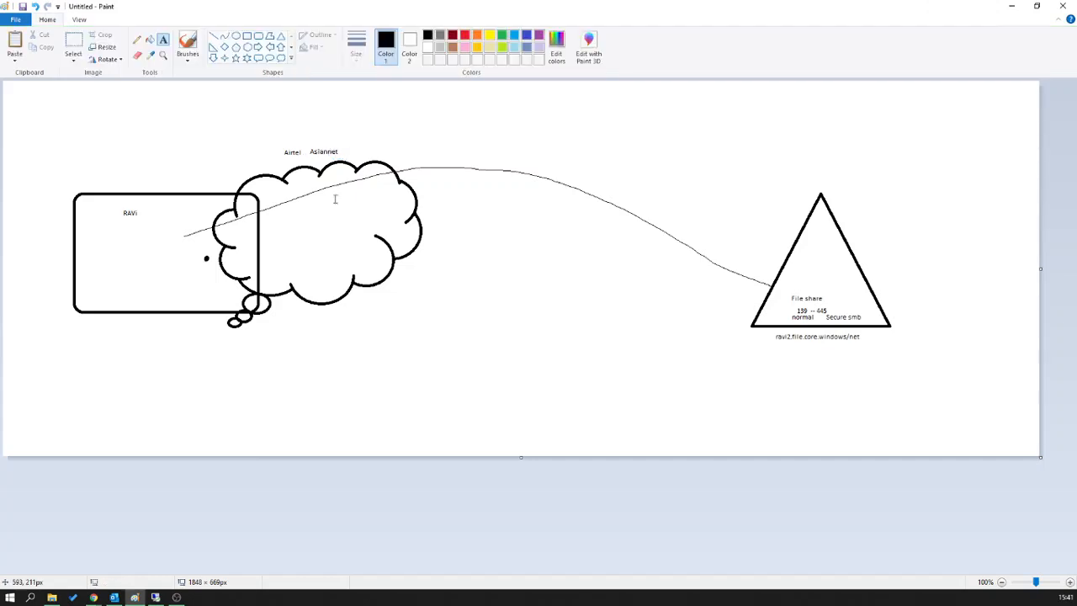
# Step: Draw an oval inside the cloud listing ports 80, 443 and 139 on separate lines
pyautogui.click(236, 37)
pyautogui.moveTo(268, 210)
pyautogui.mouseDown()
pyautogui.moveTo(344, 250)
pyautogui.moveTo(295, 212)
pyautogui.moveTo(312, 198)
pyautogui.mouseUp()
pyautogui.click(304, 246)
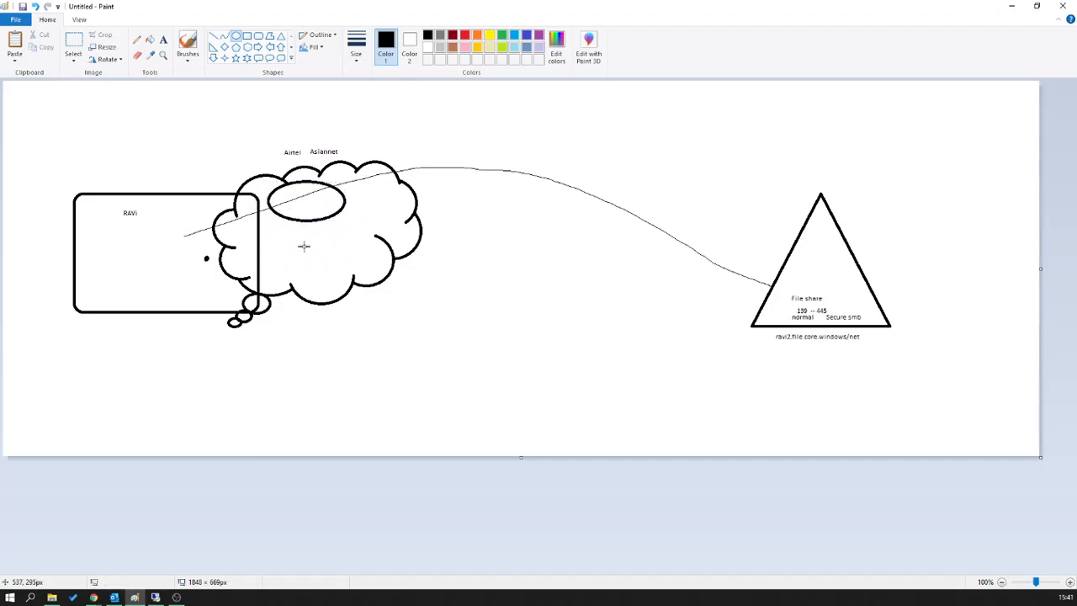
pyautogui.click(164, 39)
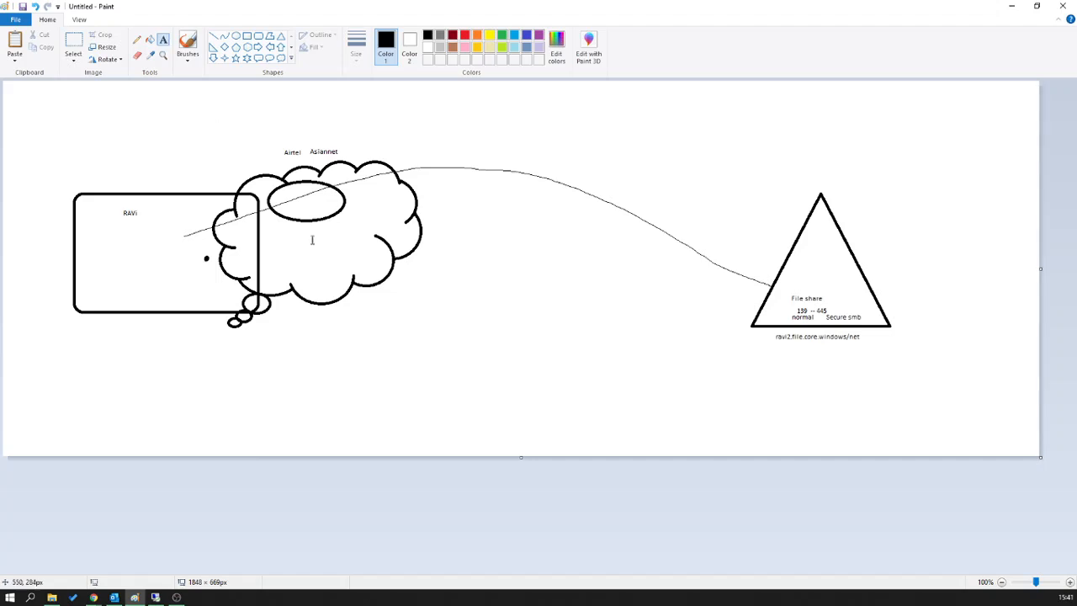
pyautogui.click(326, 196)
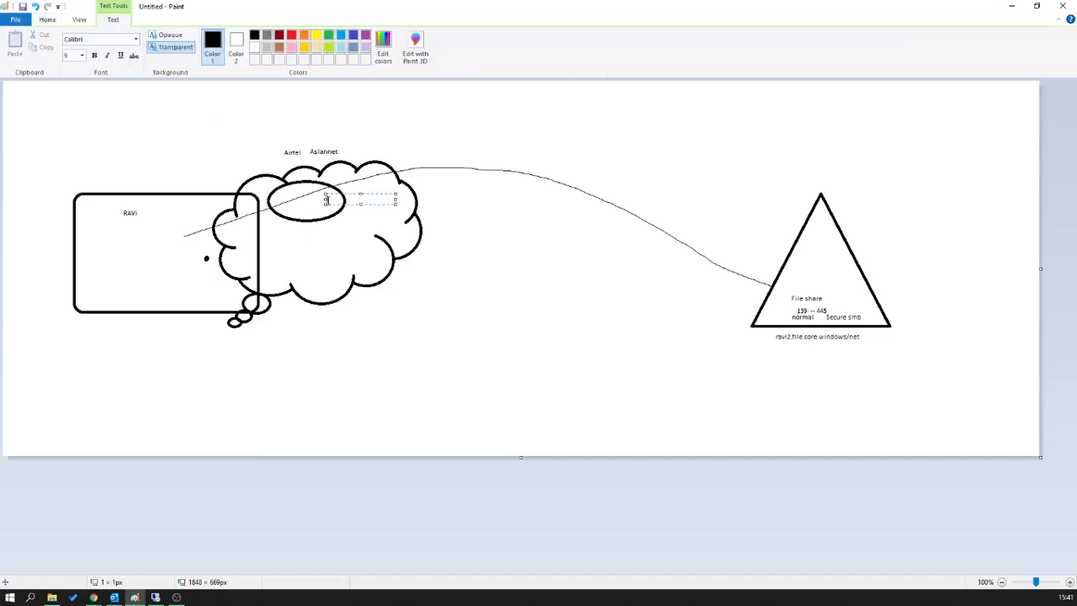
pyautogui.write('80\\')
pyautogui.press('Return')
pyautogui.write('443')
pyautogui.press('Return')
pyautogui.press('Return')
pyautogui.press('Return')
pyautogui.write('13')
pyautogui.click(297, 252)
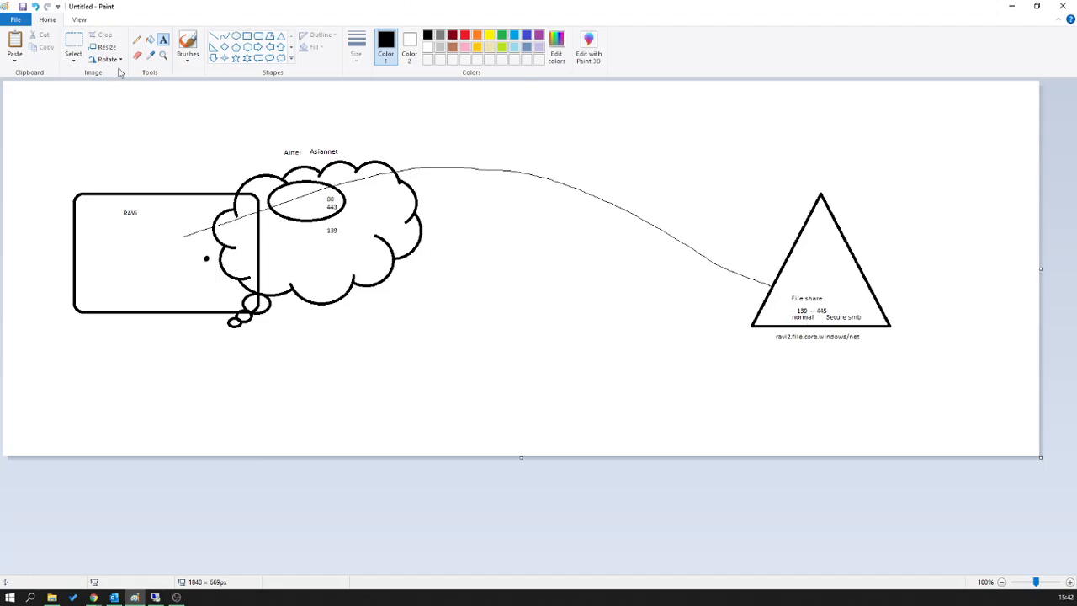
# Step: Scribble over 445 in the triangle and write an IP line naming the ravi3 file share in the RAVi box
pyautogui.click(136, 39)
pyautogui.moveTo(813, 318)
pyautogui.mouseDown()
pyautogui.moveTo(827, 303)
pyautogui.moveTo(813, 307)
pyautogui.mouseUp()
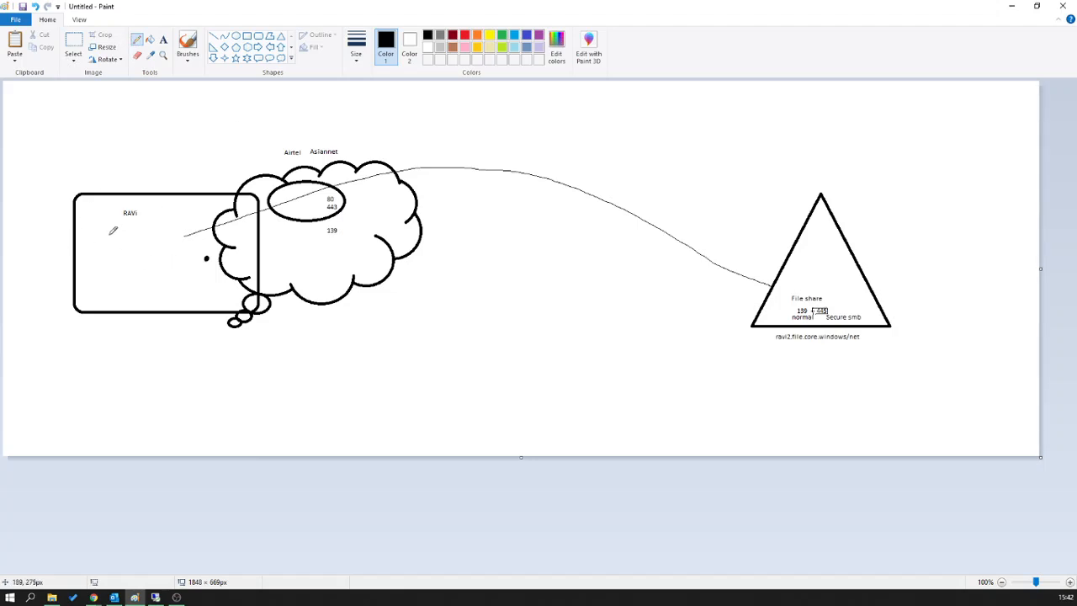
pyautogui.click(163, 42)
pyautogui.click(88, 237)
pyautogui.write('IP == ravi3.file.core.w')
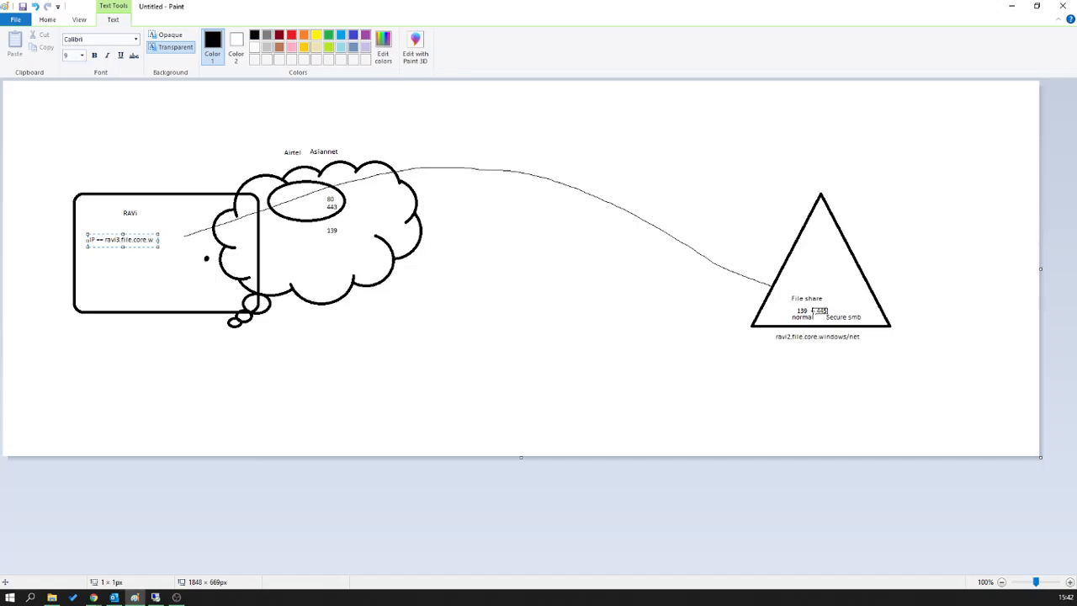
pyautogui.write('..')
pyautogui.click(145, 291)
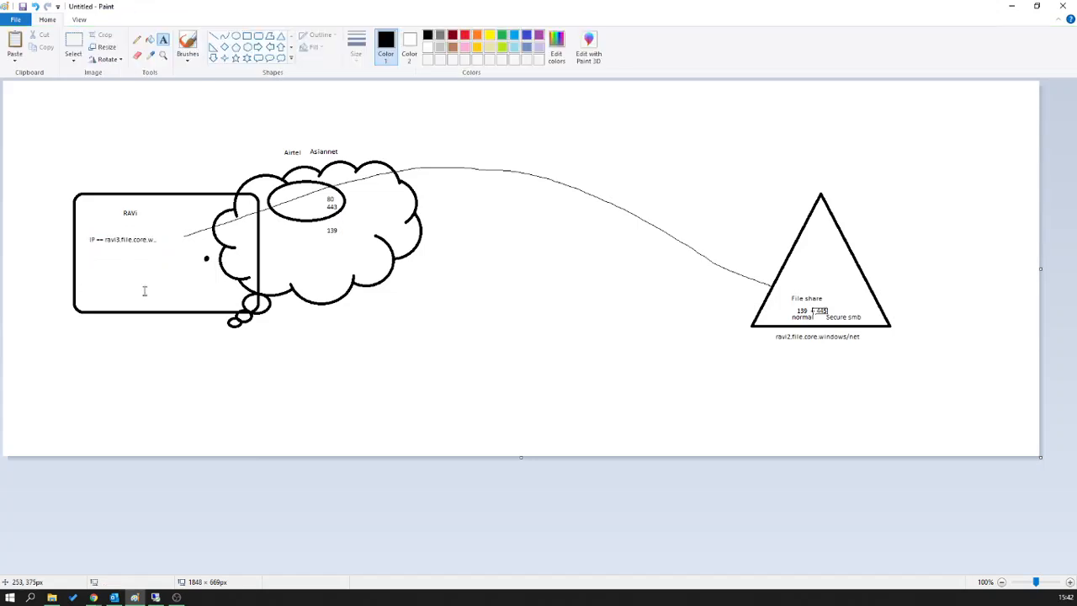
# Step: Add 'IP + port' and 'port 445' notes inside the RAVi box
pyautogui.click(91, 262)
pyautogui.write('o/P + port')
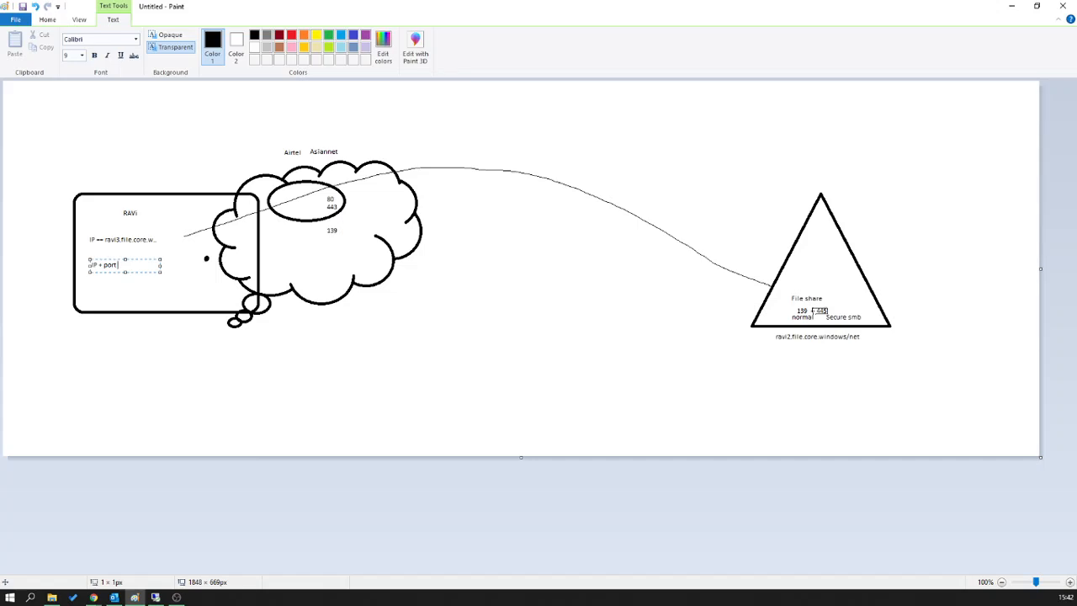
pyautogui.click(91, 224)
pyautogui.click(91, 224)
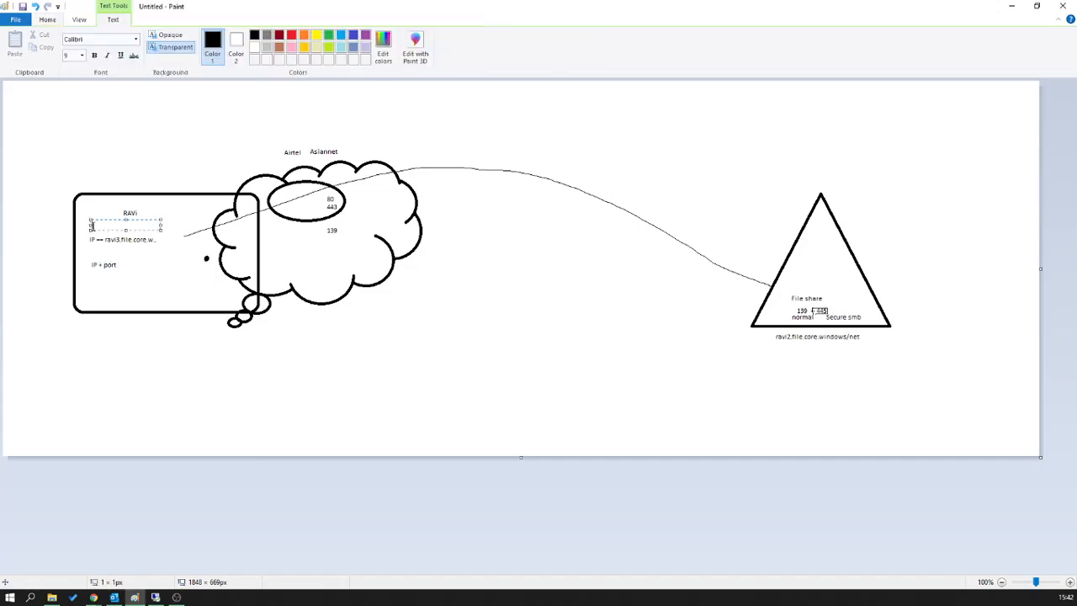
pyautogui.write('oPor')
pyautogui.click(202, 333)
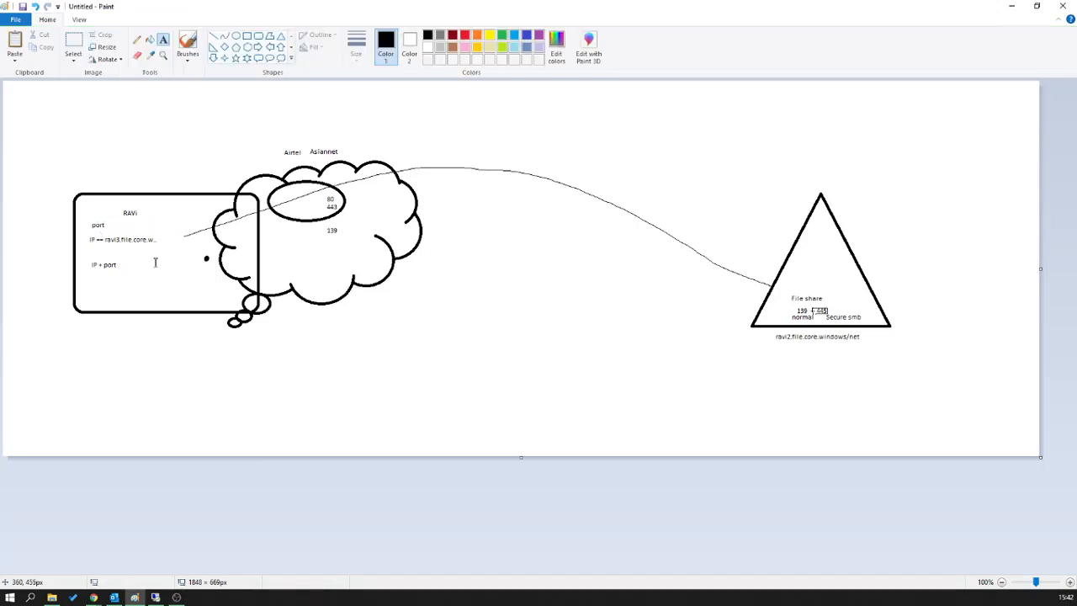
pyautogui.click(117, 226)
pyautogui.write('445')
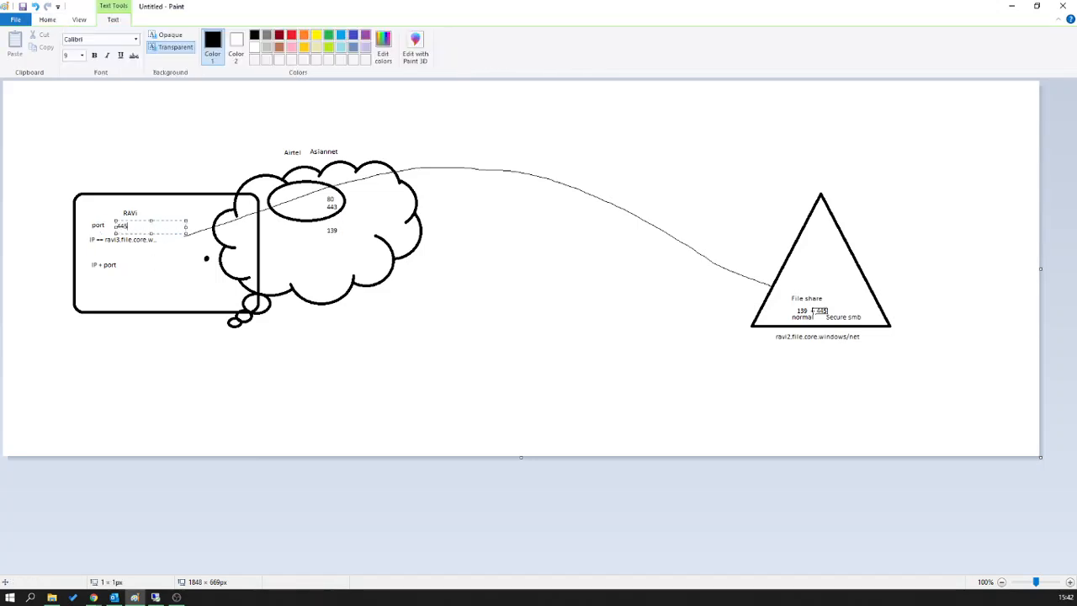
pyautogui.click(809, 307)
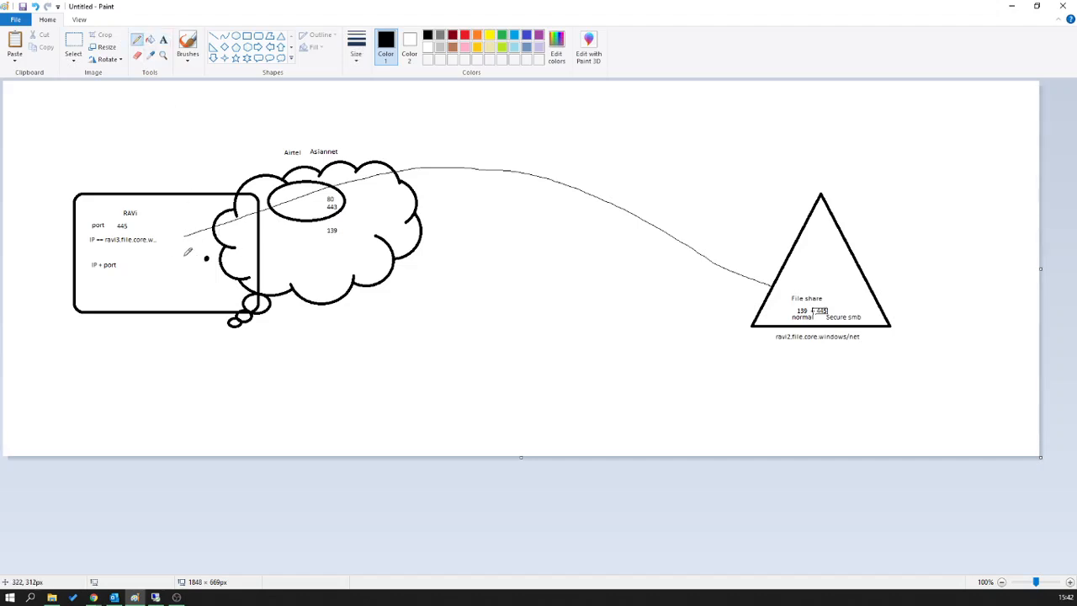
# Step: Sketch a freehand line into the ellipse, an arc over Airtel and Asiannet, and underline 445
pyautogui.moveTo(183, 253)
pyautogui.mouseDown()
pyautogui.moveTo(217, 223)
pyautogui.moveTo(318, 192)
pyautogui.moveTo(314, 215)
pyautogui.mouseUp()
pyautogui.moveTo(355, 135)
pyautogui.mouseDown()
pyautogui.moveTo(259, 145)
pyautogui.moveTo(365, 137)
pyautogui.moveTo(340, 140)
pyautogui.mouseUp()
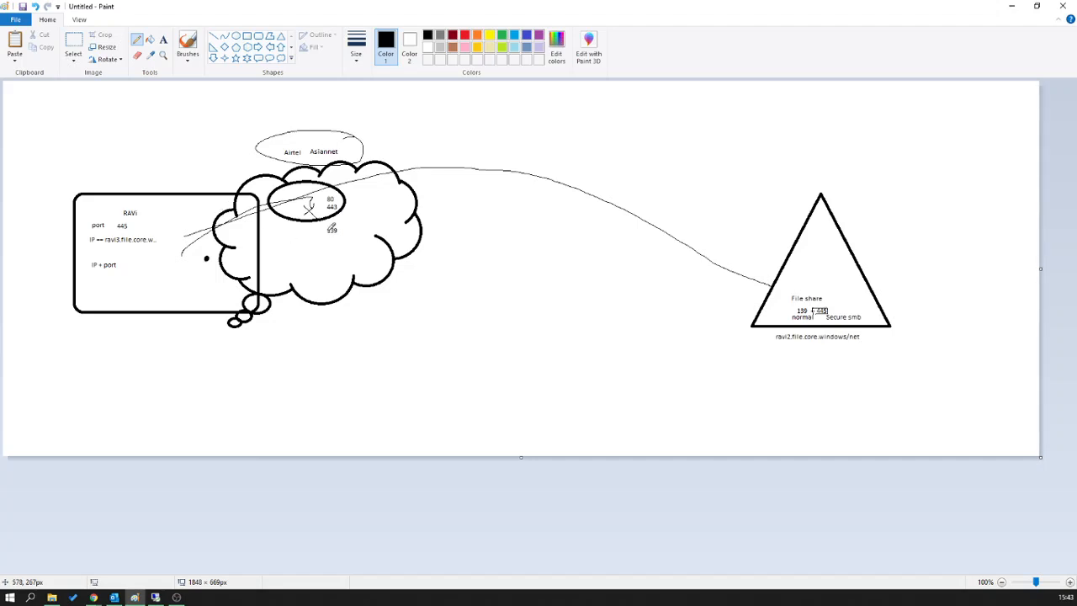
pyautogui.moveTo(117, 228); pyautogui.dragTo(128, 228)
pyautogui.hotkey('alt', 'Tab')
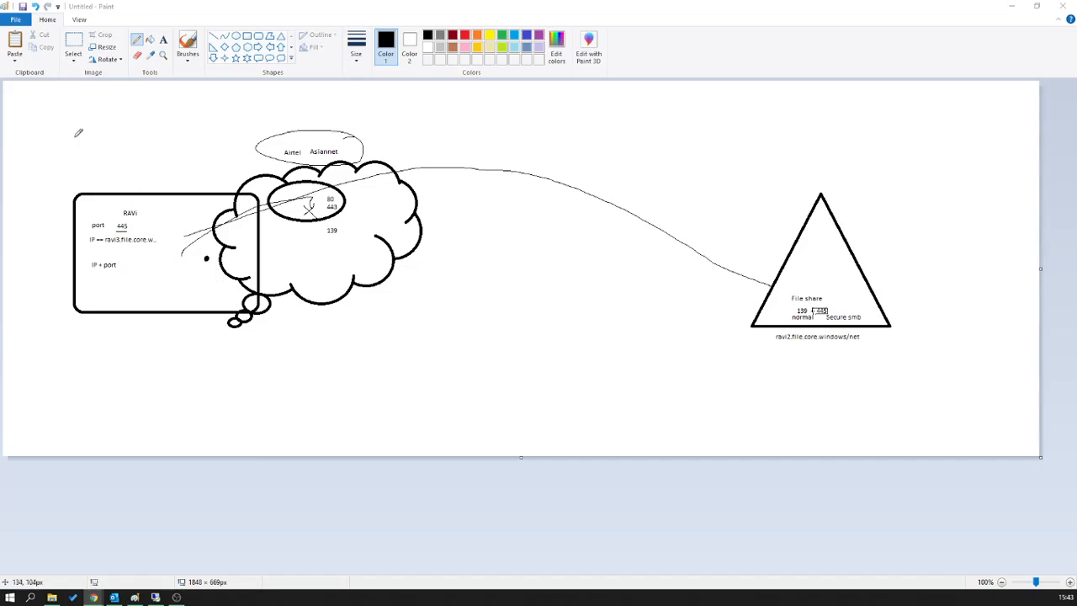
pyautogui.click(286, 159)
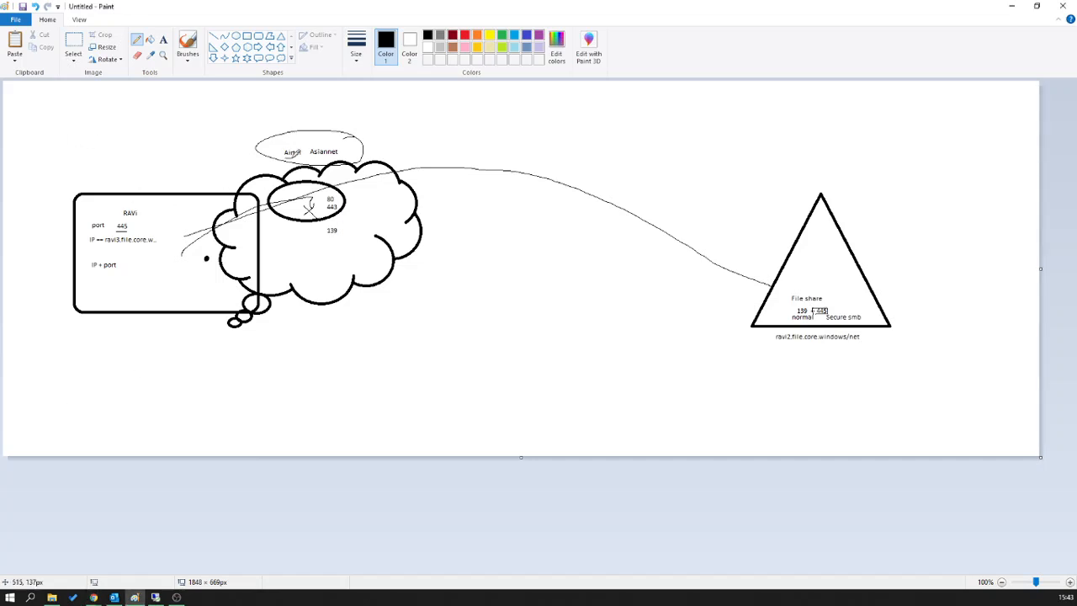
# Step: Label the arc 'SSV' above Asiannet
pyautogui.click(165, 40)
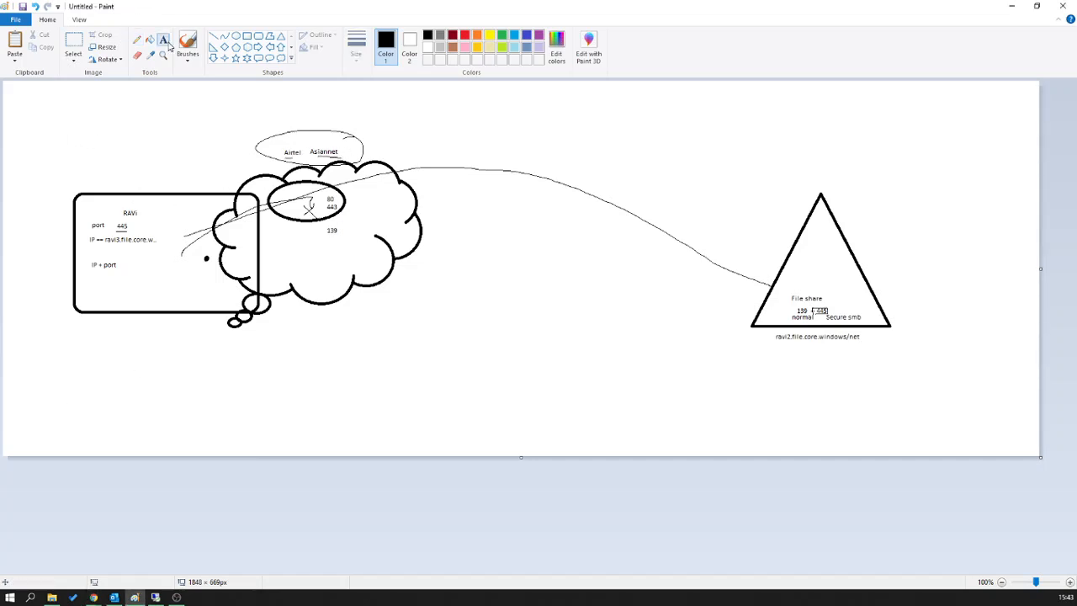
pyautogui.click(302, 134)
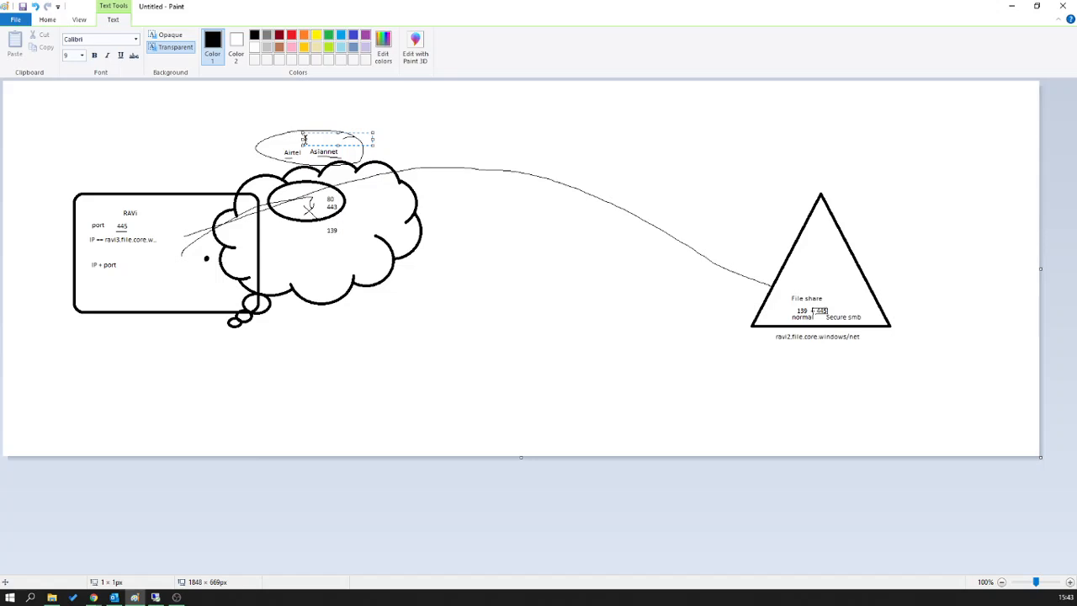
pyautogui.write('SSV')
pyautogui.click(205, 153)
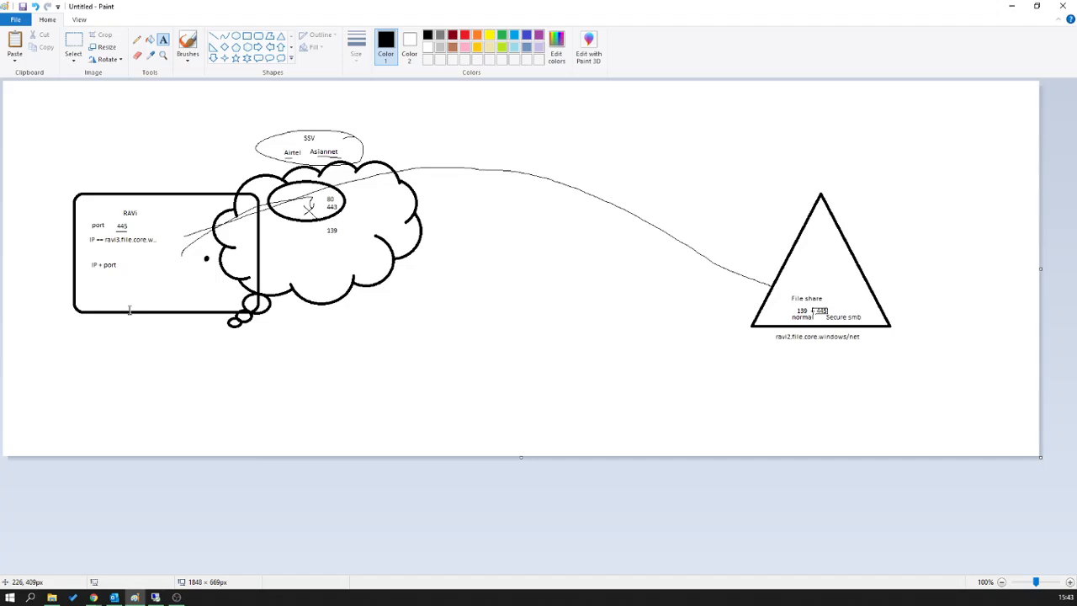
# Step: Add the caption 'Internet Service provider' below the RAVi box
pyautogui.click(107, 349)
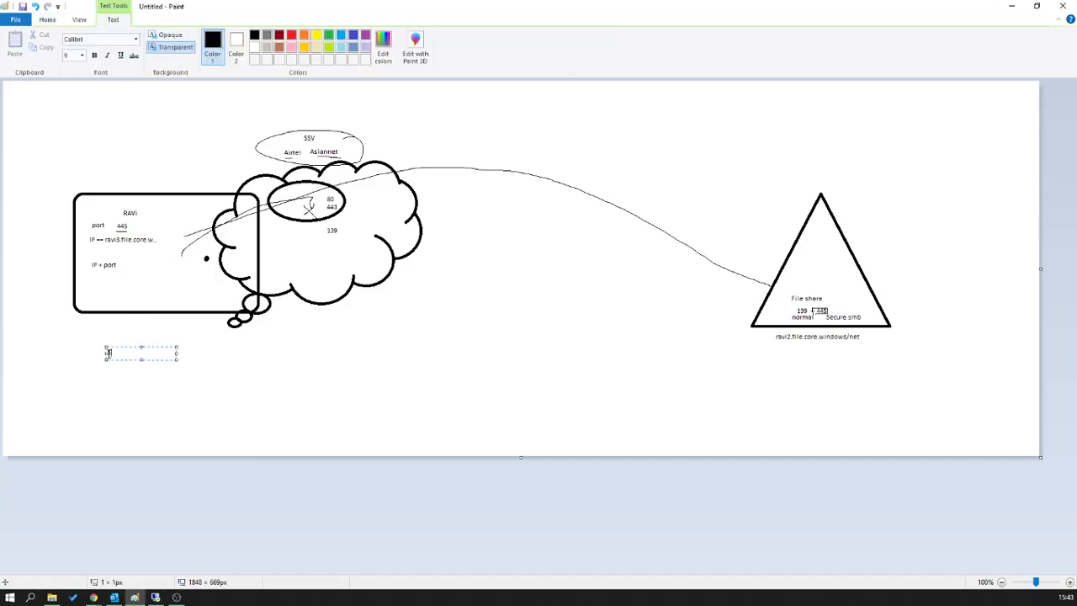
pyautogui.write('Service')
pyautogui.press('Home')
pyautogui.write('internet')
pyautogui.press('End')
pyautogui.write('provided')
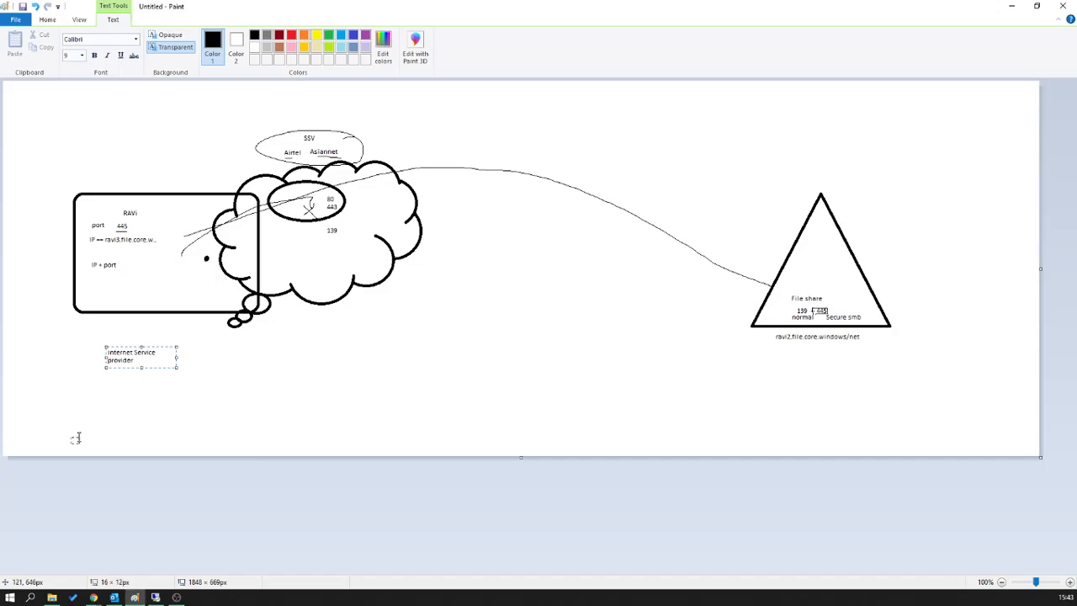
pyautogui.click(75, 433)
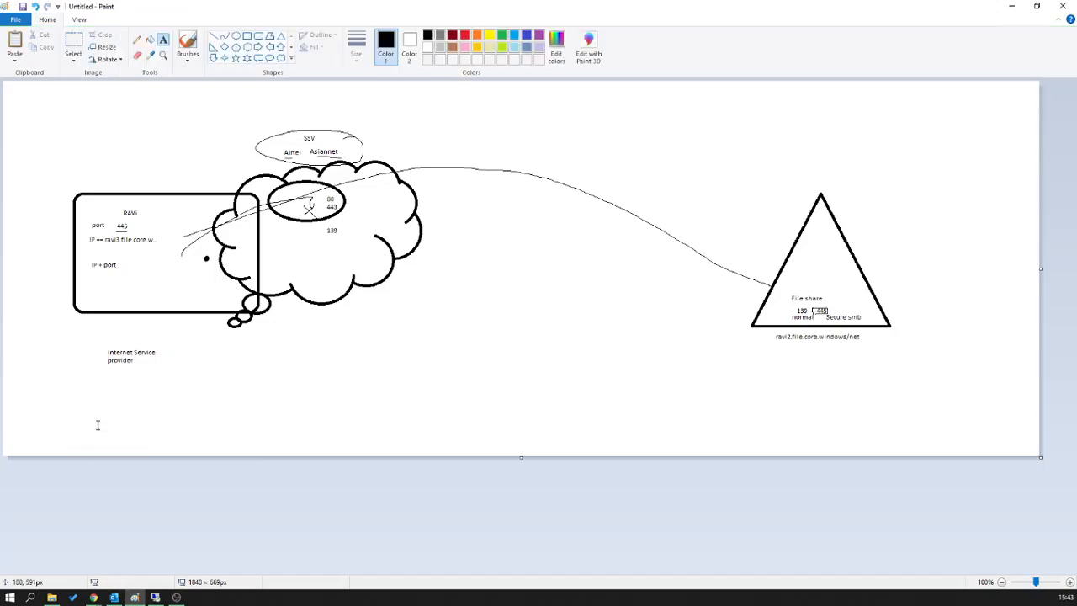
# Step: Write 'MPLS -- Leased line' beneath the Internet Service provider caption
pyautogui.click(108, 382)
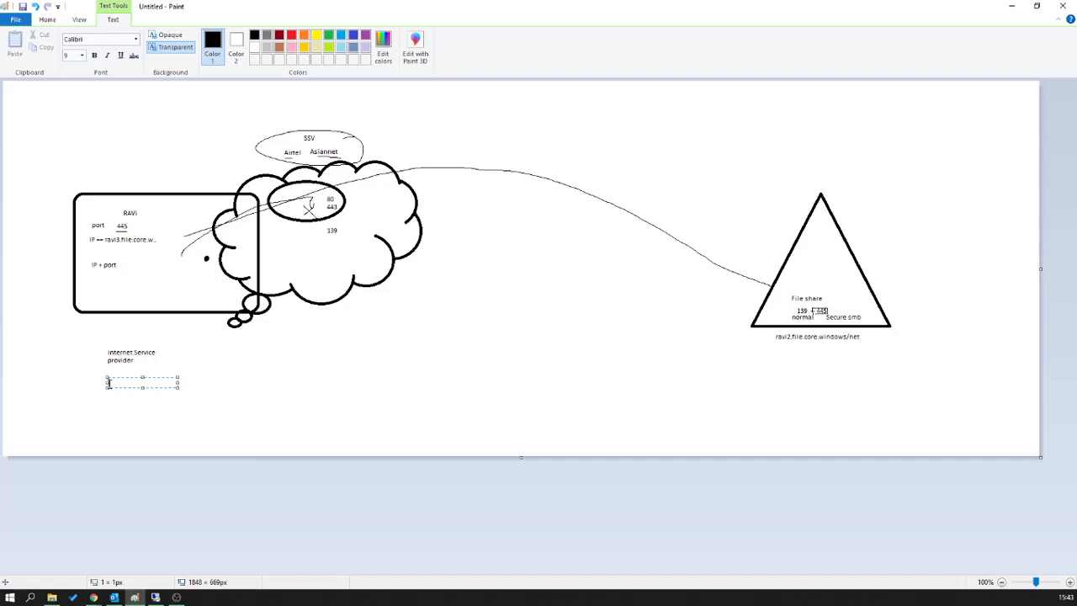
pyautogui.write('MPLS -- Leased line')
pyautogui.click(274, 442)
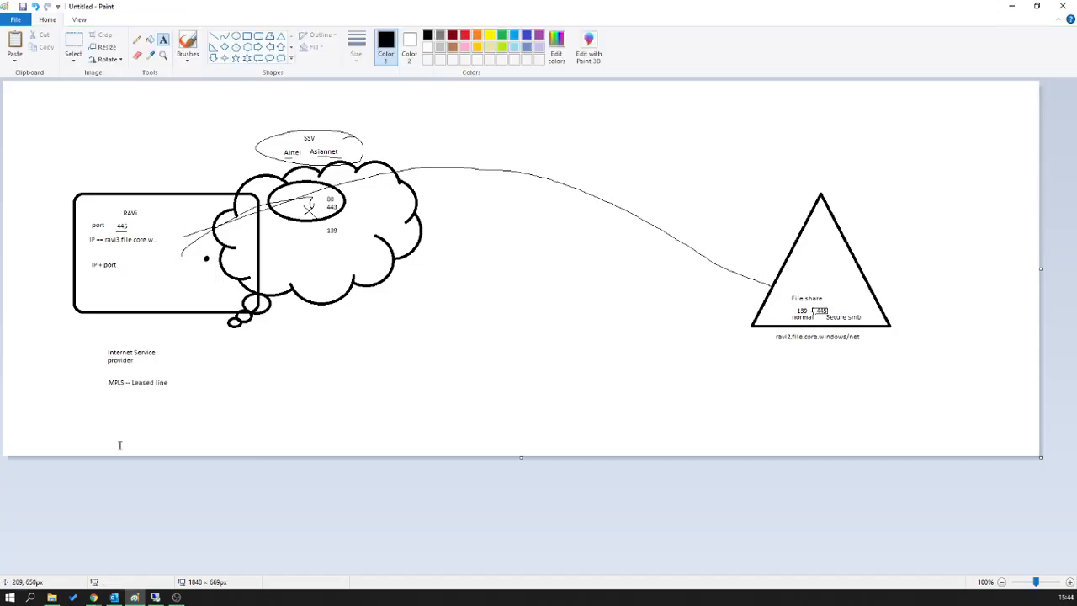
# Step: Write the price note '100Mps --500Rs' inside the cloud
pyautogui.click(282, 258)
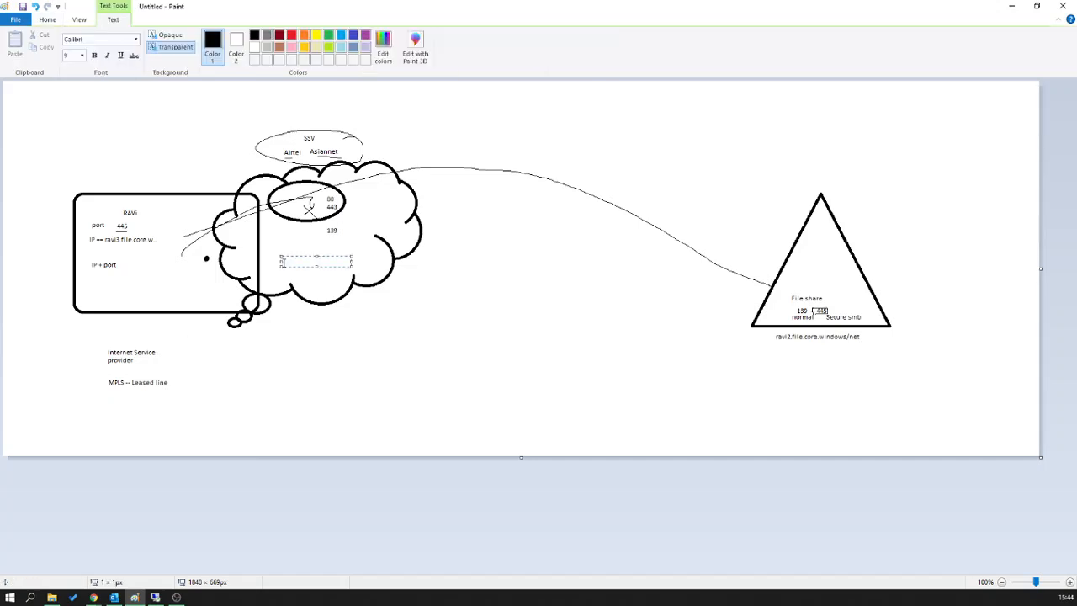
pyautogui.write('1')
pyautogui.write('00')
pyautogui.write('M')
pyautogui.write('ps')
pyautogui.write(' --')
pyautogui.write('1G')
pyautogui.press('BackSpace')
pyautogui.press('BackSpace')
pyautogui.write('500Rs')
pyautogui.click(95, 403)
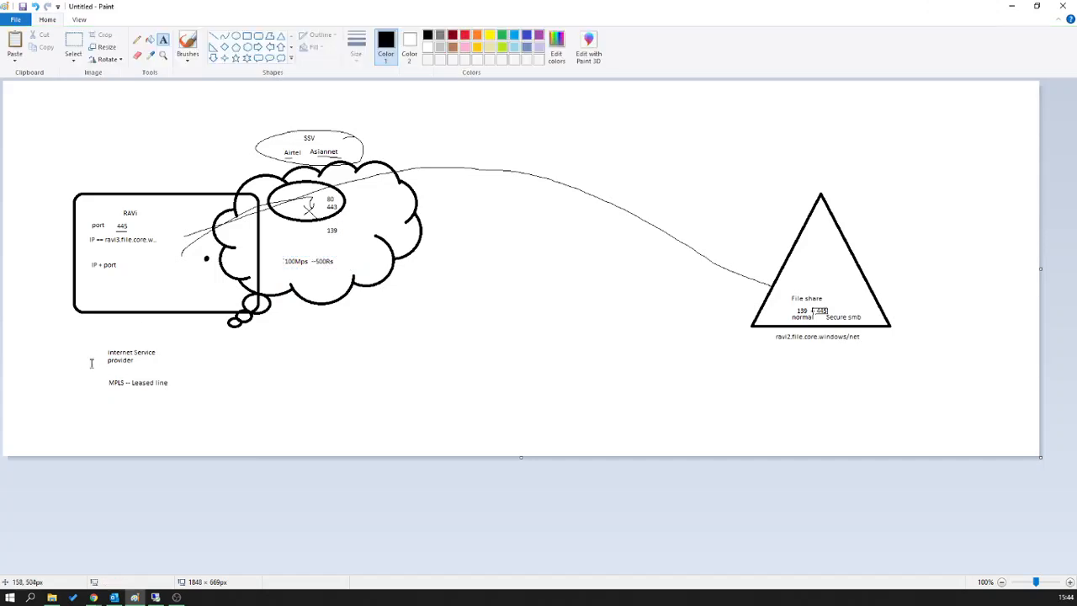
# Step: Add the note '500 mbps -- 10k 50k' beside the MPLS line
pyautogui.click(181, 379)
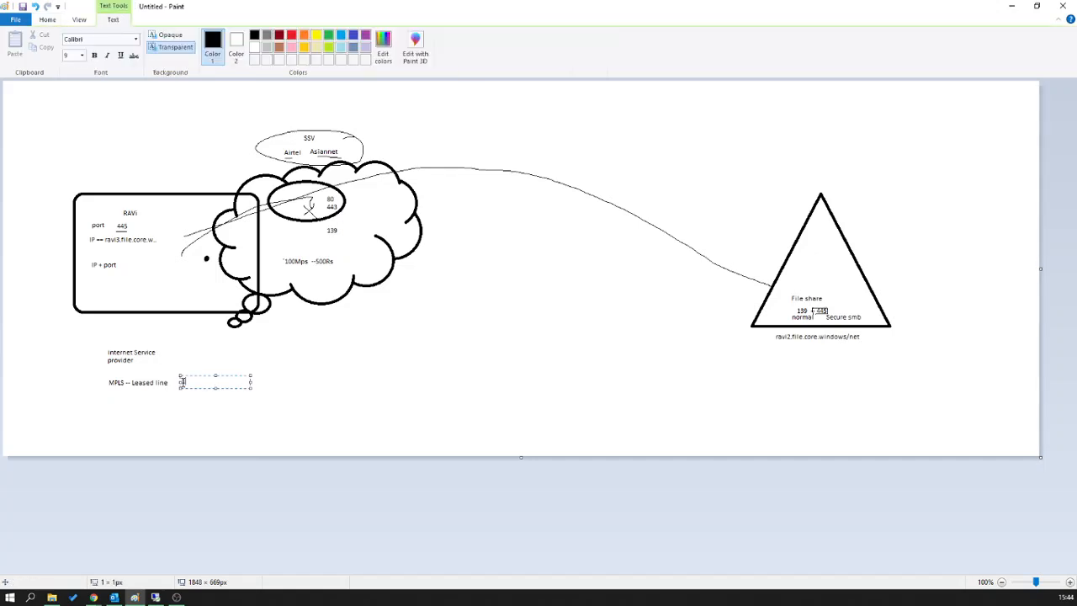
pyautogui.write('500')
pyautogui.write(' m')
pyautogui.write('p')
pyautogui.write('bps --')
pyautogui.write('10')
pyautogui.write('k 50')
pyautogui.write('k')
pyautogui.click(169, 425)
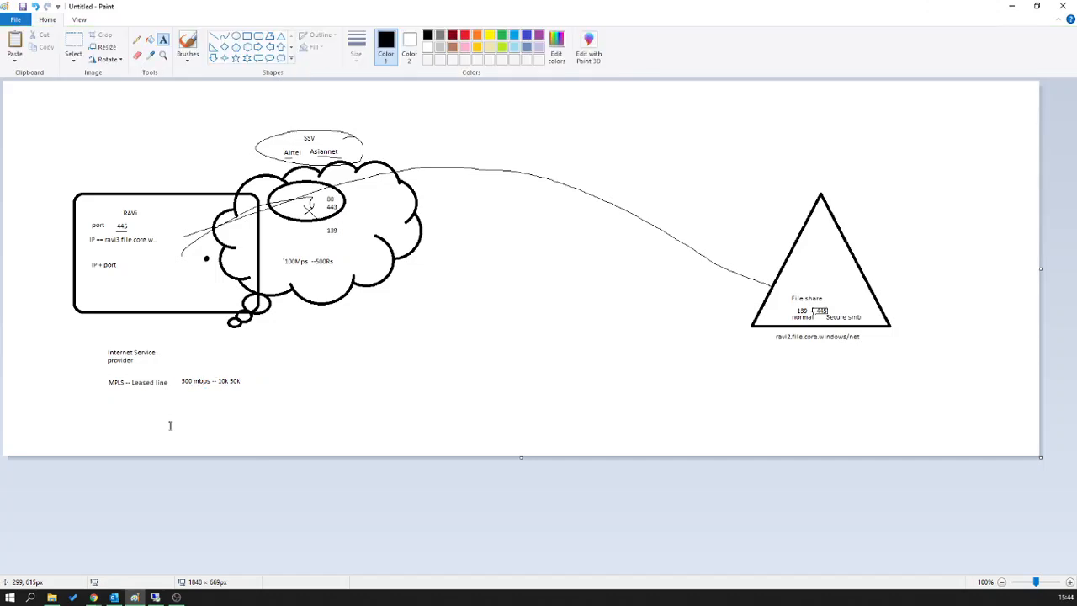
# Step: Draw a pencil loop around the Internet Service provider, MPLS and pricing notes
pyautogui.click(137, 40)
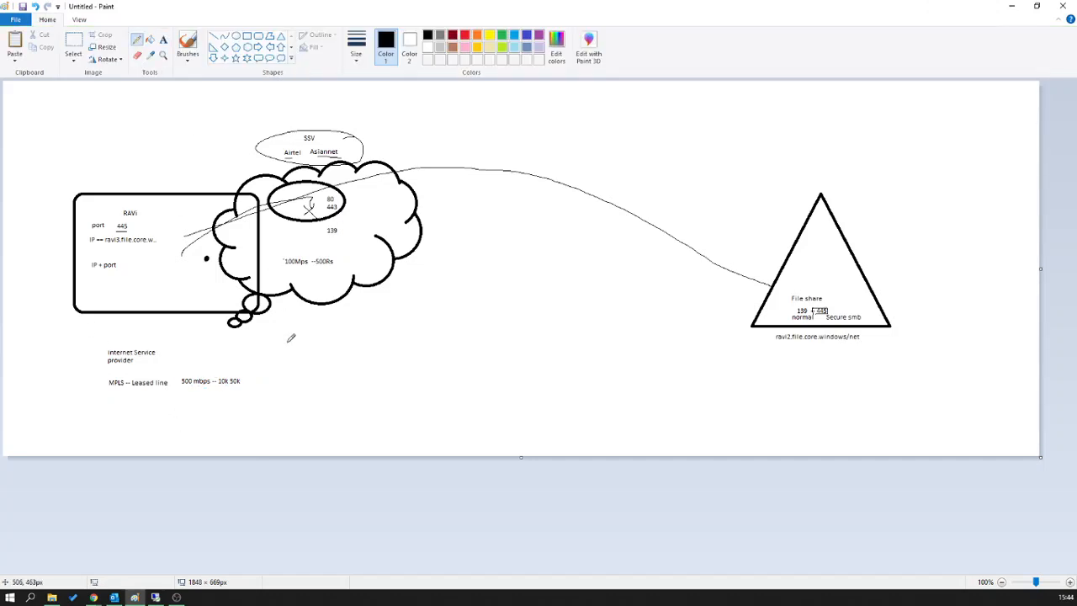
pyautogui.moveTo(258, 378)
pyautogui.mouseDown()
pyautogui.moveTo(222, 349)
pyautogui.moveTo(42, 370)
pyautogui.moveTo(259, 365)
pyautogui.mouseUp()
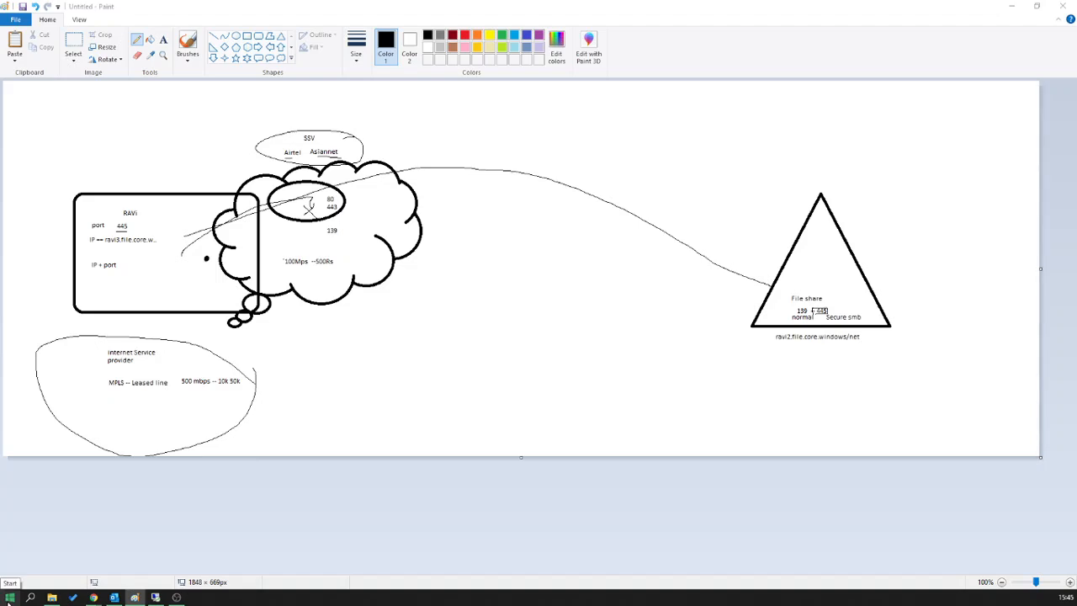
# Step: Launch PowerShell from Run and paste a Test-NetConnection check of ravi2.file.core.windows.net port 445
pyautogui.rightClick(6, 599)
pyautogui.click(28, 550)
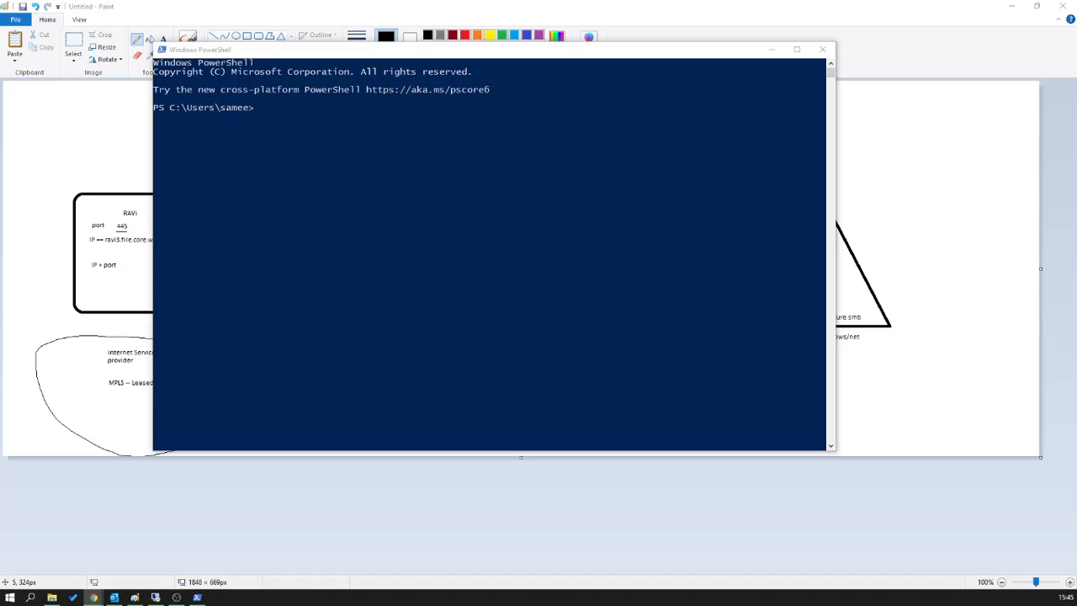
pyautogui.click(236, 159)
pyautogui.rightClick(236, 159)
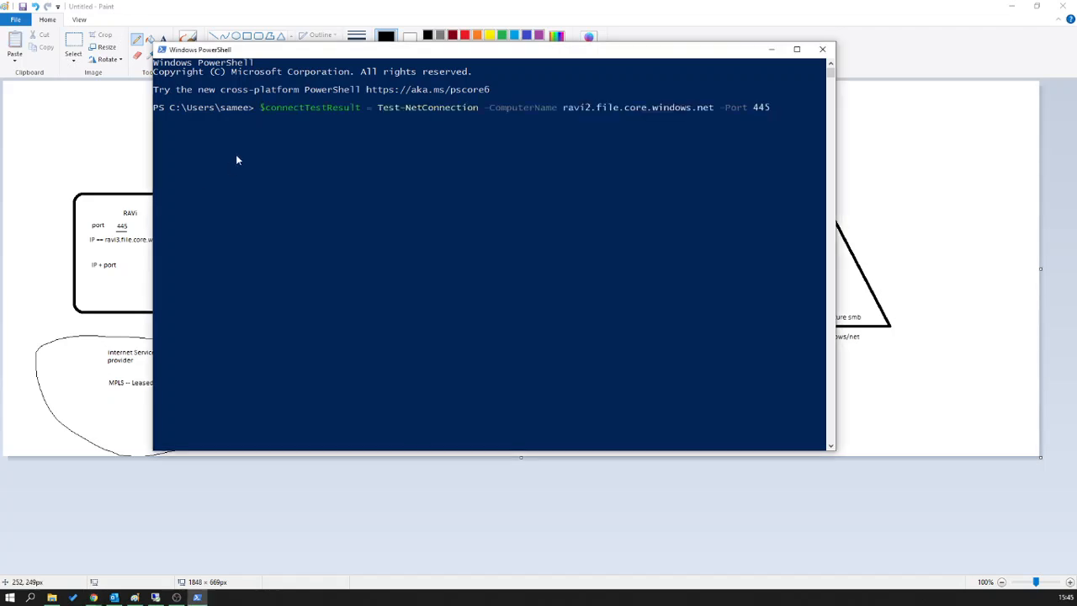
pyautogui.click(74, 78)
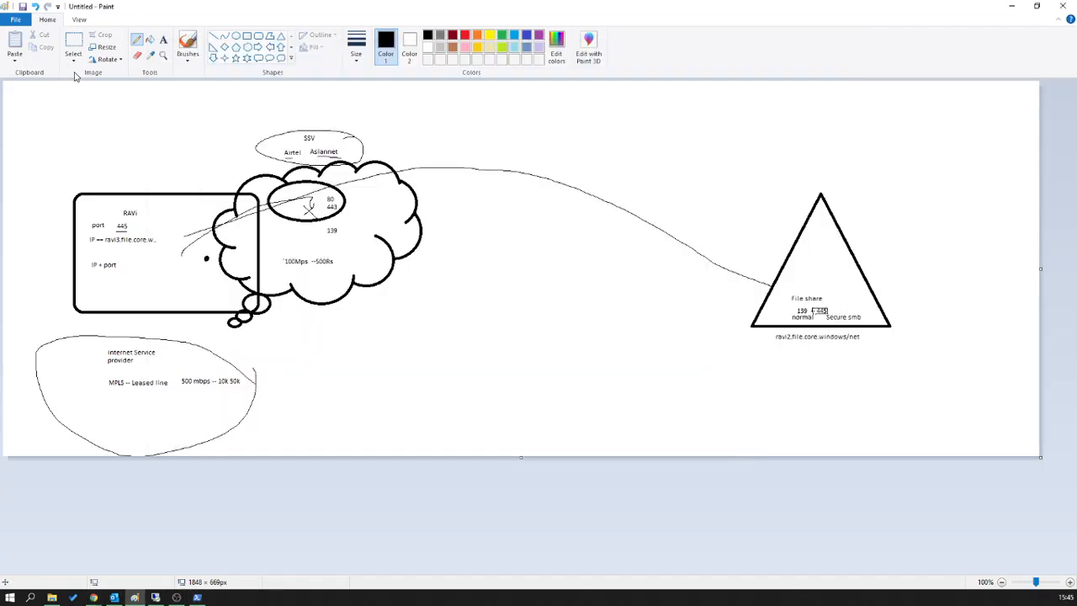
pyautogui.click(164, 42)
# Step: Write 'SSV -- port 455' at the diagram's top left, then return to PowerShell's failed port 445 test
pyautogui.click(108, 134)
pyautogui.write('SS')
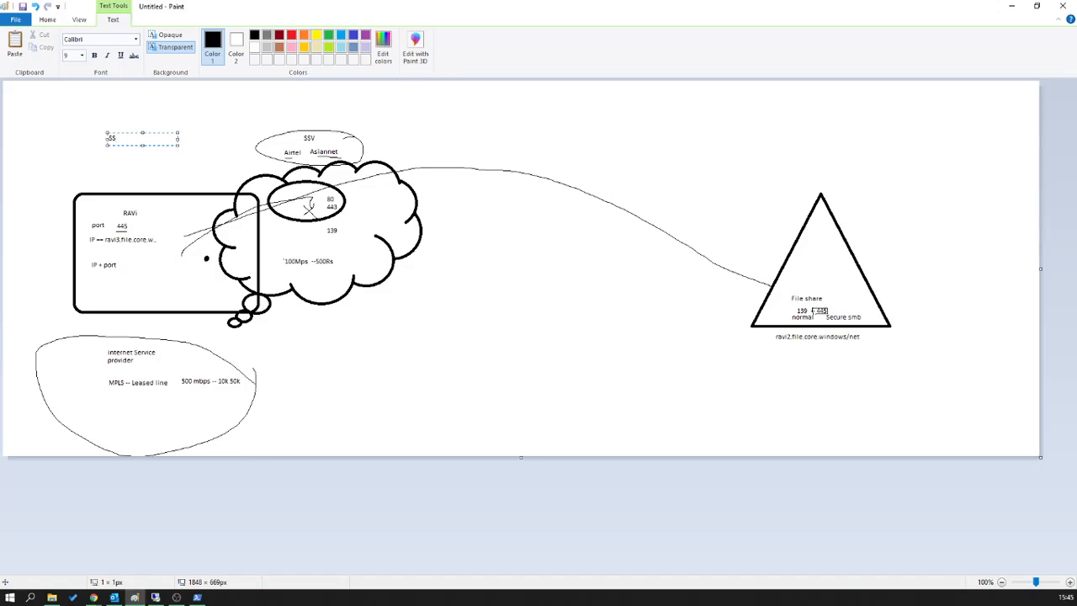
pyautogui.write('V --')
pyautogui.write(' port')
pyautogui.write(' 3')
pyautogui.write('45')
pyautogui.click(197, 597)
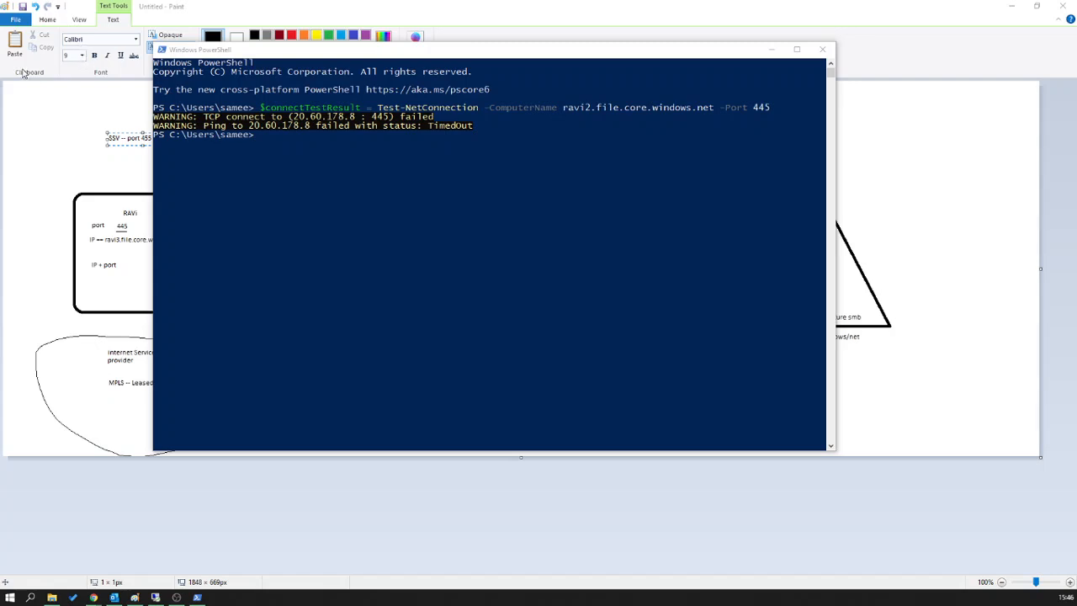
# Step: Add an 'Airtel mobile data' note in Paint below the SSV note
pyautogui.click(43, 137)
pyautogui.click(111, 158)
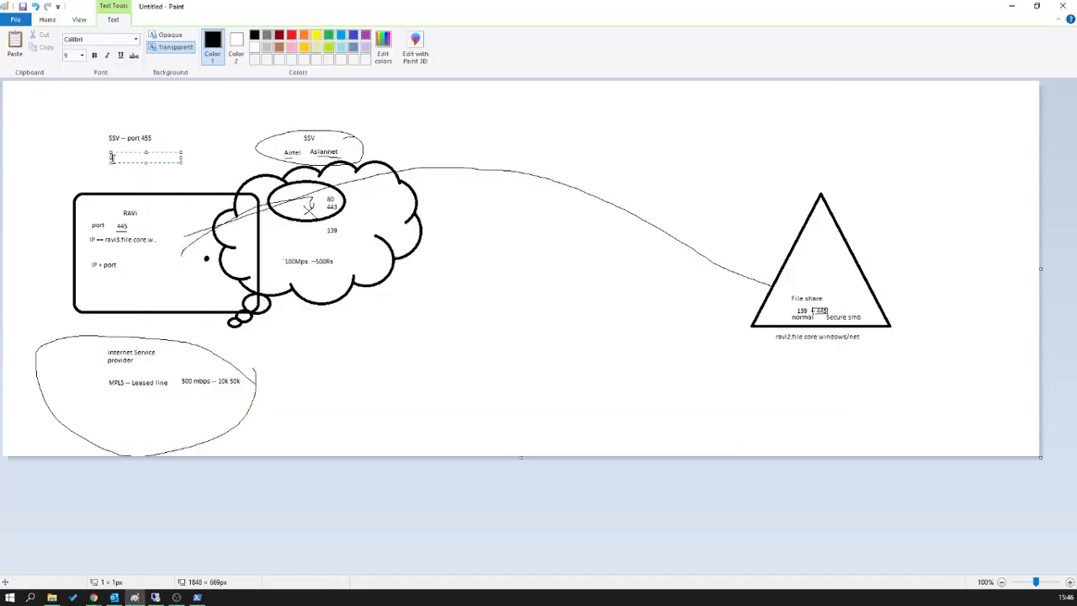
pyautogui.write('Airtel mobile data')
pyautogui.click(109, 139)
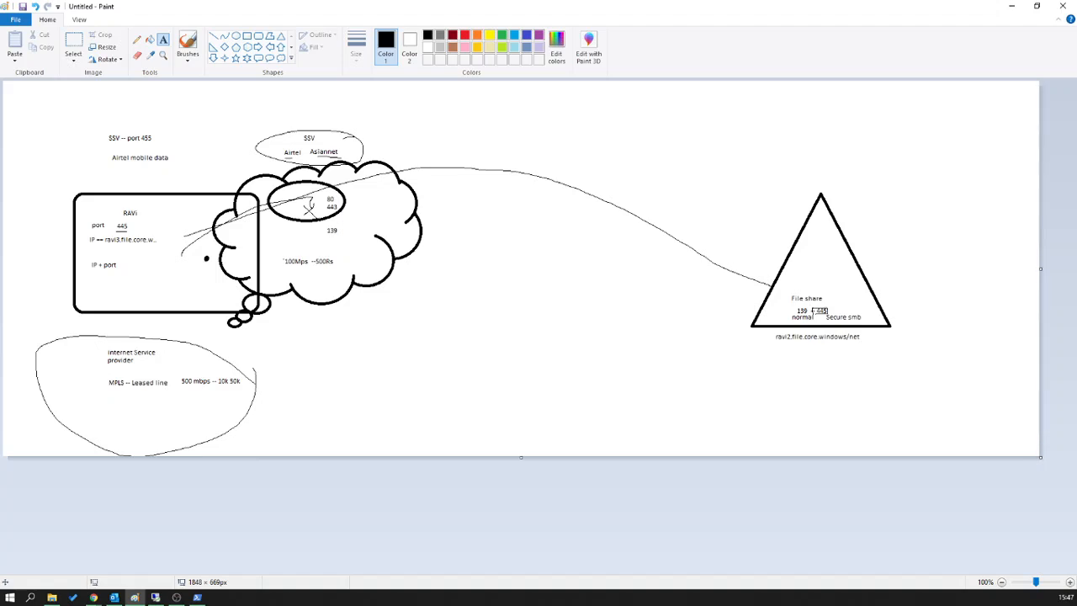
# Step: Underline 'Airtel mobile data' with the pencil and bring PowerShell back to the front
pyautogui.hotkey('alt', 'Tab')
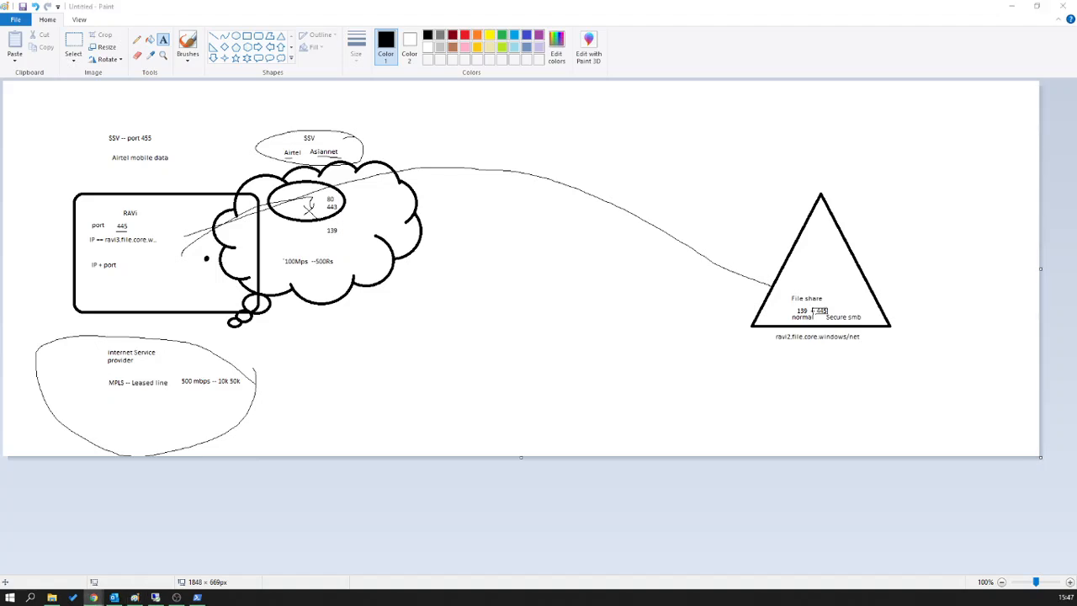
pyautogui.hotkey('alt', 'Tab')
pyautogui.hotkey('alt', 'Tab')
pyautogui.hotkey('alt', 'Tab')
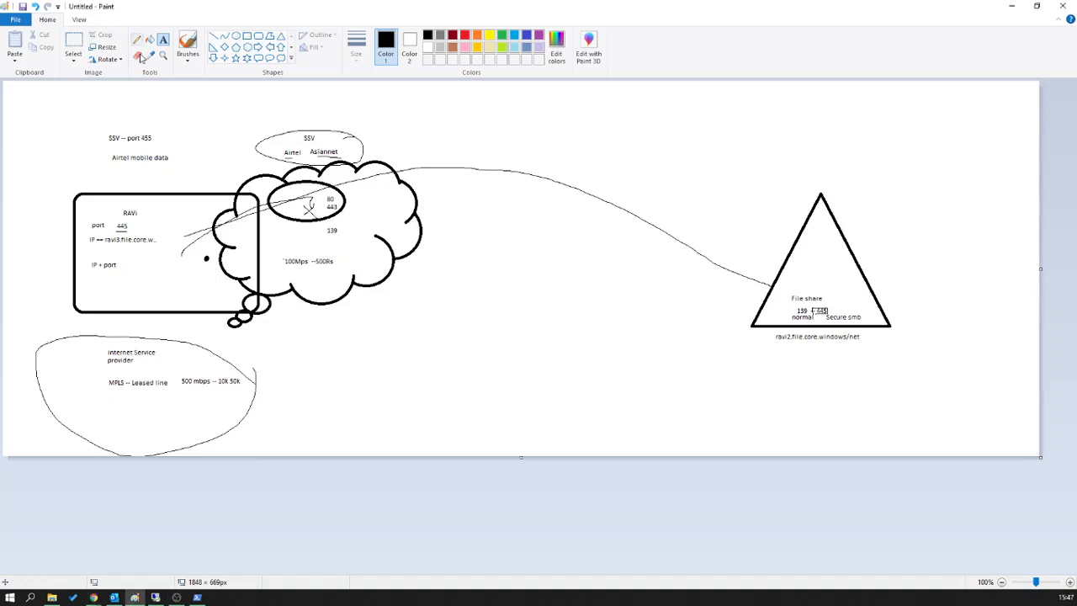
pyautogui.click(137, 40)
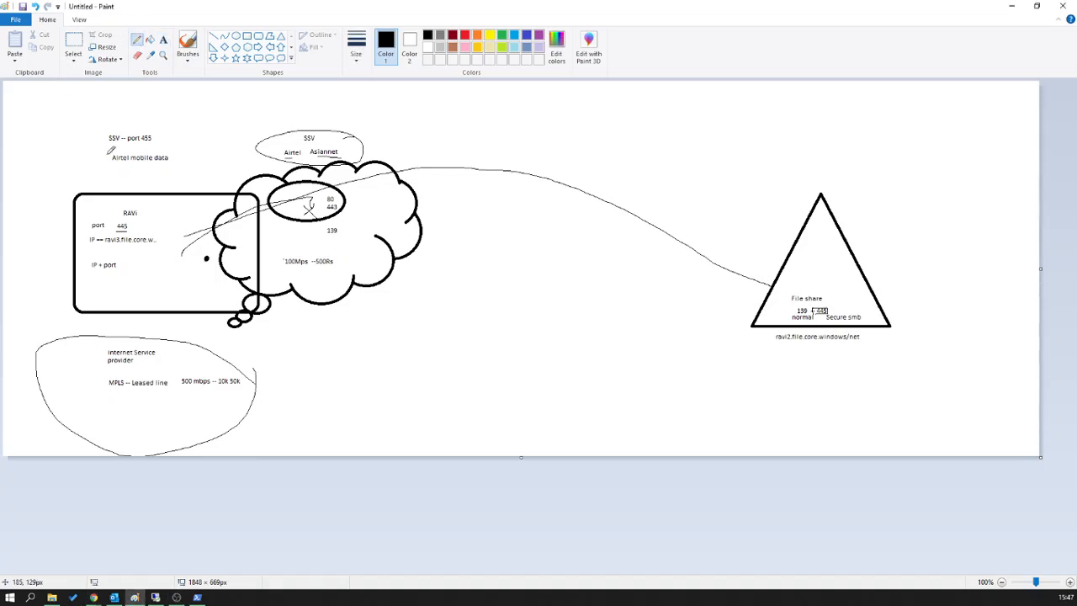
pyautogui.moveTo(110, 157); pyautogui.dragTo(172, 159)
pyautogui.click(197, 597)
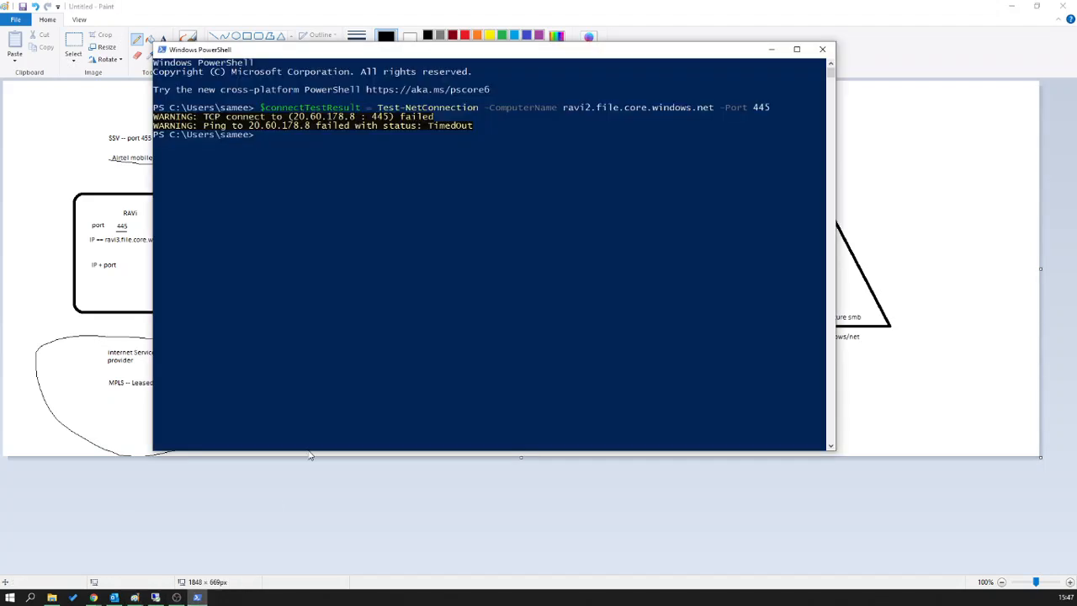
# Step: Rerun the port 445 Test-NetConnection and display $connectTestResult
pyautogui.press('Up')
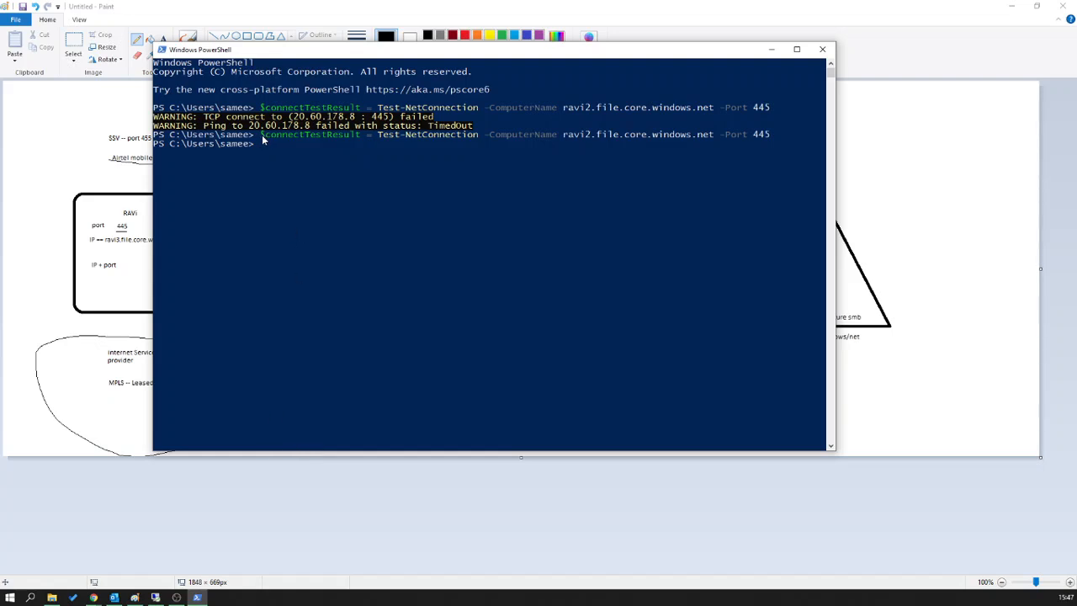
pyautogui.moveTo(261, 138); pyautogui.dragTo(355, 144)
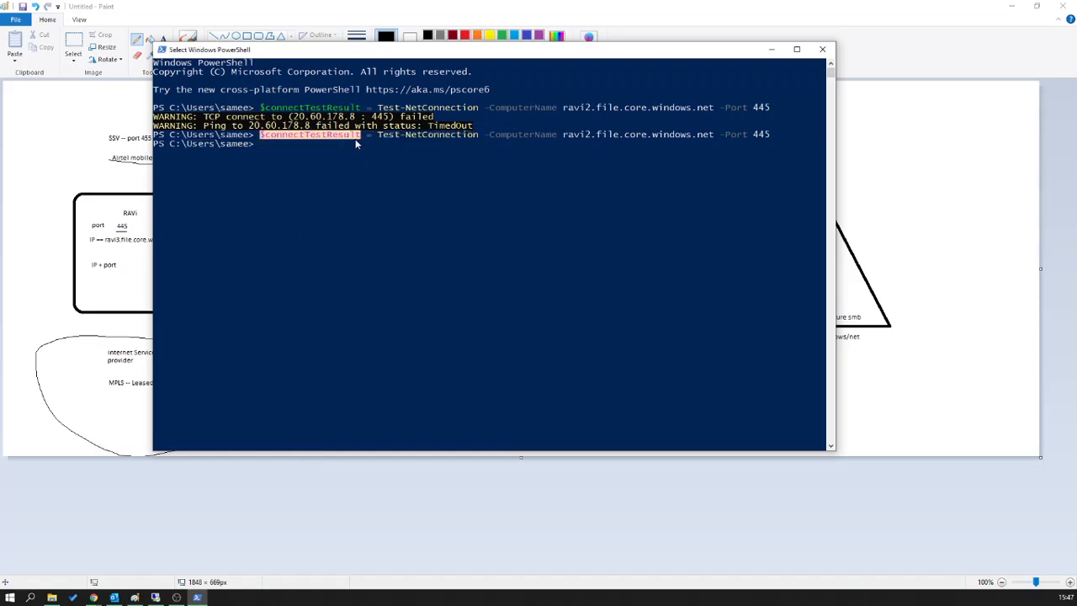
pyautogui.rightClick(350, 140)
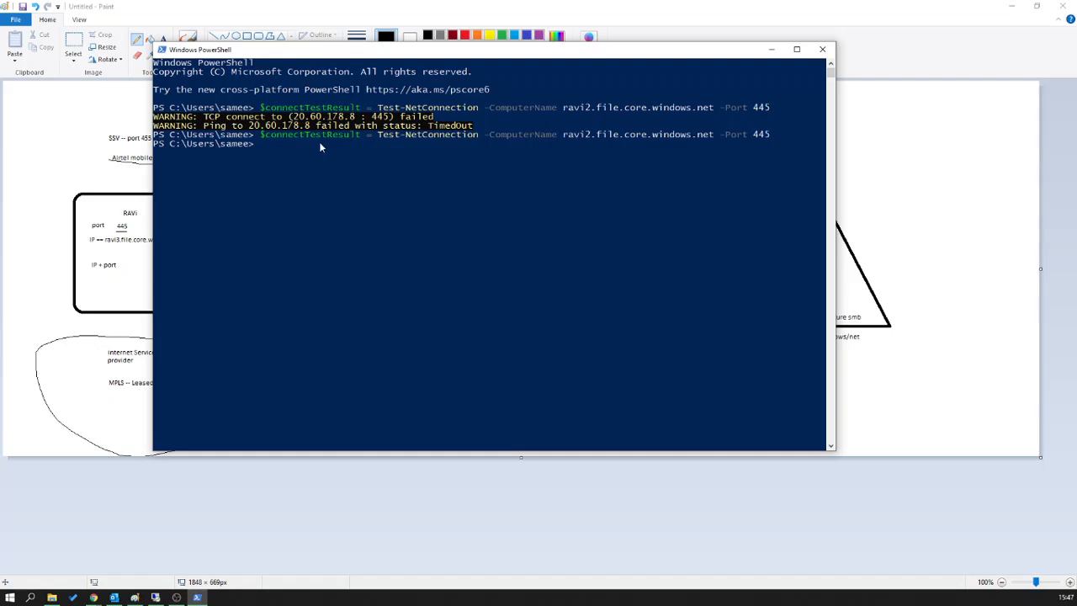
pyautogui.write('$con')
pyautogui.press('Tab')
pyautogui.press('BackSpace')
pyautogui.press('BackSpace')
pyautogui.press('BackSpace')
pyautogui.press('BackSpace')
pyautogui.press('BackSpace')
pyautogui.press('BackSpace')
pyautogui.press('BackSpace')
pyautogui.press('BackSpace')
pyautogui.press('BackSpace')
pyautogui.write('nec')
pyautogui.press('Tab')
pyautogui.press('Return')
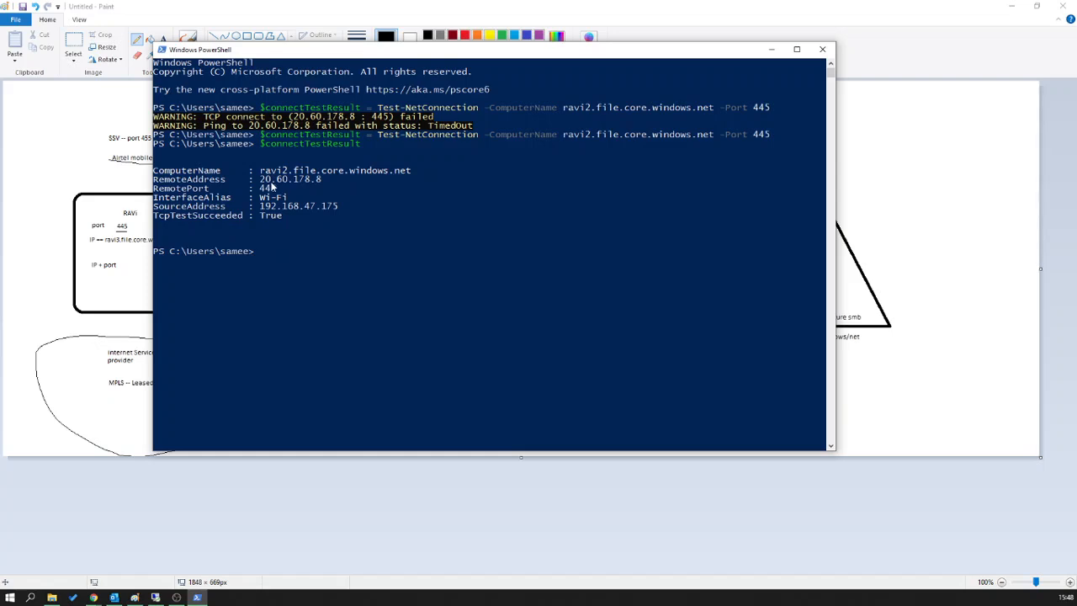
# Step: Highlight ravi2.file.core.windows.net, 20.60.178.8, port 445 and TcpTestSucceeded True in the output
pyautogui.click(263, 181)
pyautogui.moveTo(262, 181); pyautogui.dragTo(335, 181)
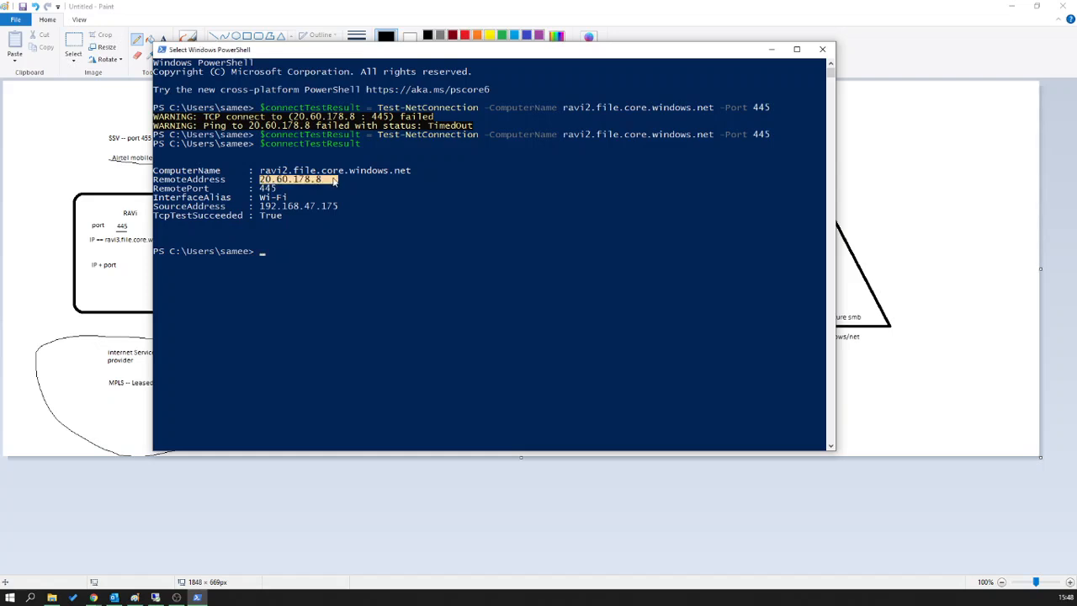
pyautogui.click(265, 172)
pyautogui.moveTo(262, 171); pyautogui.dragTo(411, 173)
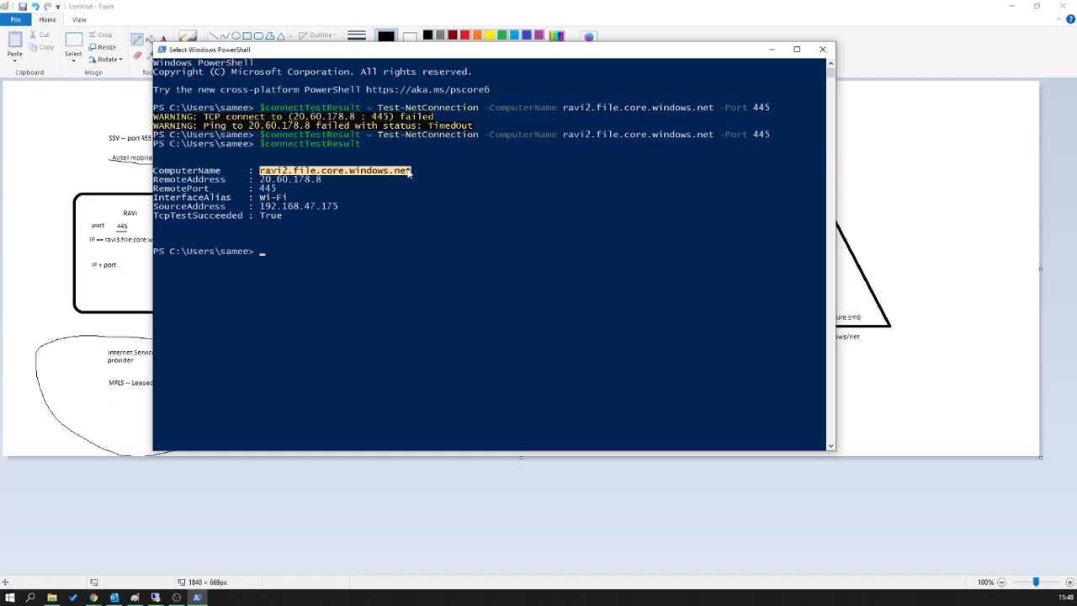
pyautogui.click(263, 180)
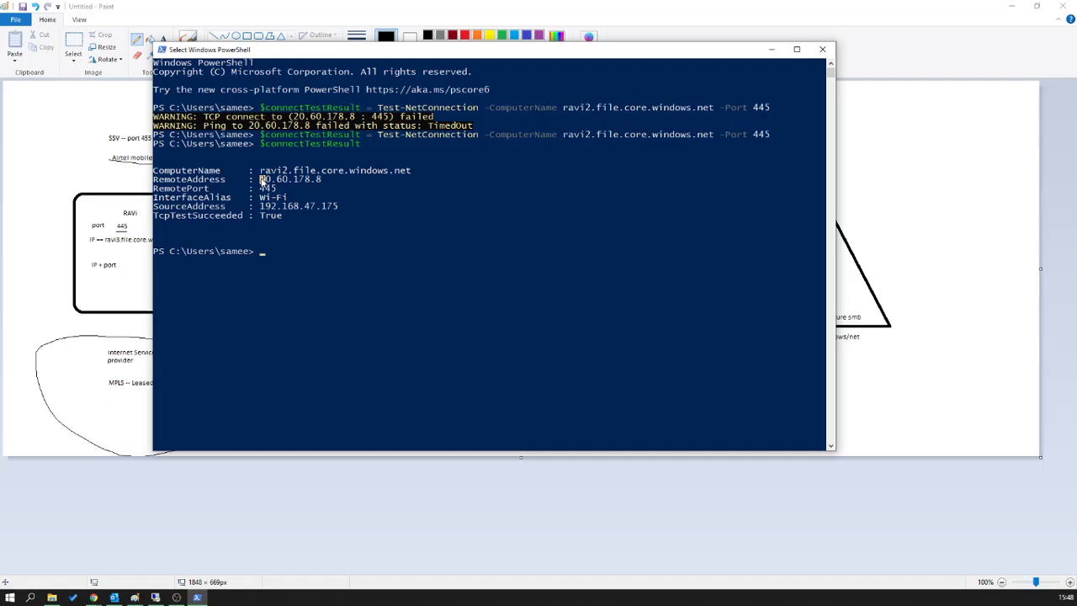
pyautogui.moveTo(262, 171); pyautogui.dragTo(422, 171)
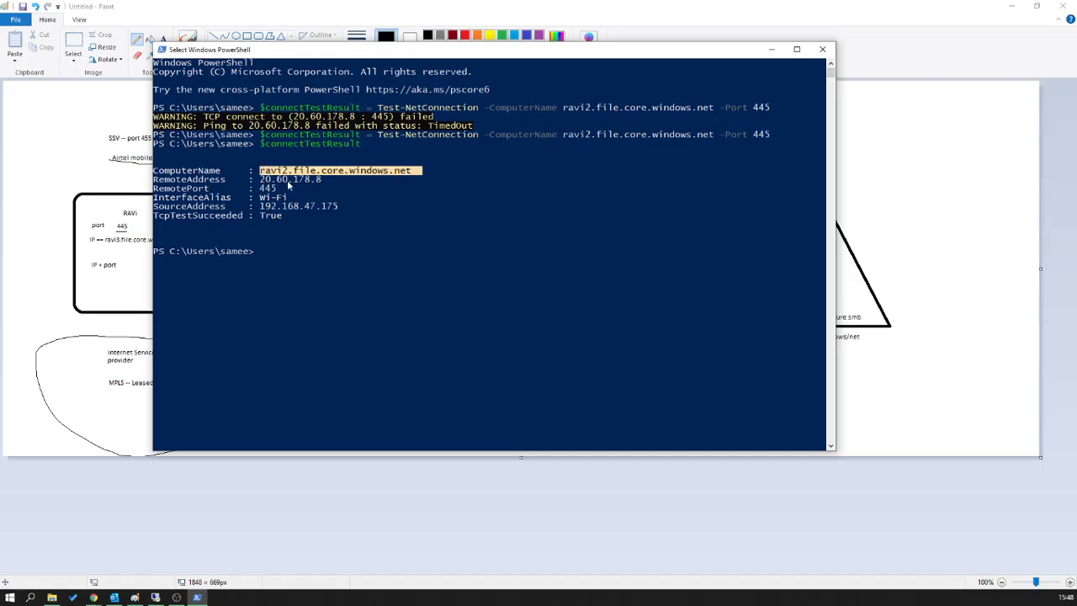
pyautogui.moveTo(263, 180); pyautogui.dragTo(338, 187)
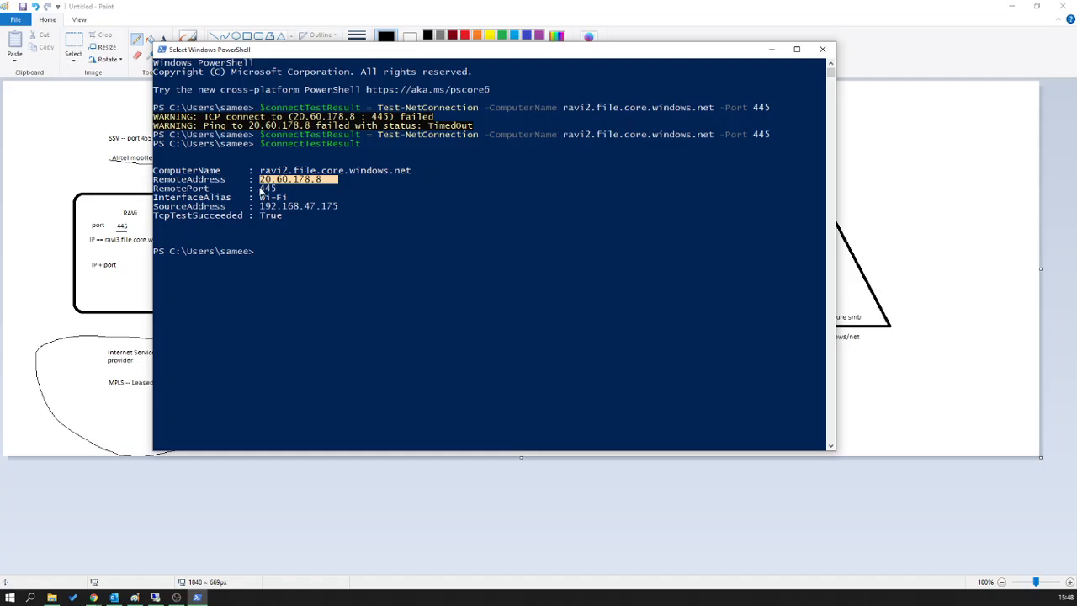
pyautogui.moveTo(261, 190); pyautogui.dragTo(278, 190)
pyautogui.moveTo(170, 180); pyautogui.dragTo(296, 217)
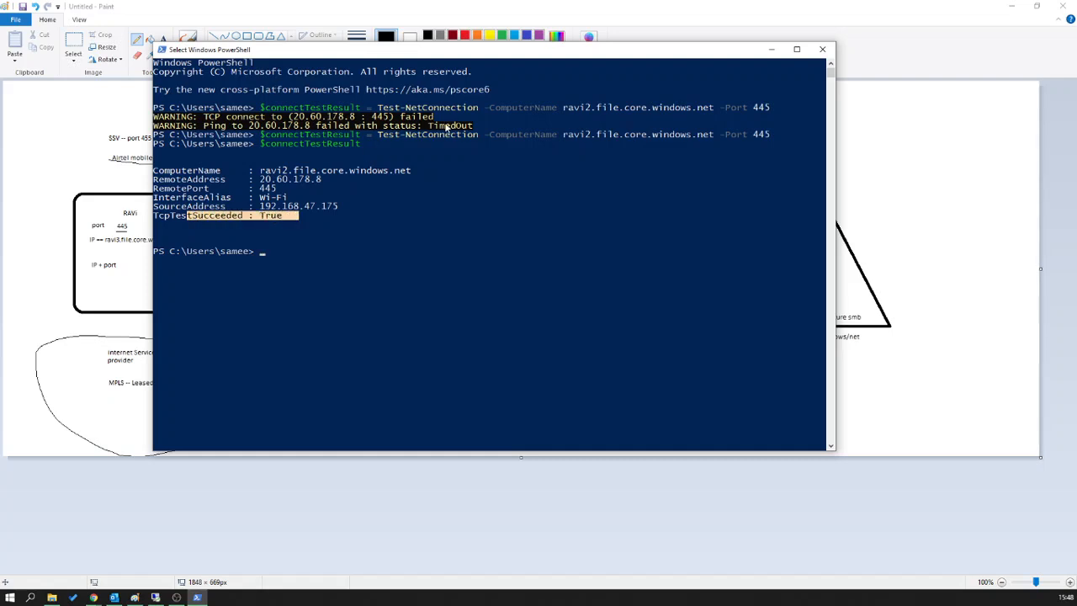
# Step: Underline the 'SSV -- port 455' note in Paint, then highlight TimedOut in PowerShell's earlier warning
pyautogui.click(85, 139)
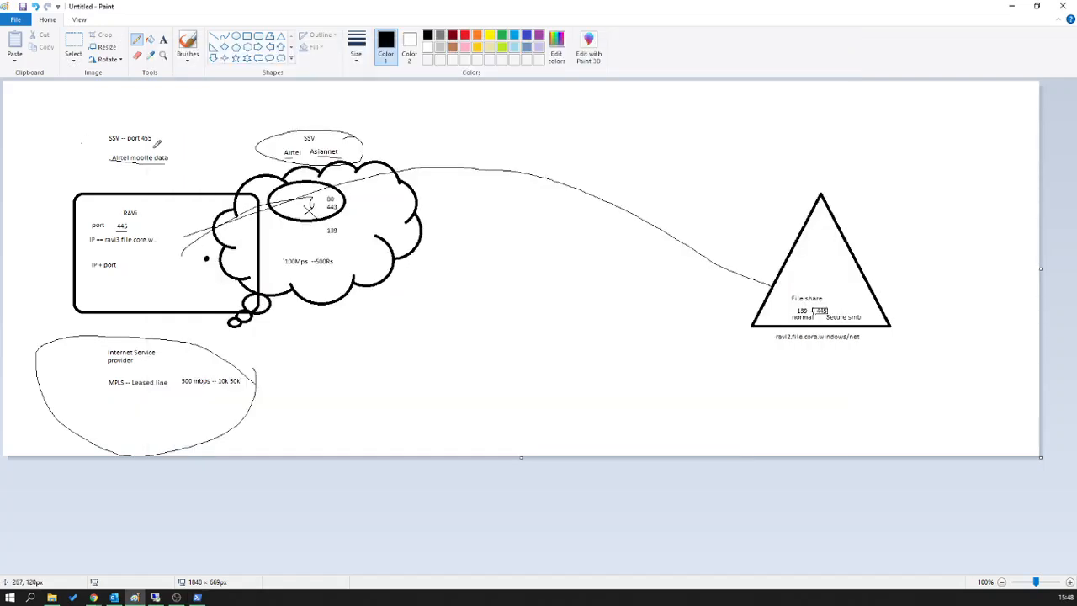
pyautogui.moveTo(145, 143)
pyautogui.mouseDown()
pyautogui.moveTo(156, 141)
pyautogui.moveTo(107, 137)
pyautogui.moveTo(161, 131)
pyautogui.moveTo(137, 144)
pyautogui.mouseUp()
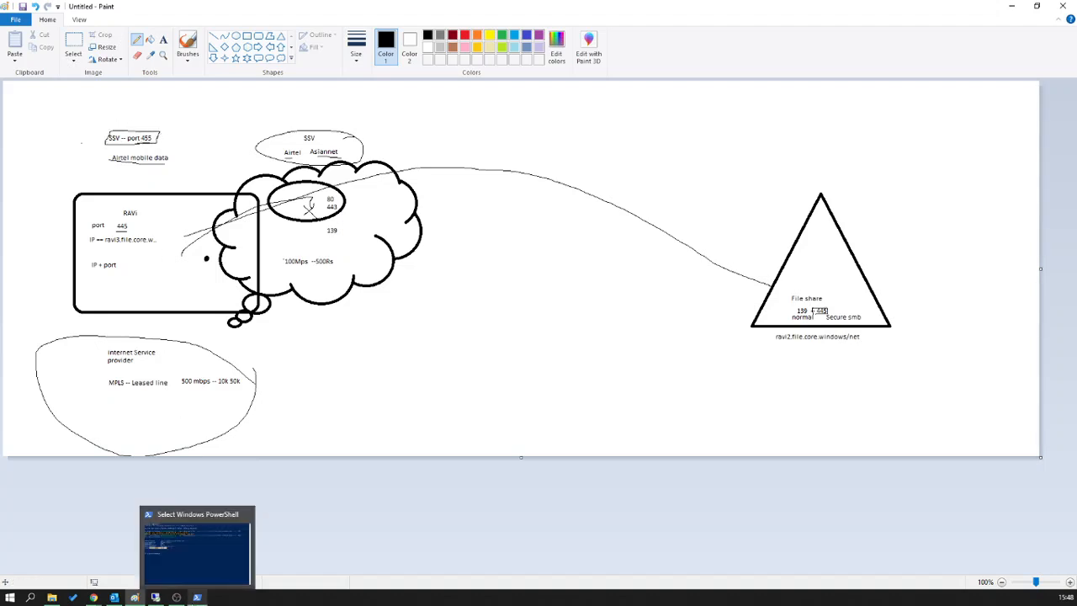
pyautogui.click(197, 597)
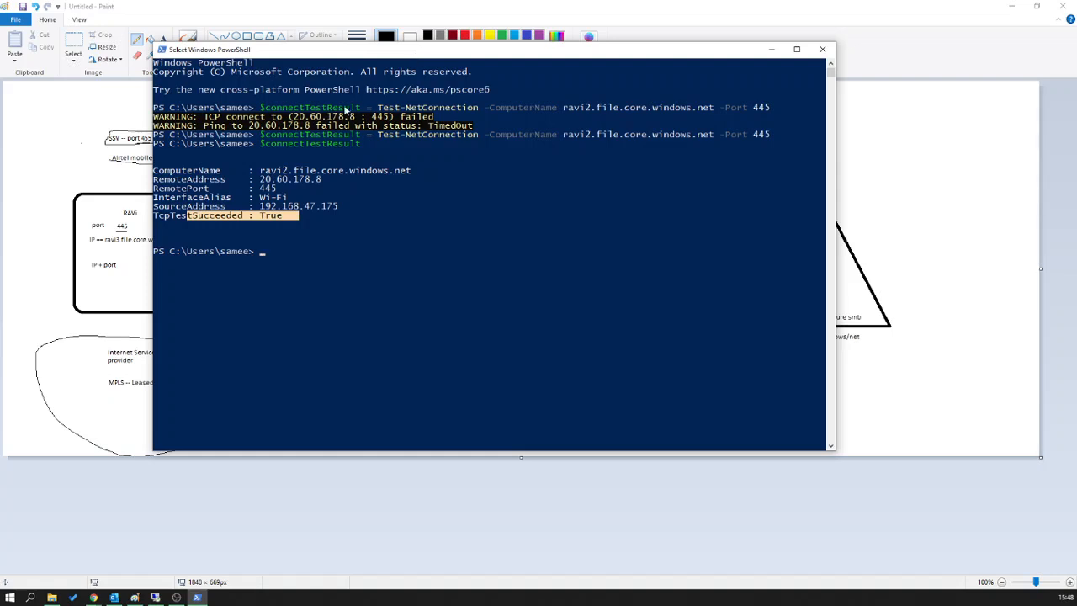
pyautogui.moveTo(425, 126); pyautogui.dragTo(485, 126)
# Step: Draw a pencil loop around both top notes, 'SSV -- port 455' and 'Airtel mobile data'
pyautogui.click(37, 191)
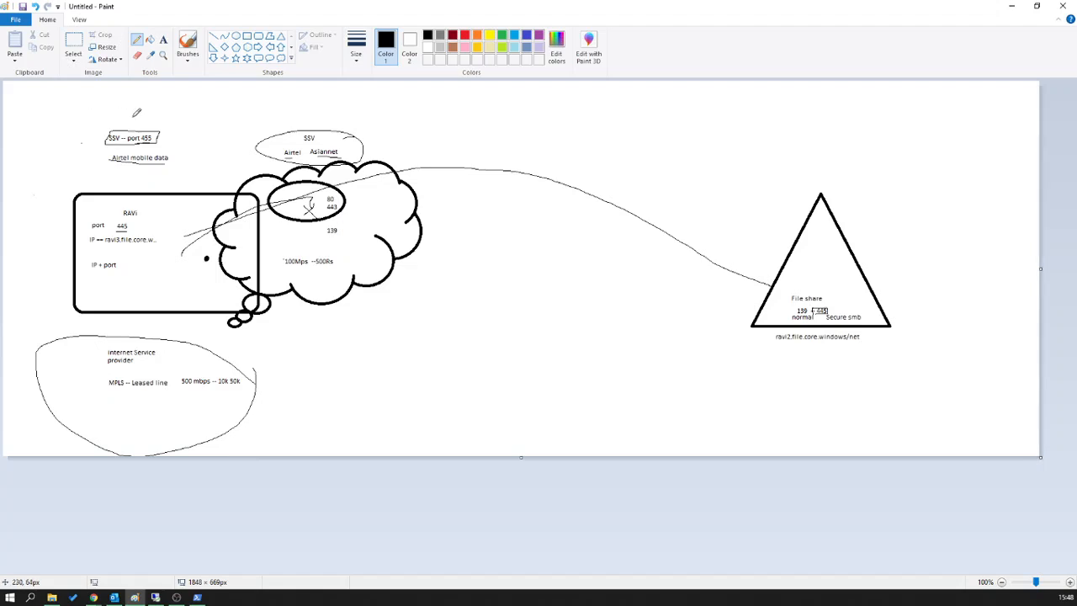
pyautogui.moveTo(145, 119)
pyautogui.mouseDown()
pyautogui.moveTo(150, 189)
pyautogui.moveTo(165, 126)
pyautogui.moveTo(131, 119)
pyautogui.mouseUp()
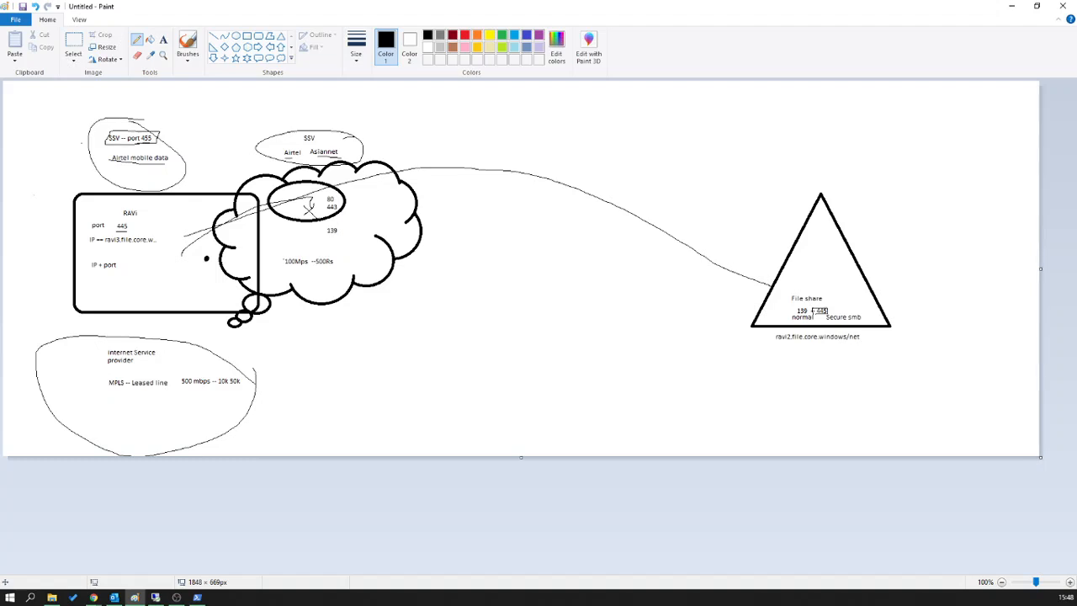
pyautogui.hotkey('alt', 'Tab')
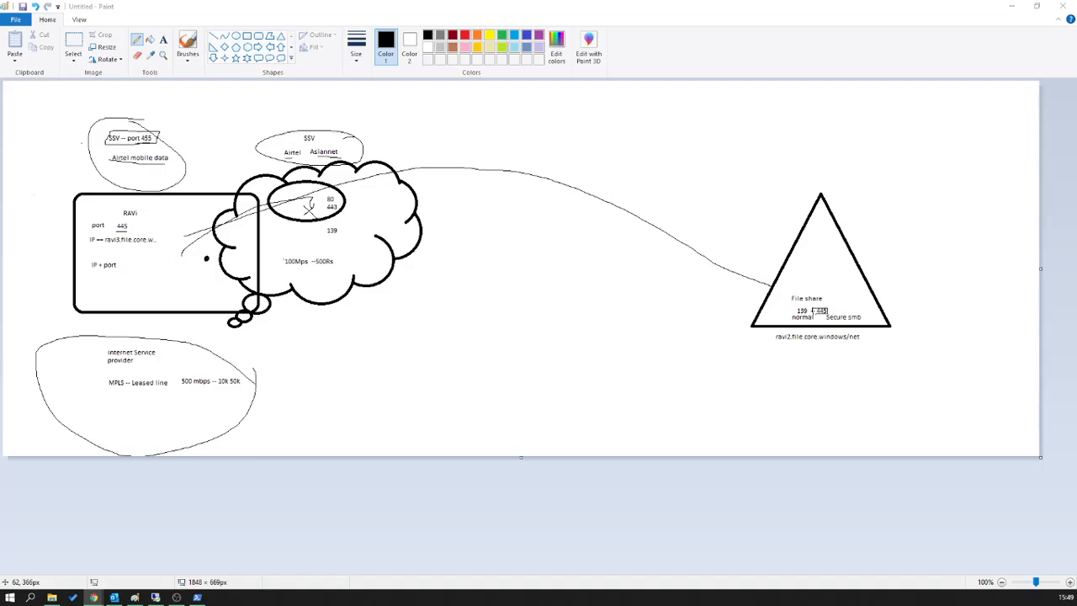
# Step: Type 'IP port protocol' below the diagram centre and circle it with the pencil
pyautogui.click(167, 51)
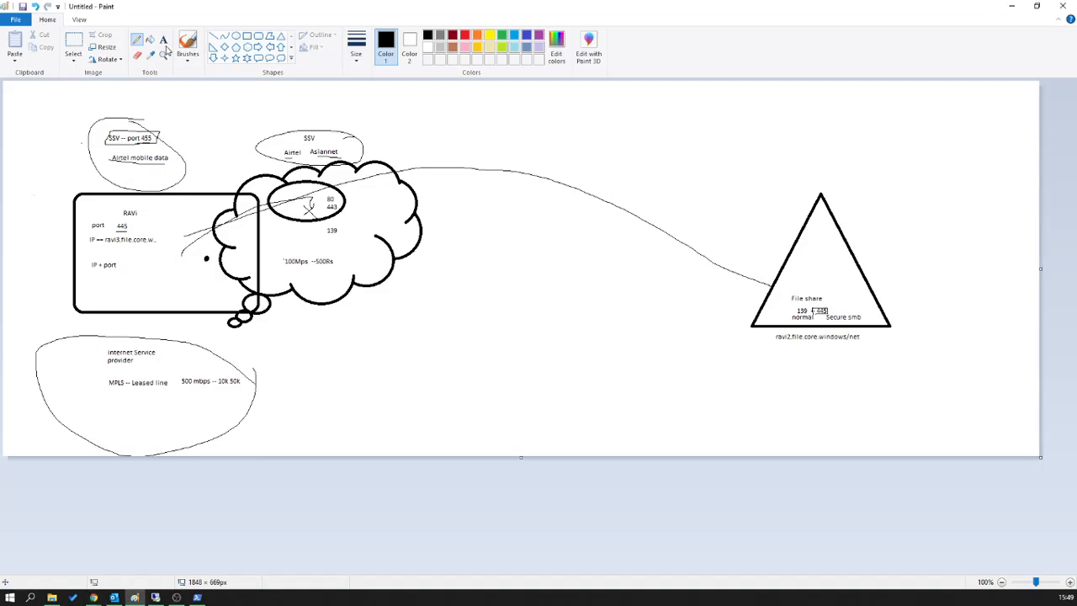
pyautogui.click(163, 40)
pyautogui.click(444, 383)
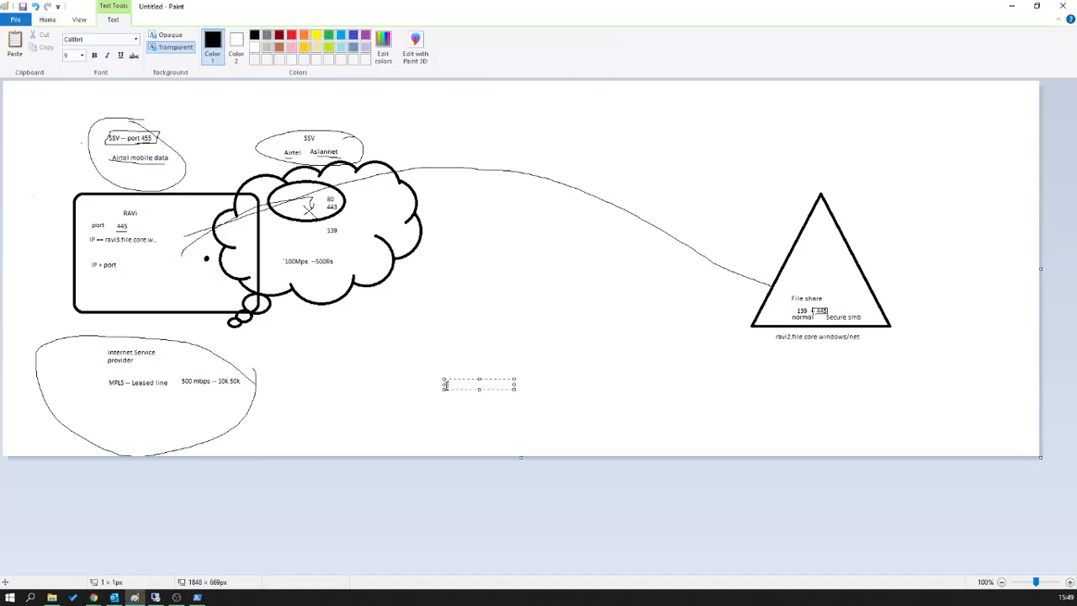
pyautogui.write('IP port pr')
pyautogui.write('otocol')
pyautogui.click(467, 436)
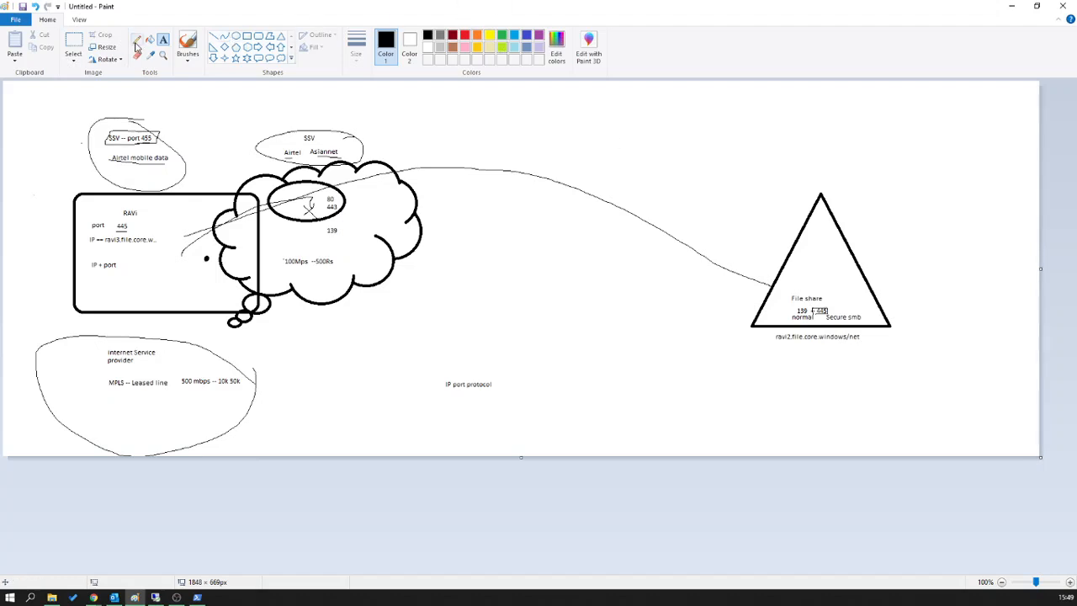
pyautogui.click(136, 39)
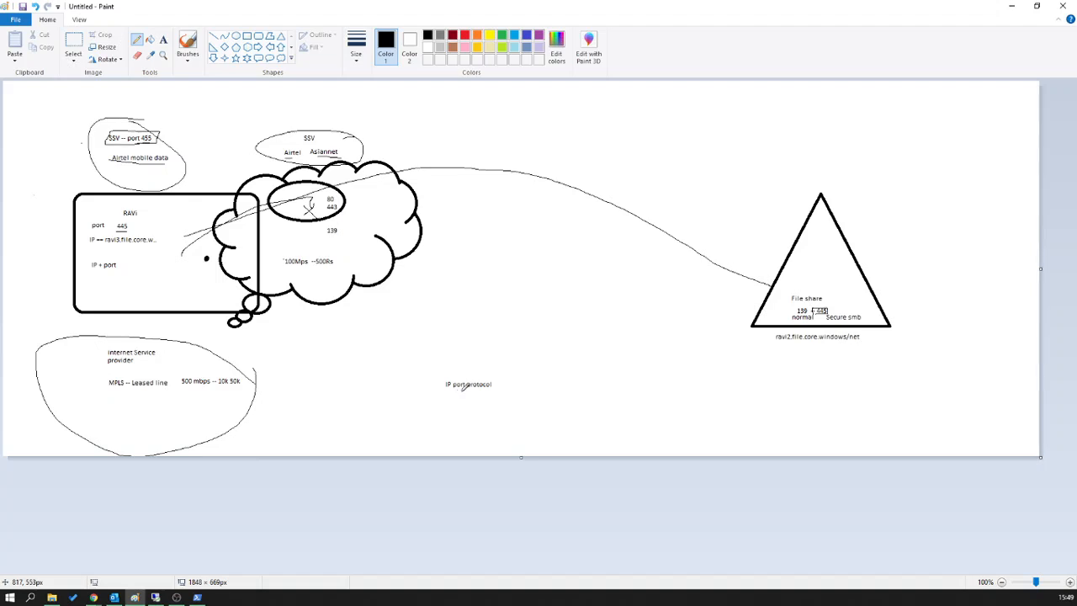
pyautogui.moveTo(459, 388)
pyautogui.mouseDown()
pyautogui.moveTo(440, 384)
pyautogui.moveTo(462, 372)
pyautogui.moveTo(508, 373)
pyautogui.moveTo(493, 389)
pyautogui.moveTo(449, 389)
pyautogui.mouseUp()
# Step: Minimize Paint and PowerShell, then close the Azure recommendations popup to reveal the home page
pyautogui.click(1011, 7)
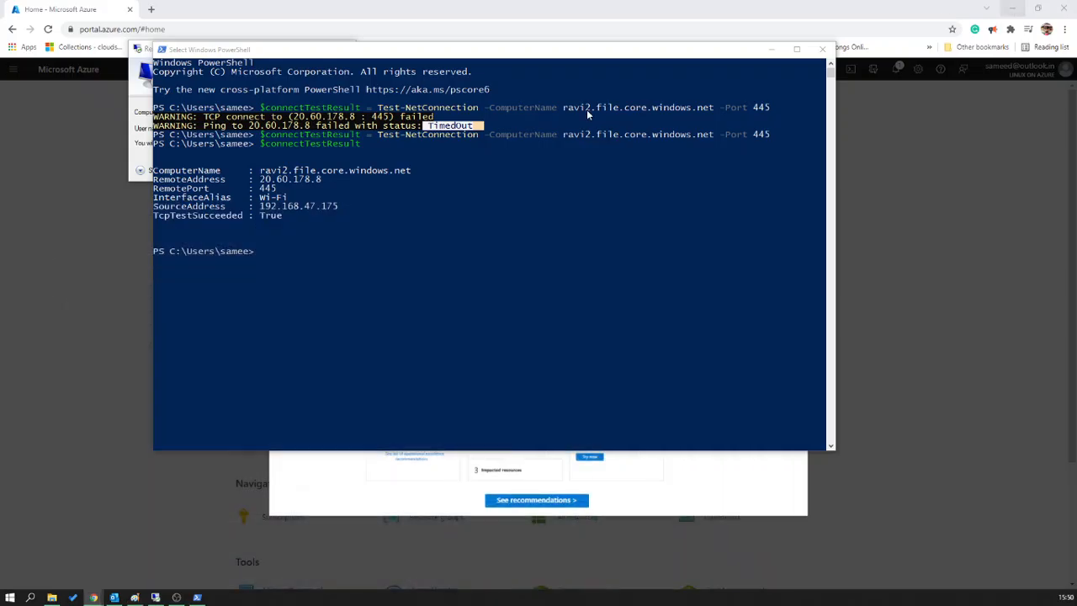
pyautogui.click(771, 49)
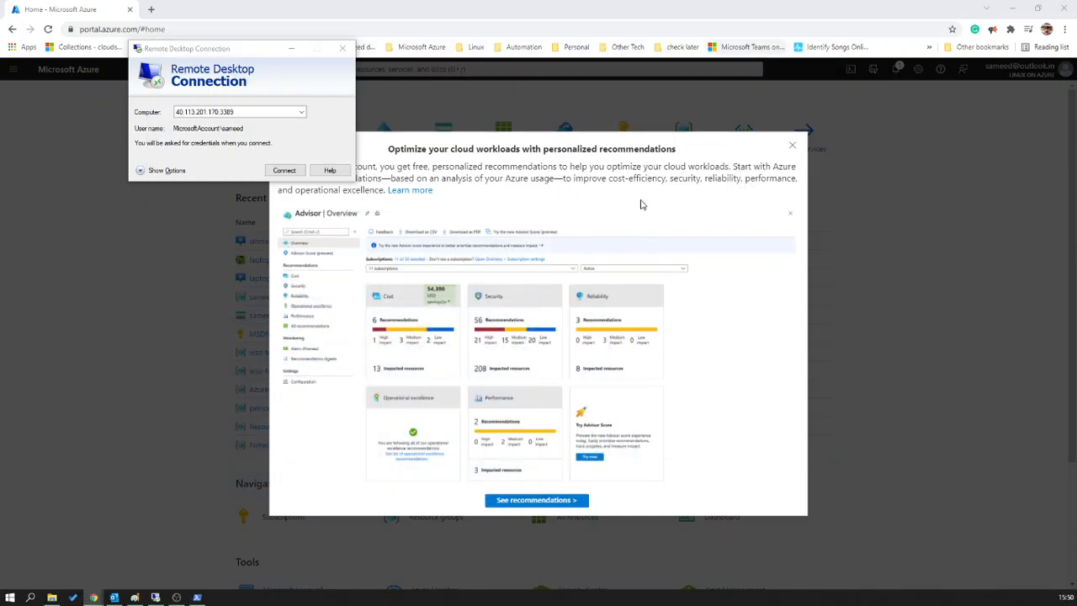
pyautogui.click(792, 145)
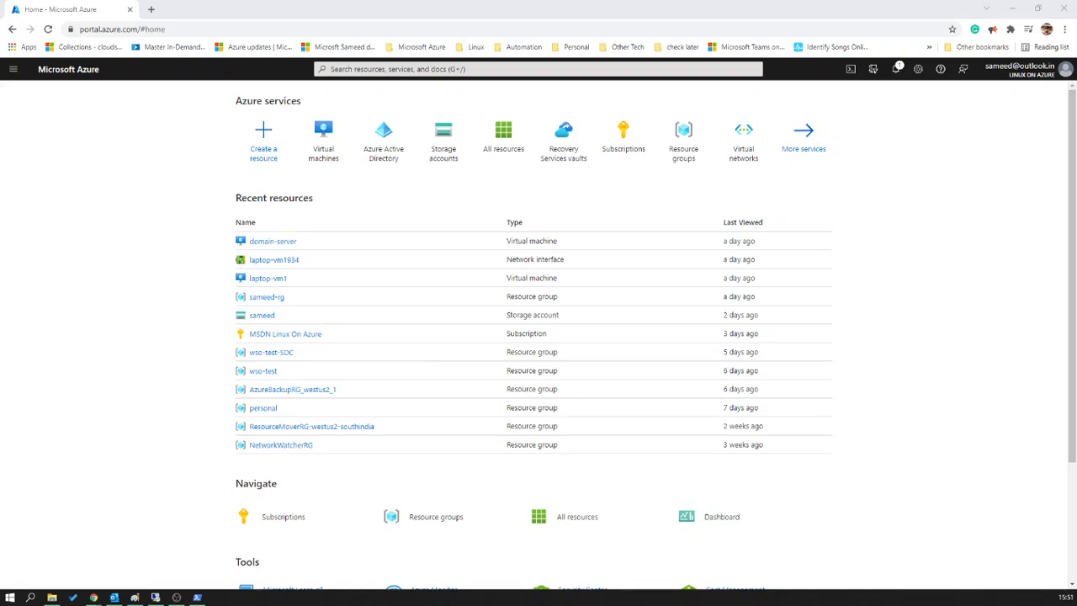
# Step: Go to Storage accounts, back out of the create form, and open the sameed account's overview
pyautogui.click(442, 170)
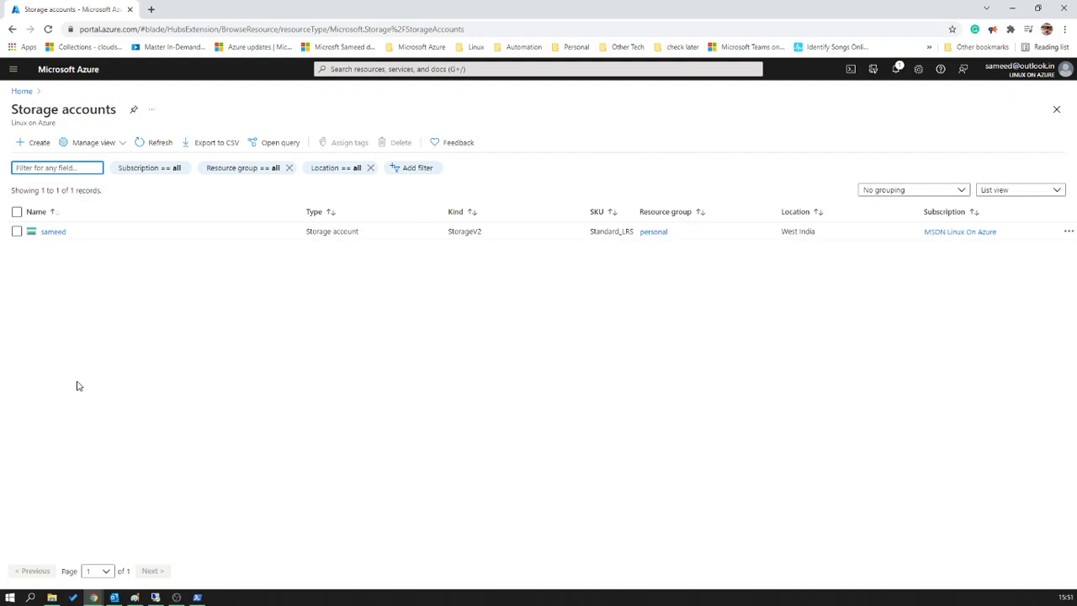
pyautogui.click(37, 153)
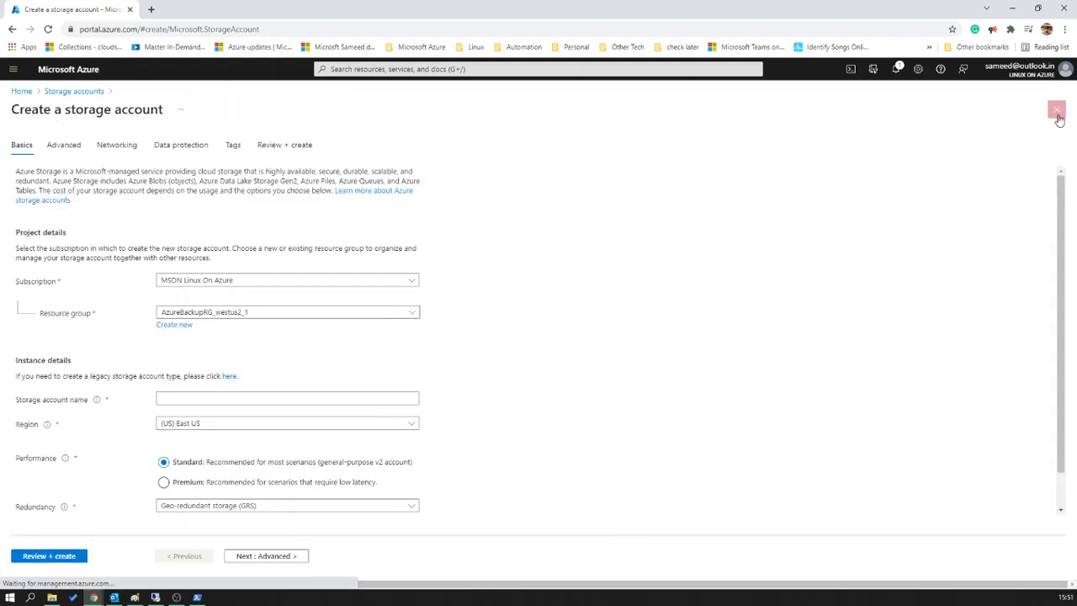
pyautogui.click(1057, 109)
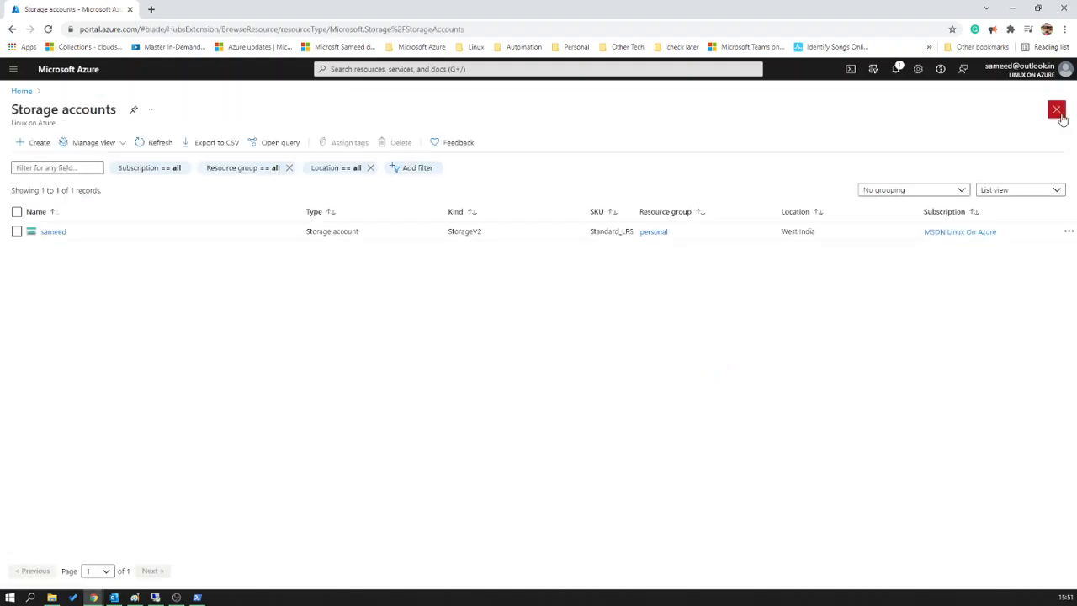
pyautogui.click(52, 231)
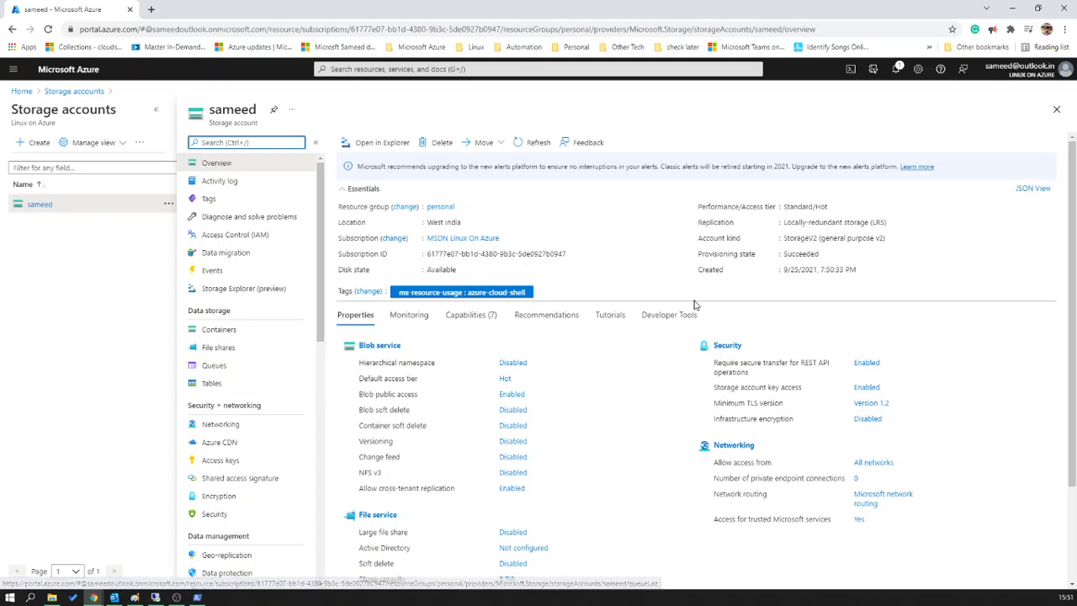
# Step: Open the sameed account's Containers list showing $logs and link, briefly checking File shares
pyautogui.doubleClick(798, 206)
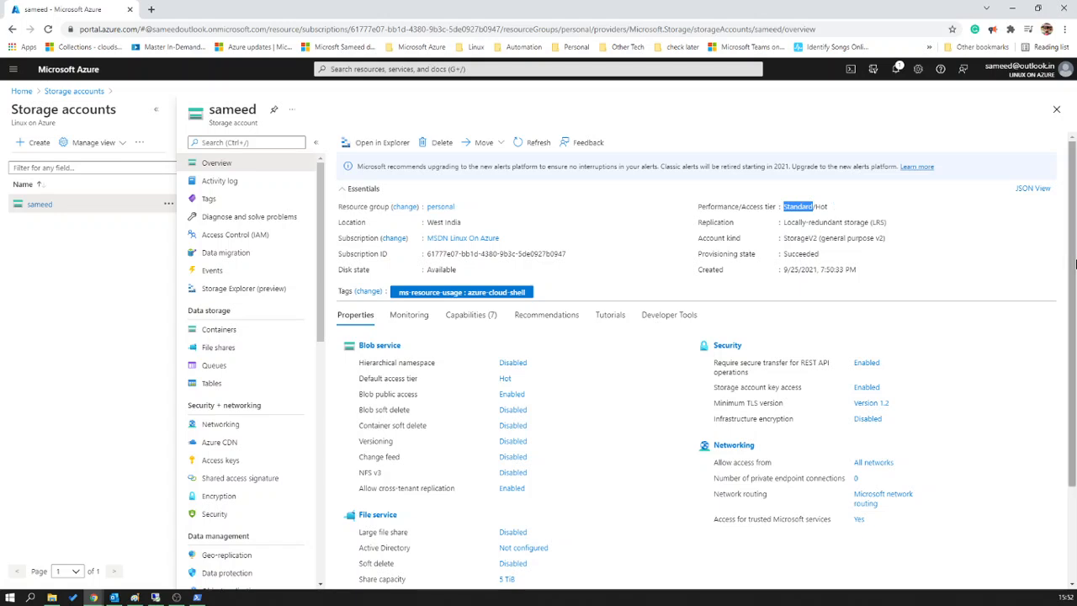
pyautogui.click(506, 114)
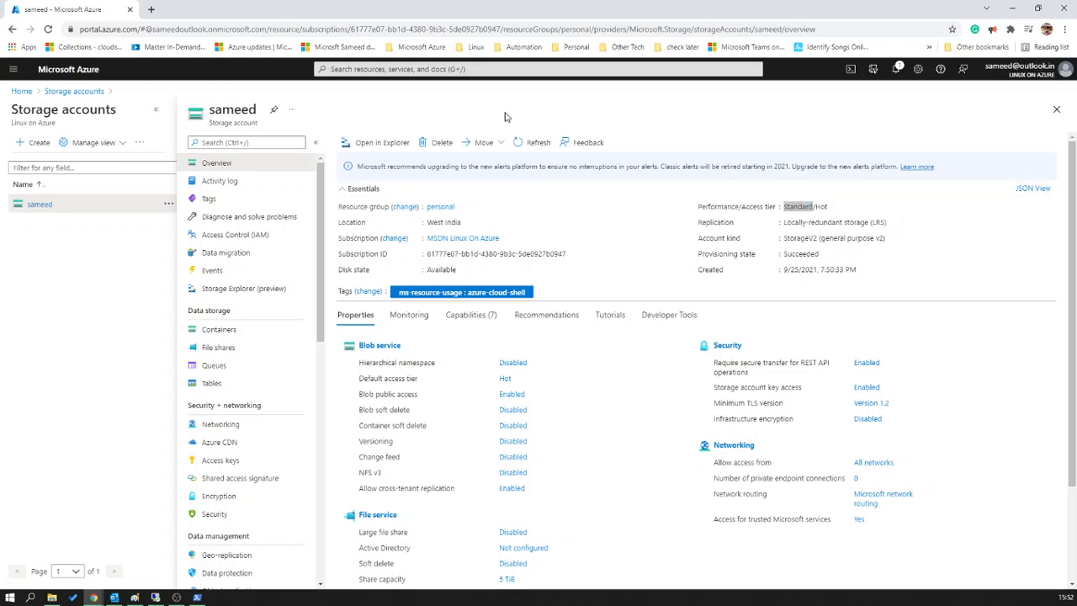
pyautogui.click(206, 331)
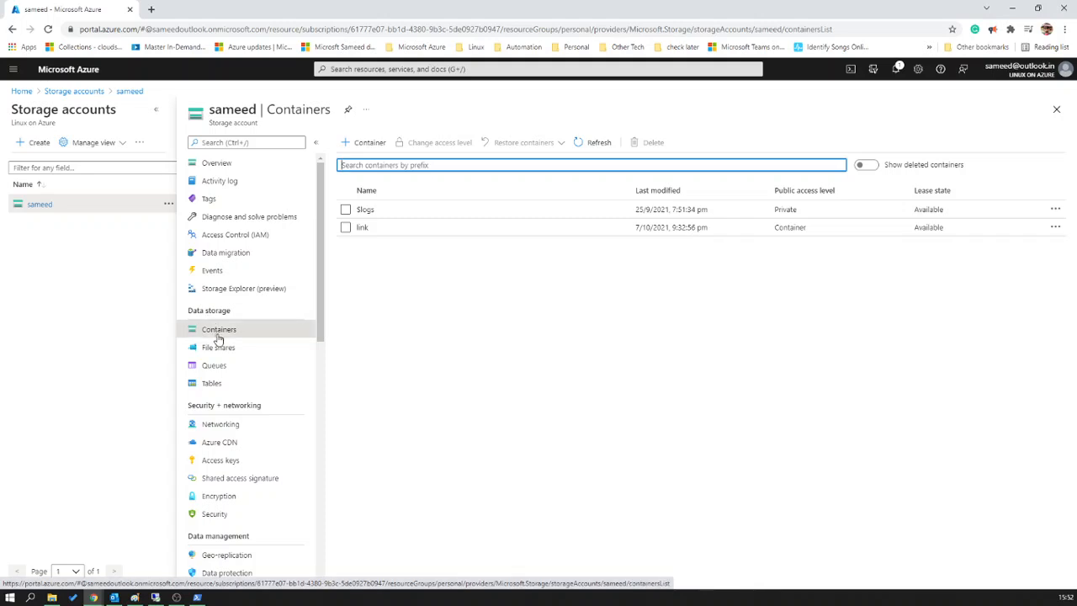
pyautogui.click(217, 351)
pyautogui.click(211, 335)
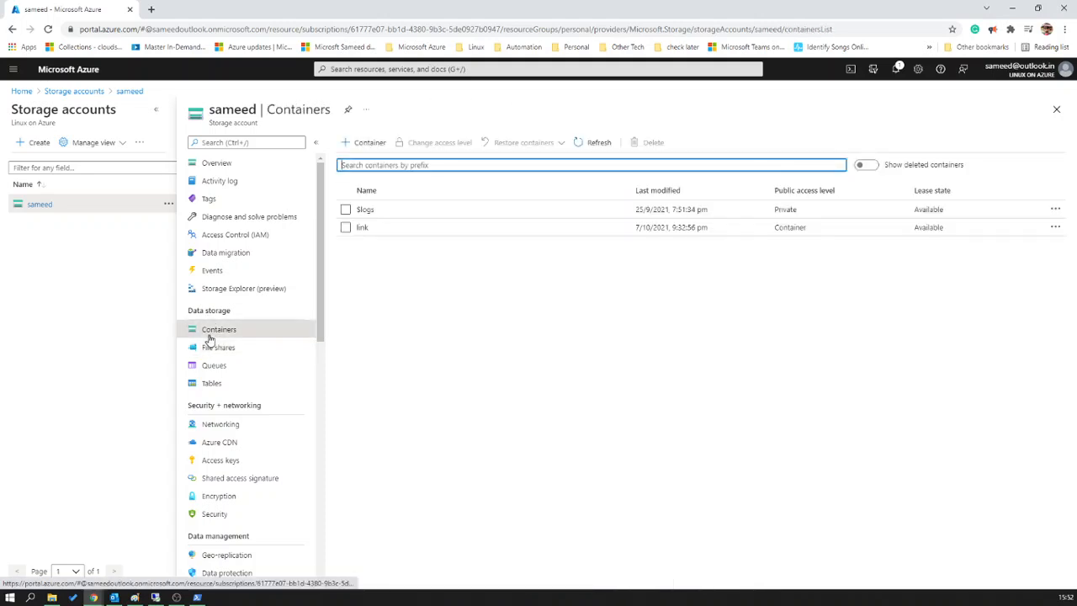
pyautogui.click(211, 349)
pyautogui.click(189, 331)
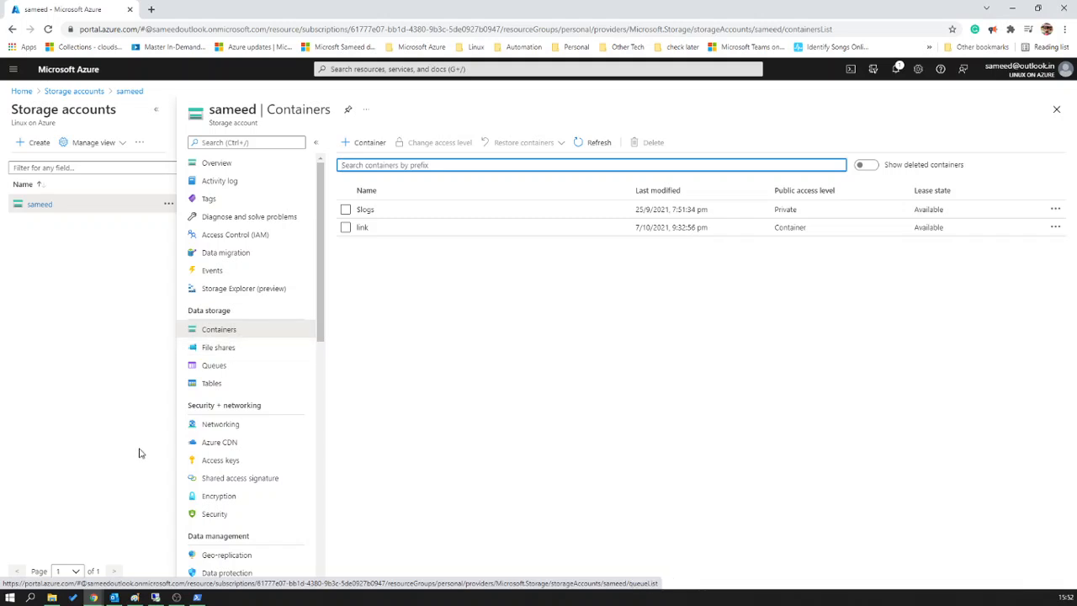
pyautogui.click(213, 335)
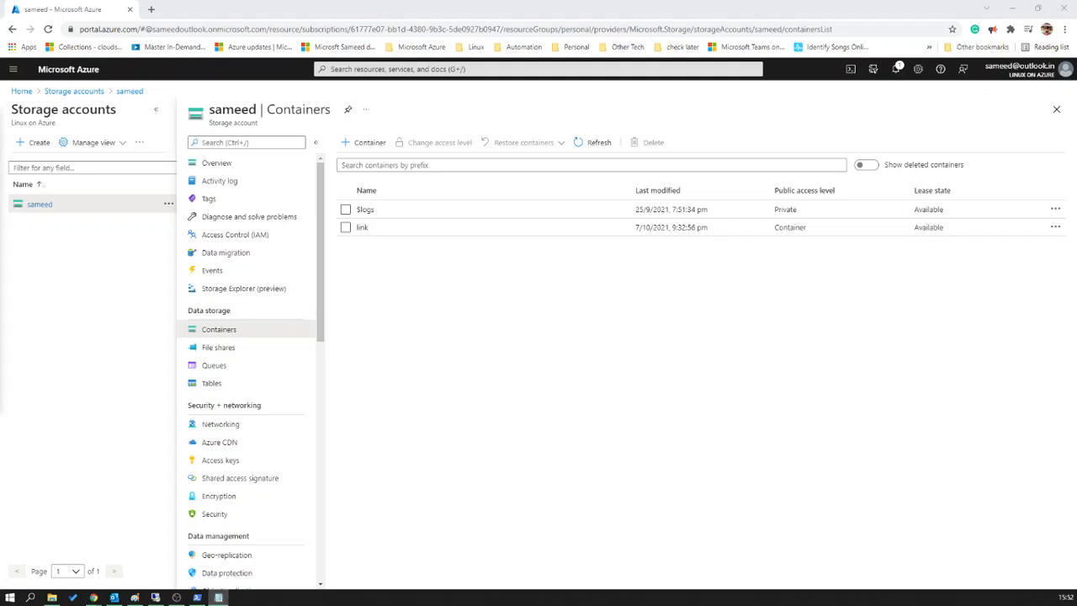
# Step: Note in Notepad the storage services container, fileshare, quues and table, plus a 'container --' line
pyautogui.moveTo(0, 124); pyautogui.dragTo(384, 230)
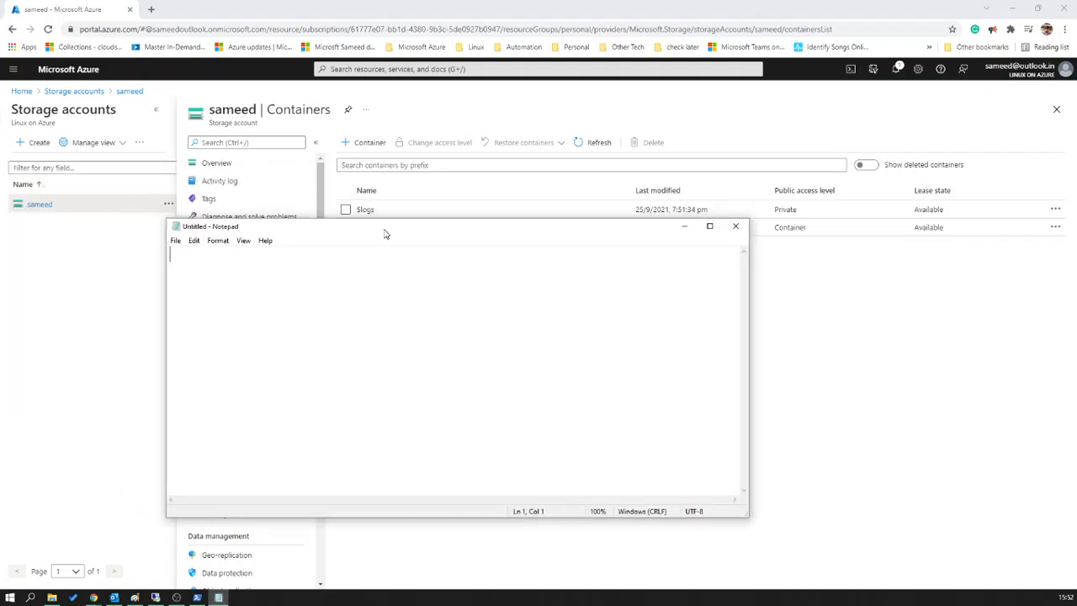
pyautogui.write('Storage')
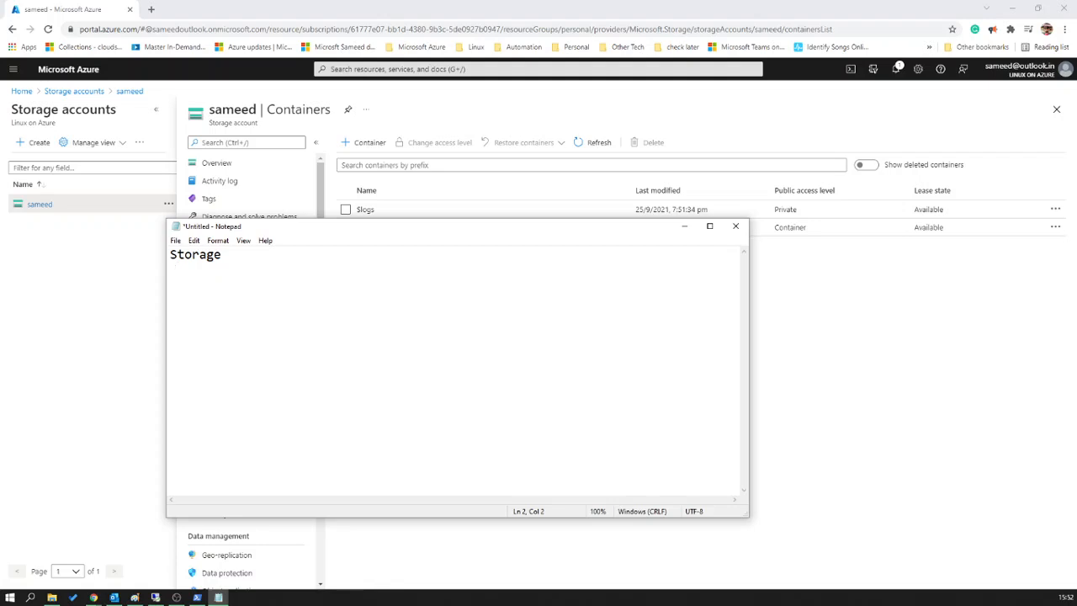
pyautogui.write('nsid')
pyautogui.write('de ')
pyautogui.write('one of ')
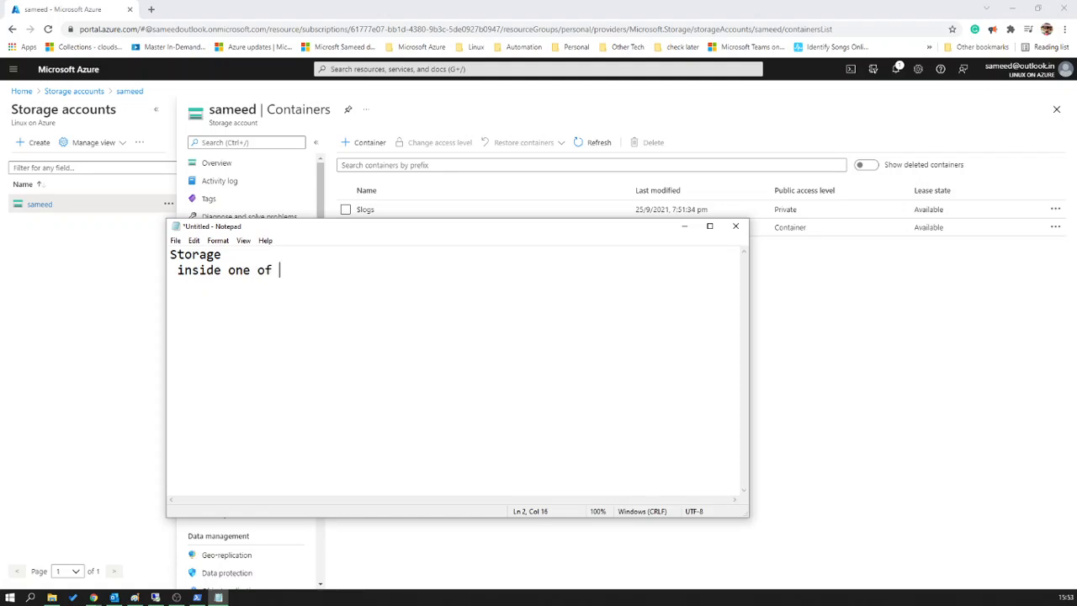
pyautogui.write('service - containe')
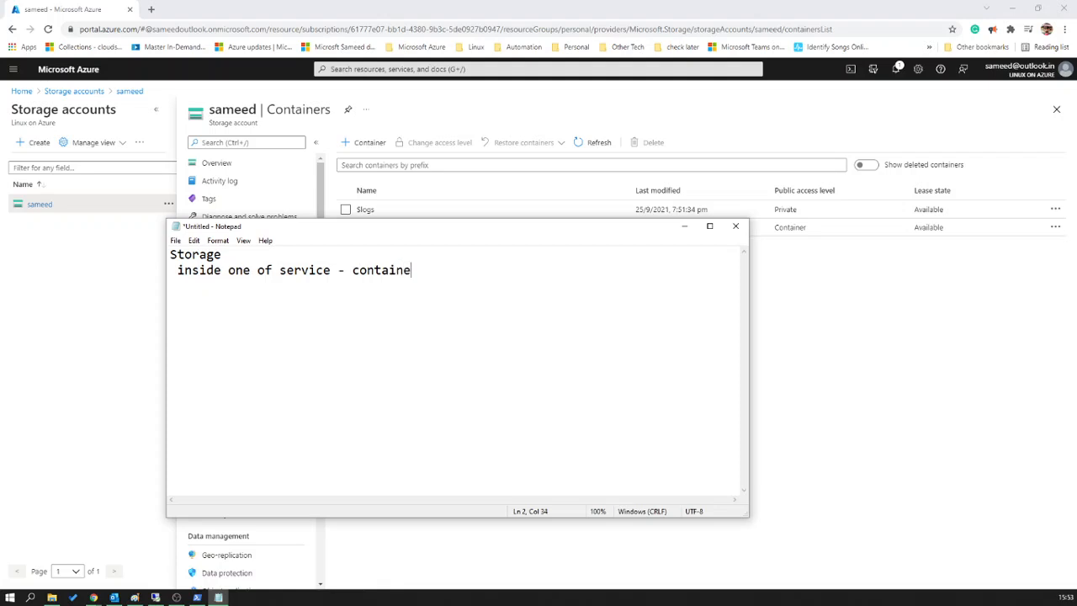
pyautogui.write('r / file ')
pyautogui.write('hare ')
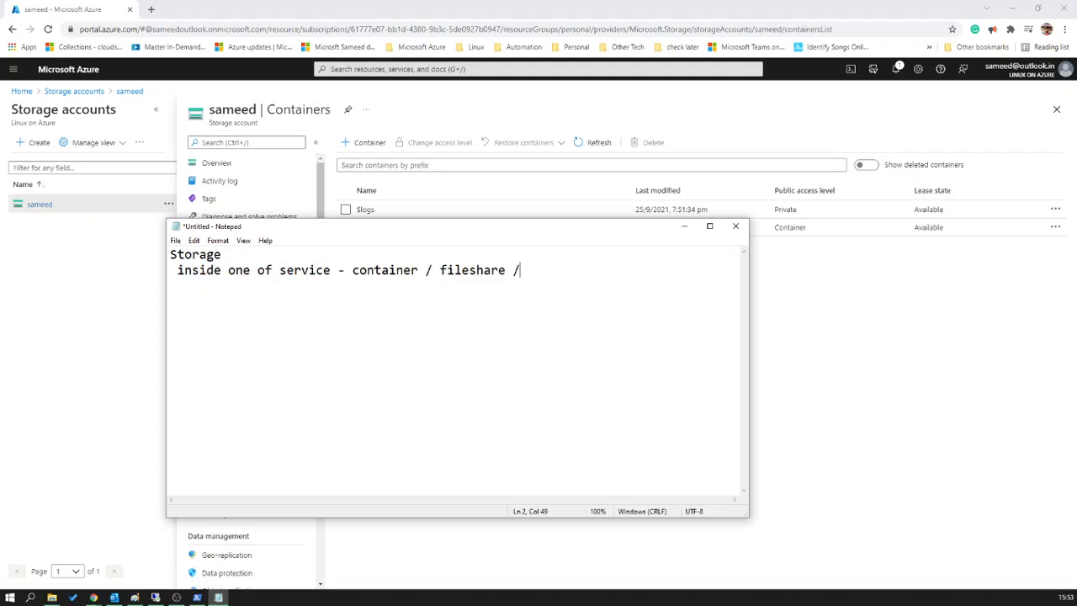
pyautogui.write('/qui')
pyautogui.write('ues ')
pyautogui.write('/')
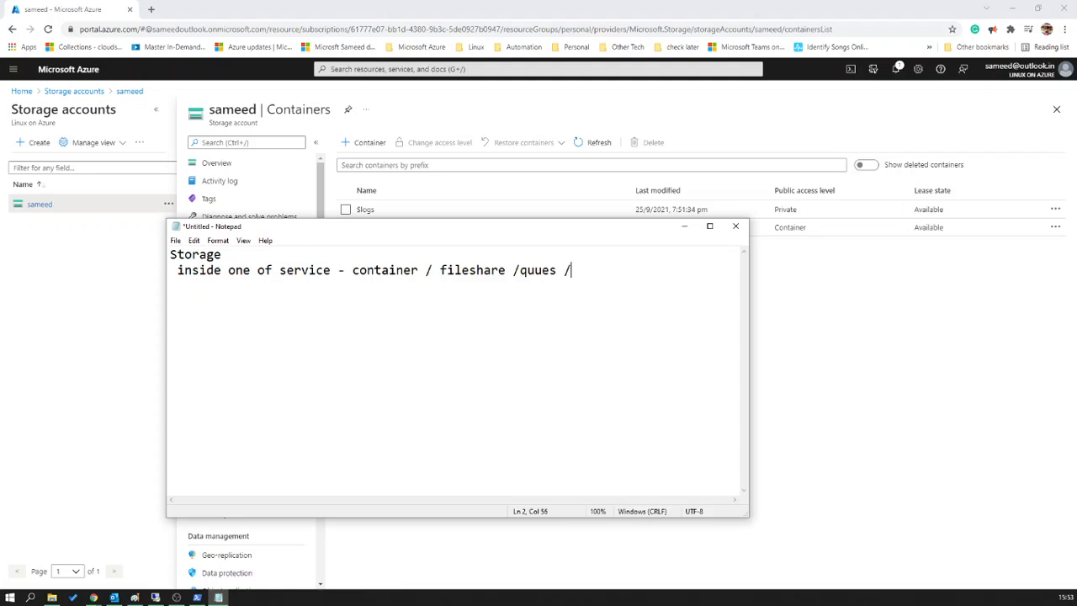
pyautogui.write(' r')
pyautogui.press('BackSpace')
pyautogui.write('table')
pyautogui.press('Return')
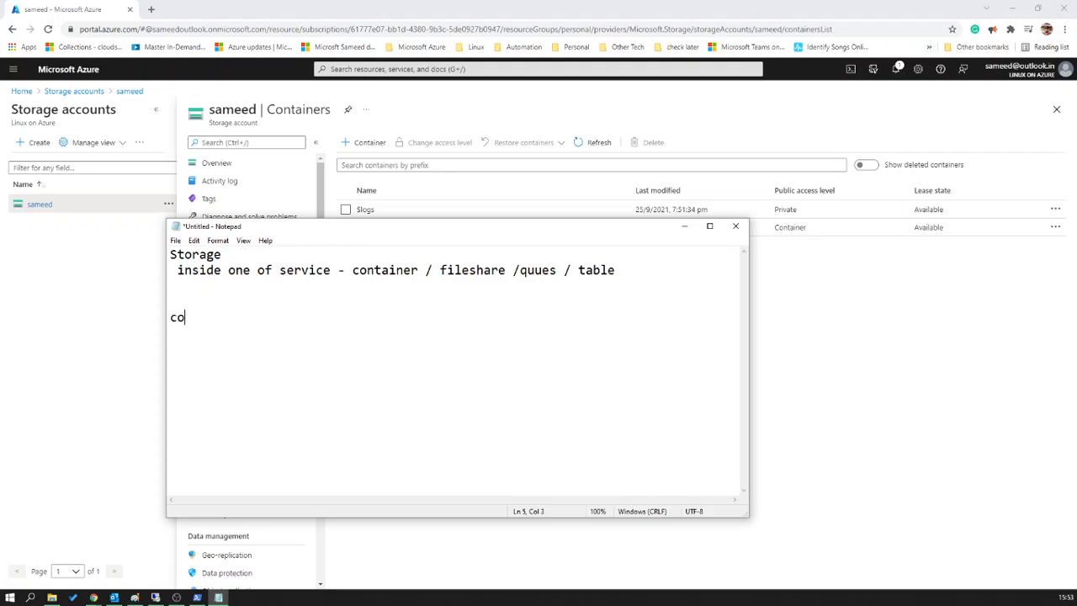
pyautogui.write('ntainer')
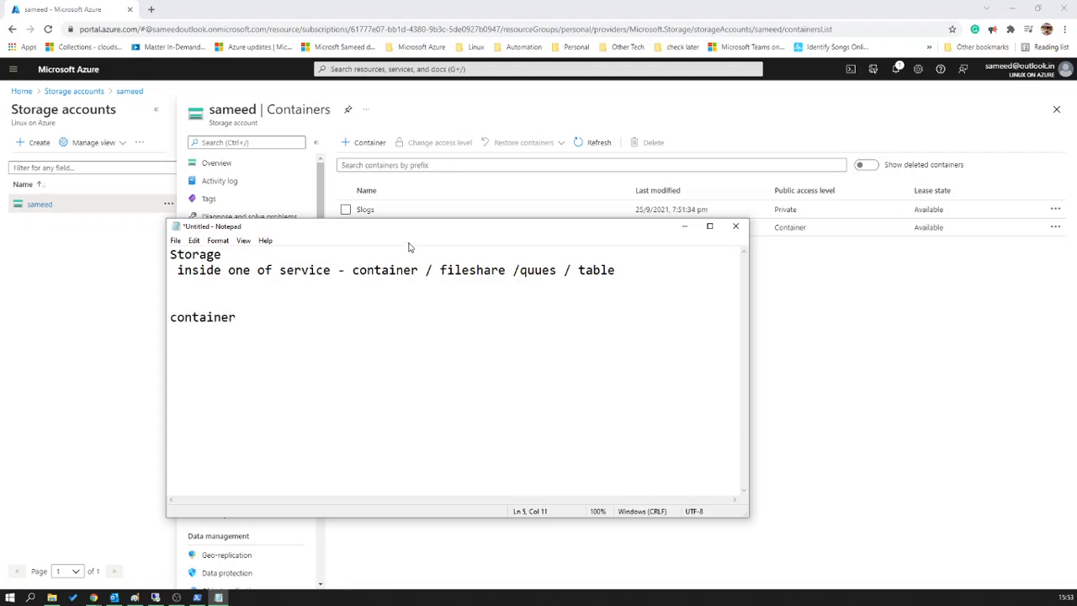
pyautogui.press('Return')
pyautogui.moveTo(748, 345); pyautogui.dragTo(399, 294)
# Step: Name a new Private container 'test', and add 'anonymous (without user name / password)' to the Notepad notes
pyautogui.click(580, 317)
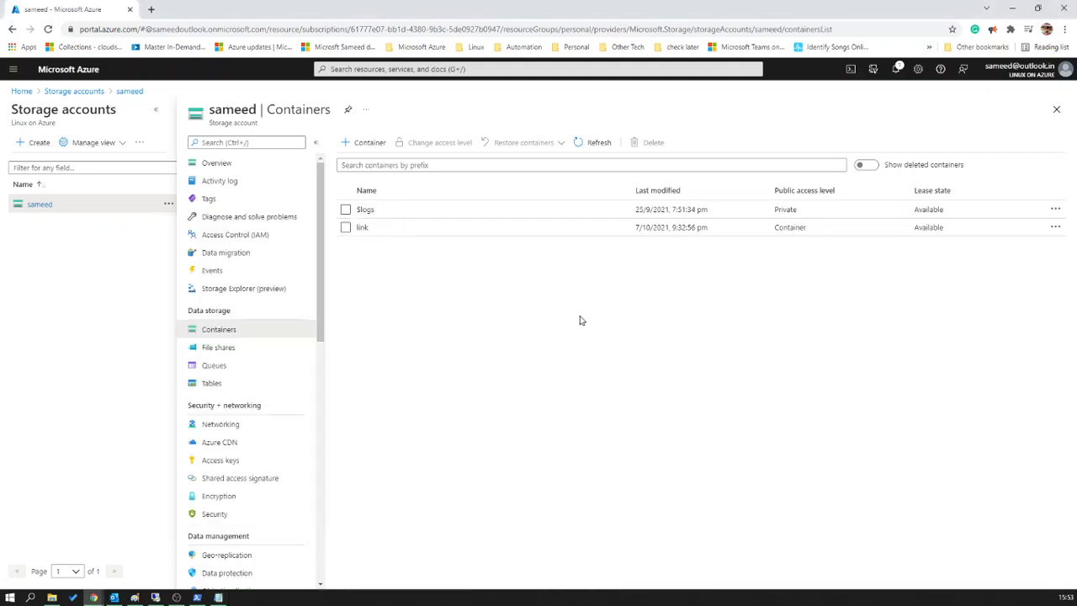
pyautogui.click(369, 149)
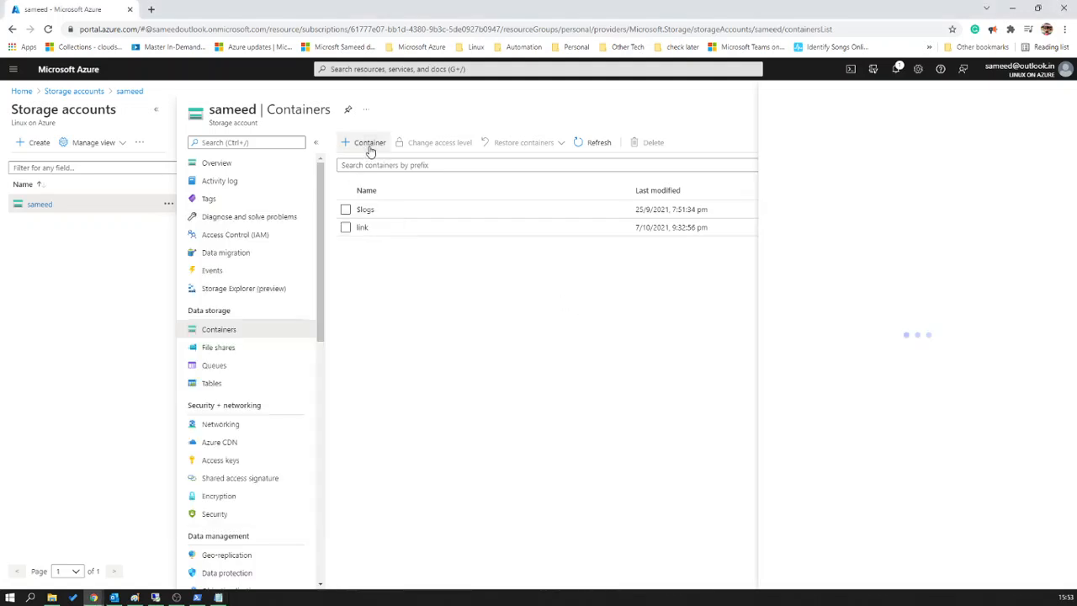
pyautogui.write('test')
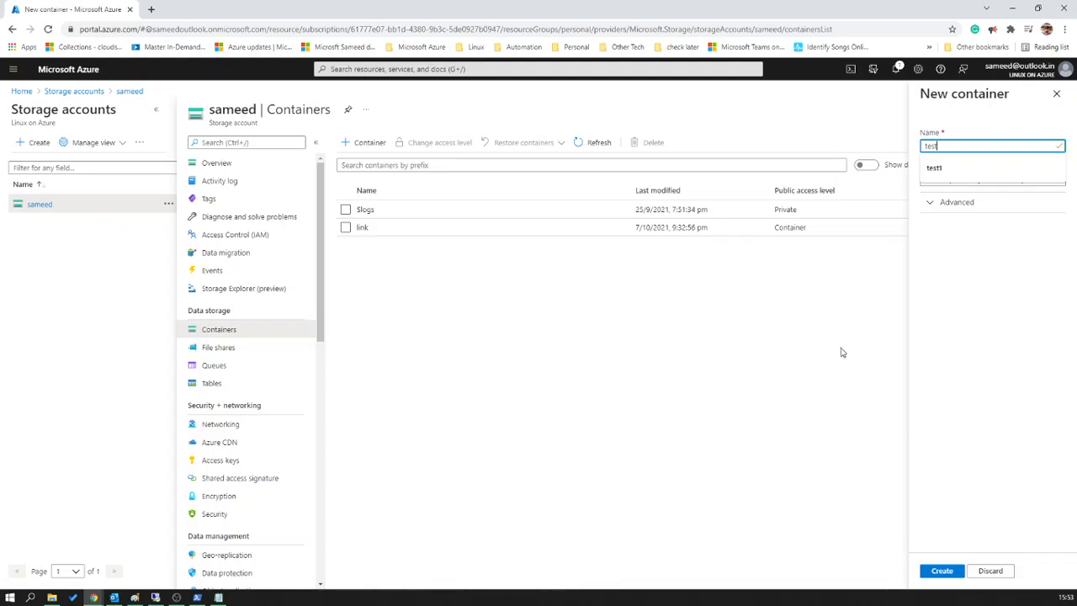
pyautogui.click(1010, 305)
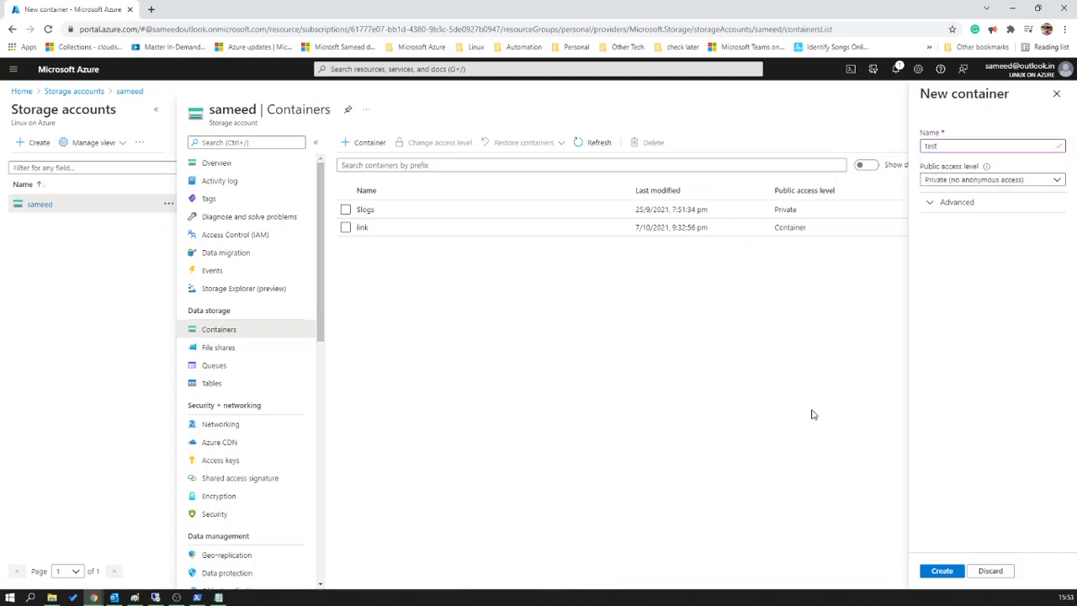
pyautogui.click(217, 597)
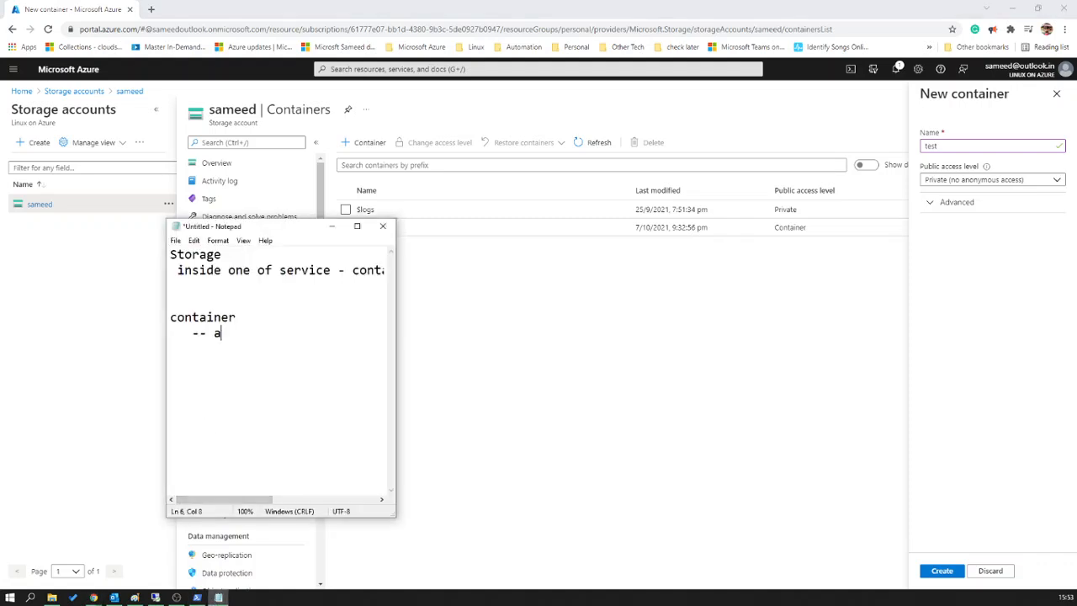
pyautogui.write('onymous (witho')
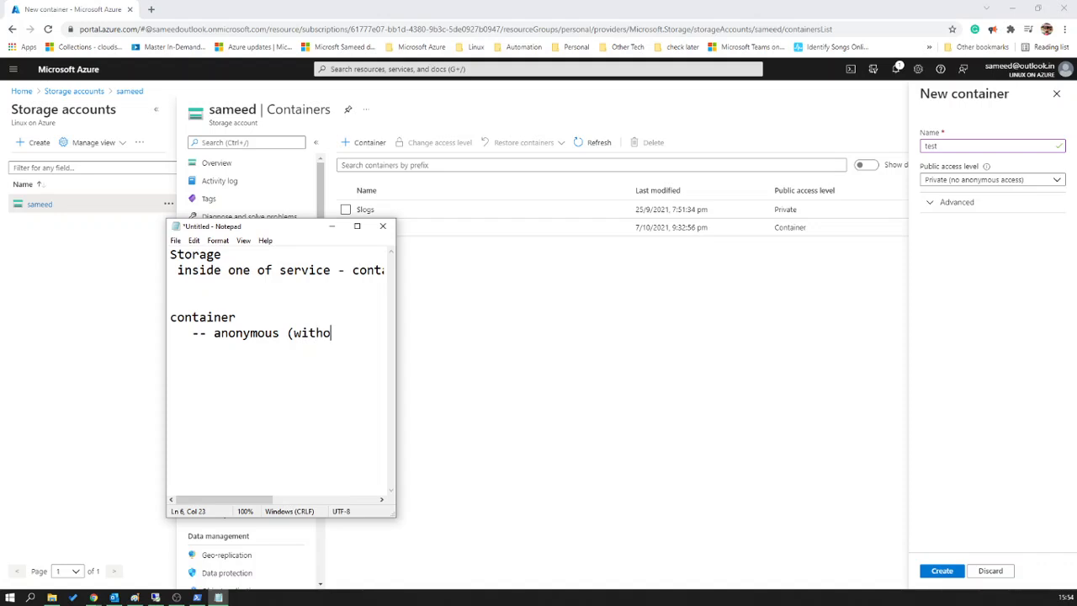
pyautogui.write('ut user ')
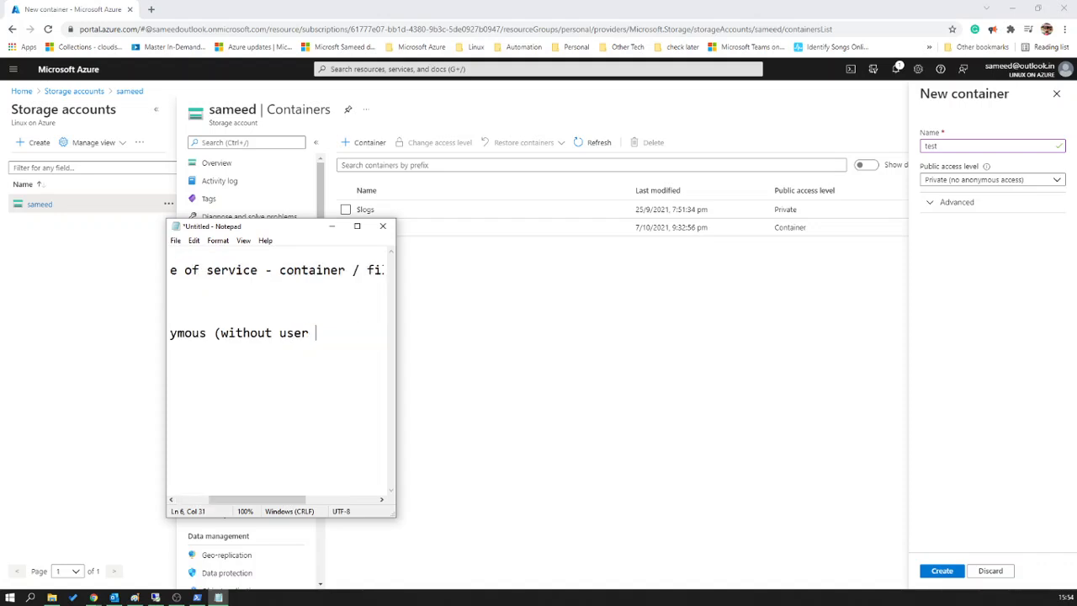
pyautogui.write('name / password')
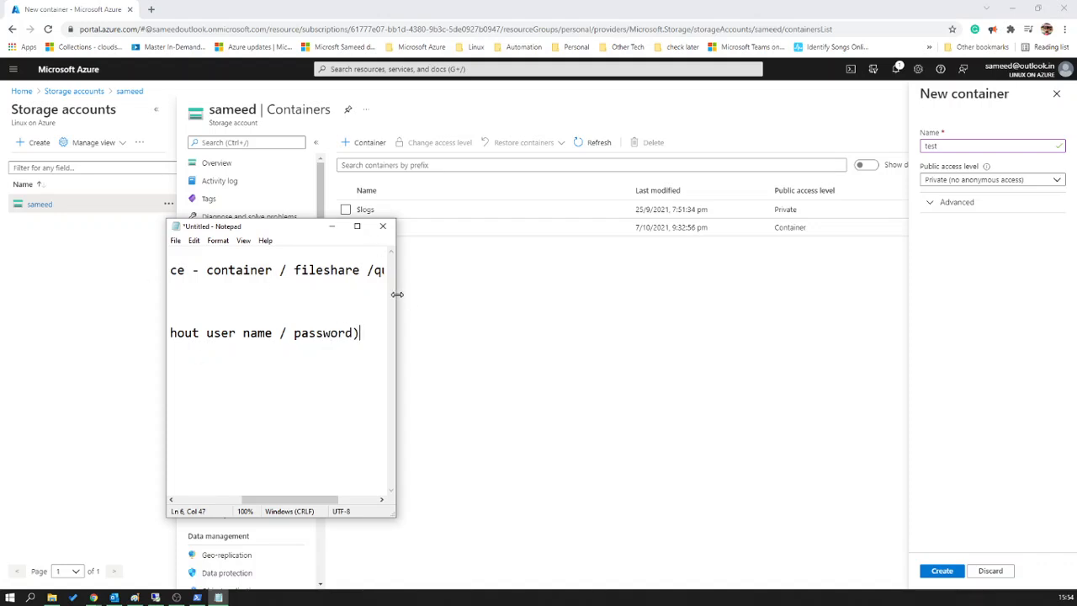
# Step: Widen the Notepad window so the full anonymous-access note is visible
pyautogui.moveTo(396, 294); pyautogui.dragTo(636, 297)
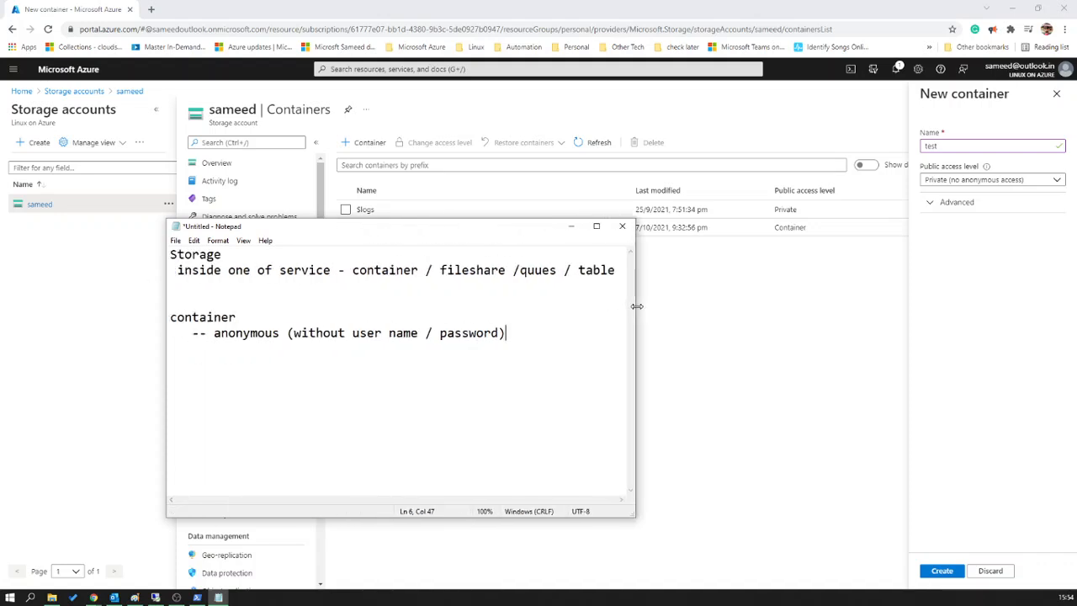
# Step: Create the 'test' container with Blob public access level and open its empty overview
pyautogui.click(1021, 182)
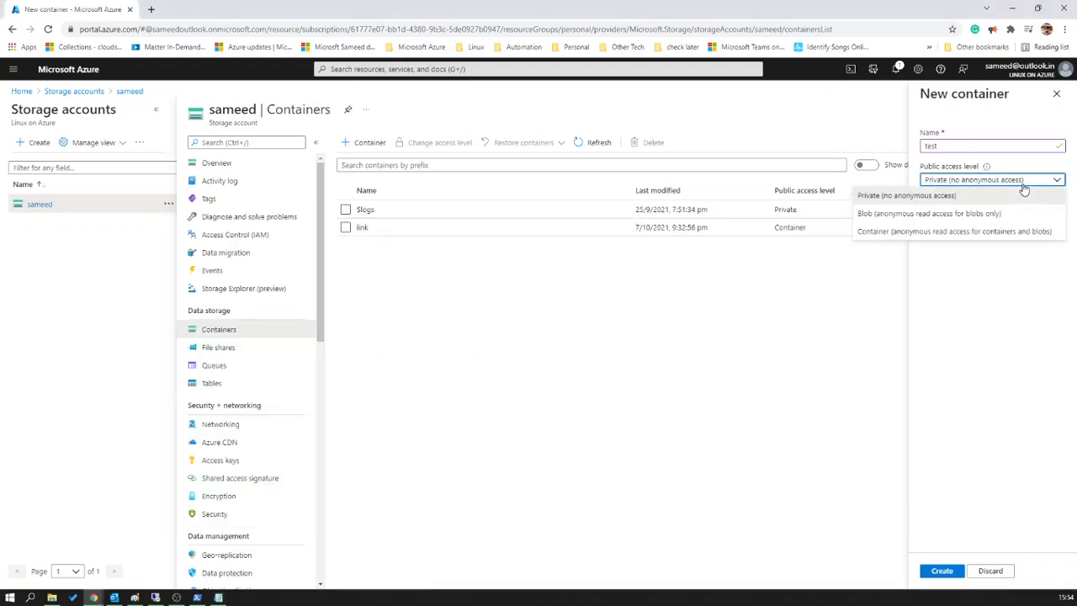
pyautogui.click(941, 215)
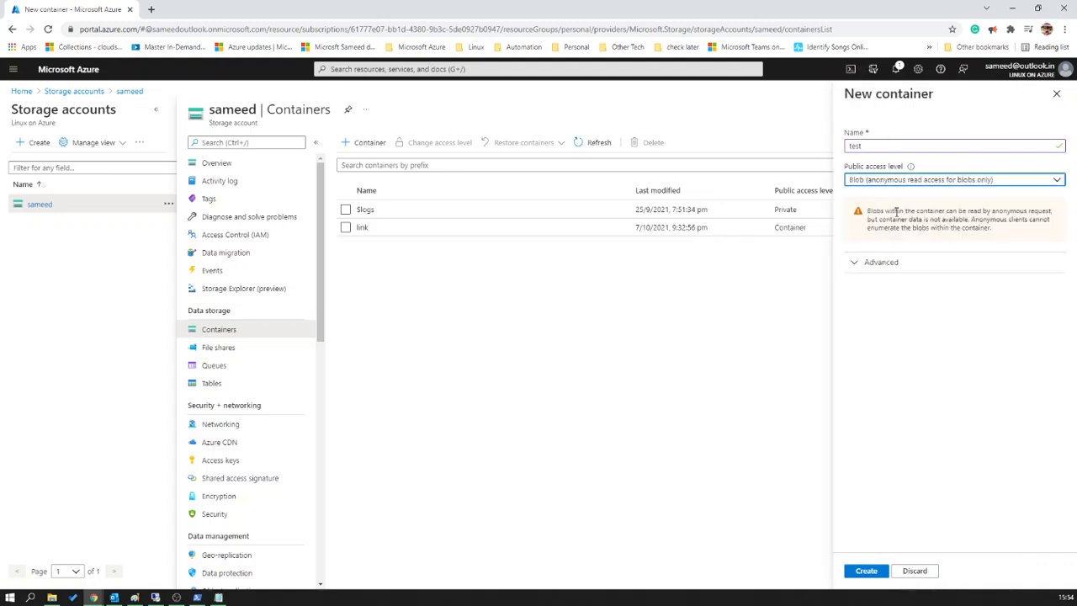
pyautogui.click(868, 575)
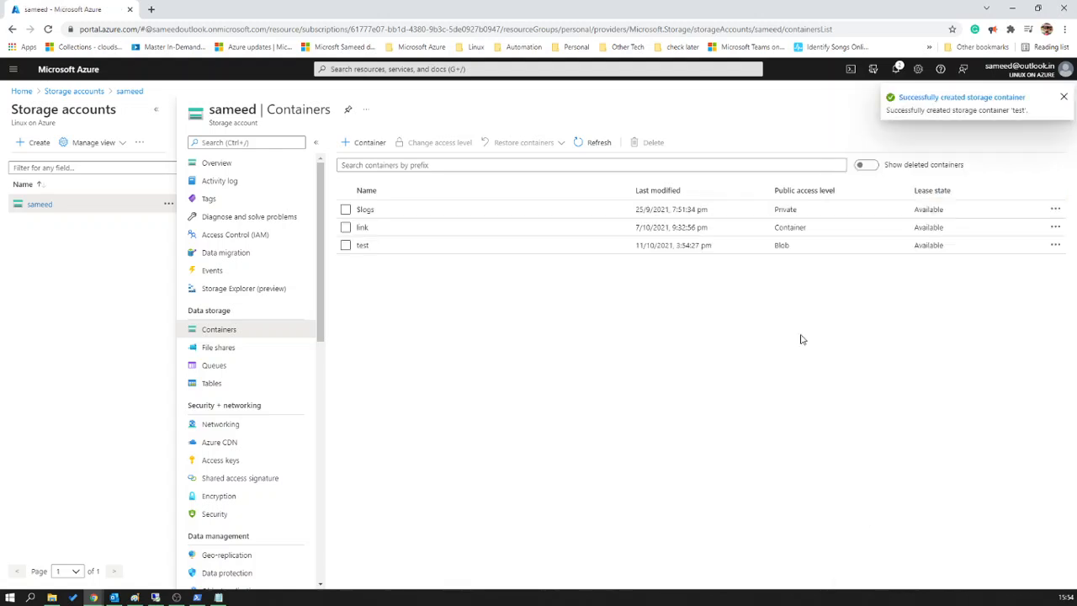
pyautogui.click(407, 251)
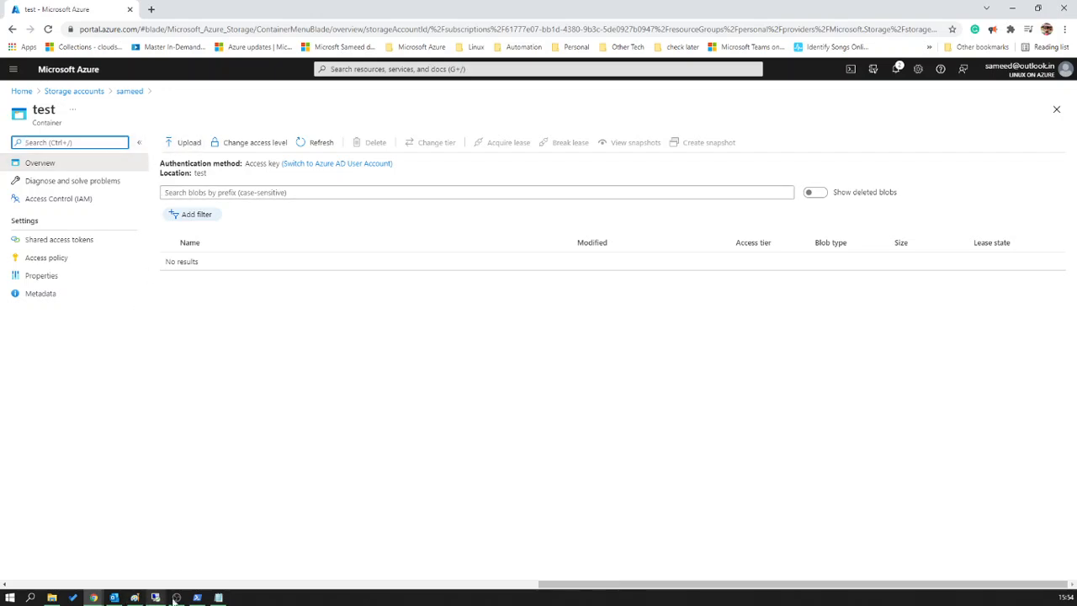
pyautogui.click(217, 597)
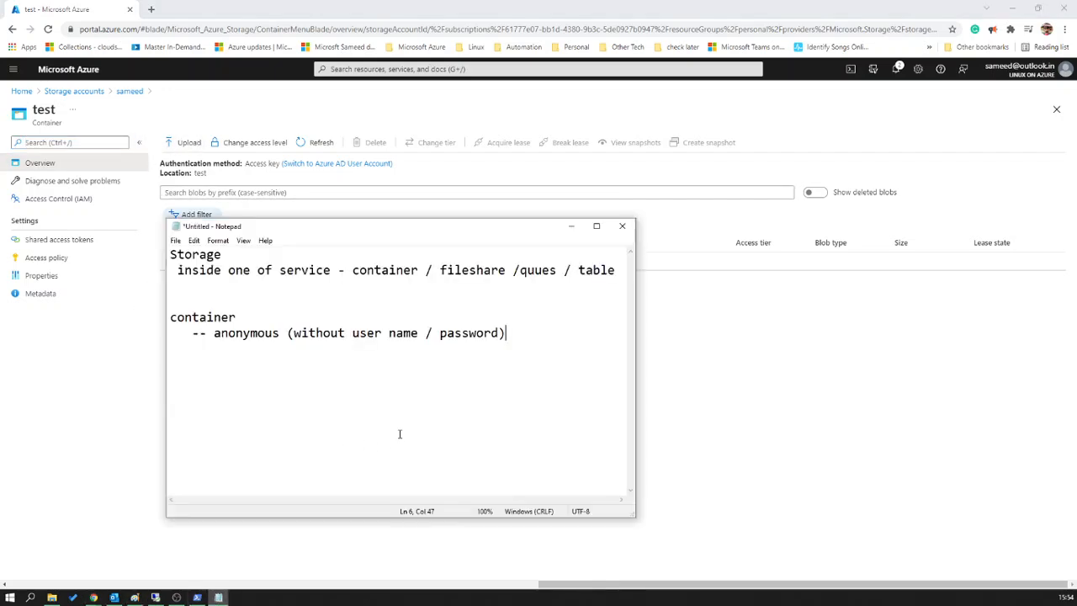
# Step: Add a 'username /password' line above the container heading in Notepad, then minimize the notes
pyautogui.click(275, 289)
pyautogui.press('Return')
pyautogui.press('Return')
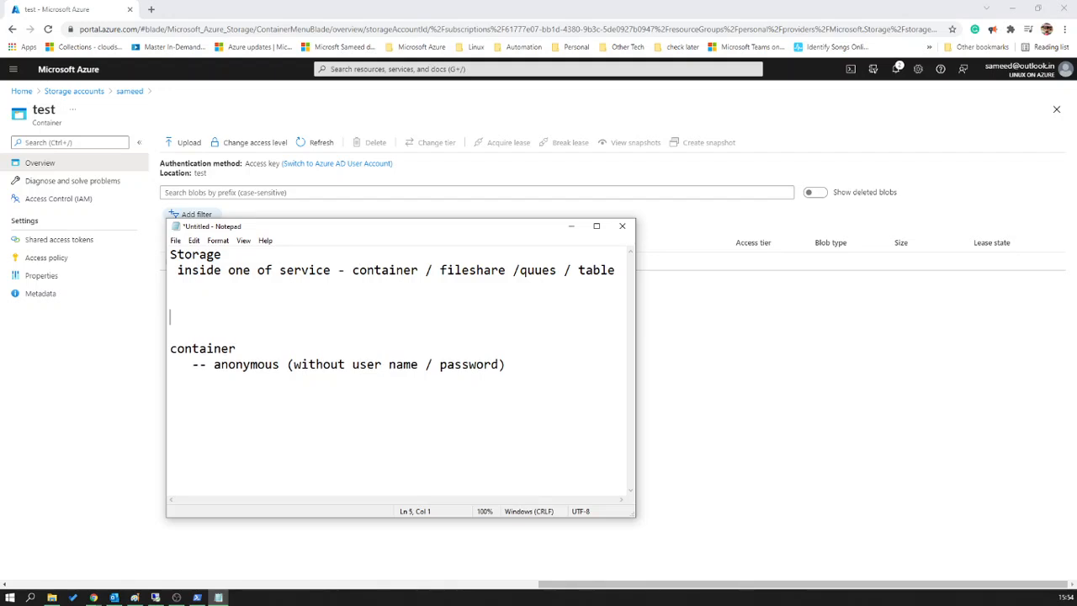
pyautogui.write('username /password')
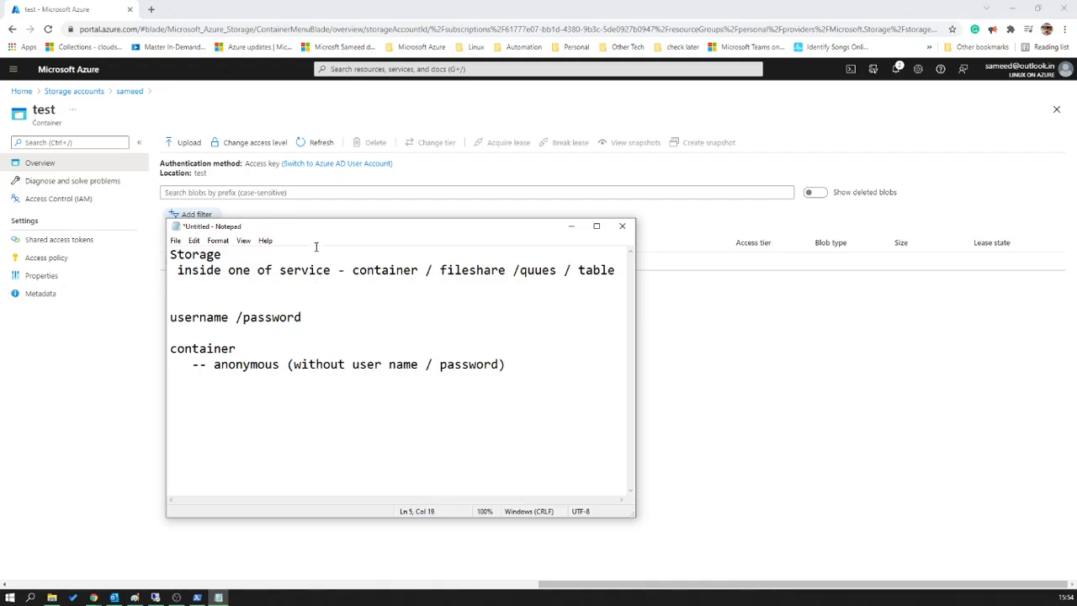
pyautogui.click(571, 226)
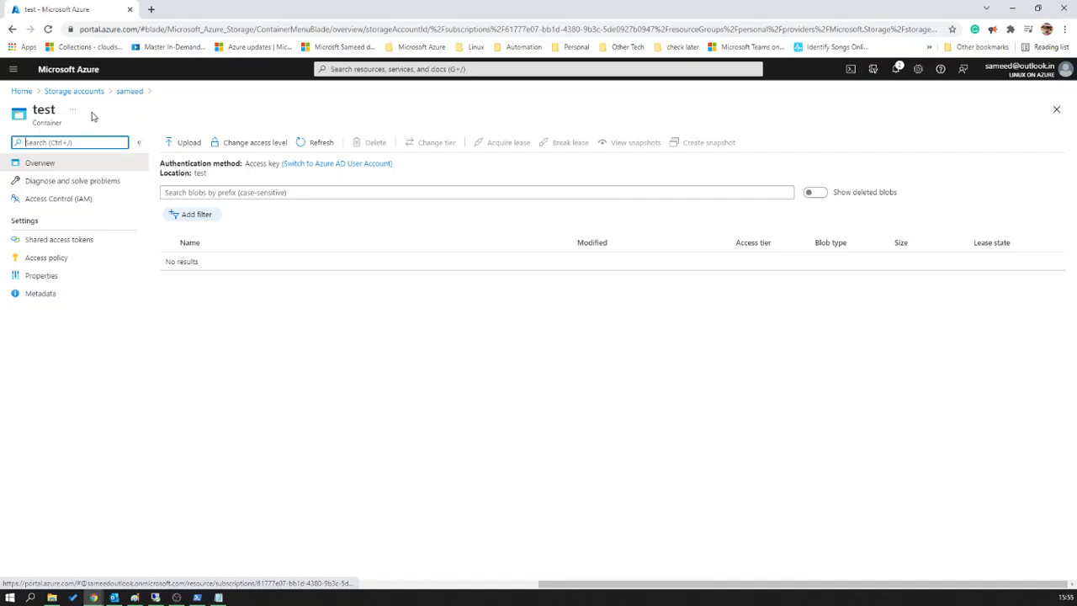
# Step: Return to the sameed storage account and open its Access Control (IAM) page
pyautogui.click(129, 91)
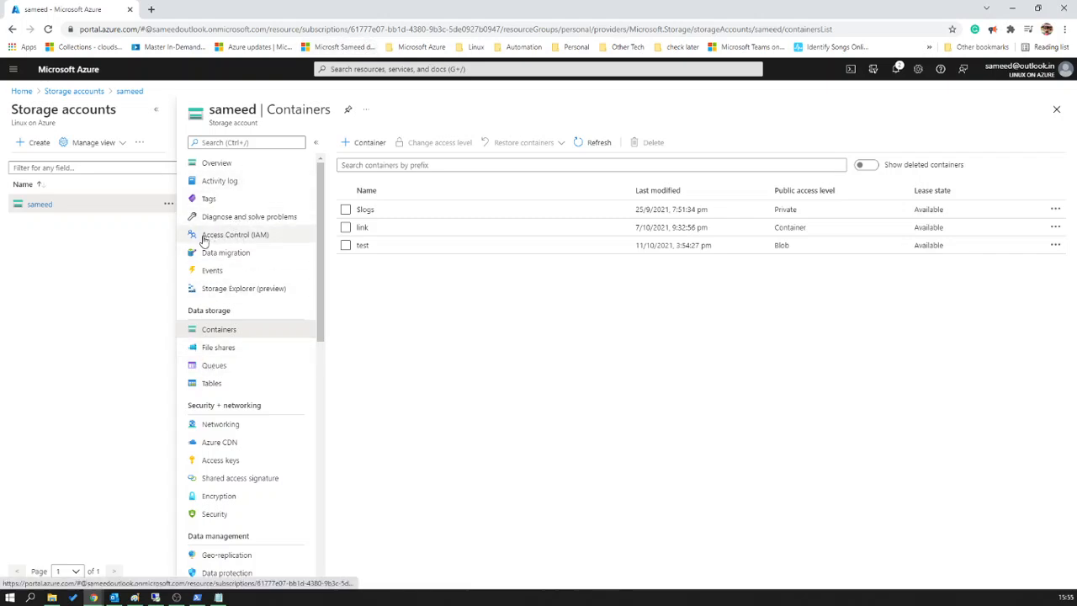
pyautogui.click(276, 242)
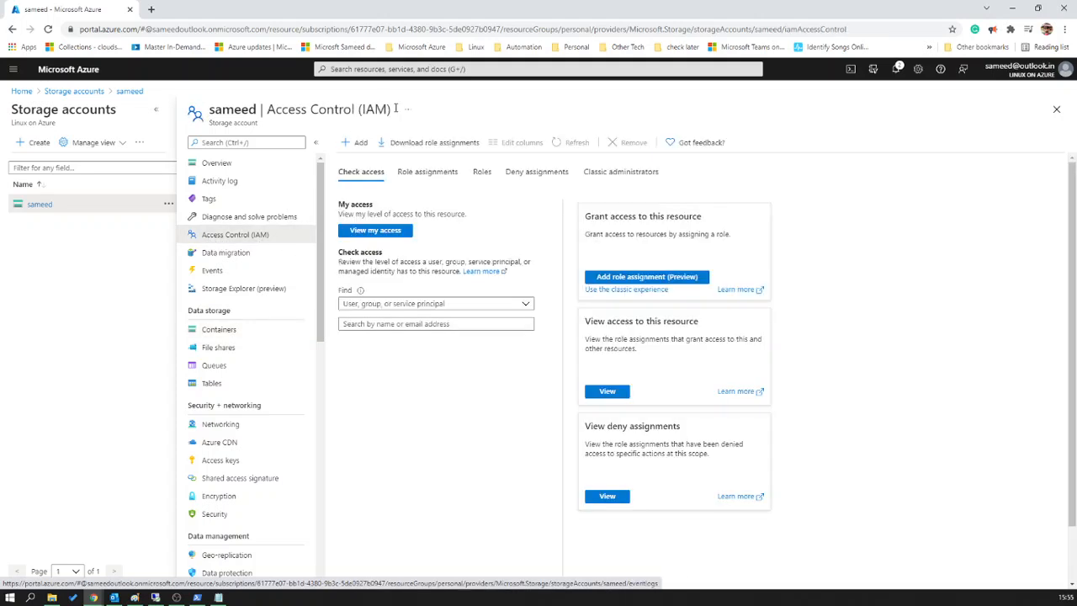
pyautogui.click(430, 173)
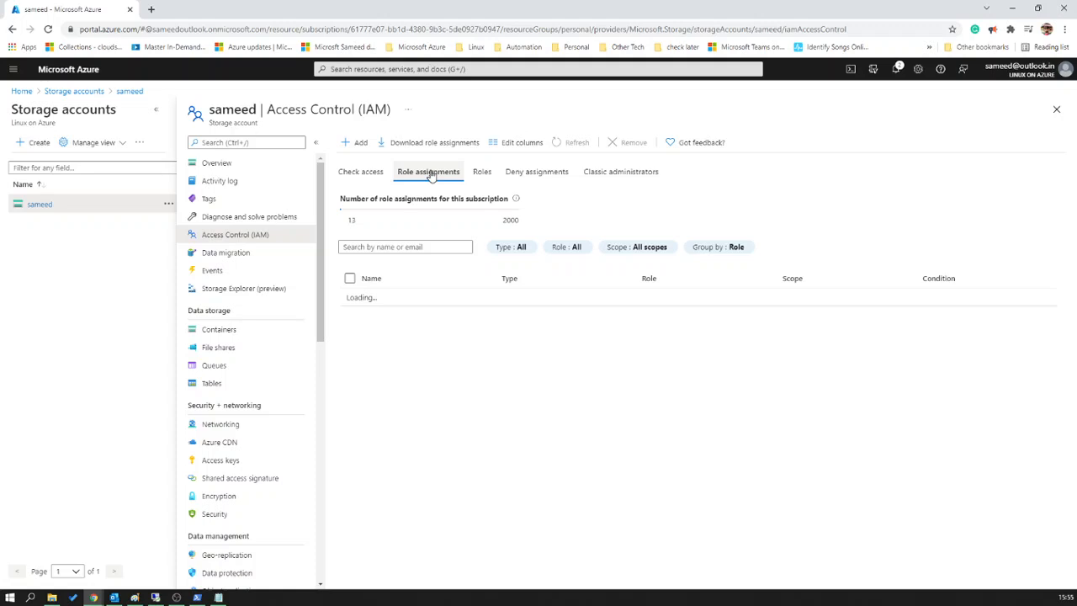
pyautogui.scroll(-3, 532, 483)
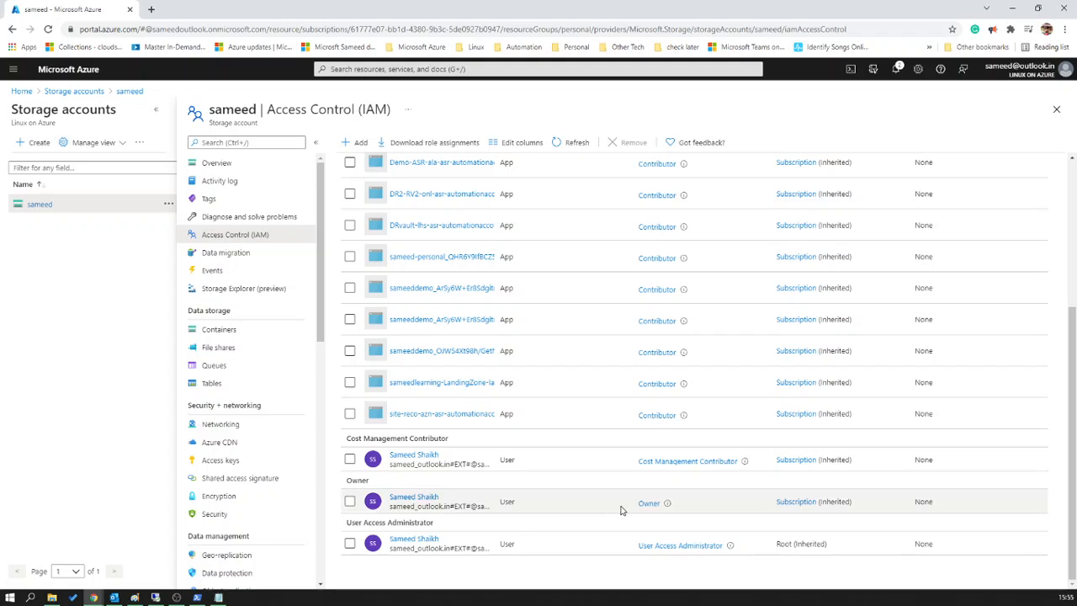
pyautogui.moveTo(631, 505); pyautogui.dragTo(672, 507)
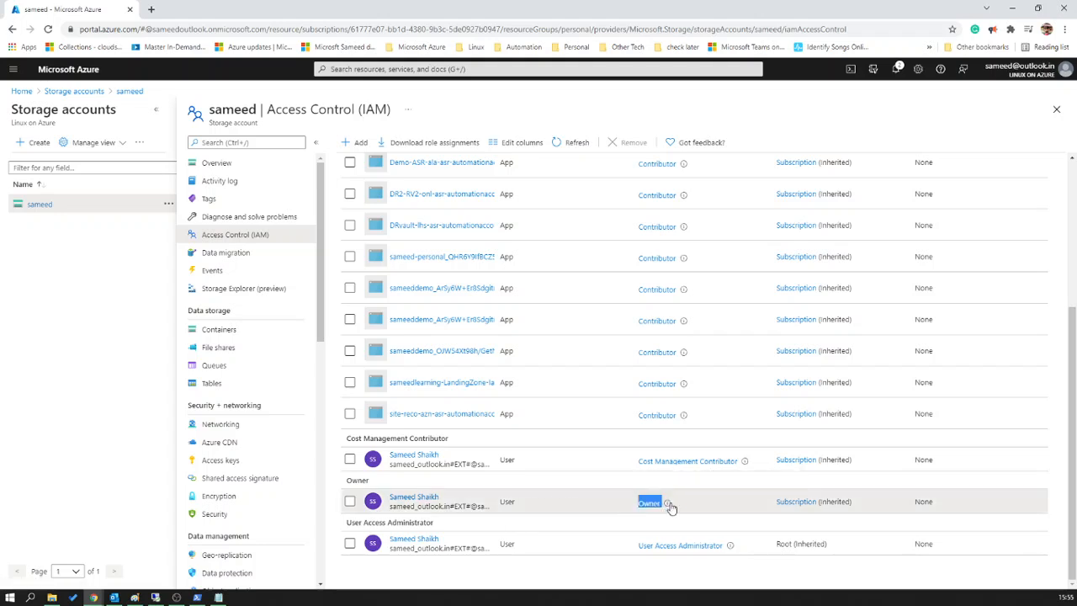
pyautogui.moveTo(669, 505)
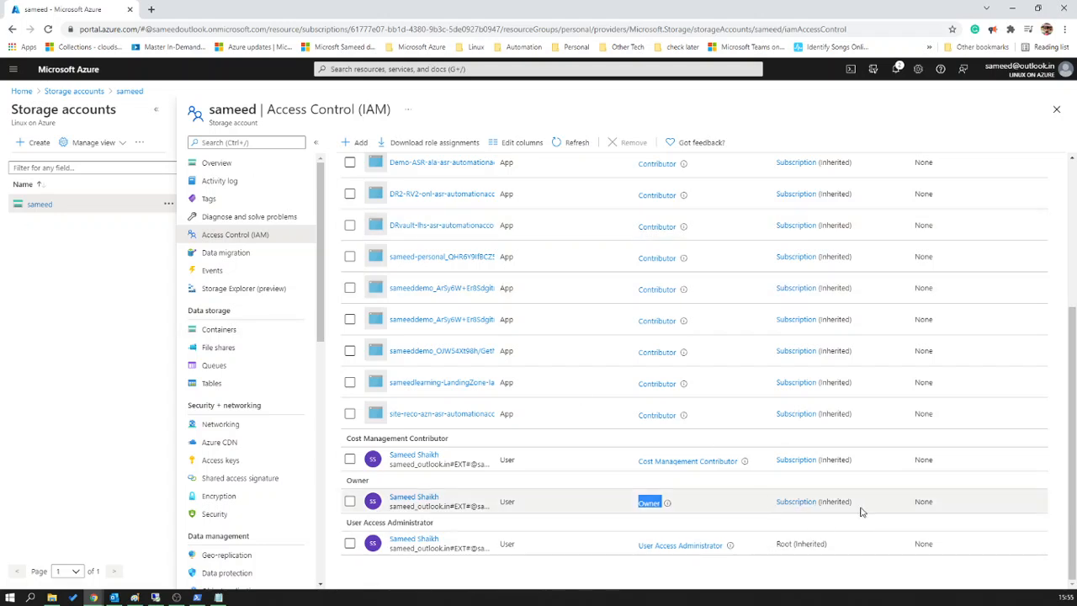
pyautogui.scroll(3, 860, 512)
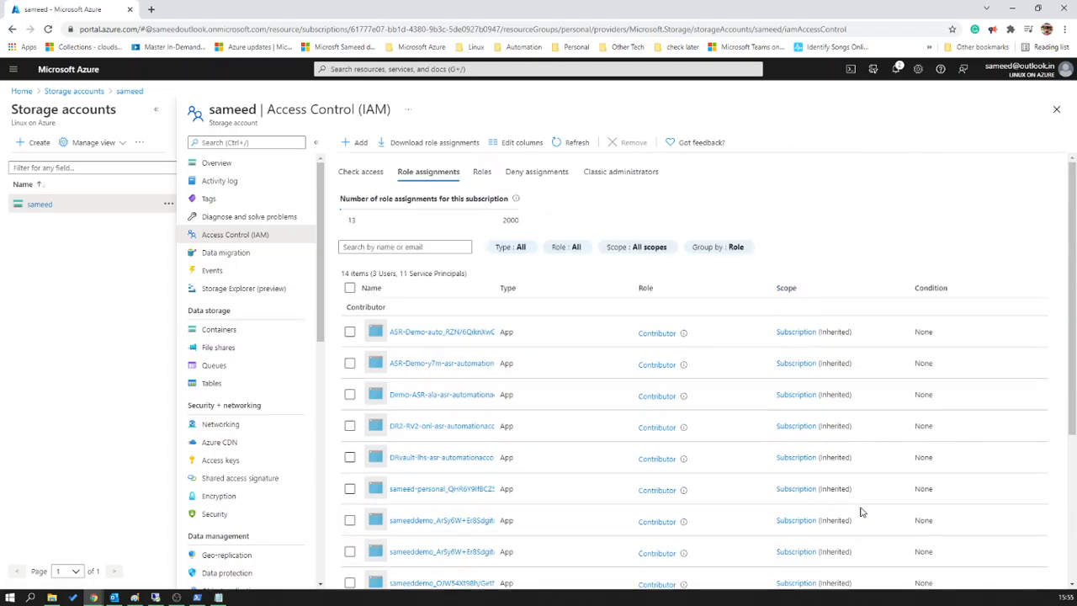
pyautogui.click(358, 183)
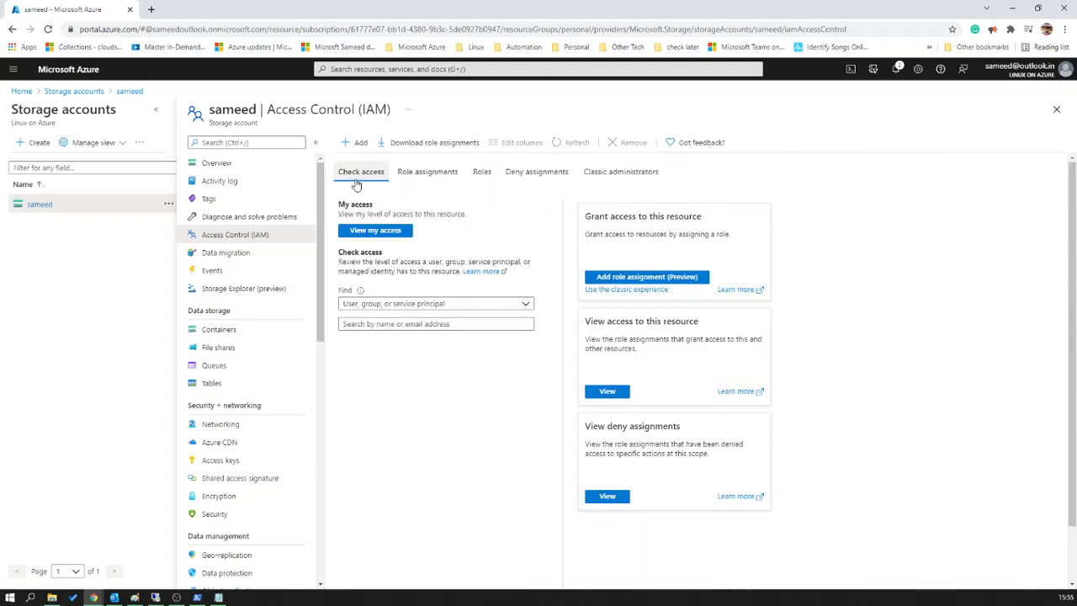
pyautogui.click(387, 235)
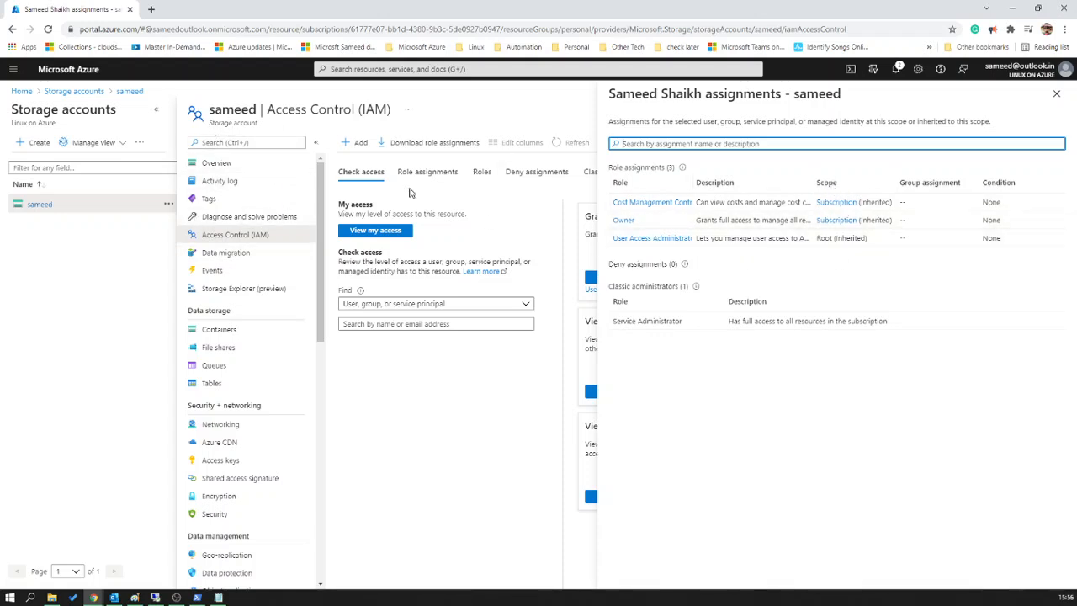
pyautogui.click(1057, 94)
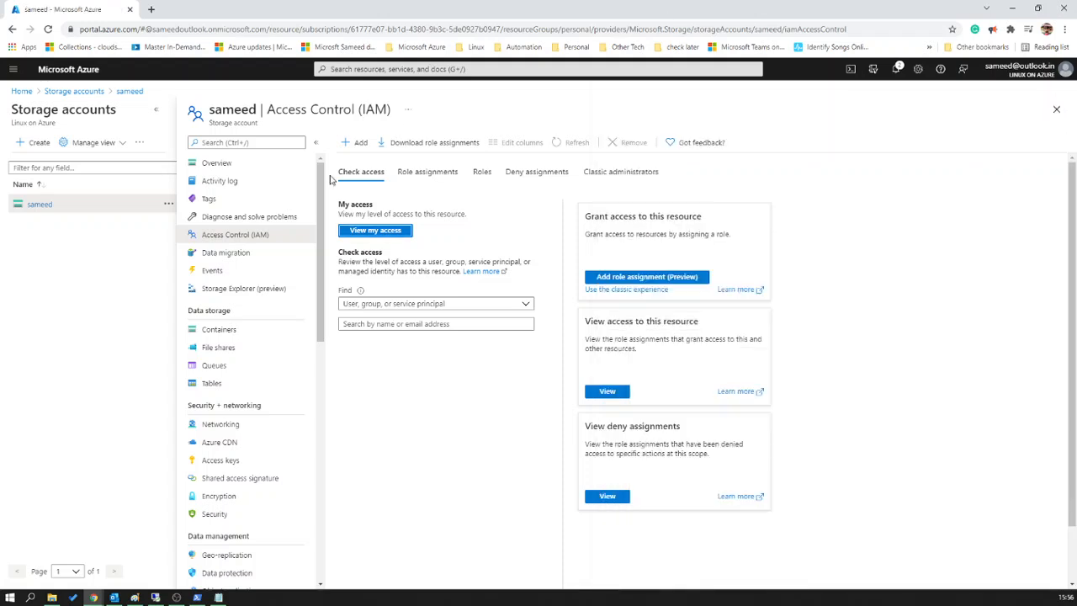
# Step: Upload Areas-of-Life-to-Balance.jpg from the computer into the test container
pyautogui.click(215, 329)
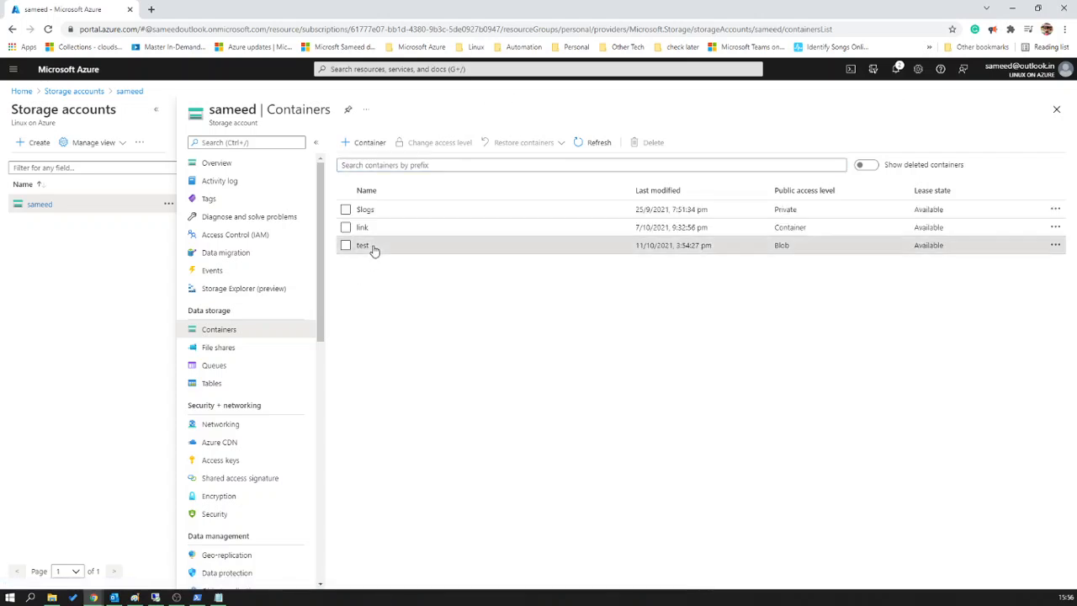
pyautogui.click(371, 246)
pyautogui.click(185, 140)
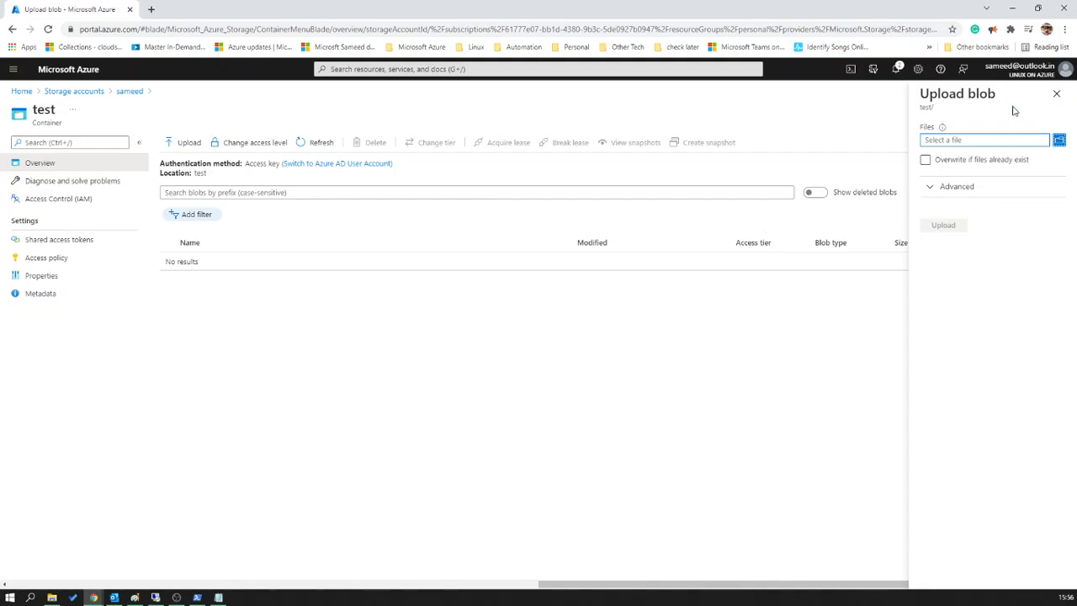
pyautogui.click(1059, 141)
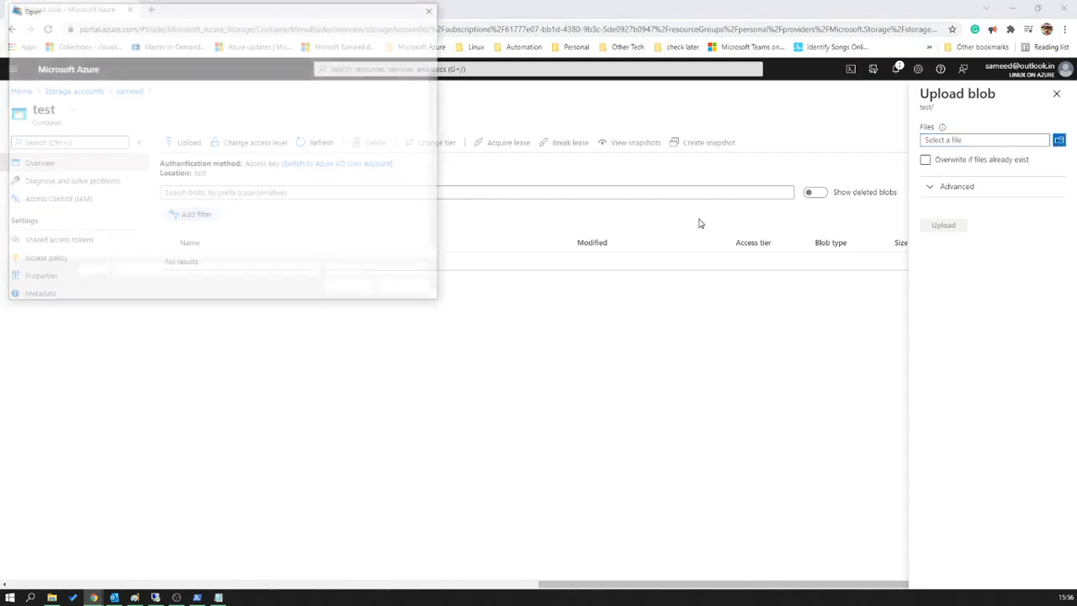
pyautogui.scroll(-10, 364, 187)
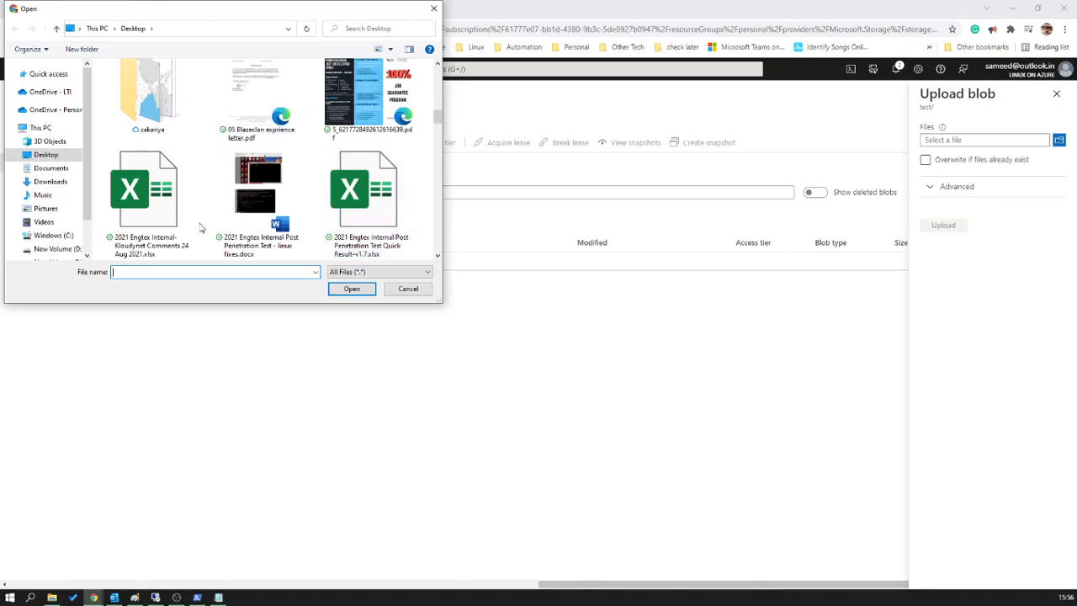
pyautogui.scroll(-3, 201, 227)
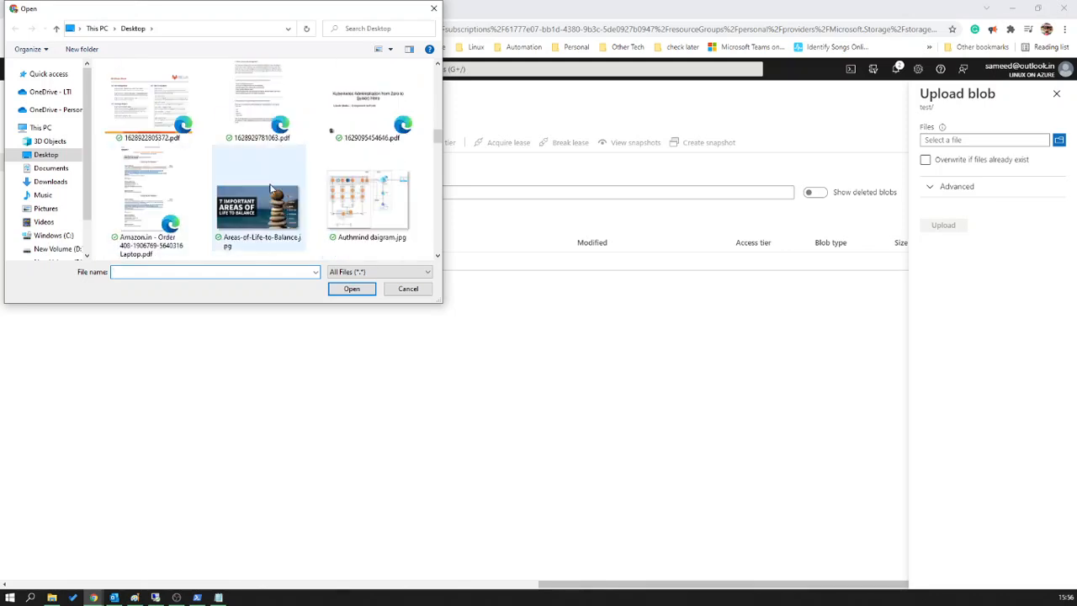
pyautogui.doubleClick(242, 198)
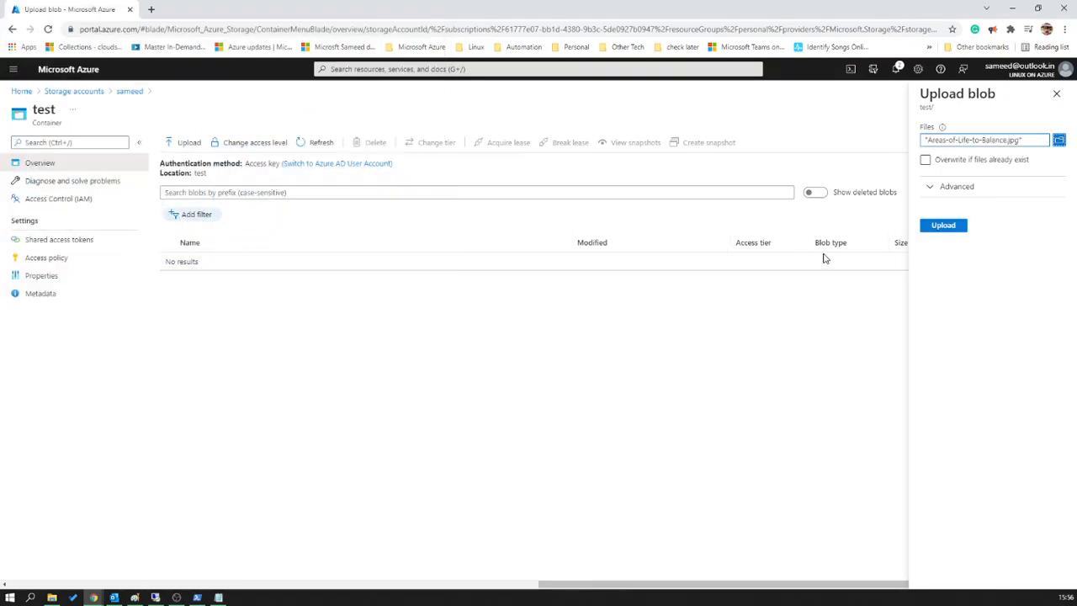
pyautogui.click(929, 228)
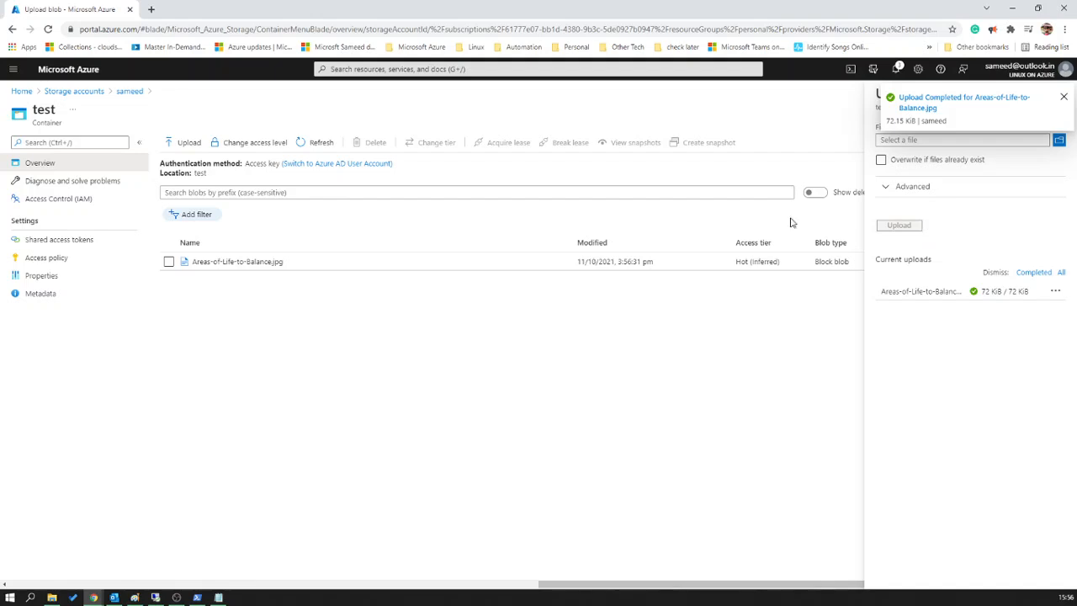
# Step: Copy the URL of the Areas-of-Life-to-Balance.jpg blob and close its details pane
pyautogui.click(216, 265)
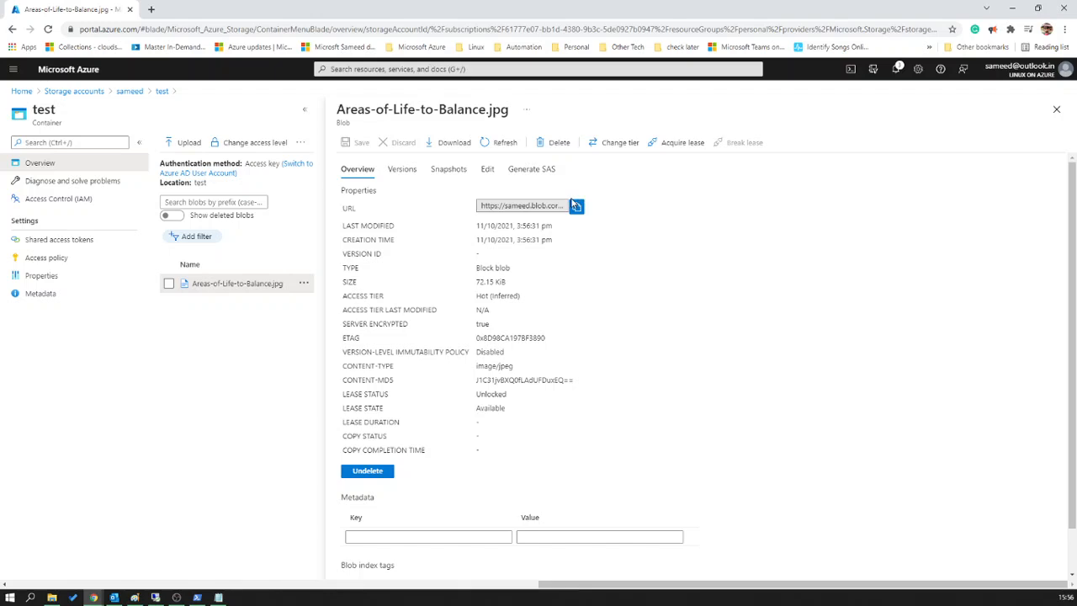
pyautogui.click(576, 207)
pyautogui.click(1057, 109)
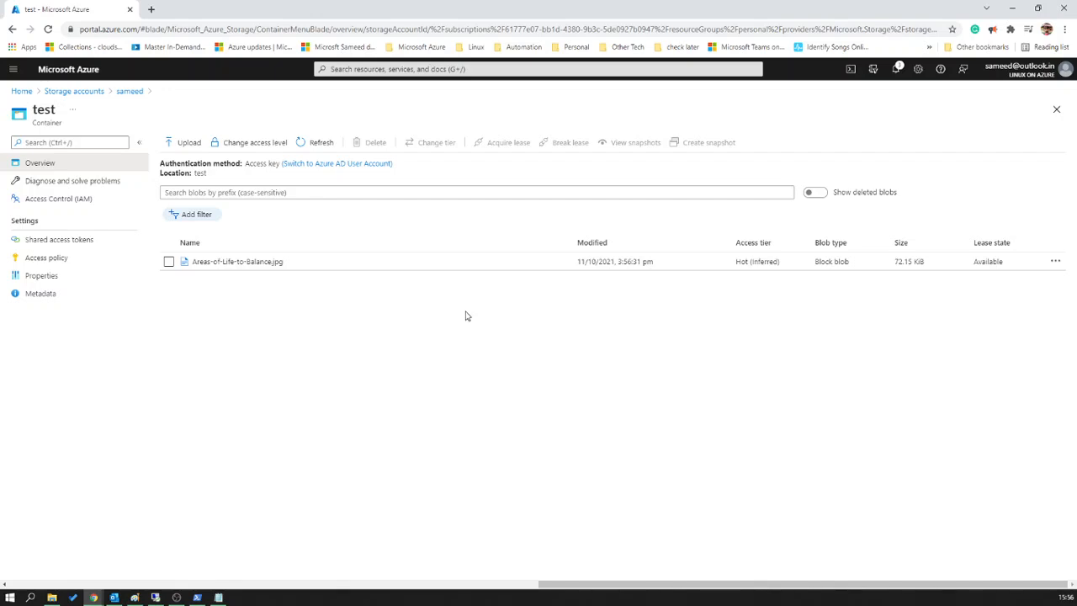
pyautogui.click(218, 597)
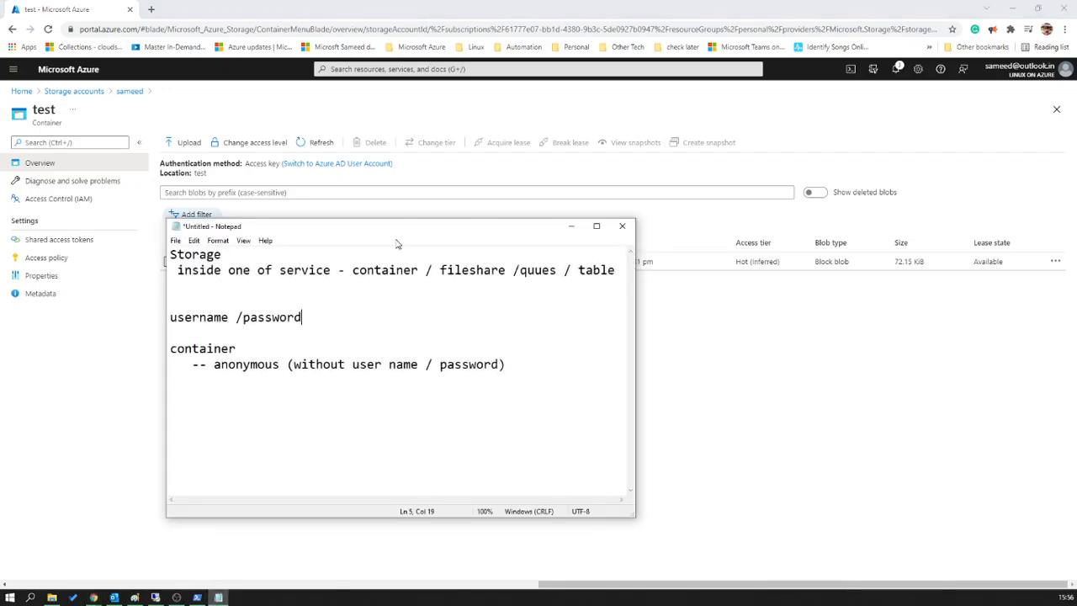
pyautogui.click(1069, 30)
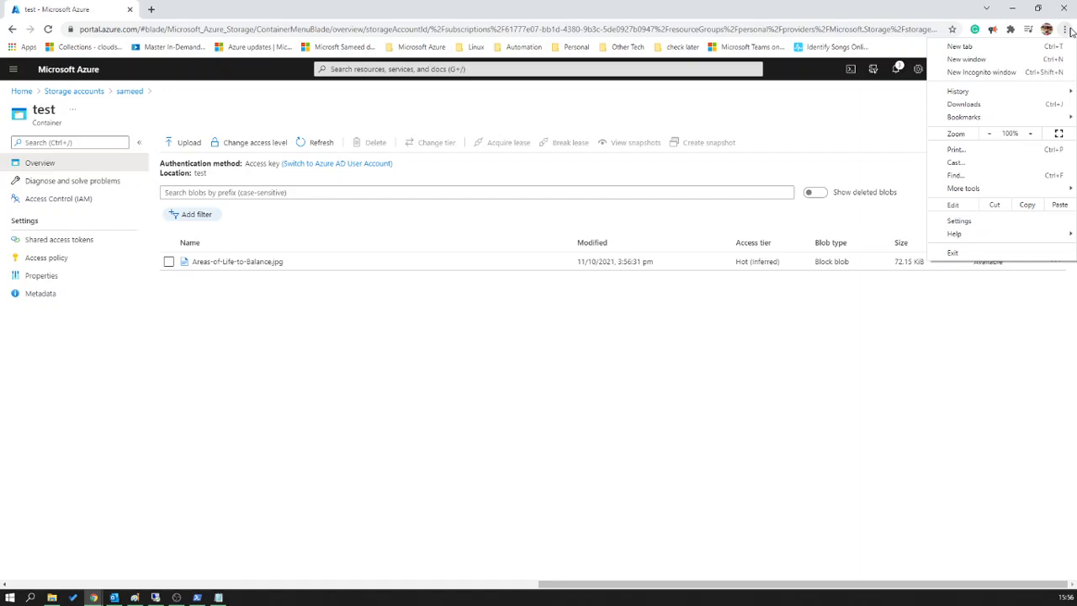
# Step: Load the copied blob URL in a new Incognito window to confirm anonymous access works
pyautogui.click(1031, 73)
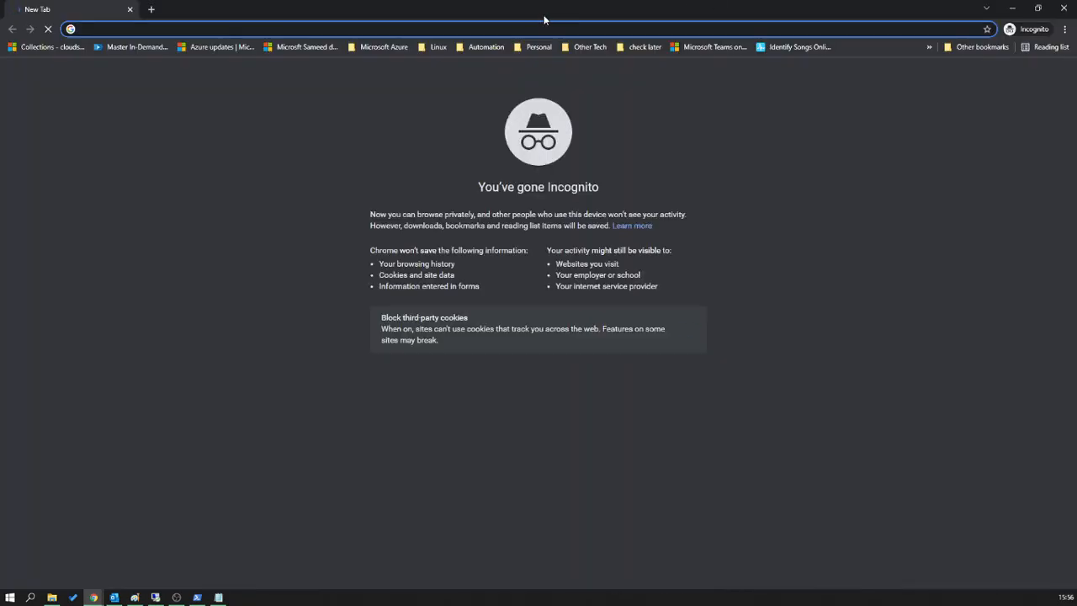
pyautogui.hotkey('ctrl', 'v')
pyautogui.press('Return')
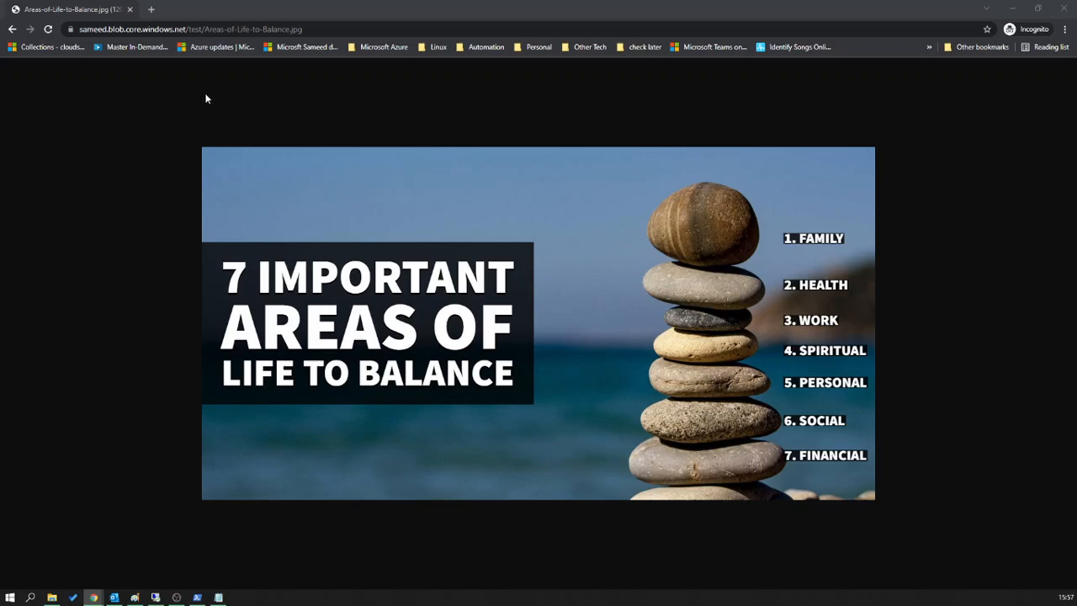
pyautogui.hotkey('alt', 'Tab')
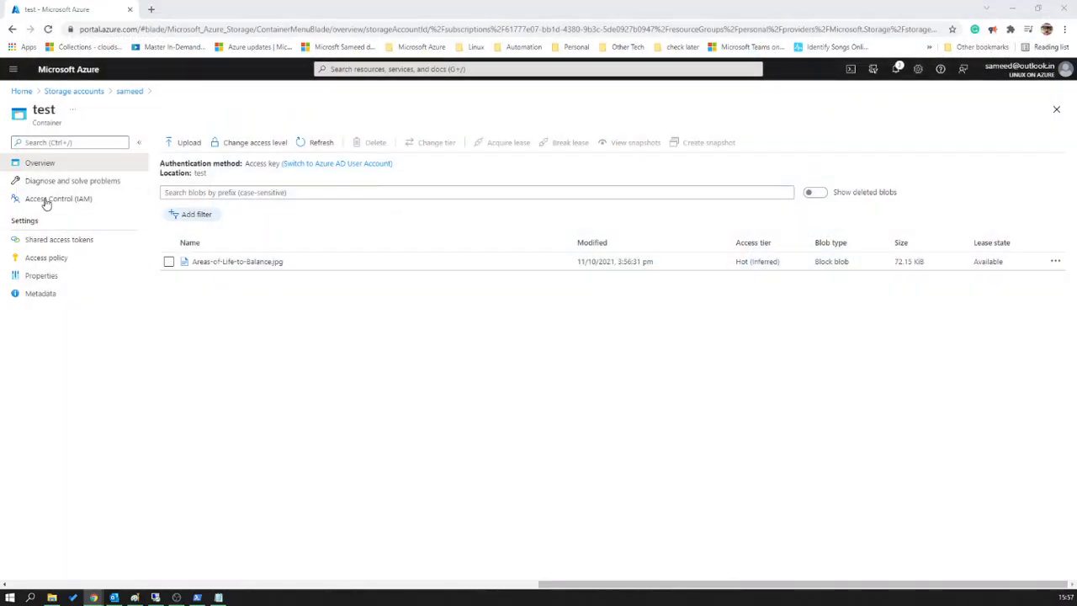
# Step: Change the test container's public access level from Blob to Private, then open a new incognito window
pyautogui.click(130, 91)
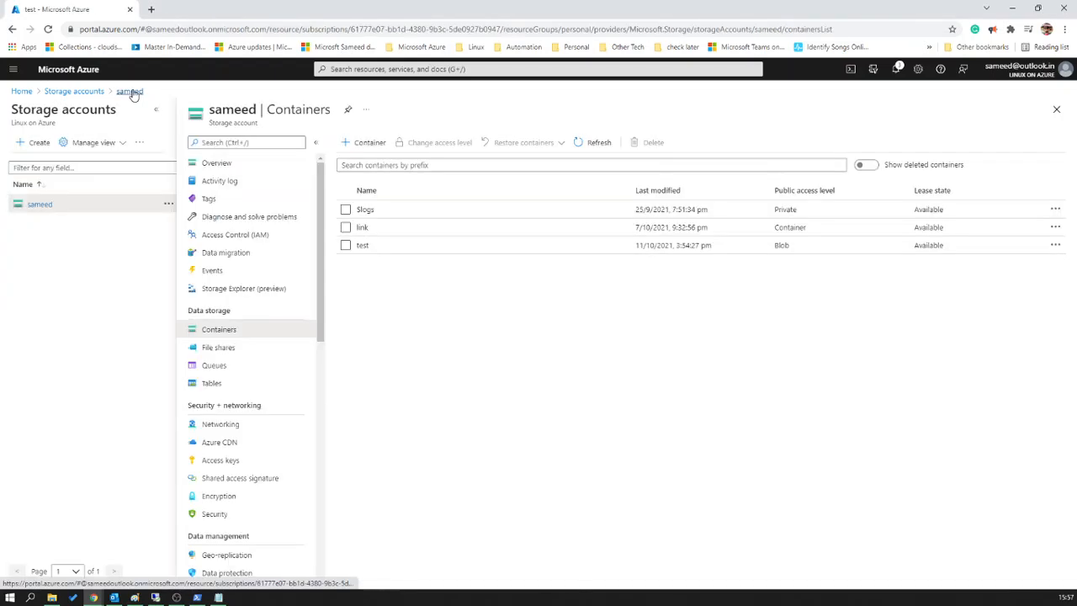
pyautogui.click(346, 246)
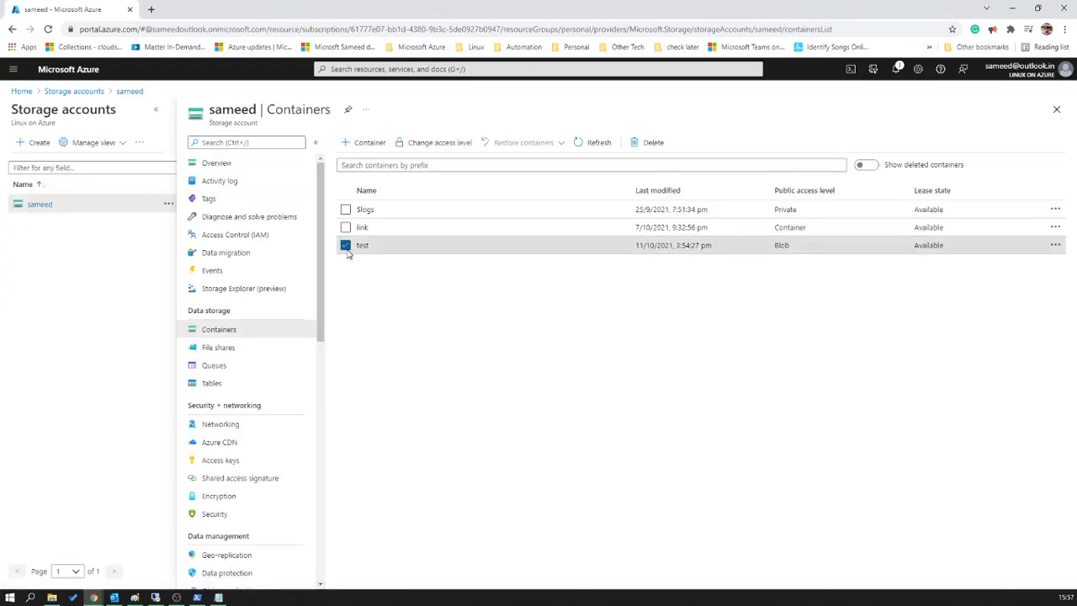
pyautogui.click(417, 145)
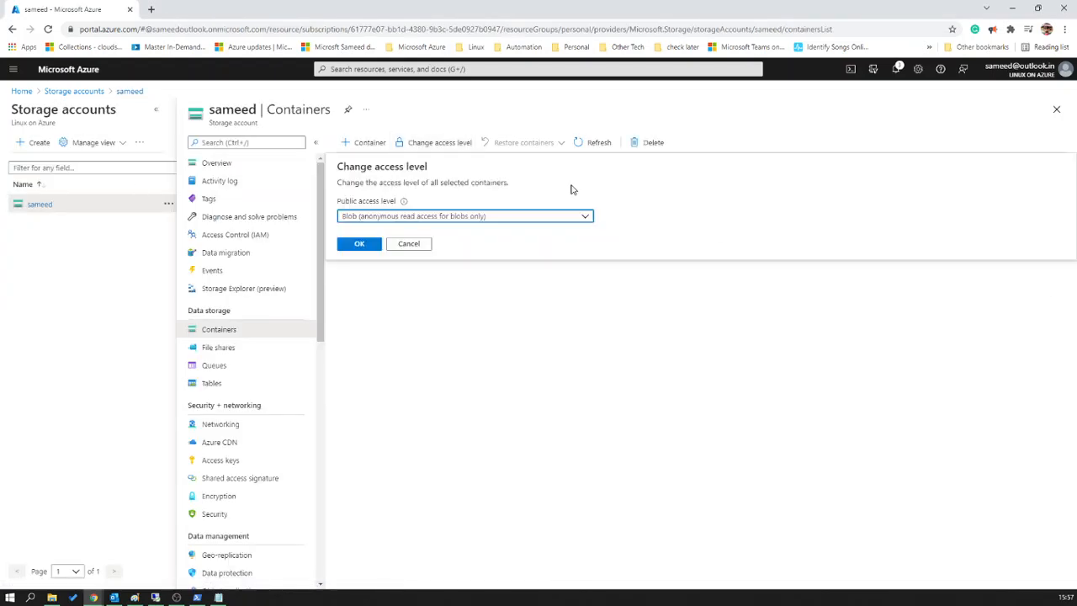
pyautogui.click(435, 220)
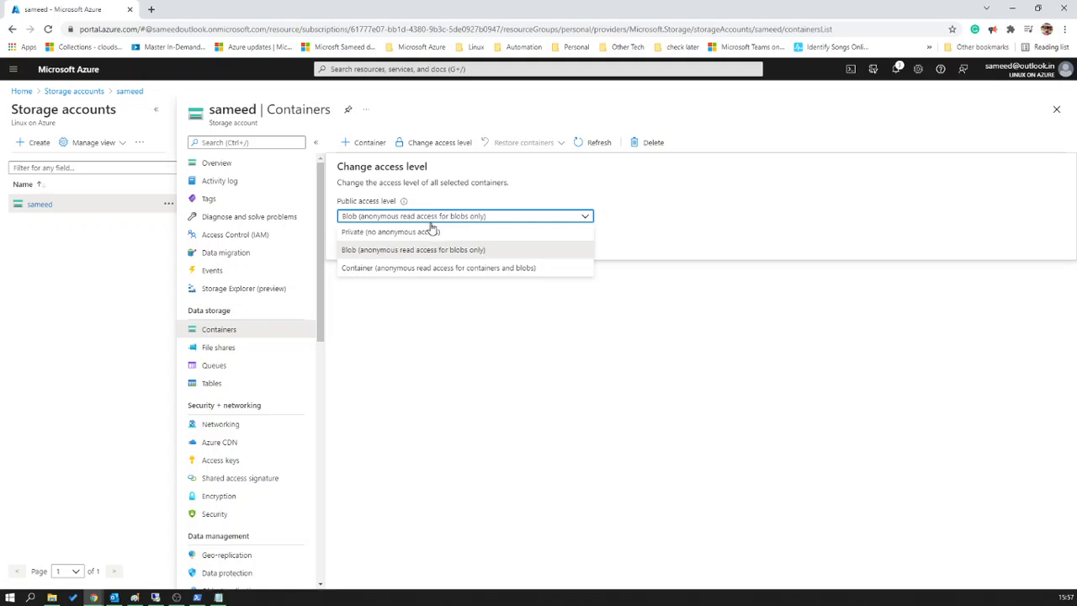
pyautogui.click(432, 231)
pyautogui.click(360, 244)
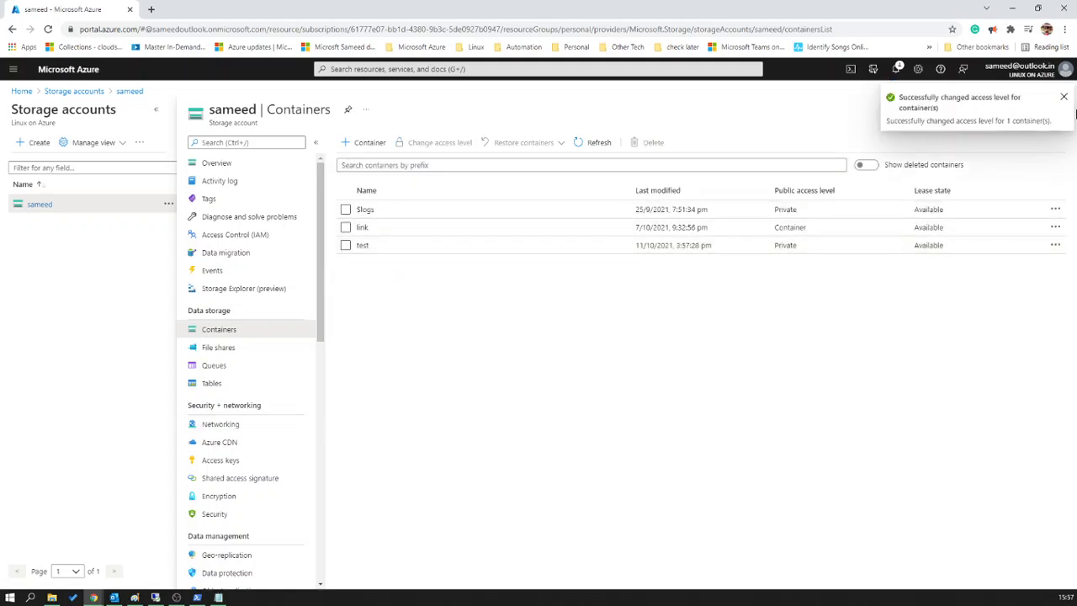
pyautogui.click(1064, 28)
pyautogui.click(1038, 70)
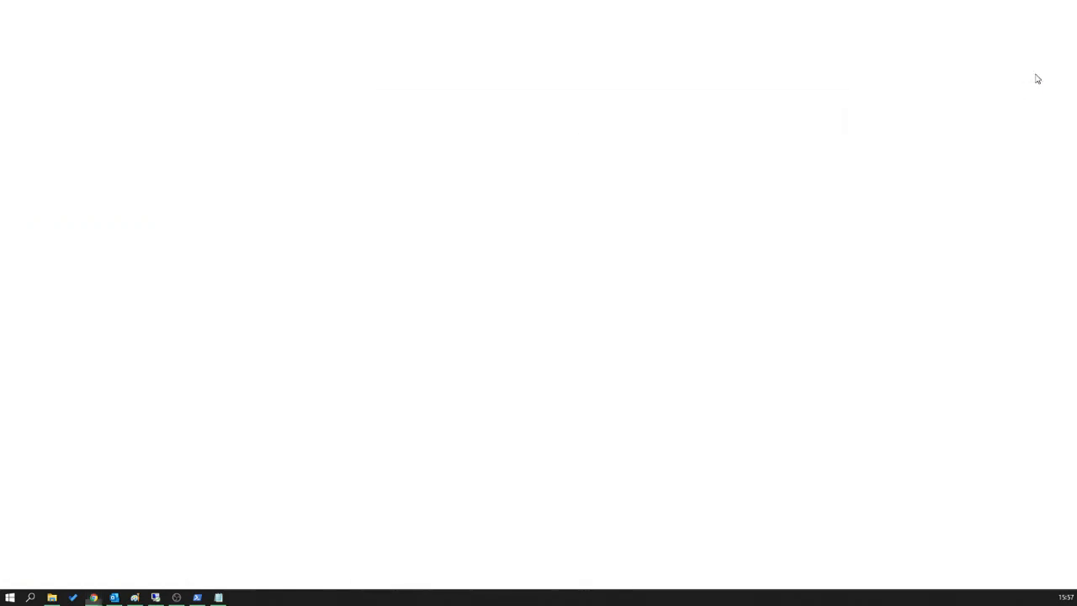
# Step: Load the image URL in the incognito window, which now returns a ResourceNotFound error
pyautogui.hotkey('ctrl', 'v')
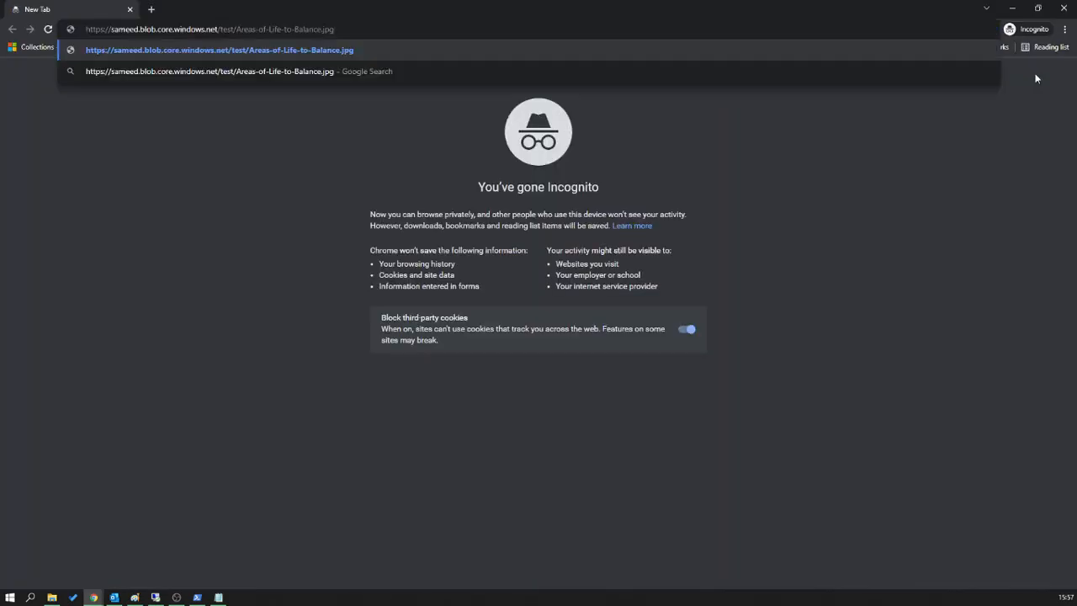
pyautogui.press('Return')
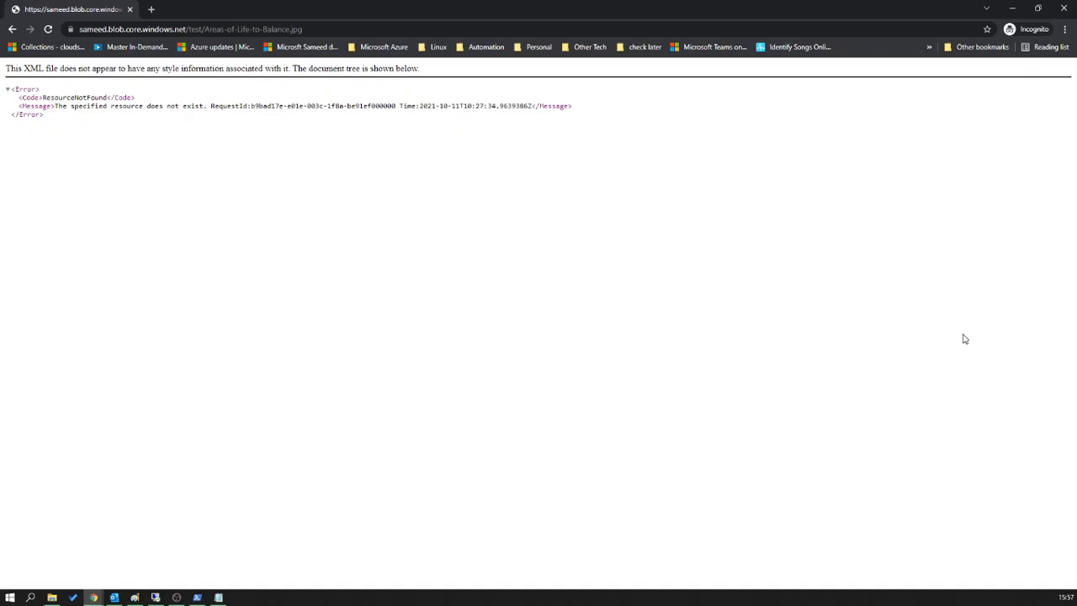
pyautogui.click(217, 598)
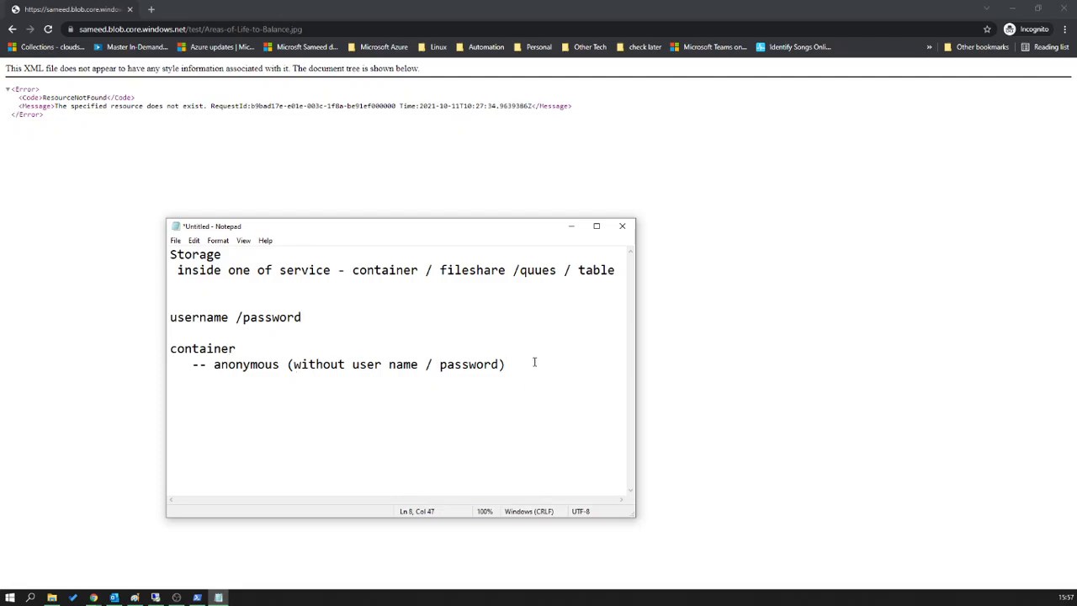
# Step: Add a '-- private --- username & password' line to the container notes
pyautogui.press('Return')
pyautogui.write('--')
pyautogui.press('BackSpace')
pyautogui.press('BackSpace')
pyautogui.press('BackSpace')
pyautogui.write('-- priovate')
pyautogui.press('BackSpace')
pyautogui.press('BackSpace')
pyautogui.press('BackSpace')
pyautogui.press('BackSpace')
pyautogui.press('BackSpace')
pyautogui.press('BackSpace')
pyautogui.write('vate --- usernam')
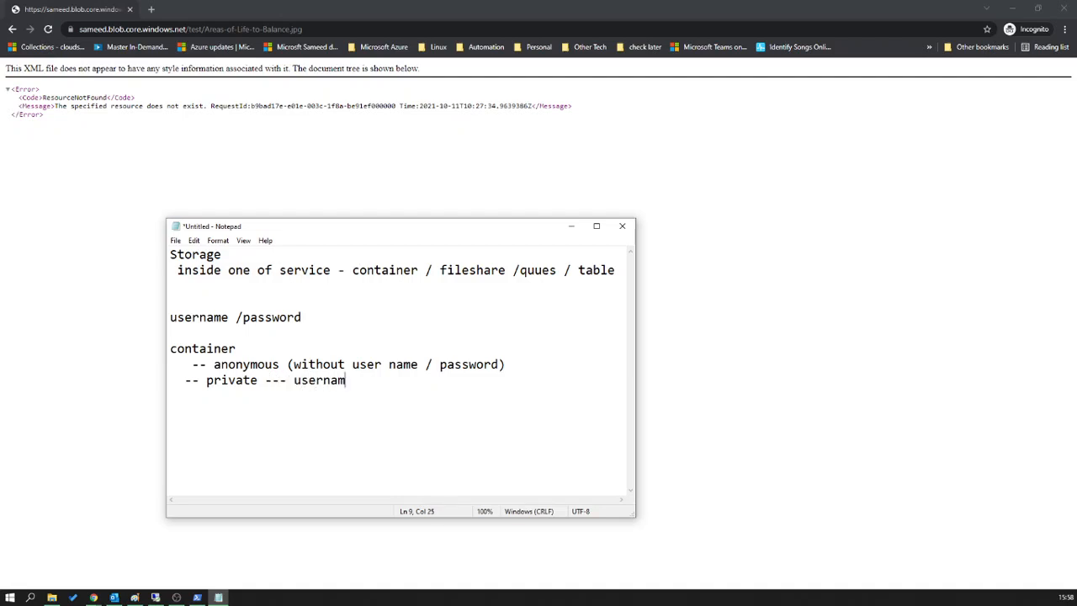
pyautogui.write('e & password')
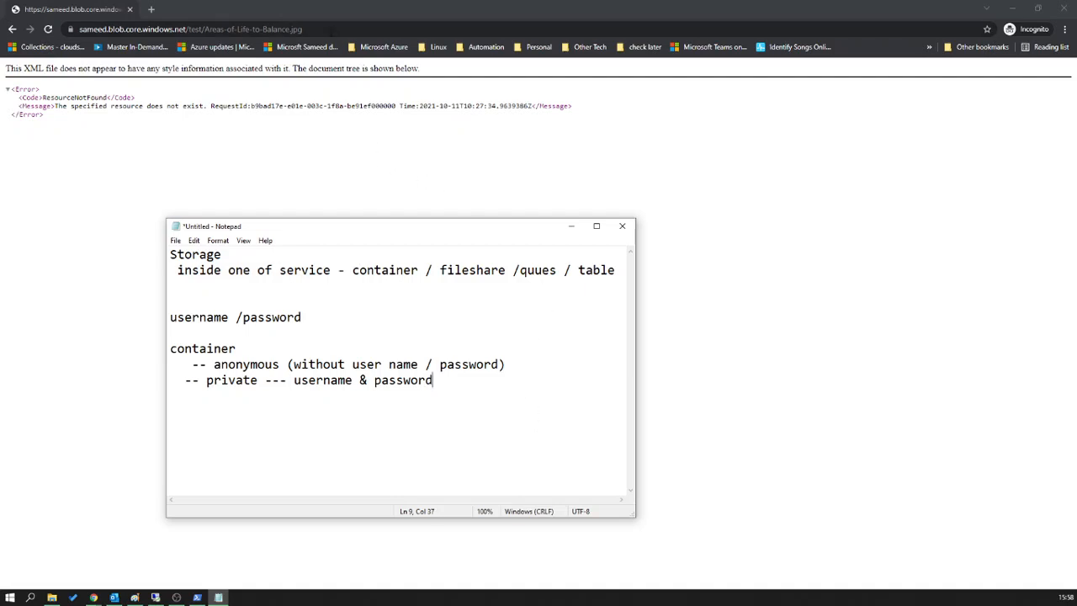
pyautogui.hotkey('alt', 'Tab')
pyautogui.press('End')
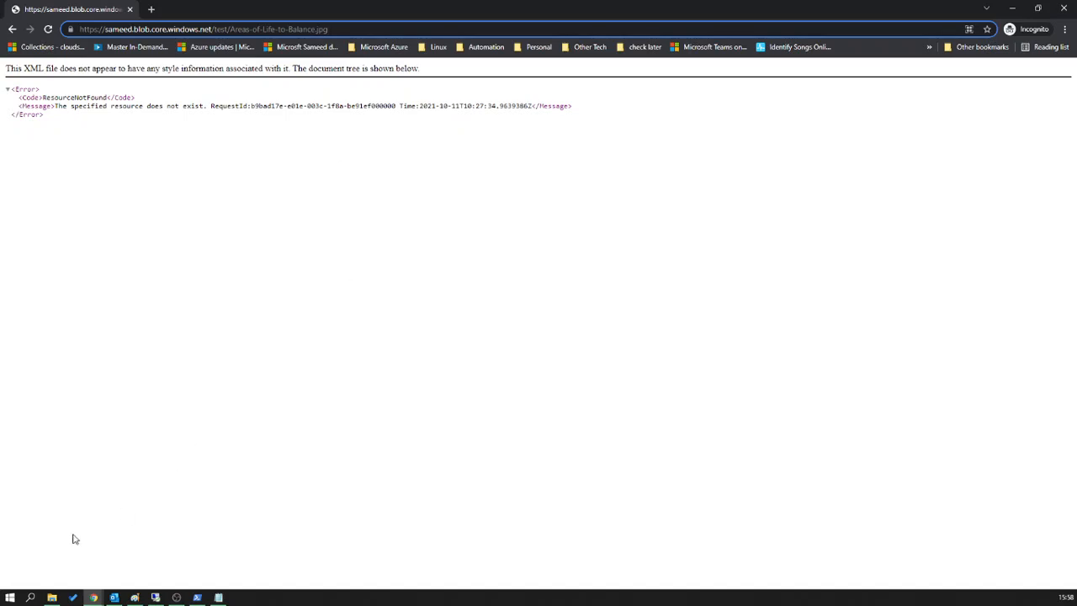
# Step: In the Azure portal, reveal the storage account's key1, key2 and connection strings on Access keys
pyautogui.moveTo(93, 597)
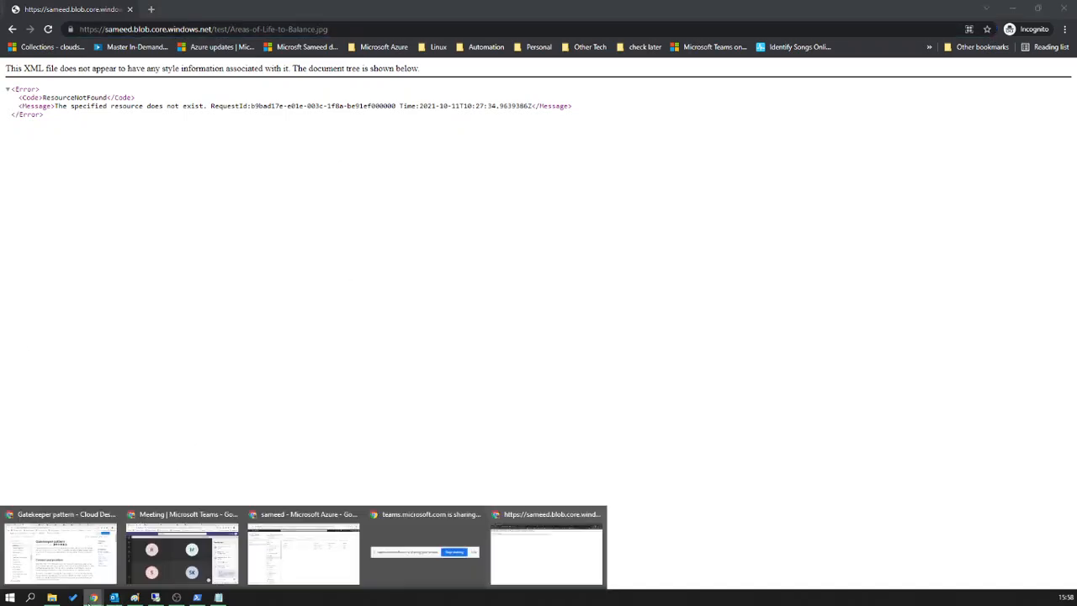
pyautogui.click(273, 560)
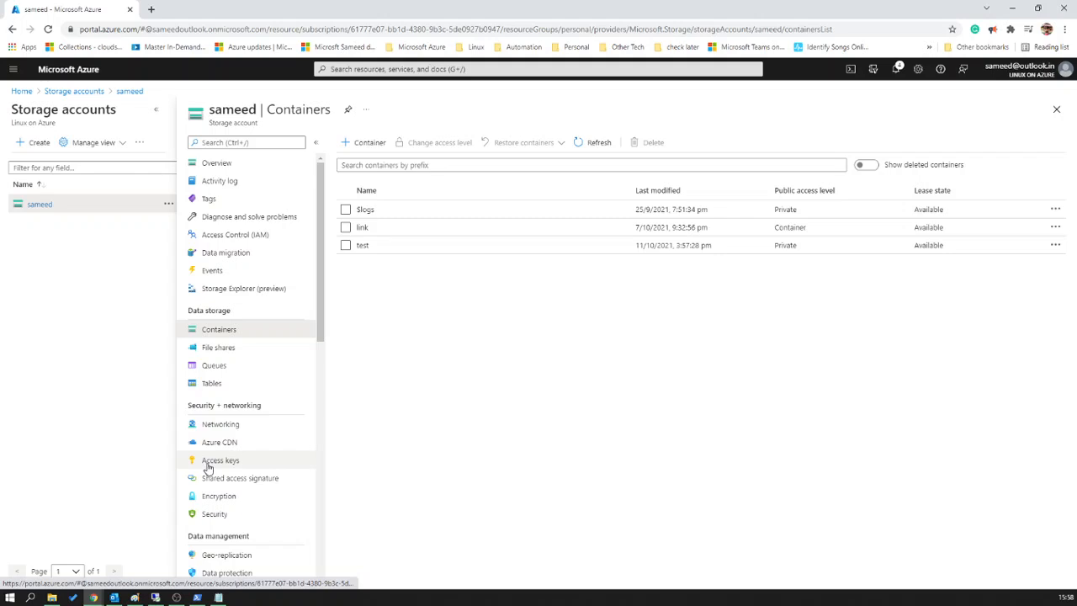
pyautogui.click(208, 460)
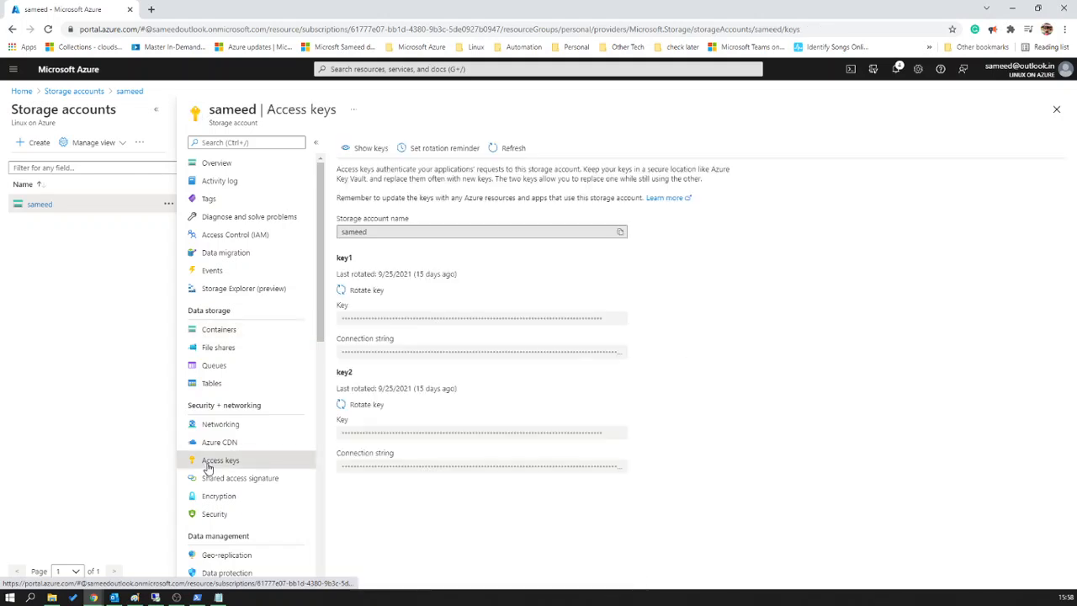
pyautogui.click(363, 147)
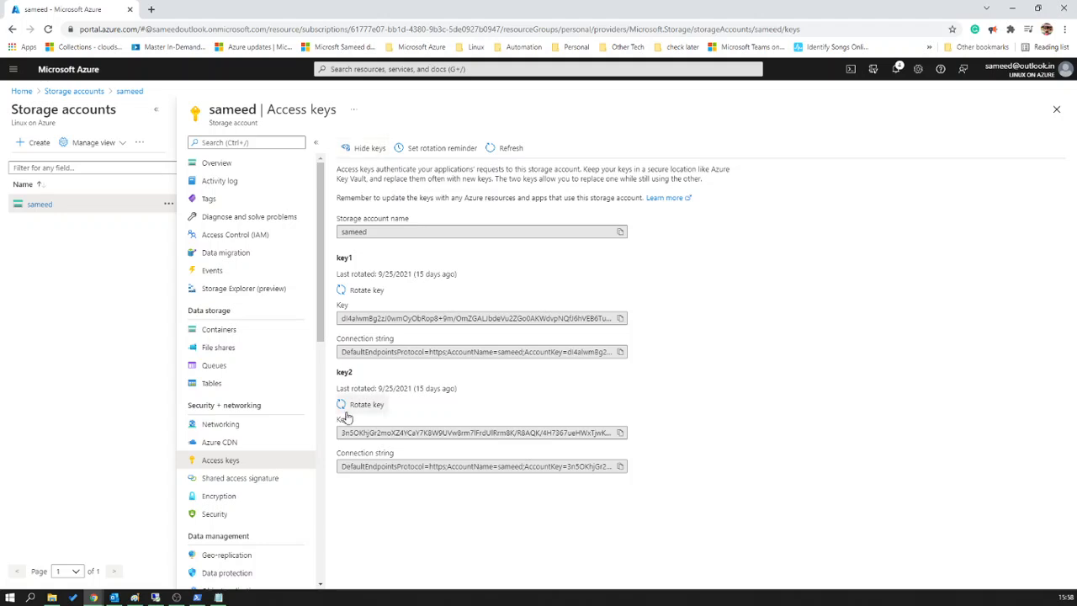
# Step: Highlight the storage account name and the key1 label, then dismiss the dictionary popup
pyautogui.doubleClick(394, 219)
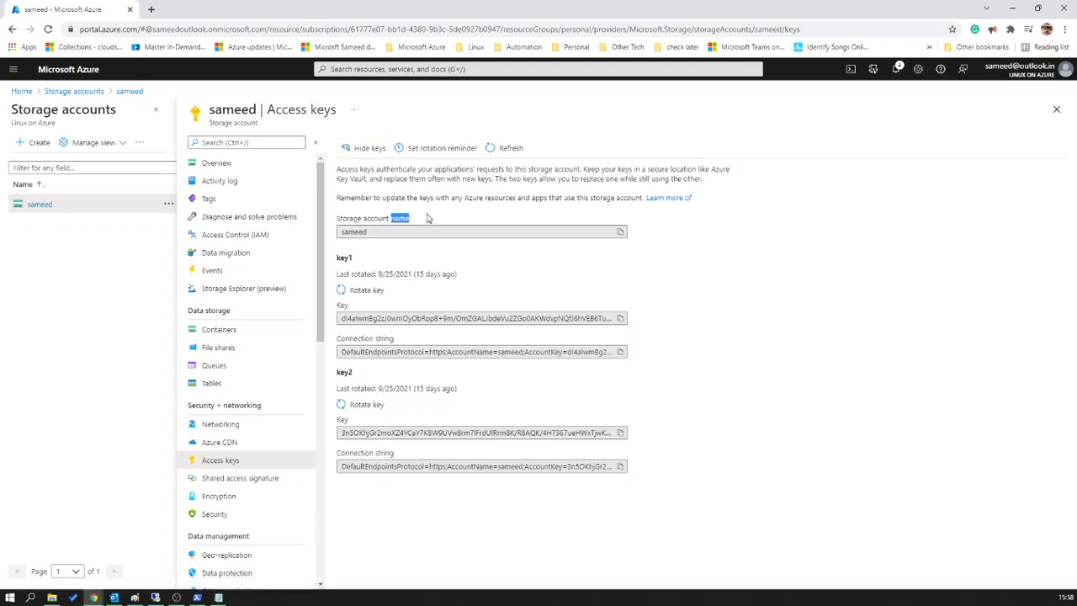
pyautogui.doubleClick(341, 305)
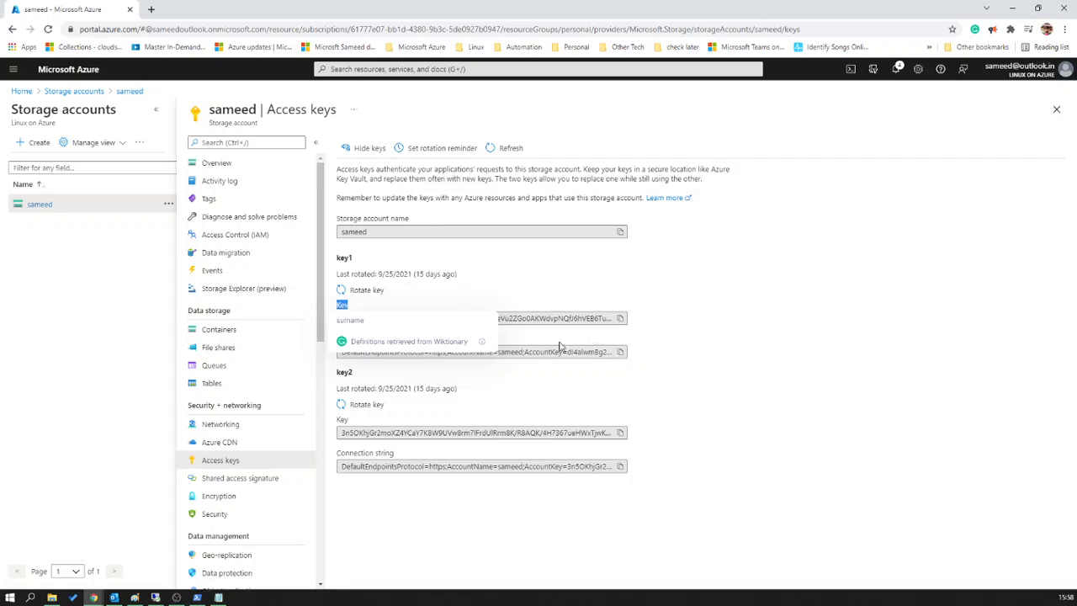
pyautogui.click(781, 413)
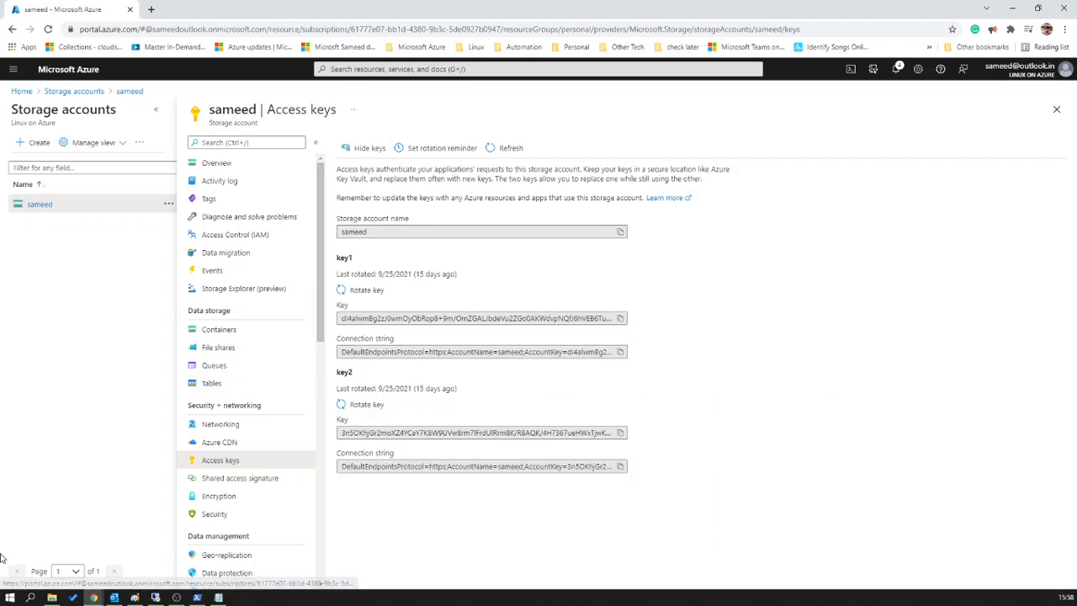
# Step: Search Windows Start for 'azure file explorer', then open a new Chrome tab
pyautogui.click(9, 598)
pyautogui.write('f')
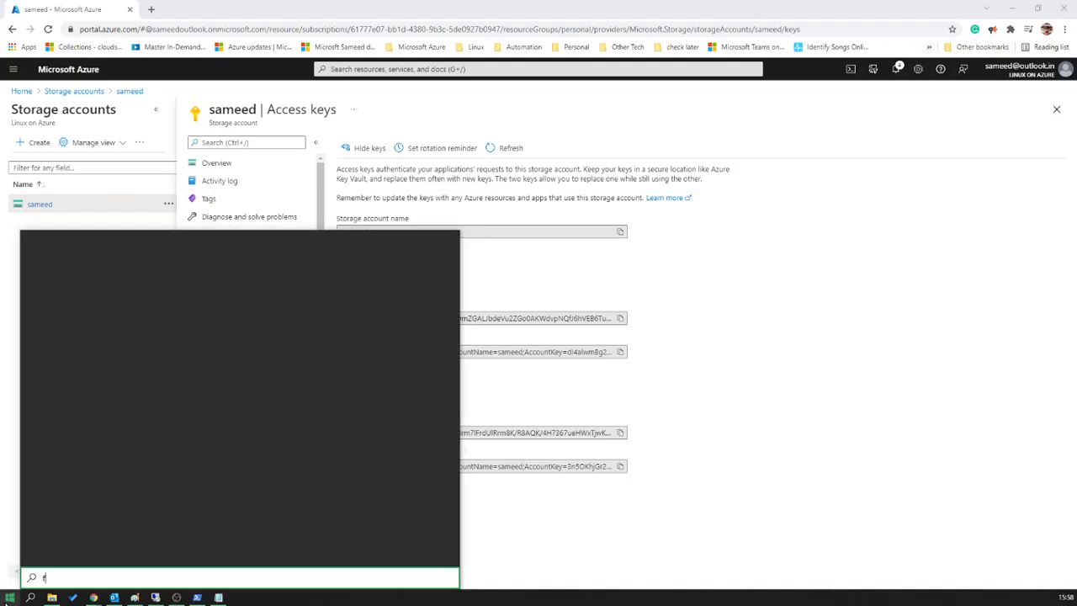
pyautogui.write('ile')
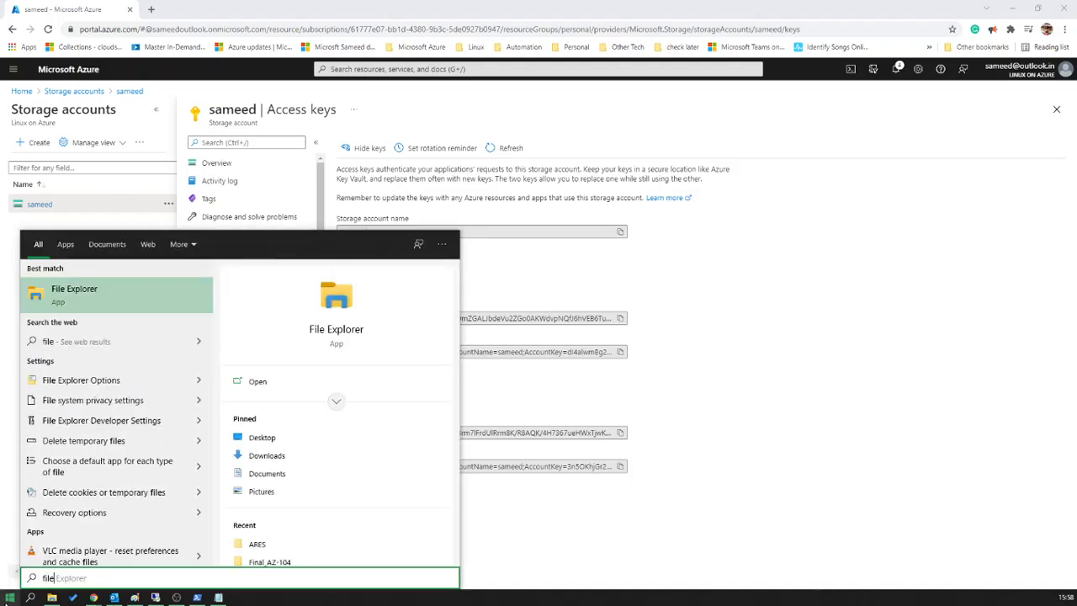
pyautogui.press('BackSpace')
pyautogui.press('BackSpace')
pyautogui.press('BackSpace')
pyautogui.press('BackSpace')
pyautogui.write('azure')
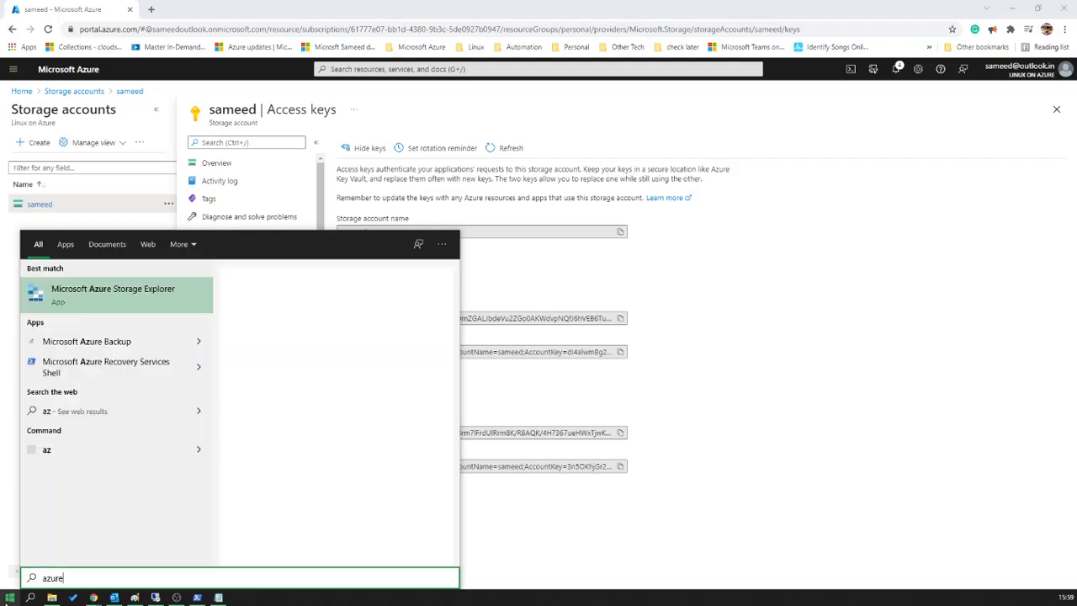
pyautogui.write(' file')
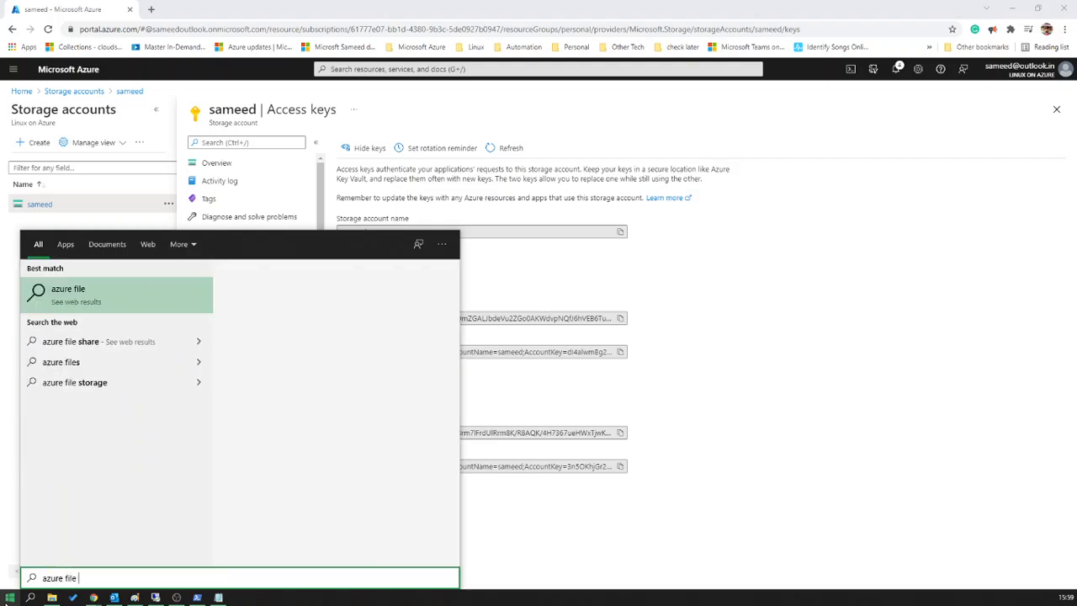
pyautogui.write(' ex')
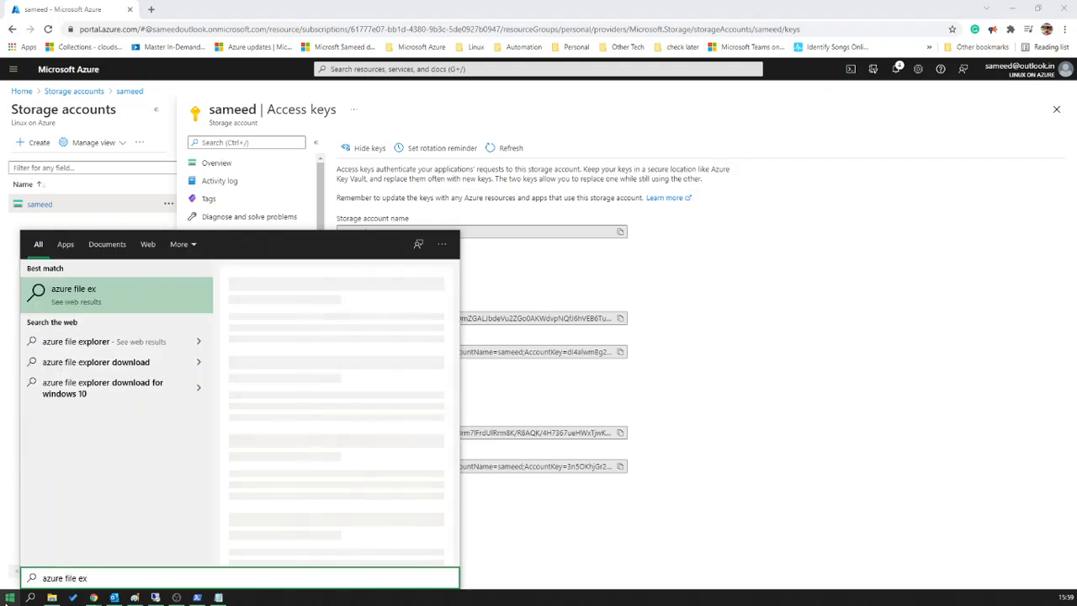
pyautogui.write('plo')
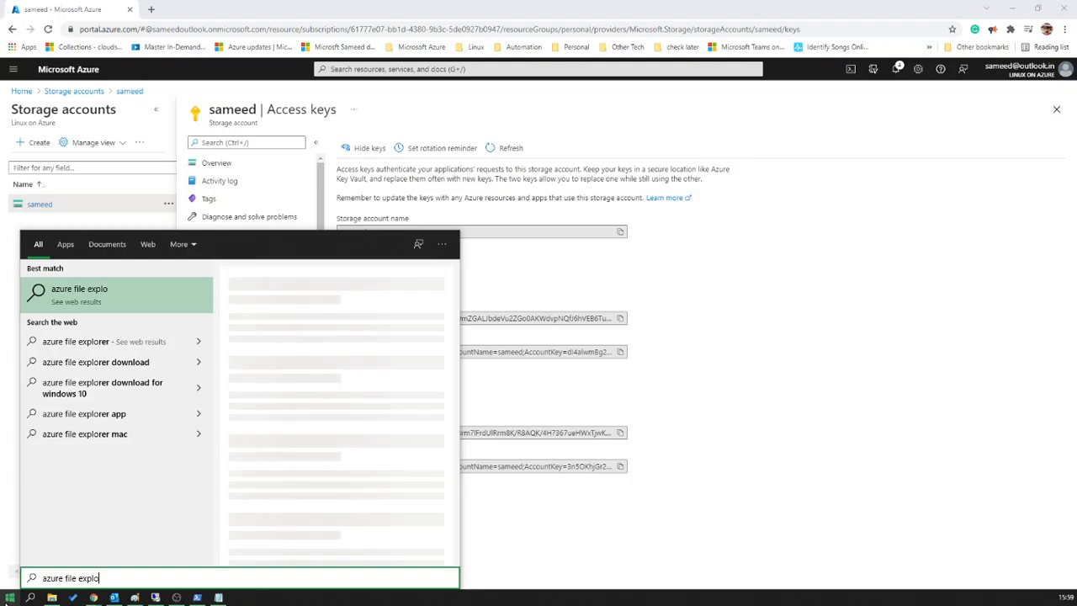
pyautogui.write('rer')
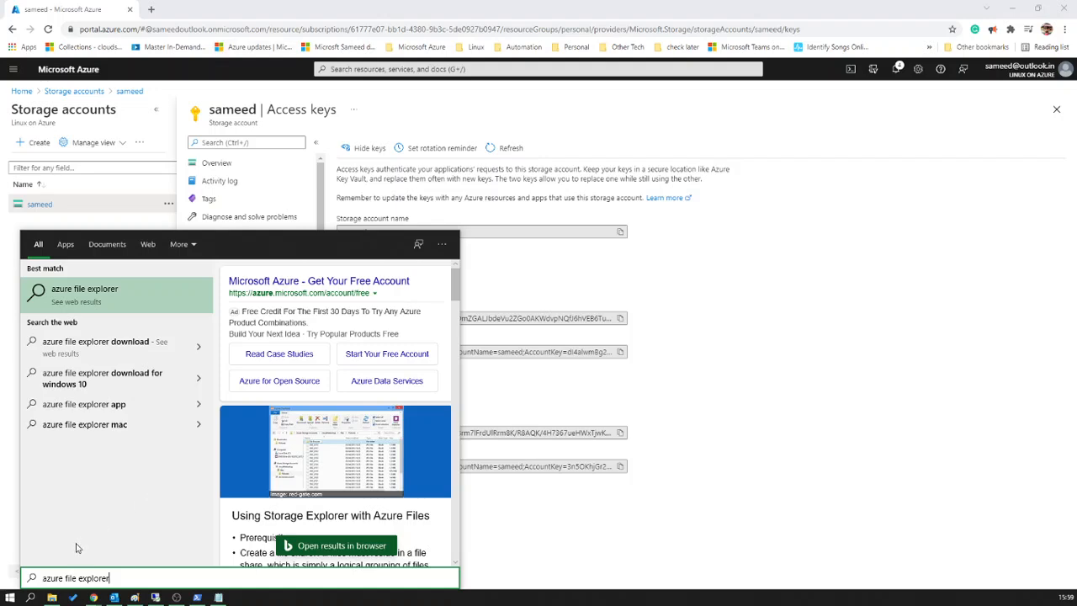
pyautogui.click(152, 9)
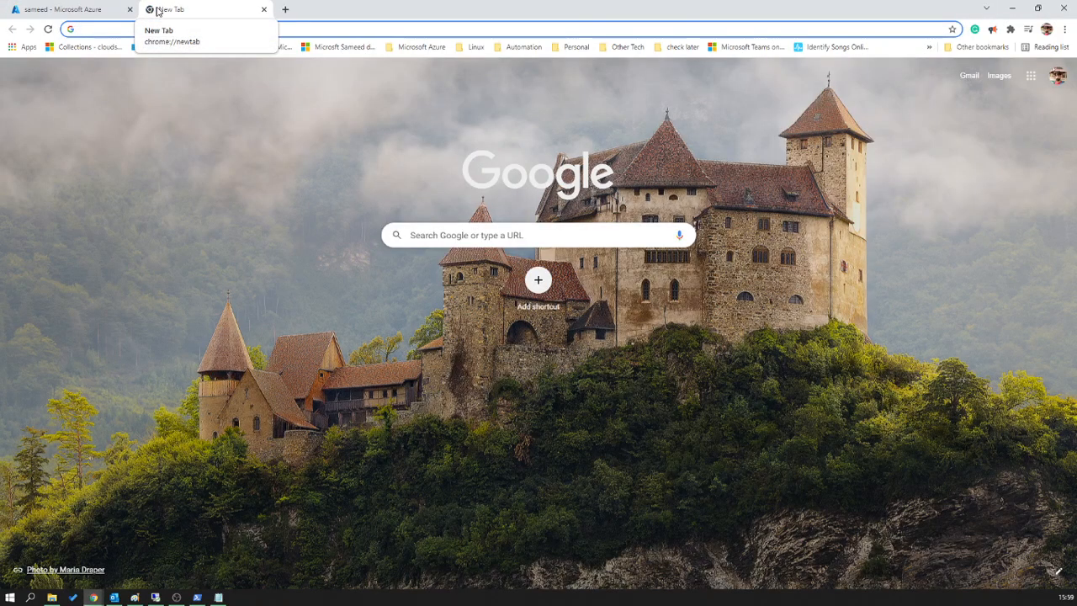
# Step: Google 'azure file explorer' and open the Azure Storage Explorer product page
pyautogui.click(532, 236)
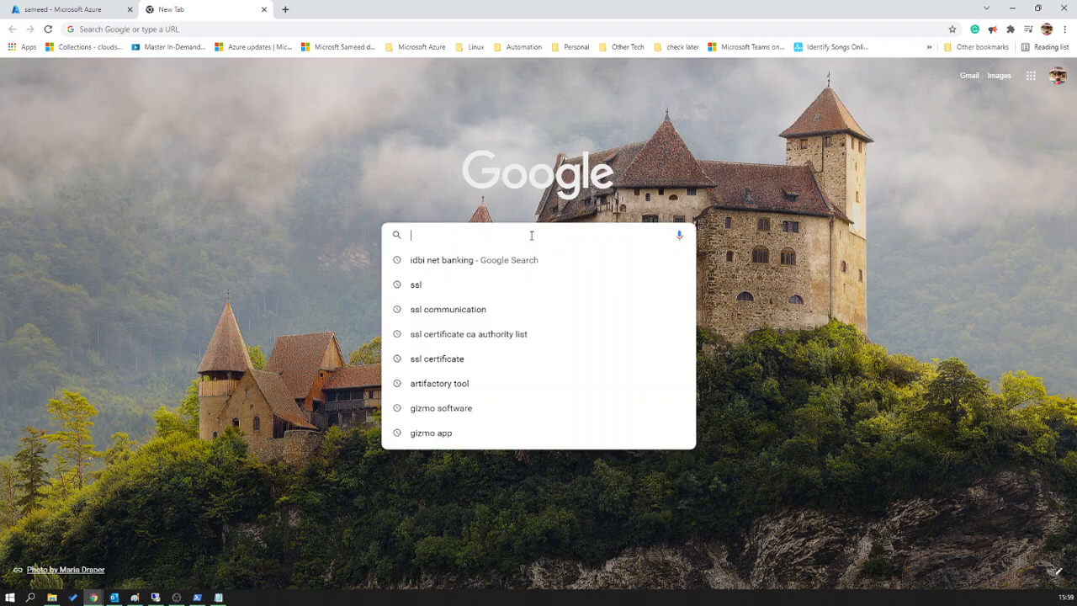
pyautogui.write('azure file')
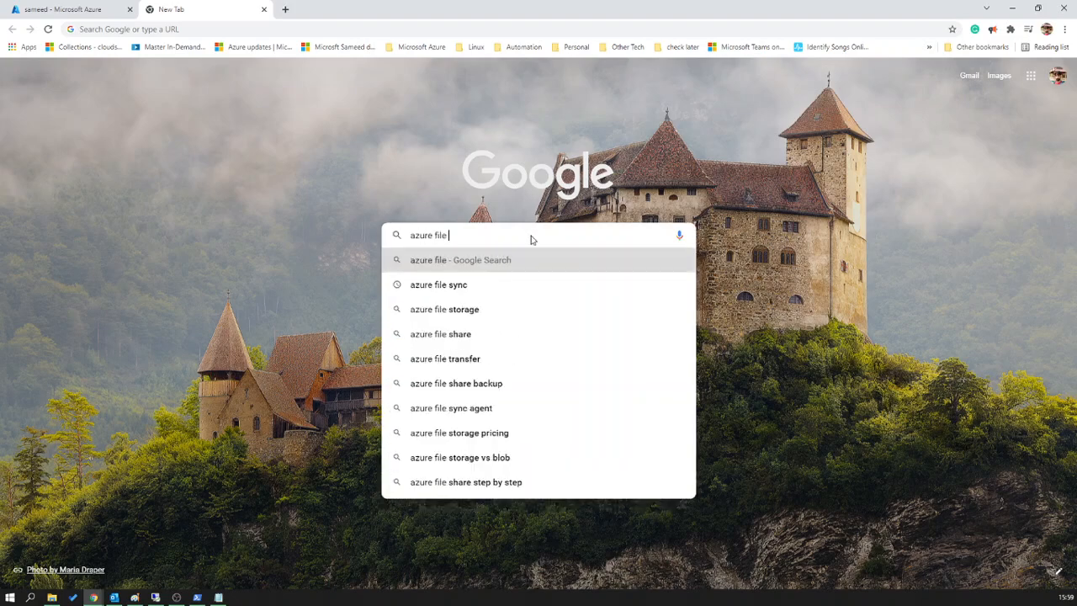
pyautogui.write(' explorer')
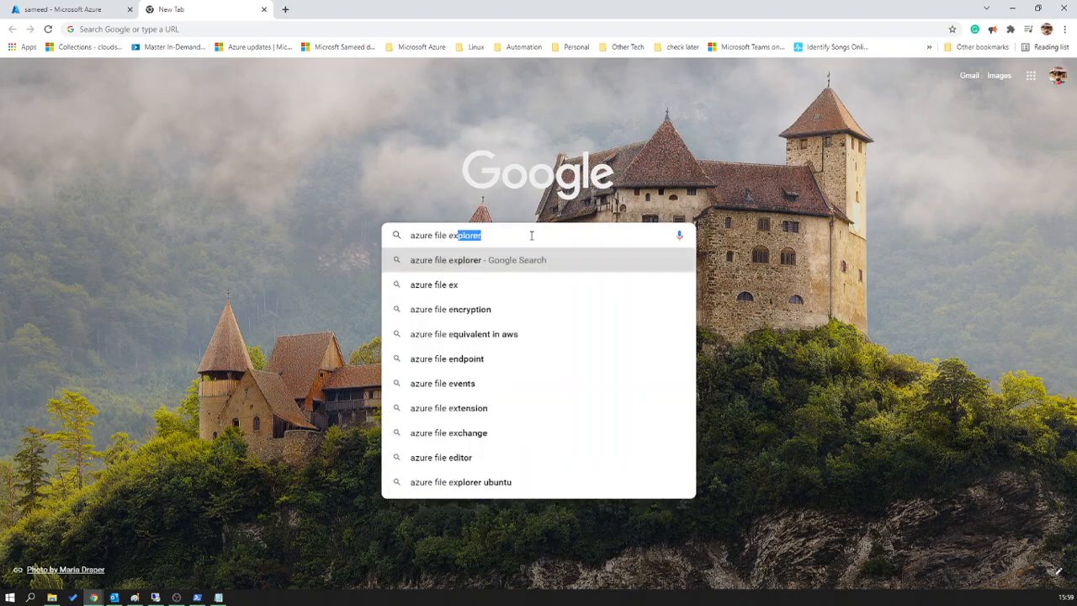
pyautogui.press('Right')
pyautogui.press('Return')
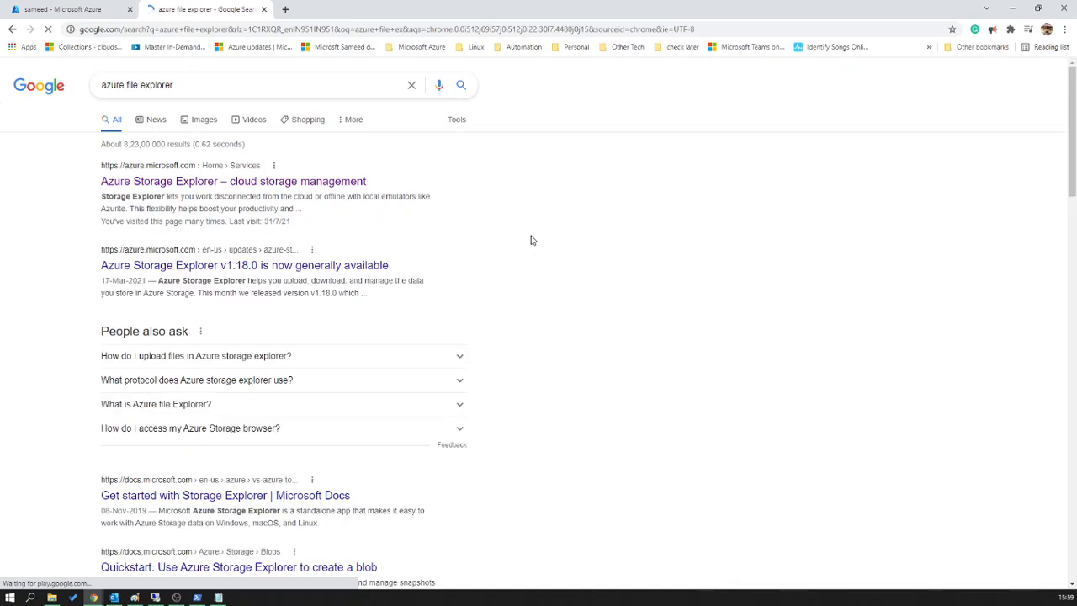
pyautogui.click(203, 186)
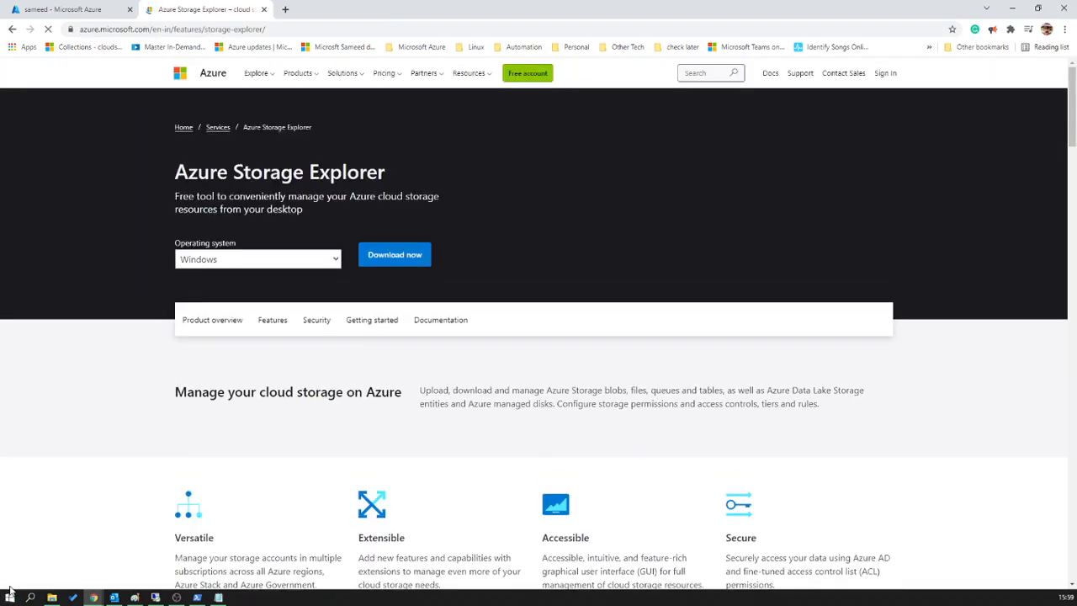
# Step: Find 'azure stor' in Windows search and launch Microsoft Azure Storage Explorer
pyautogui.click(9, 598)
pyautogui.click(10, 599)
pyautogui.write('azure storafe')
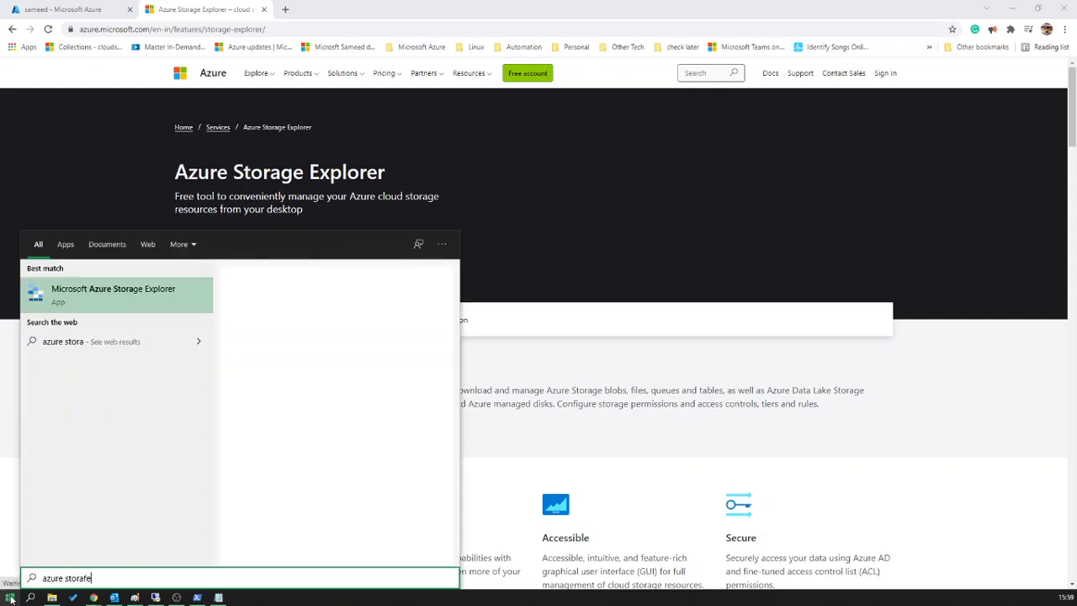
pyautogui.press('BackSpace')
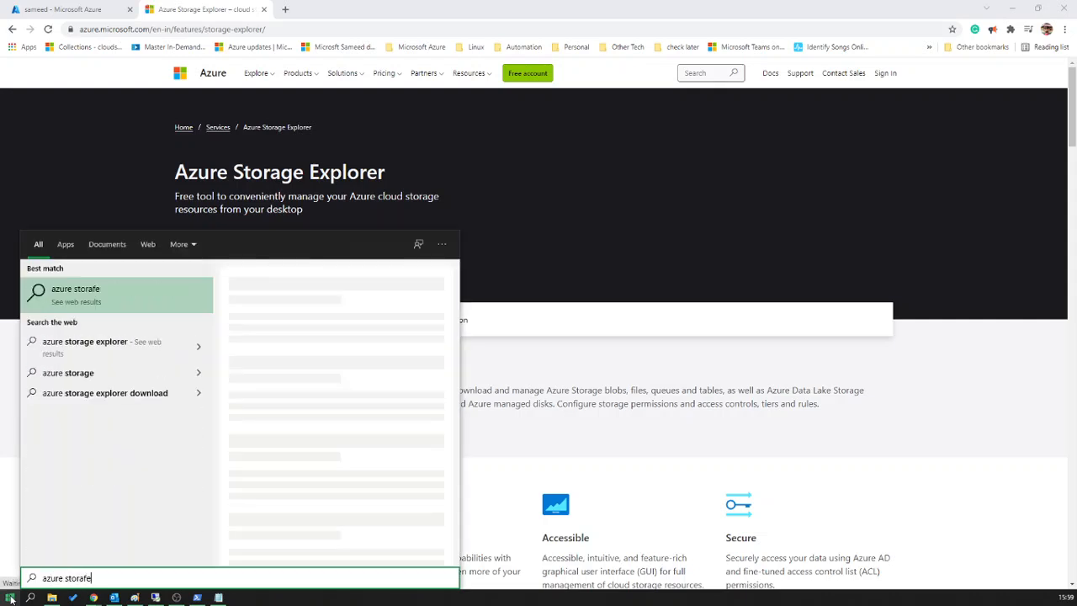
pyautogui.press('BackSpace')
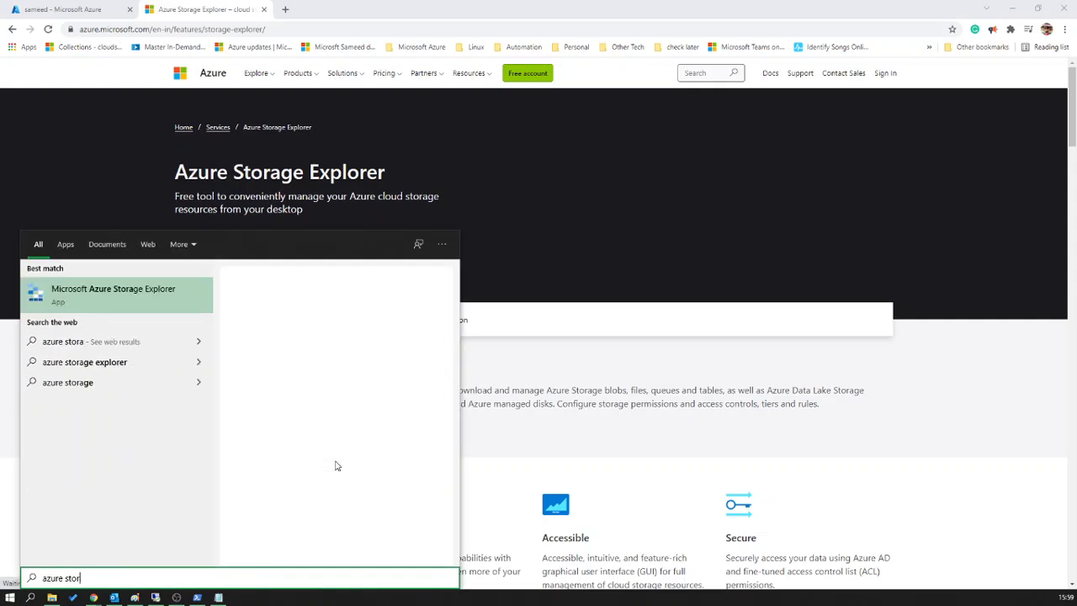
pyautogui.click(107, 295)
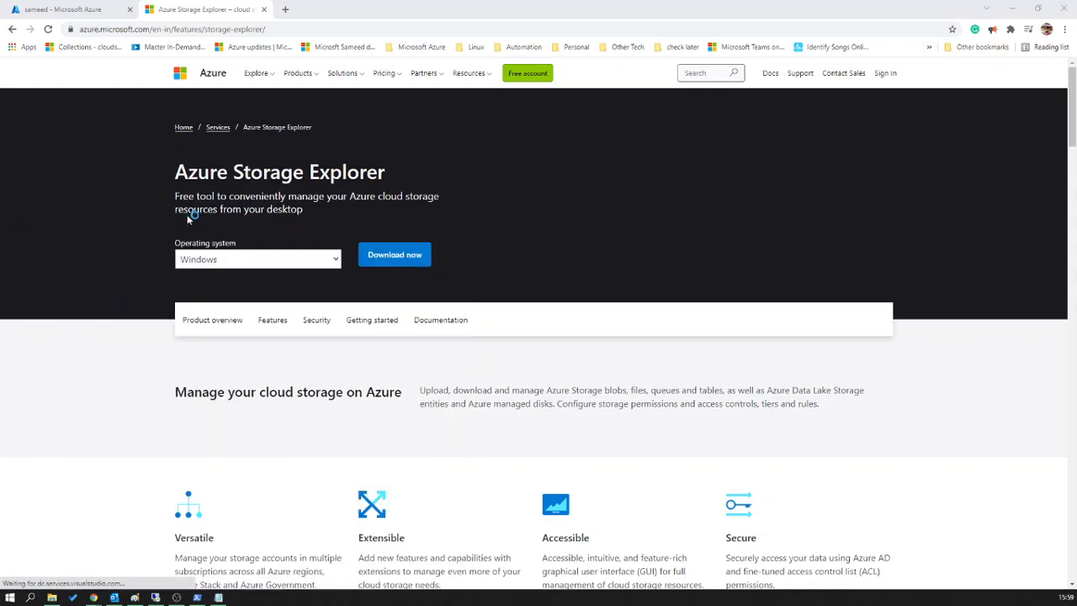
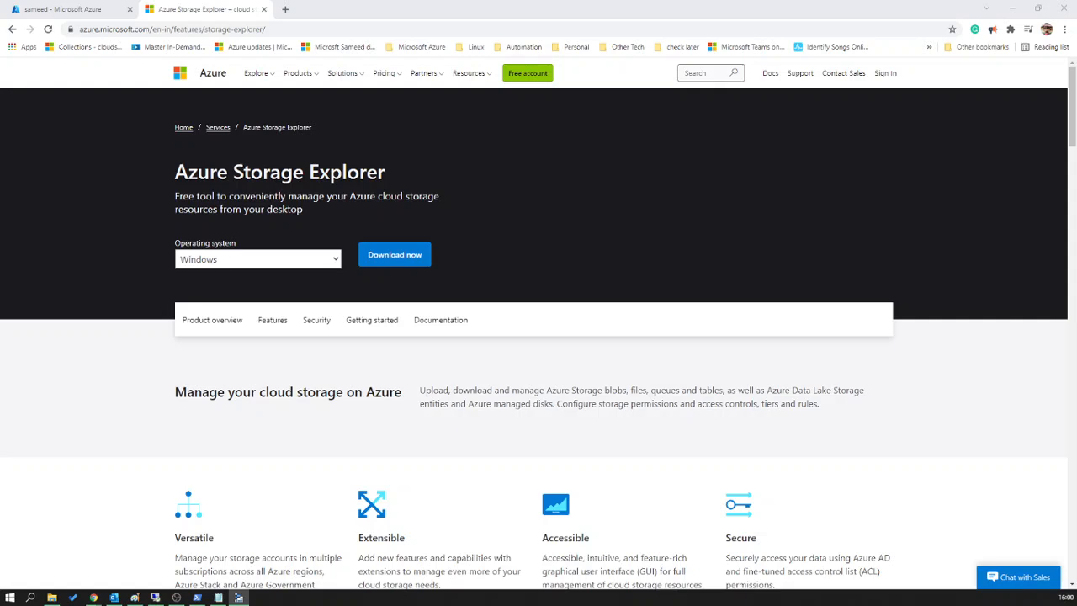
# Step: Move the Storage Explorer window and maximize it to fill the screen
pyautogui.moveTo(160, 67); pyautogui.dragTo(329, 72)
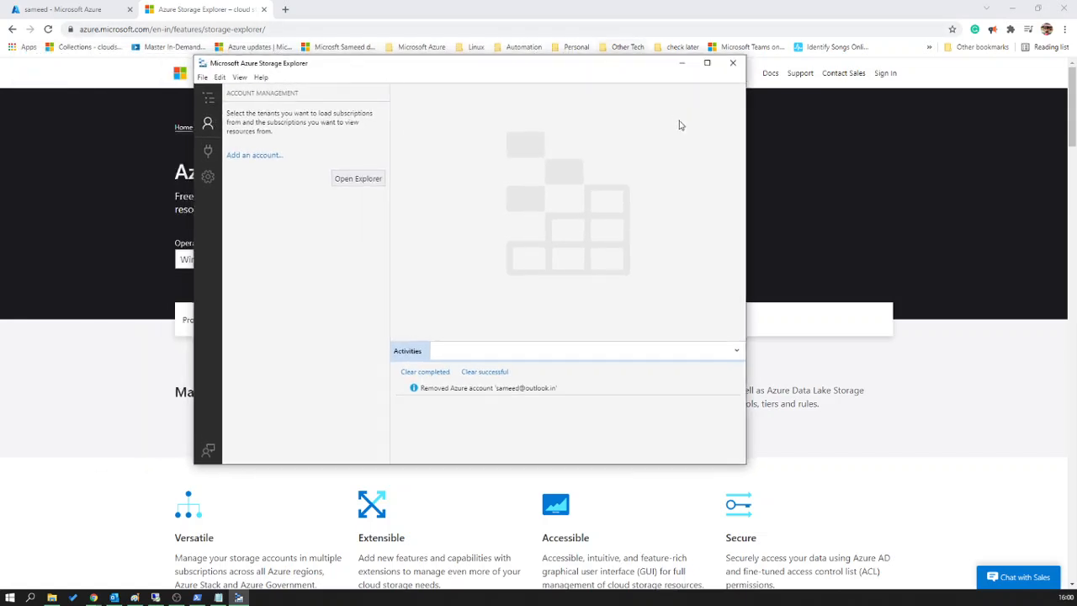
pyautogui.click(707, 63)
pyautogui.click(52, 97)
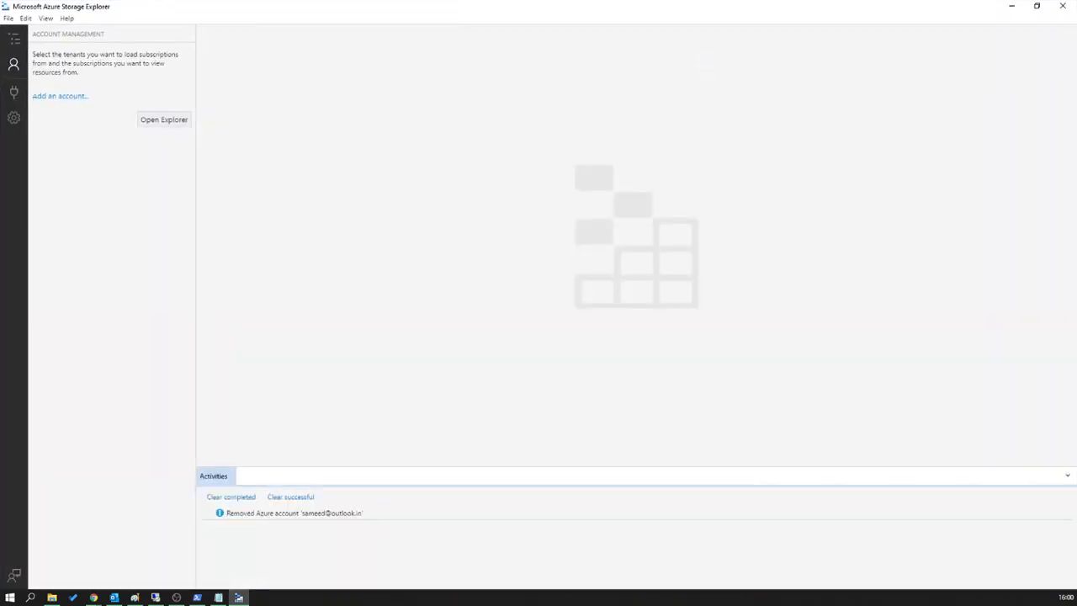
# Step: Detach the use2strweb001 storage account connection from the Explorer tree
pyautogui.click(14, 39)
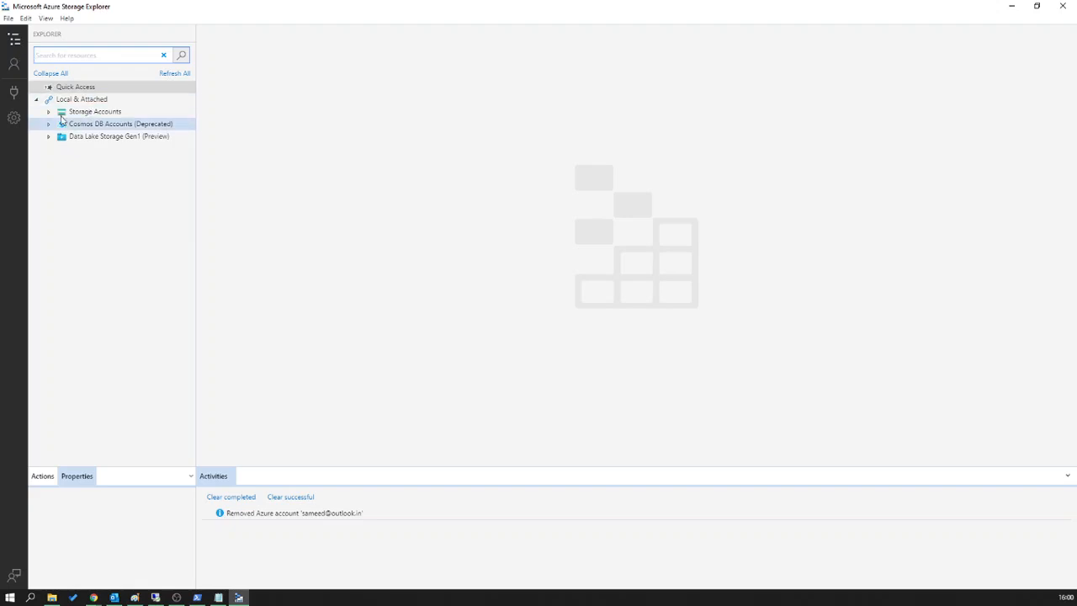
pyautogui.click(48, 111)
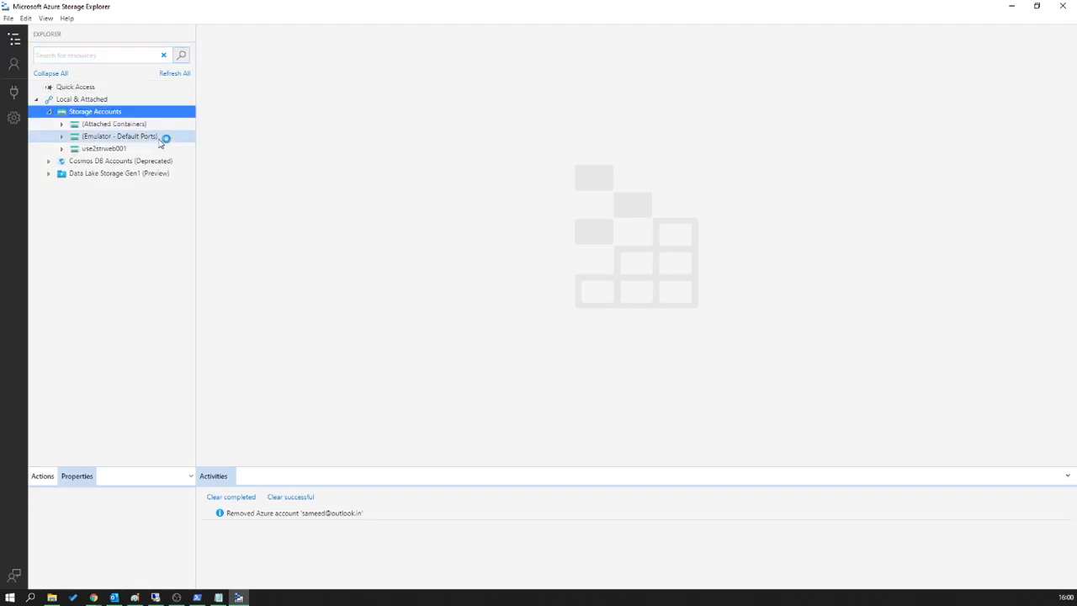
pyautogui.rightClick(112, 149)
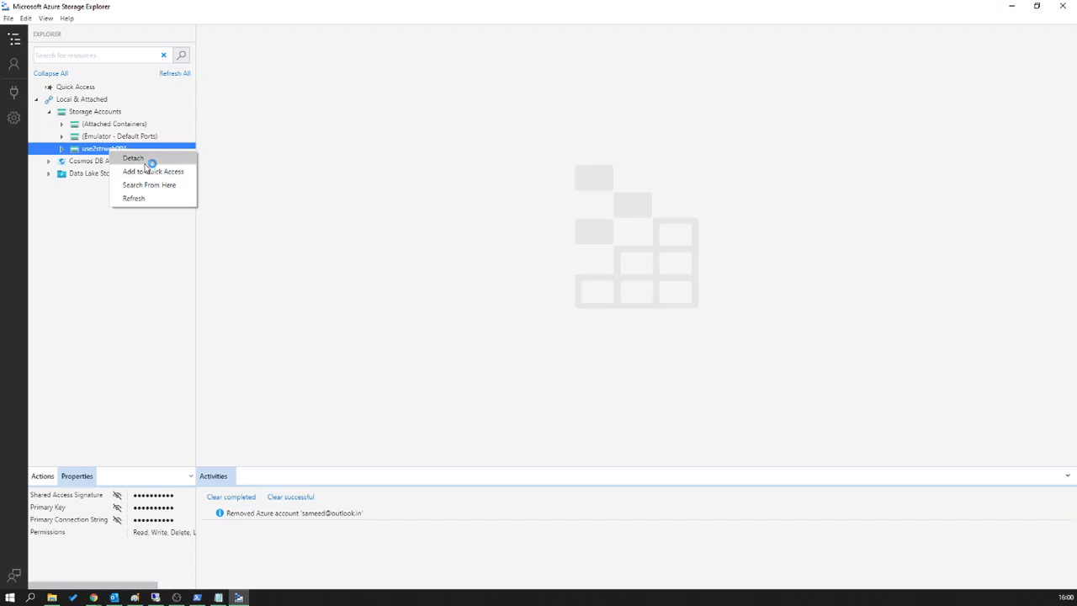
pyautogui.click(148, 159)
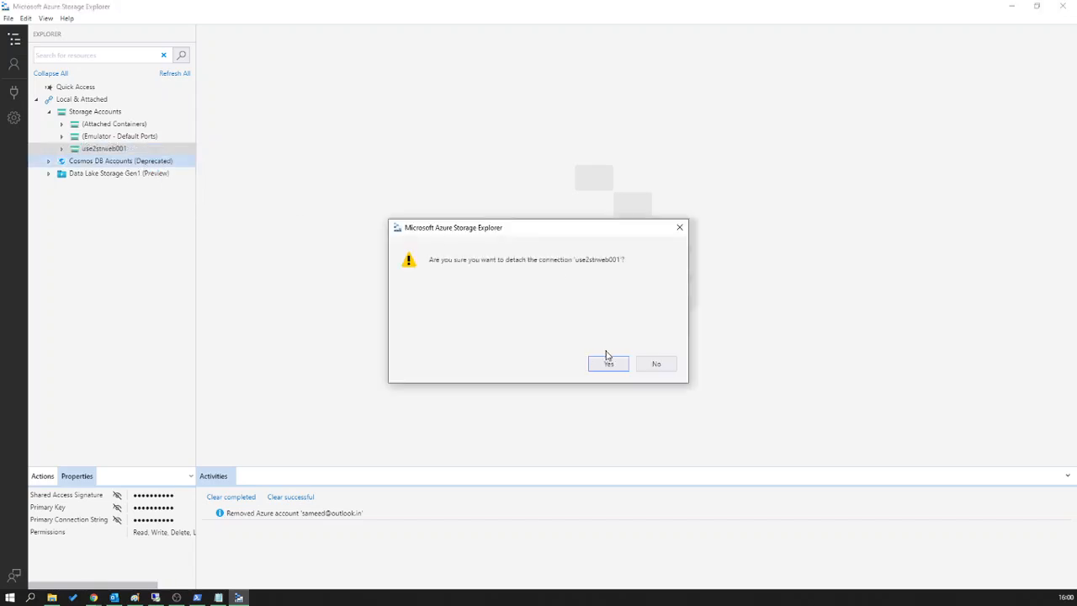
pyautogui.click(609, 364)
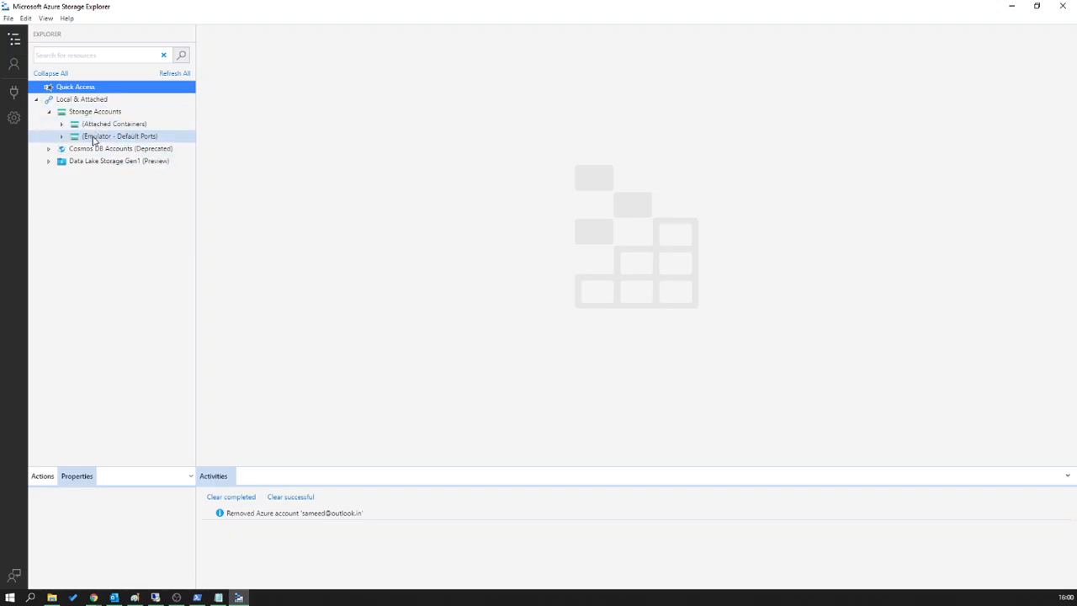
# Step: Start adding a storage account connection using account name and key
pyautogui.click(13, 65)
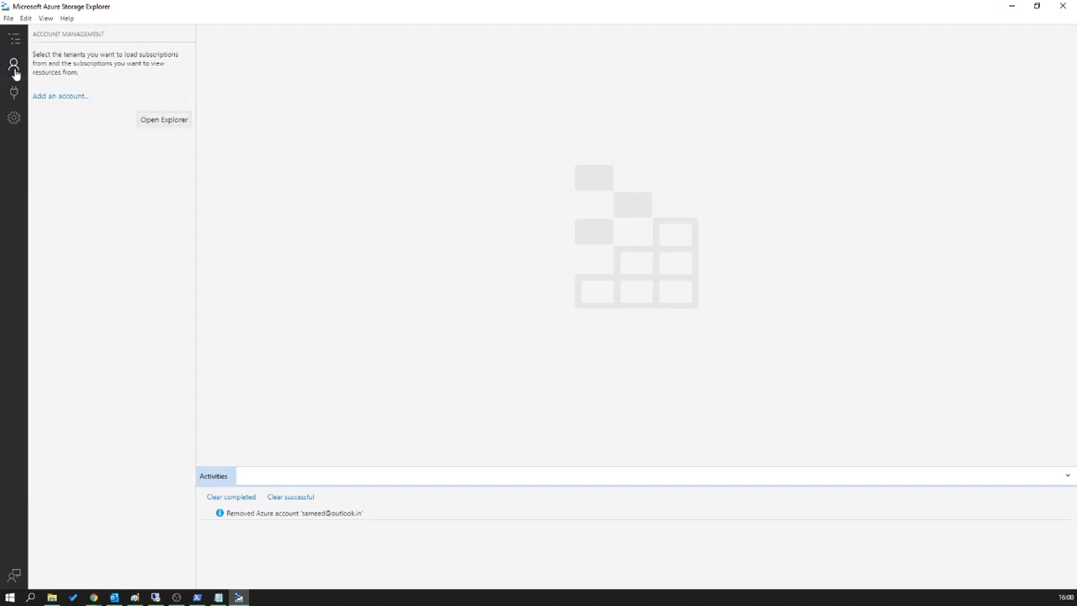
pyautogui.click(73, 98)
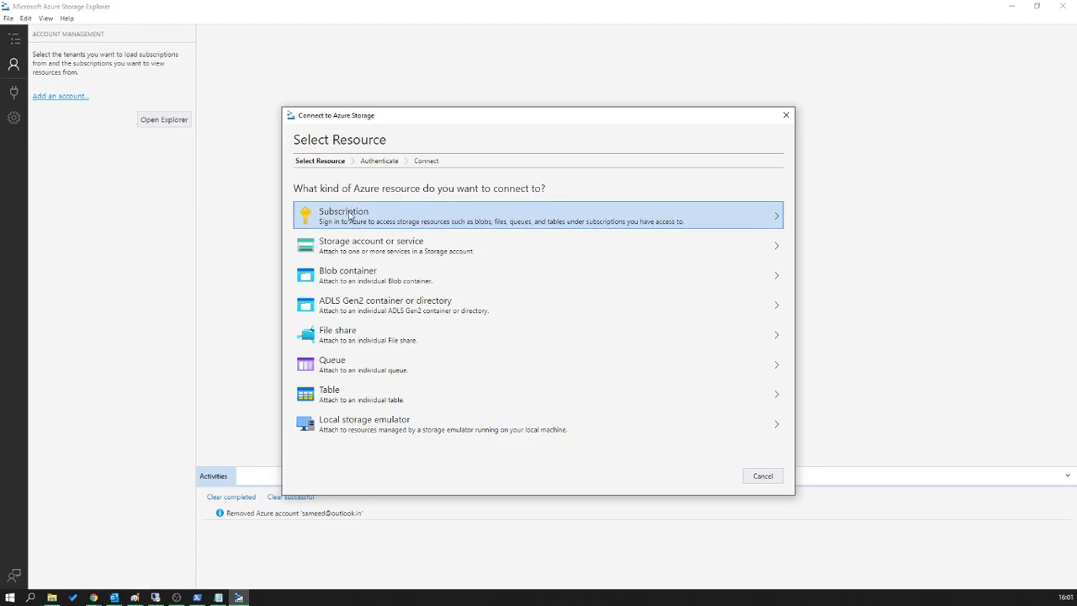
pyautogui.click(384, 260)
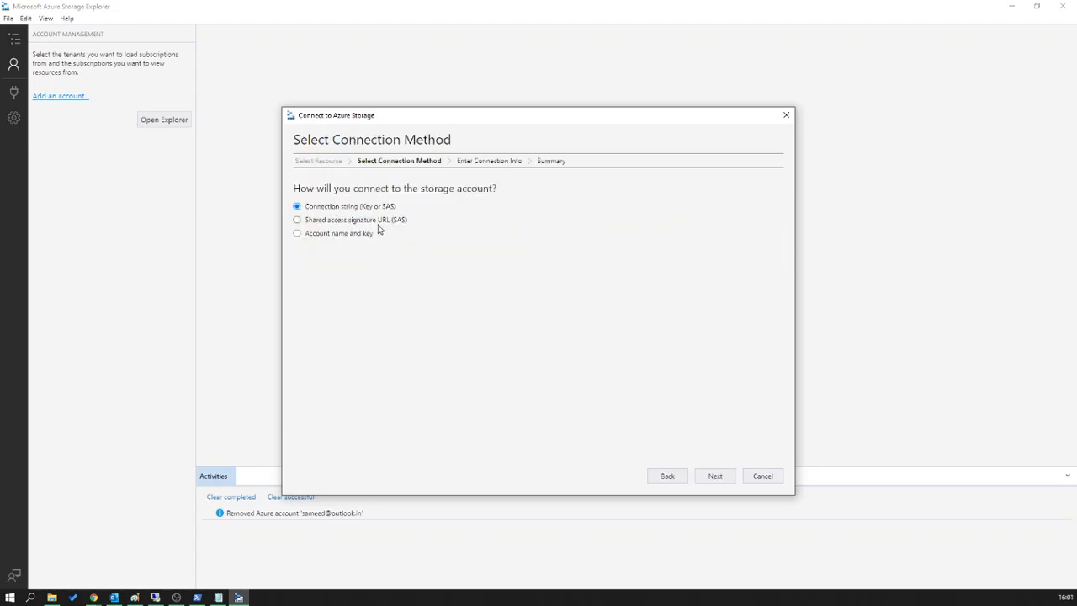
pyautogui.click(348, 240)
pyautogui.click(728, 477)
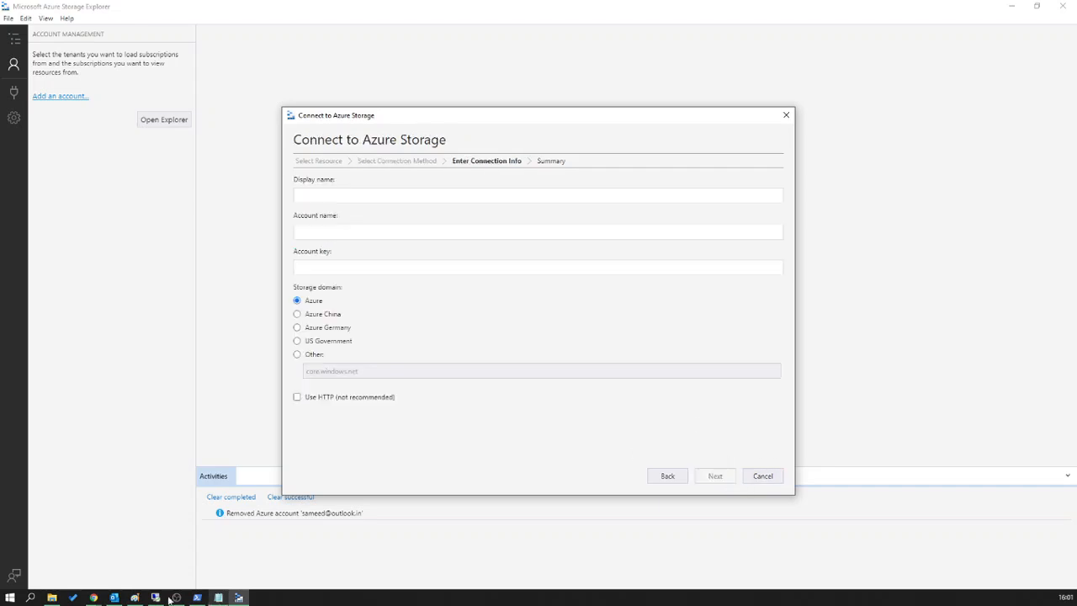
# Step: Enter display name 'sameed' and paste the account name copied from the portal
pyautogui.click(94, 599)
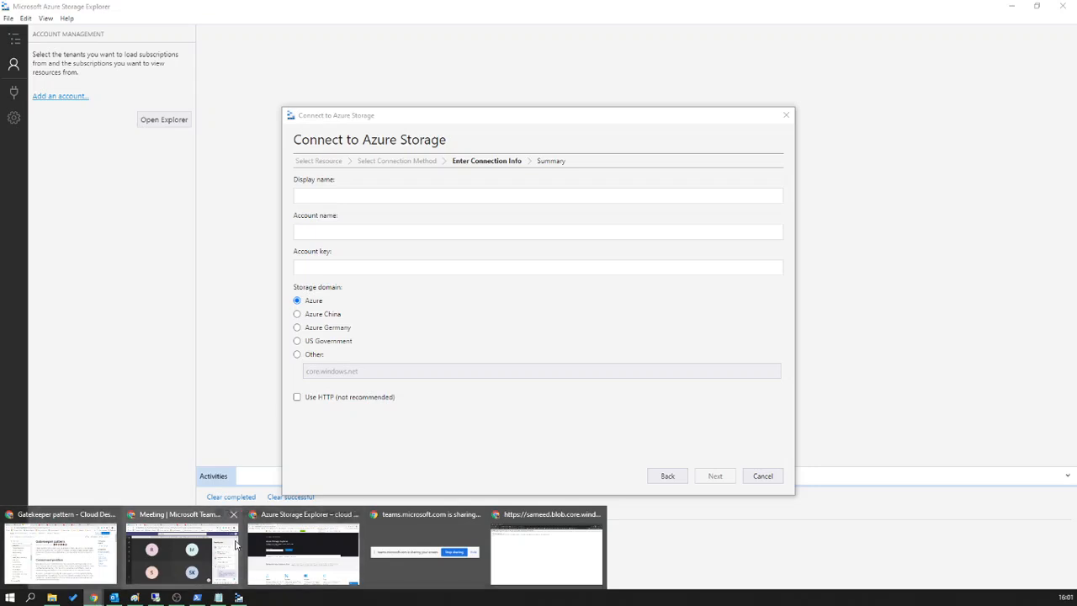
pyautogui.click(318, 556)
pyautogui.hotkey('ctrl', 'Tab')
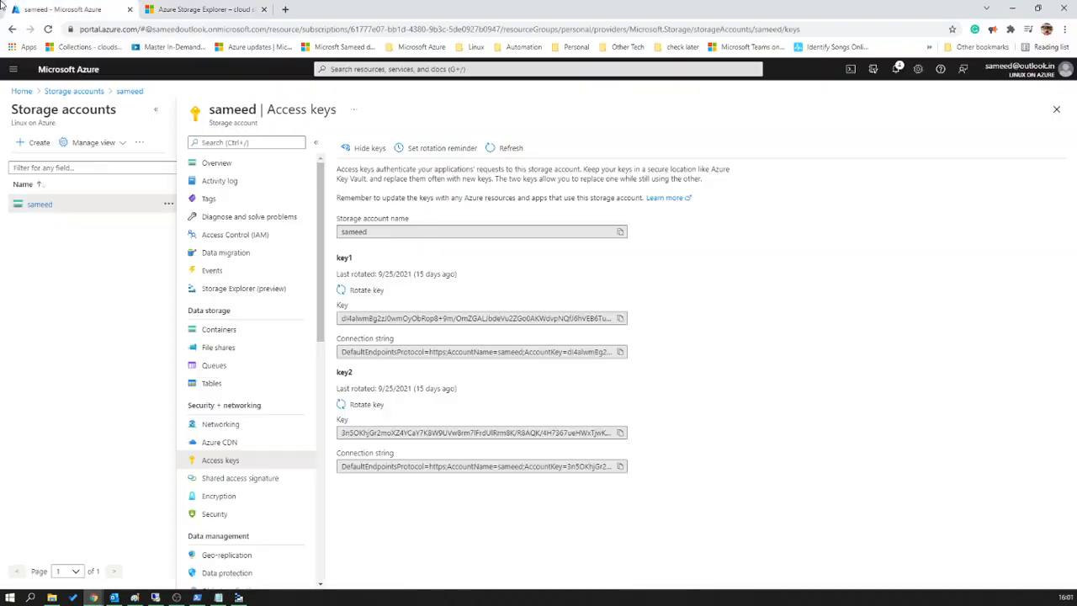
pyautogui.click(619, 233)
pyautogui.click(239, 598)
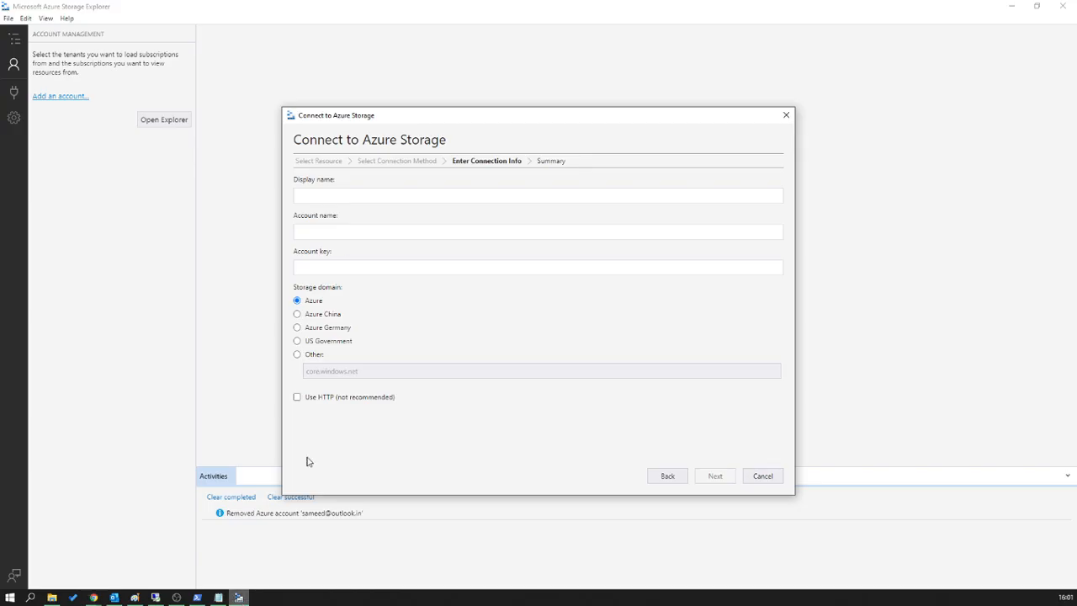
pyautogui.click(310, 198)
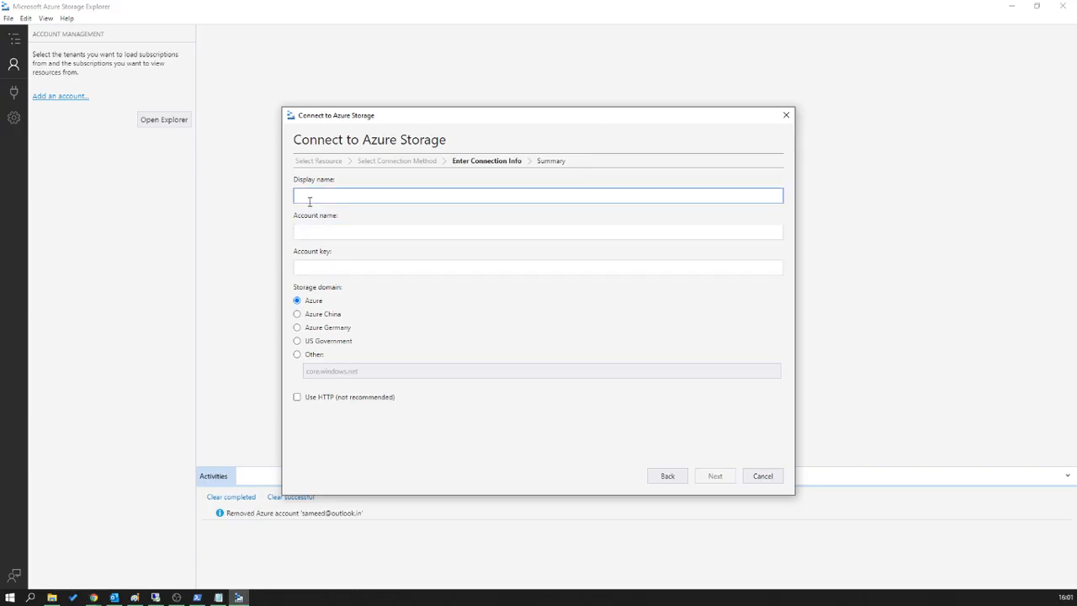
pyautogui.write('sameed')
pyautogui.press('Tab')
pyautogui.hotkey('ctrl', 'v')
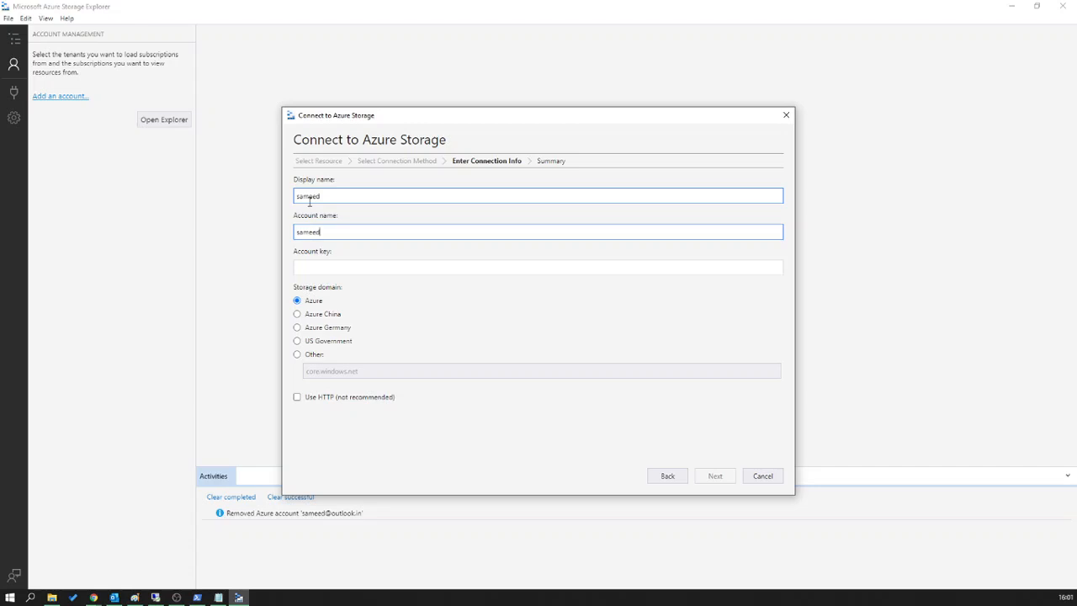
pyautogui.press('Tab')
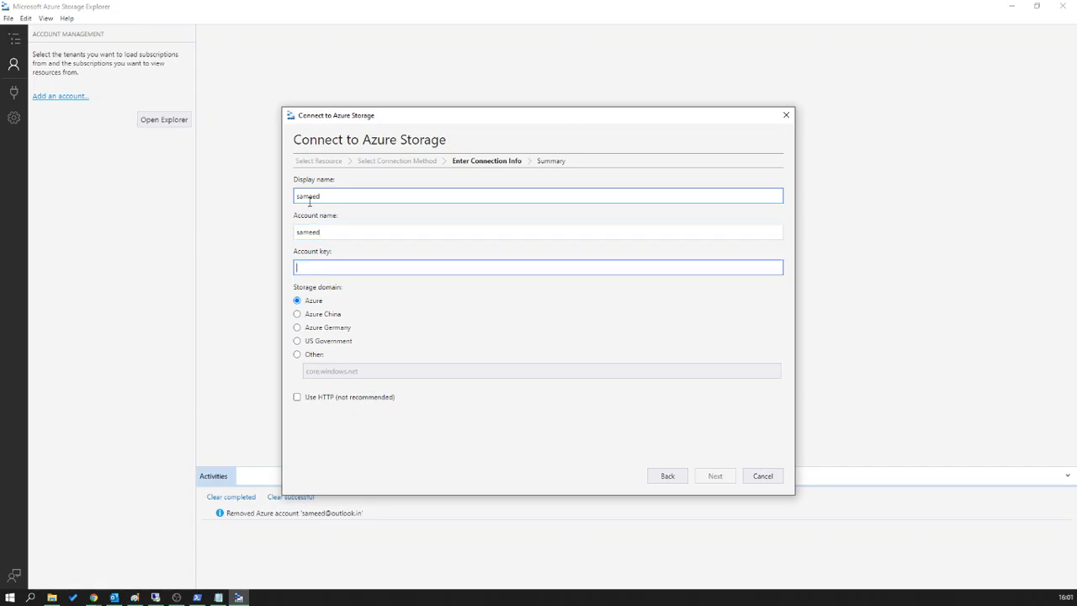
# Step: Paste the portal's key1 access key into the account key field and connect
pyautogui.click(93, 598)
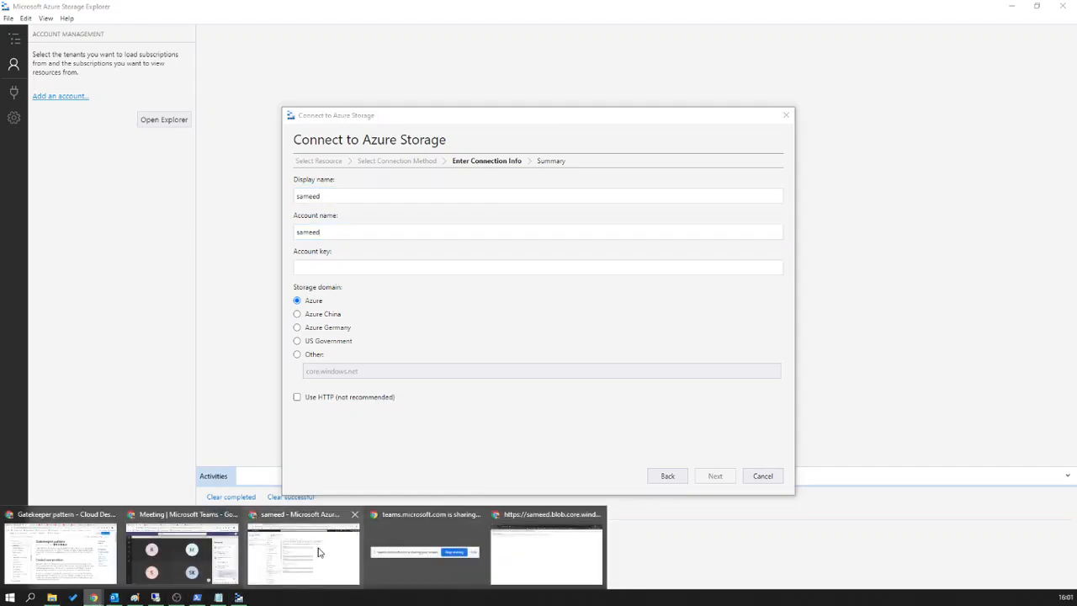
pyautogui.click(320, 553)
pyautogui.click(622, 319)
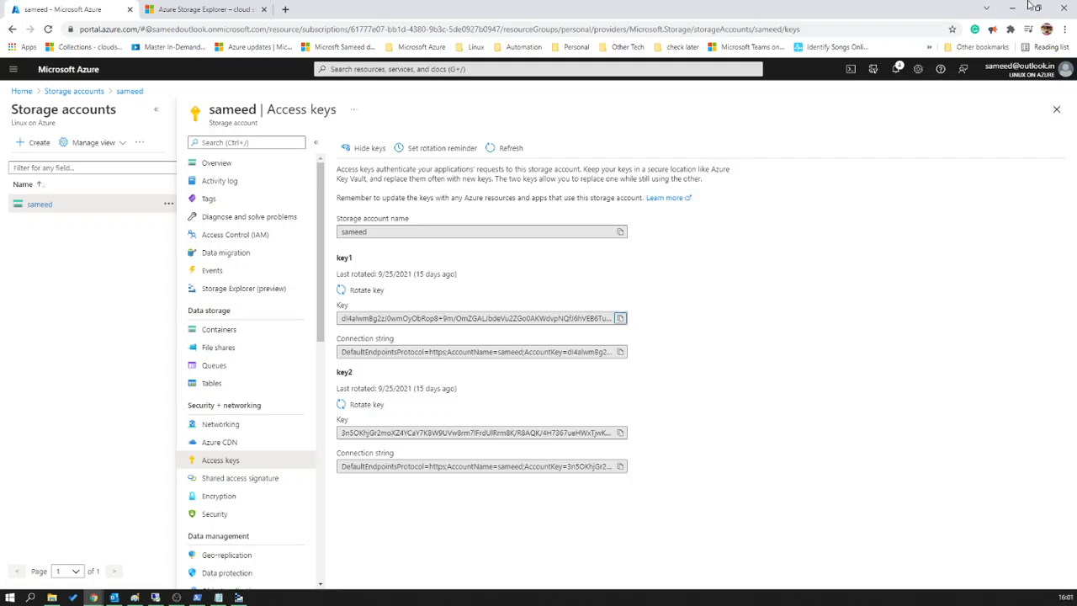
pyautogui.click(1012, 14)
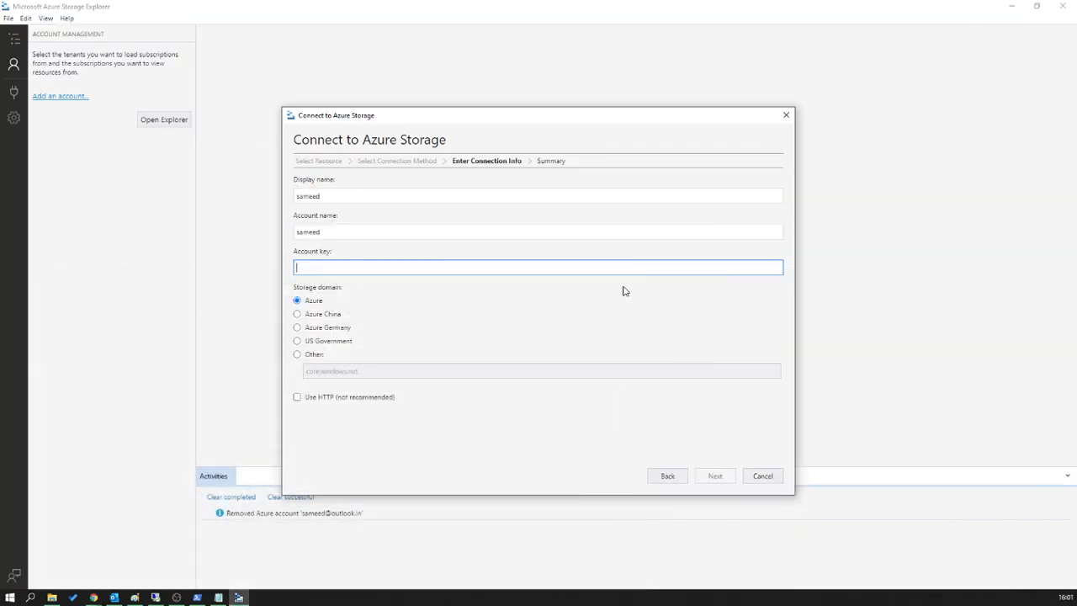
pyautogui.hotkey('ctrl', 'v')
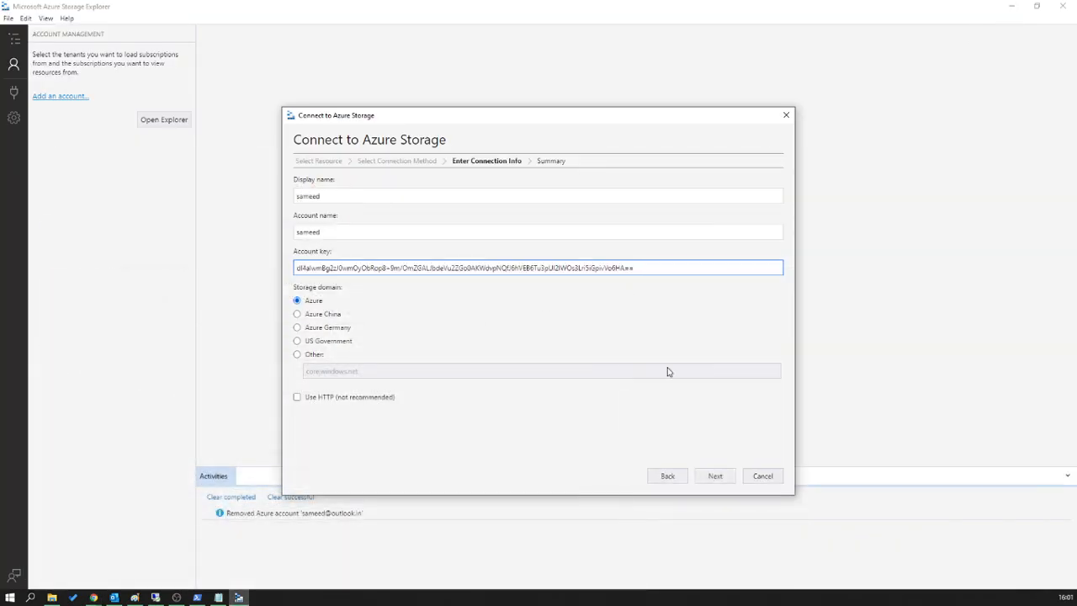
pyautogui.click(724, 477)
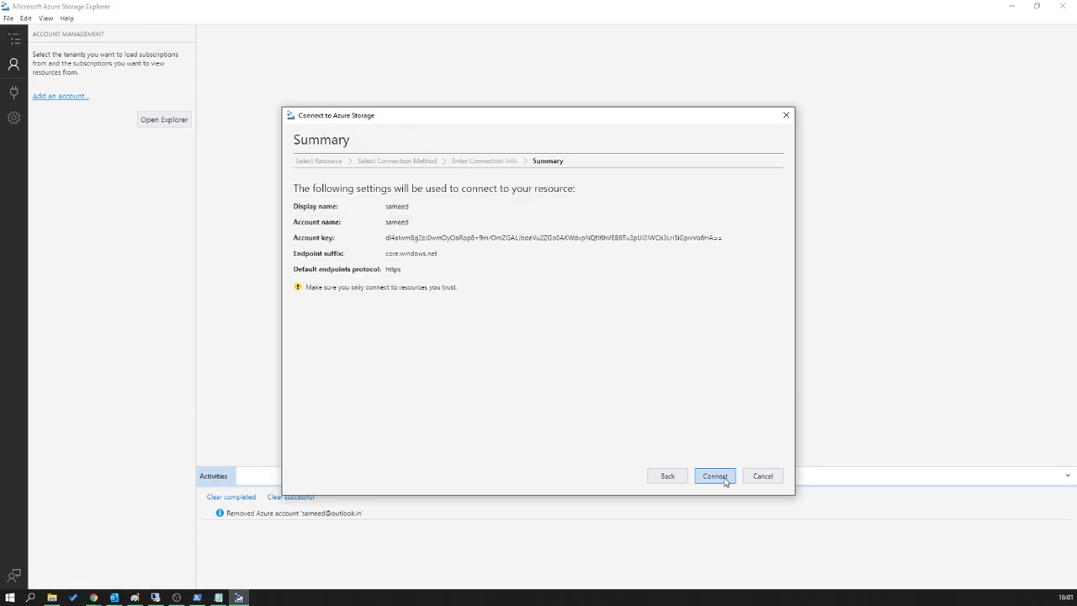
pyautogui.click(715, 477)
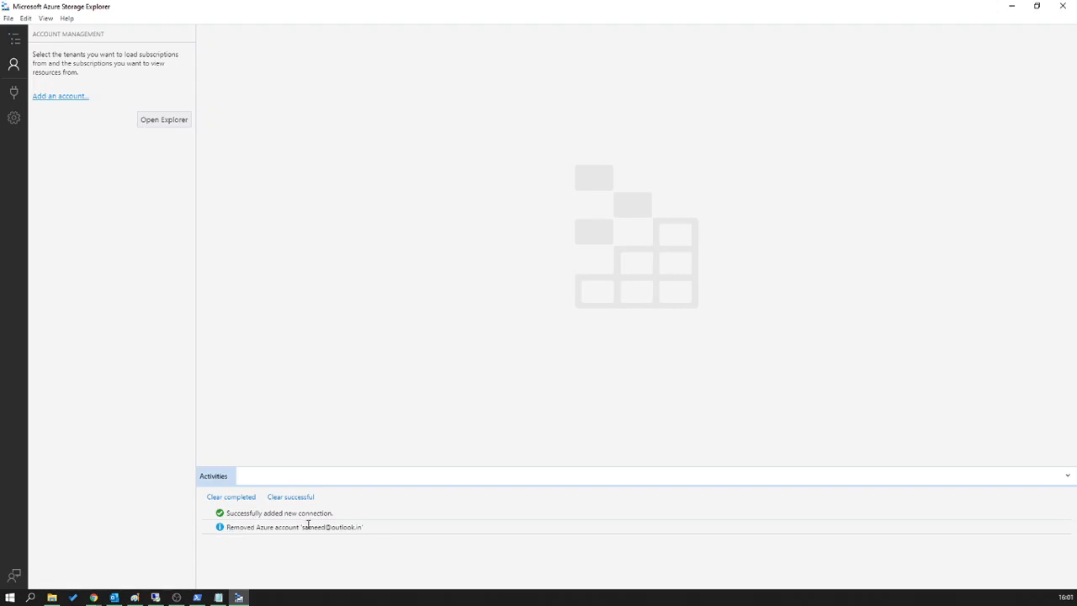
# Step: Open the new account's test container, select Areas-of-Life-to-Balance.jpg, and bring up its browser URL page
pyautogui.click(13, 42)
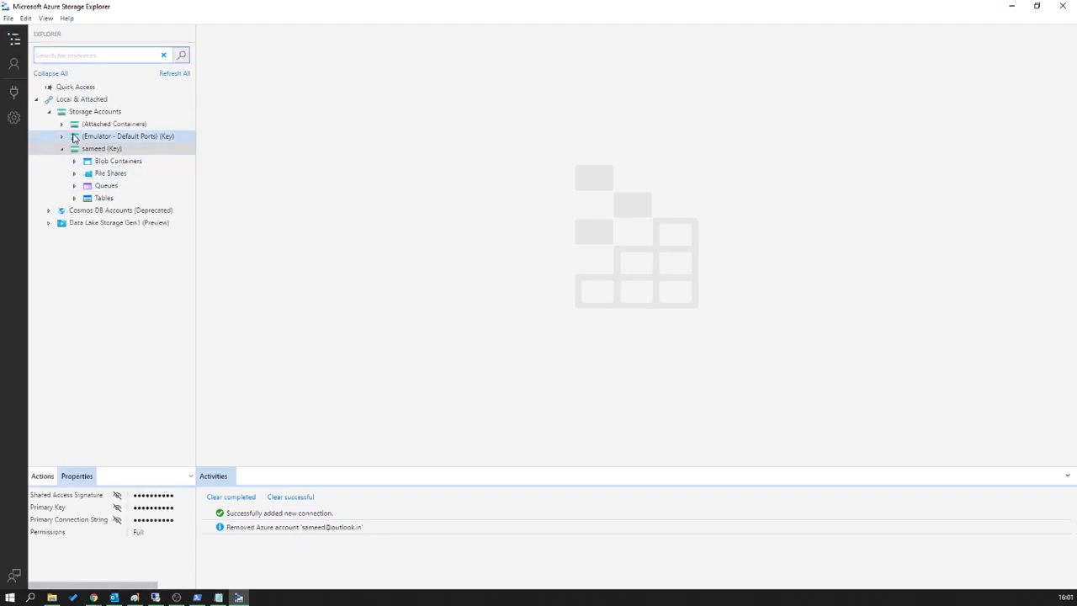
pyautogui.doubleClick(75, 153)
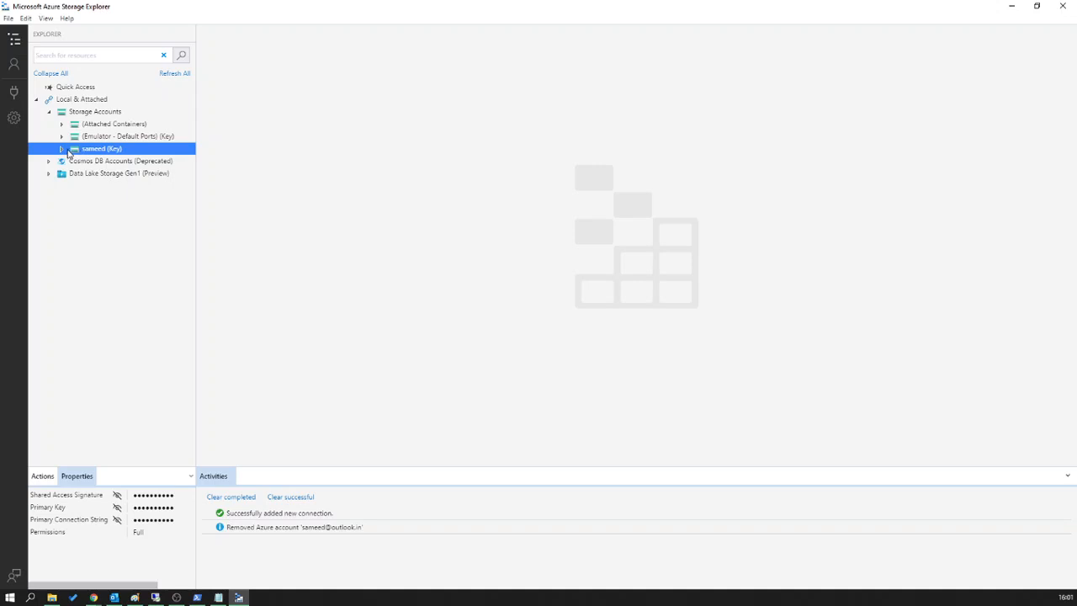
pyautogui.click(62, 151)
pyautogui.click(79, 162)
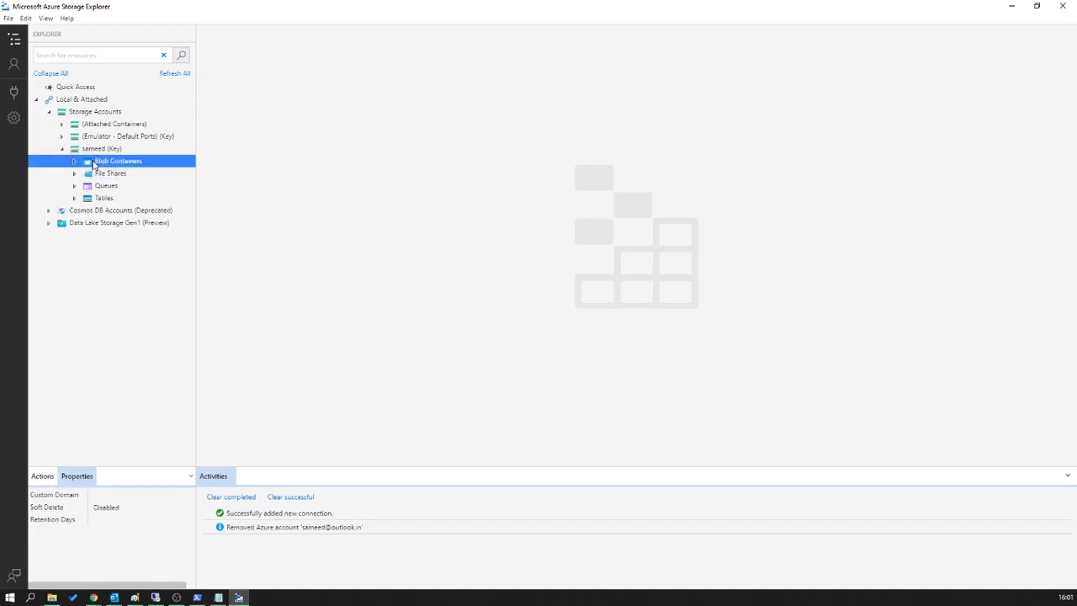
pyautogui.click(78, 163)
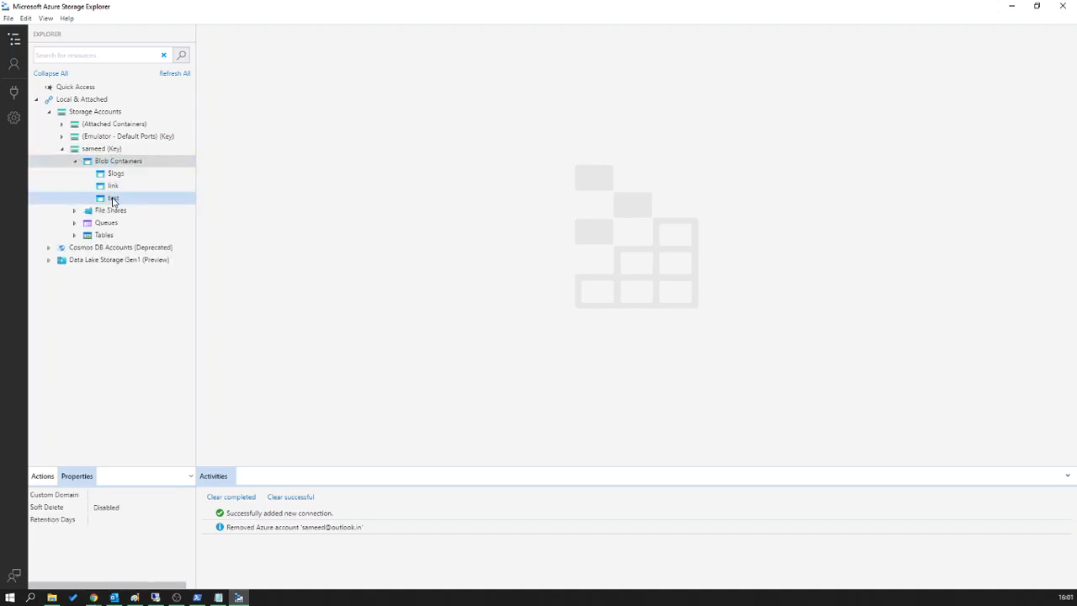
pyautogui.click(113, 199)
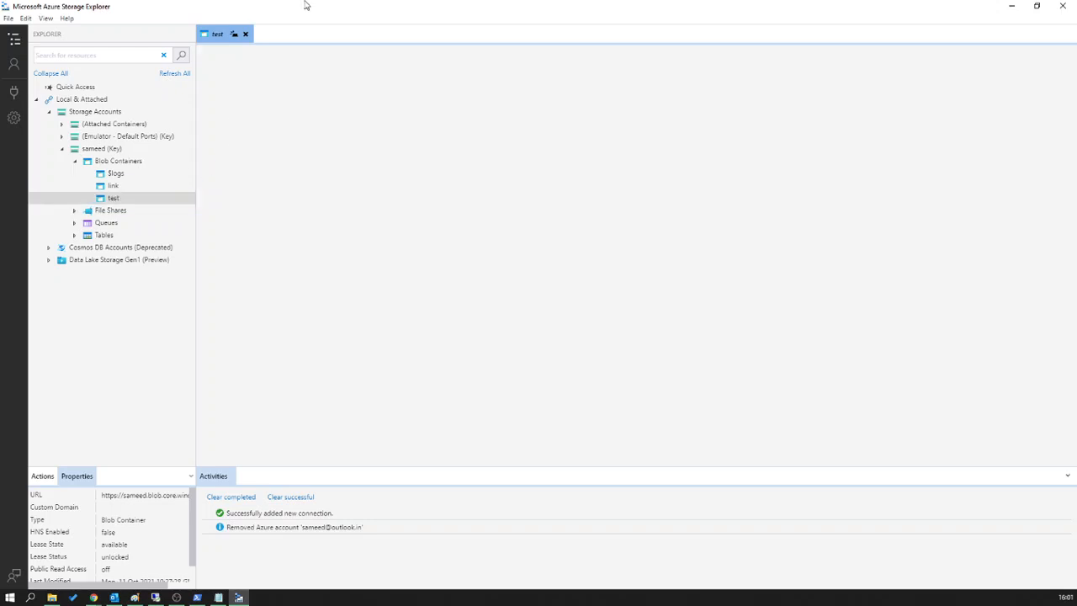
pyautogui.click(271, 139)
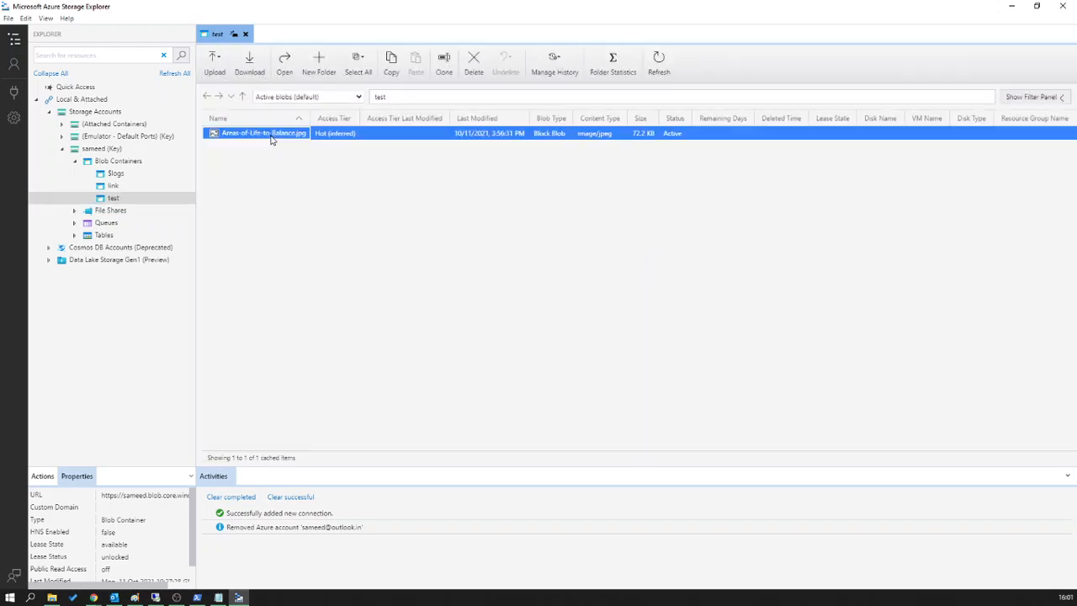
pyautogui.click(94, 597)
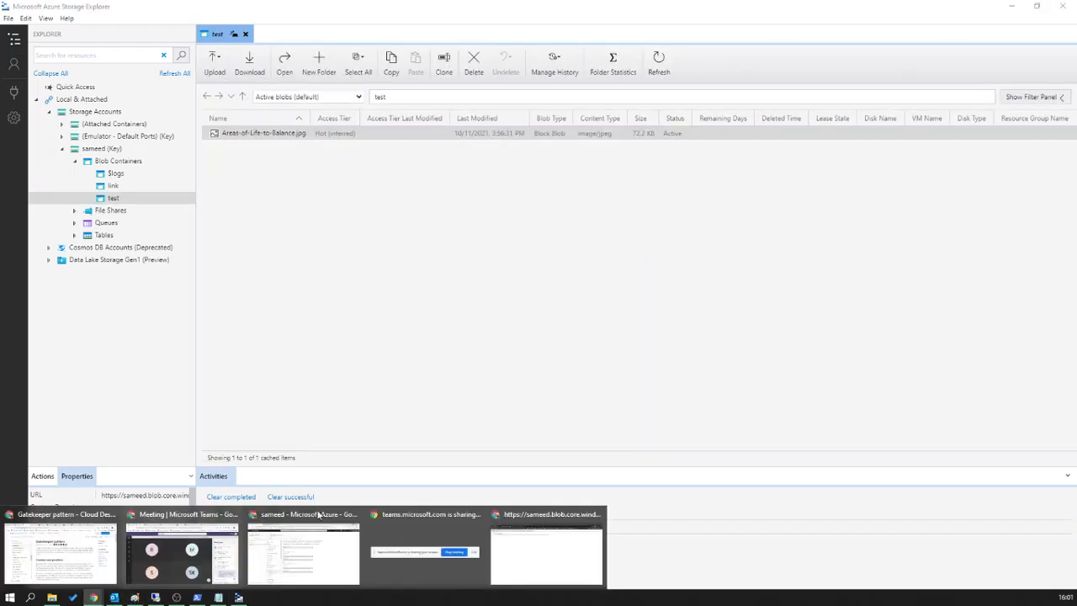
pyautogui.click(507, 544)
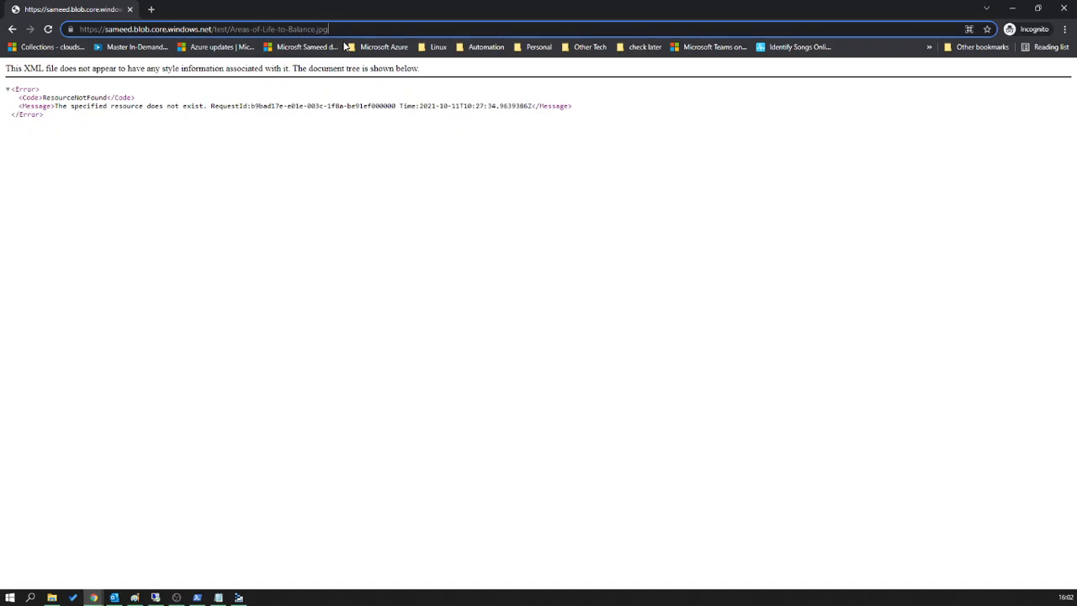
# Step: Reload the blob URL several times, still getting ResourceNotFound, then minimize Chrome
pyautogui.press('Return')
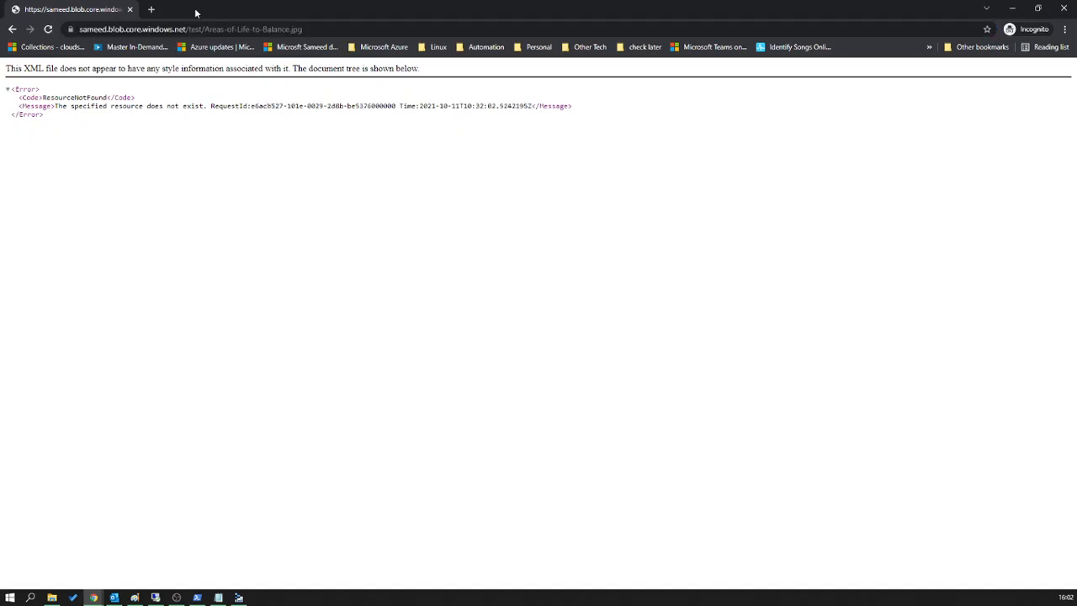
pyautogui.click(197, 30)
pyautogui.press('Return')
pyautogui.click(48, 29)
pyautogui.click(1012, 9)
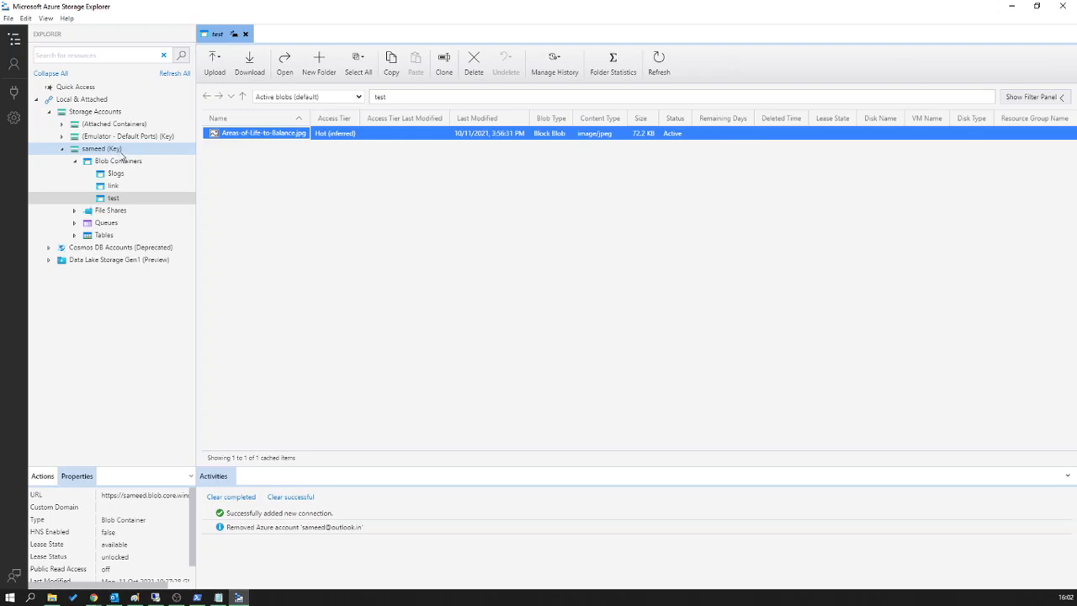
# Step: Open Areas-of-Life-to-Balance.jpg in the Photos viewer, then close the viewer
pyautogui.rightClick(290, 139)
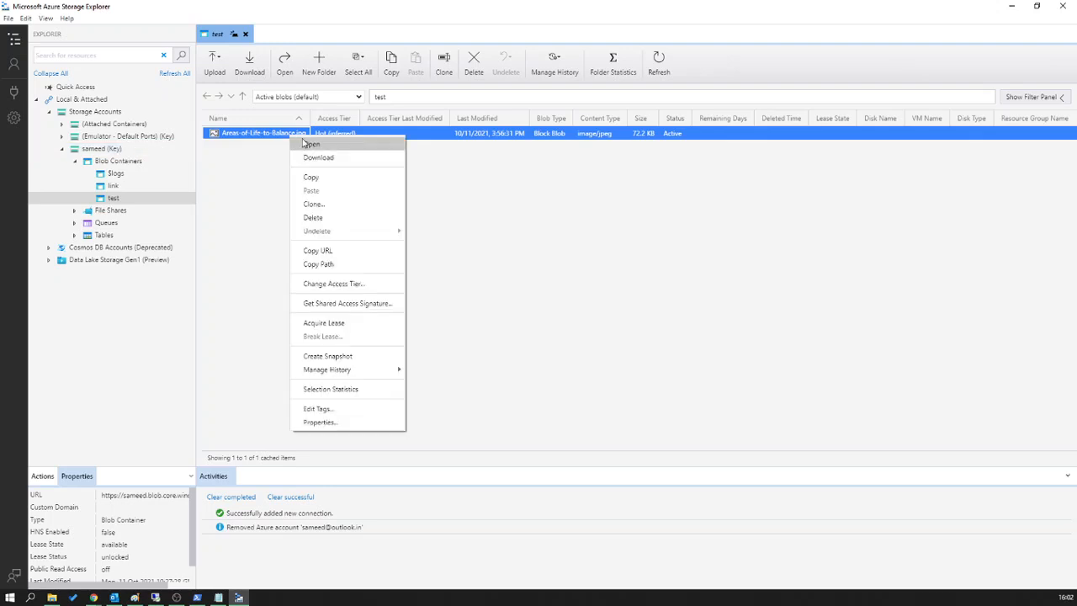
pyautogui.click(381, 145)
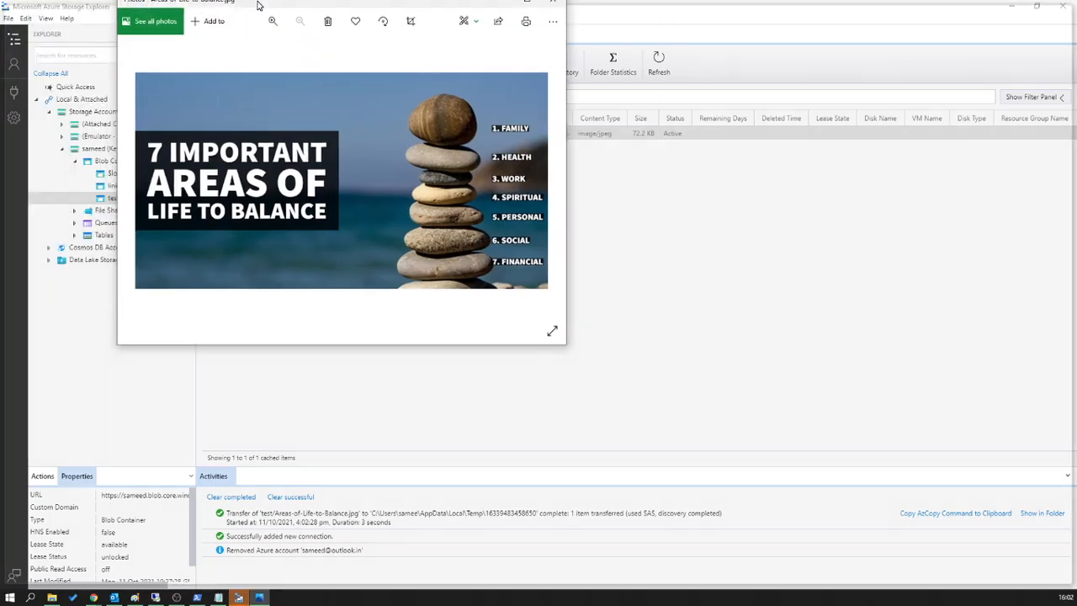
pyautogui.moveTo(259, 6); pyautogui.dragTo(459, 72)
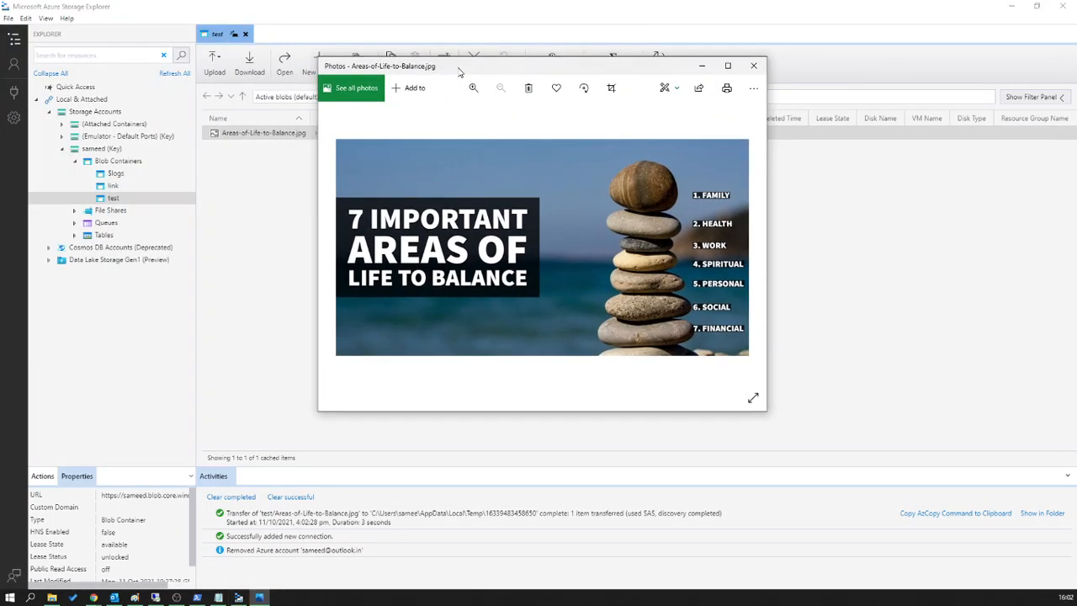
pyautogui.click(756, 68)
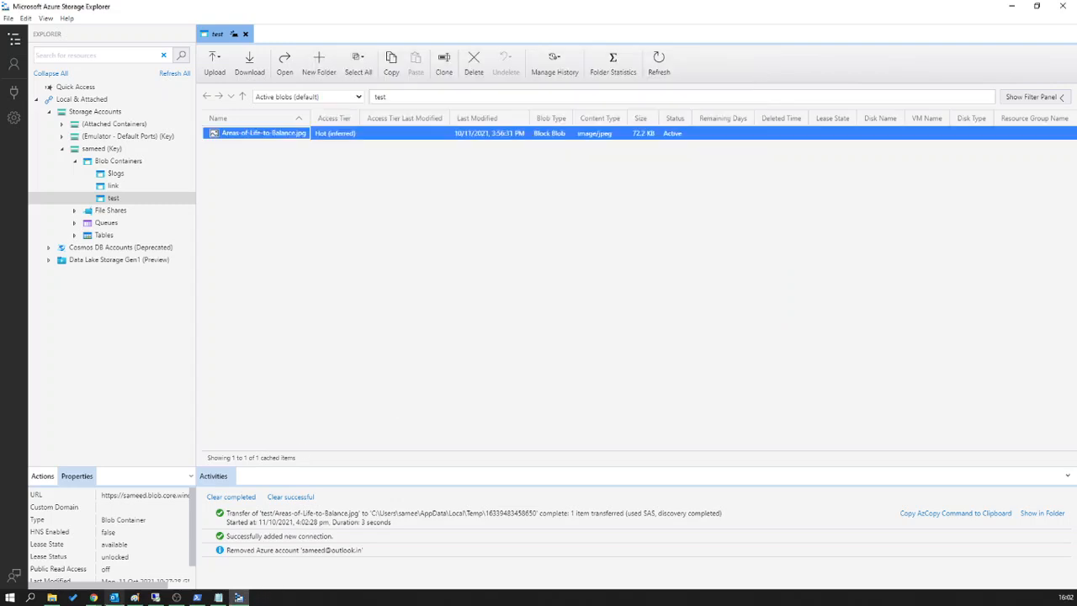
pyautogui.click(93, 597)
# Step: Check the portal's test container shows its one blob, then right-click that blob in Storage Explorer
pyautogui.click(337, 551)
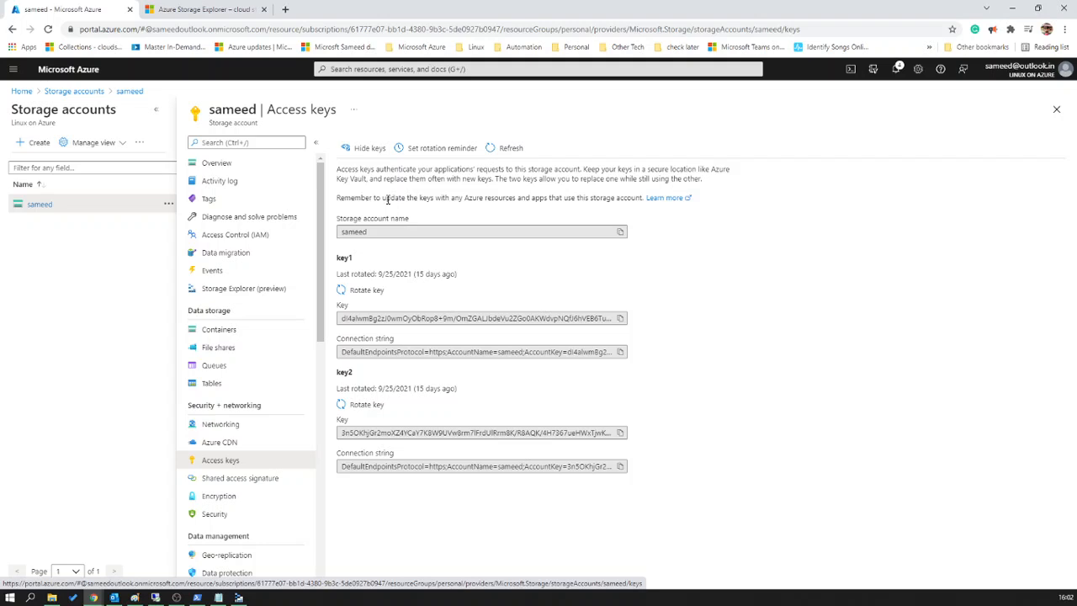
pyautogui.click(208, 329)
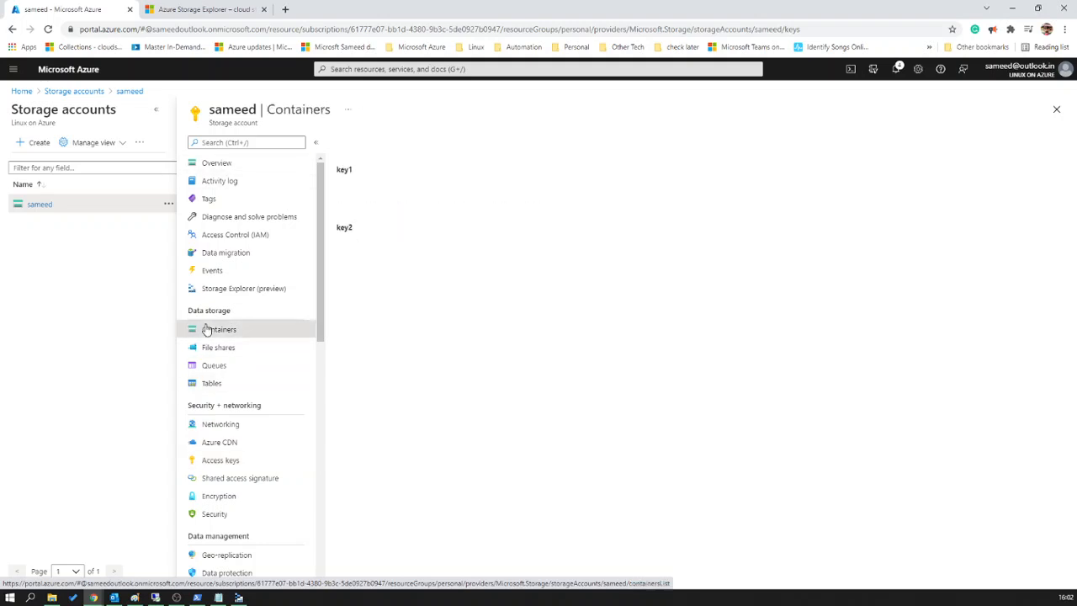
pyautogui.click(359, 244)
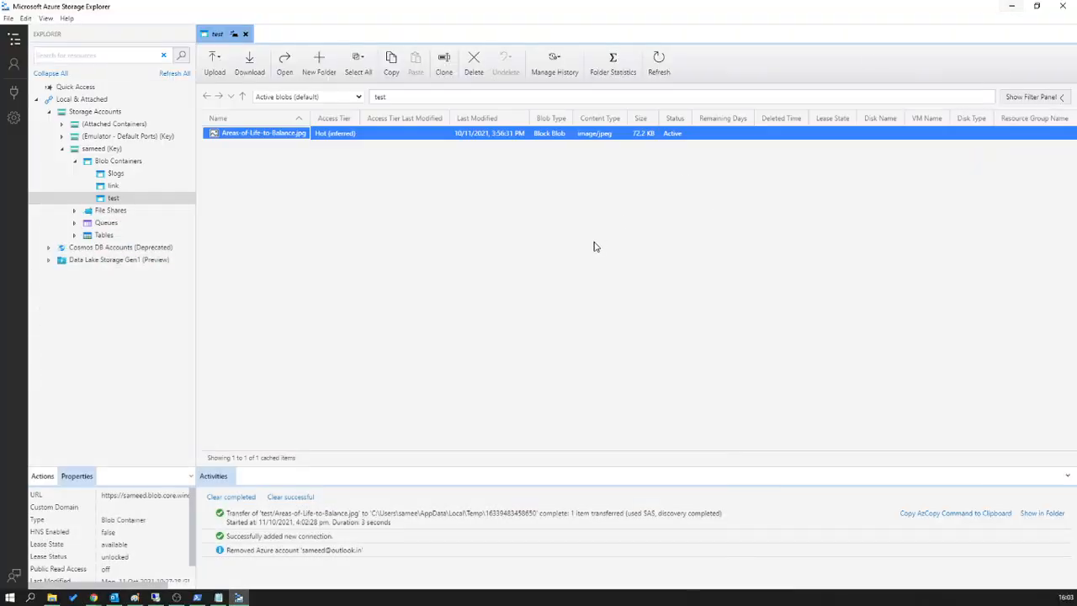
pyautogui.rightClick(244, 142)
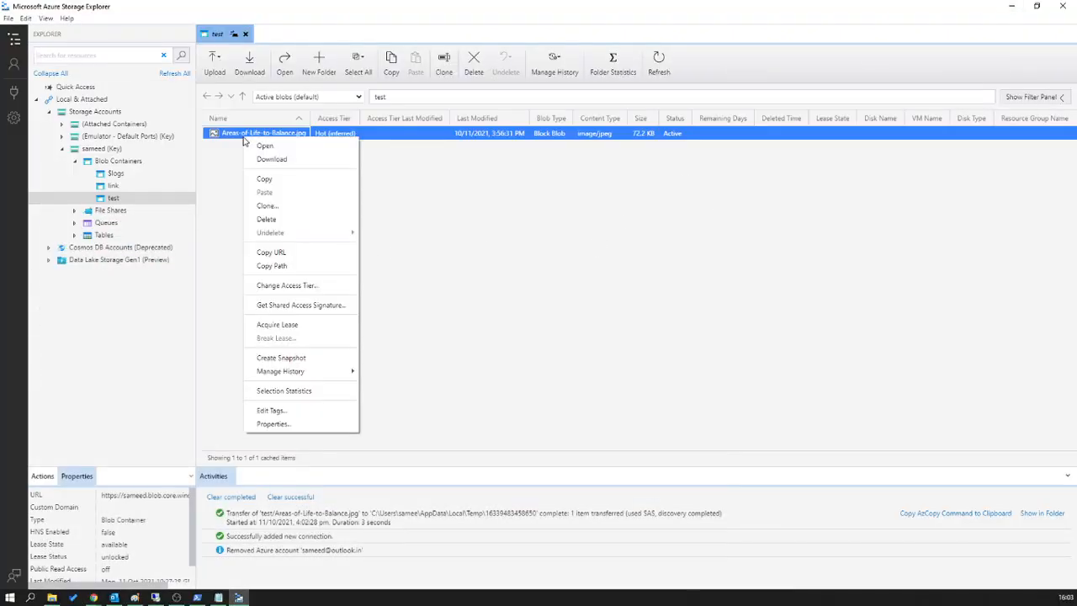
# Step: Delete the Areas-of-Life-to-Balance.jpg blob, then delete the test container
pyautogui.click(306, 207)
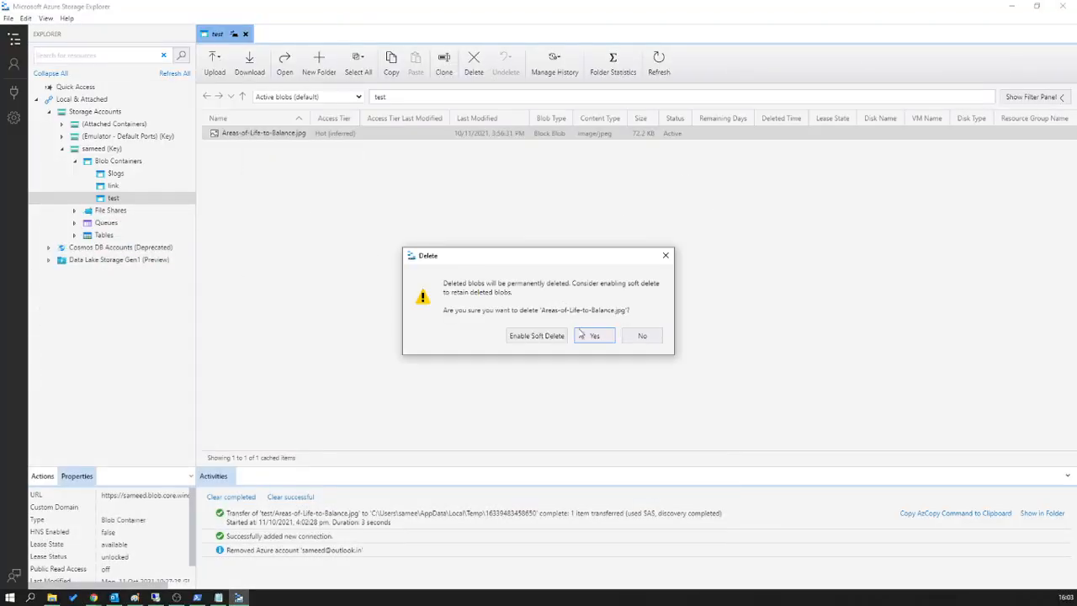
pyautogui.click(595, 336)
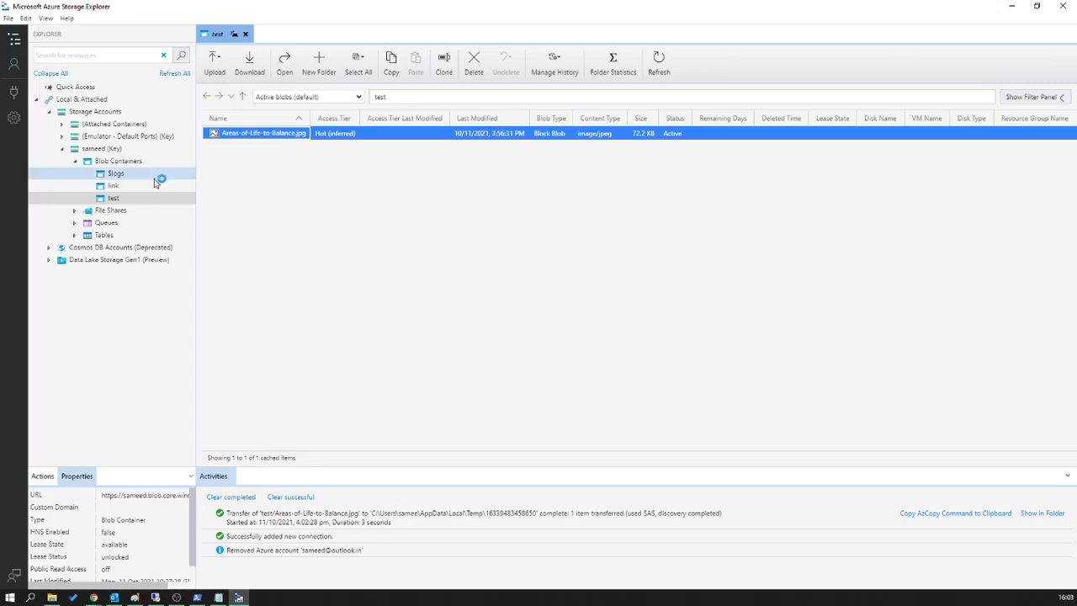
pyautogui.rightClick(123, 199)
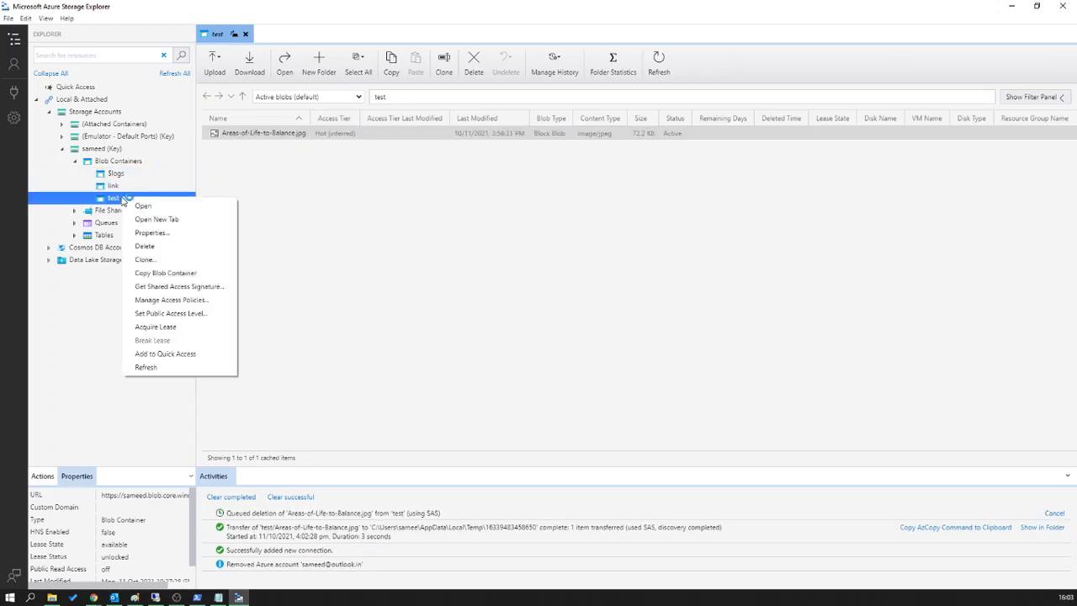
pyautogui.click(183, 246)
pyautogui.click(583, 343)
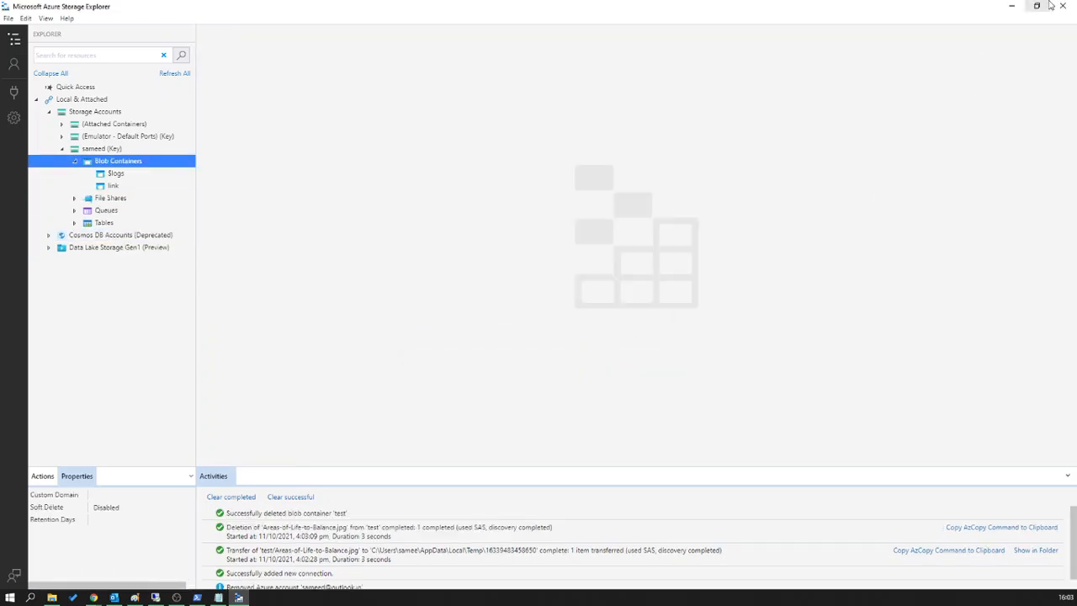
# Step: Minimize Storage Explorer and bring the Azure portal's test container page forward
pyautogui.click(1011, 6)
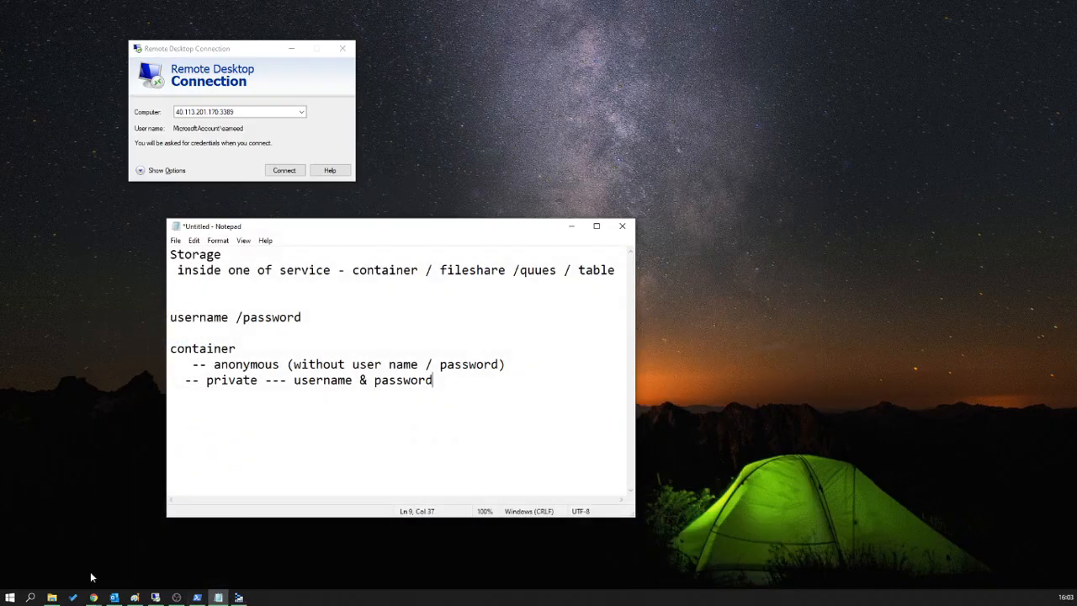
pyautogui.click(93, 597)
pyautogui.click(270, 578)
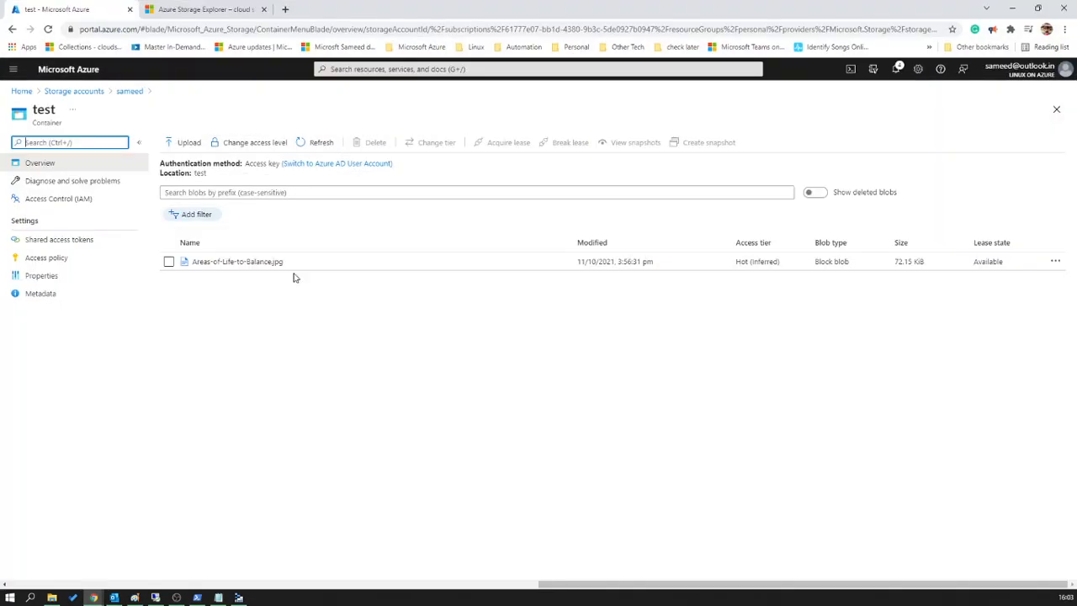
# Step: Refresh the portal's containers list to confirm test is gone, then return to Storage Explorer
pyautogui.click(130, 91)
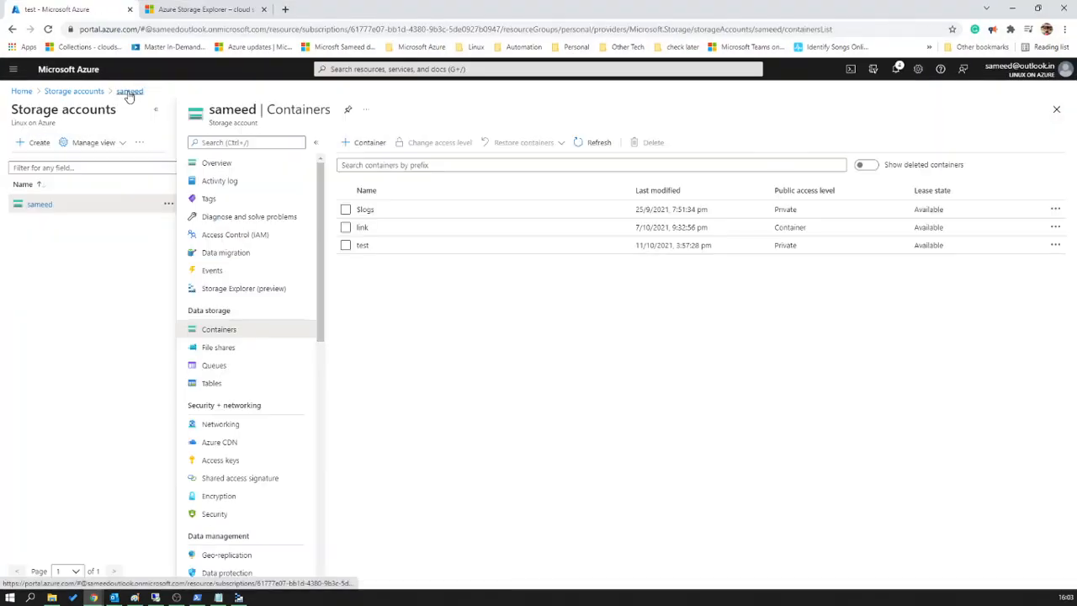
pyautogui.click(573, 145)
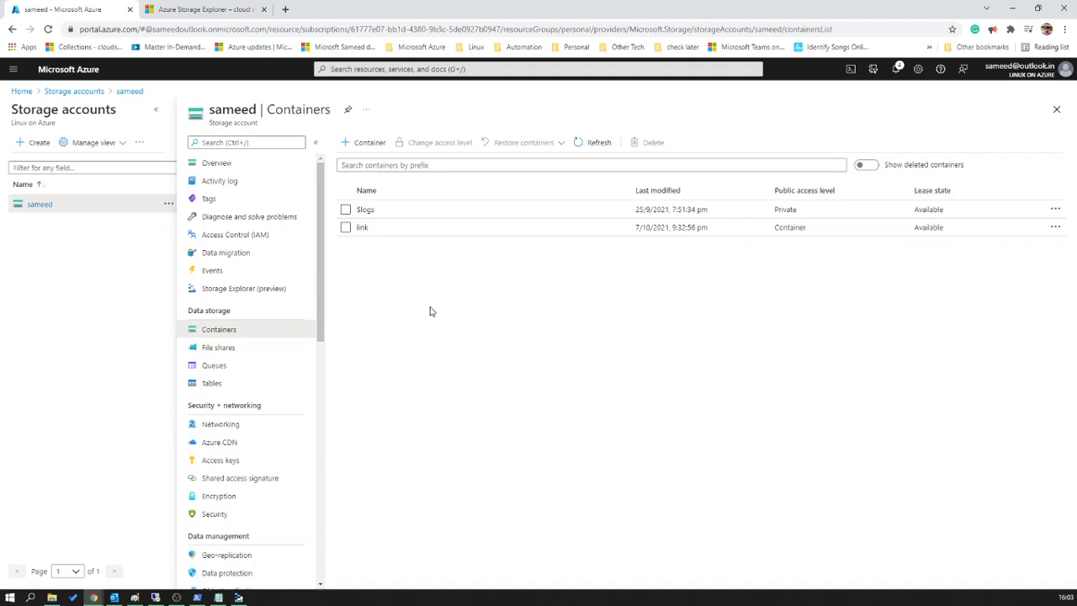
pyautogui.click(239, 597)
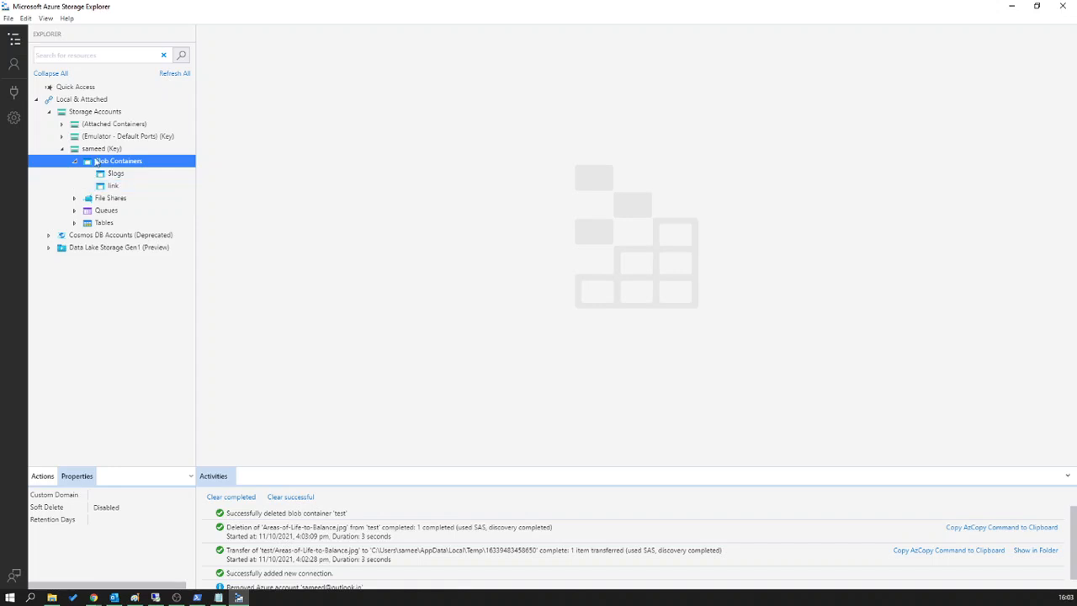
# Step: Show the storage account's key properties, check the Notepad notes, then go back to the portal
pyautogui.click(100, 152)
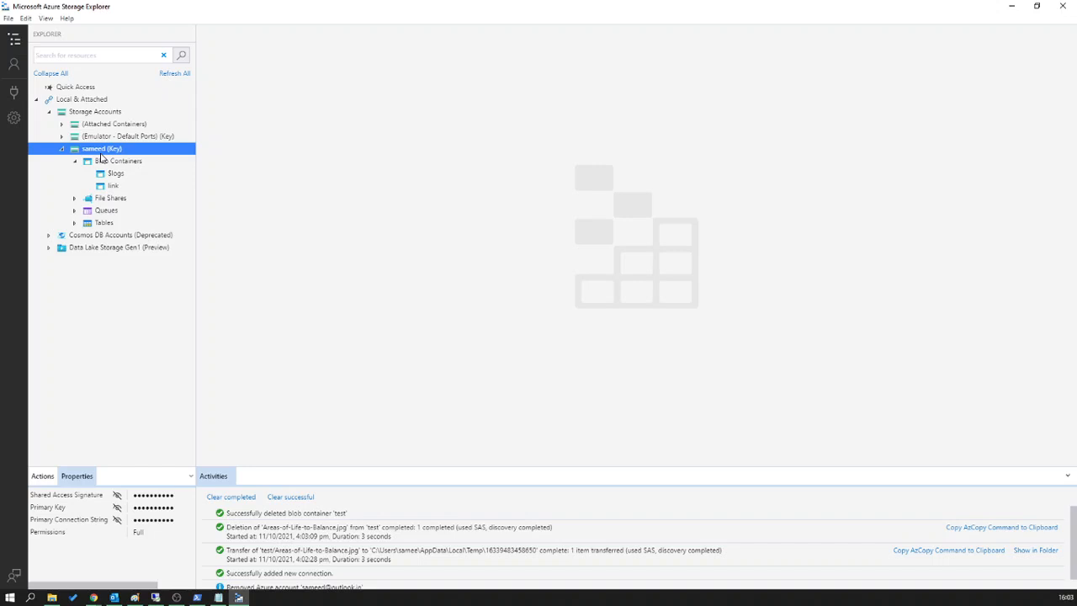
pyautogui.click(218, 597)
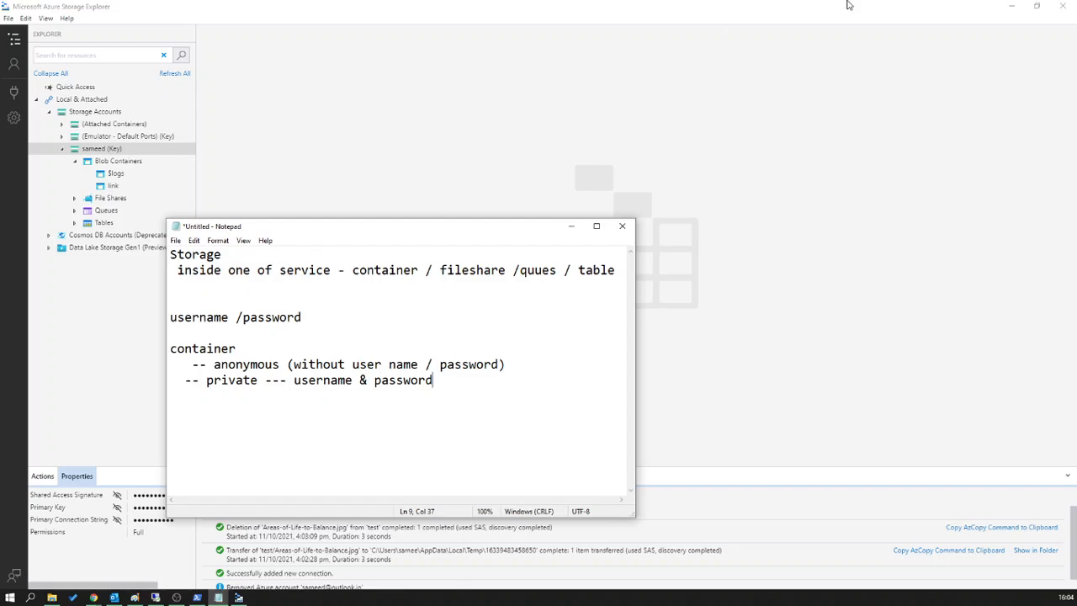
pyautogui.click(1011, 6)
pyautogui.click(735, 432)
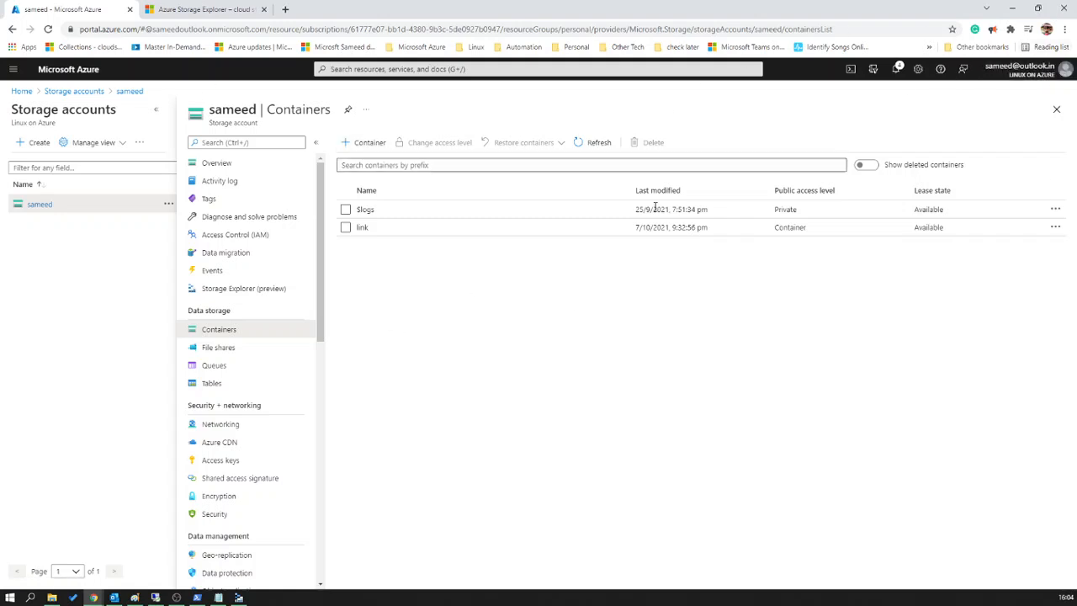
# Step: Open the sameed account's Access Control (IAM) page and choose Add role assignment
pyautogui.click(90, 91)
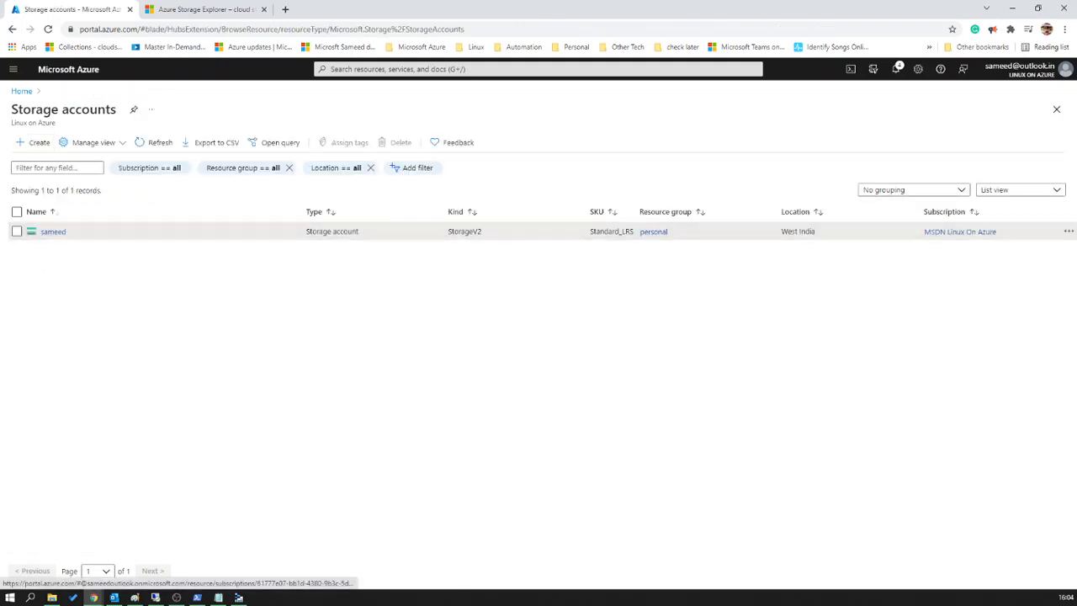
pyautogui.moveTo(97, 220)
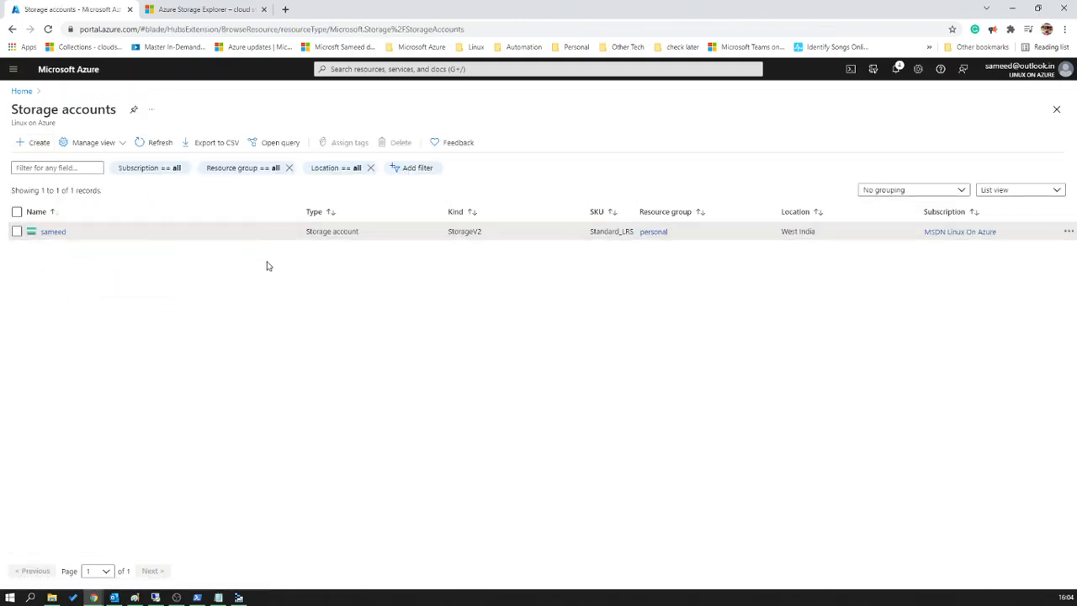
pyautogui.click(52, 232)
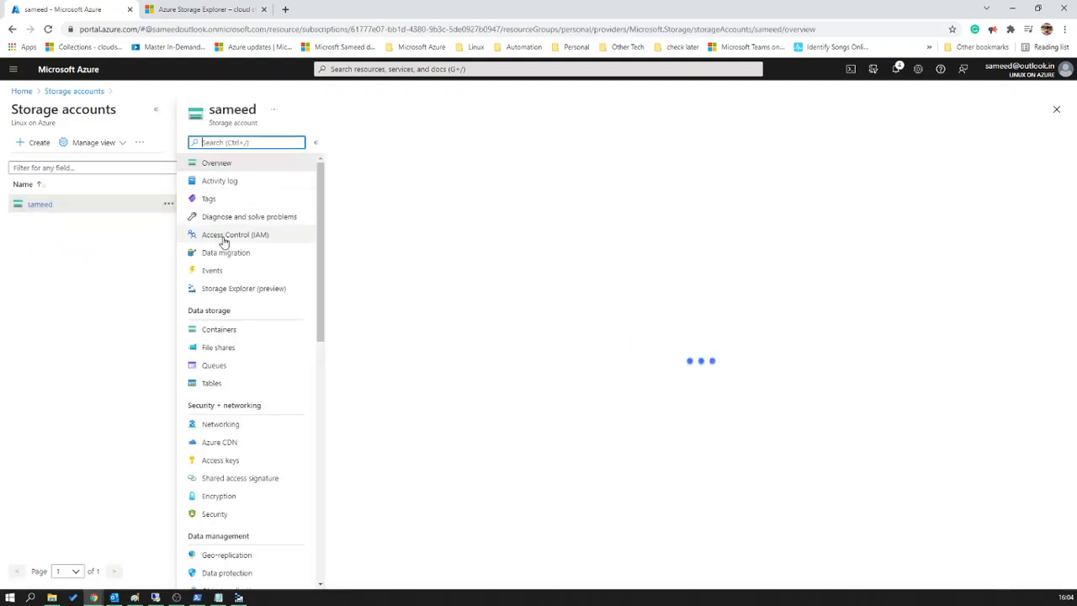
pyautogui.click(233, 242)
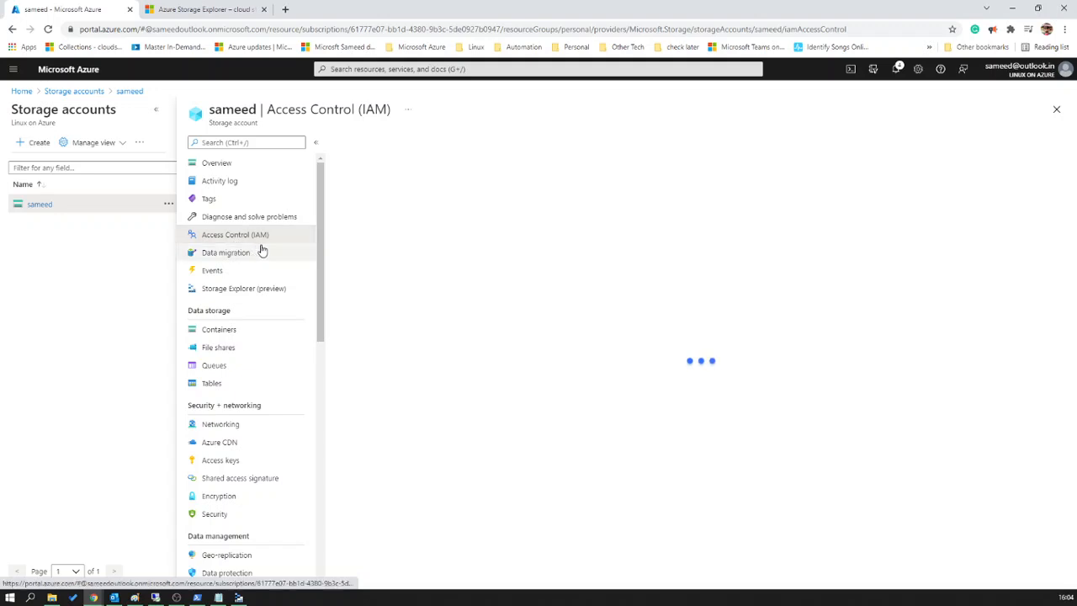
pyautogui.tripleClick(289, 108)
pyautogui.doubleClick(289, 109)
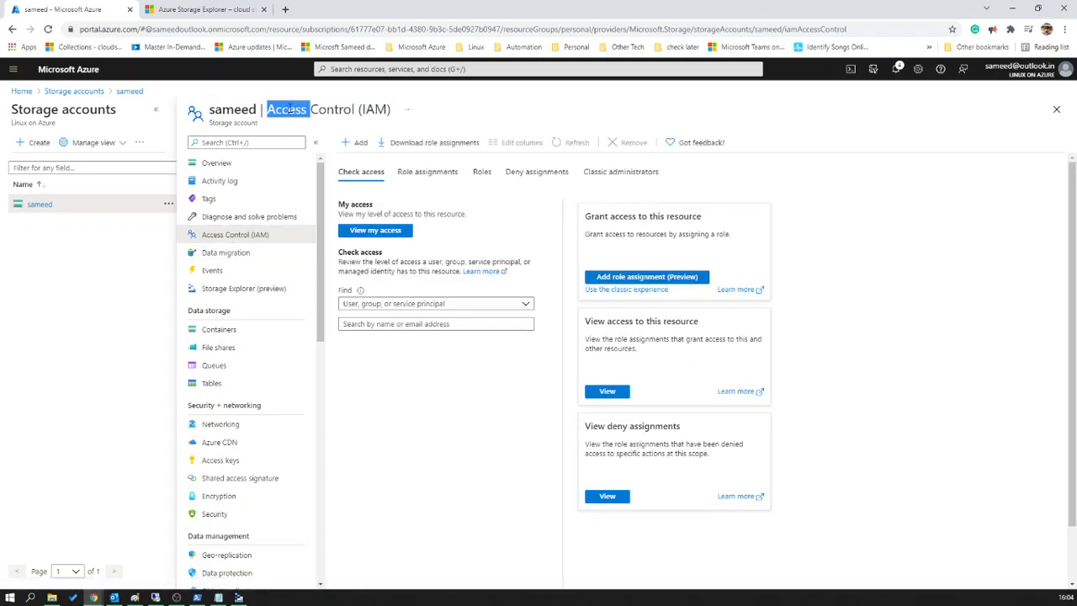
pyautogui.click(370, 149)
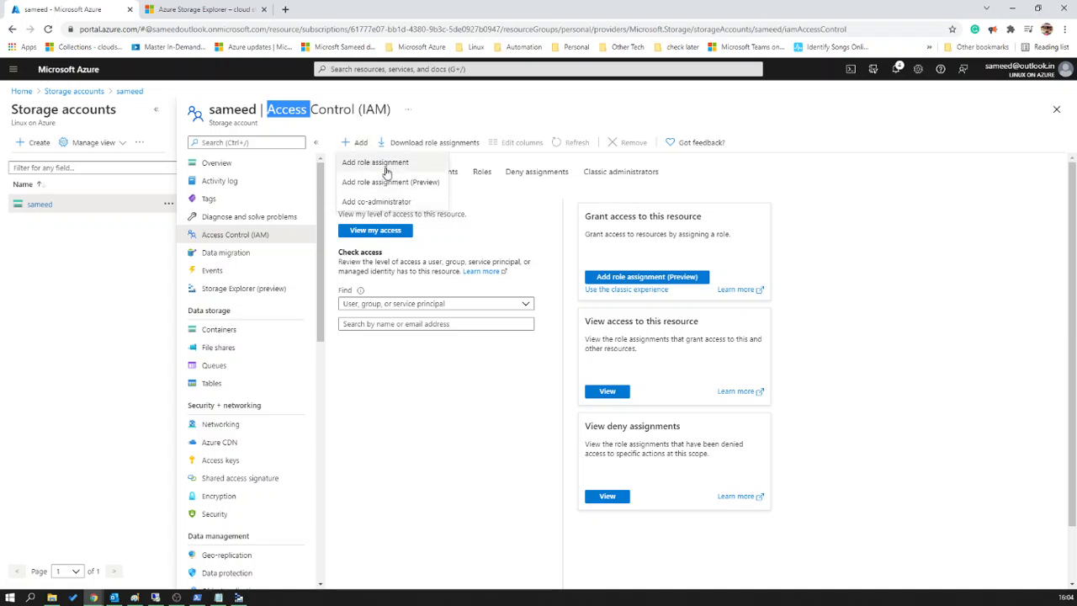
pyautogui.click(386, 170)
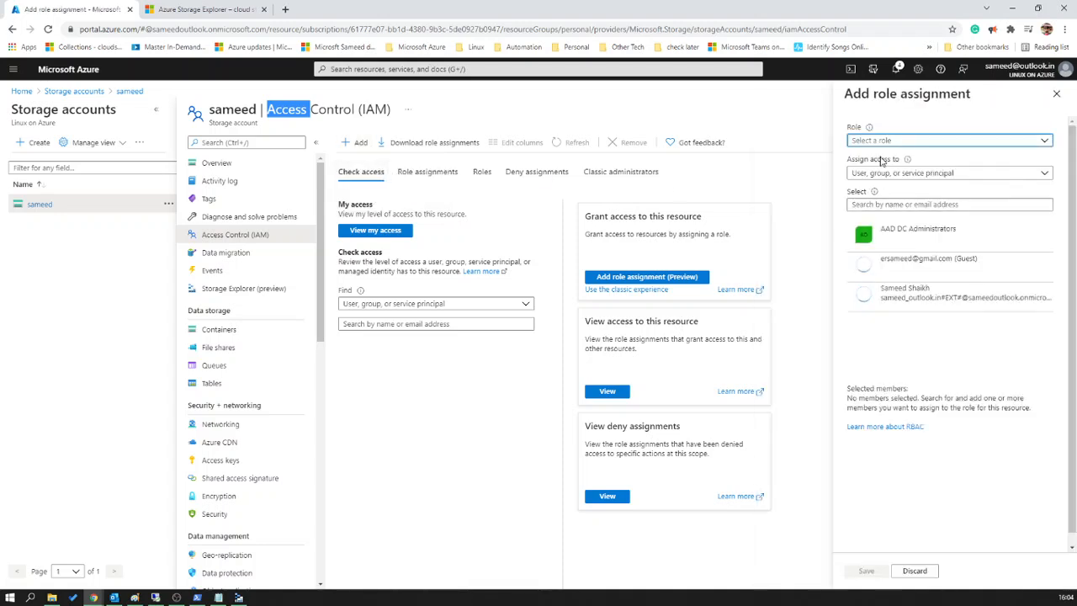
# Step: Choose the Reader role, select the guest user by e-mail, then discard the assignment
pyautogui.click(883, 141)
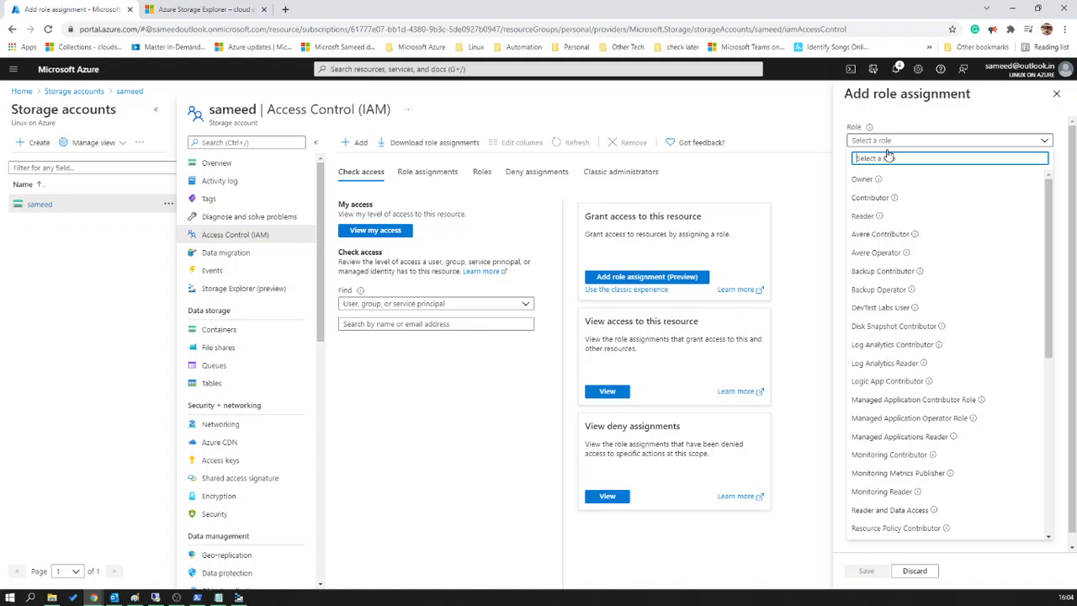
pyautogui.click(893, 220)
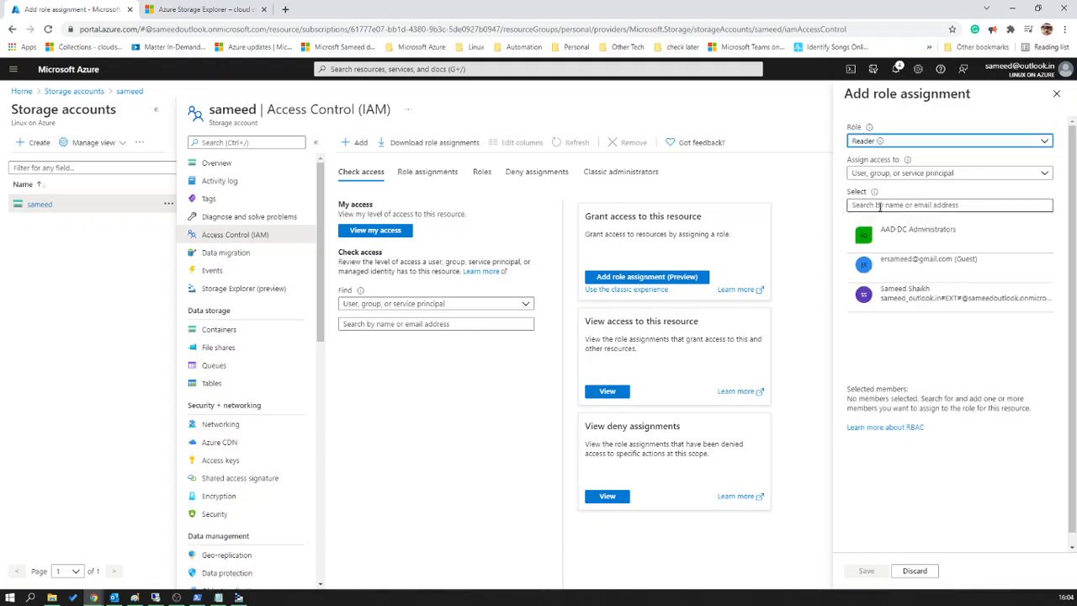
pyautogui.click(880, 206)
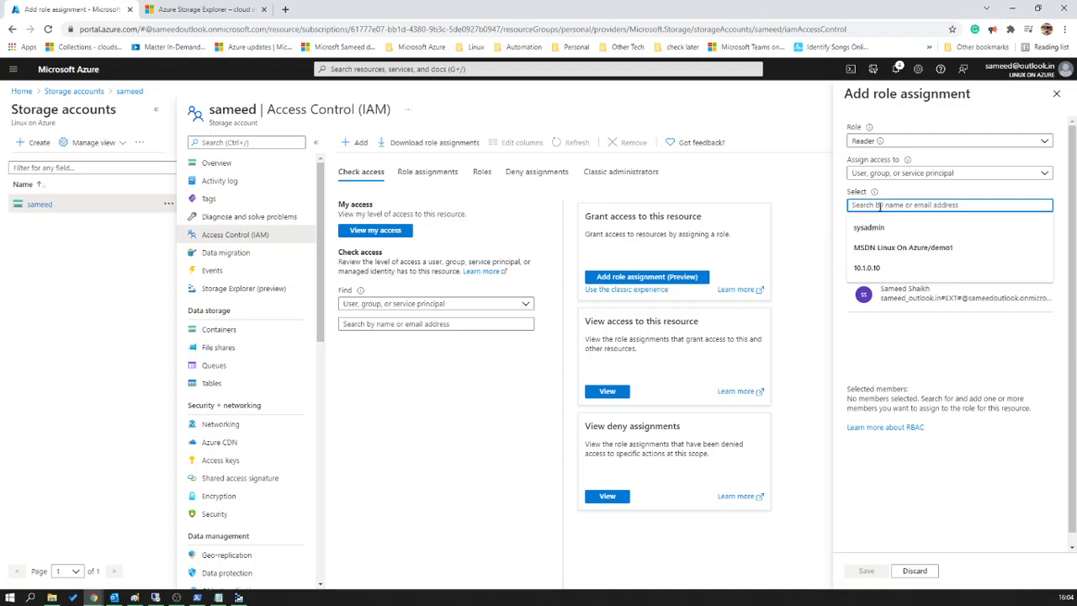
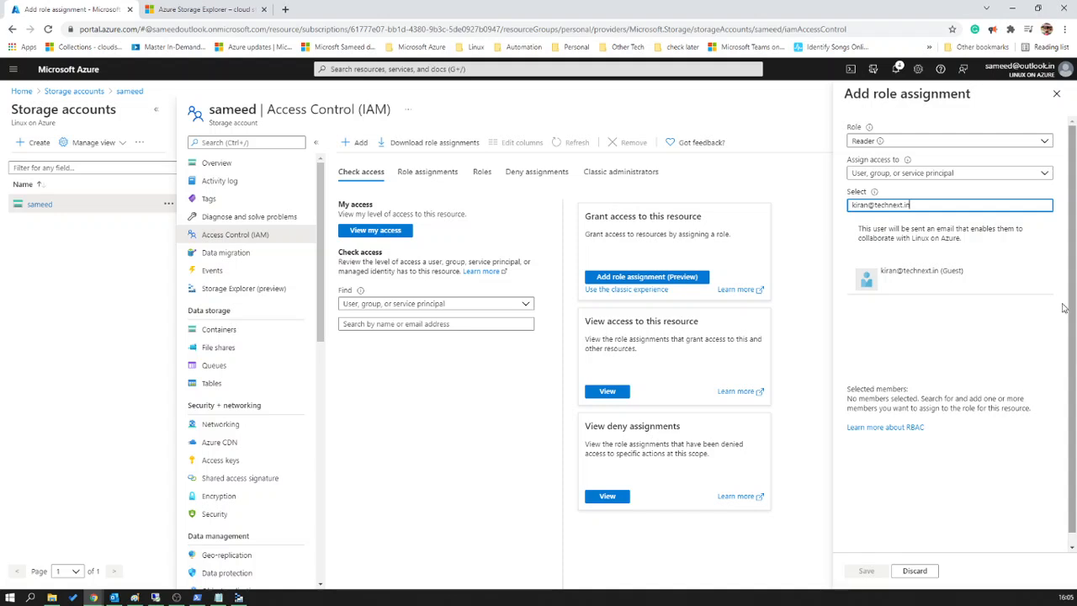
pyautogui.click(934, 284)
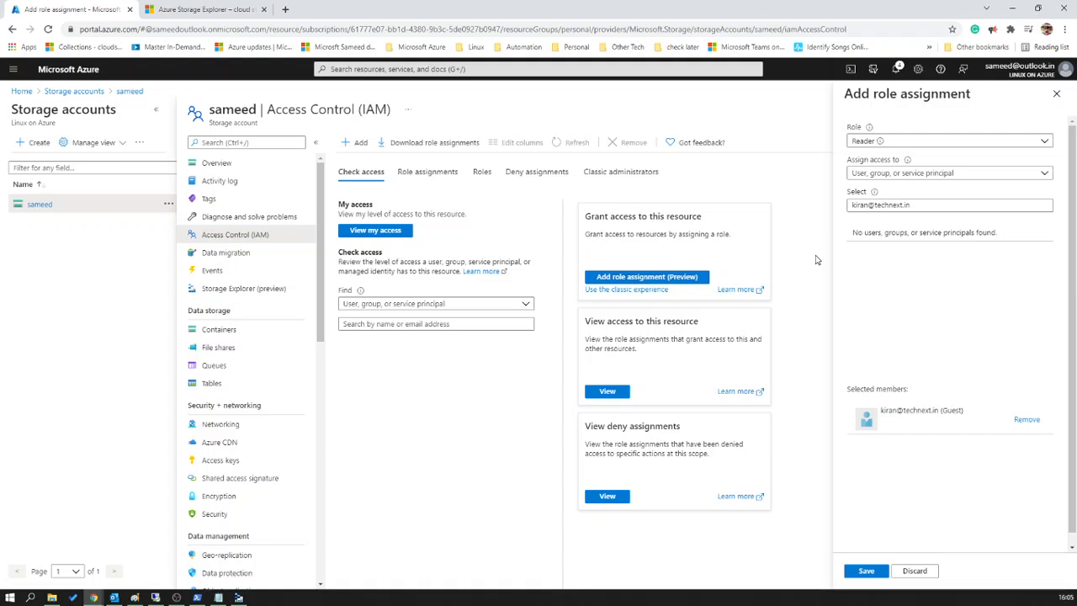
pyautogui.click(1056, 93)
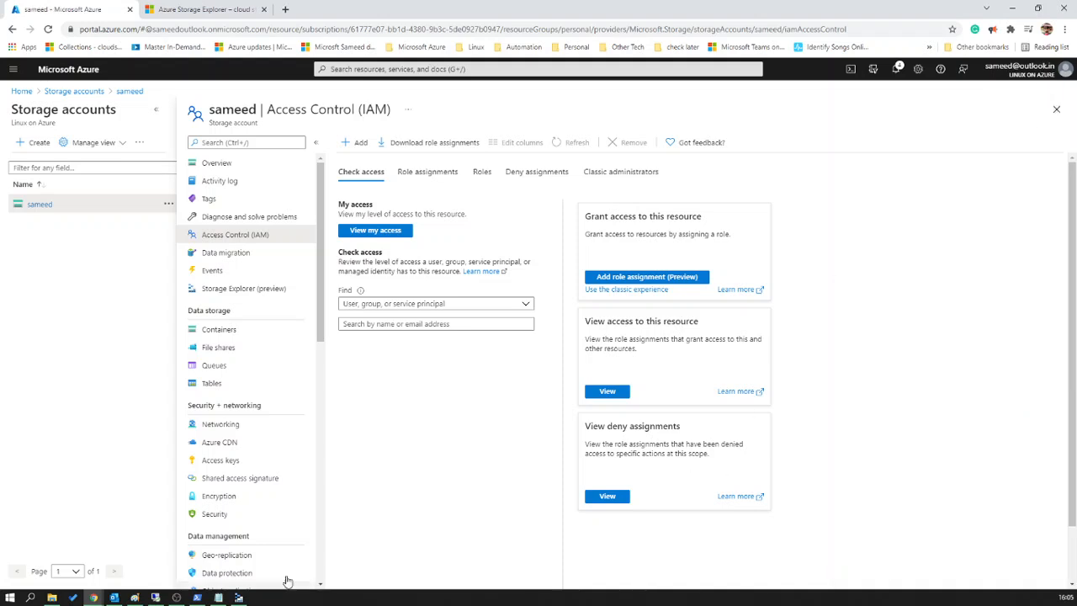
# Step: Navigate via Home to Storage accounts, open sameed, then close it to return to the list
pyautogui.click(220, 164)
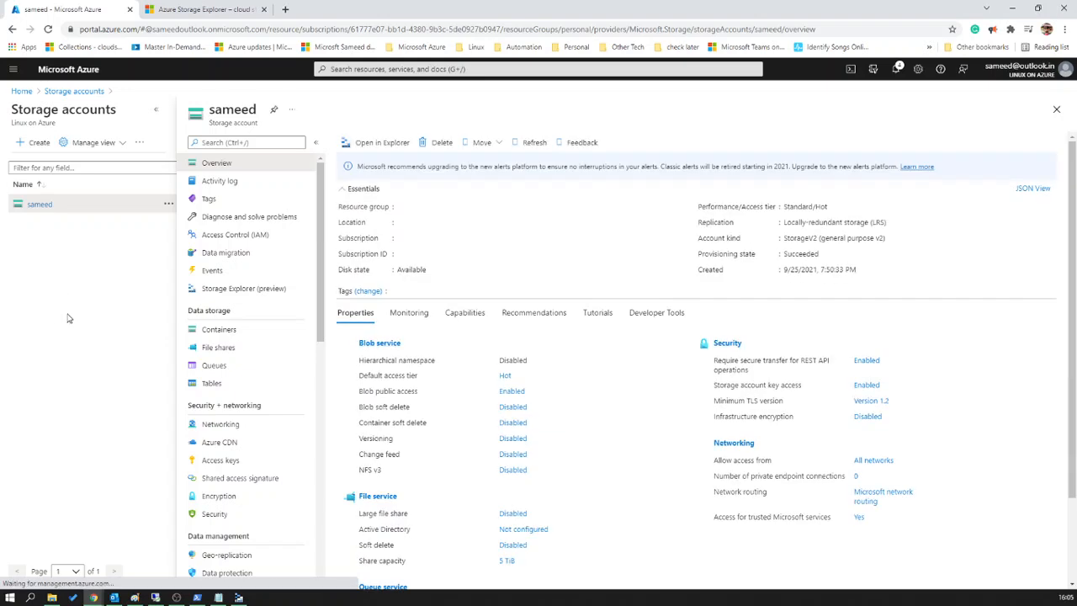
pyautogui.click(71, 90)
pyautogui.click(22, 92)
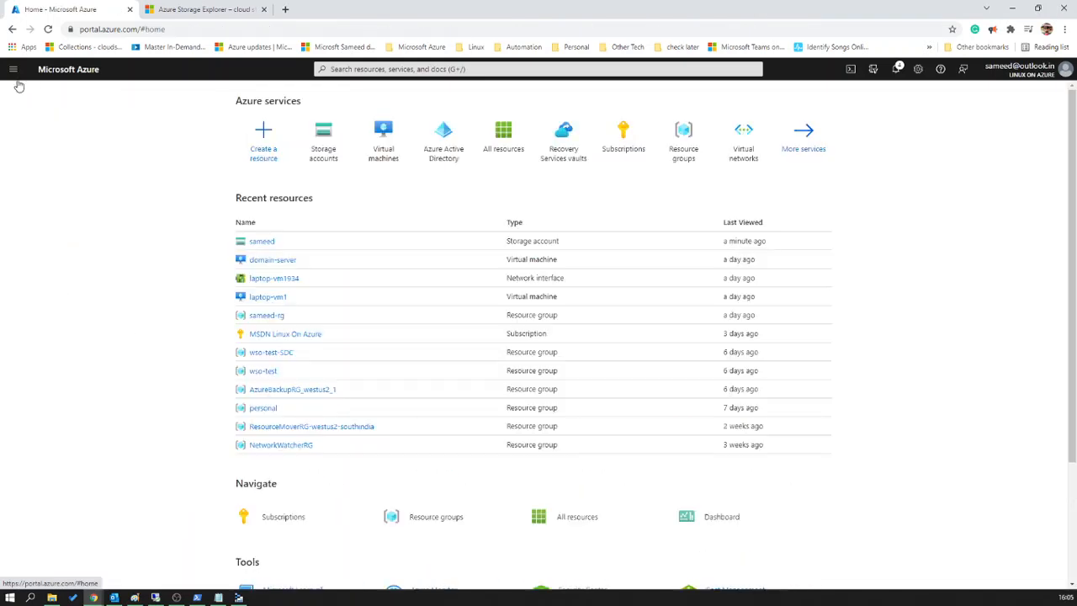
pyautogui.click(12, 69)
pyautogui.click(195, 236)
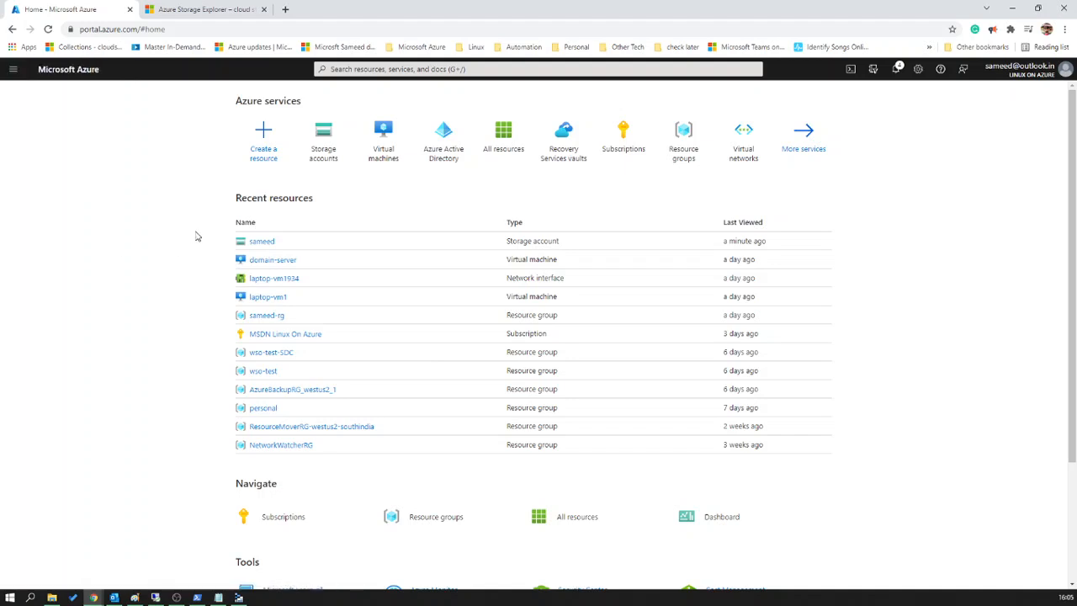
pyautogui.click(323, 141)
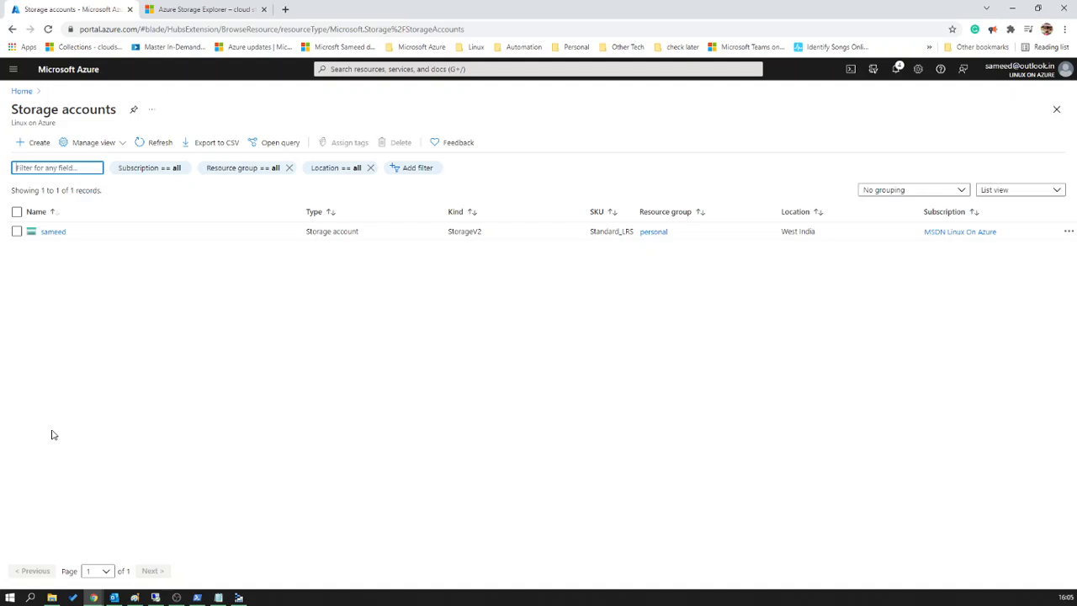
pyautogui.click(53, 238)
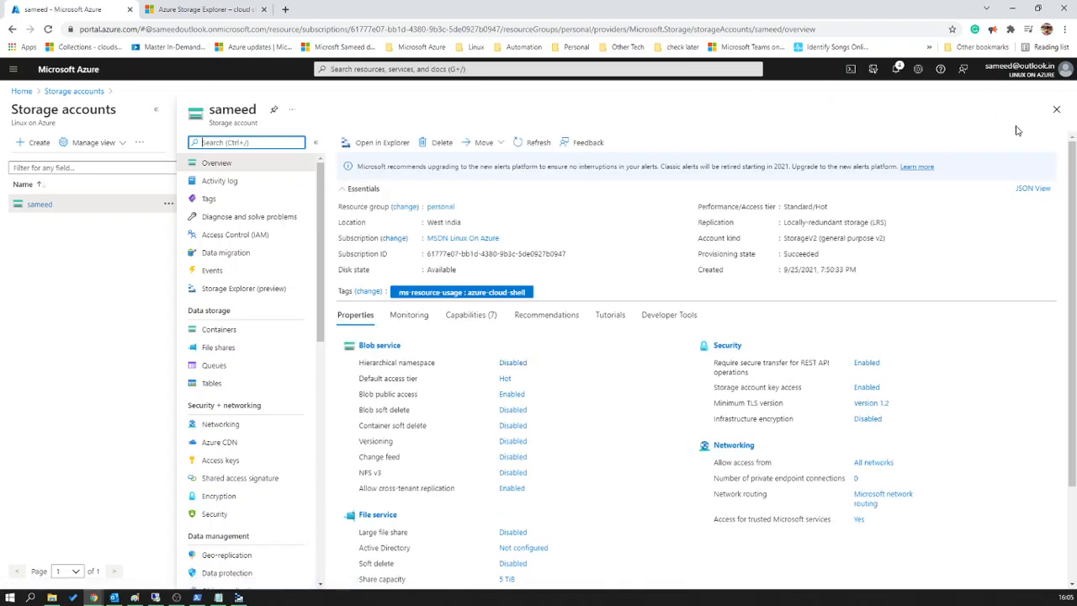
pyautogui.click(1057, 110)
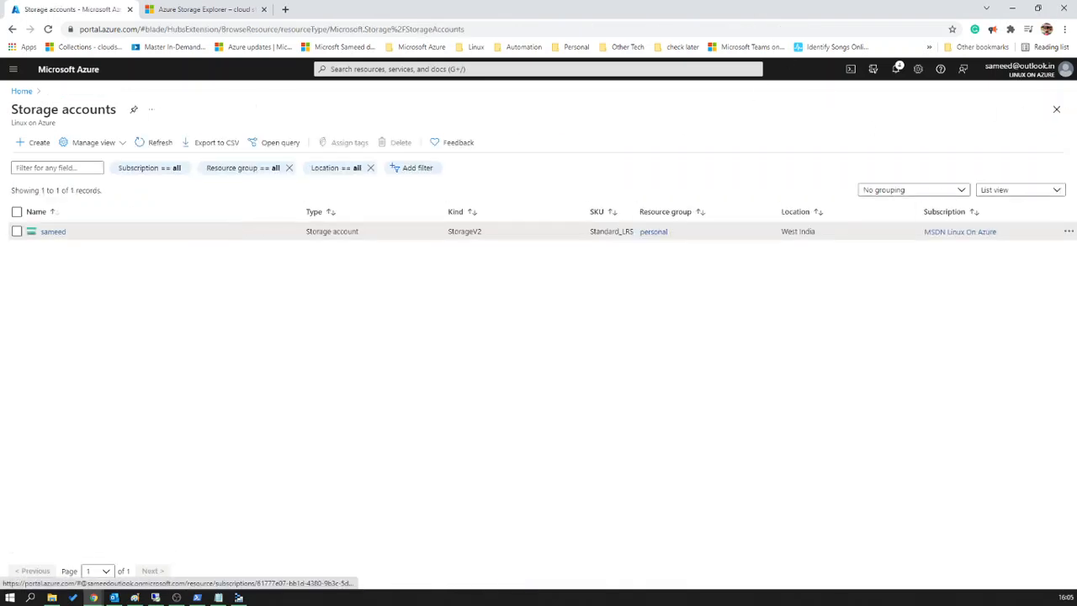
# Step: Set up storage account classesdemo in resource group wso-test and run Review + create validation
pyautogui.click(34, 150)
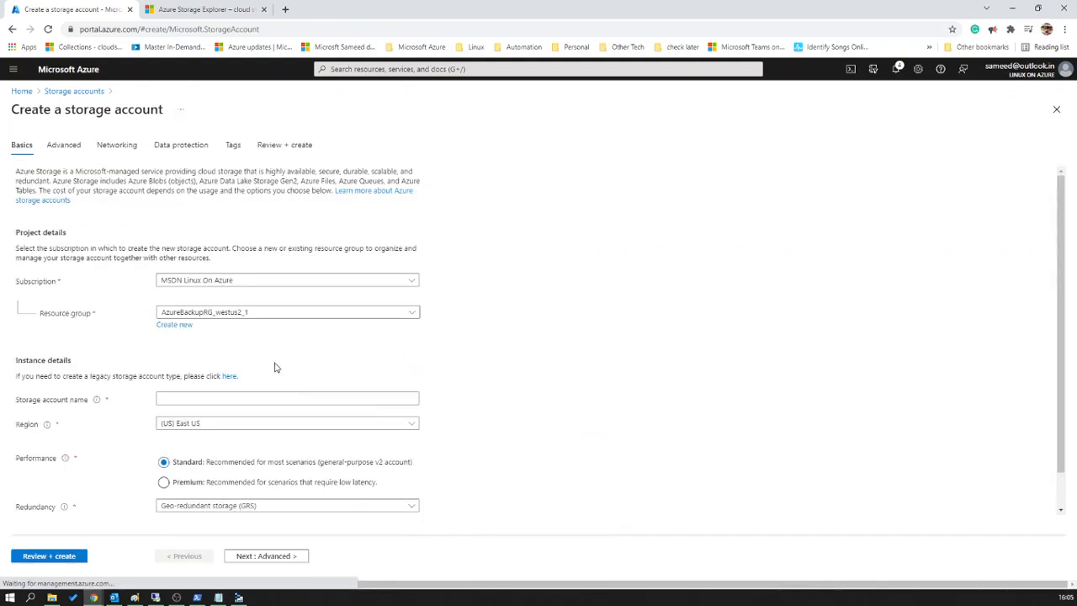
pyautogui.click(272, 315)
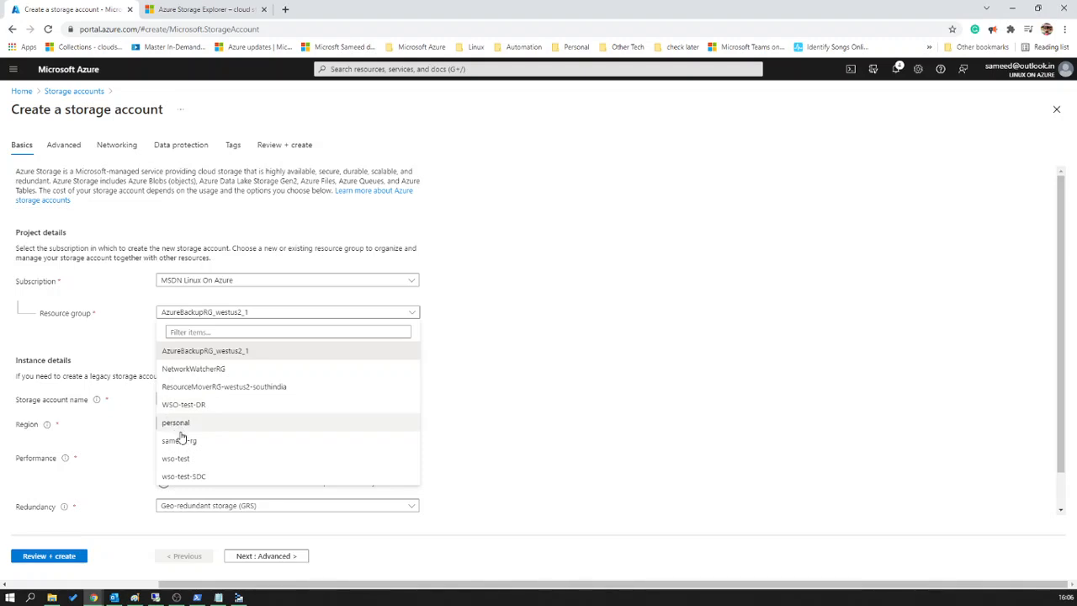
pyautogui.click(193, 460)
pyautogui.click(171, 395)
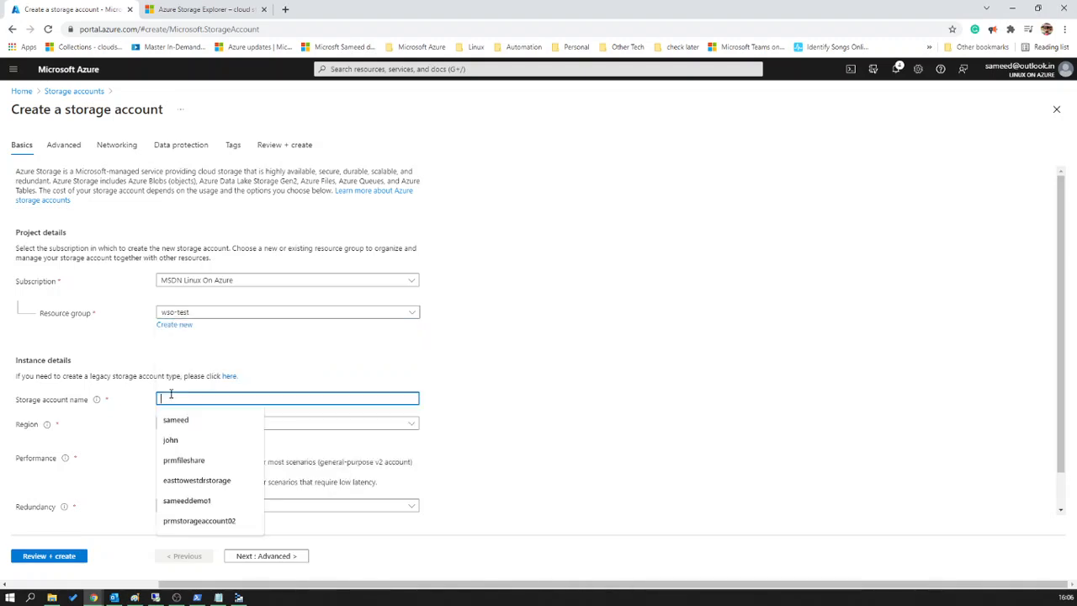
pyautogui.write('cla')
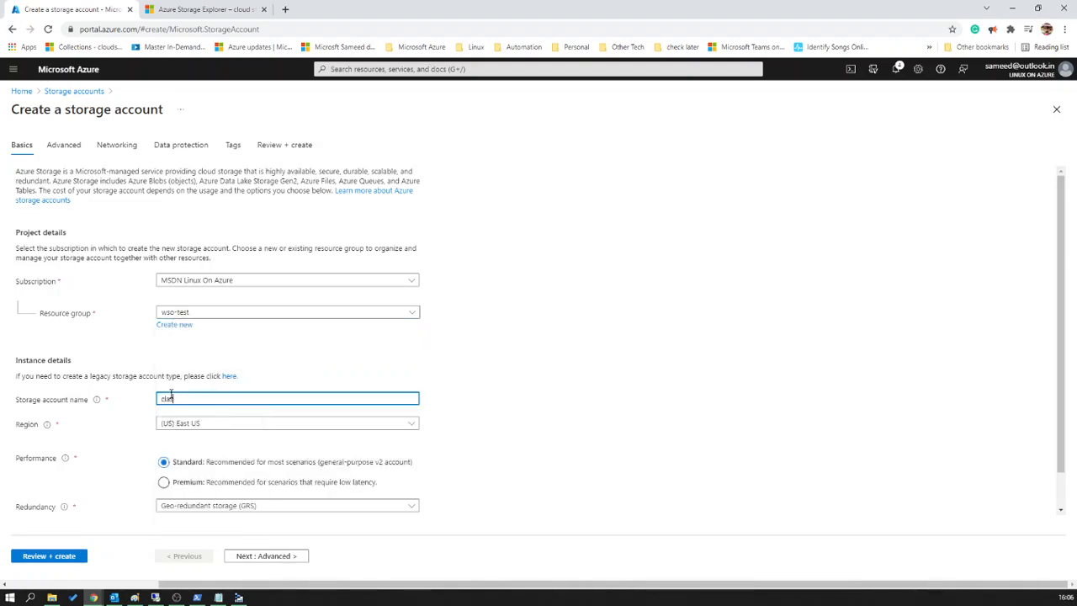
pyautogui.write('ssesdemo')
pyautogui.click(39, 559)
pyautogui.click(35, 559)
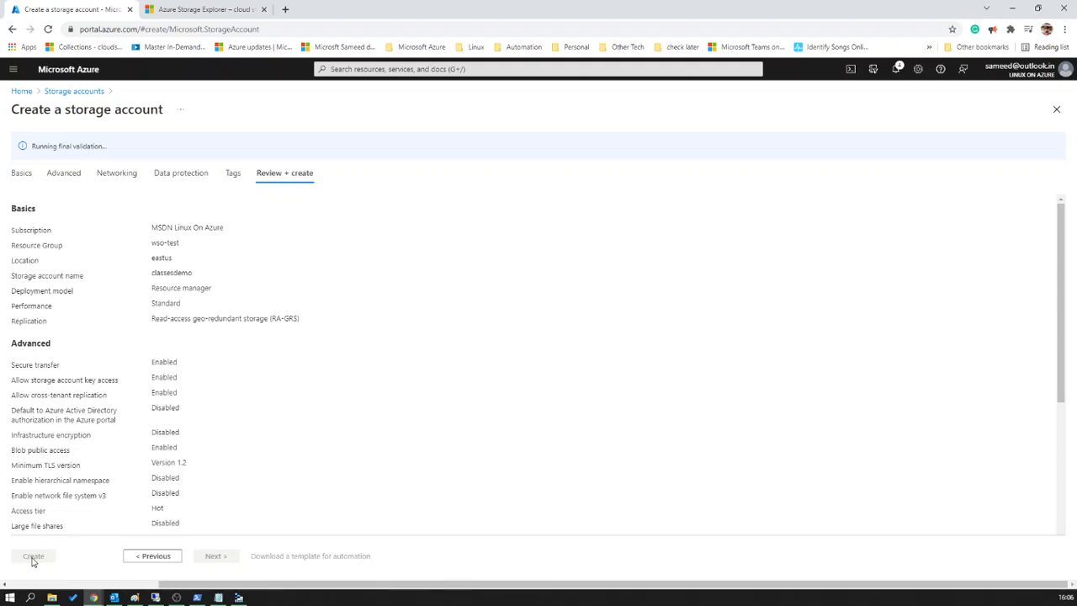
# Step: Create the classesdemo storage account, then go back to the portal Home page
pyautogui.click(37, 562)
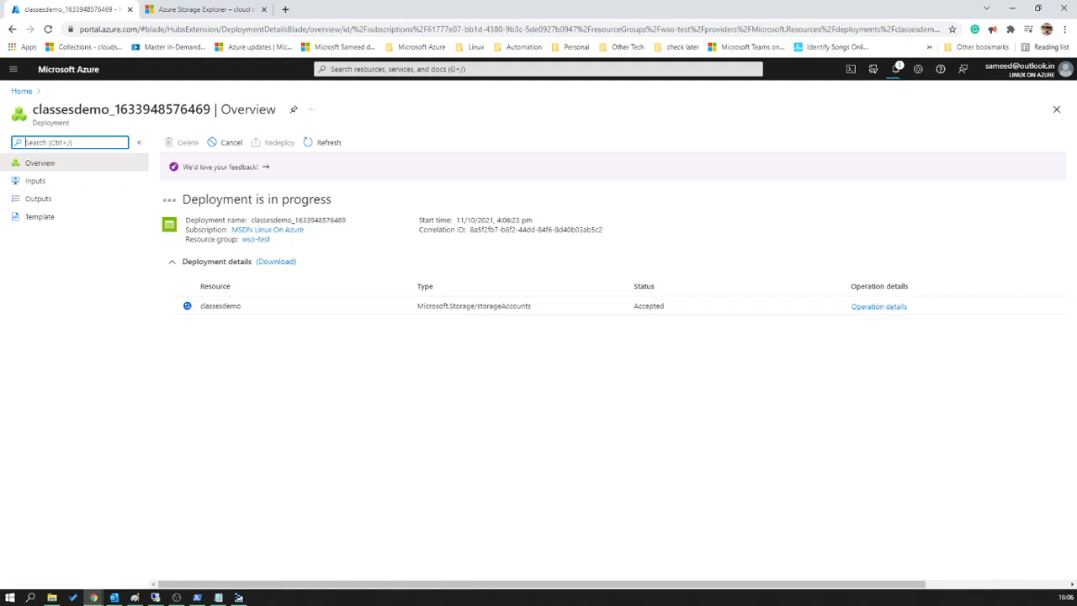
pyautogui.click(216, 395)
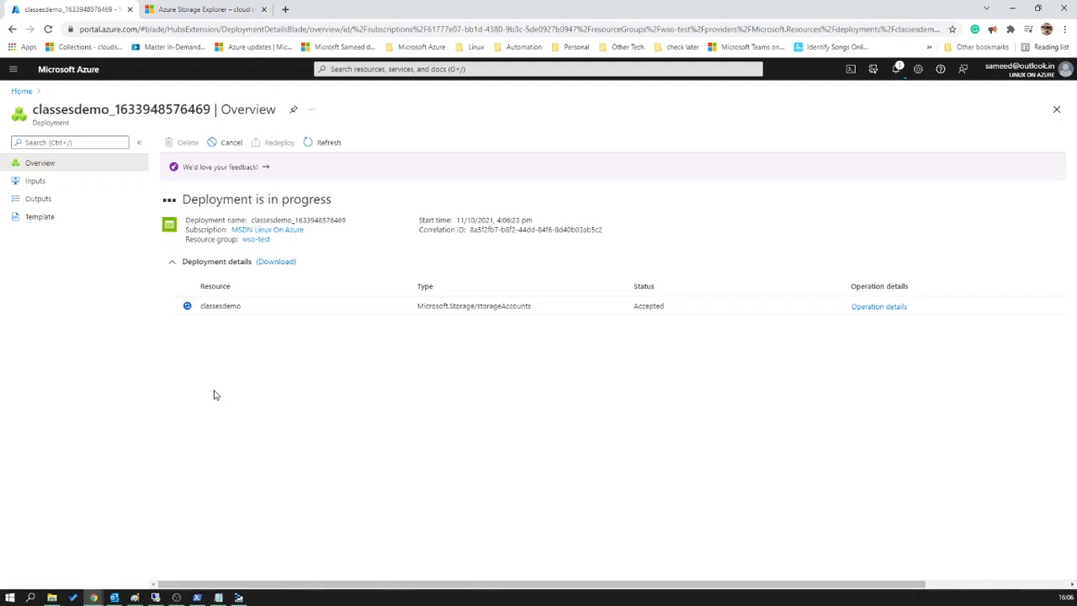
pyautogui.click(22, 91)
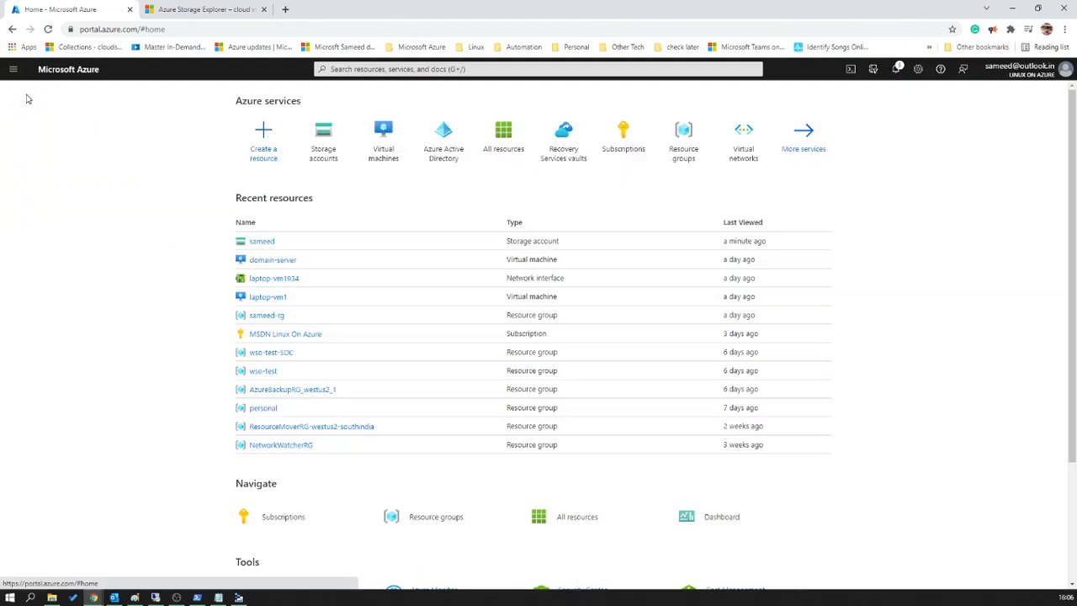
# Step: Confirm the classesdemo deployment succeeded and refresh Storage accounts until it appears beside sameed
pyautogui.click(324, 152)
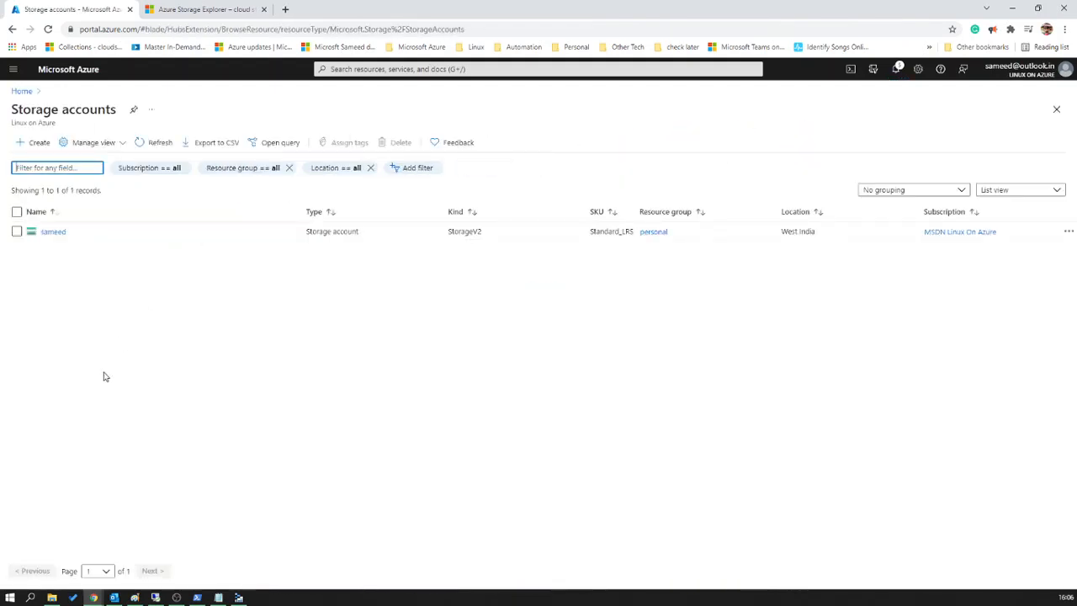
pyautogui.click(153, 148)
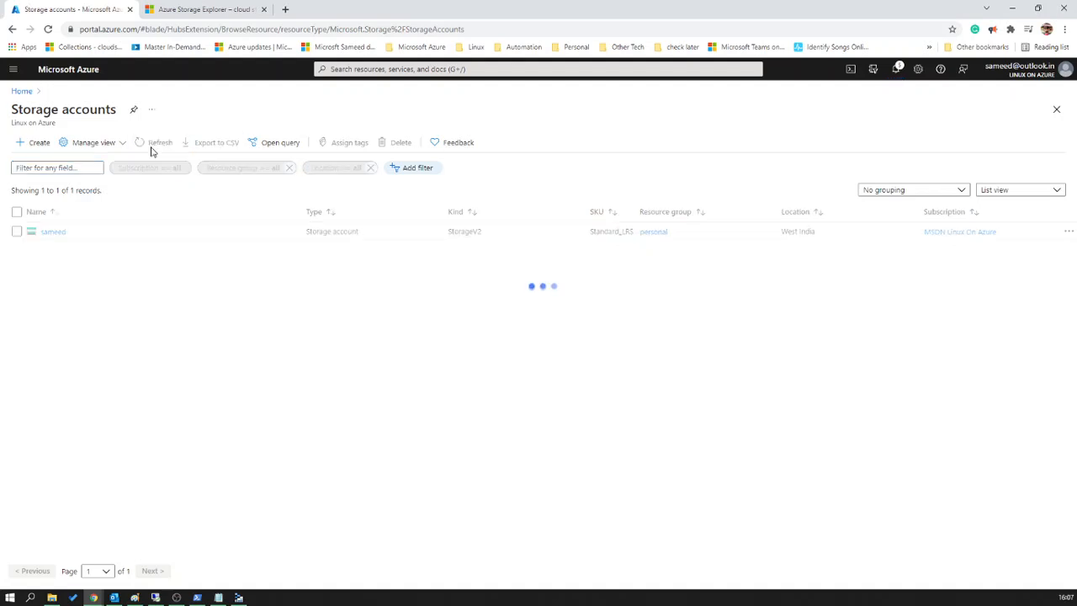
pyautogui.click(893, 78)
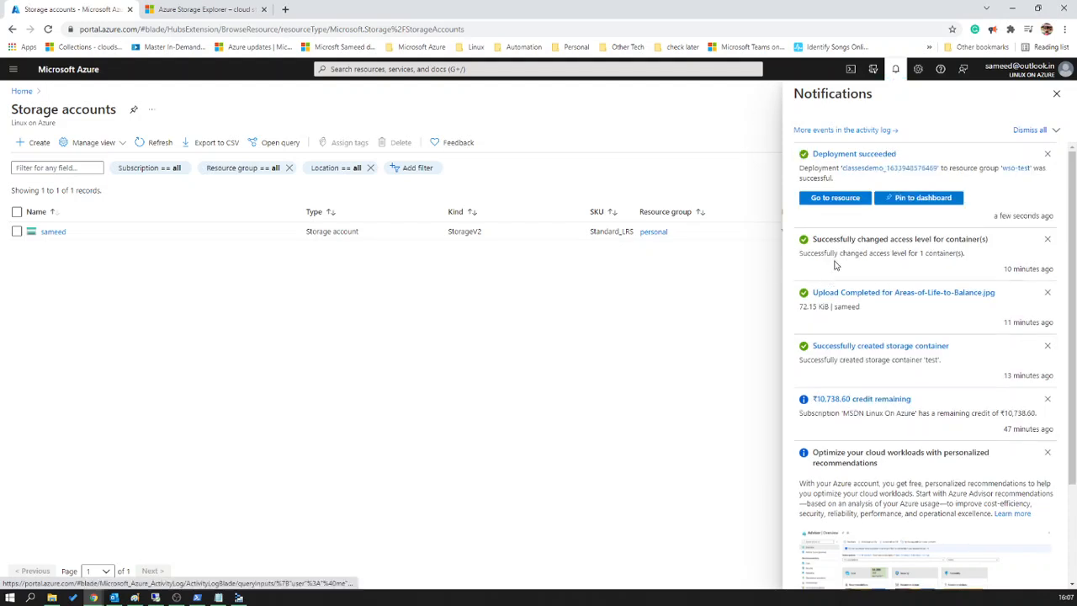
pyautogui.click(160, 143)
pyautogui.click(159, 143)
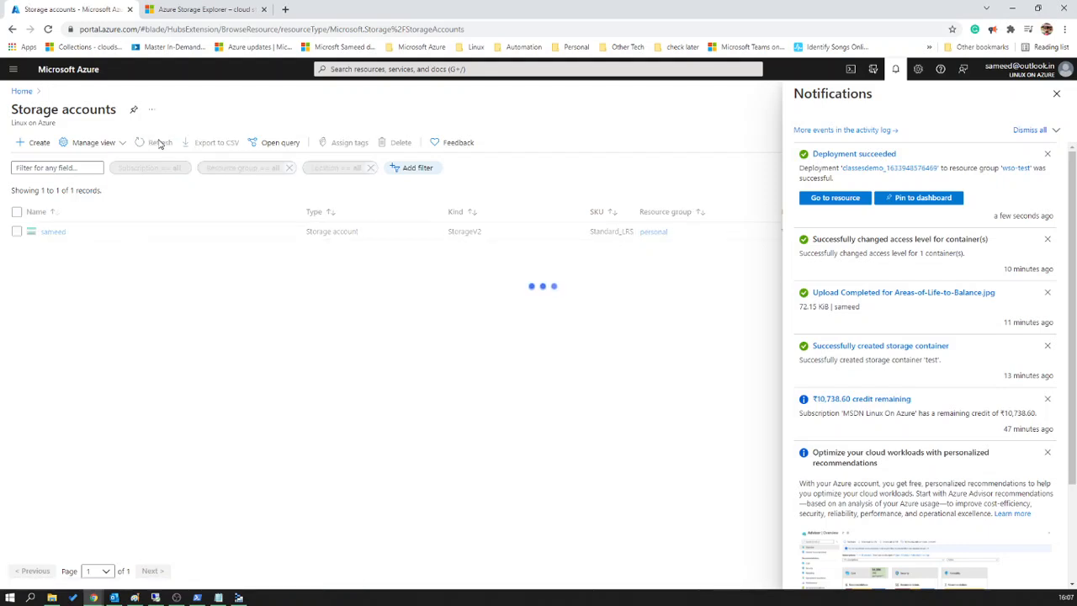
pyautogui.click(48, 31)
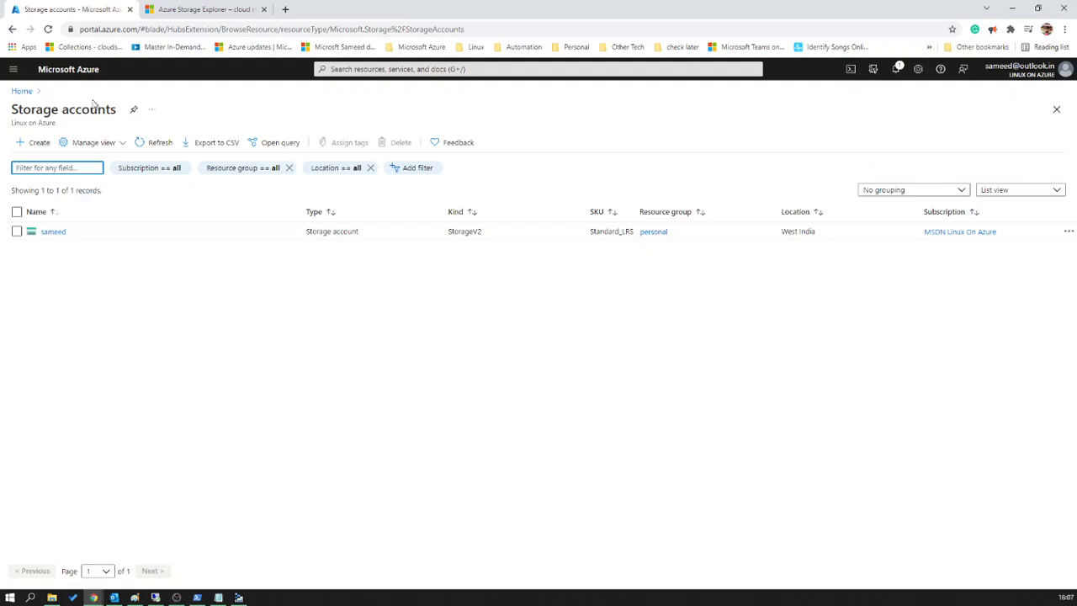
pyautogui.click(156, 142)
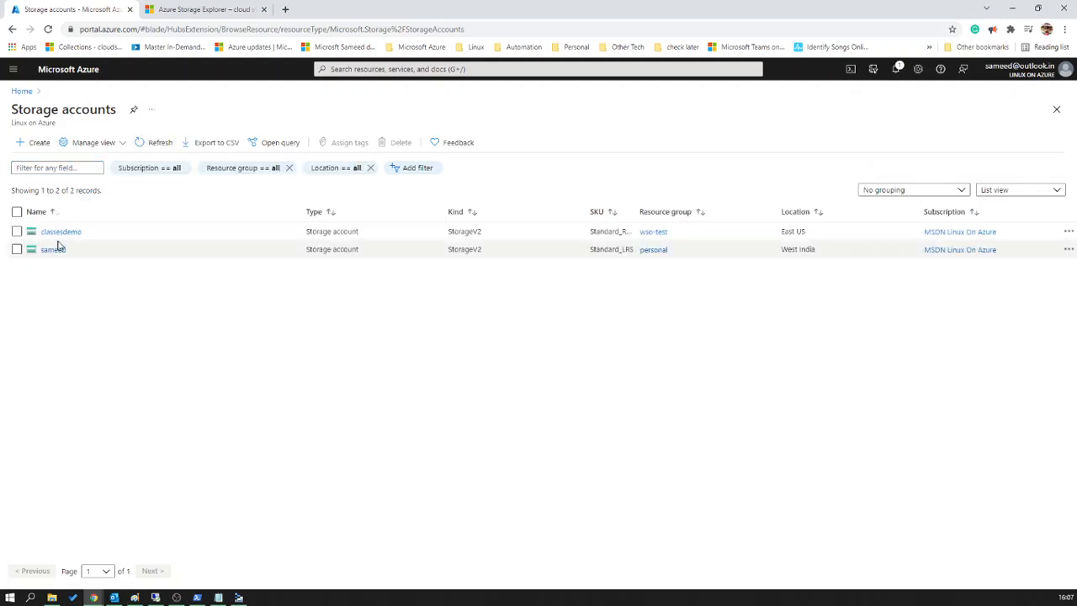
# Step: Open the classesdemo account's Access keys page and reveal the keys
pyautogui.click(59, 235)
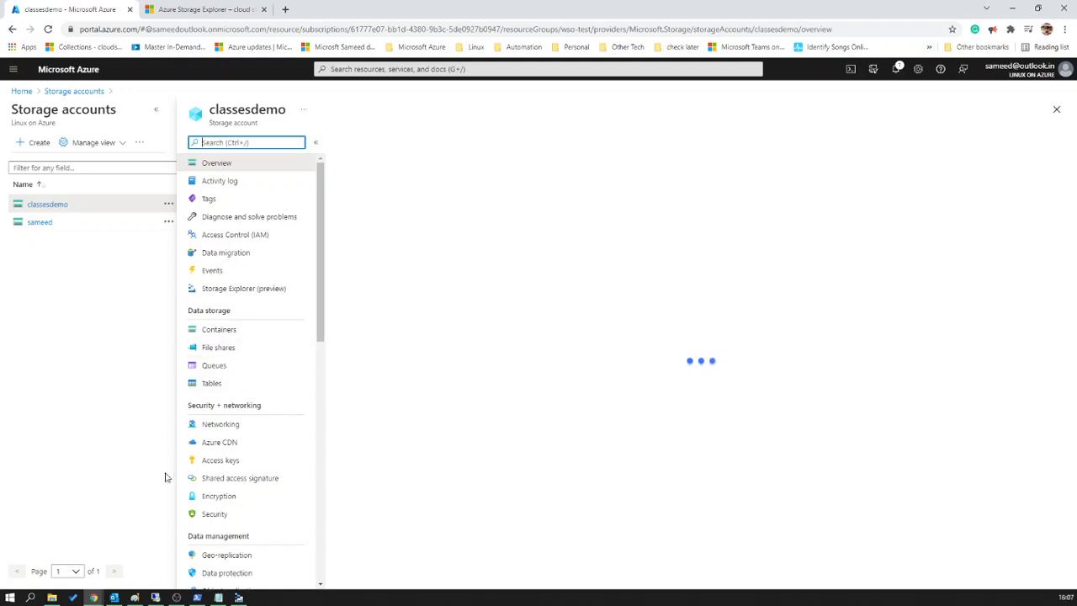
pyautogui.click(217, 460)
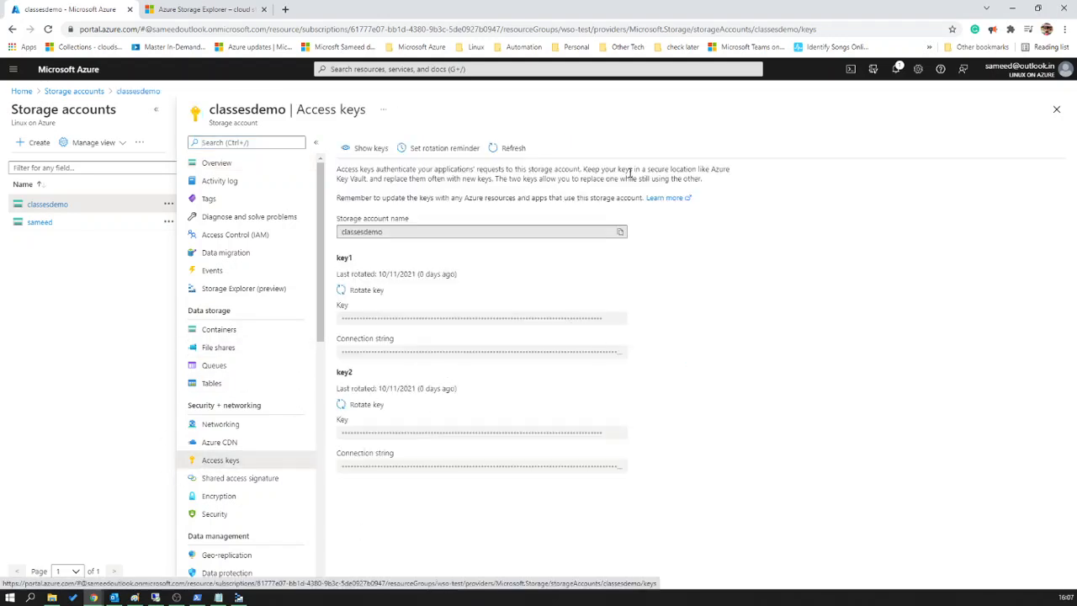
pyautogui.click(365, 147)
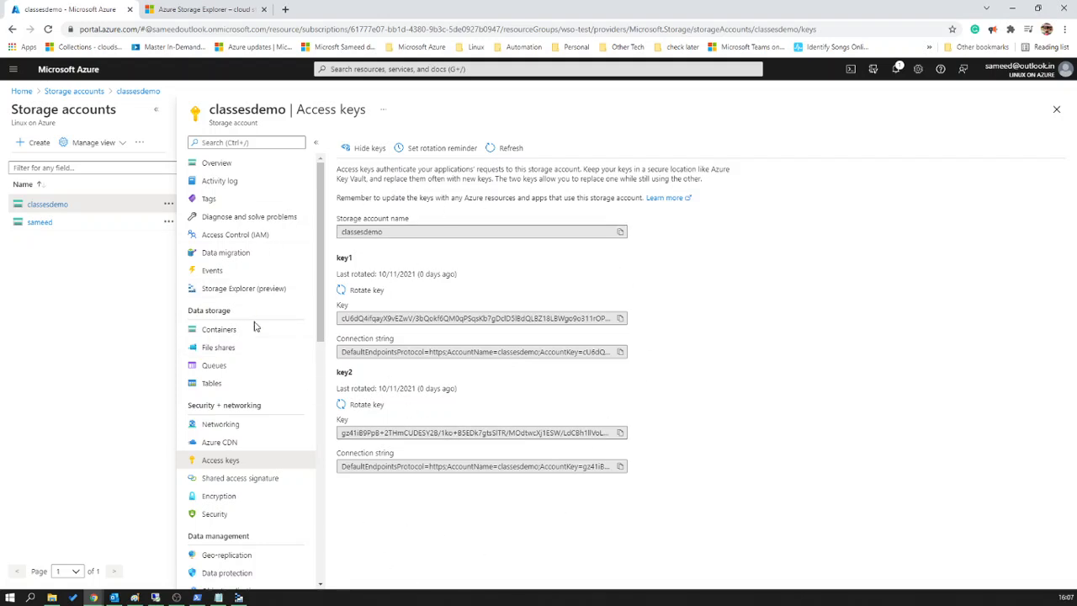
# Step: Copy the storage account name classesdemo and switch to Storage Explorer
pyautogui.doubleClick(361, 230)
pyautogui.rightClick(361, 231)
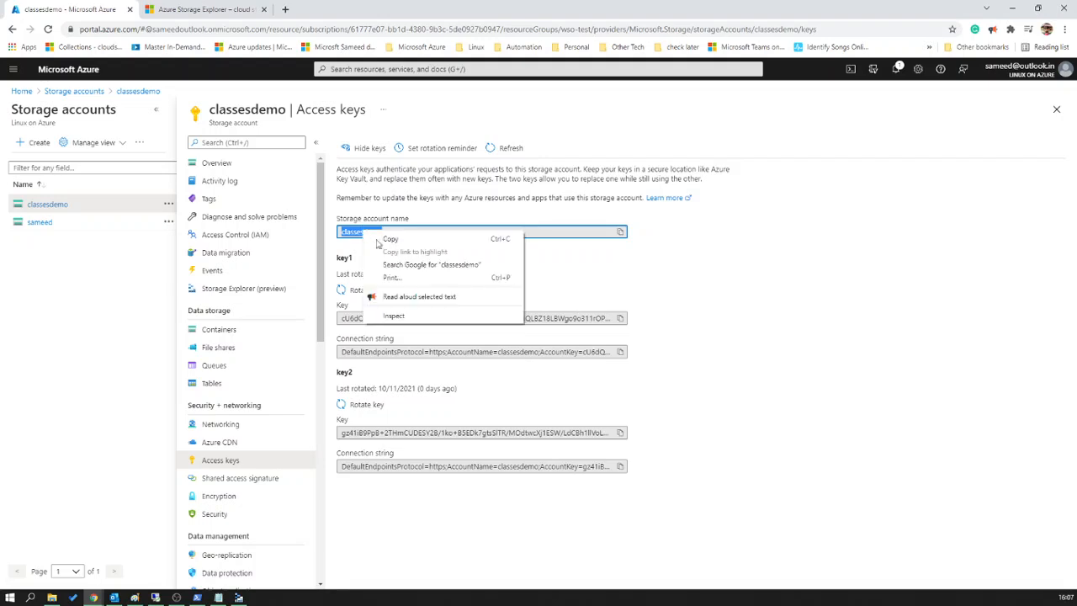
pyautogui.click(396, 246)
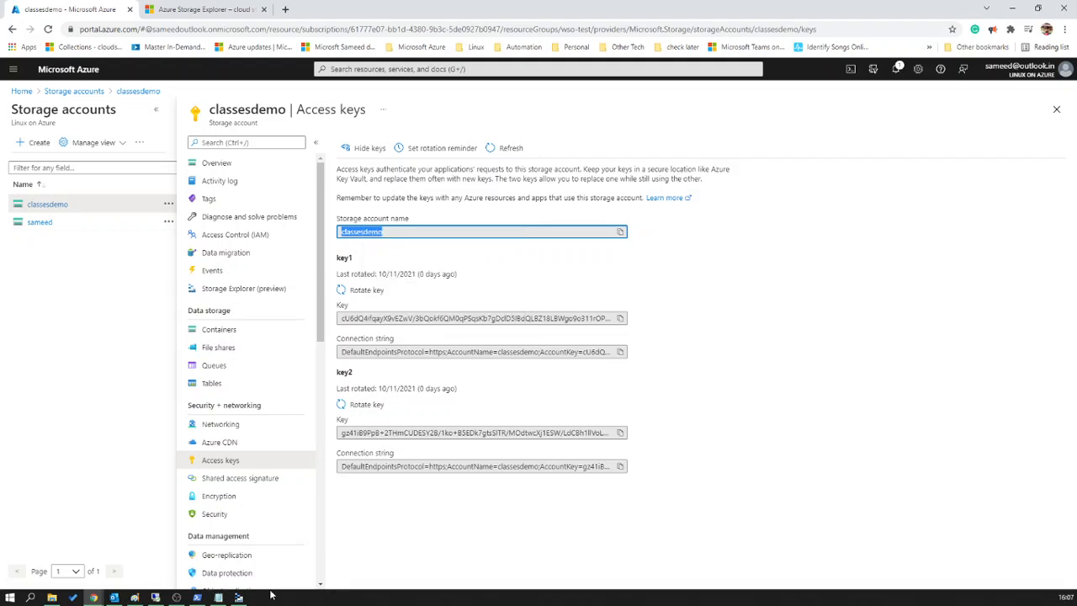
pyautogui.click(239, 597)
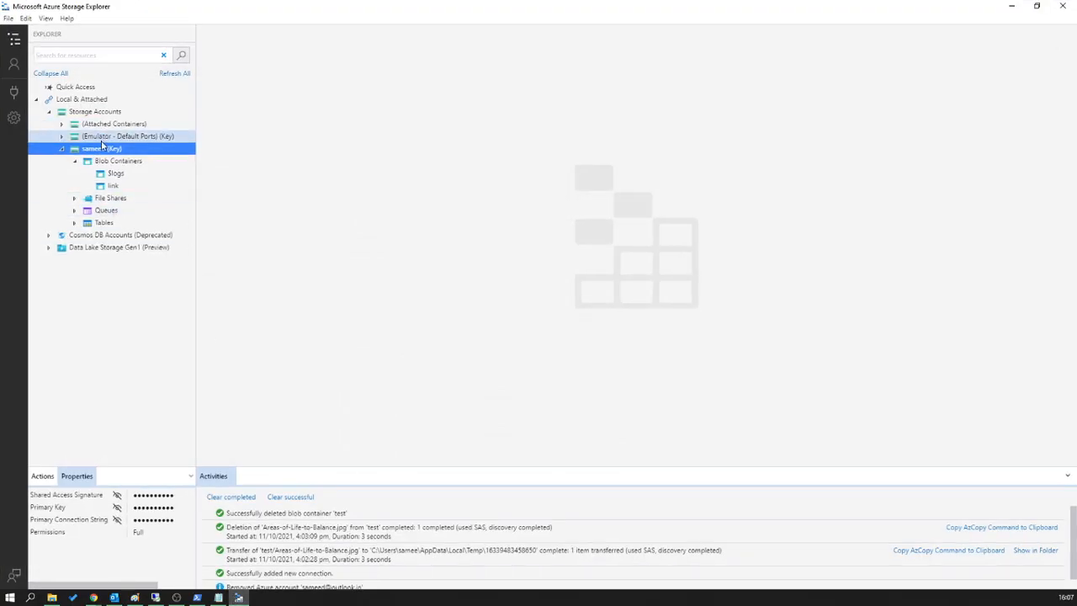
# Step: Start an account name and key connection, pasting classesdemo as account and display name
pyautogui.rightClick(102, 112)
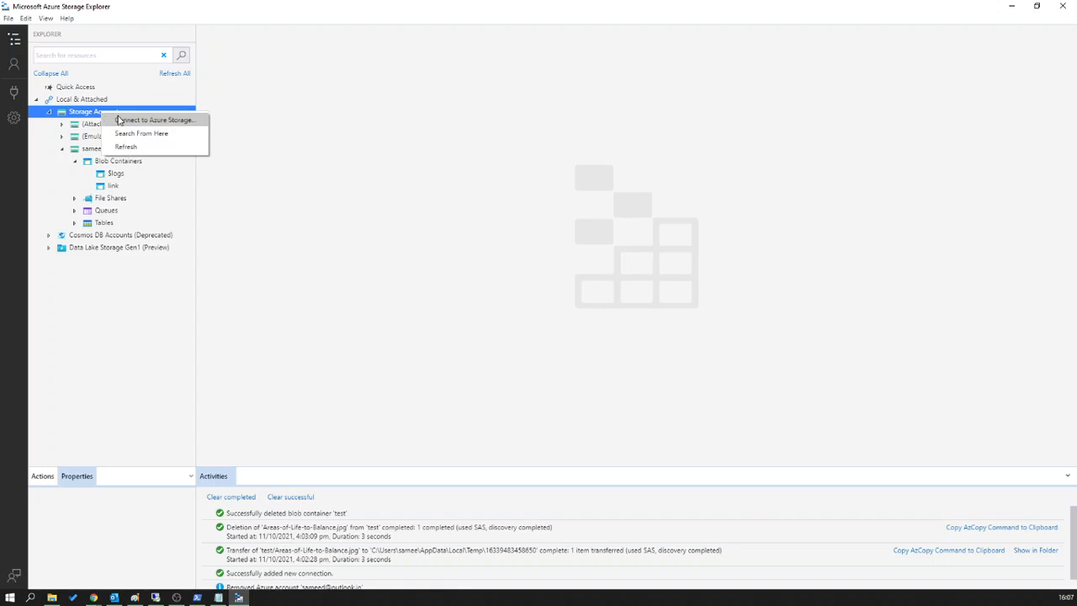
pyautogui.click(119, 121)
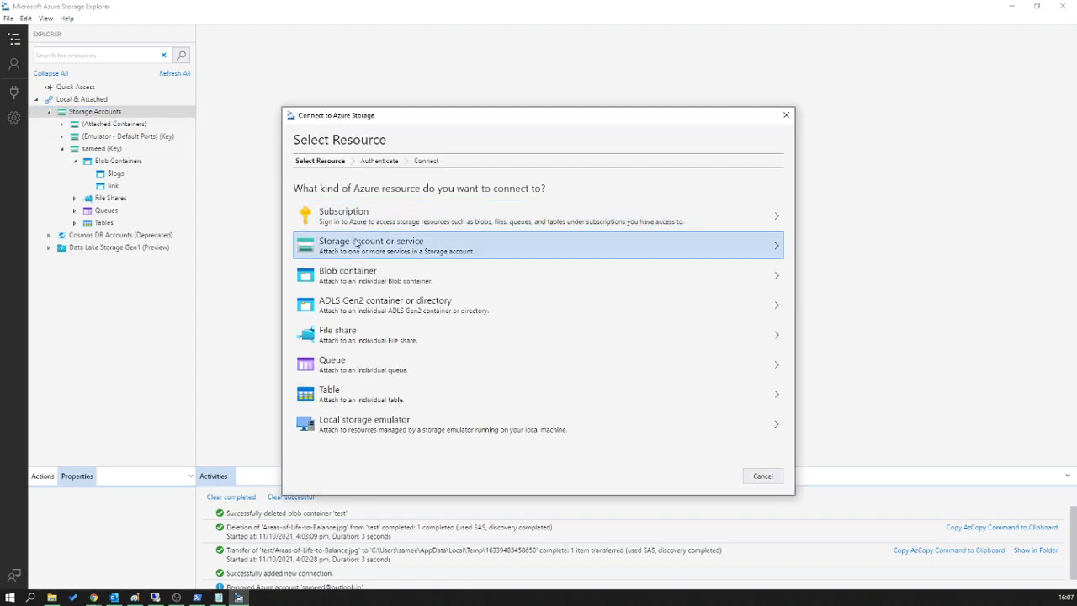
pyautogui.click(356, 244)
pyautogui.click(323, 235)
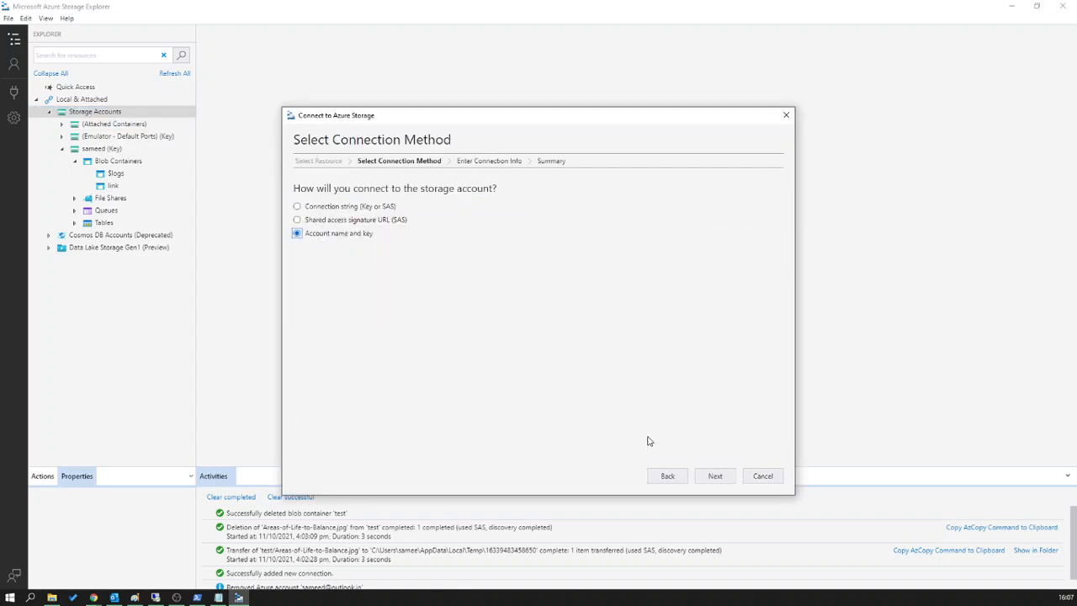
pyautogui.click(710, 473)
pyautogui.click(363, 232)
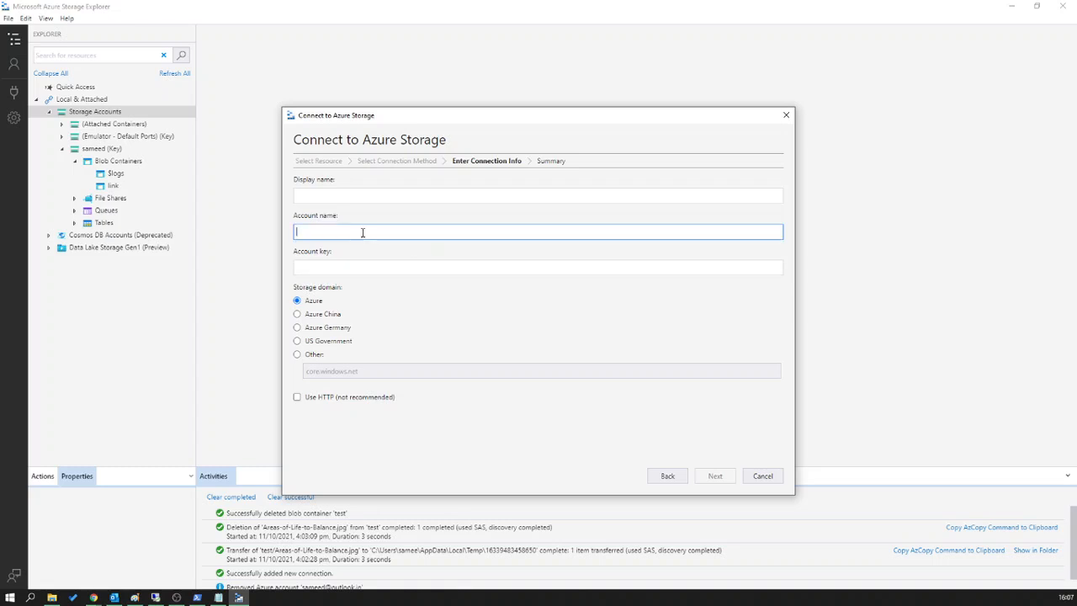
pyautogui.hotkey('ctrl', 'v')
pyautogui.click(341, 196)
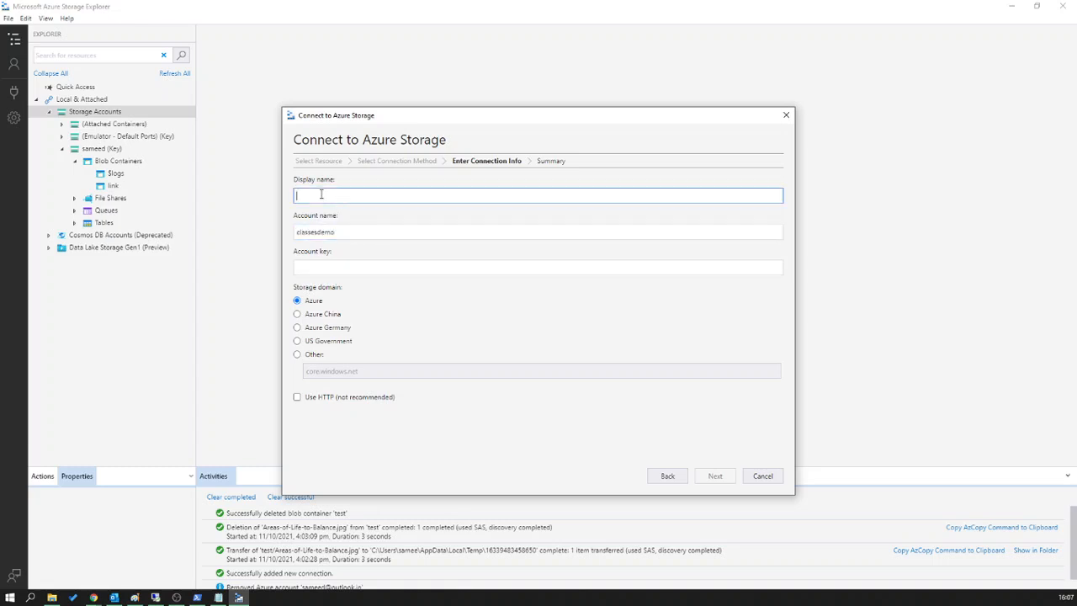
pyautogui.hotkey('ctrl', 'v')
# Step: Copy key1 from the portal's Access keys page and return to the Account key field
pyautogui.click(93, 597)
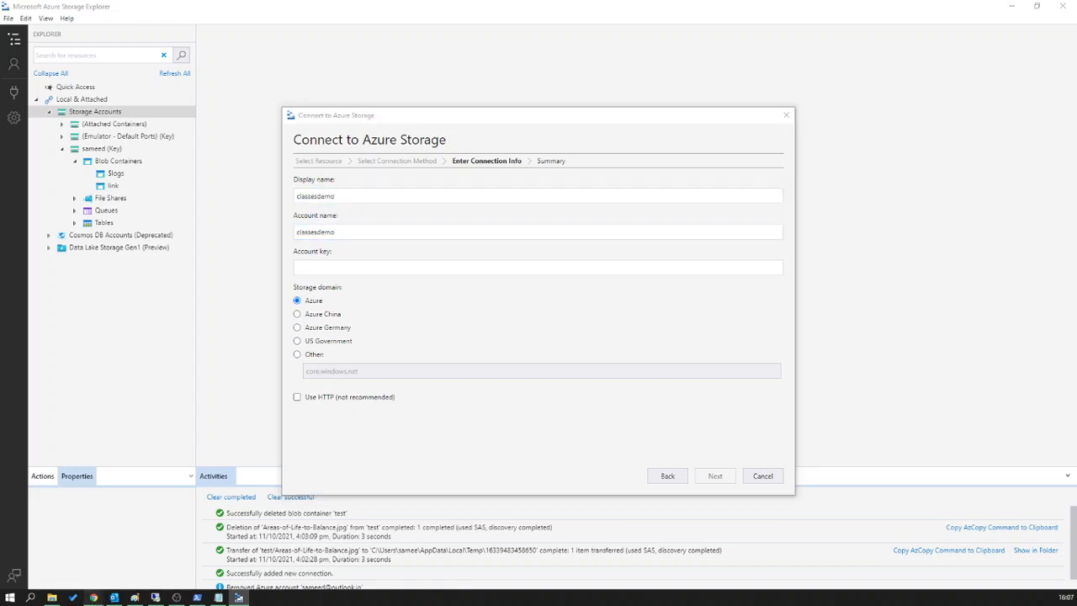
pyautogui.click(304, 562)
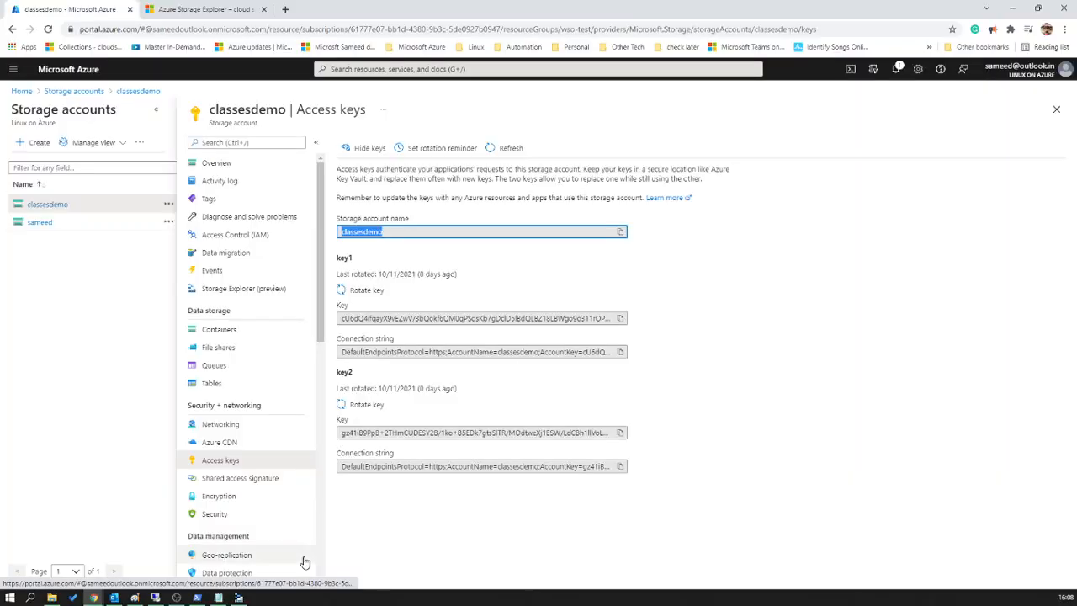
pyautogui.click(620, 318)
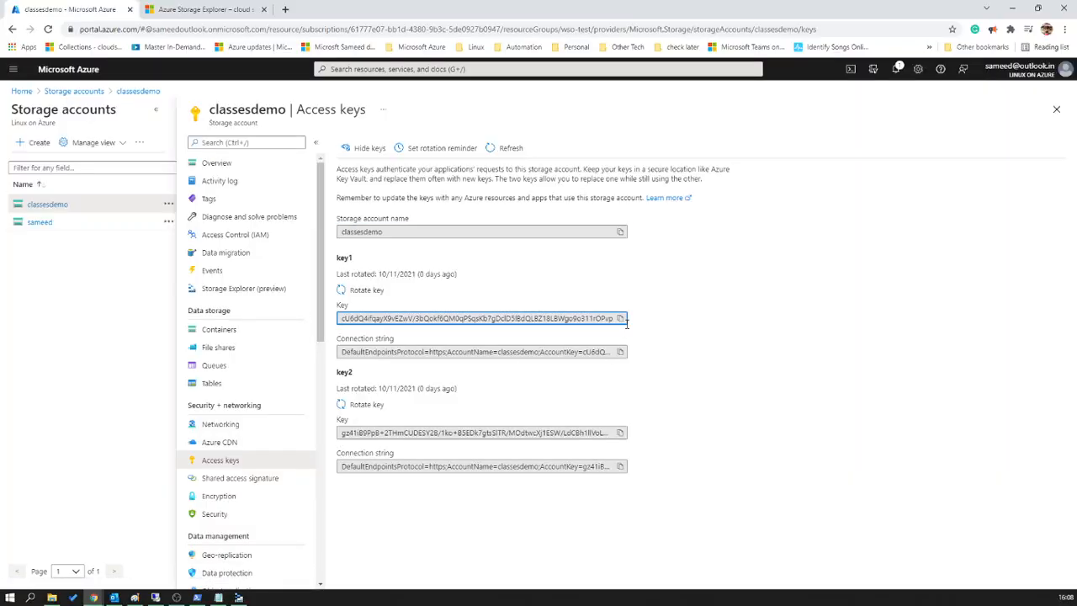
pyautogui.click(620, 318)
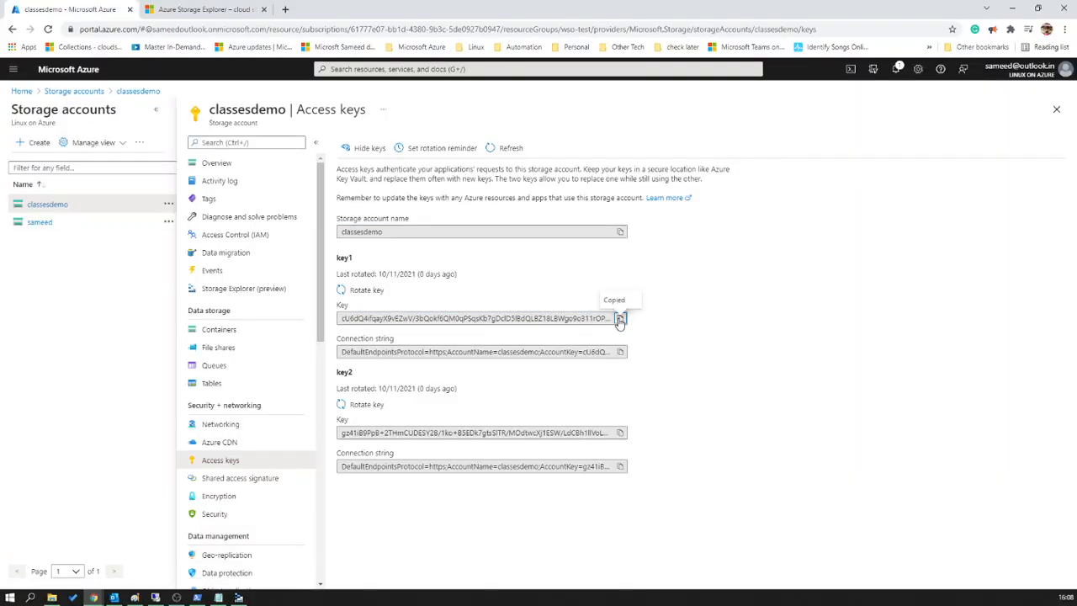
pyautogui.click(239, 597)
pyautogui.click(310, 267)
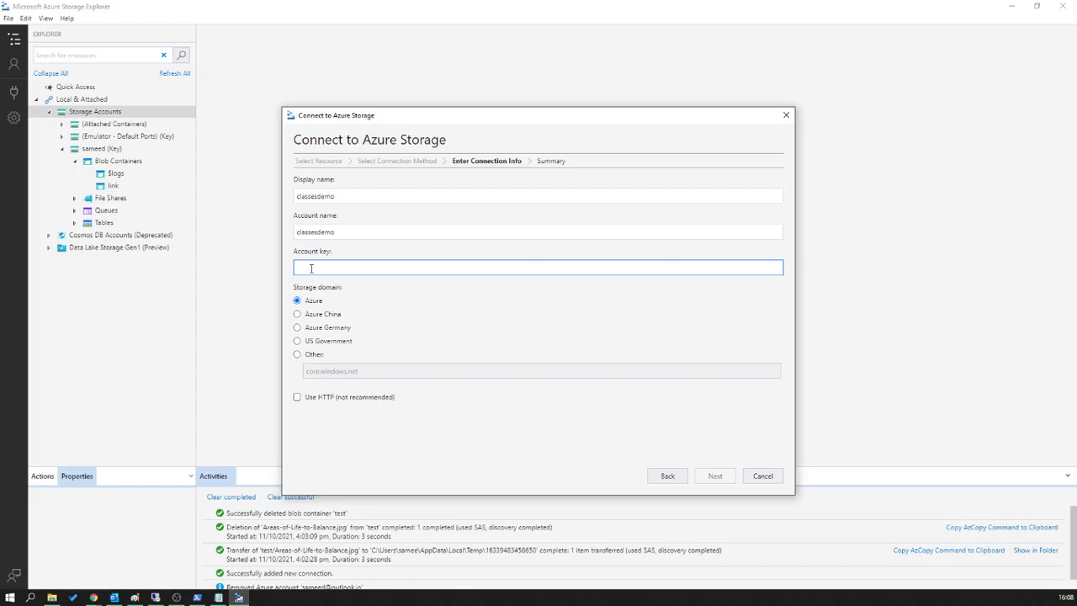
# Step: Paste key1 as the account key, connect classesdemo, and select its Blob Containers
pyautogui.hotkey('ctrl', 'v')
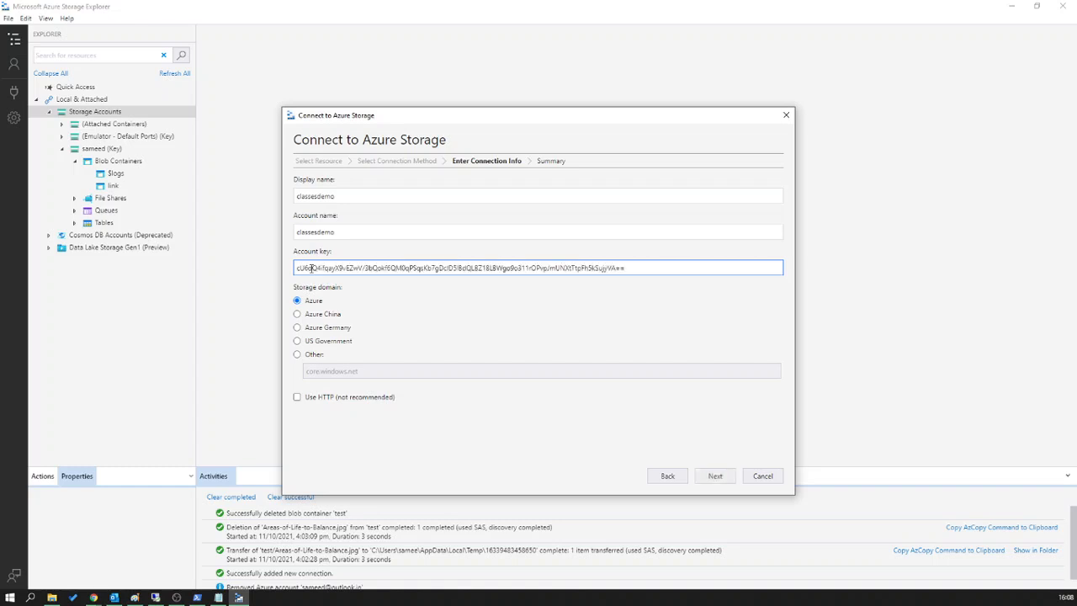
pyautogui.click(716, 478)
pyautogui.click(717, 478)
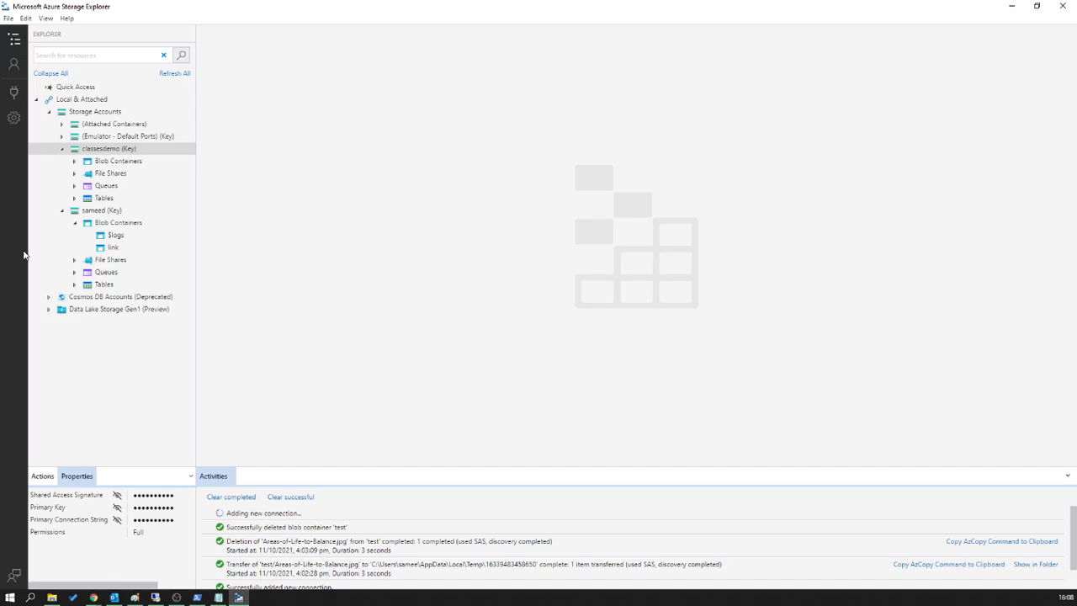
pyautogui.click(62, 211)
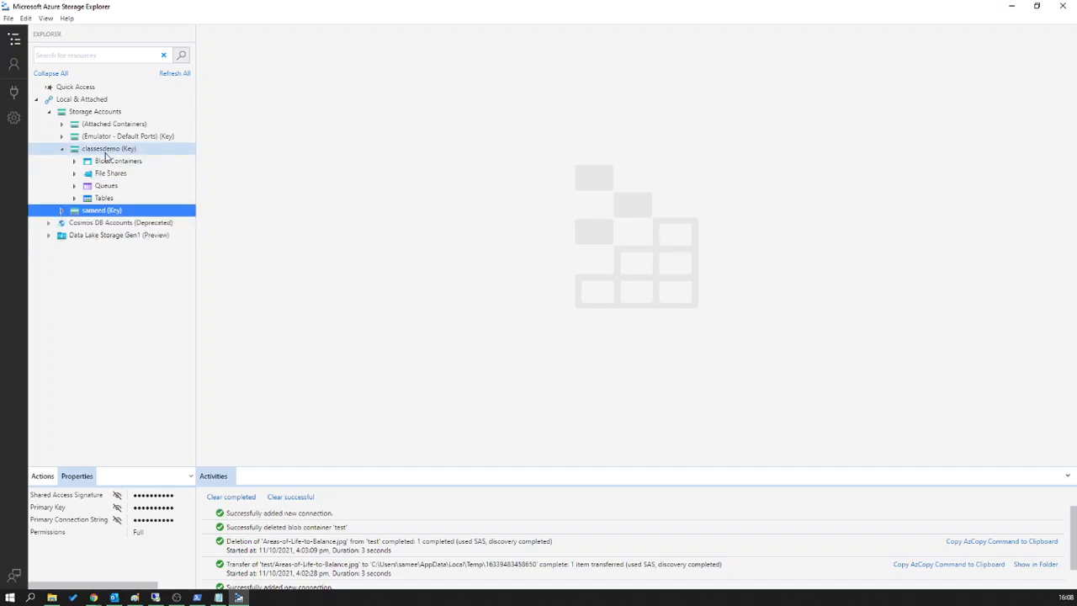
pyautogui.click(105, 149)
pyautogui.click(107, 161)
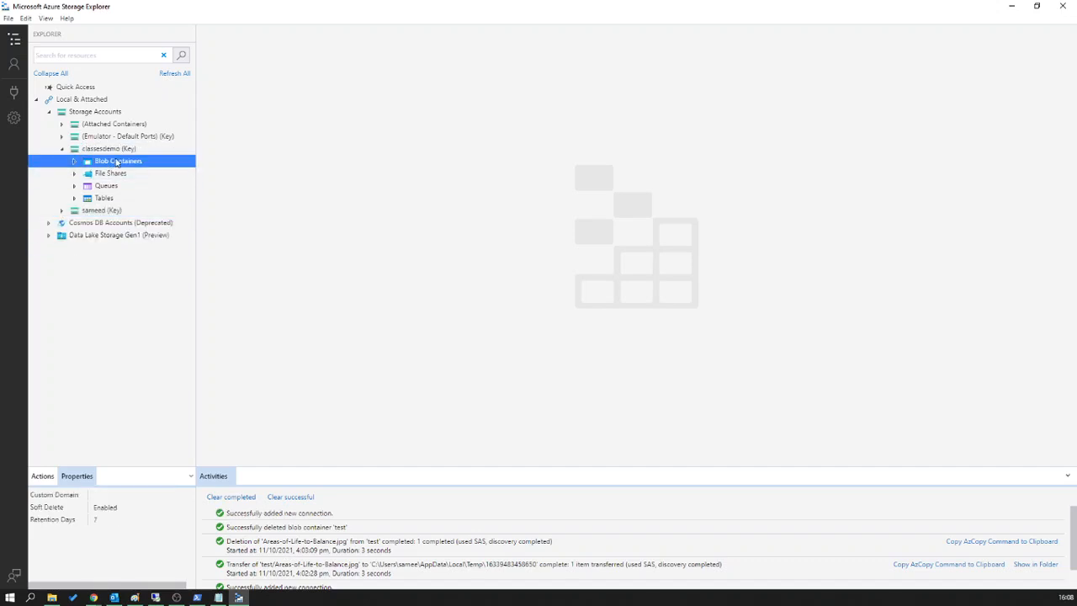
# Step: Create a blob container named abc under classesdemo
pyautogui.rightClick(101, 165)
pyautogui.click(117, 171)
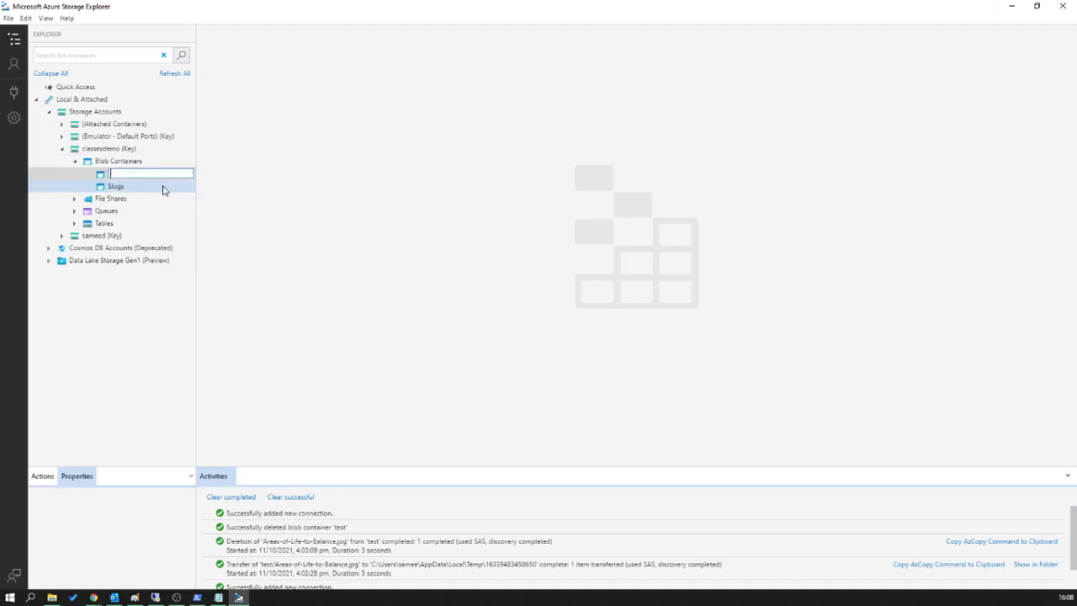
pyautogui.press('Escape')
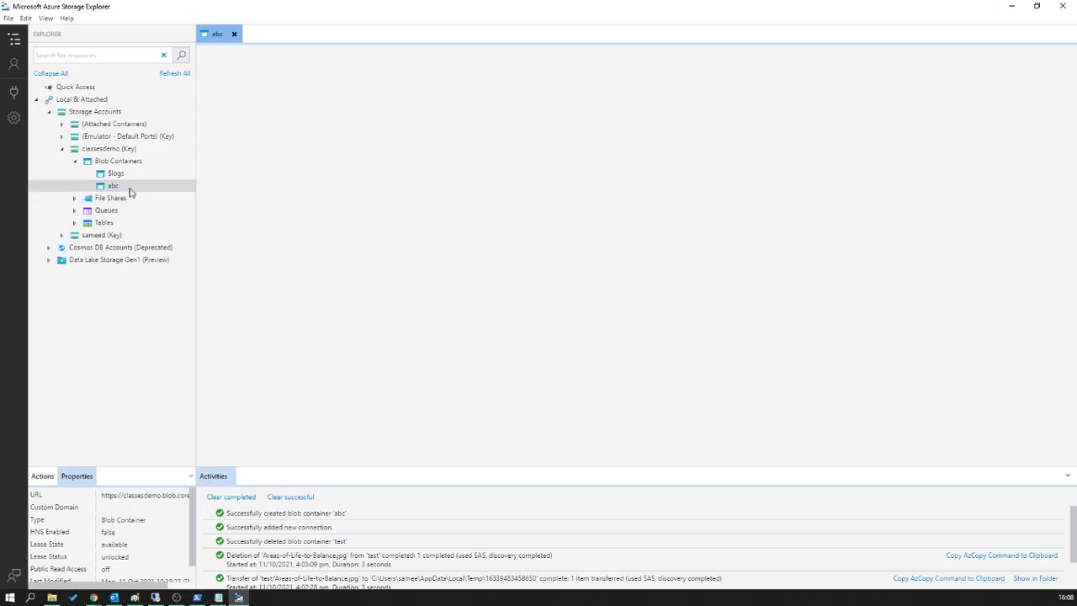
# Step: Upload signure.jpg into the abc container, then minimize Storage Explorer
pyautogui.click(221, 71)
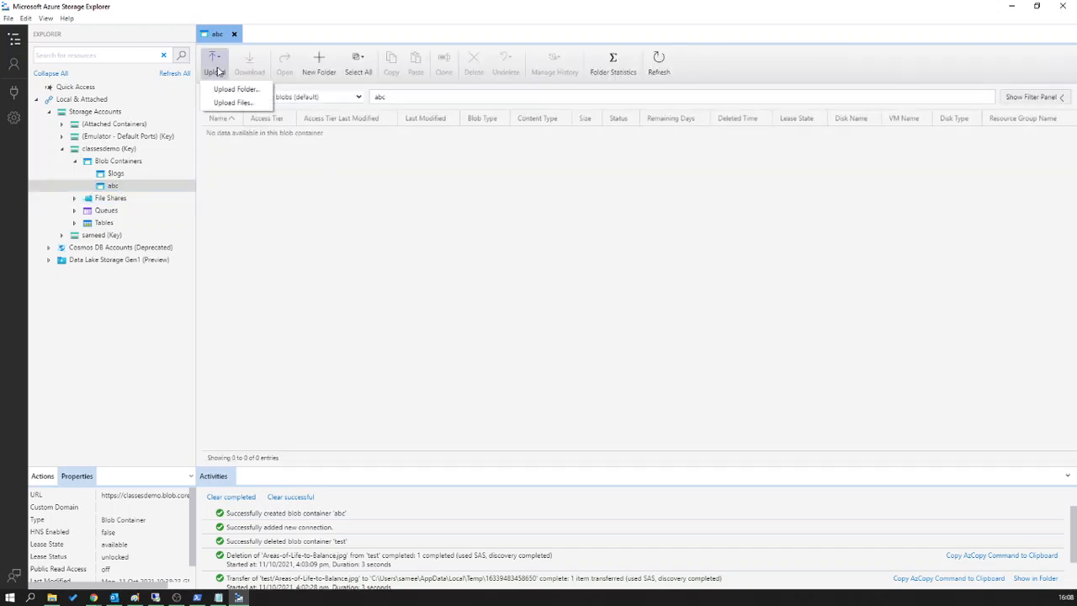
pyautogui.click(235, 90)
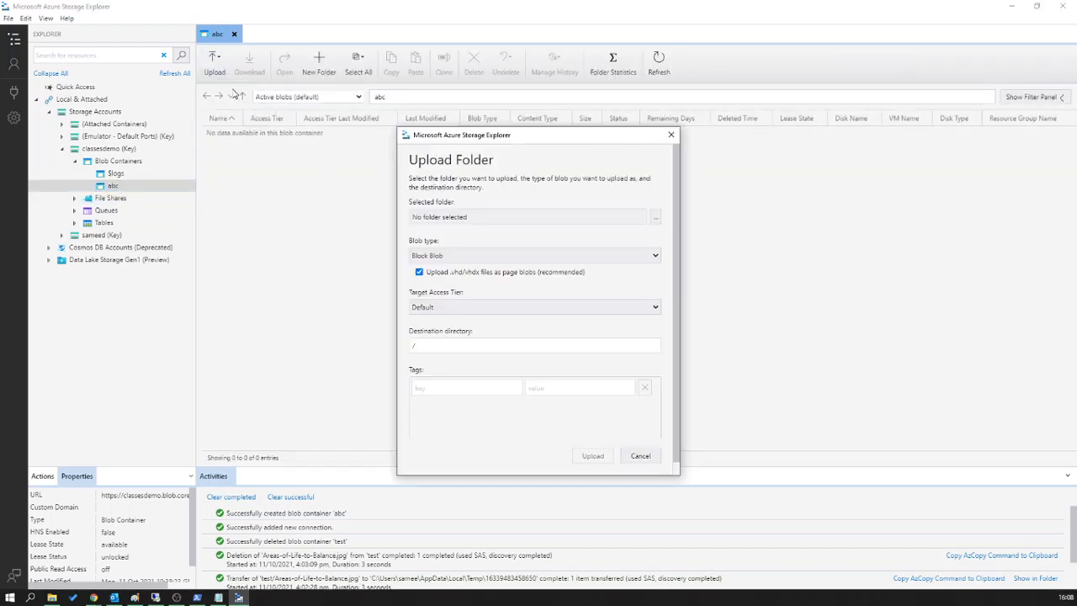
pyautogui.click(670, 135)
pyautogui.click(215, 66)
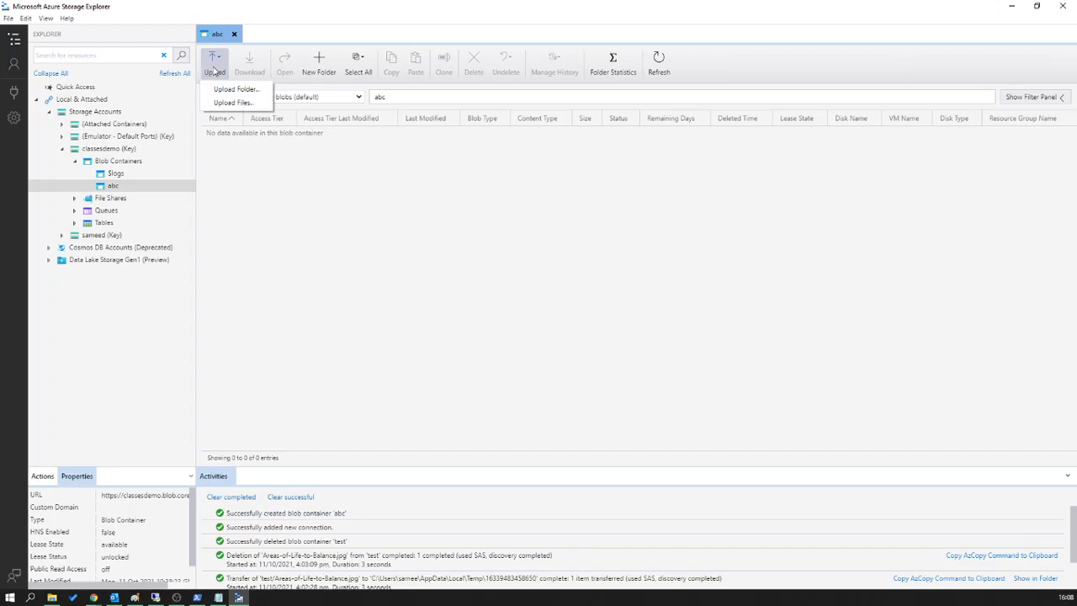
pyautogui.click(232, 102)
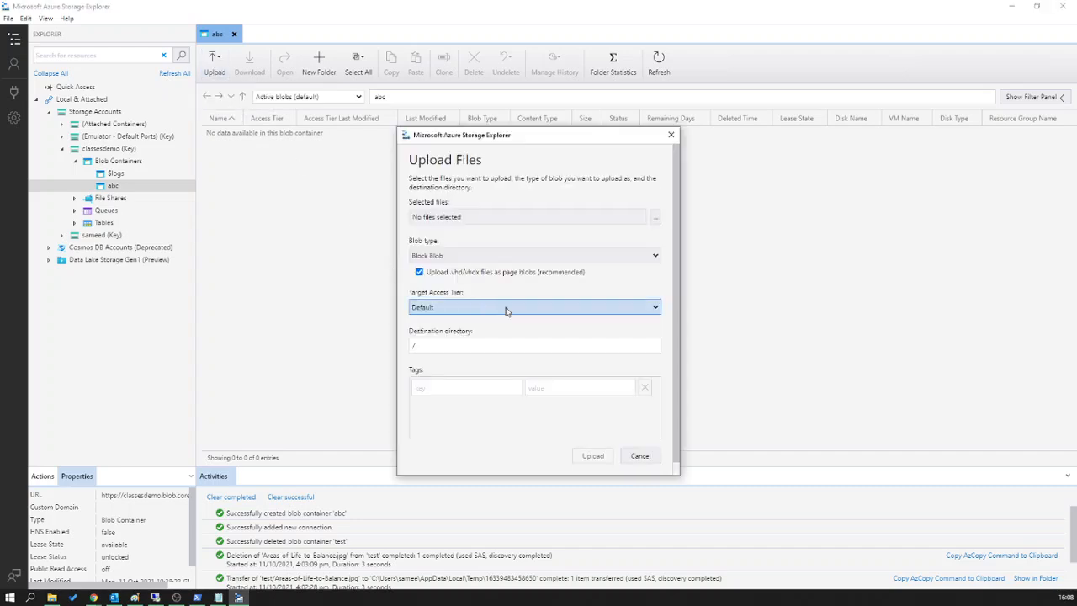
pyautogui.click(656, 217)
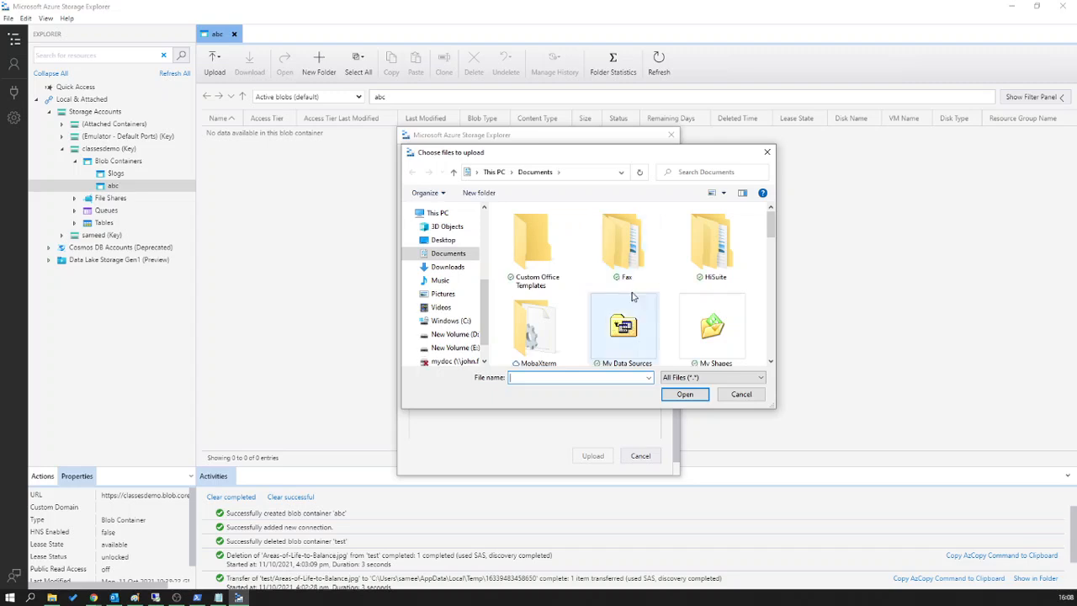
pyautogui.scroll(-2, 632, 296)
pyautogui.scroll(-5, 632, 296)
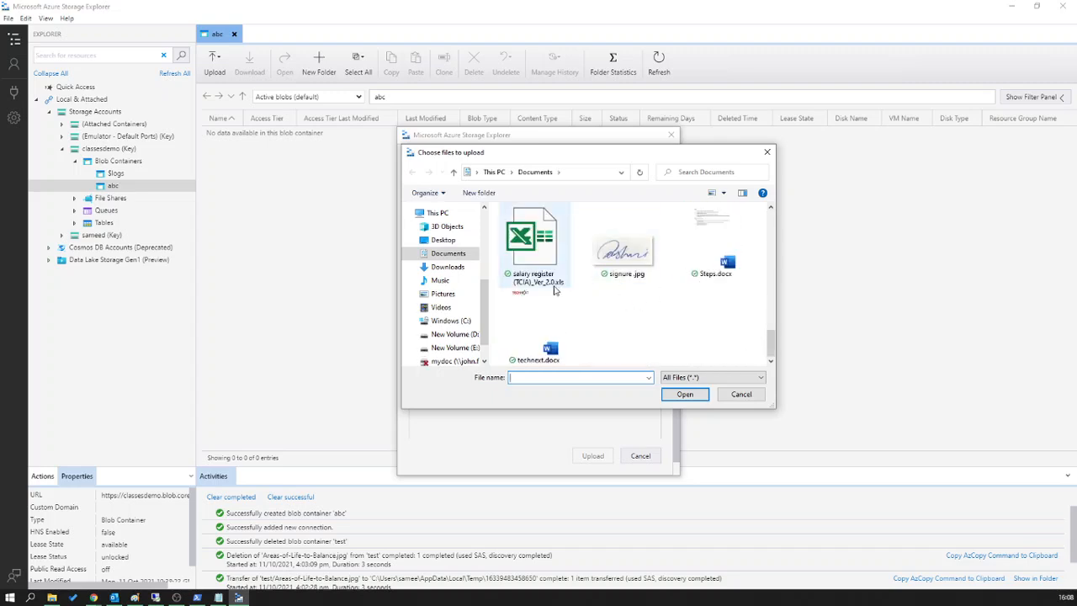
pyautogui.doubleClick(648, 238)
pyautogui.click(602, 458)
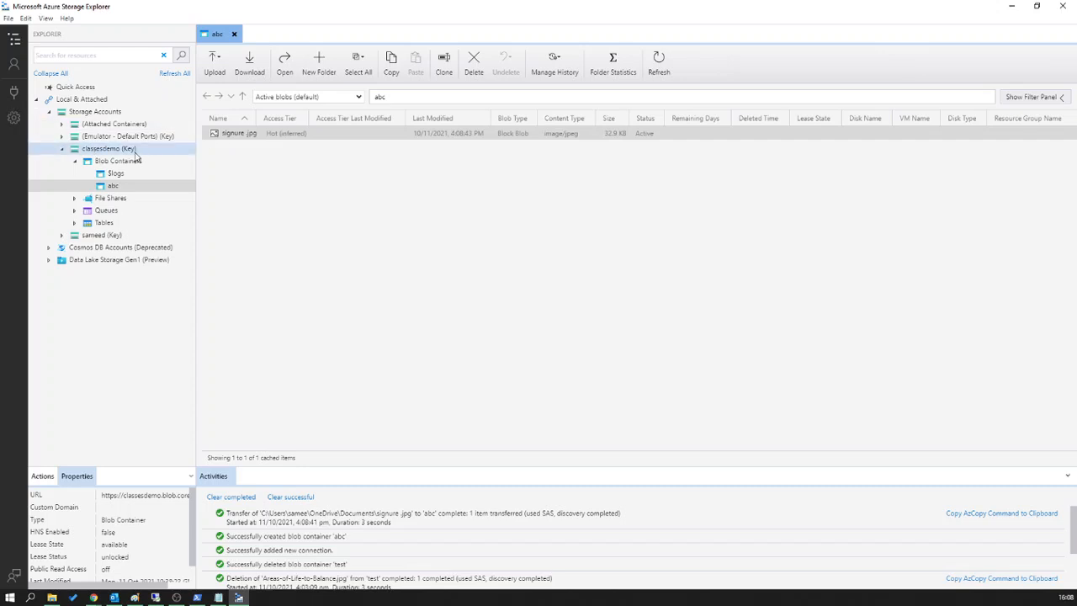
pyautogui.click(1011, 6)
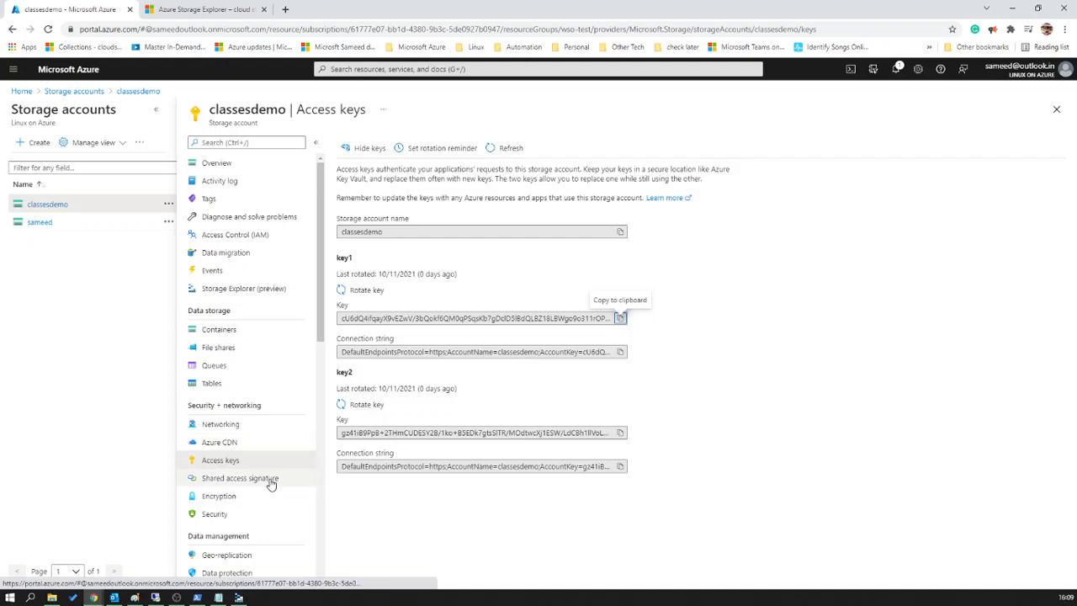
# Step: Look over classesdemo's Shared access signature page, then switch back to Storage Explorer
pyautogui.click(217, 479)
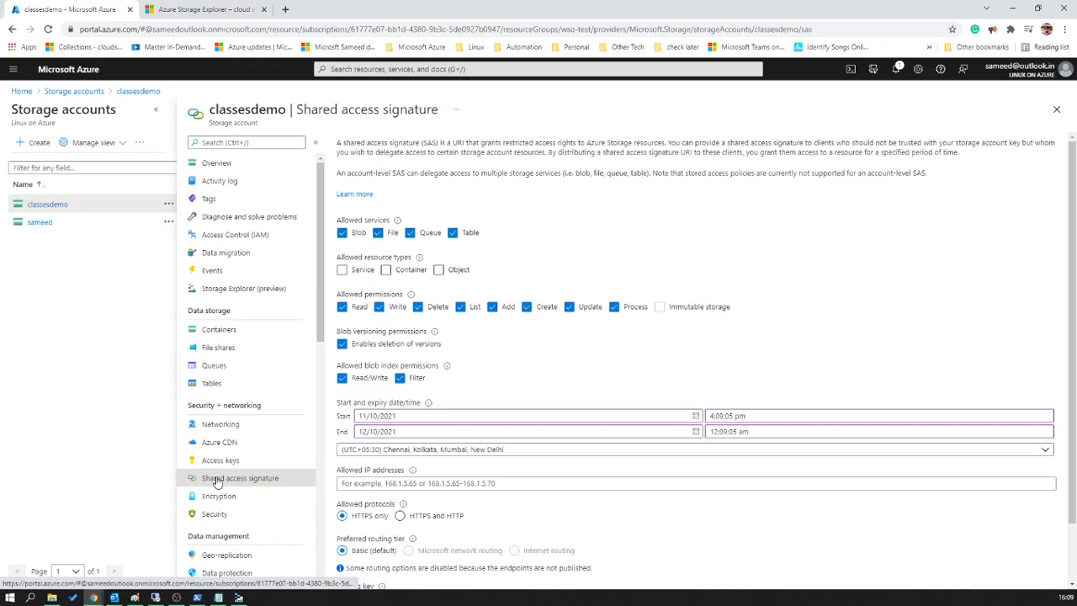
pyautogui.scroll(-2, 515, 486)
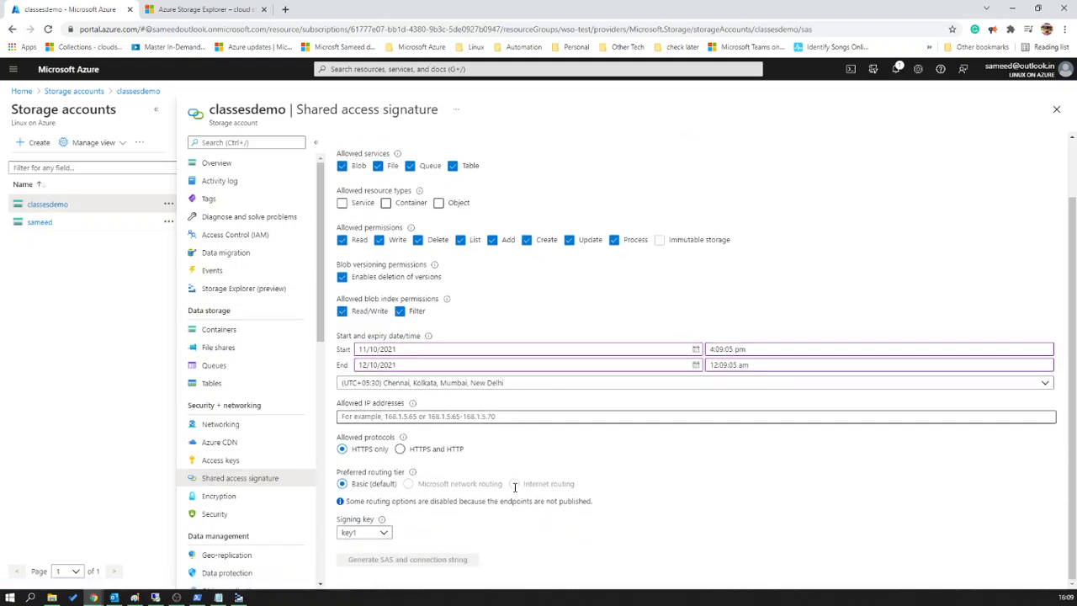
pyautogui.scroll(2, 515, 486)
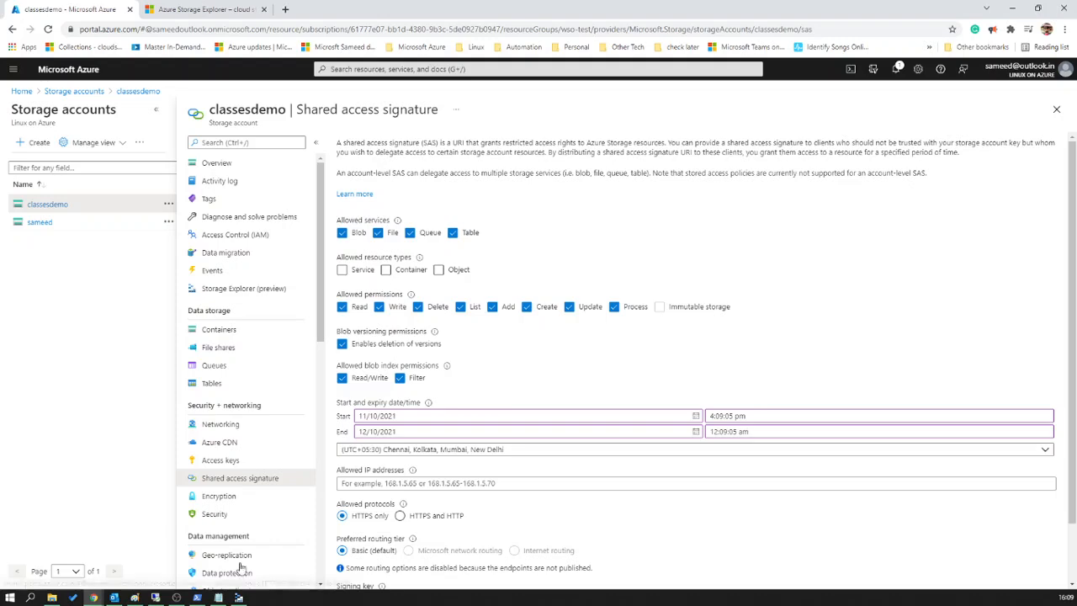
pyautogui.click(239, 597)
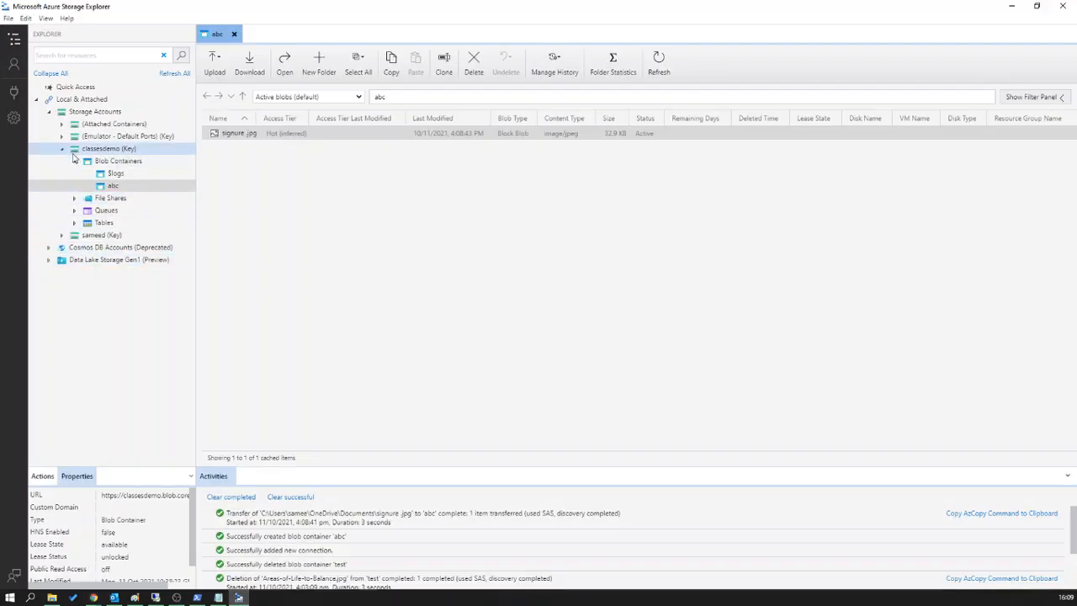
# Step: Collapse classesdemo's Blob Containers, then exclude the Table and Queue services from the SAS
pyautogui.doubleClick(114, 161)
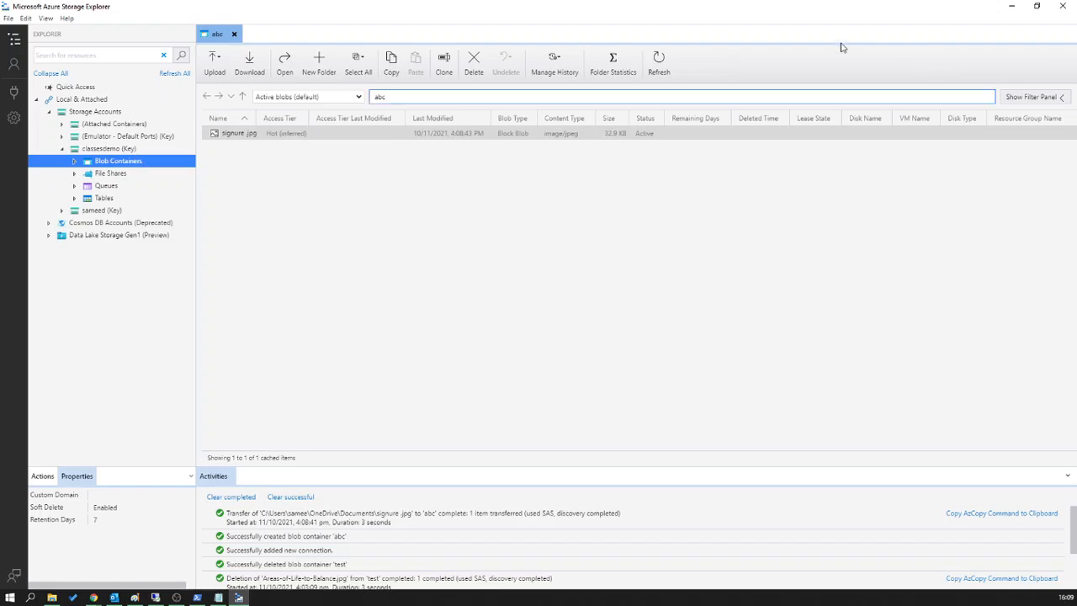
pyautogui.click(1012, 6)
pyautogui.click(453, 233)
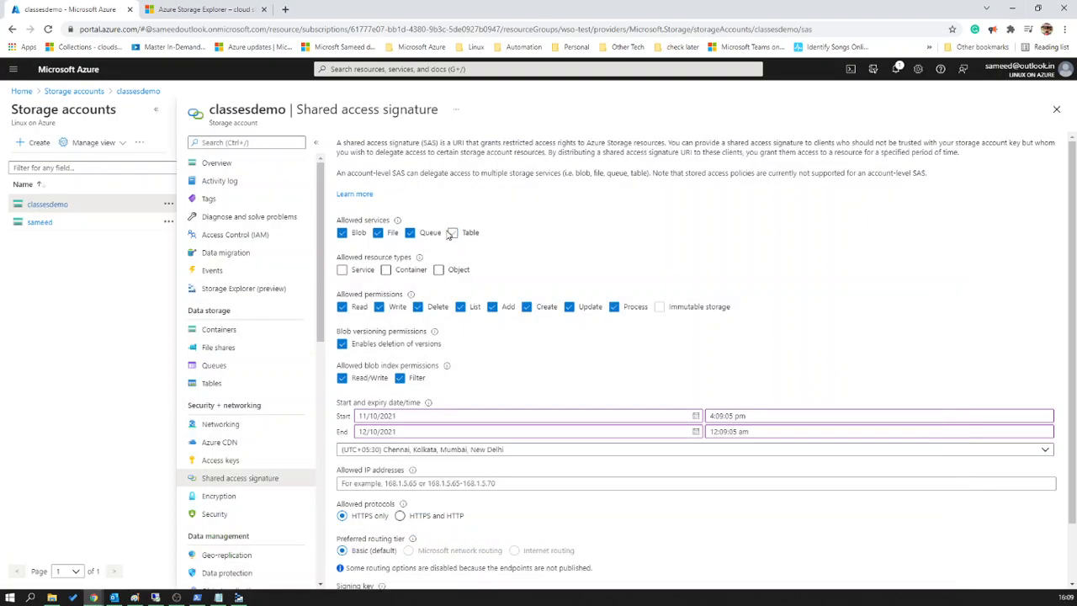
pyautogui.click(410, 233)
# Step: Allow the Service, Container and Object resource types for the SAS
pyautogui.click(386, 270)
pyautogui.click(342, 270)
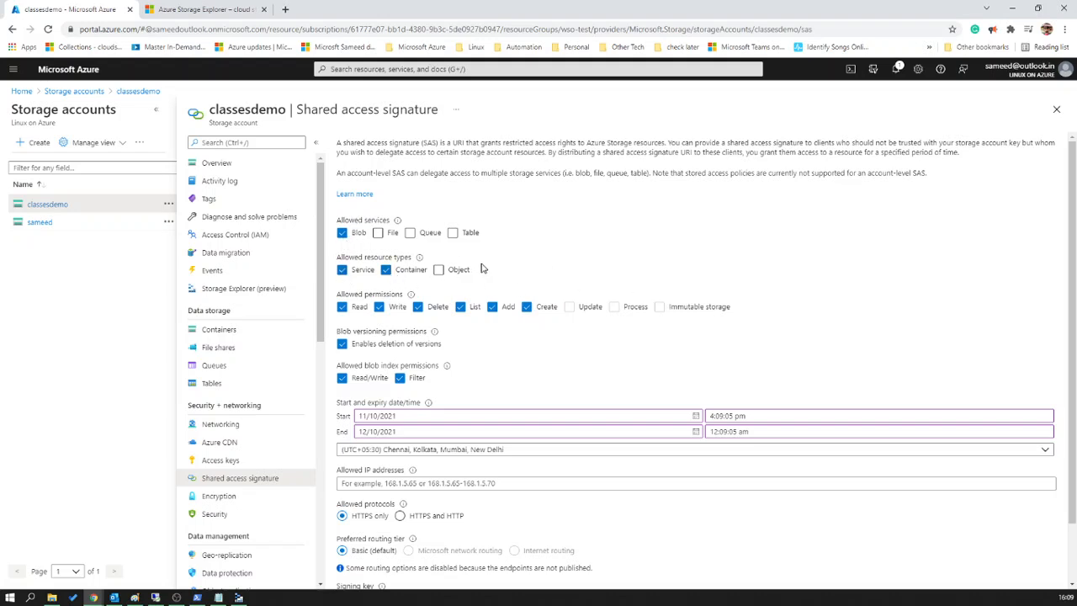
pyautogui.click(439, 269)
# Step: Narrow the SAS permissions to Read and List by removing Write, Delete, Add and Create
pyautogui.click(378, 307)
pyautogui.click(419, 308)
pyautogui.click(489, 309)
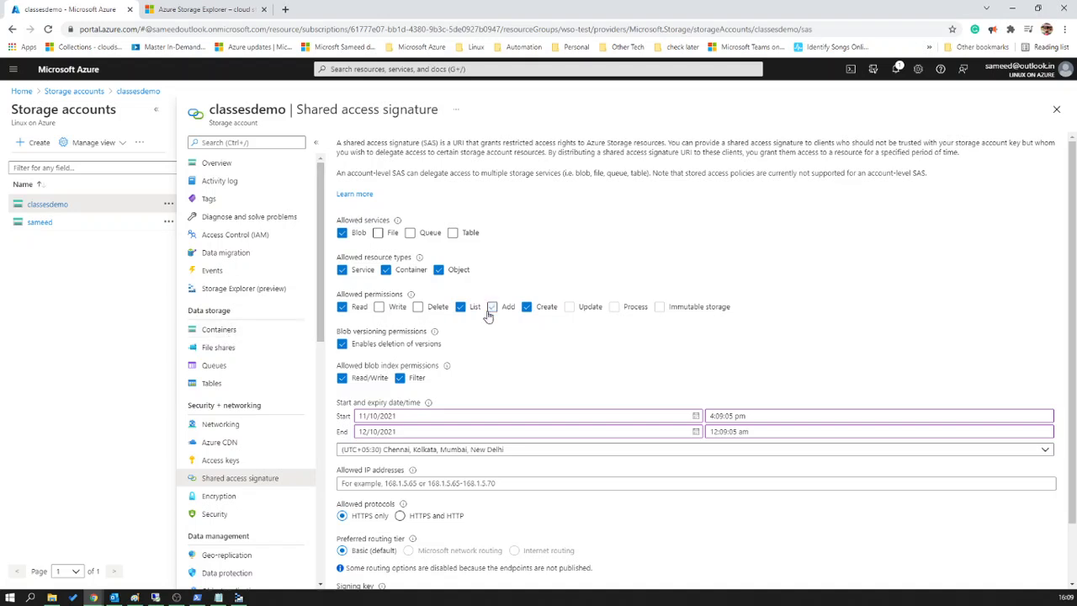
pyautogui.click(535, 316)
pyautogui.scroll(-2, 483, 387)
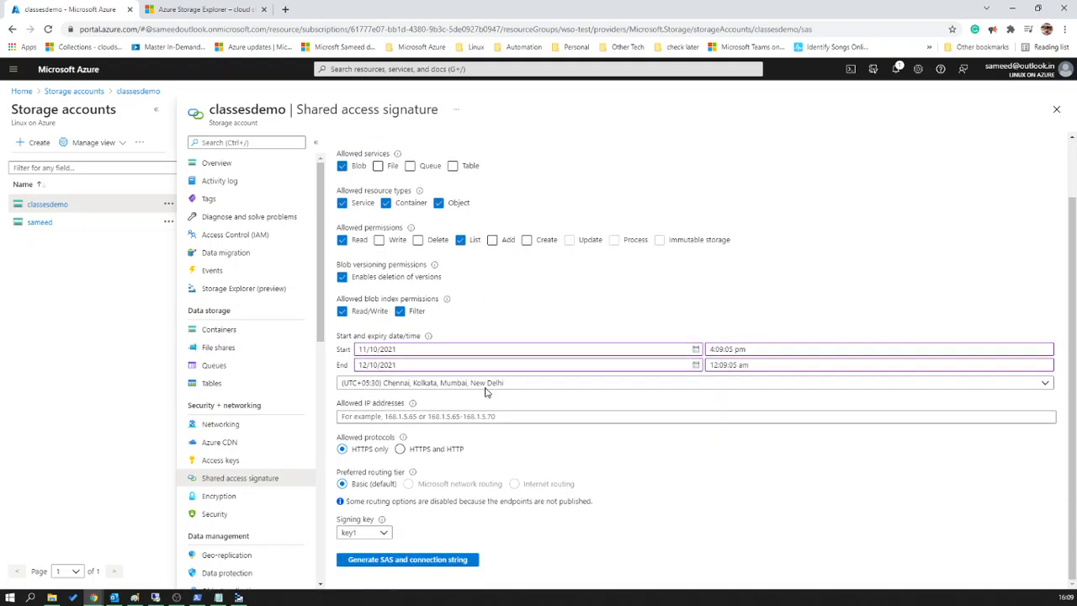
pyautogui.click(568, 351)
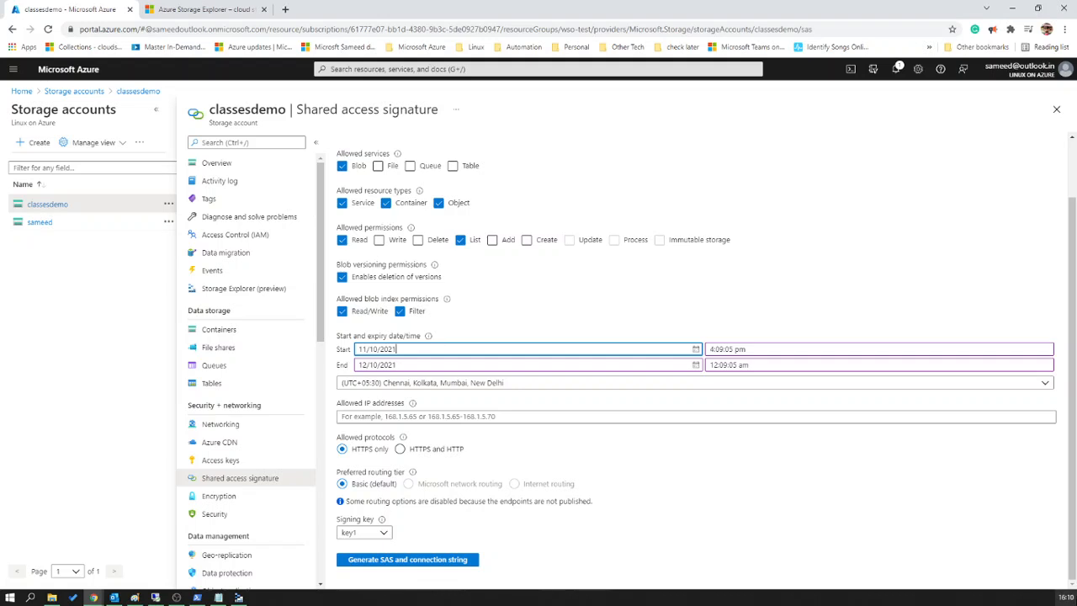
# Step: Set the SAS expiry to 11/10/2021 at 4:15 pm
pyautogui.moveTo(1069, 600)
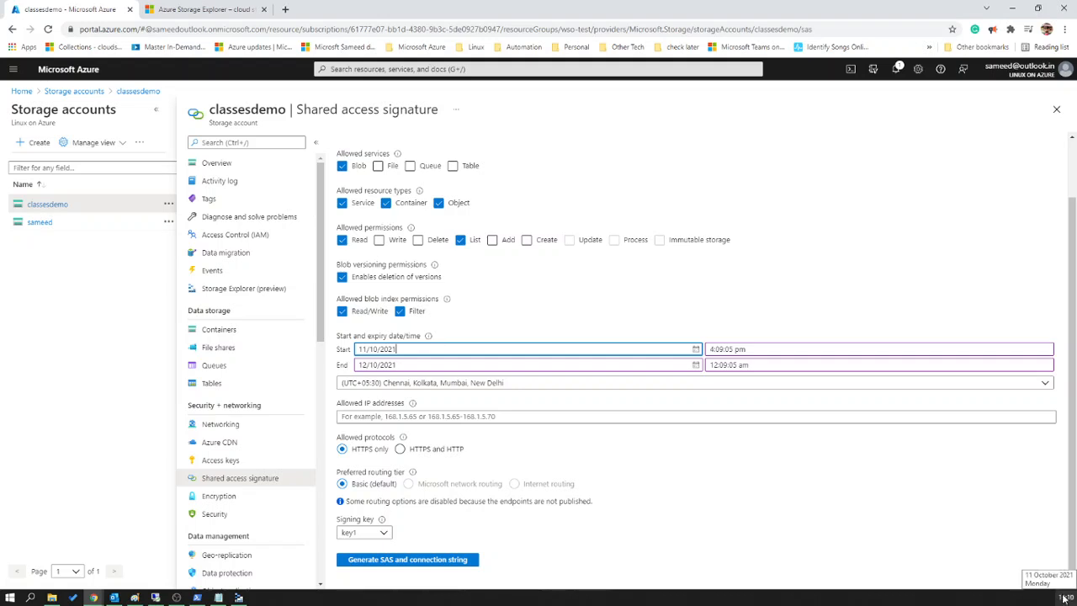
pyautogui.click(752, 349)
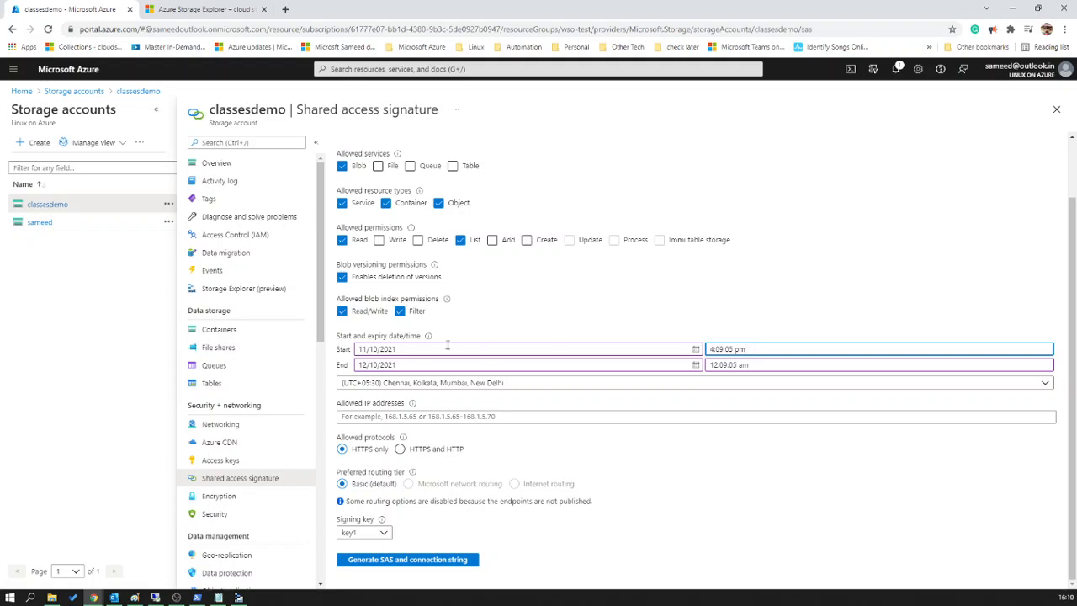
pyautogui.click(418, 365)
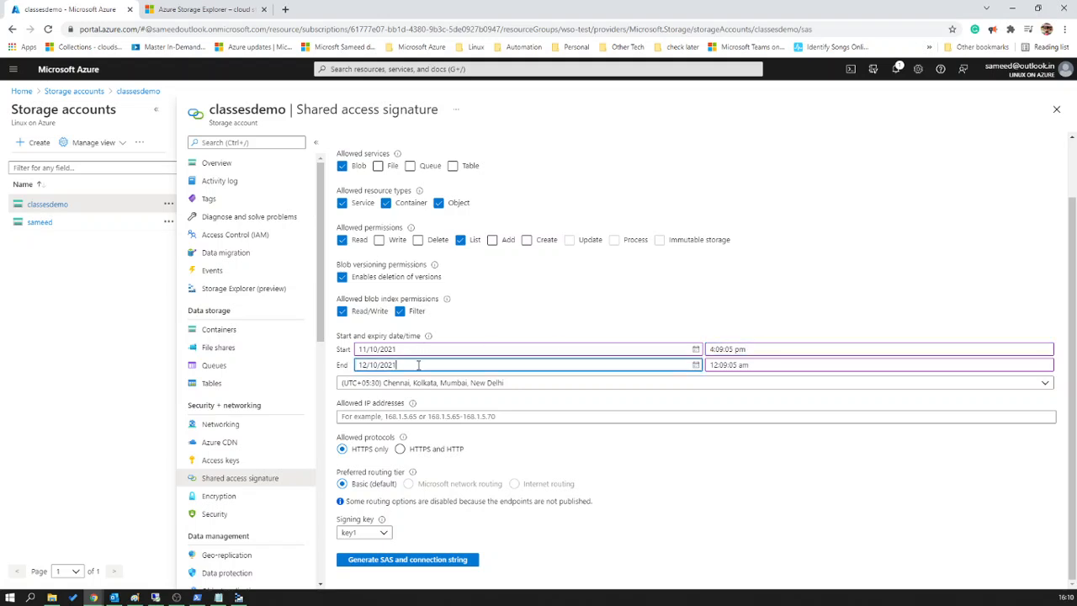
pyautogui.click(758, 365)
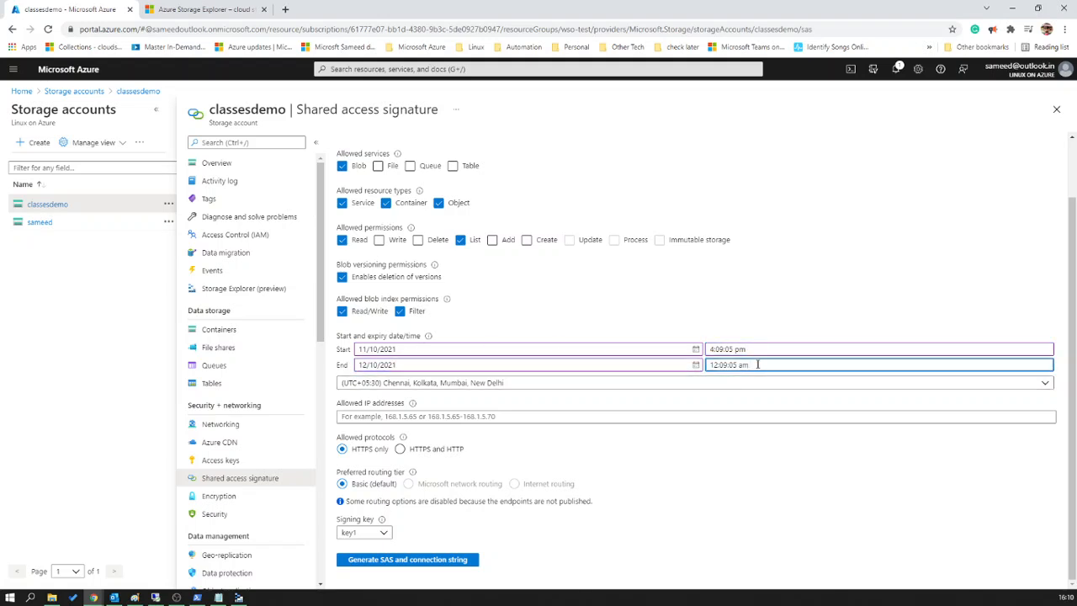
pyautogui.click(696, 365)
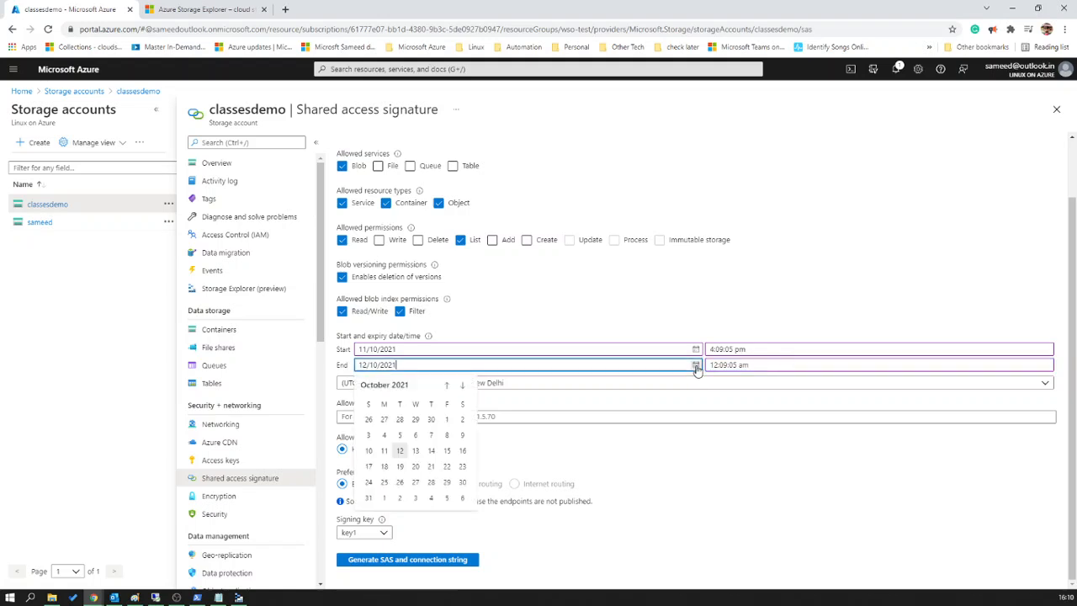
pyautogui.click(397, 452)
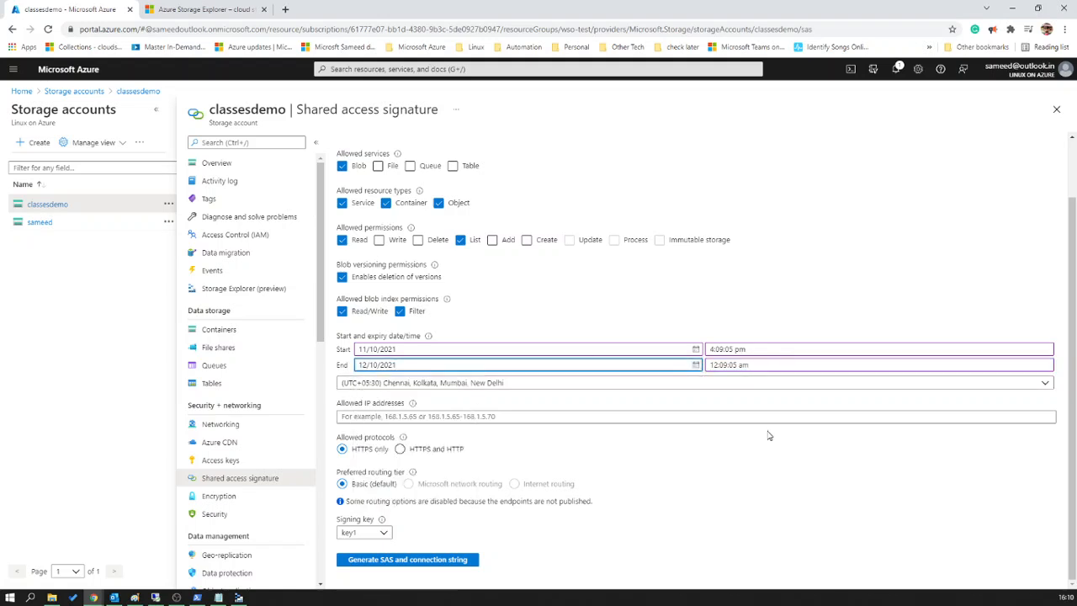
pyautogui.click(696, 368)
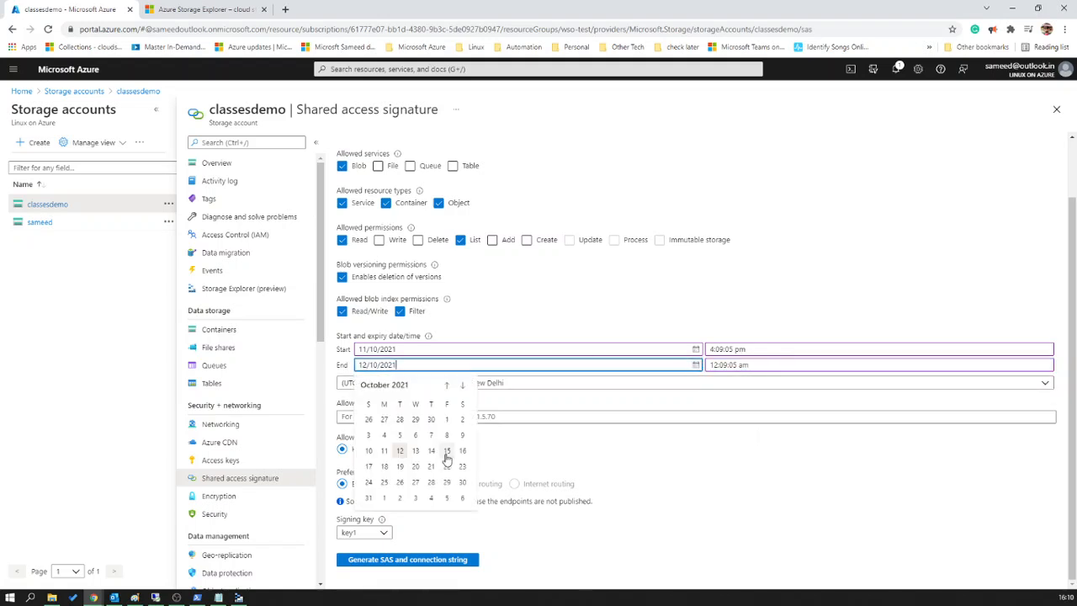
pyautogui.click(386, 455)
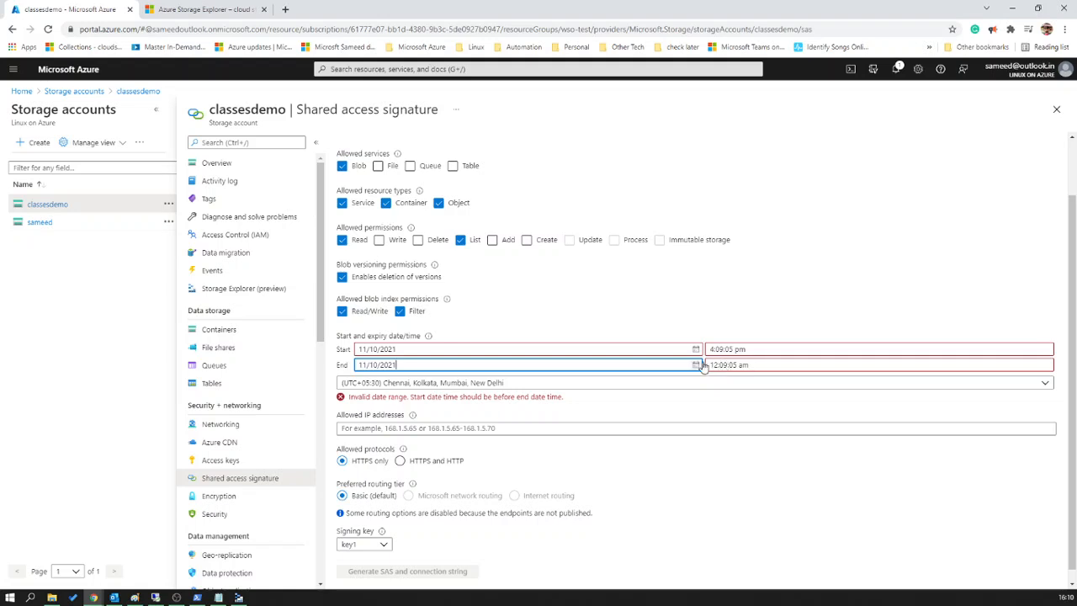
pyautogui.moveTo(749, 365); pyautogui.dragTo(636, 360)
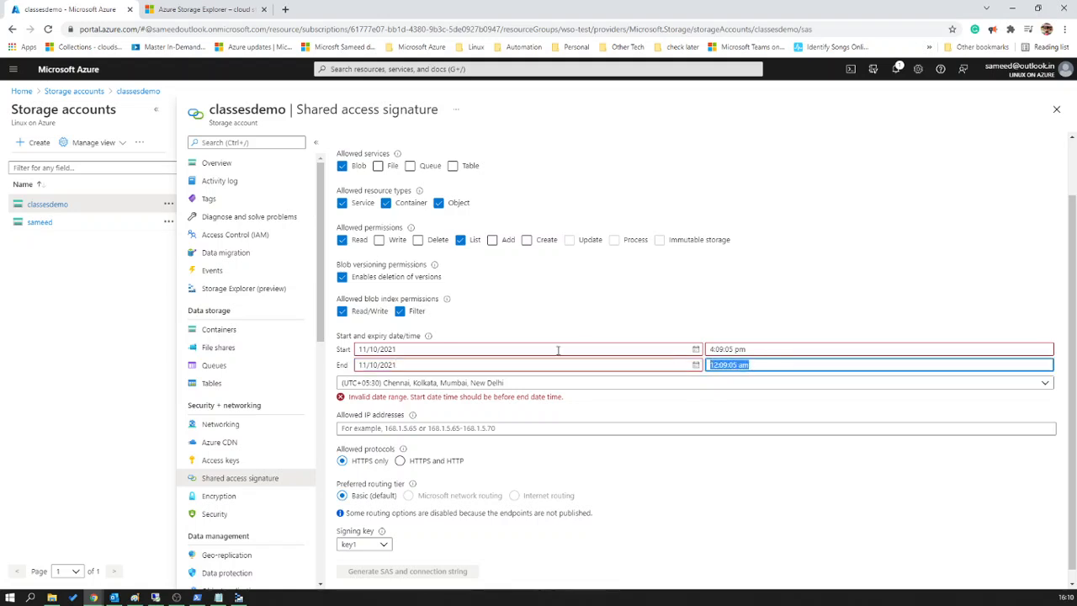
pyautogui.write('4:15')
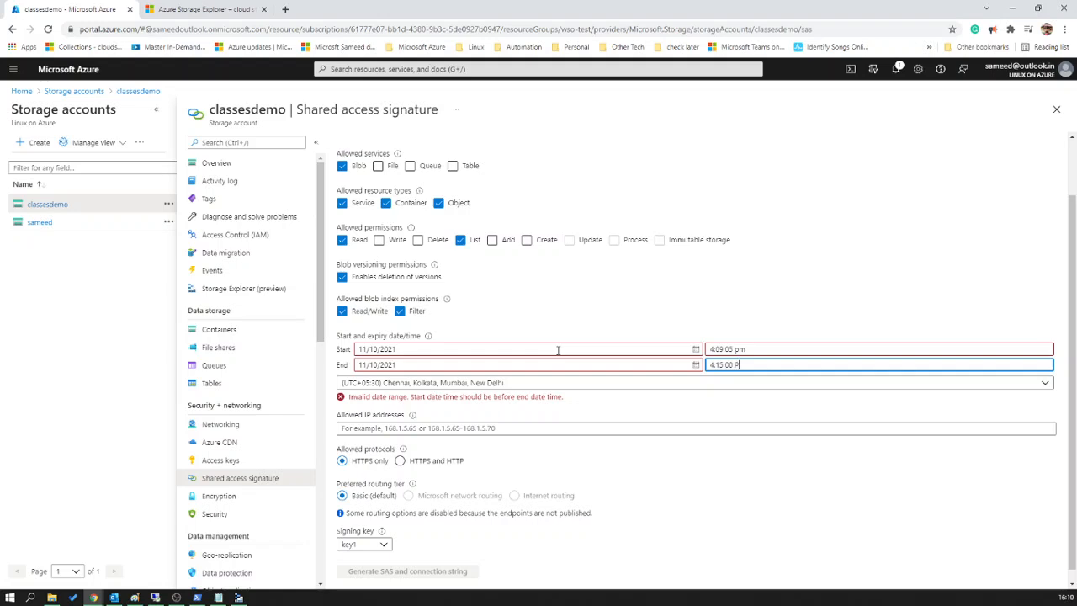
pyautogui.click(738, 330)
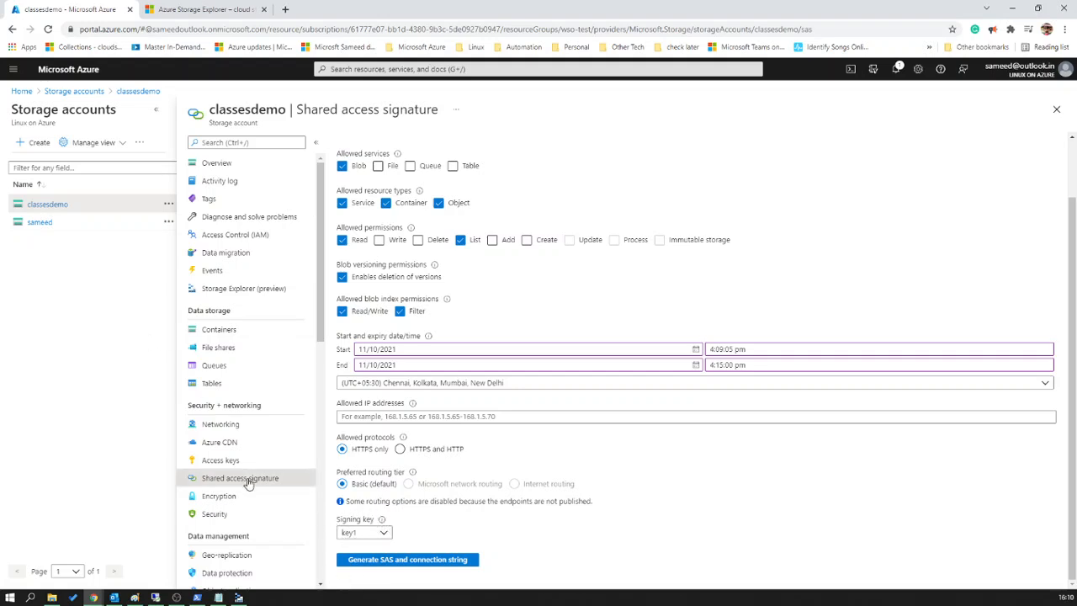
# Step: Generate the SAS and copy the resulting connection string for Storage Explorer
pyautogui.click(389, 562)
pyautogui.scroll(-2, 653, 562)
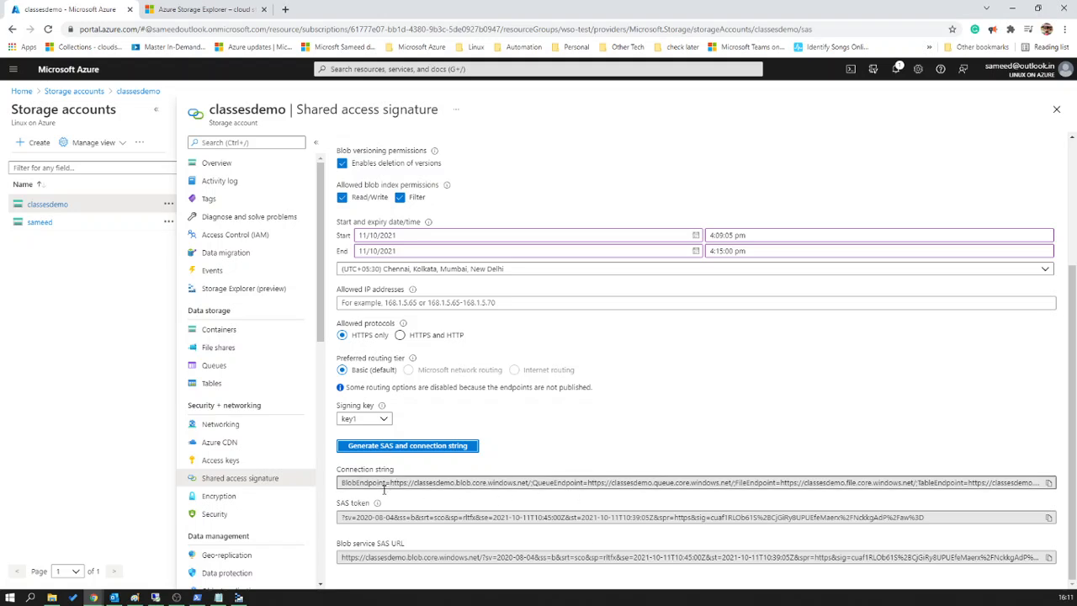
pyautogui.click(1048, 482)
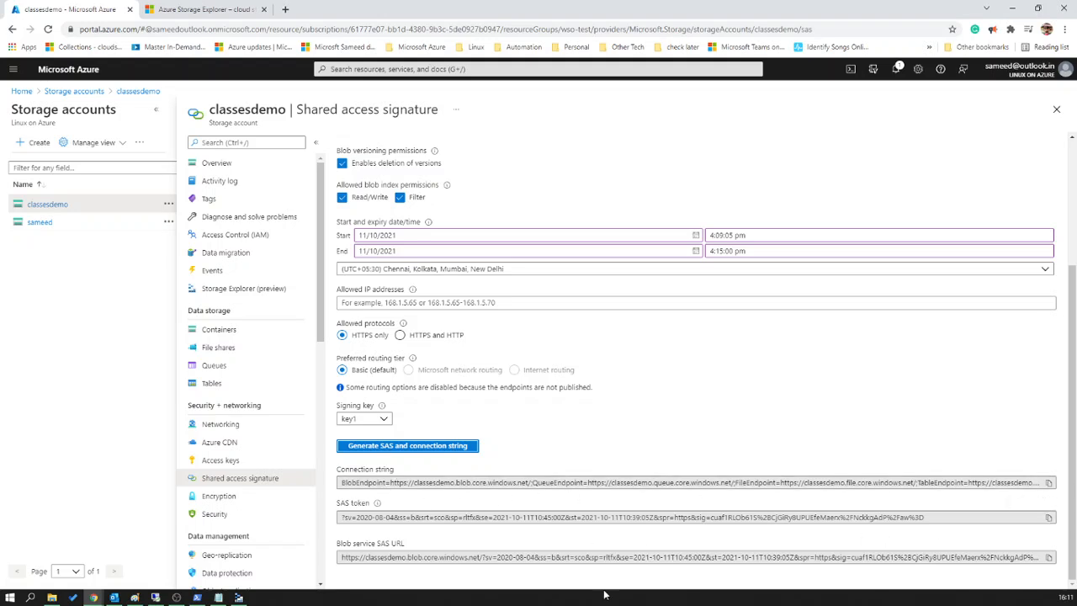
pyautogui.click(239, 597)
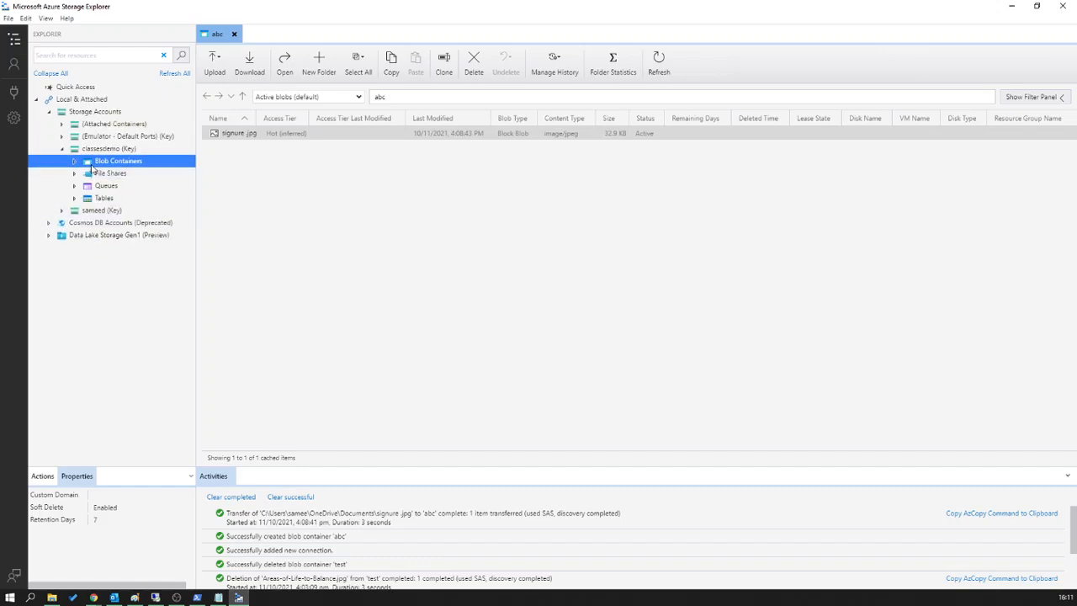
# Step: Start connecting a storage account or service in Storage Explorer using a connection string
pyautogui.rightClick(97, 112)
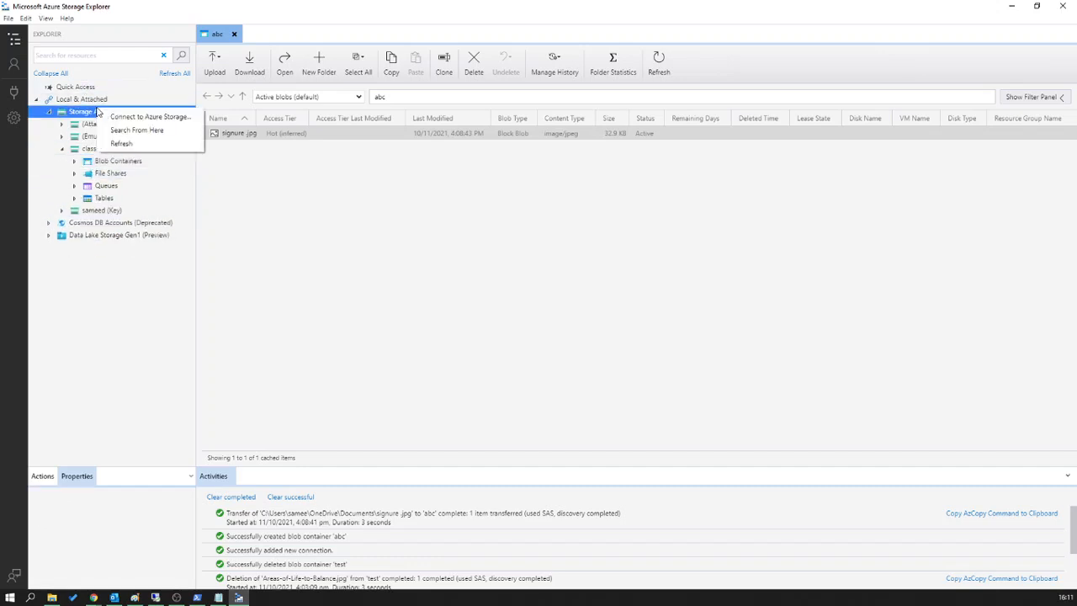
pyautogui.click(127, 117)
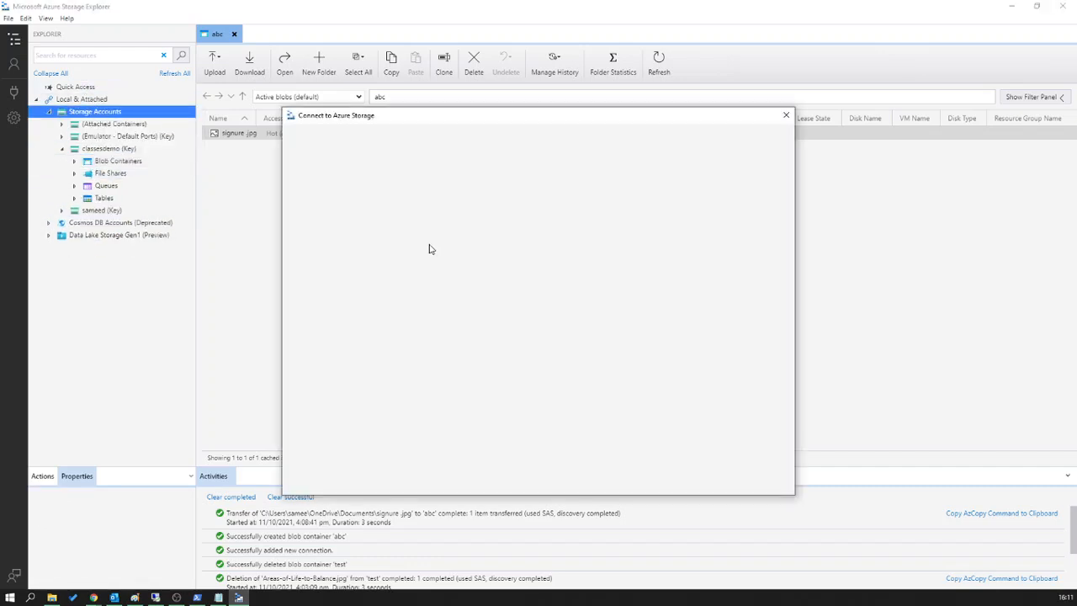
pyautogui.click(367, 255)
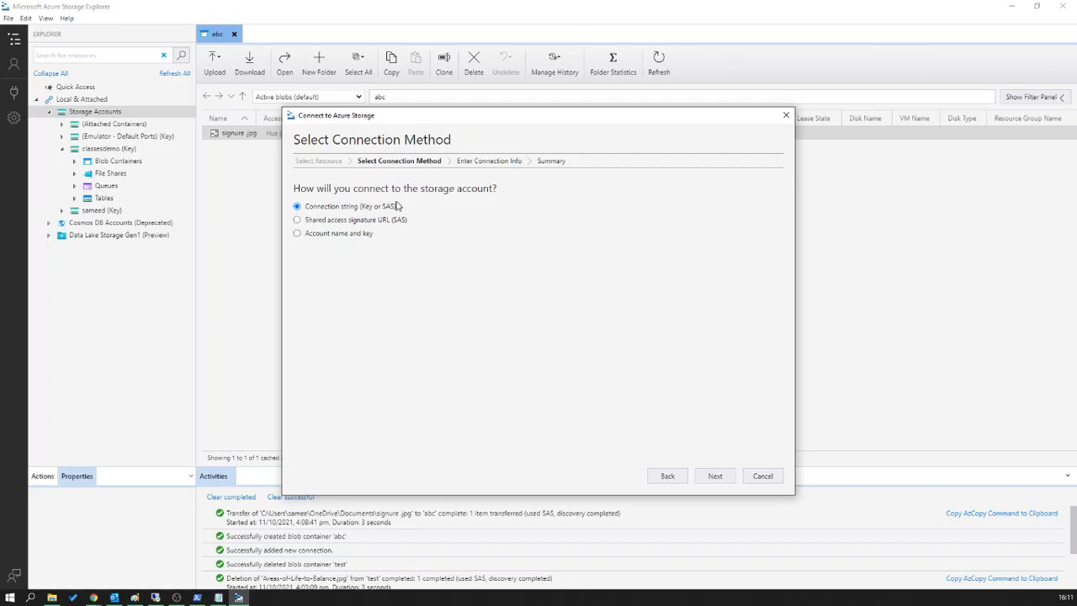
pyautogui.click(726, 473)
pyautogui.click(428, 250)
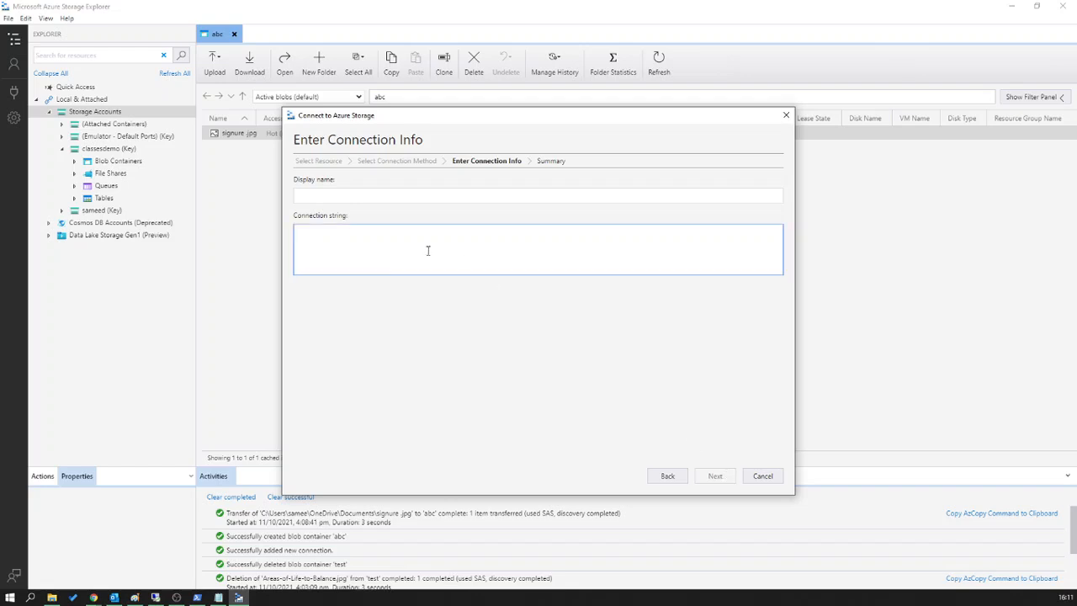
pyautogui.click(339, 198)
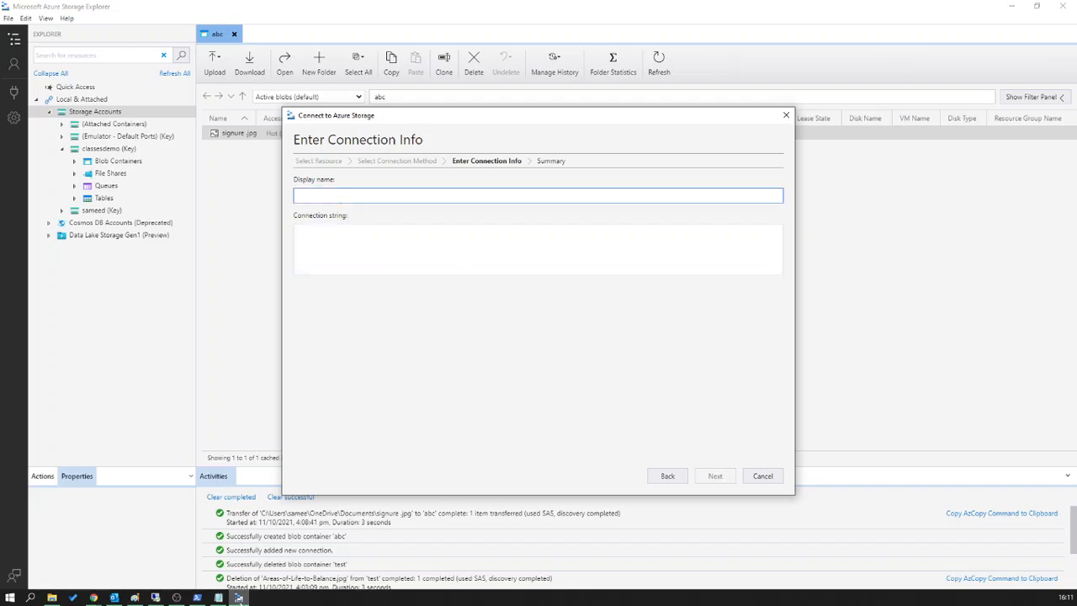
# Step: Paste the portal's storage connection string into the Connection string box, which gets rejected
pyautogui.click(219, 597)
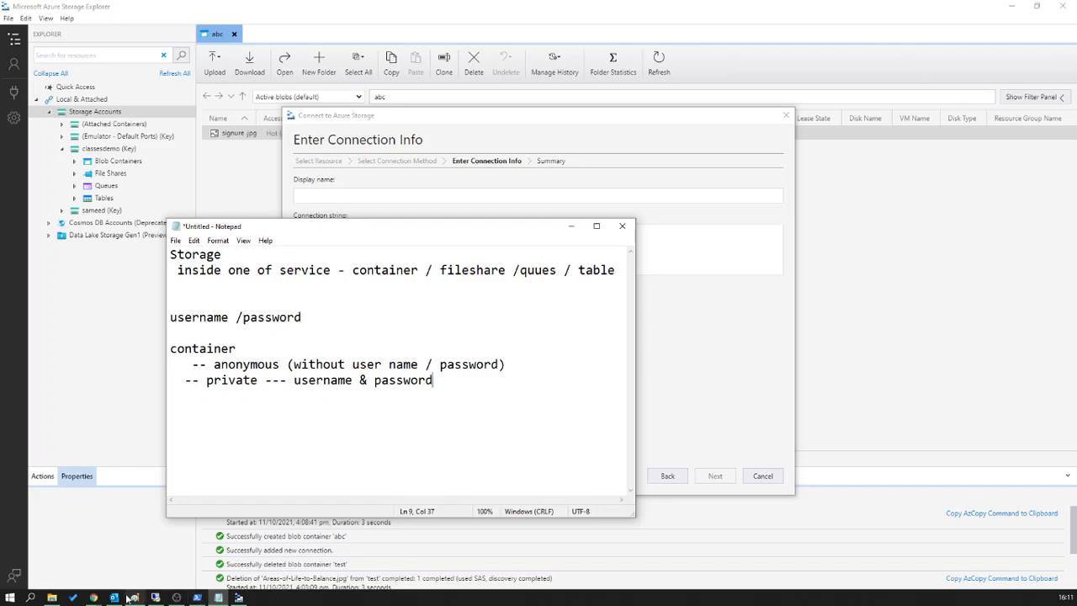
pyautogui.moveTo(132, 598)
pyautogui.moveTo(94, 598)
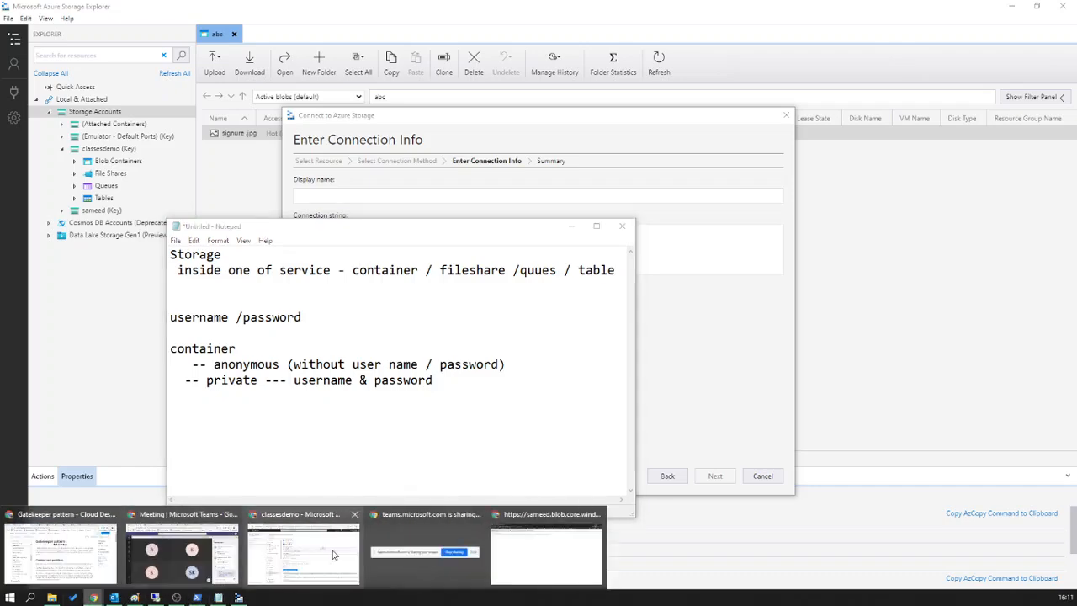
pyautogui.click(333, 555)
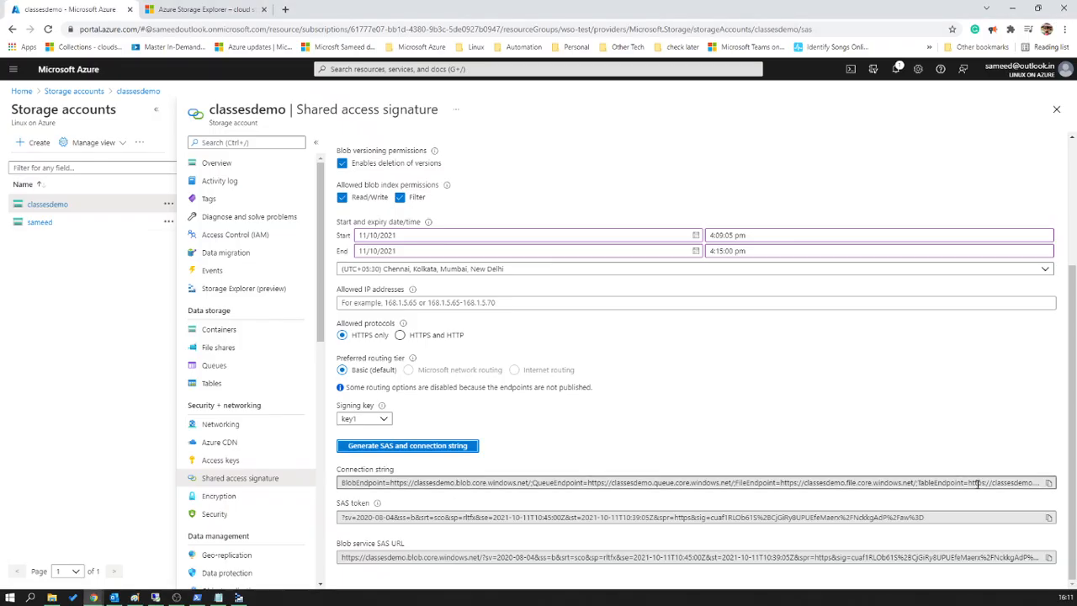
pyautogui.click(1049, 482)
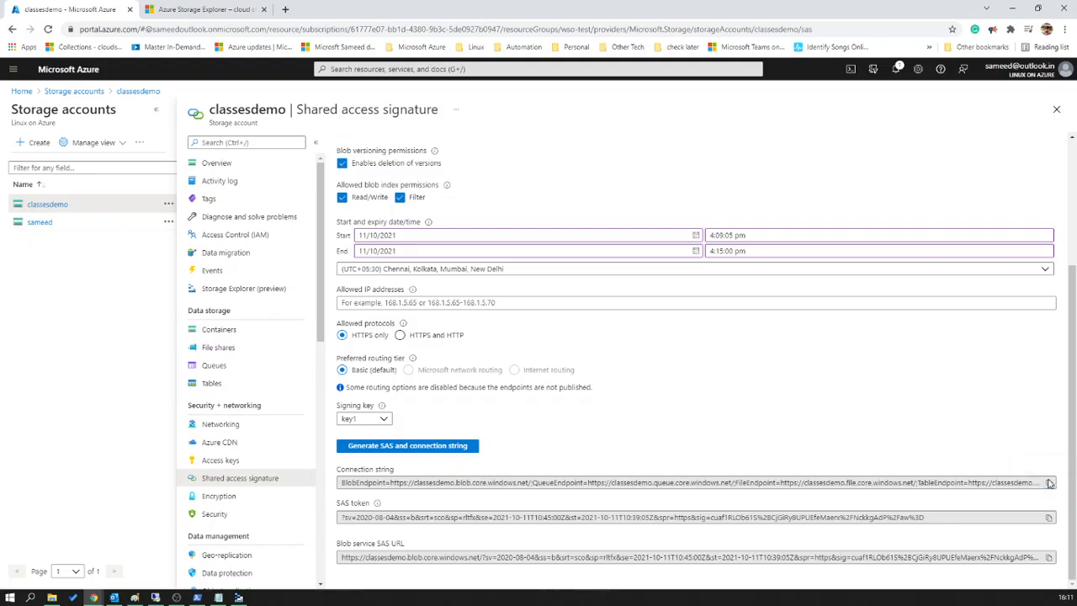
pyautogui.click(1011, 8)
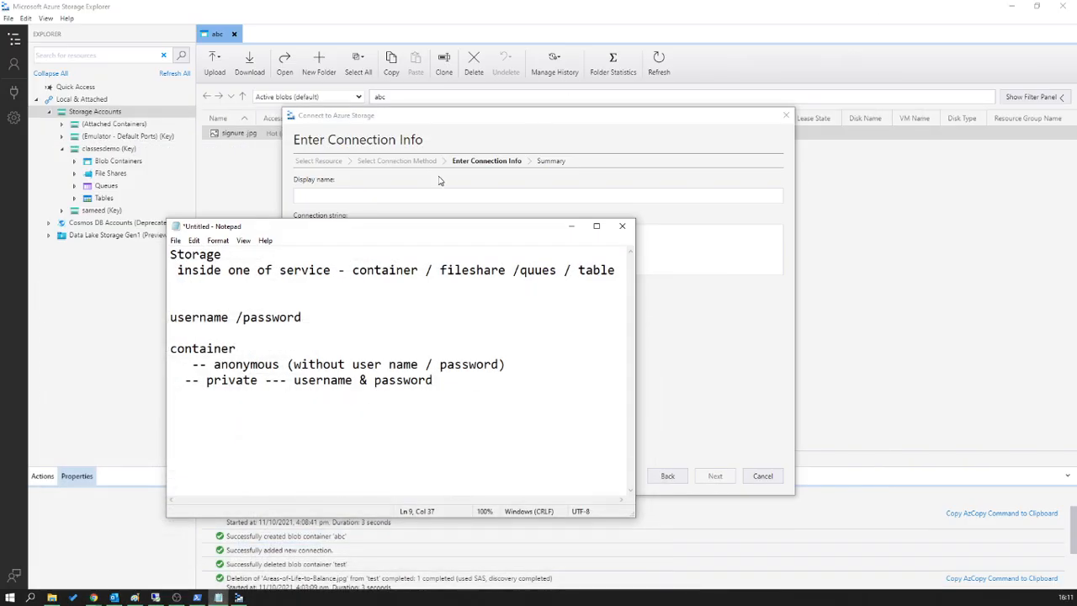
pyautogui.click(422, 192)
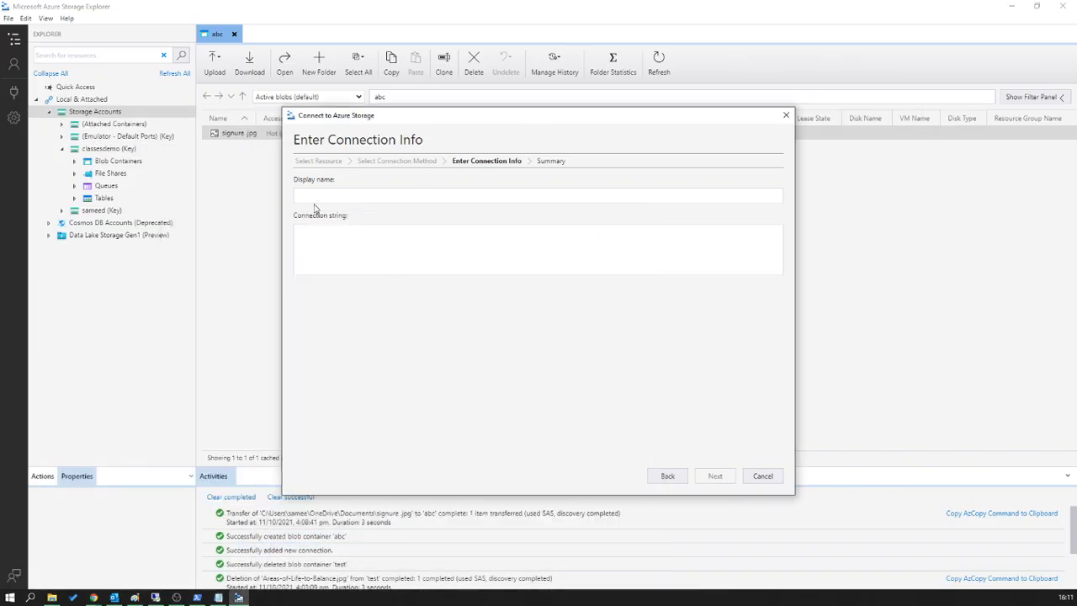
pyautogui.click(327, 249)
pyautogui.hotkey('ctrl', 'v')
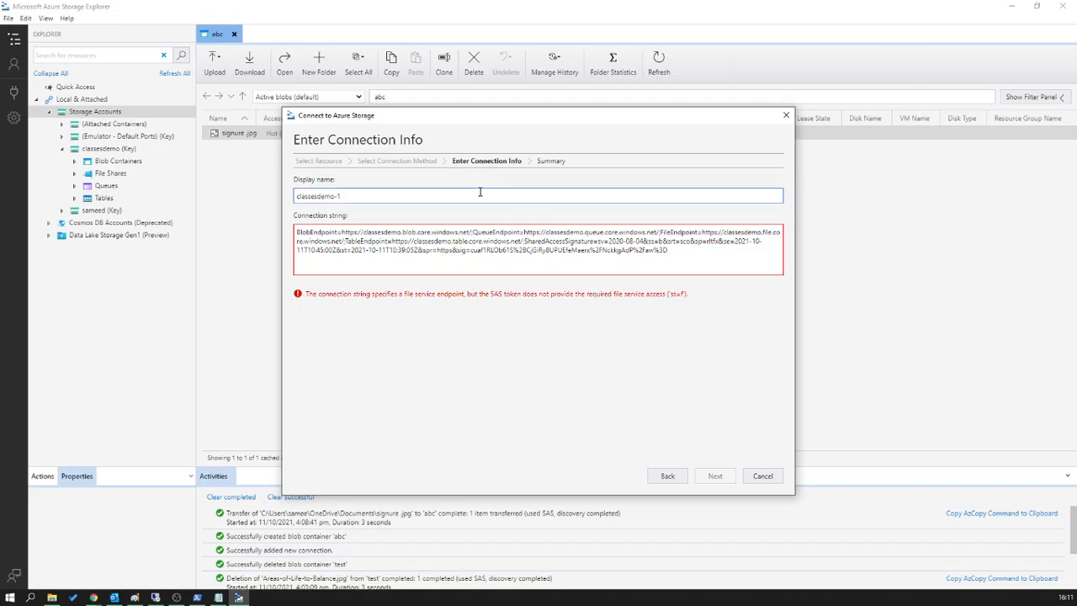
pyautogui.click(667, 477)
# Step: Switch to attaching a blob container by SAS URL, with display name Claasesdemo
pyautogui.click(667, 476)
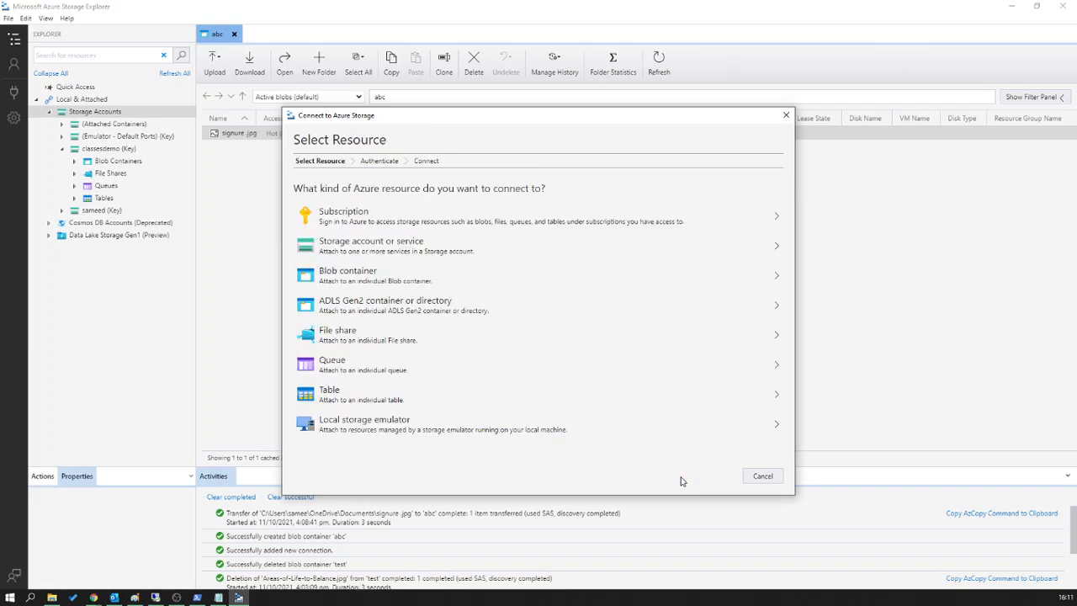
pyautogui.click(356, 280)
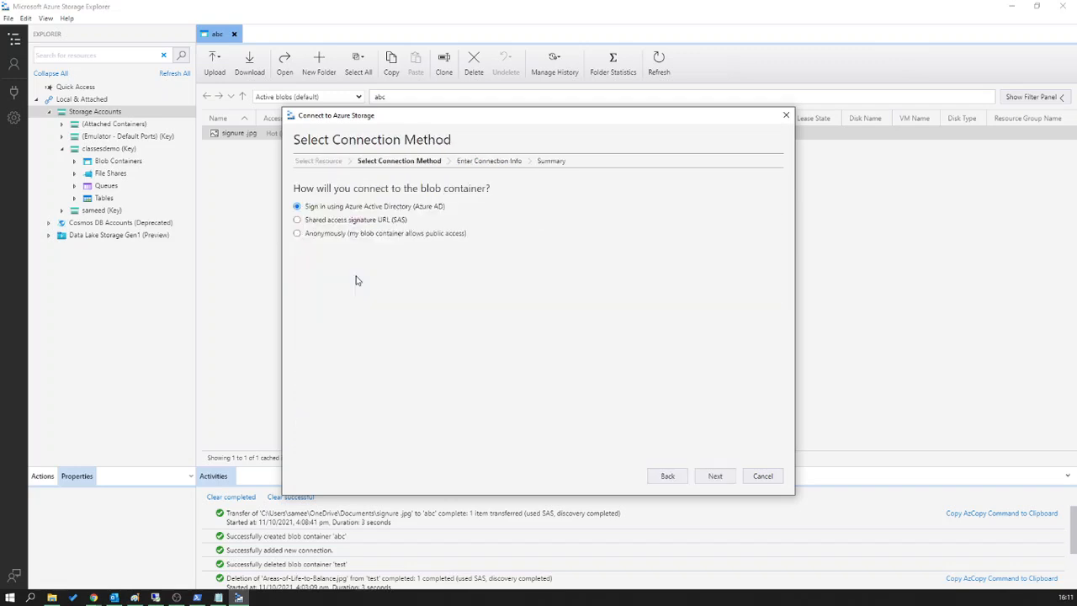
pyautogui.doubleClick(317, 223)
pyautogui.click(705, 476)
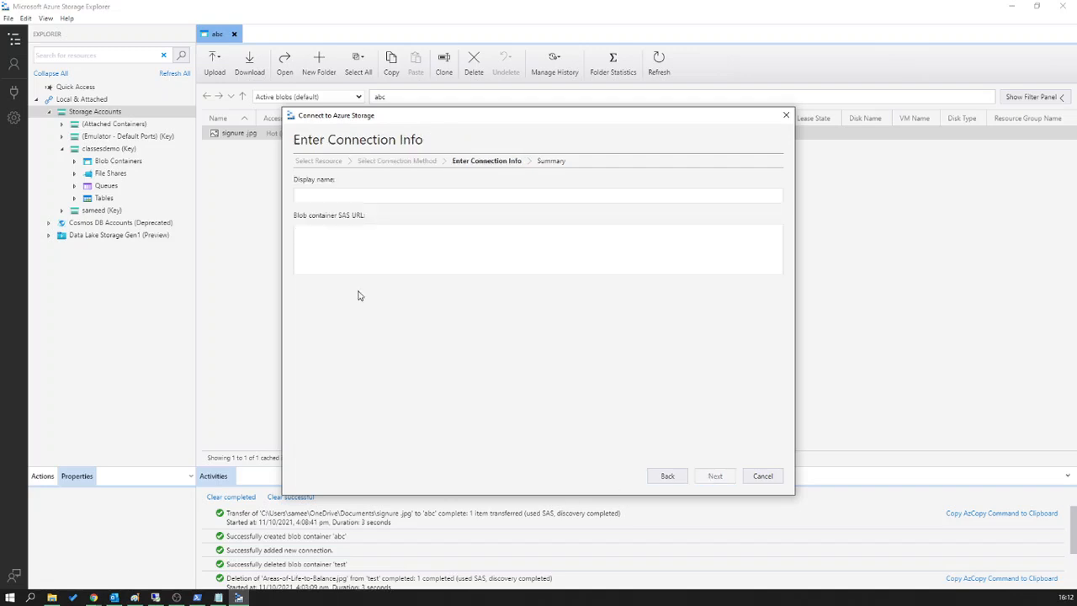
pyautogui.click(341, 261)
pyautogui.hotkey('ctrl', 'v')
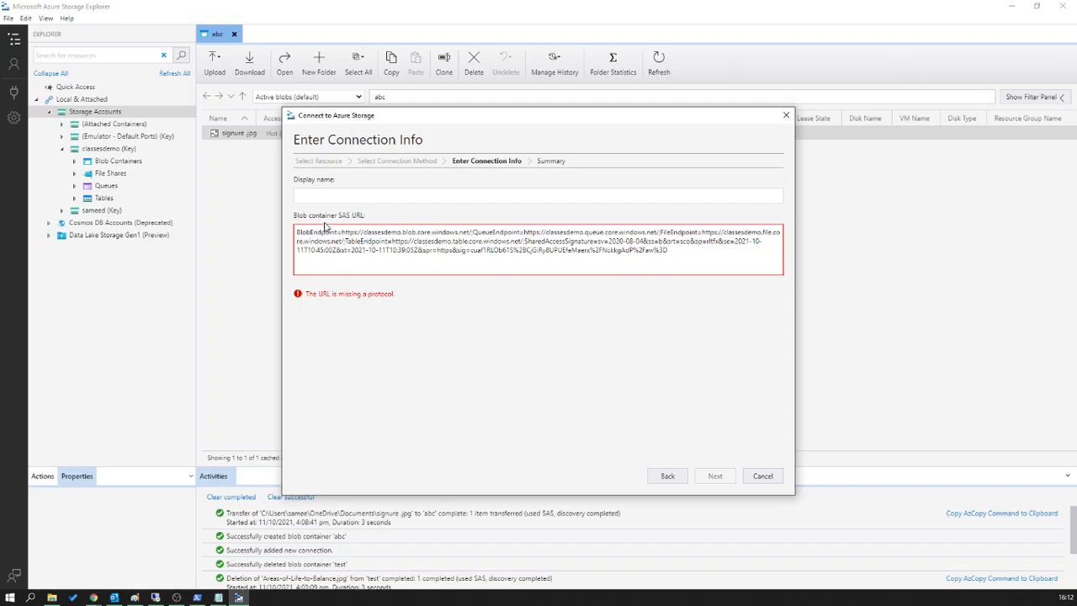
pyautogui.click(311, 194)
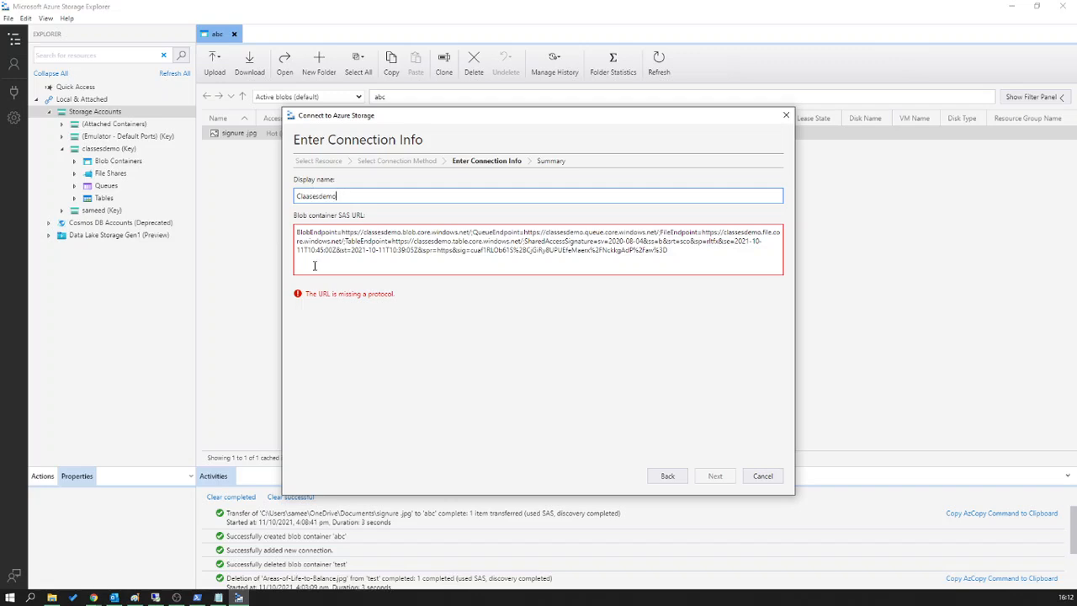
pyautogui.click(350, 337)
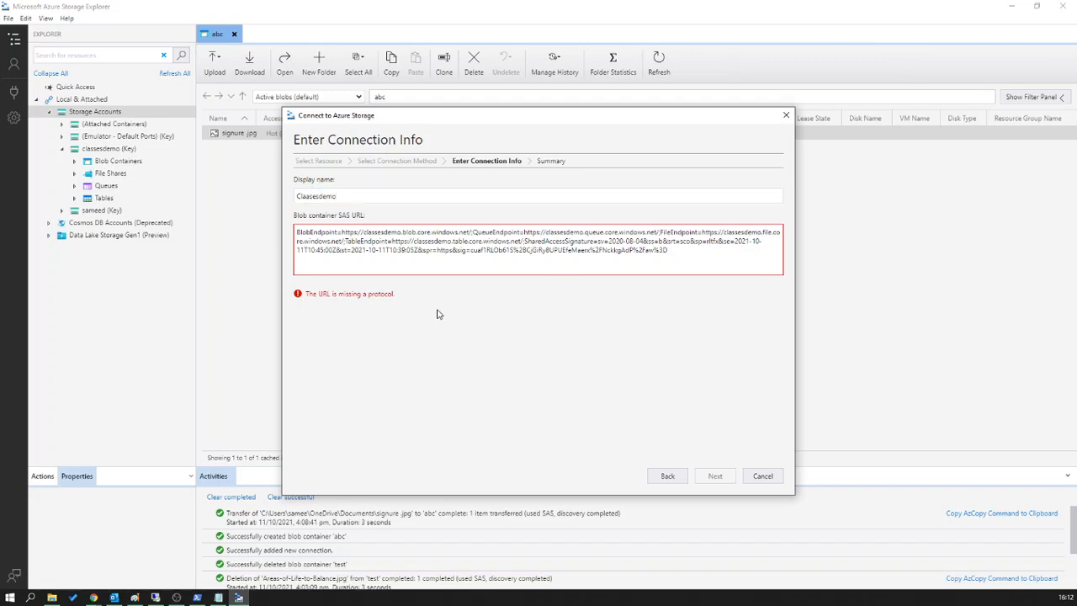
# Step: Replace the pasted connection string with the portal's Blob service SAS URL
pyautogui.tripleClick(627, 266)
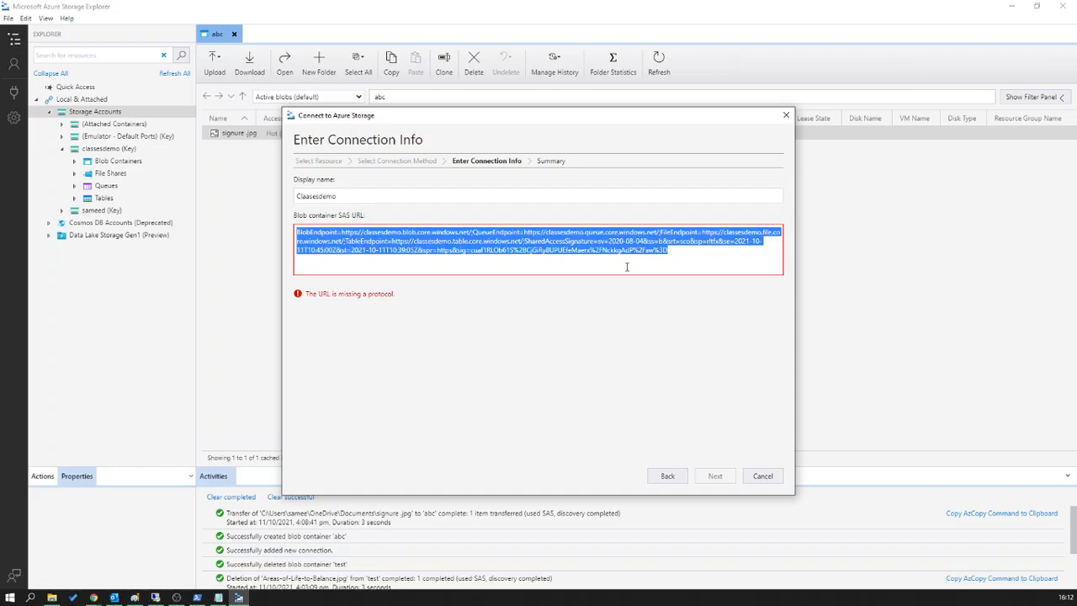
pyautogui.press('BackSpace')
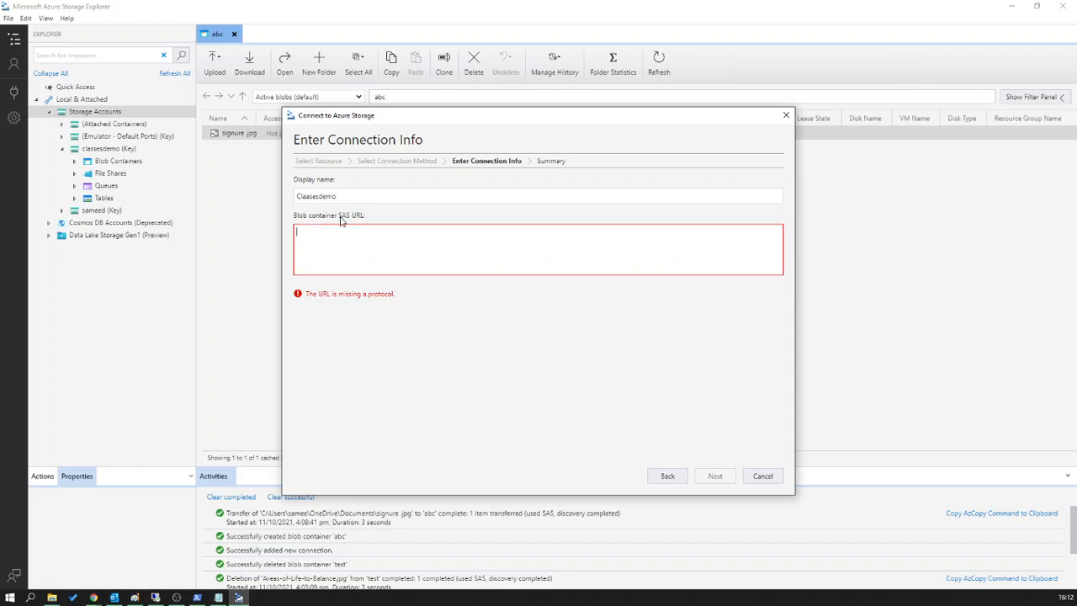
pyautogui.click(93, 598)
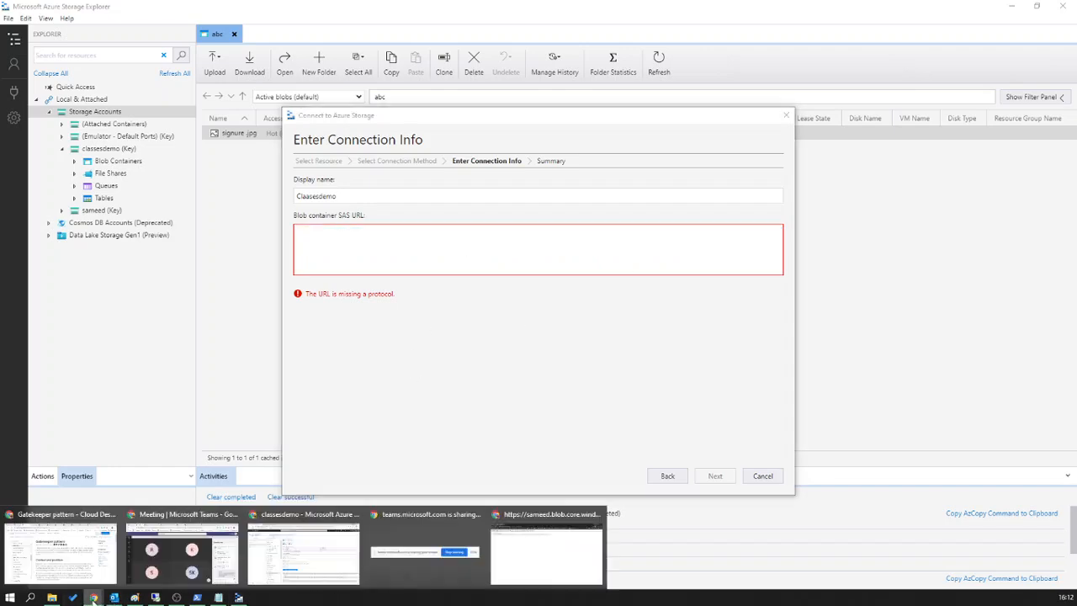
pyautogui.click(309, 572)
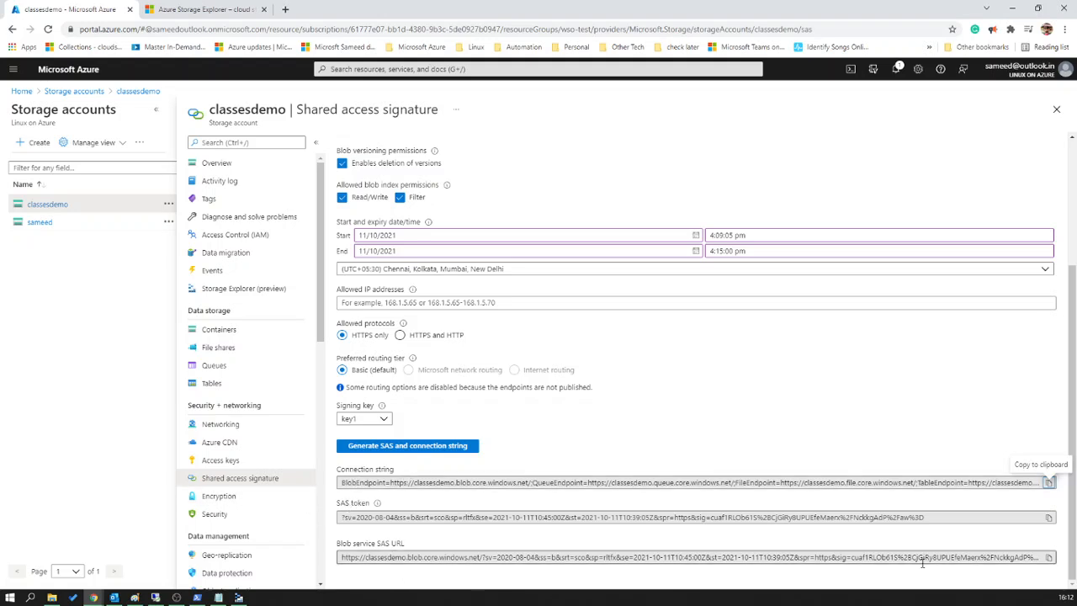
pyautogui.click(1048, 557)
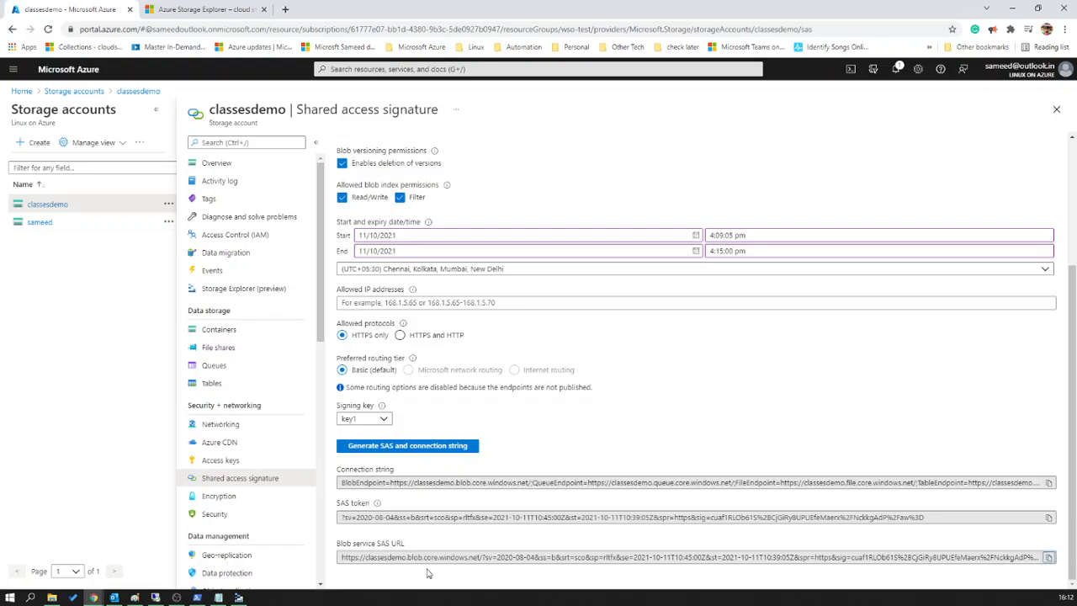
pyautogui.click(239, 597)
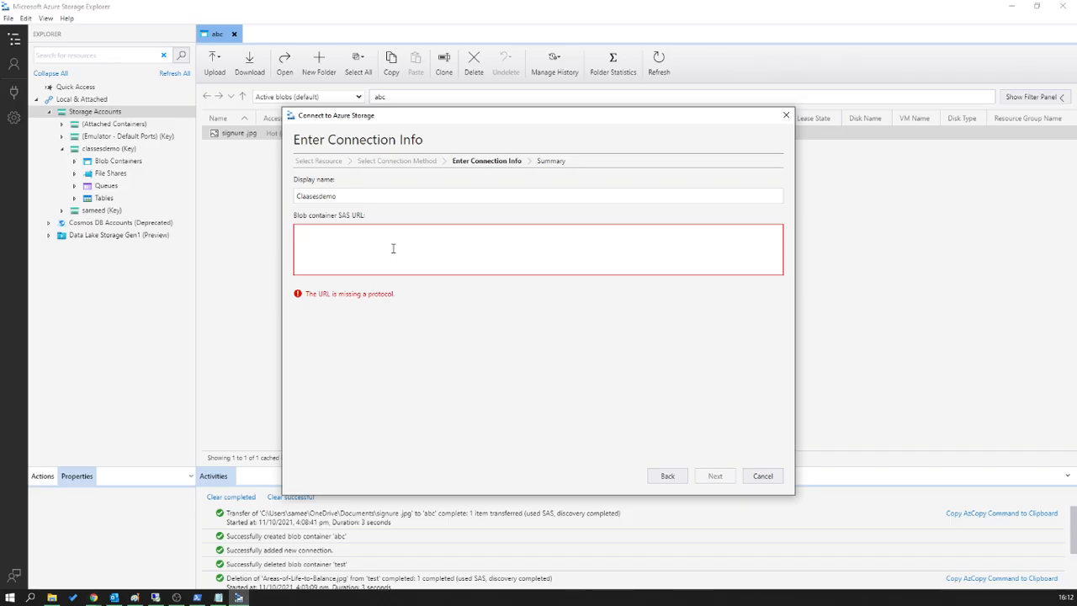
pyautogui.hotkey('ctrl', 'v')
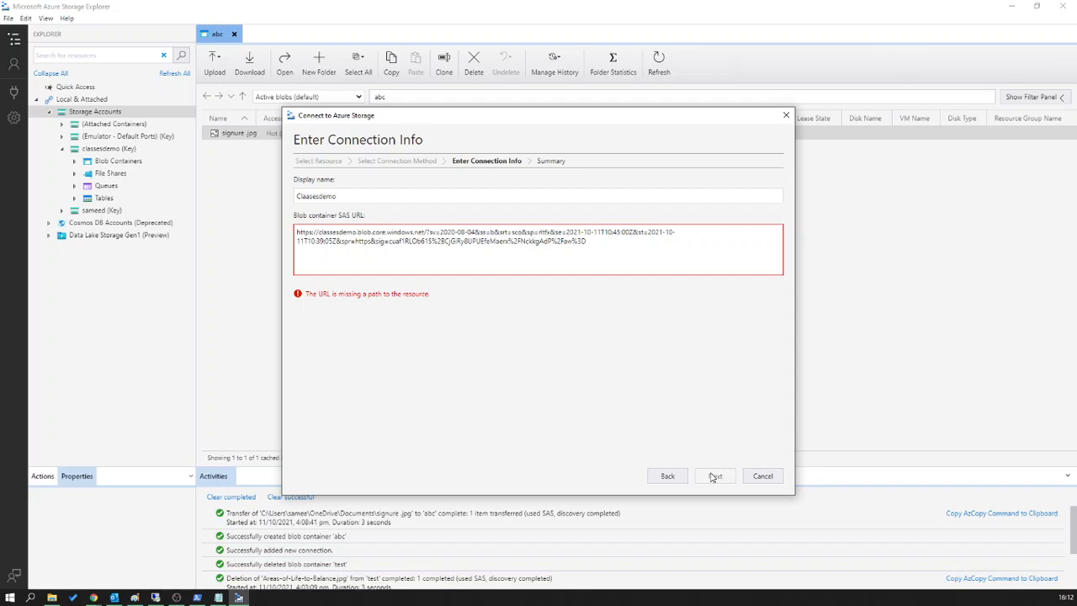
pyautogui.click(466, 266)
pyautogui.click(135, 598)
pyautogui.click(135, 597)
pyautogui.click(420, 266)
pyautogui.moveTo(344, 188); pyautogui.dragTo(243, 211)
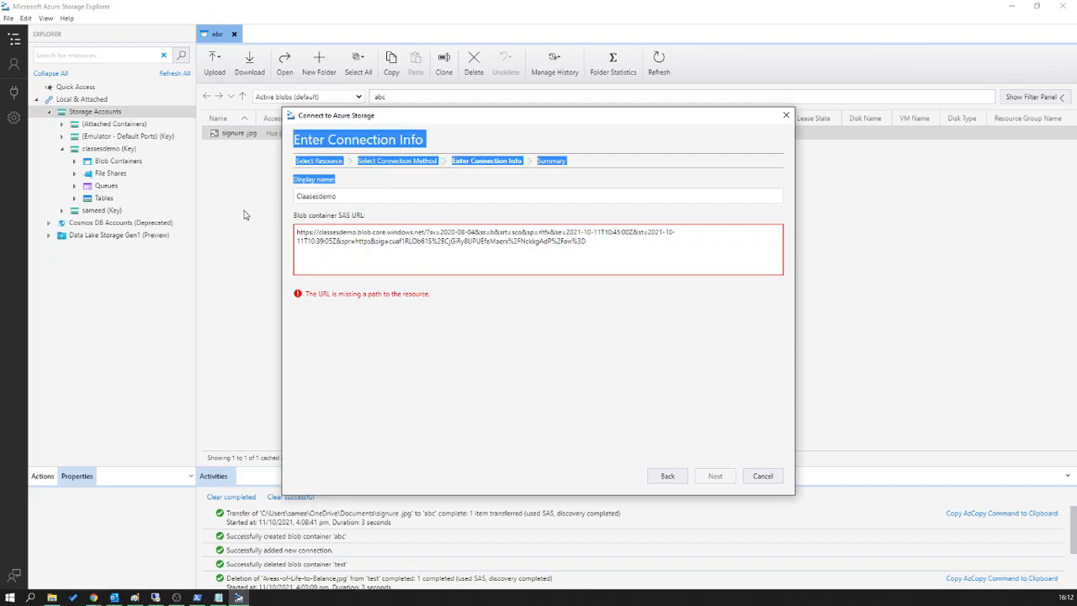
pyautogui.click(389, 241)
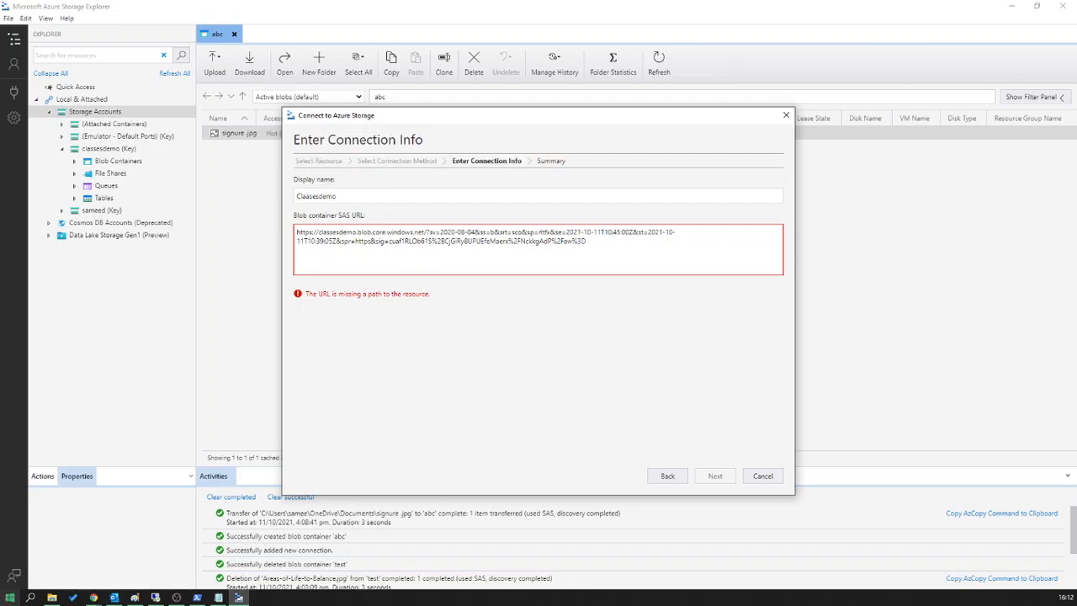
pyautogui.hotkey('alt', 'Tab')
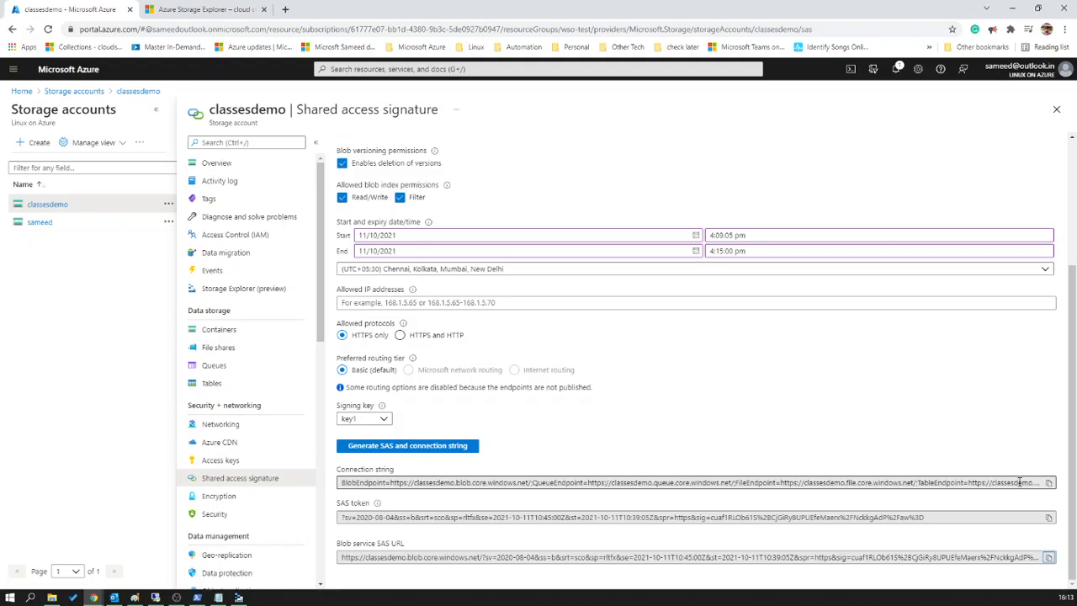
# Step: Re-copy the Blob service SAS URL, paste it into the SAS URL box, then clear it
pyautogui.click(1049, 557)
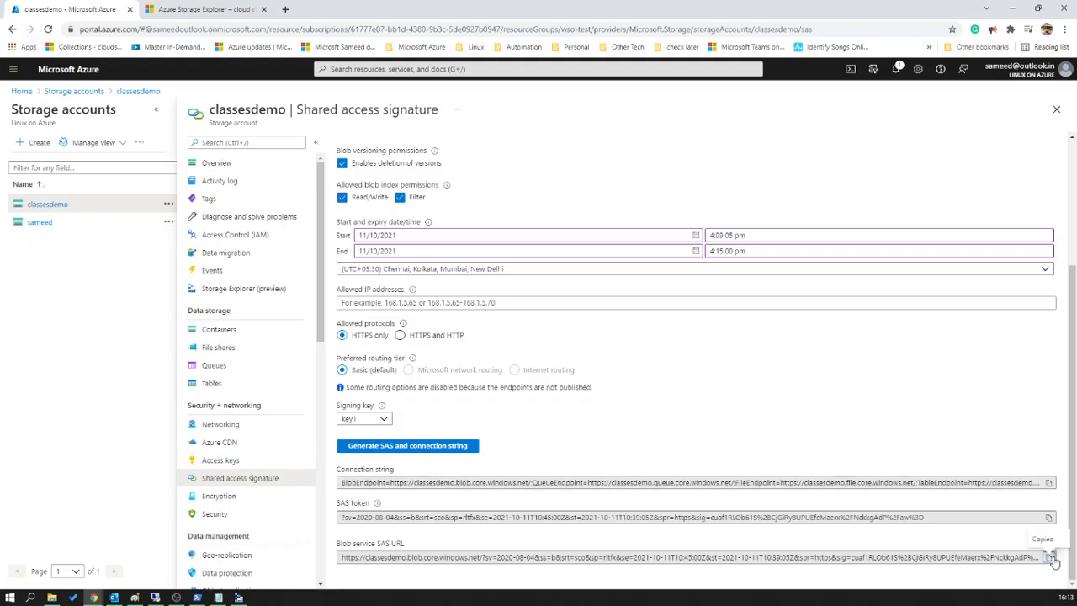
pyautogui.click(1013, 8)
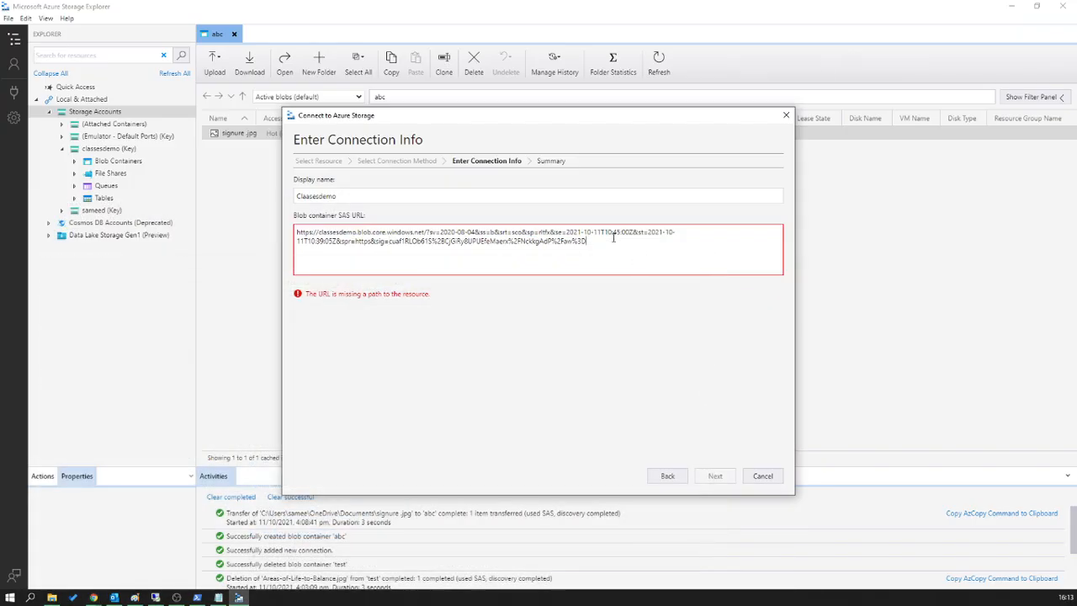
pyautogui.hotkey('ctrl', 'a')
pyautogui.press('BackSpace')
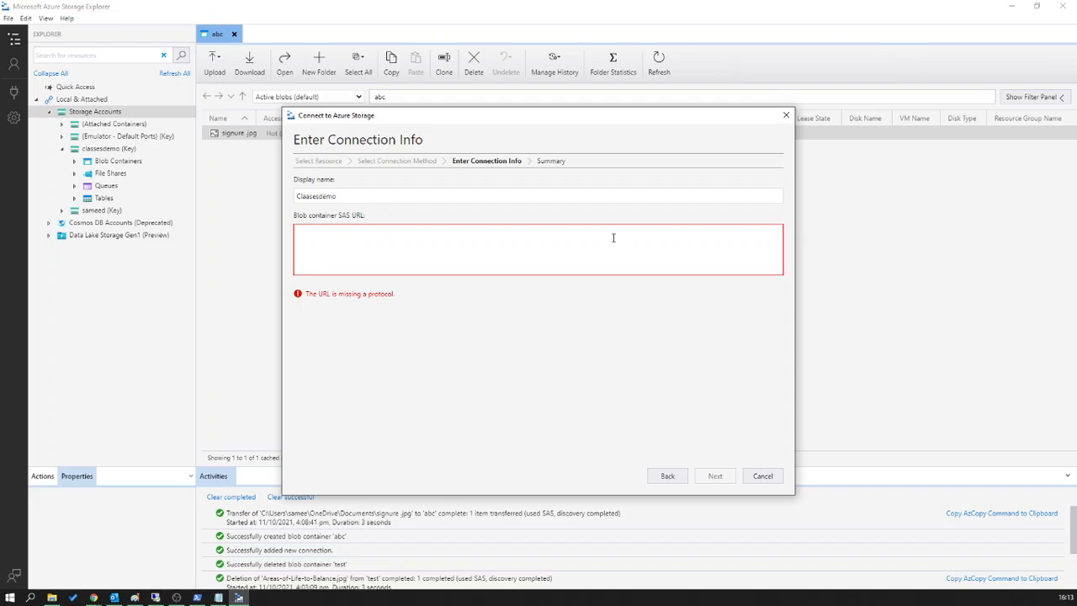
pyautogui.hotkey('ctrl', 'v')
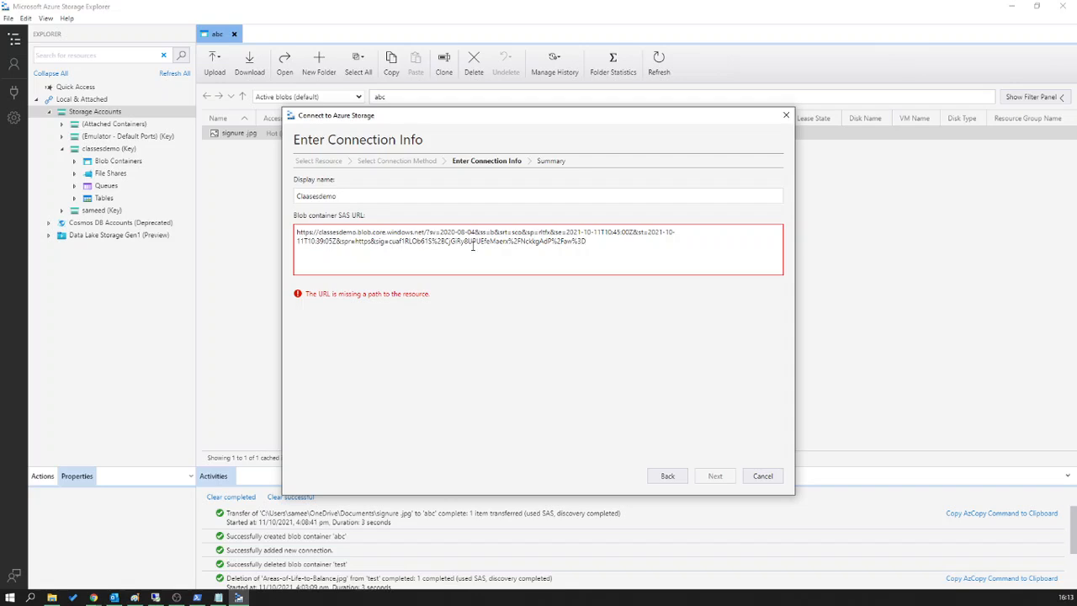
pyautogui.hotkey('ctrl', 'a')
pyautogui.press('BackSpace')
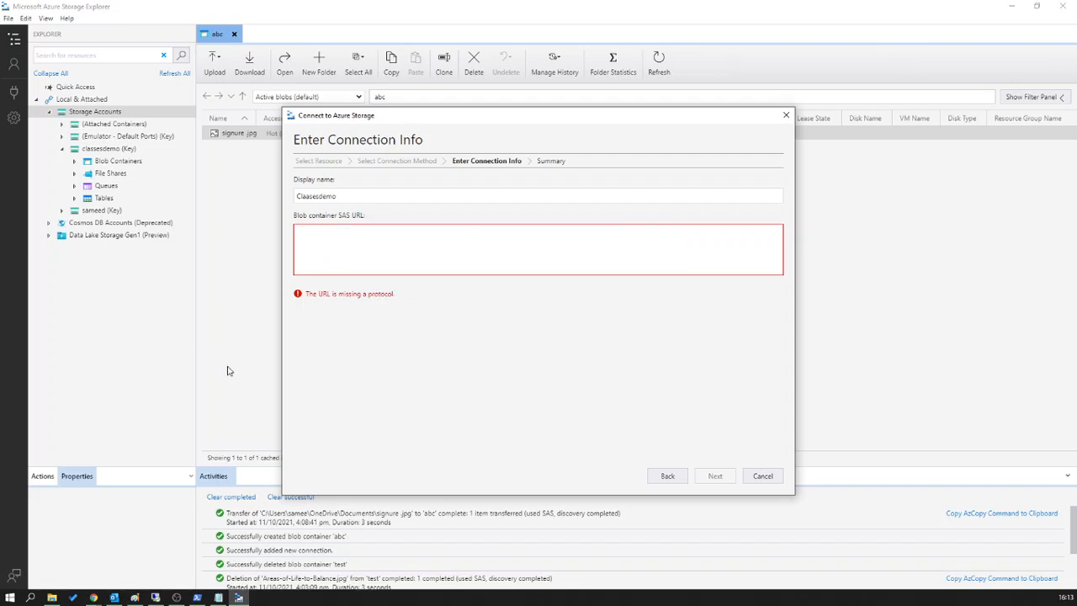
# Step: Paste and delete the storage account connection string, then return to choosing the connection method
pyautogui.click(94, 599)
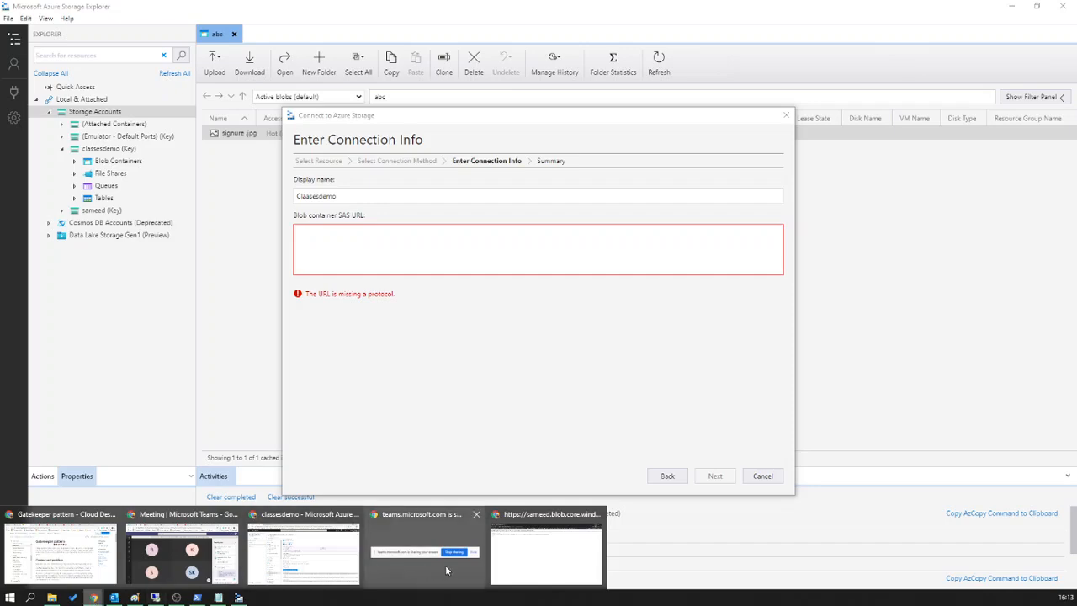
pyautogui.click(299, 552)
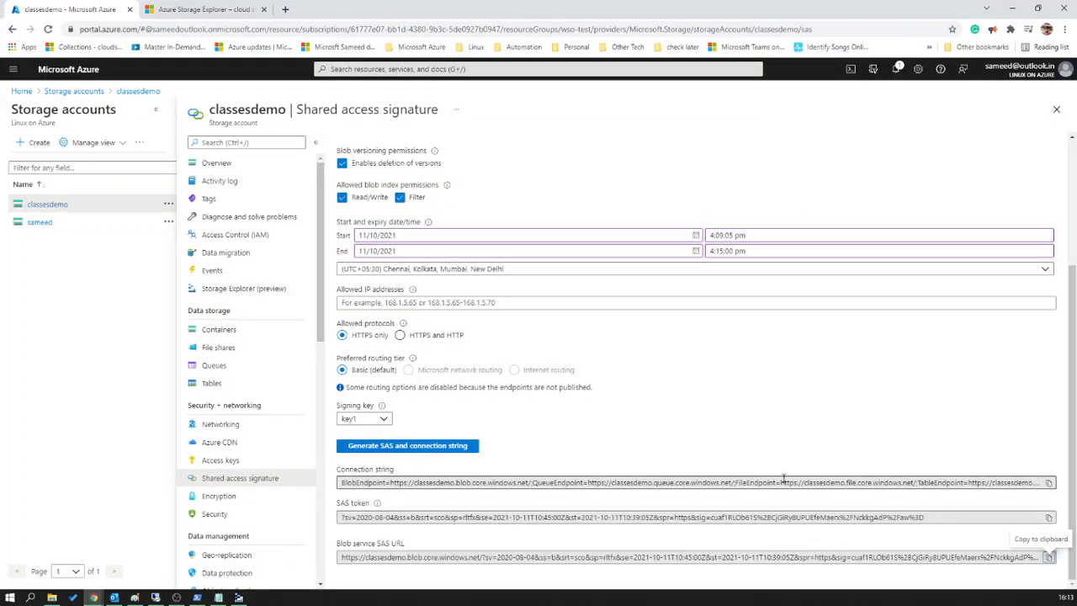
pyautogui.click(1049, 483)
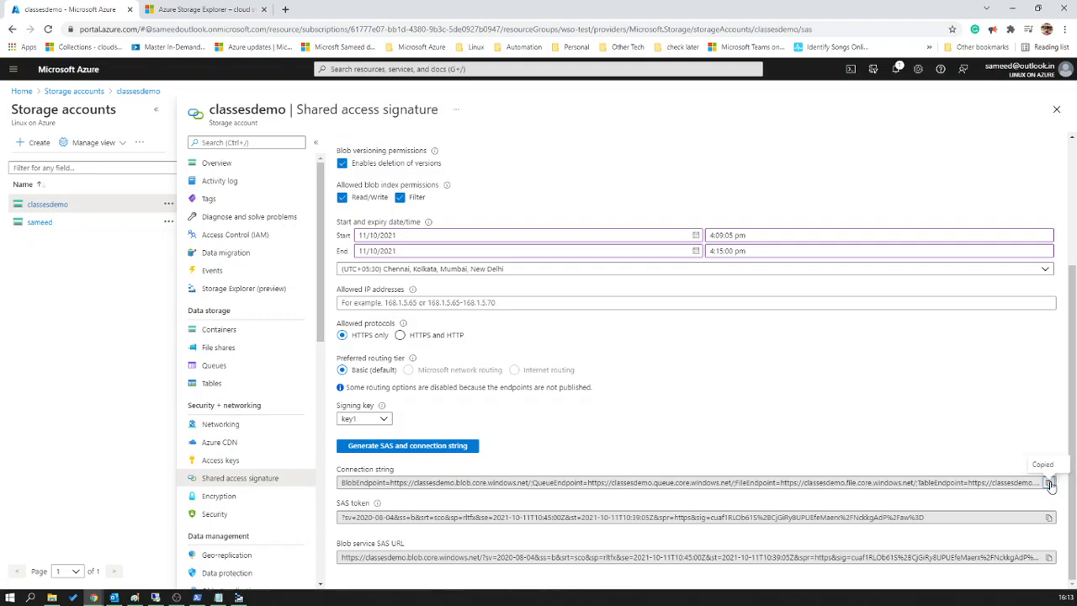
pyautogui.click(239, 598)
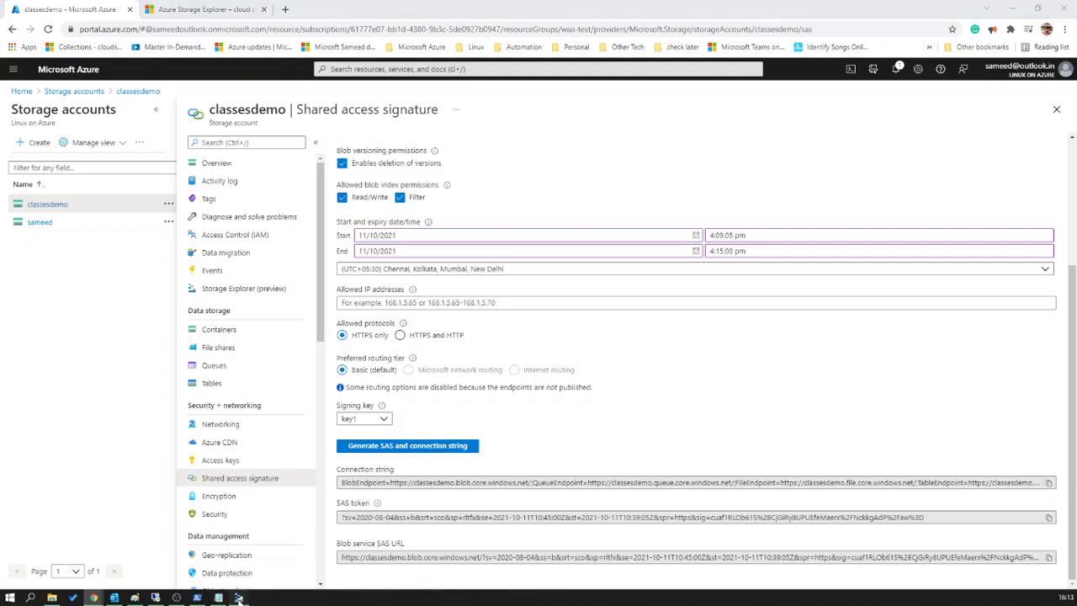
pyautogui.hotkey('ctrl', 'v')
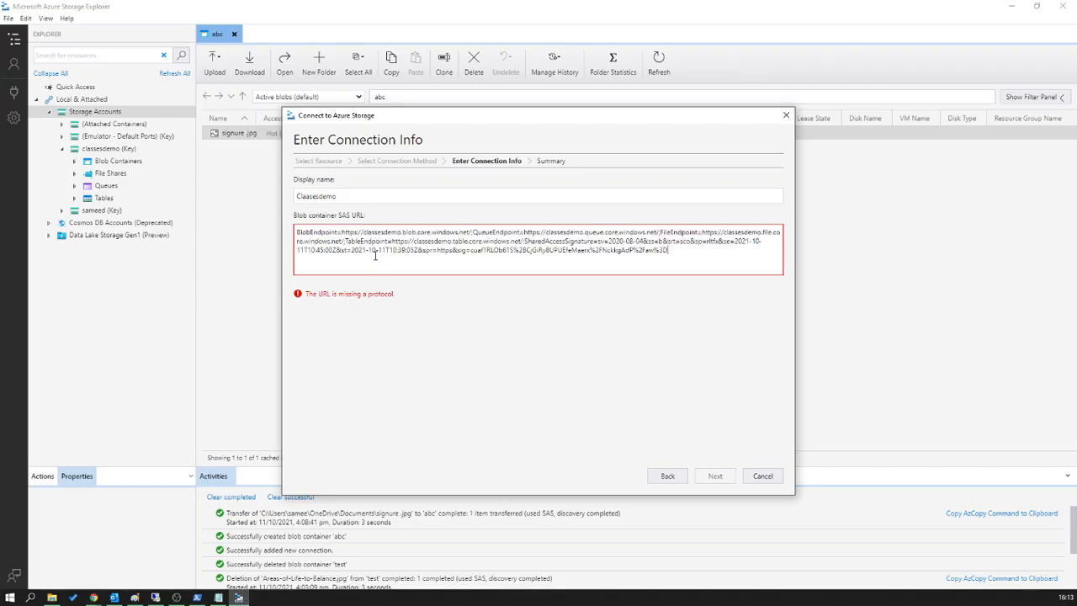
pyautogui.hotkey('ctrl', 'a')
pyautogui.press('BackSpace')
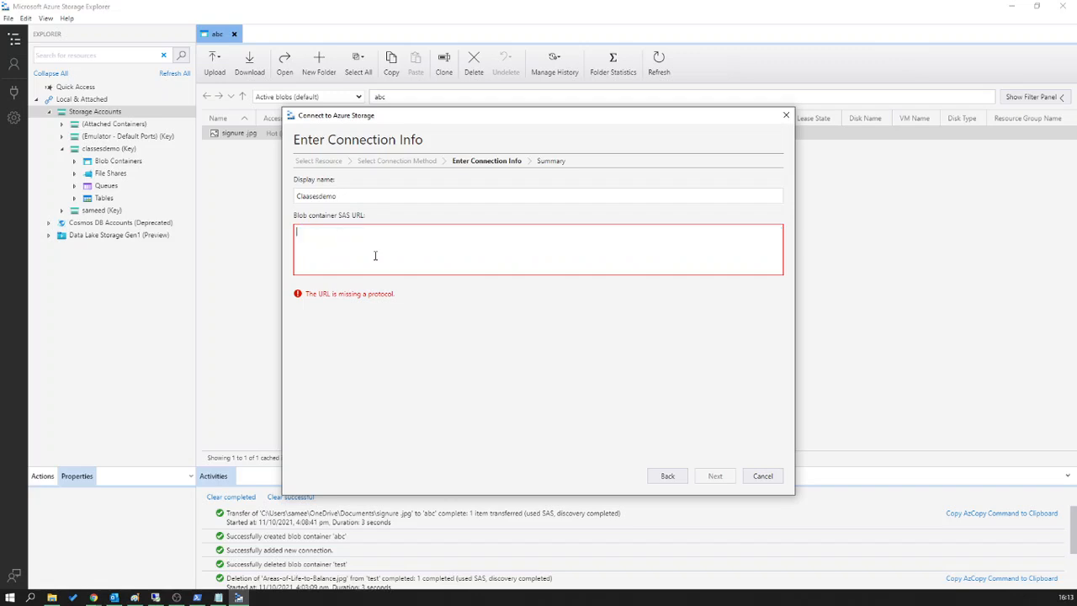
pyautogui.click(668, 477)
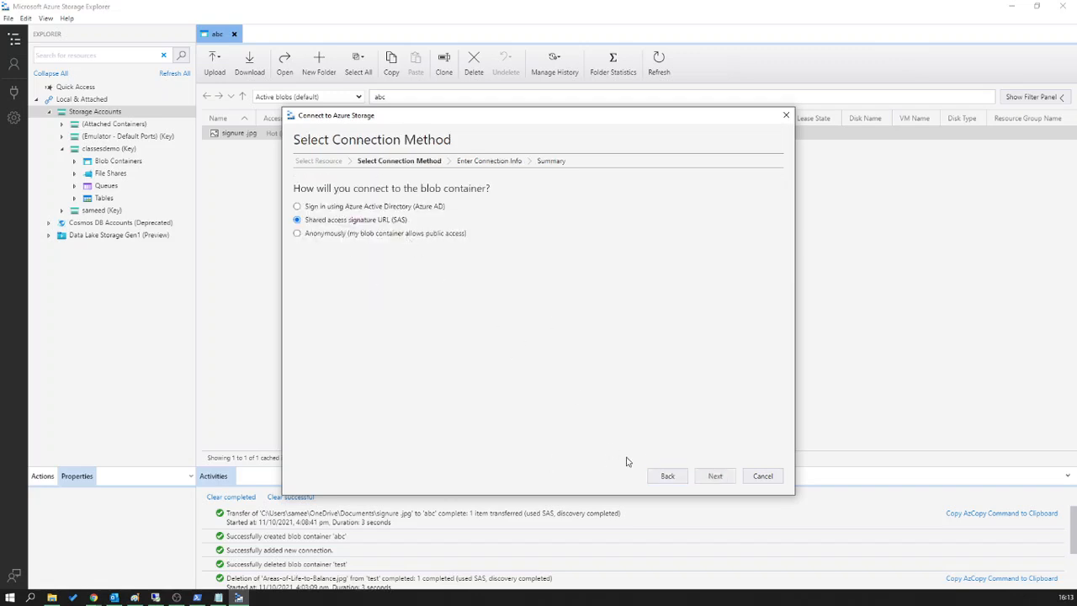
# Step: Try attaching a storage account by SAS URL, pasting the connection string as the service URL
pyautogui.click(667, 476)
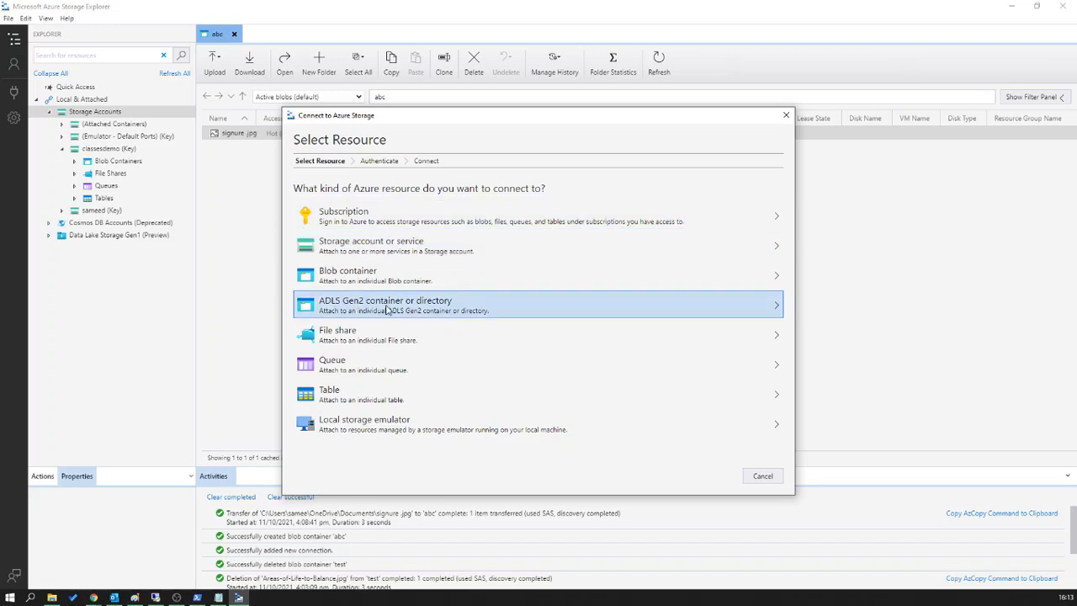
pyautogui.click(368, 241)
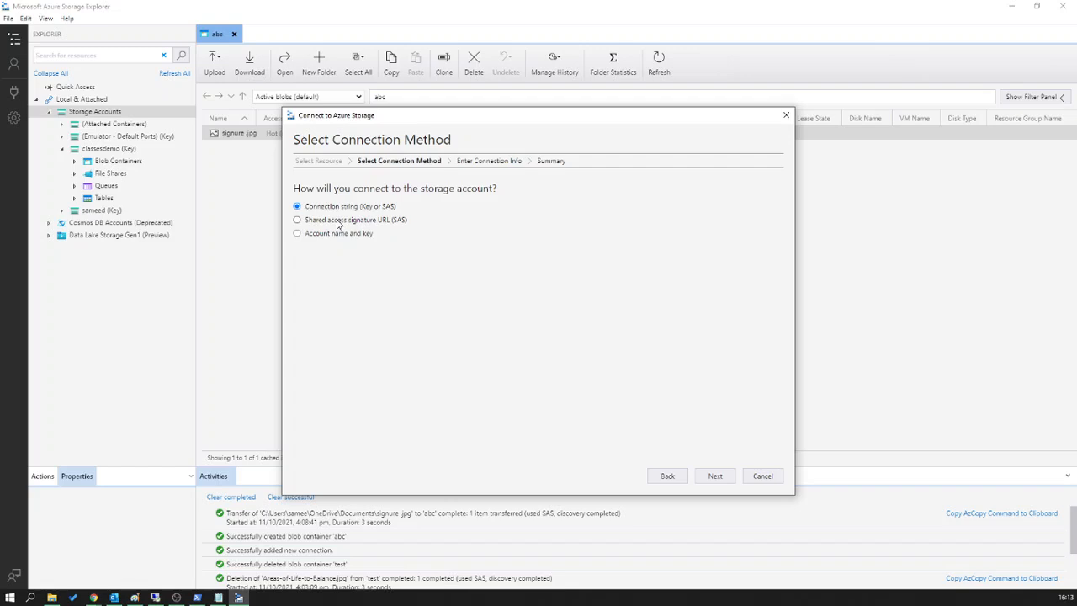
pyautogui.click(337, 222)
pyautogui.click(699, 477)
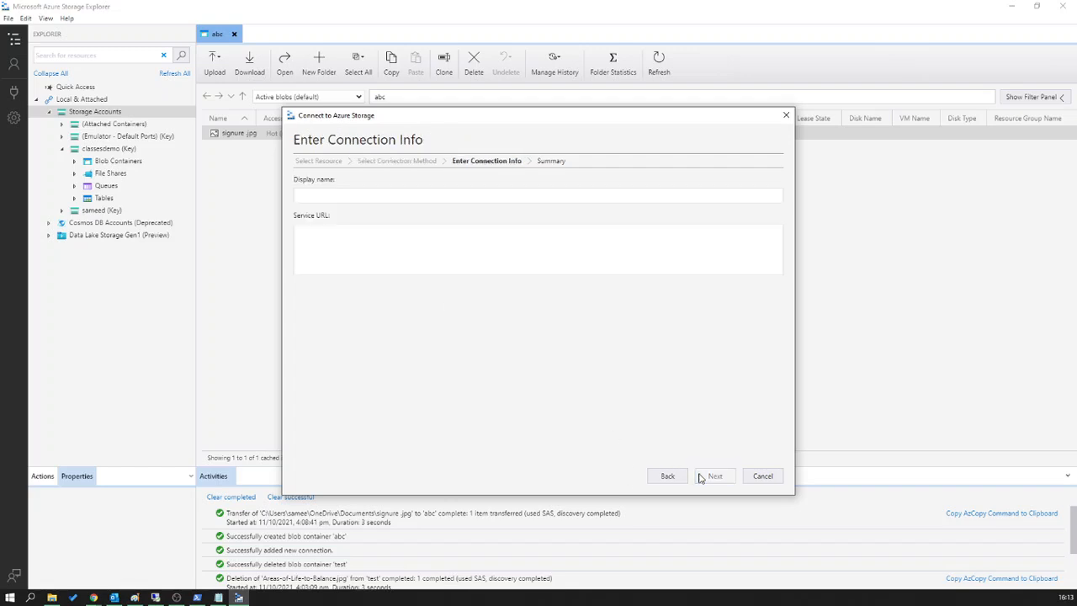
pyautogui.click(443, 271)
pyautogui.hotkey('ctrl', 'v')
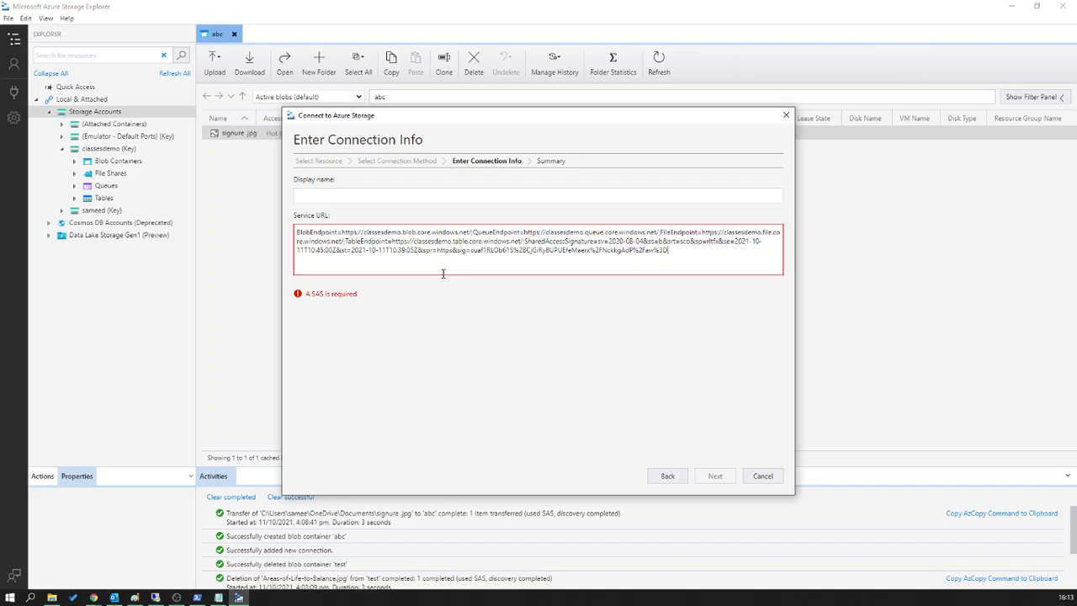
# Step: Switch to the connection-string method, paste and clear the string, then bring up the portal's SAS page
pyautogui.click(669, 477)
pyautogui.click(348, 209)
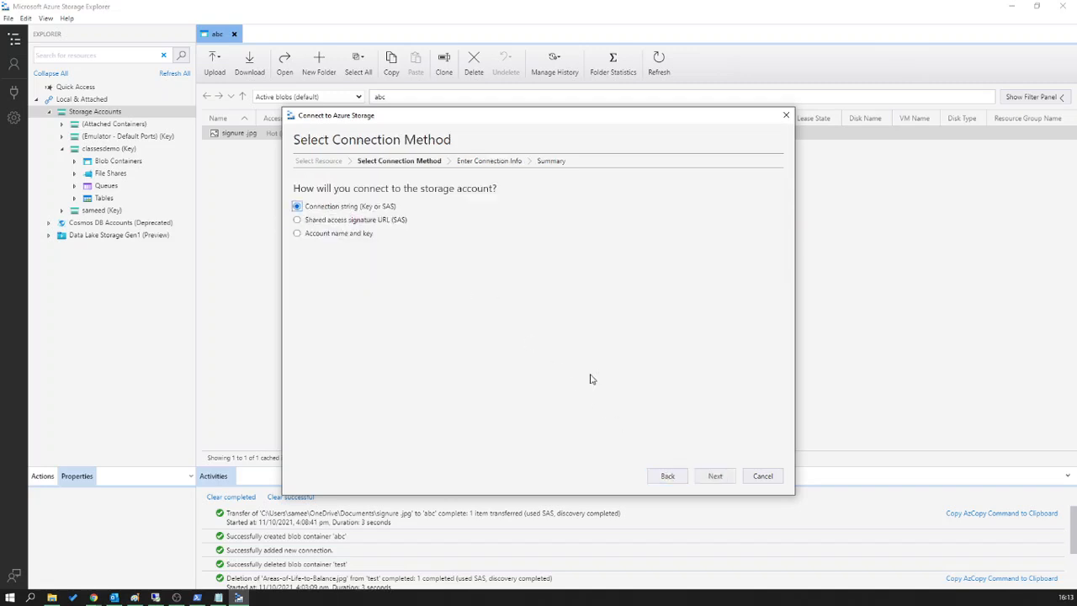
pyautogui.click(714, 476)
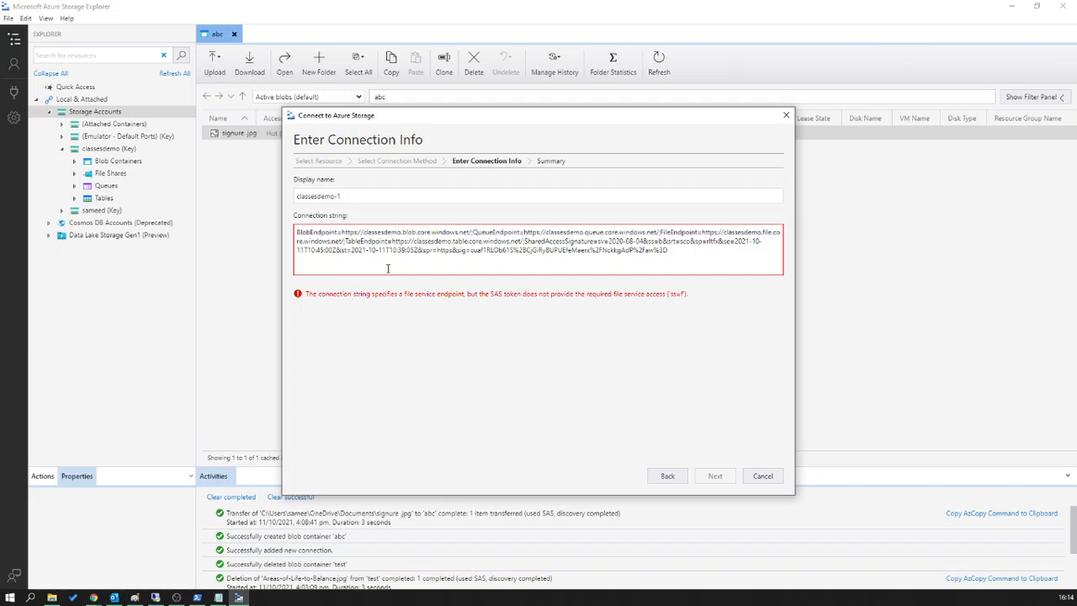
pyautogui.hotkey('ctrl', 'a')
pyautogui.press('BackSpace')
pyautogui.hotkey('ctrl', 'v')
pyautogui.hotkey('ctrl', 'a')
pyautogui.press('BackSpace')
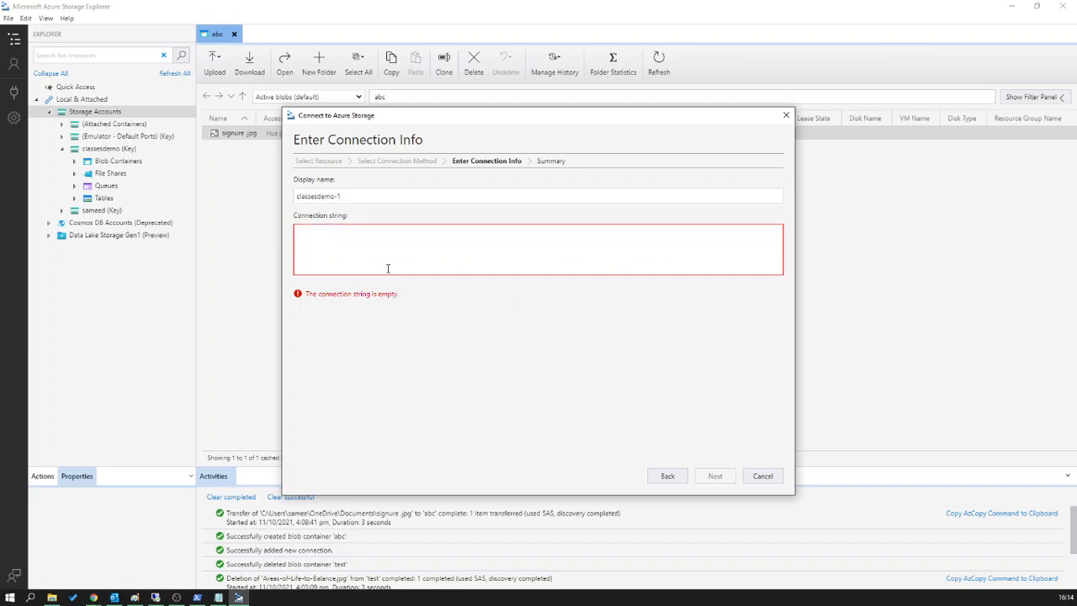
pyautogui.click(135, 597)
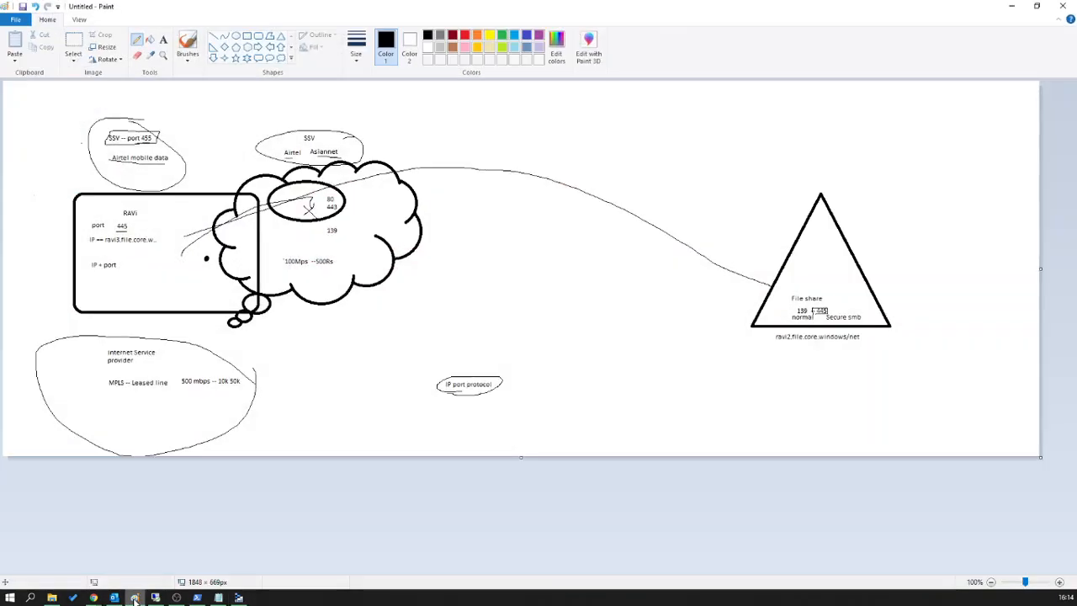
pyautogui.click(135, 600)
pyautogui.moveTo(94, 598)
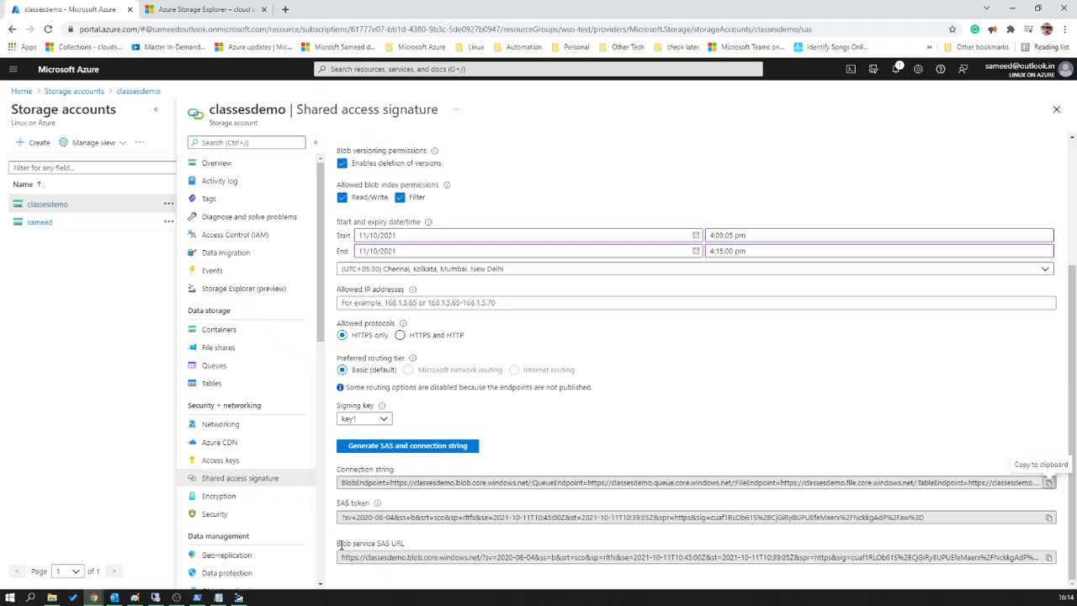
pyautogui.click(347, 547)
# Step: Change the SAS end time to 4:20:00 pm
pyautogui.scroll(3, 493, 322)
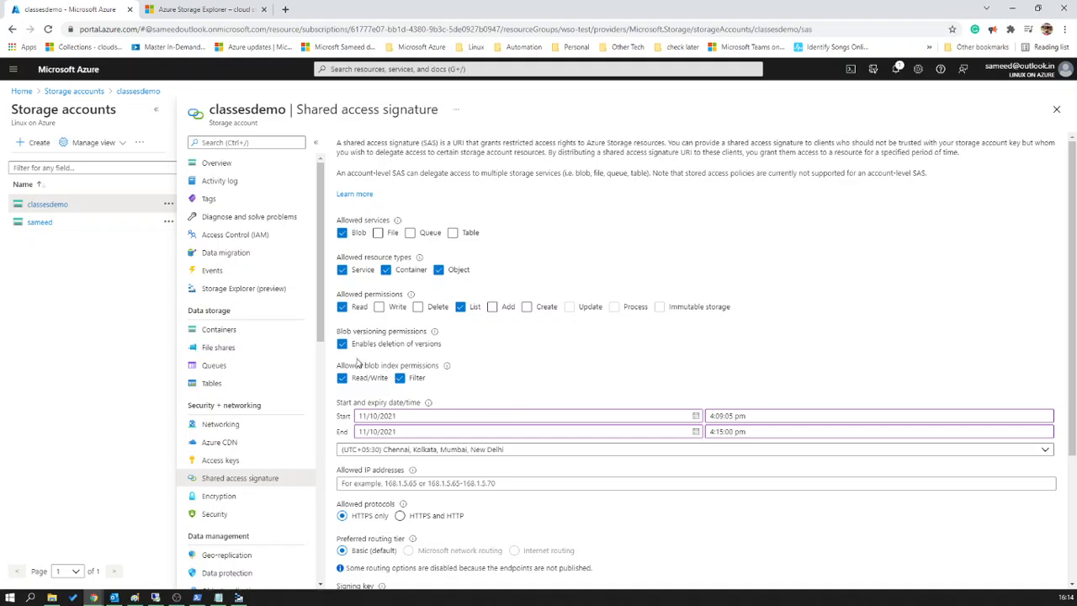
pyautogui.scroll(-3, 446, 354)
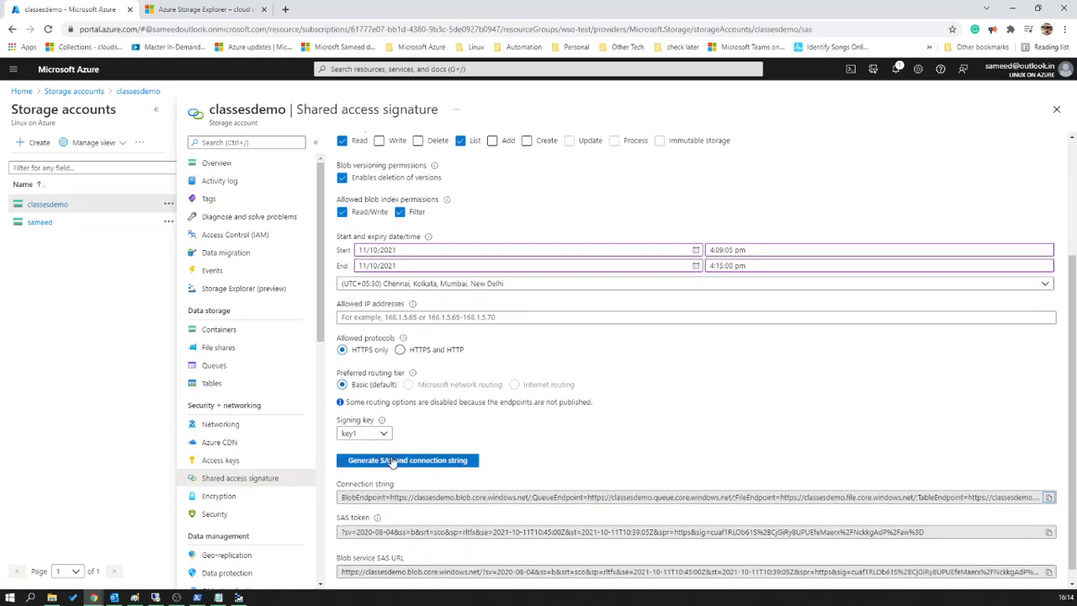
pyautogui.scroll(2, 547, 427)
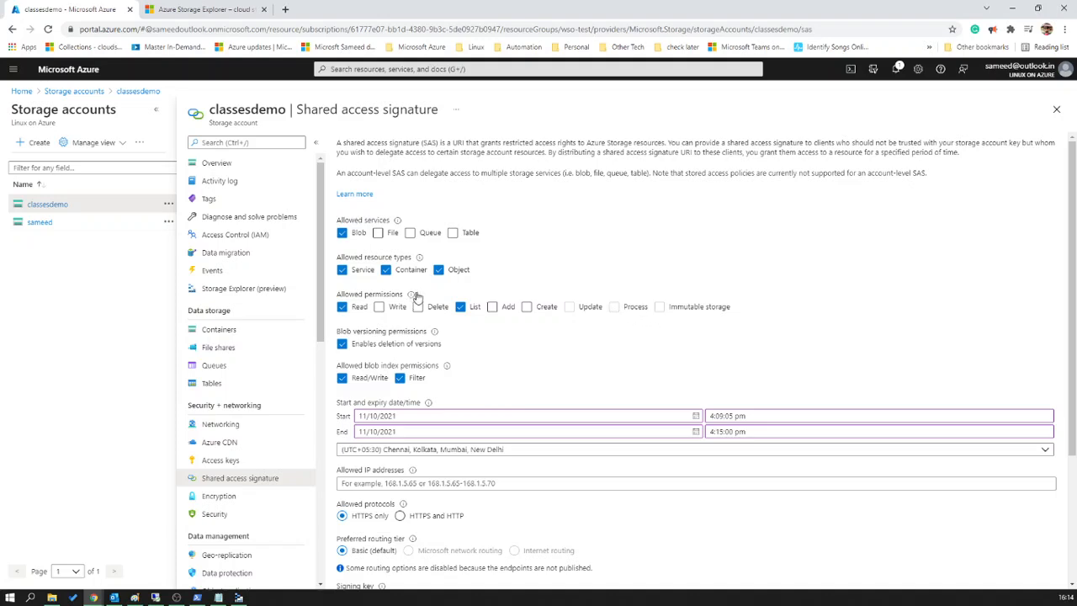
pyautogui.scroll(-3, 453, 418)
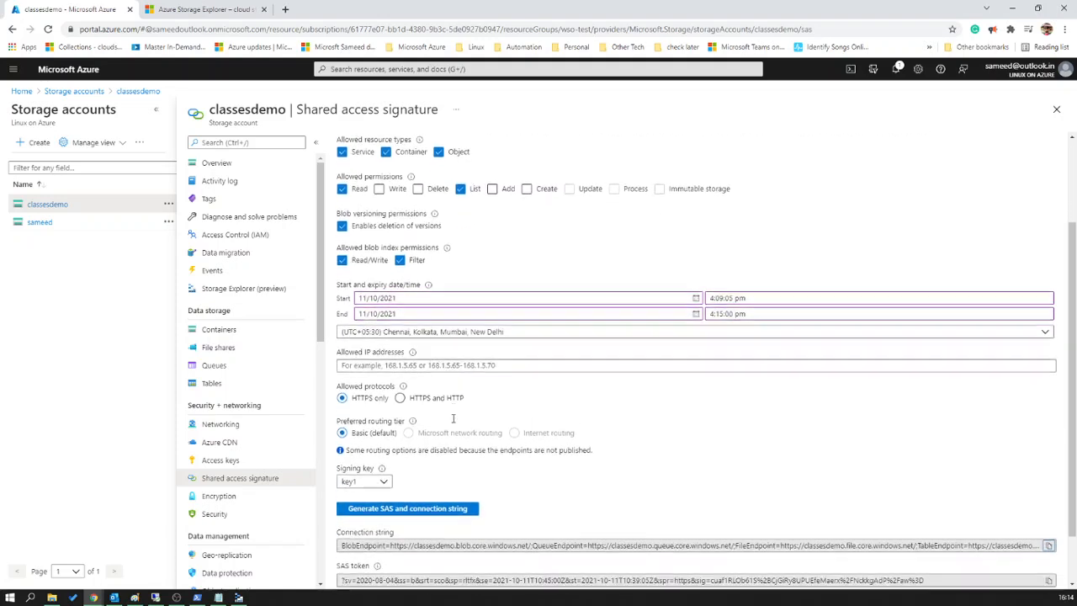
pyautogui.scroll(-1, 453, 418)
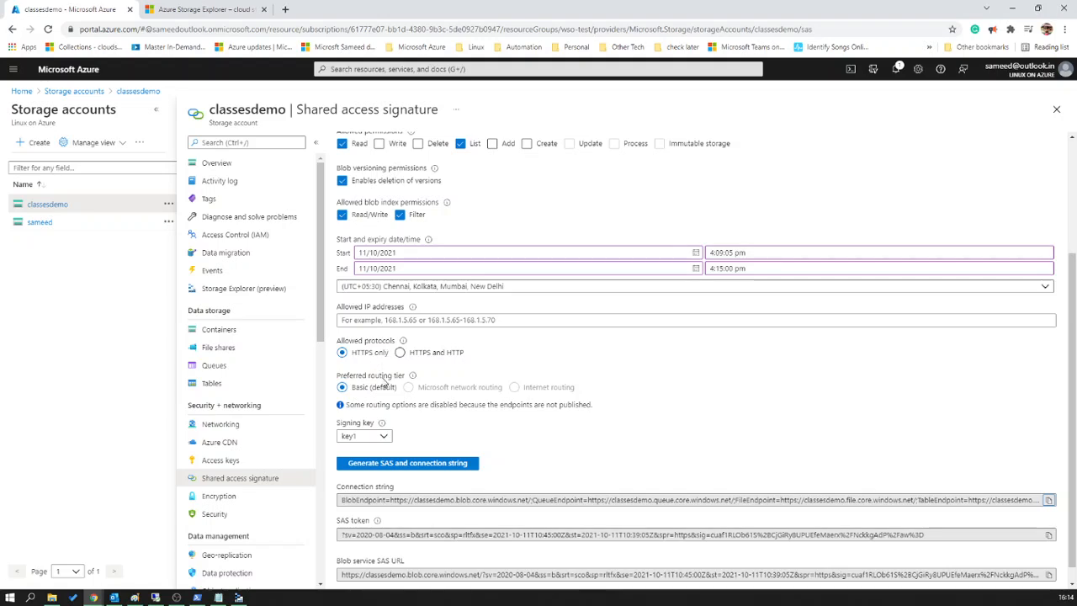
pyautogui.scroll(-1, 401, 469)
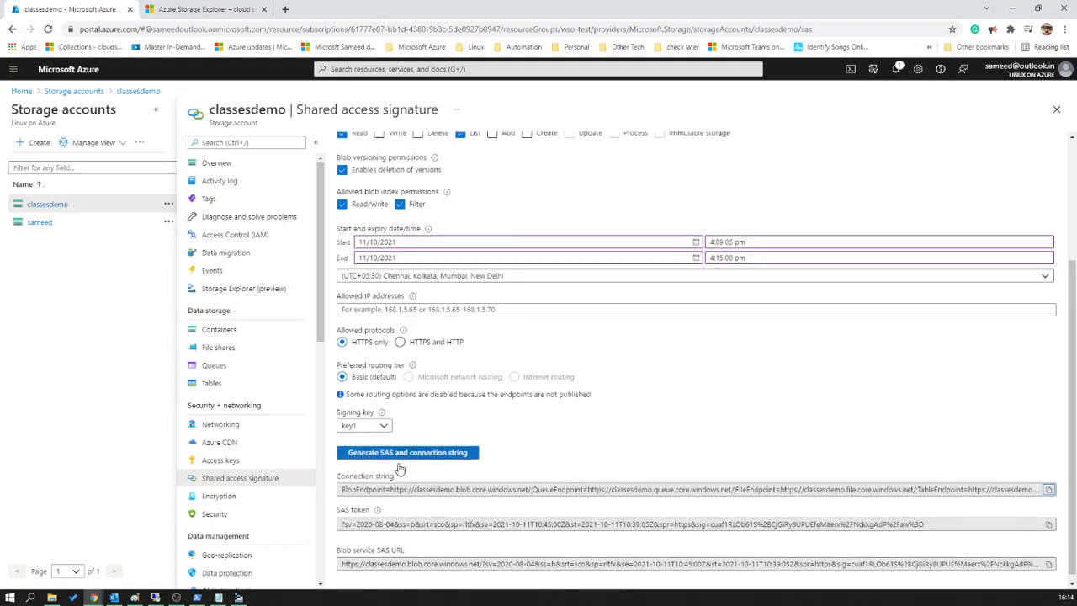
pyautogui.scroll(3, 400, 468)
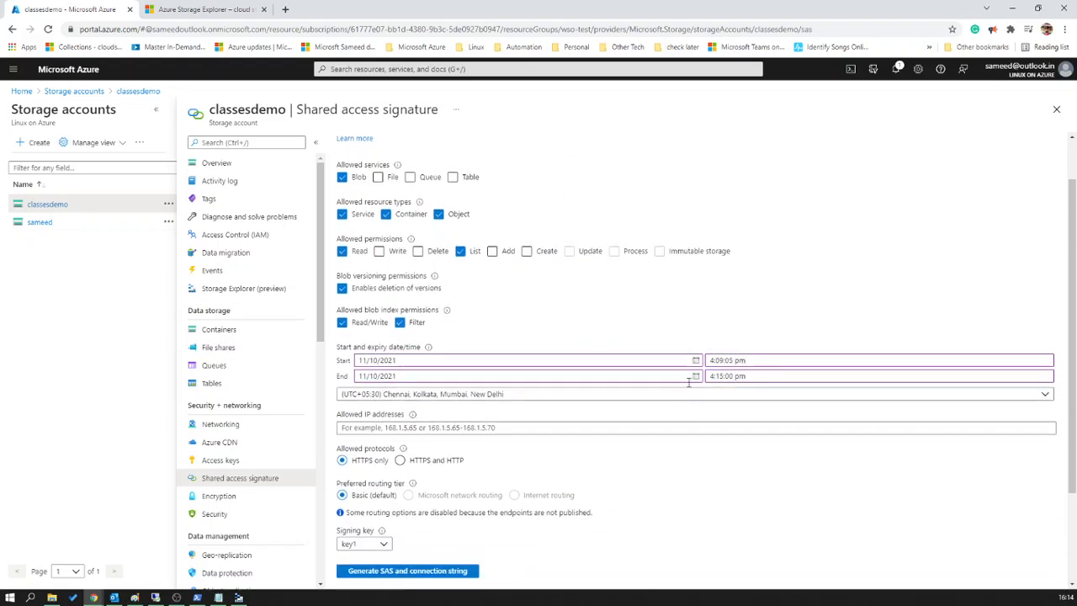
pyautogui.click(718, 376)
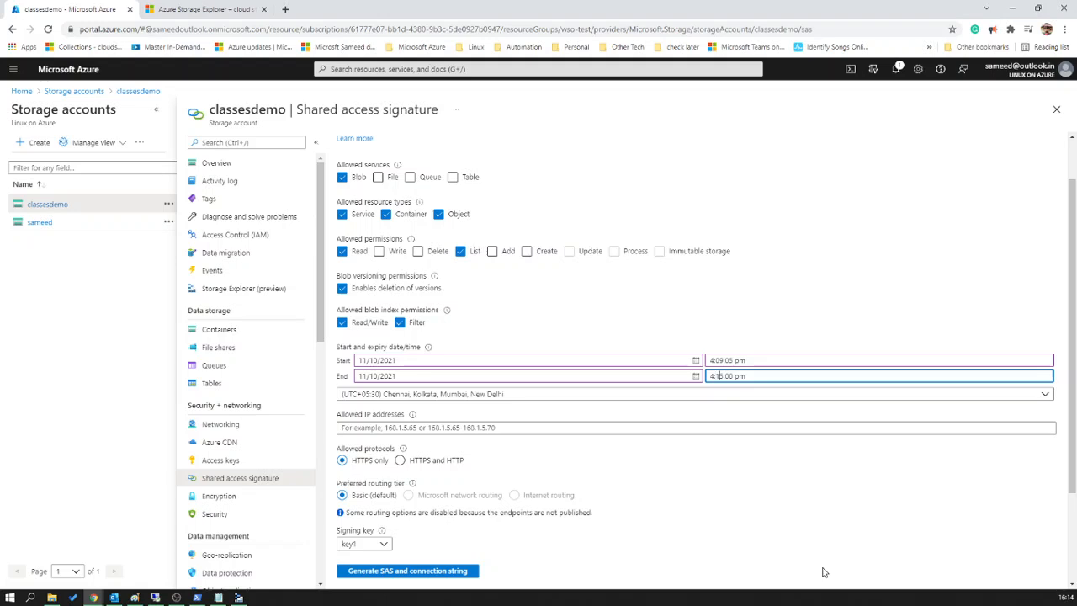
pyautogui.write('20')
pyautogui.click(819, 536)
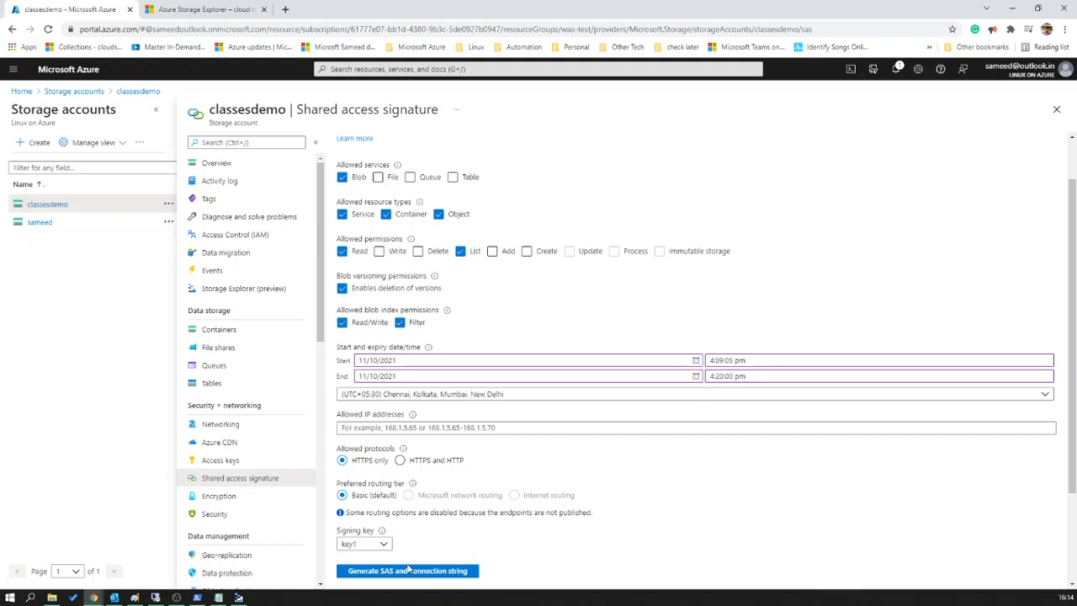
# Step: Regenerate the SAS and copy the new Blob service SAS URL
pyautogui.click(408, 571)
pyautogui.scroll(-3, 734, 489)
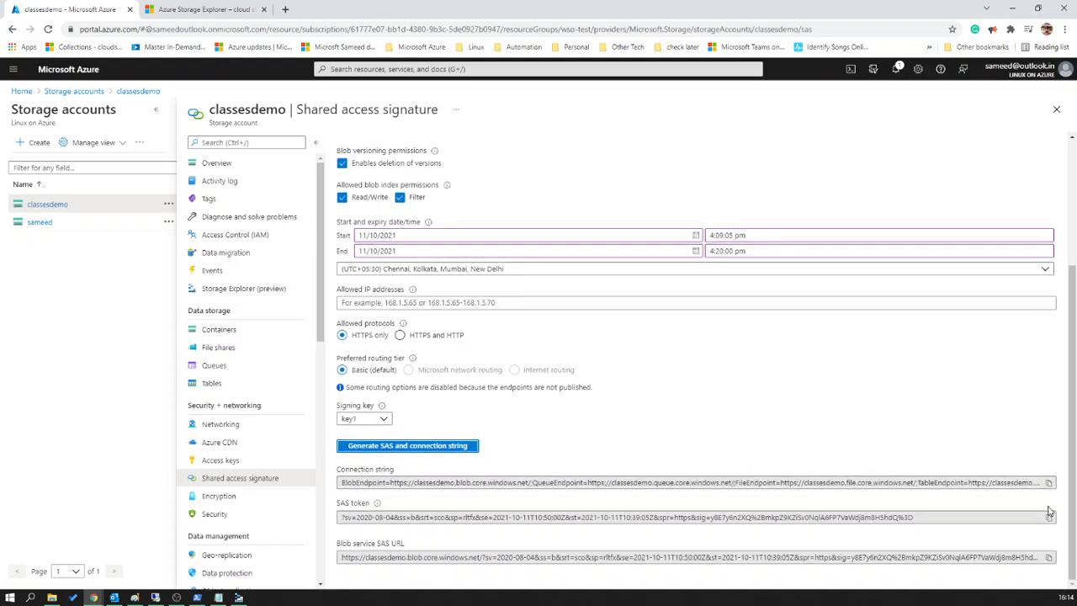
pyautogui.click(1049, 558)
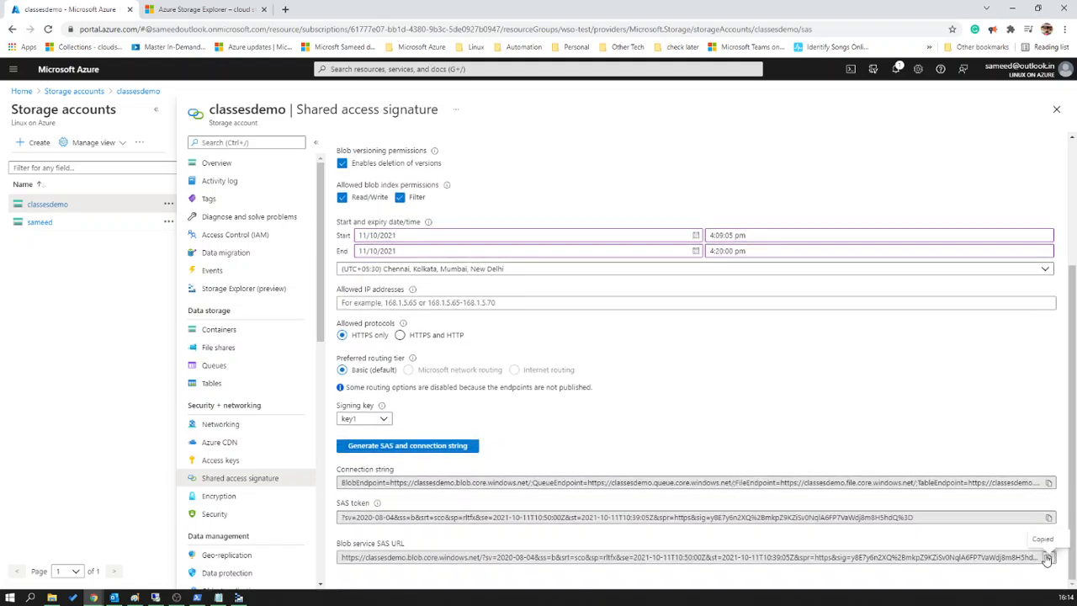
pyautogui.click(239, 597)
# Step: Restart the blob container attach via SAS URL and paste in the regenerated SAS URL
pyautogui.click(675, 477)
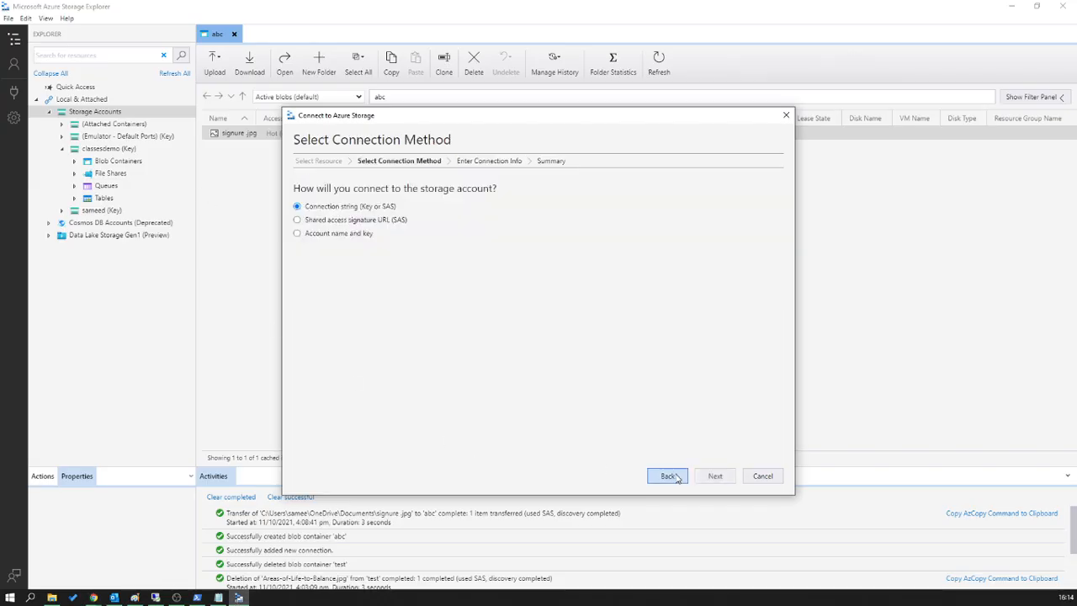
pyautogui.click(675, 477)
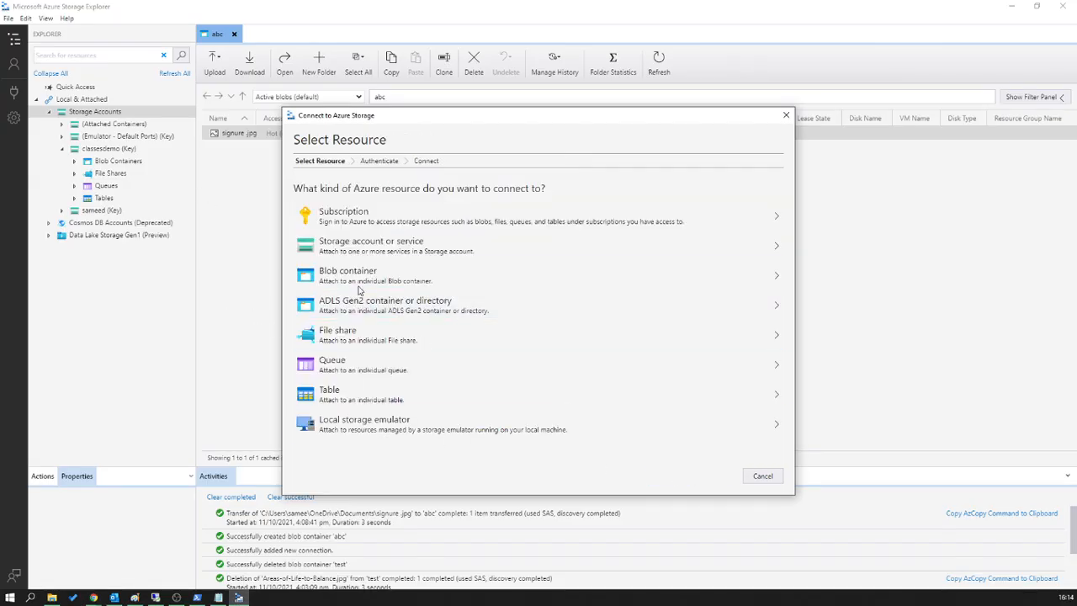
pyautogui.click(357, 339)
pyautogui.click(298, 219)
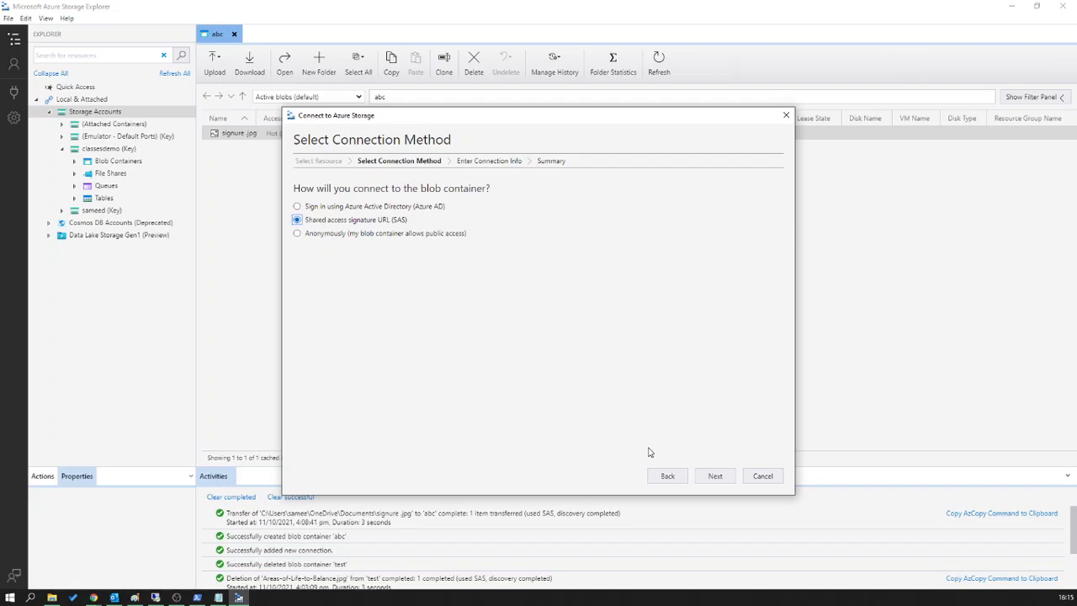
pyautogui.click(714, 477)
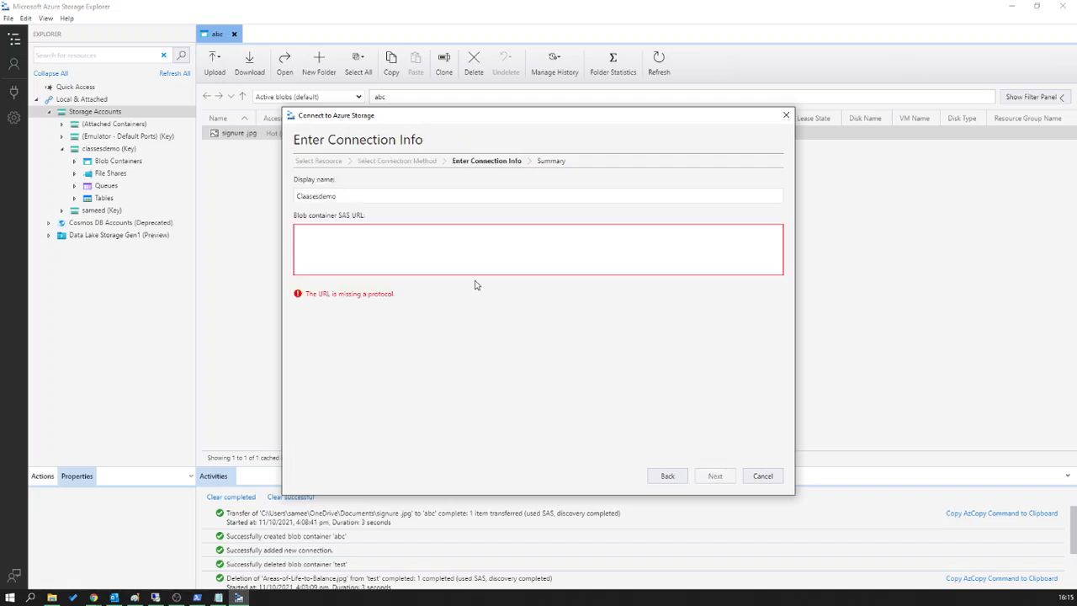
pyautogui.hotkey('ctrl', 'v')
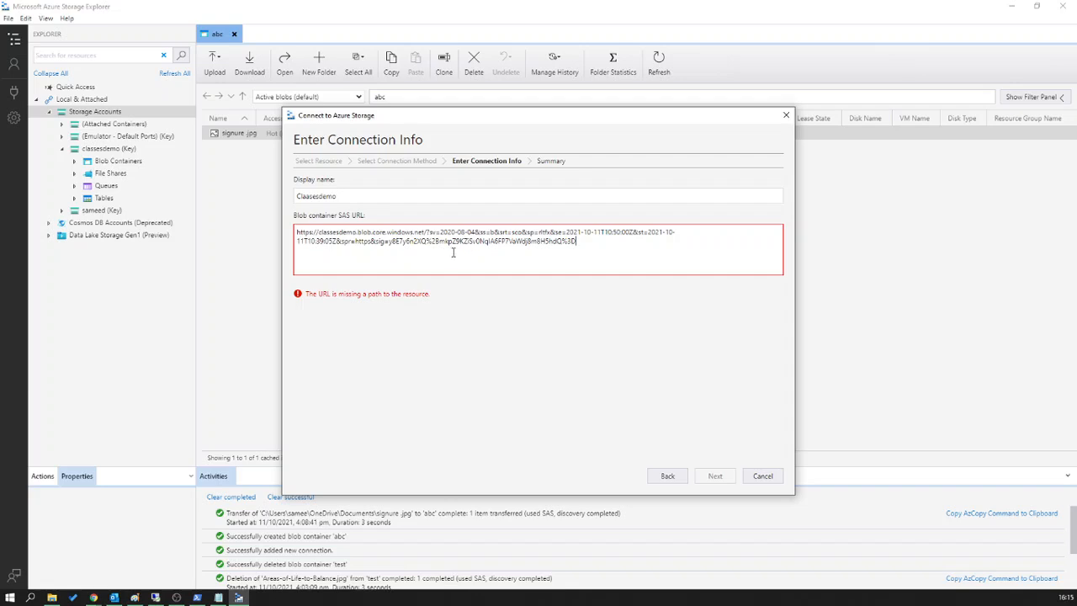
# Step: Clear the SAS URL field and blank the connection's display name
pyautogui.hotkey('ctrl', 'a')
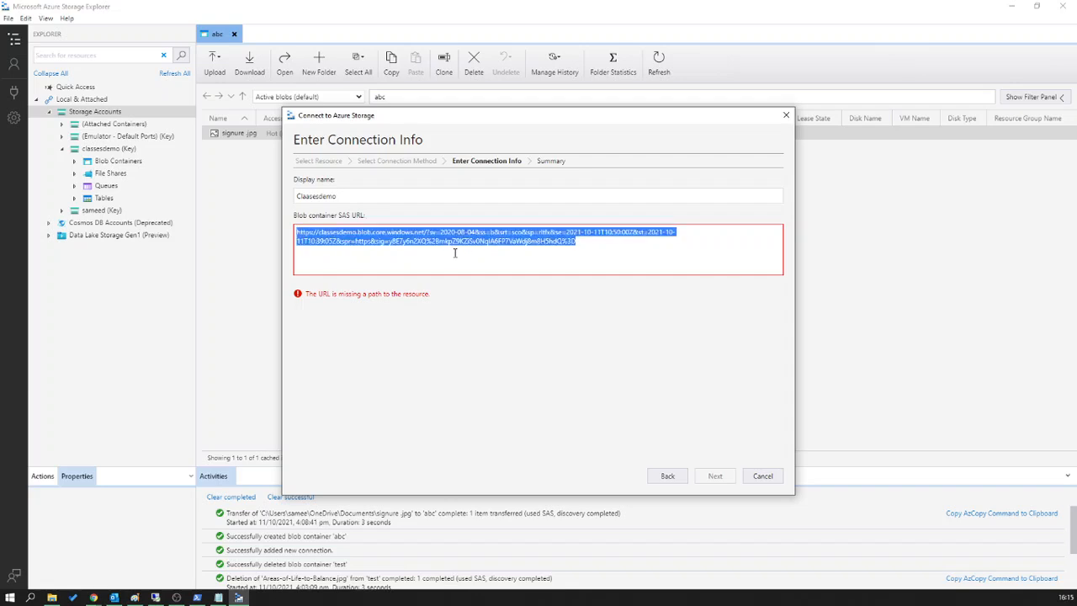
pyautogui.press('BackSpace')
pyautogui.click(398, 194)
pyautogui.press('BackSpace')
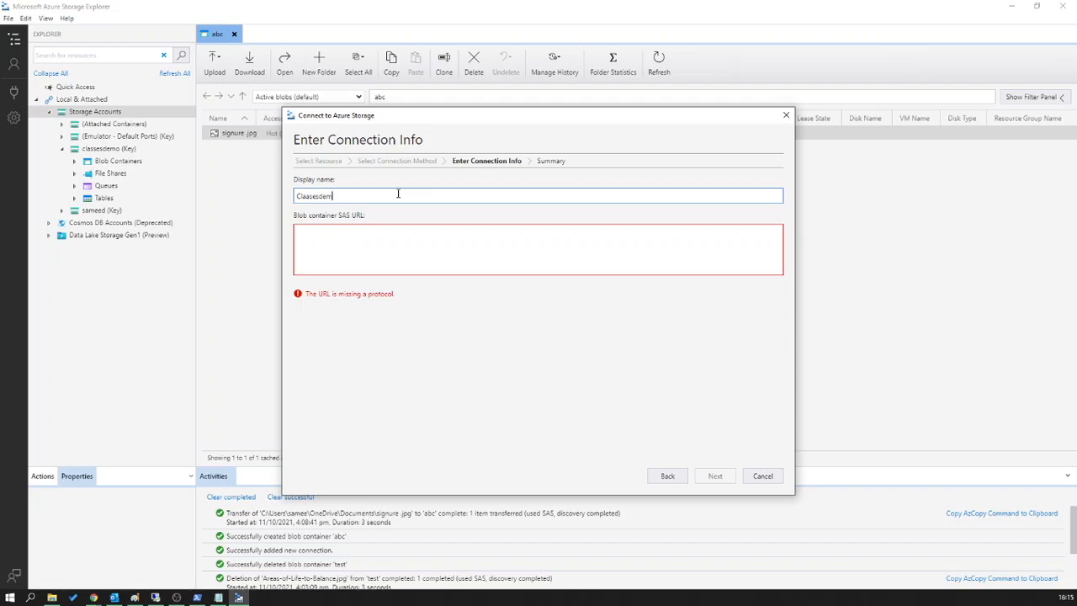
pyautogui.press('BackSpace')
pyautogui.press('BackSpace')
pyautogui.press('BackSpace')
pyautogui.press('BackSpace')
pyautogui.press('BackSpace')
pyautogui.press('BackSpace')
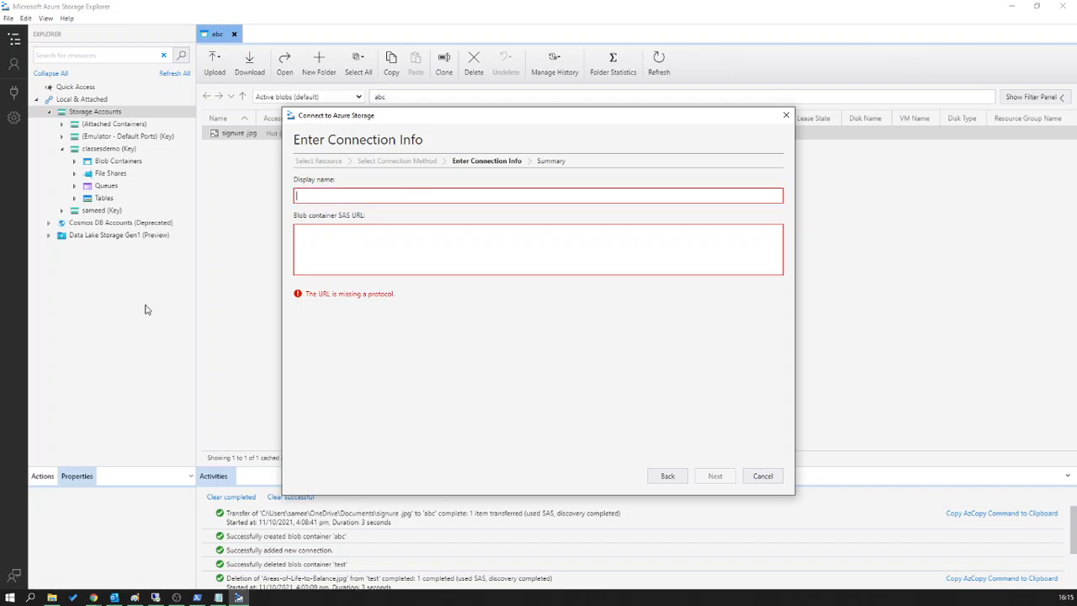
# Step: Copy the classesdemo connection string from the portal and paste it into the SAS URL field
pyautogui.click(93, 597)
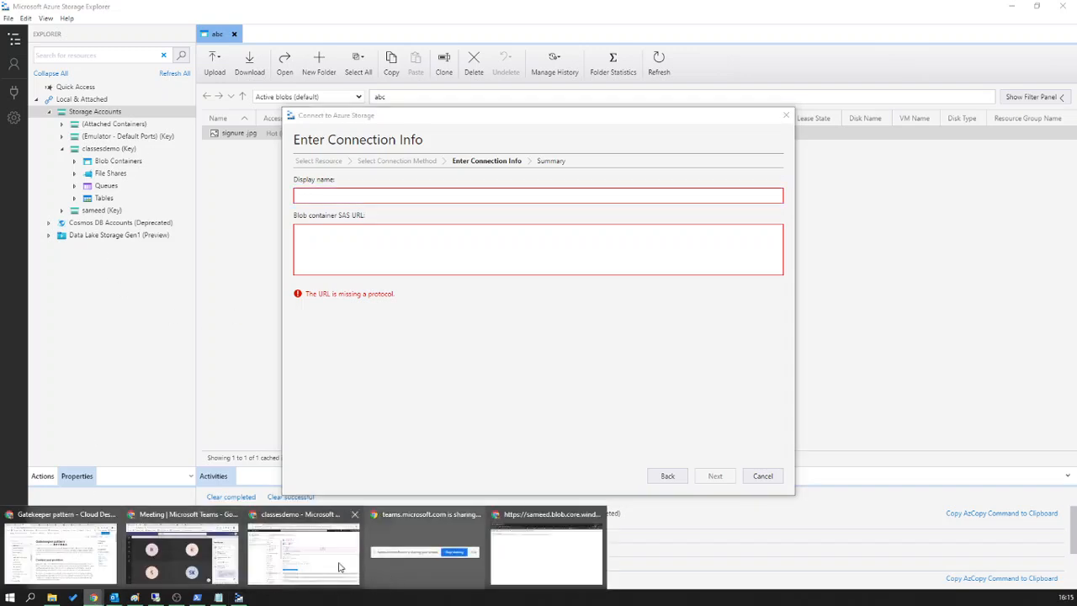
pyautogui.click(303, 551)
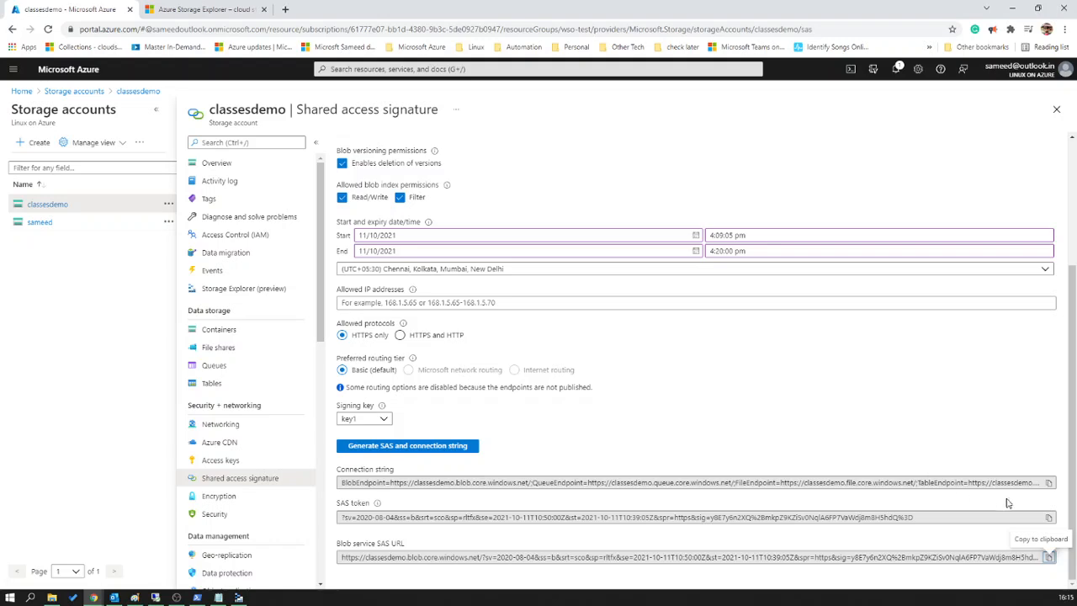
pyautogui.click(1049, 484)
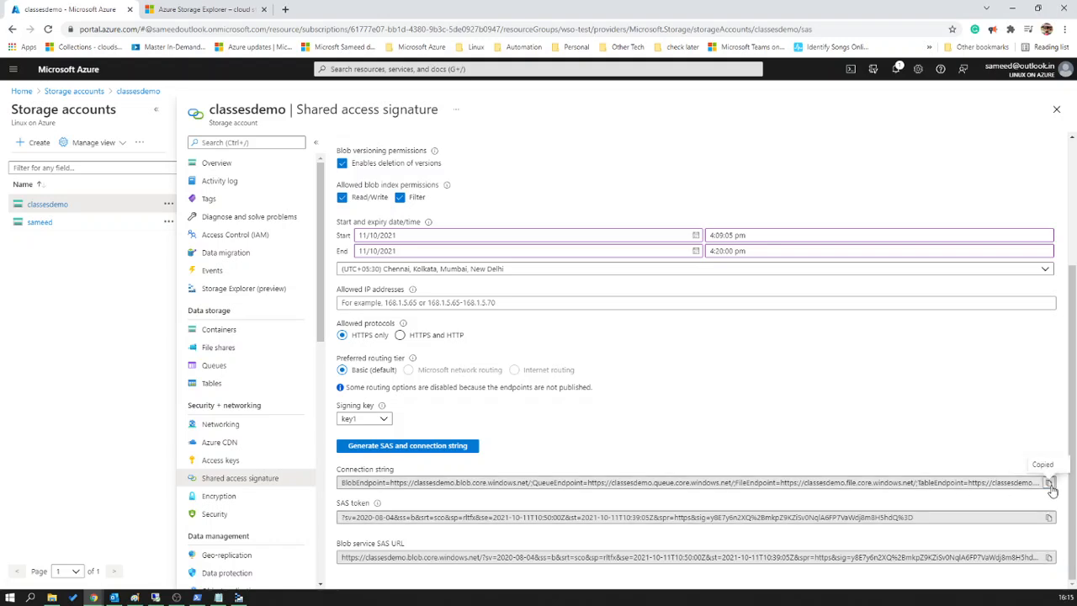
pyautogui.click(988, 9)
pyautogui.click(1013, 10)
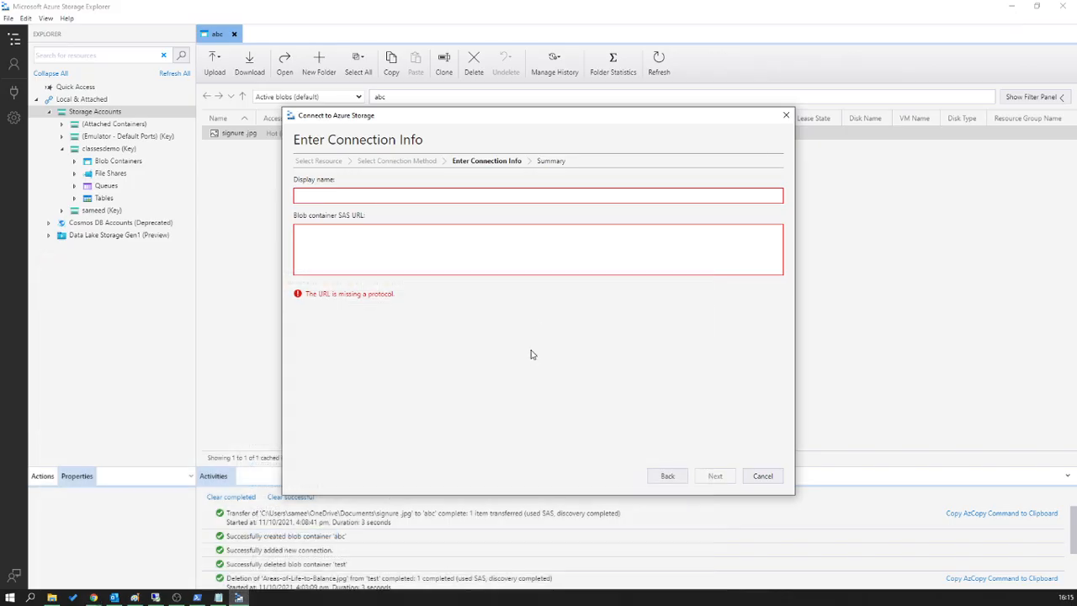
pyautogui.click(526, 228)
pyautogui.hotkey('ctrl', 'v')
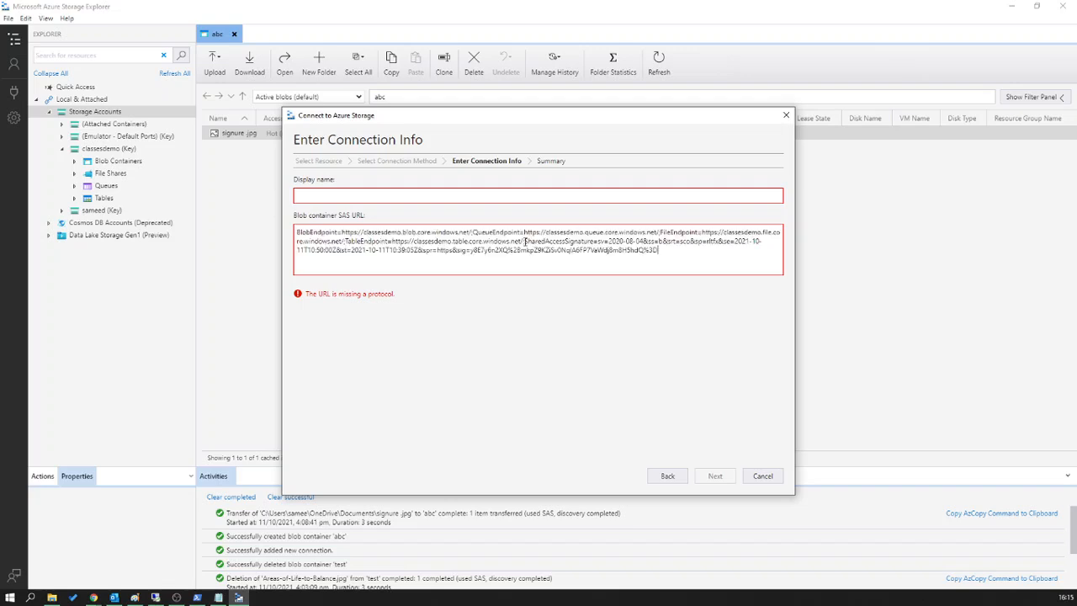
# Step: Toggle the wizard between Azure AD and SAS URL methods, ending on SAS URL connection info
pyautogui.click(668, 476)
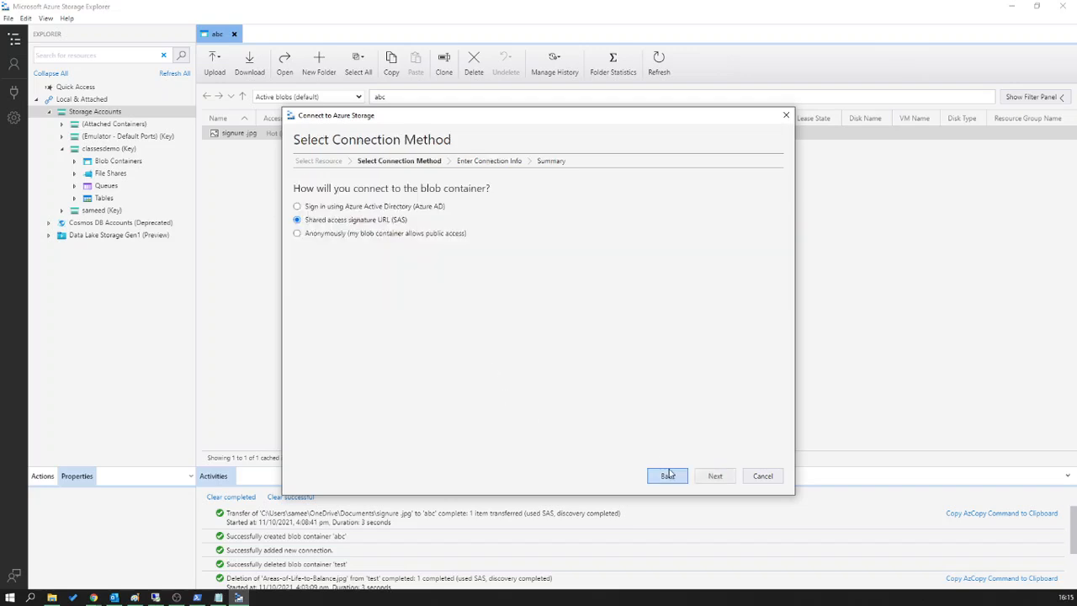
pyautogui.click(349, 208)
pyautogui.click(712, 477)
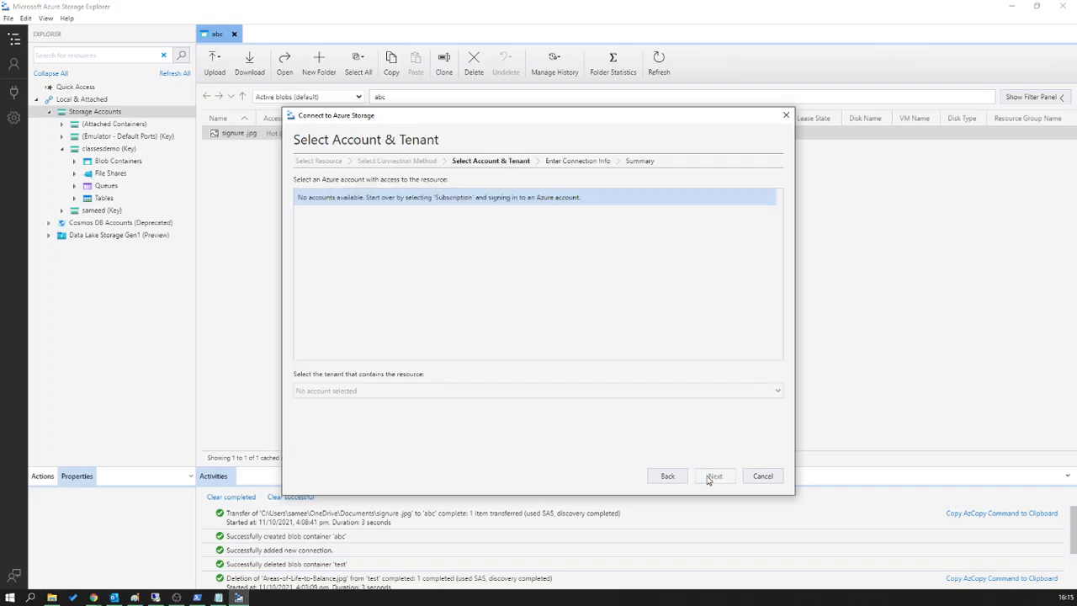
pyautogui.click(669, 477)
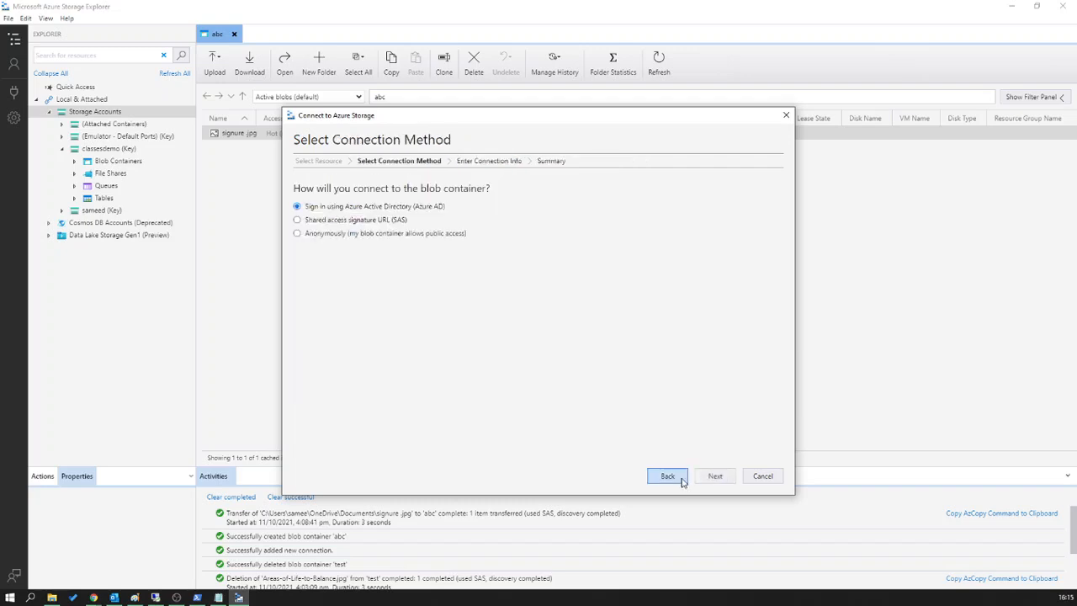
pyautogui.click(363, 220)
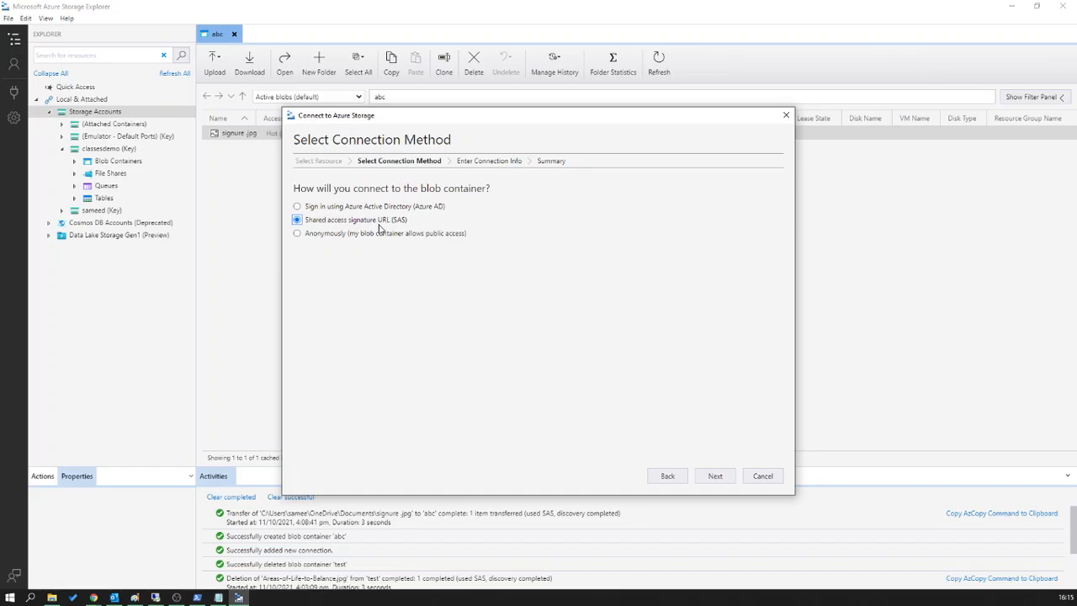
pyautogui.click(716, 476)
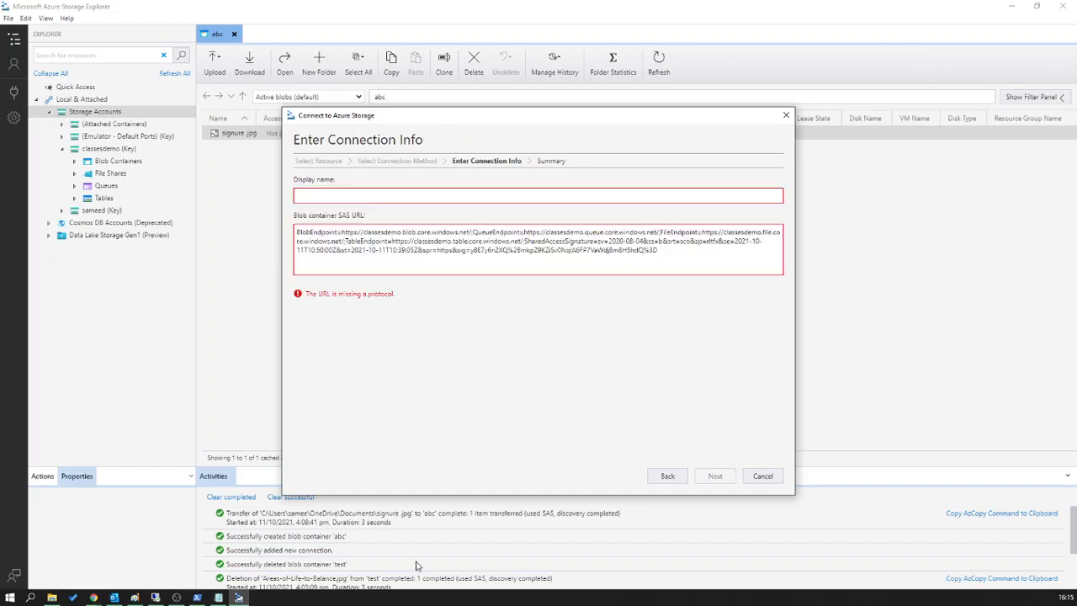
pyautogui.click(95, 597)
pyautogui.click(296, 562)
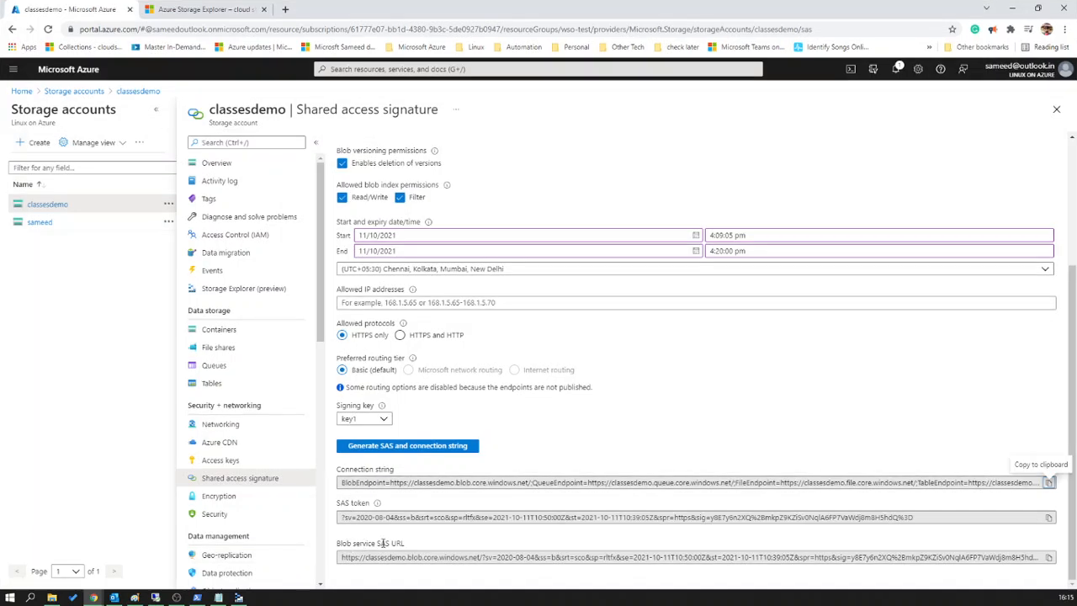
# Step: Copy the current Blob service SAS URL from the portal
pyautogui.tripleClick(381, 543)
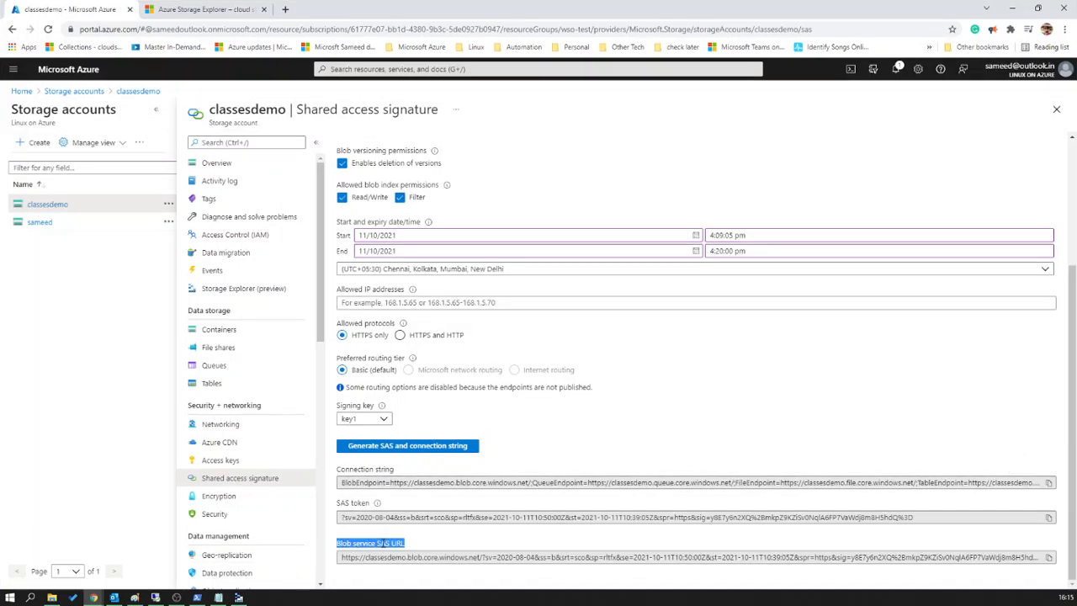
pyautogui.click(1049, 558)
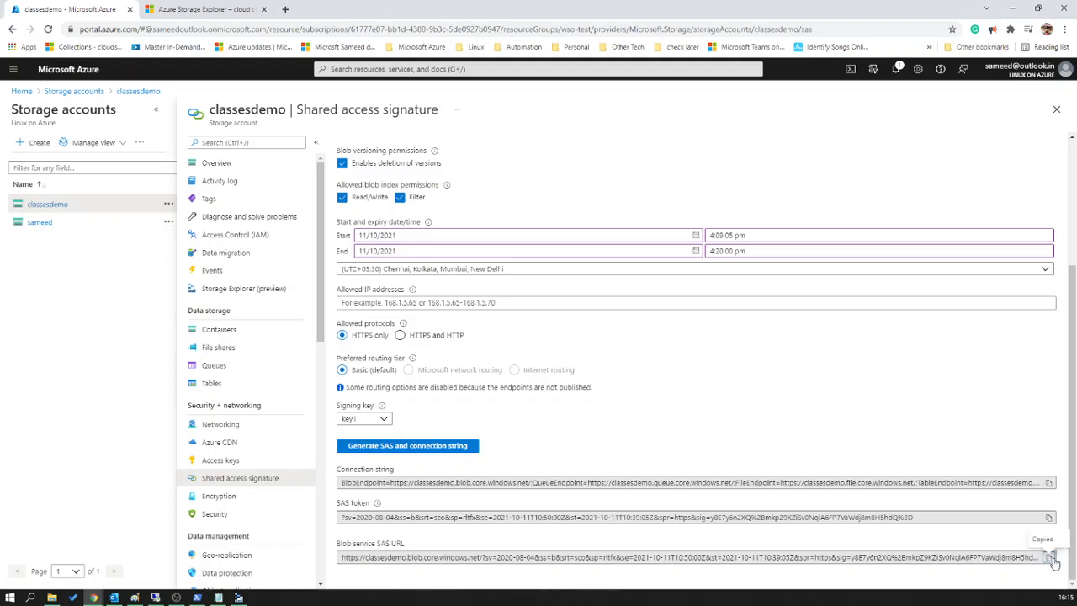
pyautogui.click(1052, 559)
pyautogui.scroll(3, 758, 353)
# Step: Add File, Queue and Table services, regenerate the SAS, and copy the new Blob service SAS URL
pyautogui.click(378, 233)
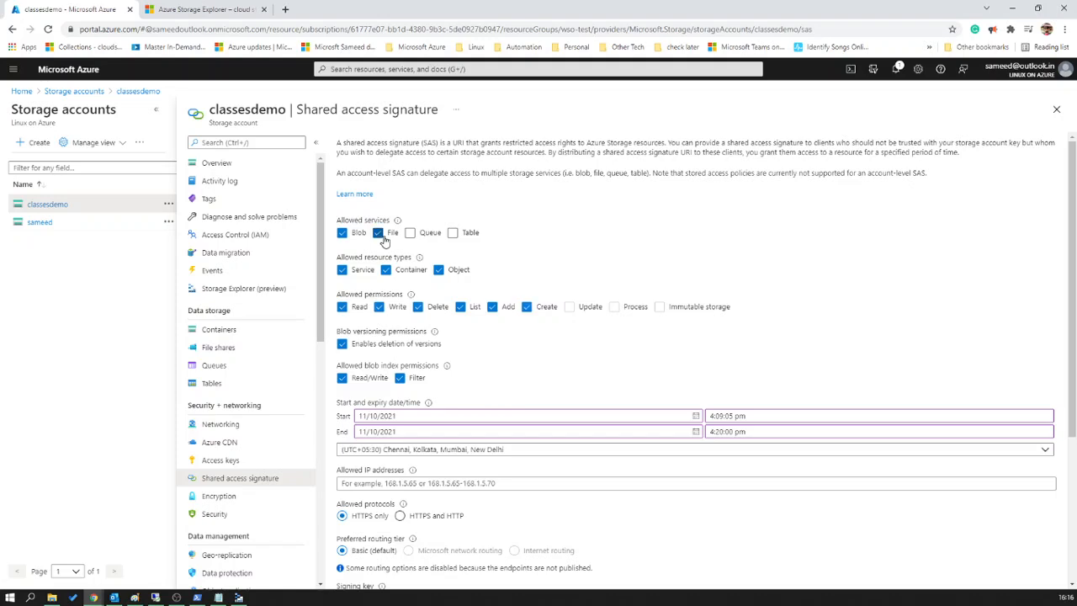
pyautogui.click(411, 233)
pyautogui.click(452, 233)
pyautogui.scroll(-4, 422, 481)
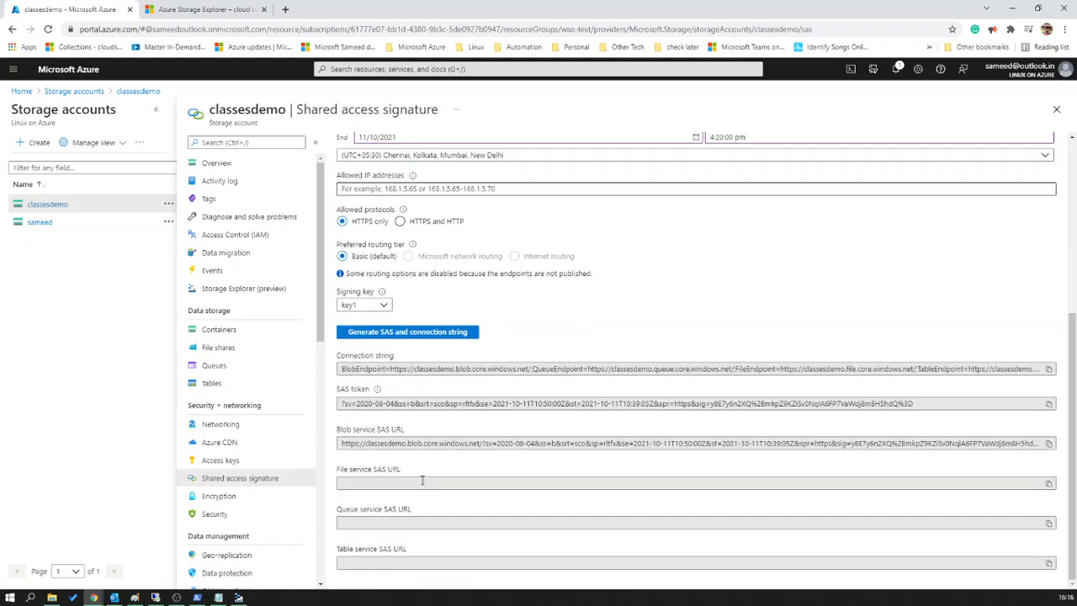
pyautogui.click(400, 331)
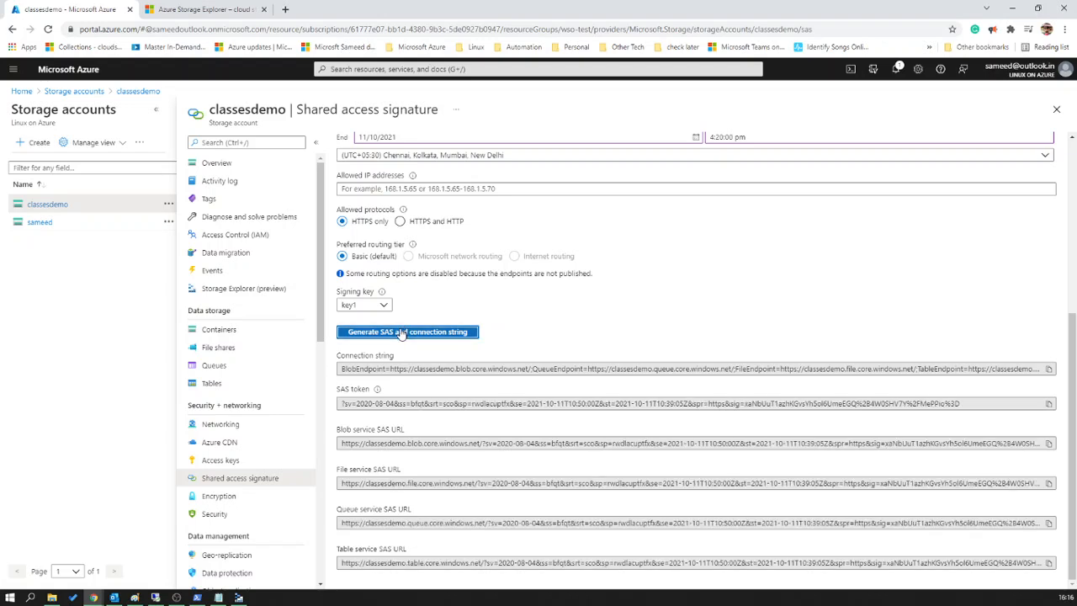
pyautogui.click(1049, 446)
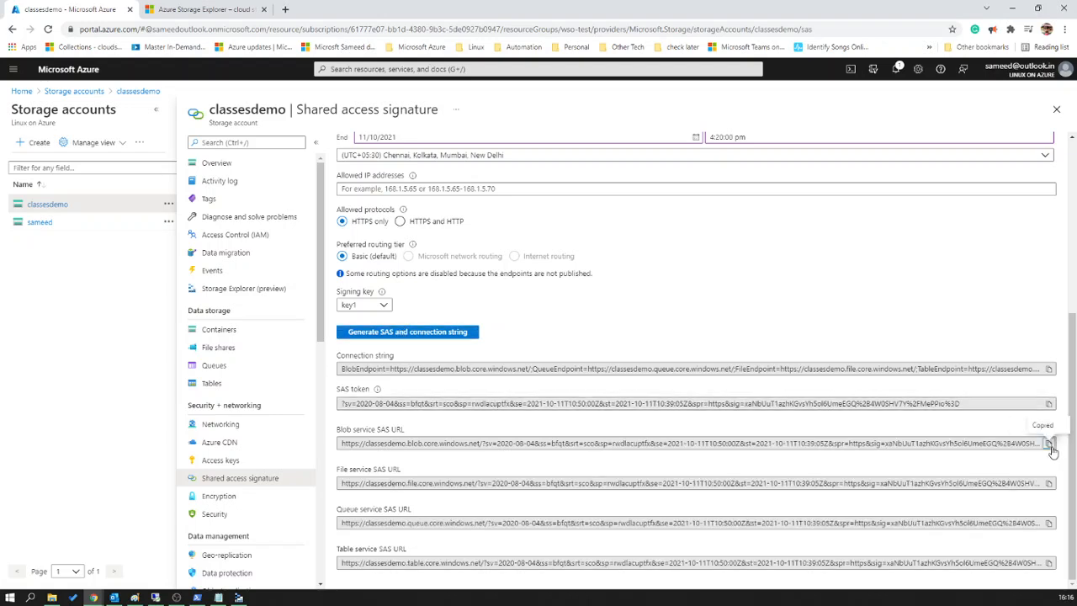
pyautogui.hotkey('alt', 'Tab')
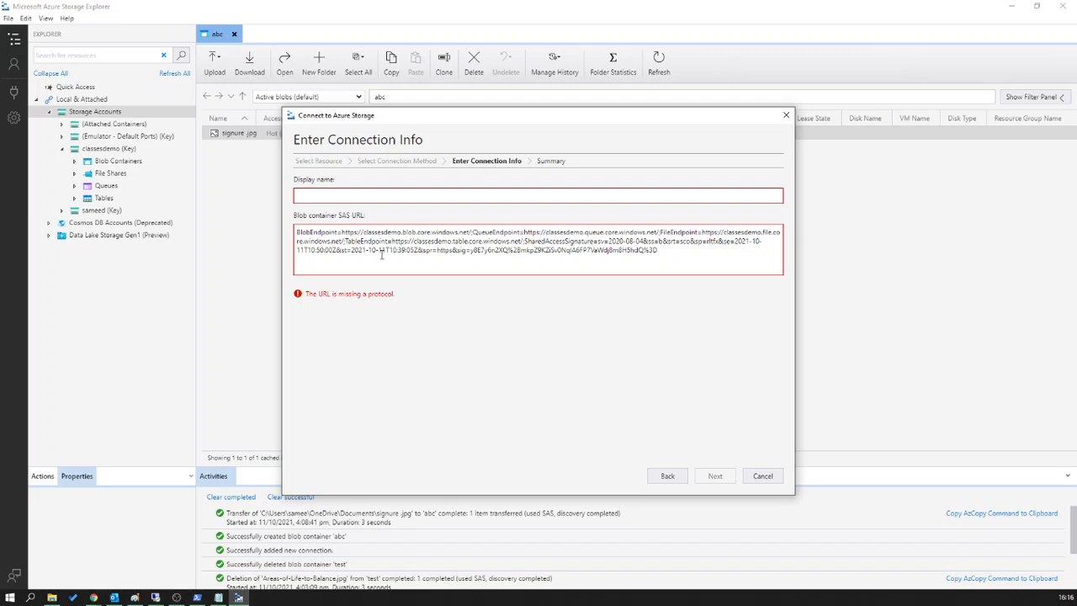
# Step: Replace the connection string with the new blob SAS URL and name the connection 's'
pyautogui.hotkey('ctrl', 'a')
pyautogui.hotkey('ctrl', 'v')
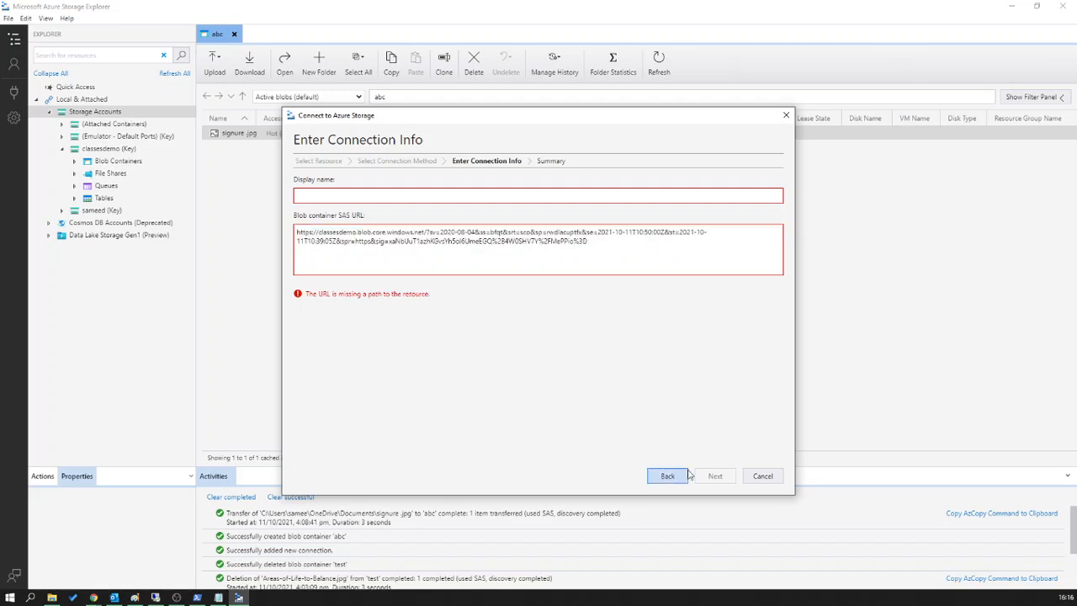
pyautogui.click(460, 199)
pyautogui.write('sa')
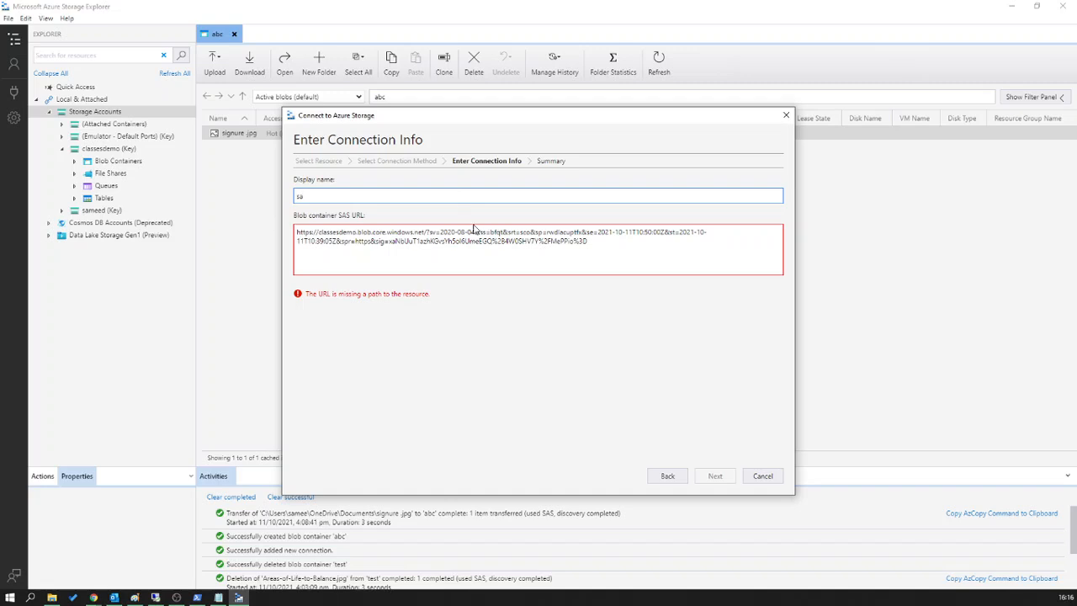
pyautogui.click(494, 299)
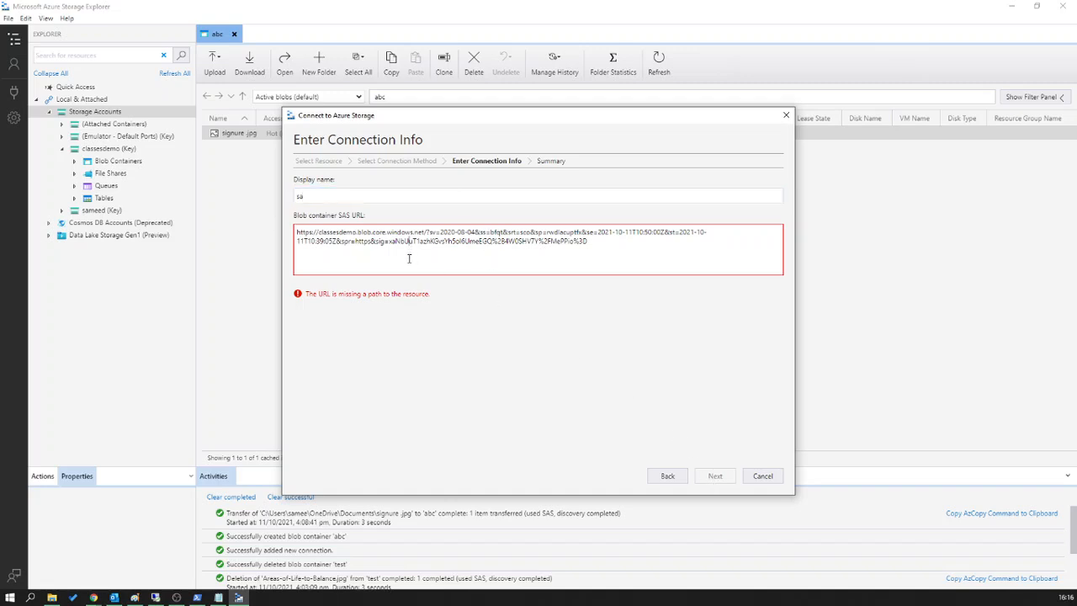
# Step: Restart the storage account attach, paste the SAS URL as connection string, then delete it
pyautogui.click(667, 477)
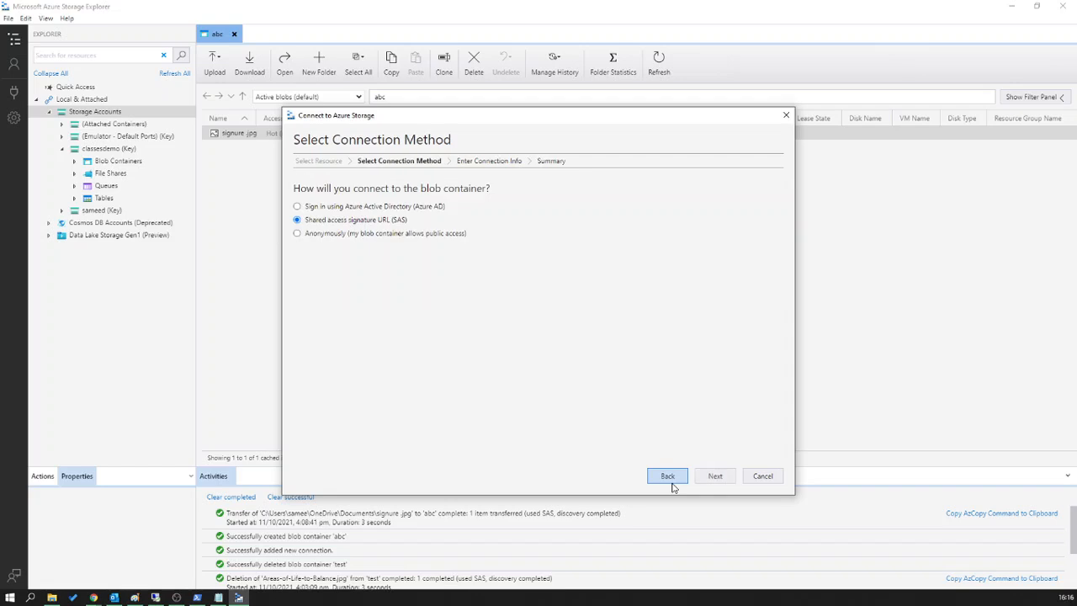
pyautogui.click(668, 477)
pyautogui.click(430, 249)
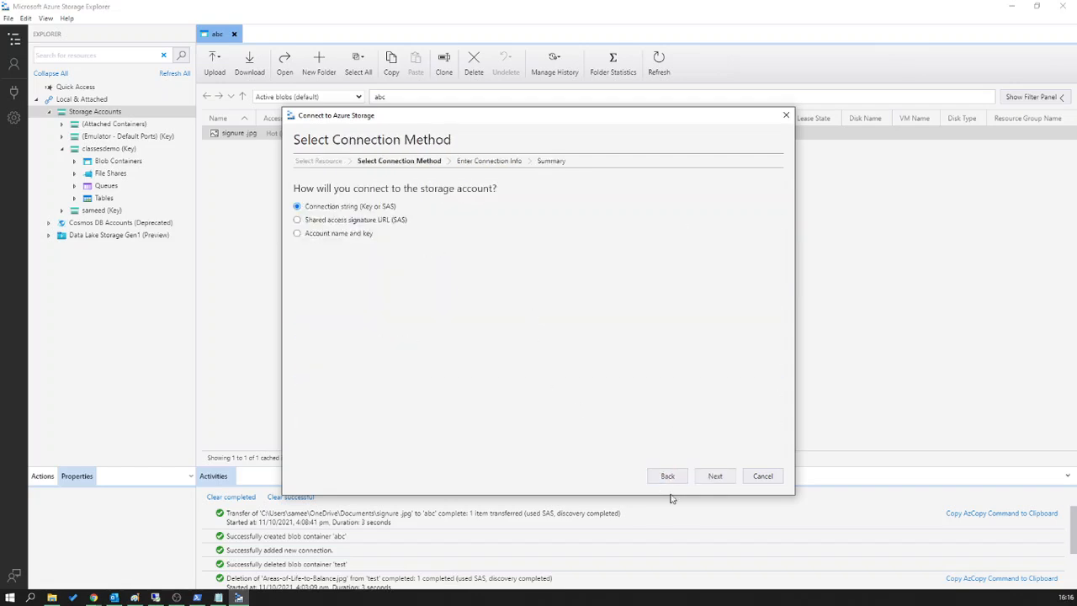
pyautogui.click(715, 476)
pyautogui.hotkey('ctrl', 'v')
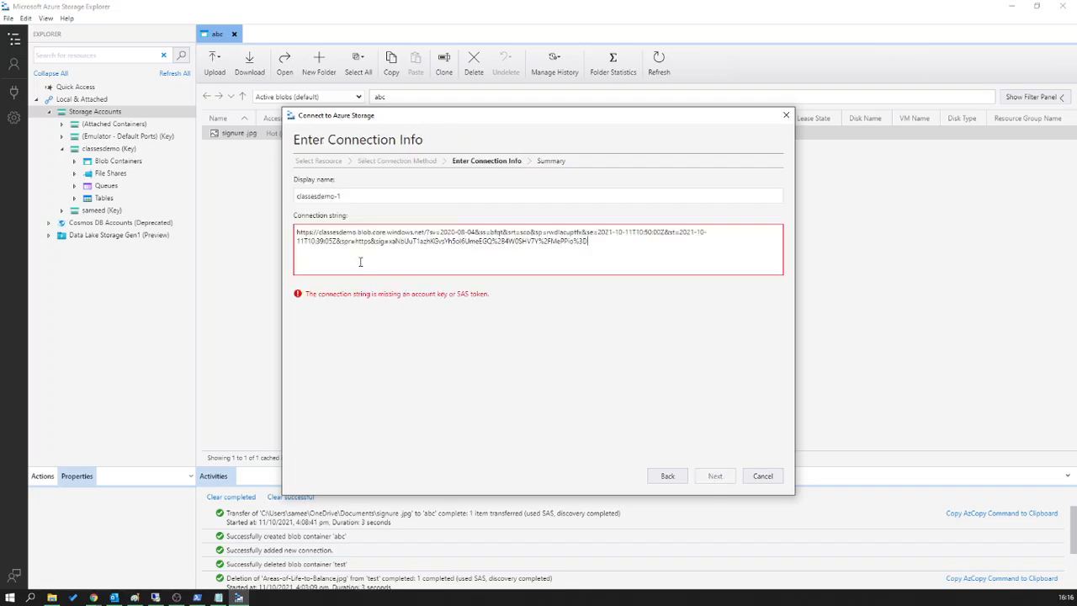
pyautogui.hotkey('ctrl', 'a')
pyautogui.press('BackSpace')
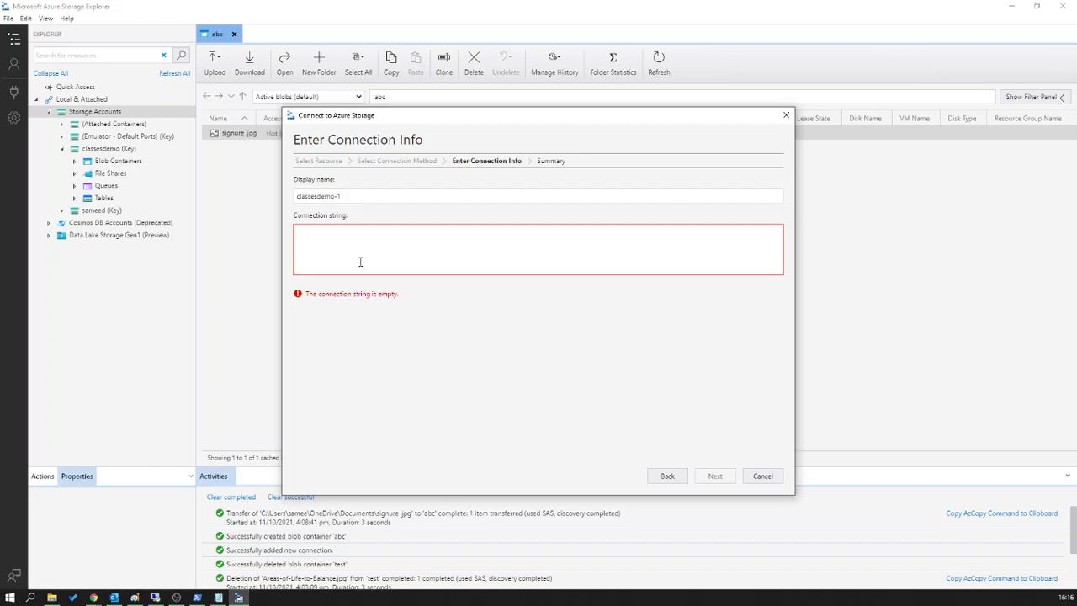
# Step: Copy the account connection string from the portal and paste it into the connection info
pyautogui.moveTo(93, 598)
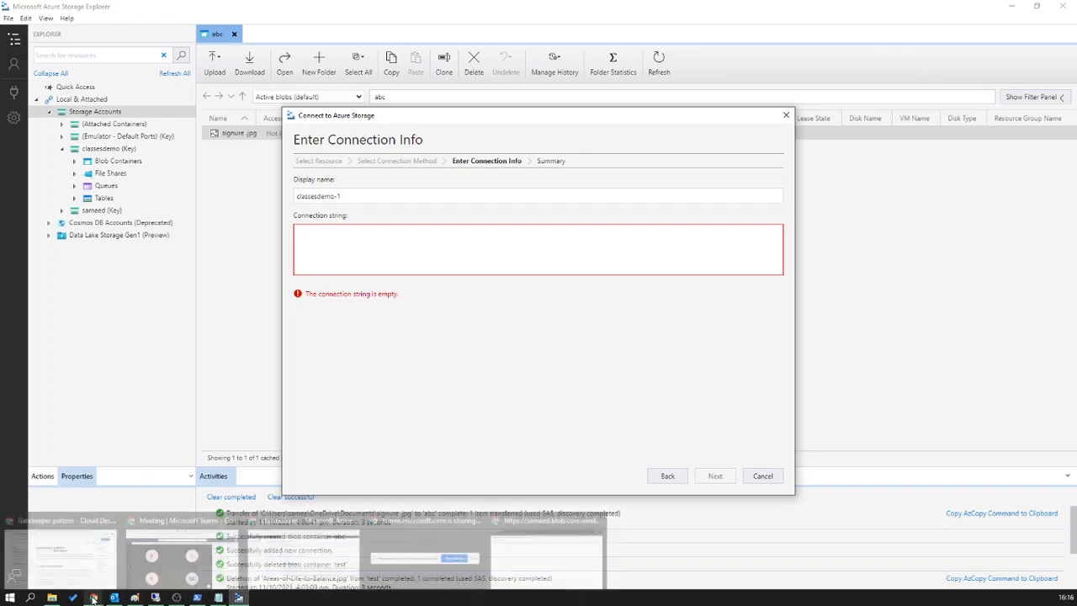
pyautogui.click(341, 547)
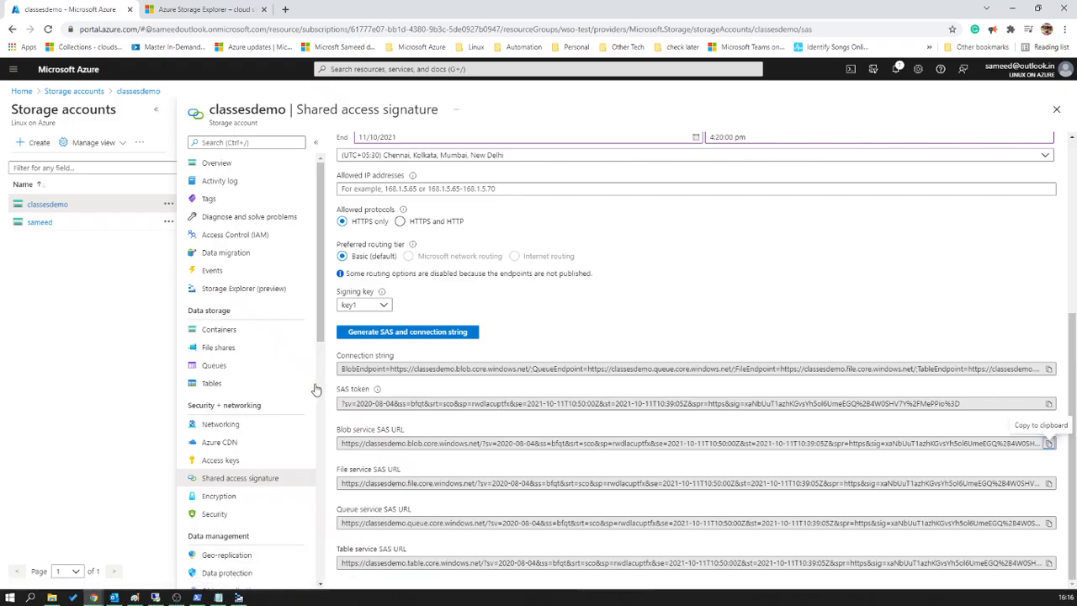
pyautogui.click(1047, 371)
pyautogui.click(239, 597)
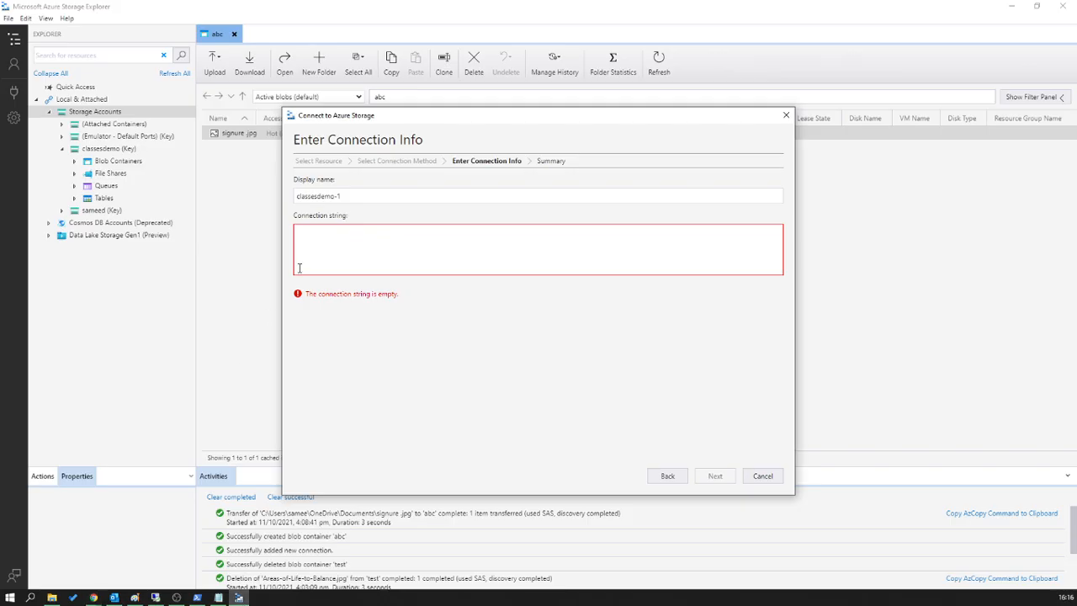
pyautogui.hotkey('ctrl', 'v')
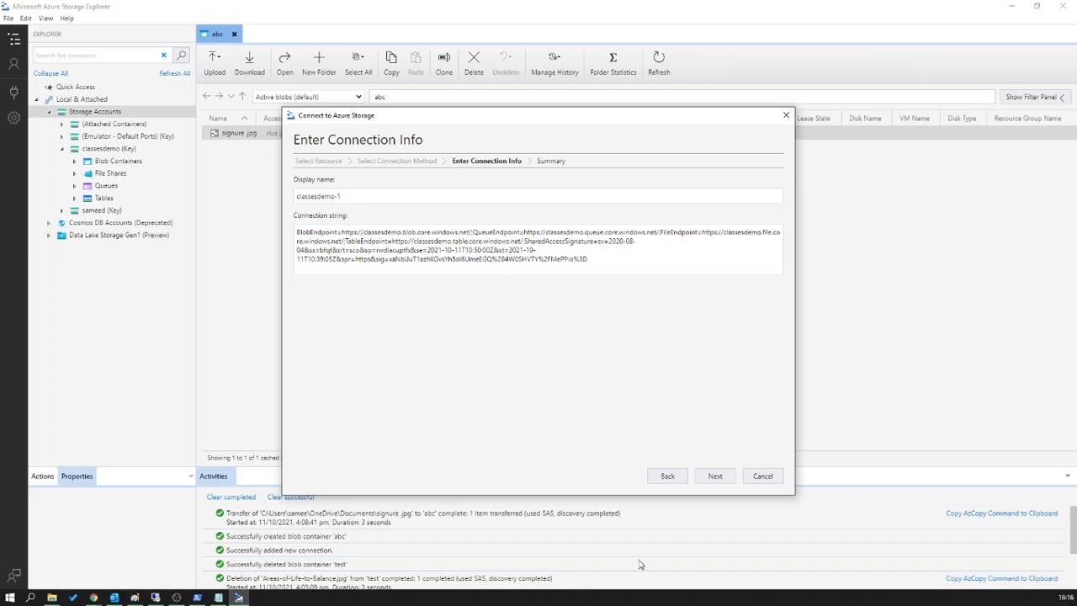
# Step: Step the wizard back to choosing the resource type
pyautogui.click(674, 481)
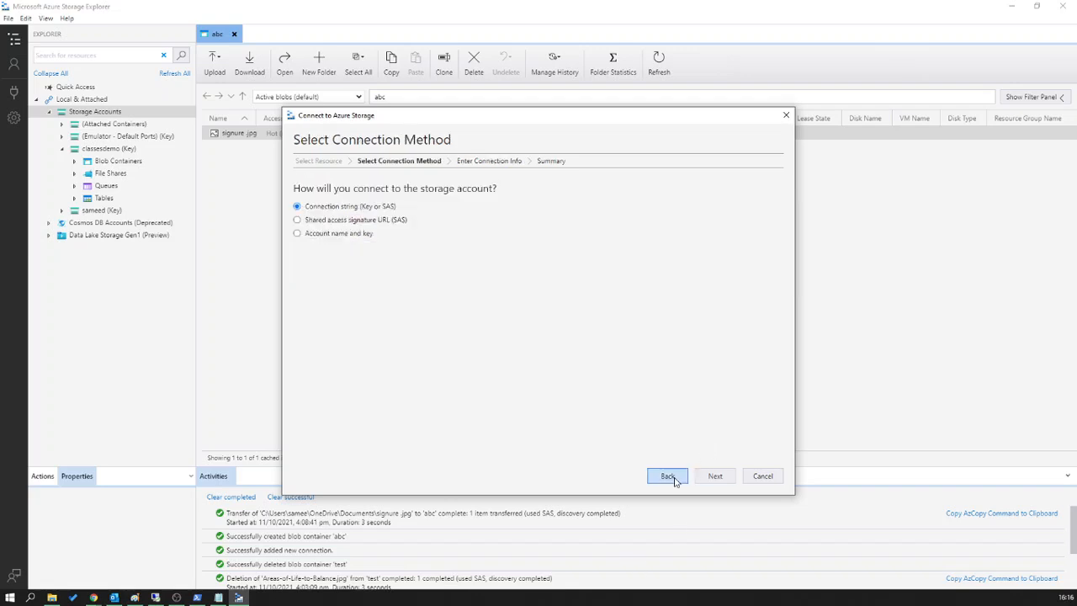
pyautogui.click(674, 481)
pyautogui.click(363, 242)
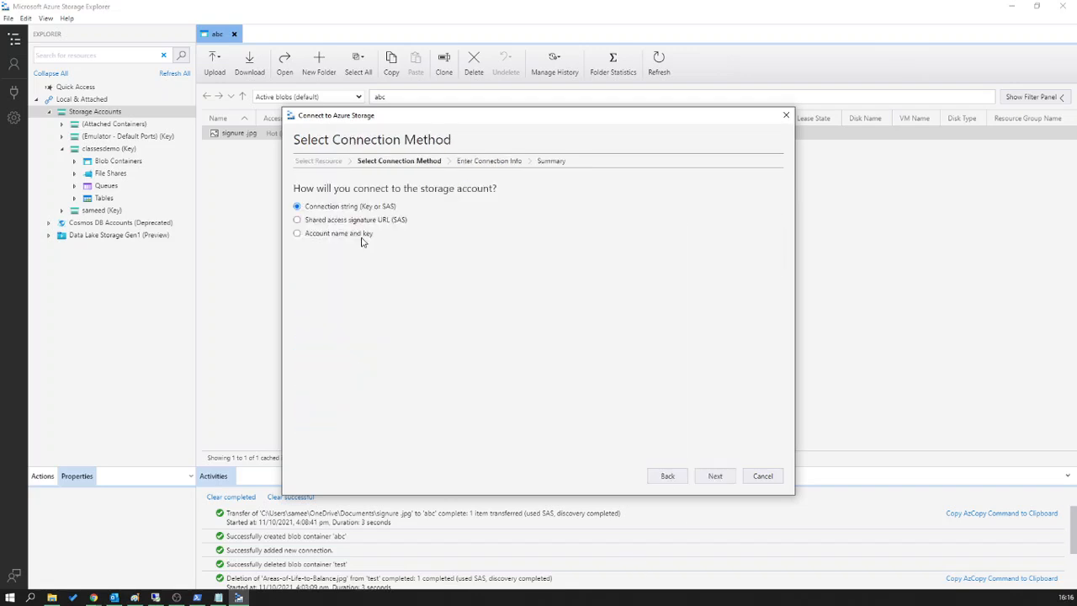
pyautogui.click(657, 478)
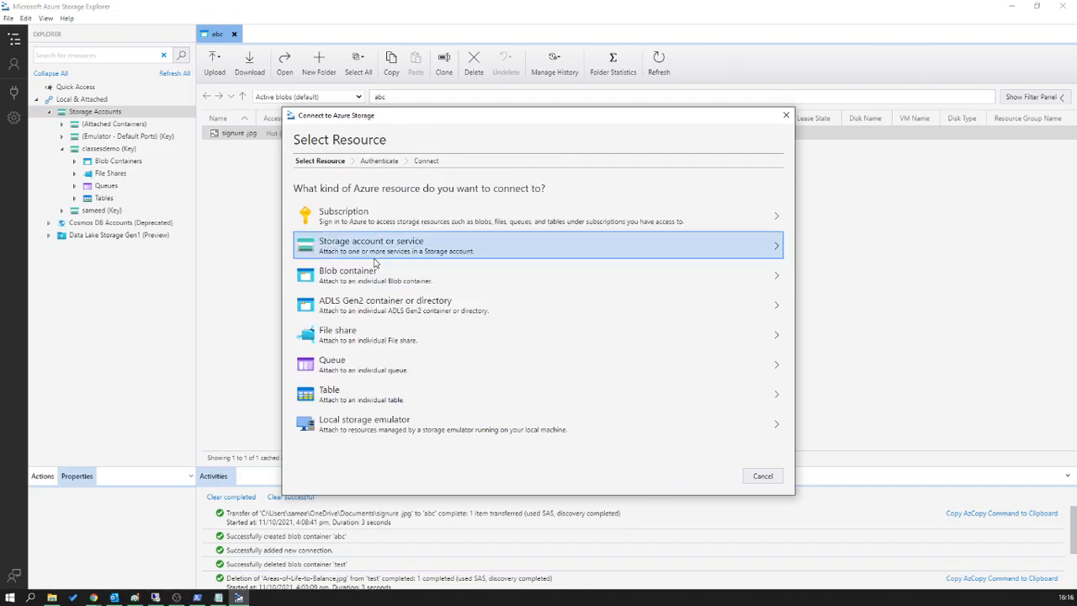
# Step: Choose Blob container with a SAS URL and clear the SAS URL field
pyautogui.click(376, 277)
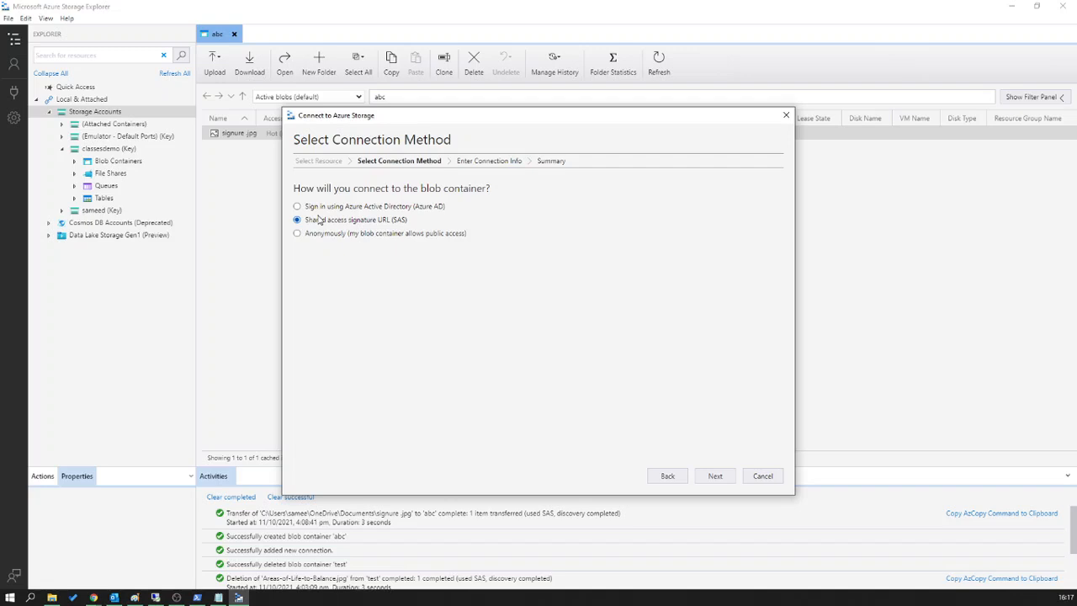
pyautogui.click(714, 476)
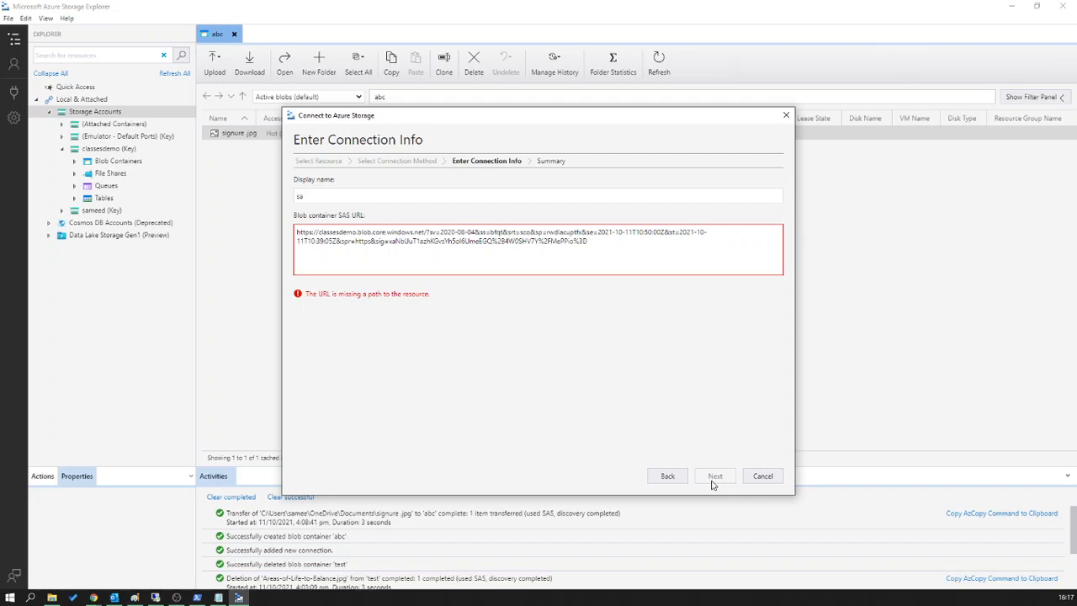
pyautogui.click(369, 274)
pyautogui.hotkey('ctrl', 'a')
pyautogui.press('BackSpace')
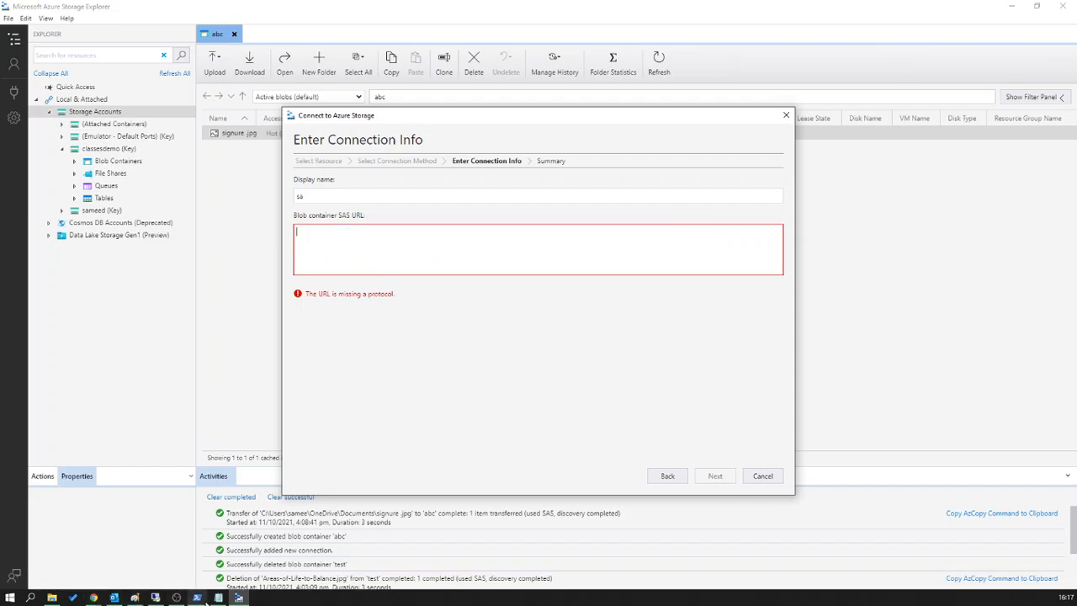
# Step: Switch back to the classesdemo Shared access signature page in the portal
pyautogui.click(116, 598)
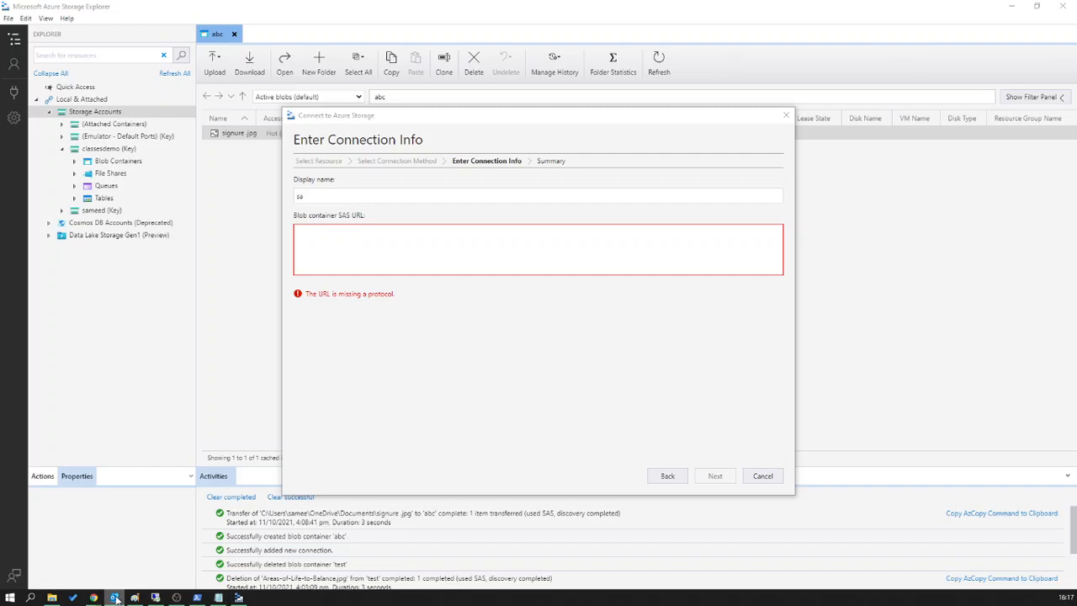
pyautogui.moveTo(93, 598)
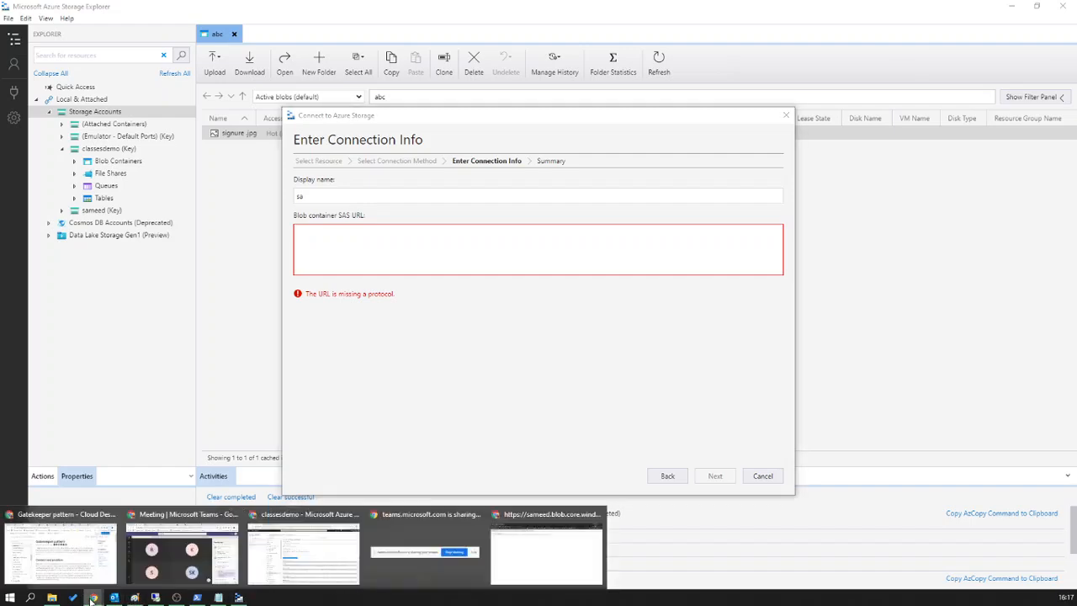
pyautogui.click(314, 569)
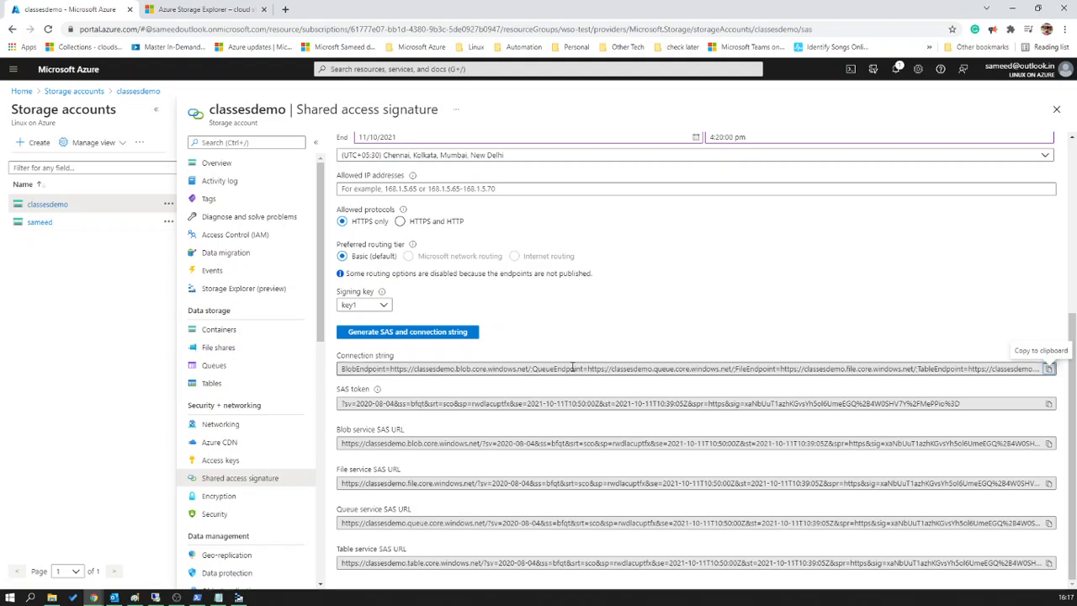
# Step: Scroll through the SAS settings and check the time zone choices
pyautogui.scroll(2, 572, 368)
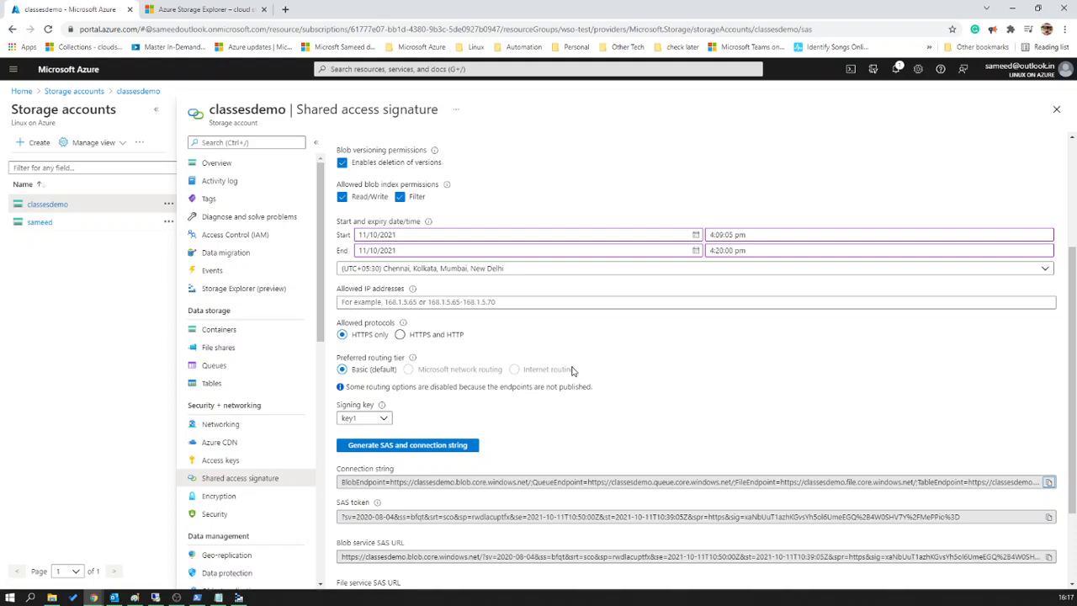
pyautogui.scroll(3, 572, 370)
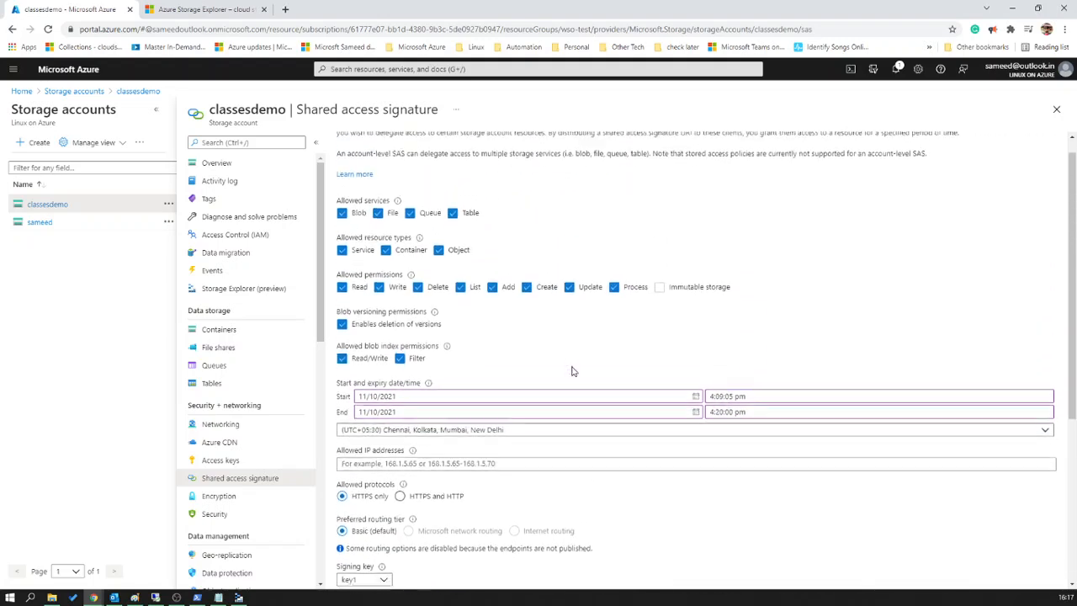
pyautogui.scroll(-4, 573, 370)
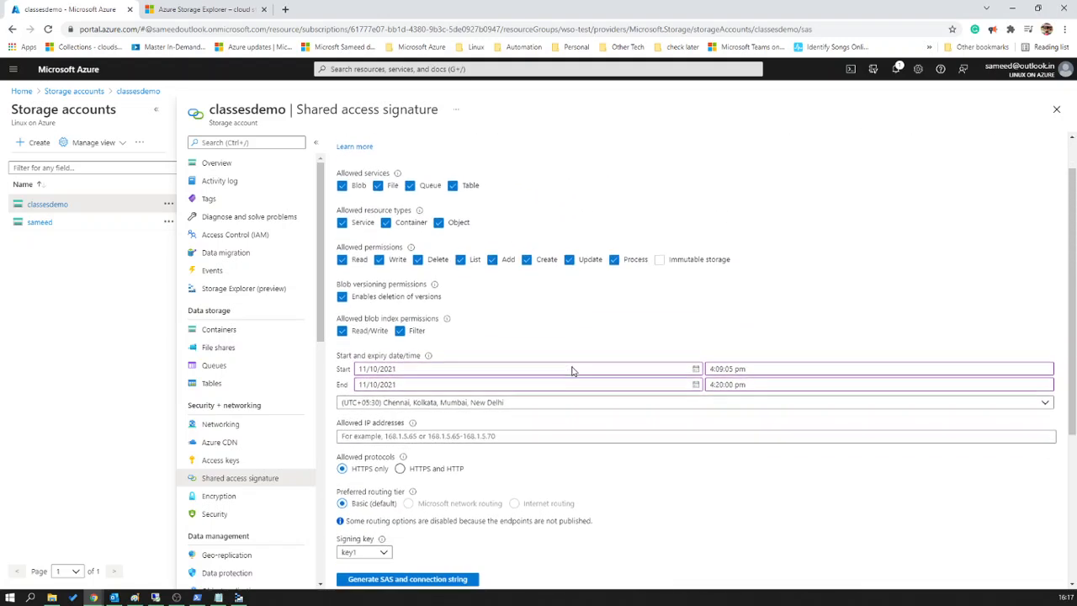
pyautogui.click(428, 212)
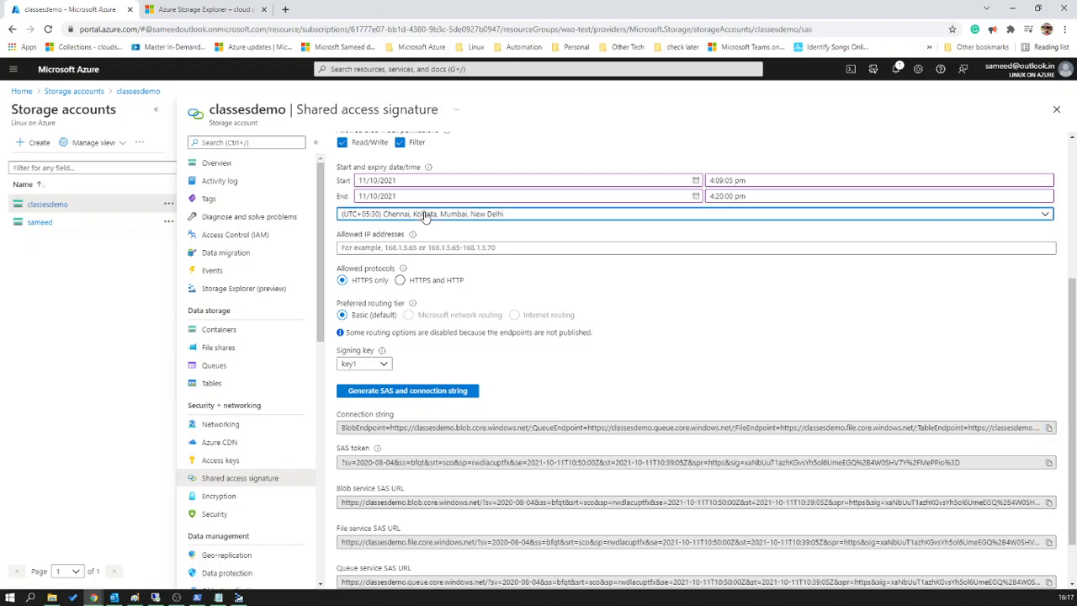
pyautogui.click(427, 212)
# Step: Look at the Allowed IP addresses field, then open a new blank browser tab
pyautogui.click(430, 249)
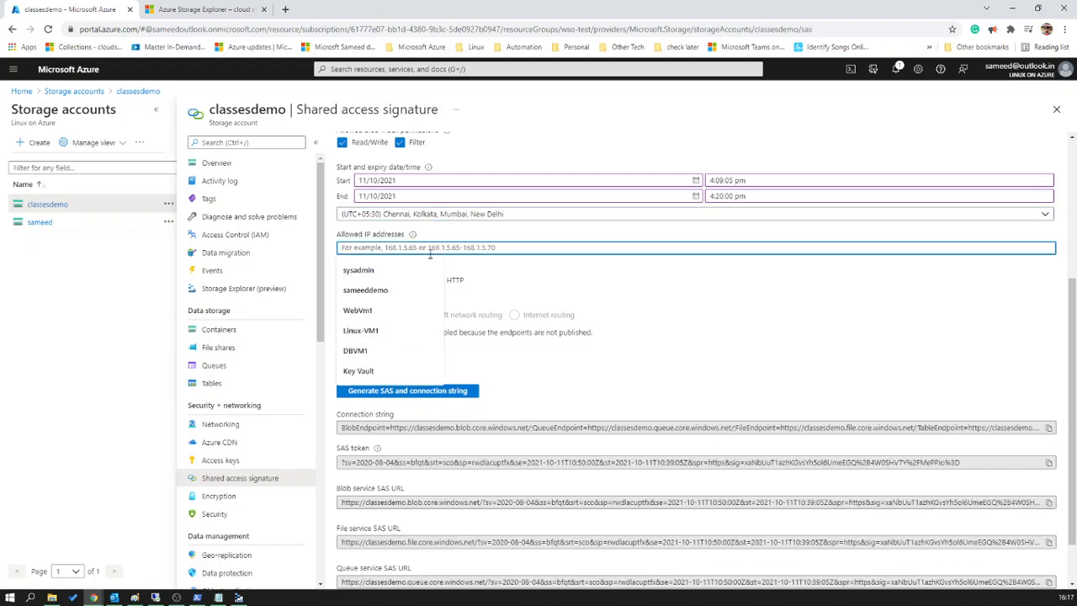
pyautogui.click(573, 266)
pyautogui.click(497, 251)
pyautogui.click(349, 282)
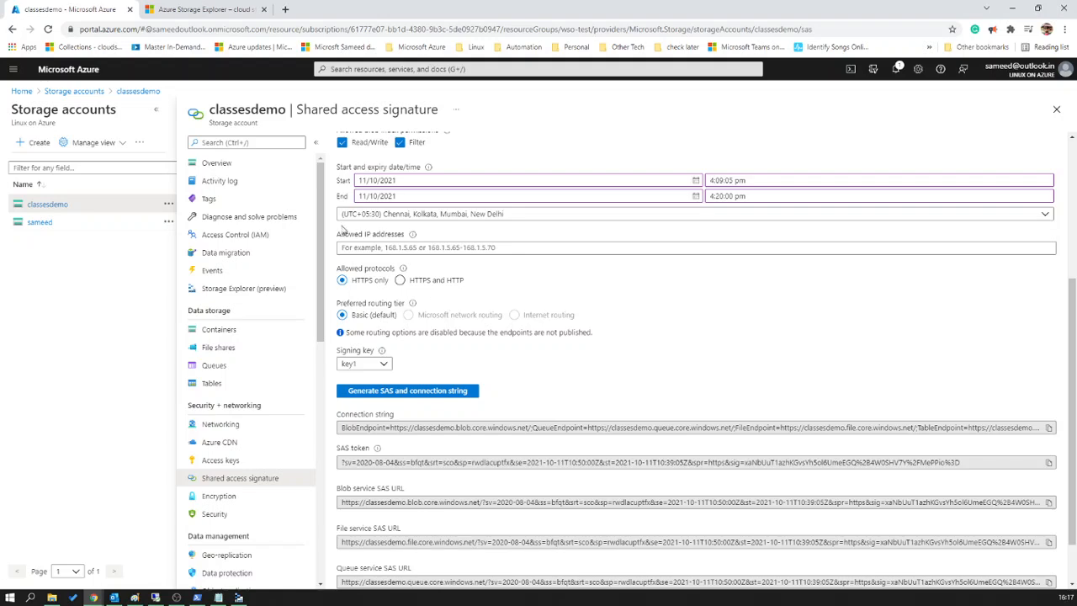
pyautogui.click(284, 9)
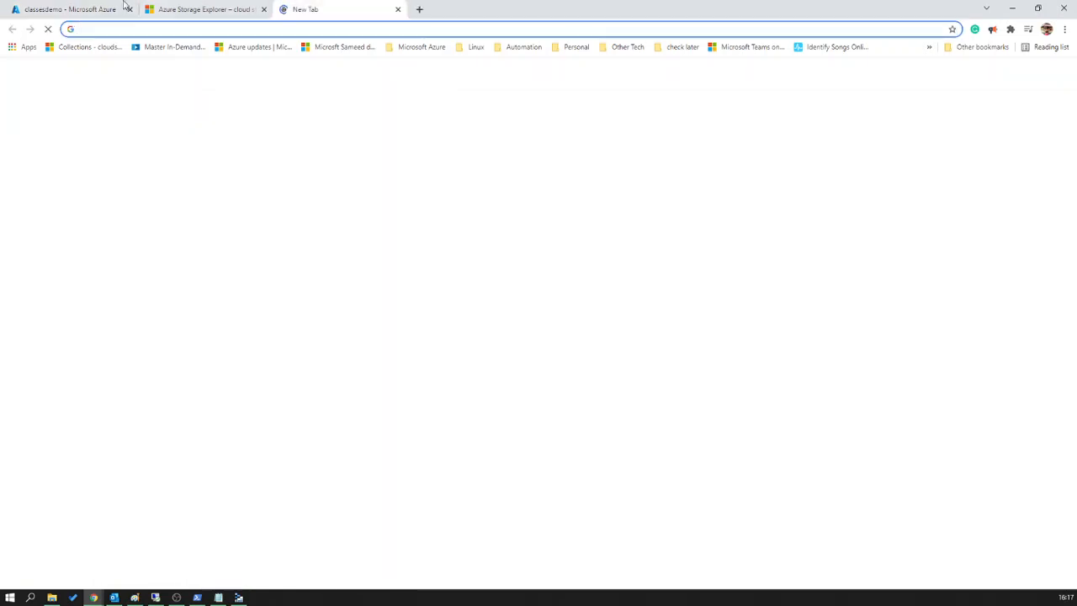
# Step: Search Google for 'what is my ip' and copy the displayed public IP address
pyautogui.click(118, 8)
pyautogui.click(204, 8)
pyautogui.click(316, 7)
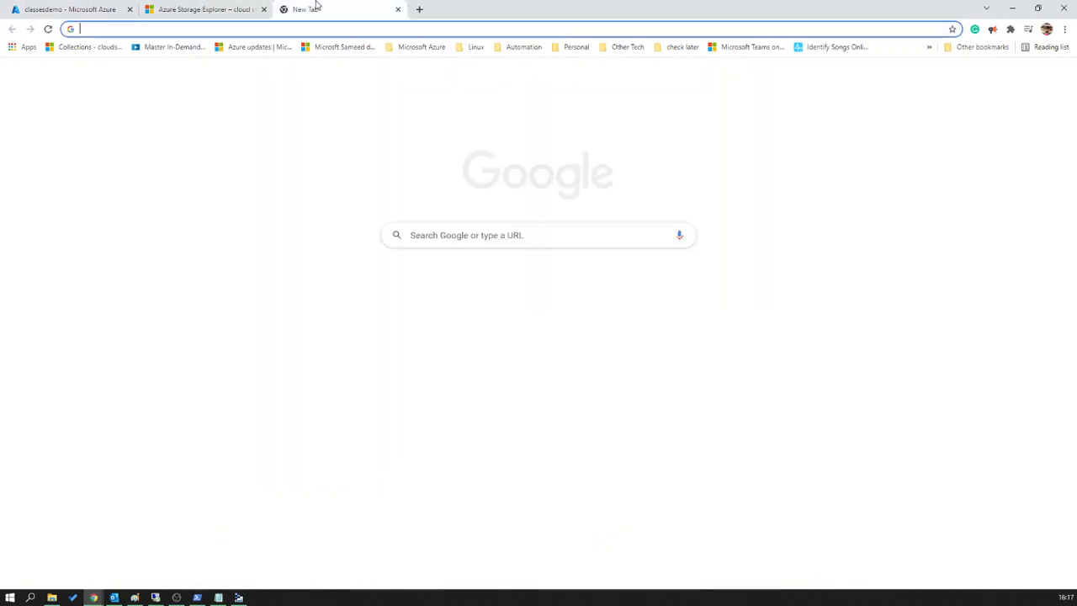
pyautogui.write('https://www.microsoft.com/en-us/learning/dashboard.aspx')
pyautogui.press('Return')
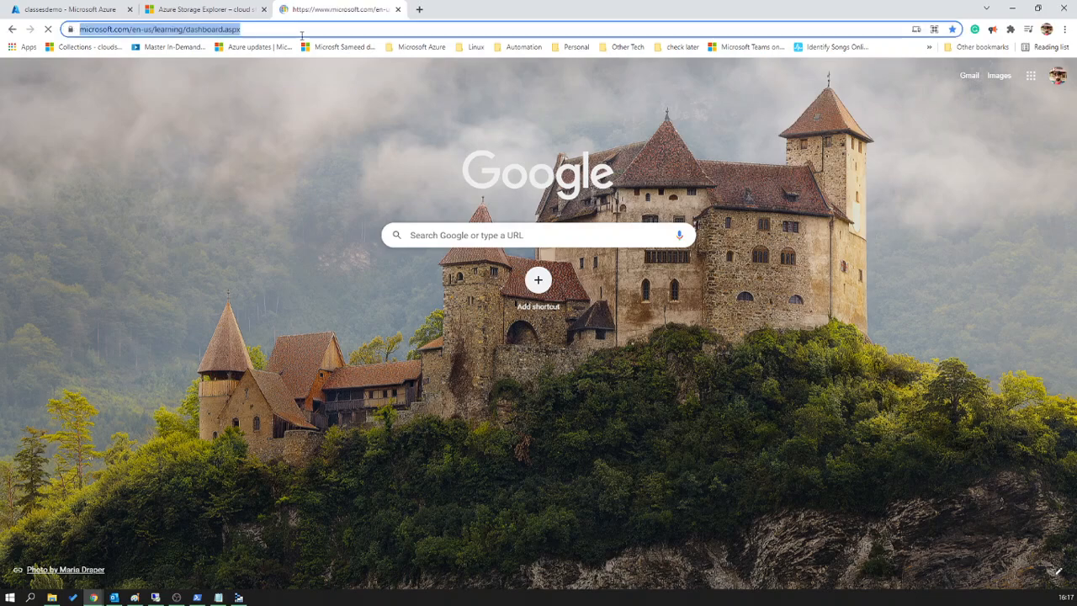
pyautogui.write('what')
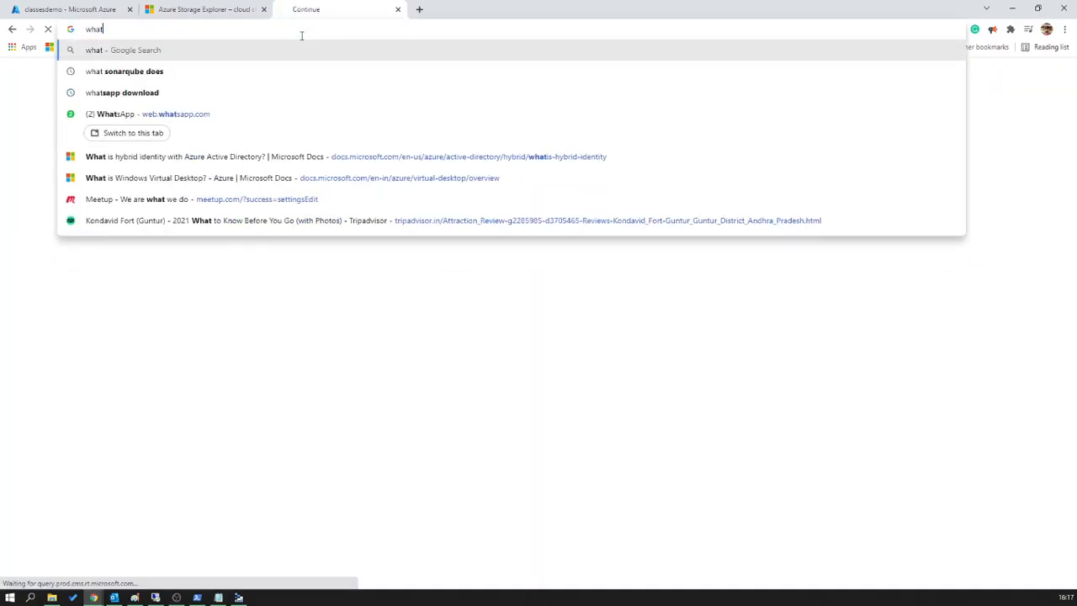
pyautogui.write(' is')
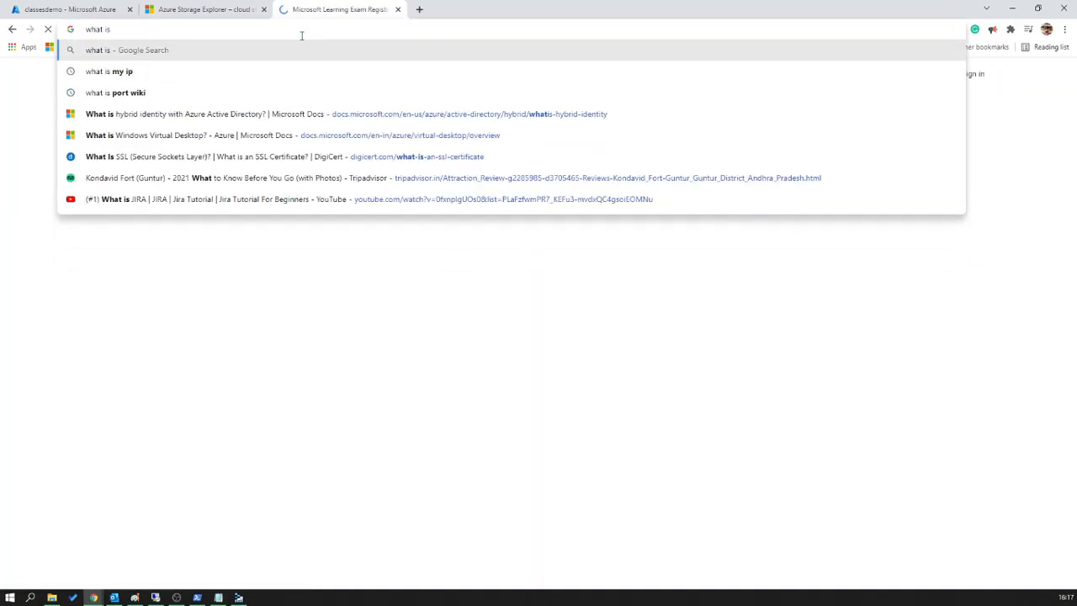
pyautogui.press('Down')
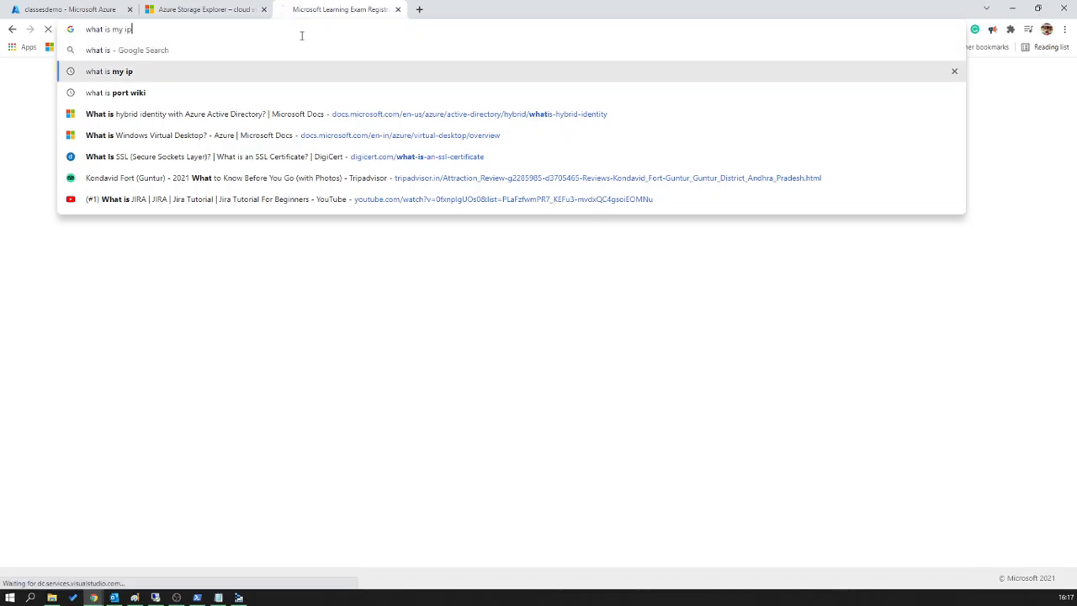
pyautogui.press('Return')
pyautogui.doubleClick(142, 212)
pyautogui.hotkey('ctrl', 'c')
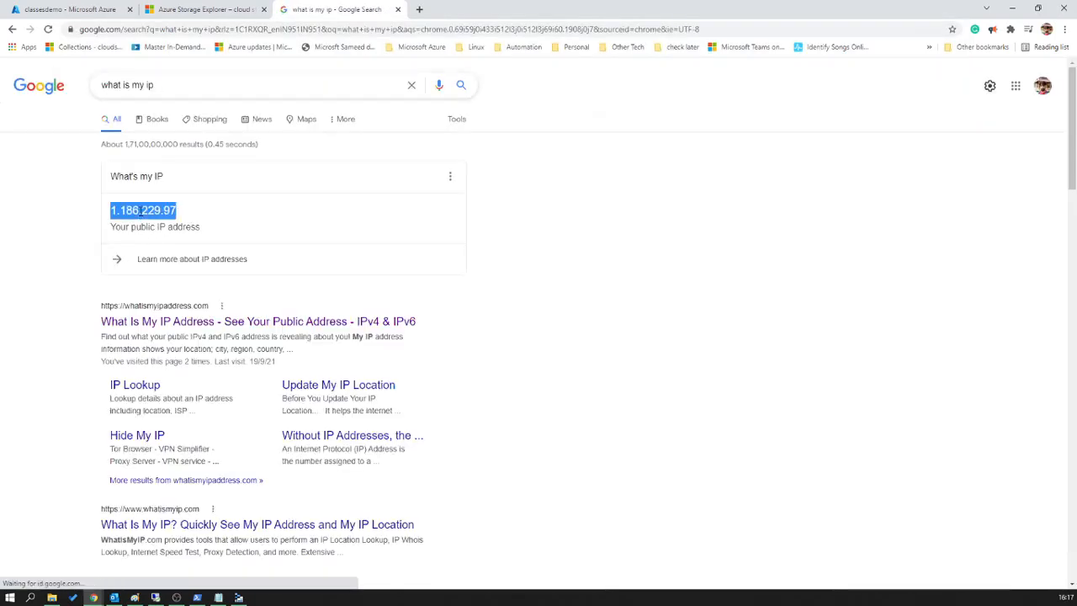
pyautogui.click(35, 8)
# Step: Paste the public IP into Allowed IP addresses and untick the File, Queue and Table services
pyautogui.click(381, 249)
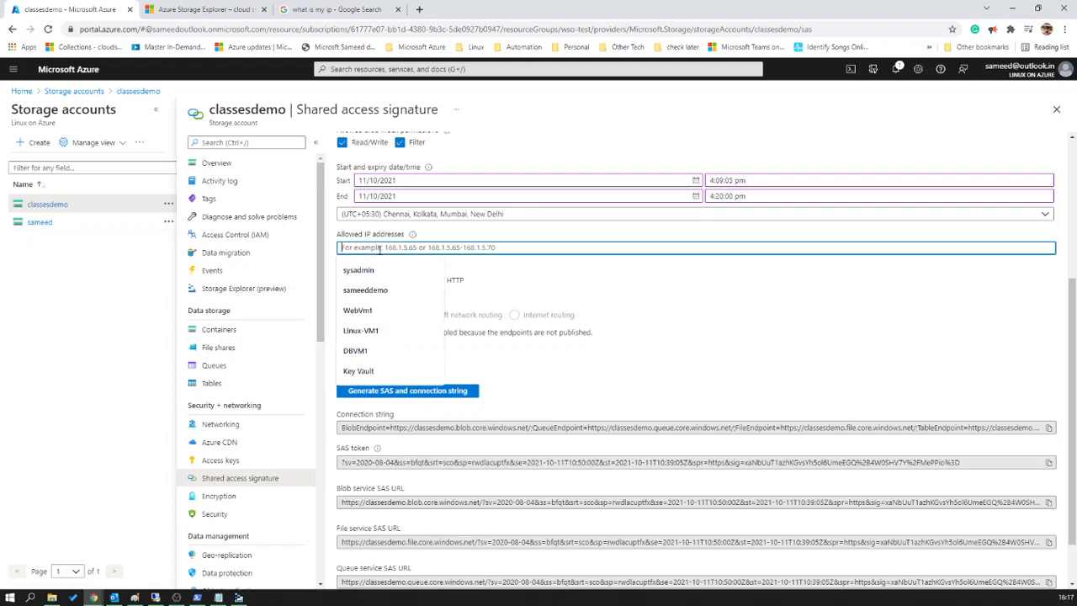
pyautogui.hotkey('ctrl', 'v')
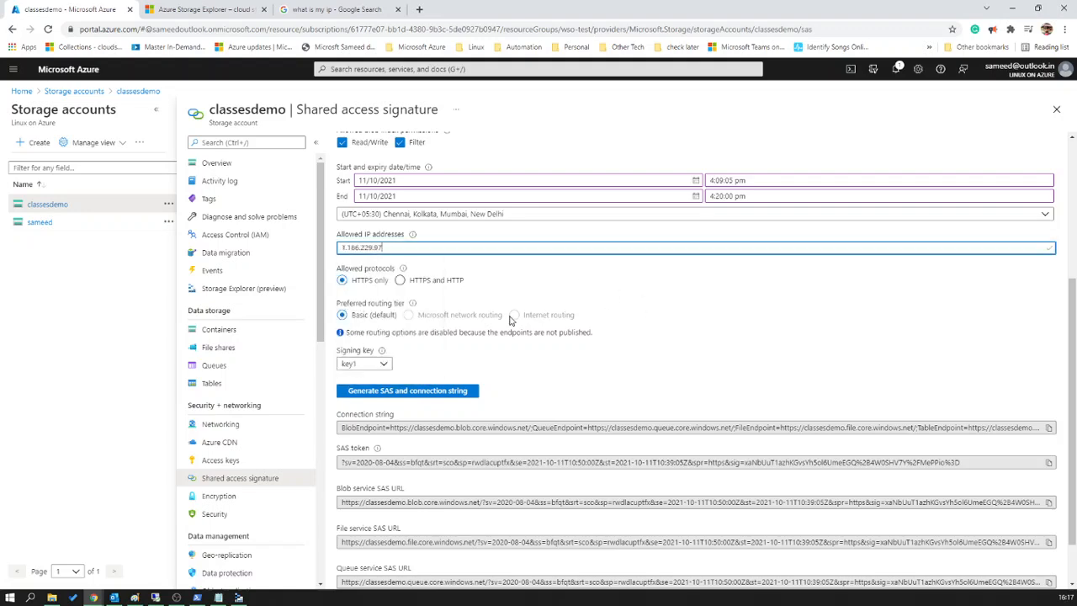
pyautogui.scroll(2, 531, 332)
pyautogui.scroll(2, 528, 333)
pyautogui.click(378, 233)
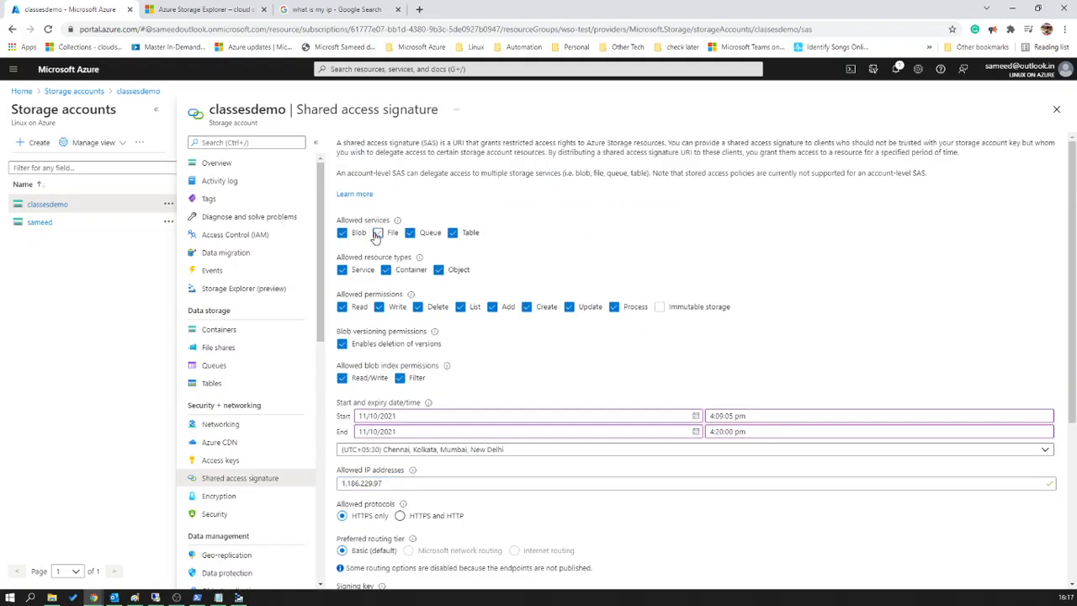
pyautogui.click(410, 233)
pyautogui.click(452, 233)
pyautogui.scroll(-3, 450, 240)
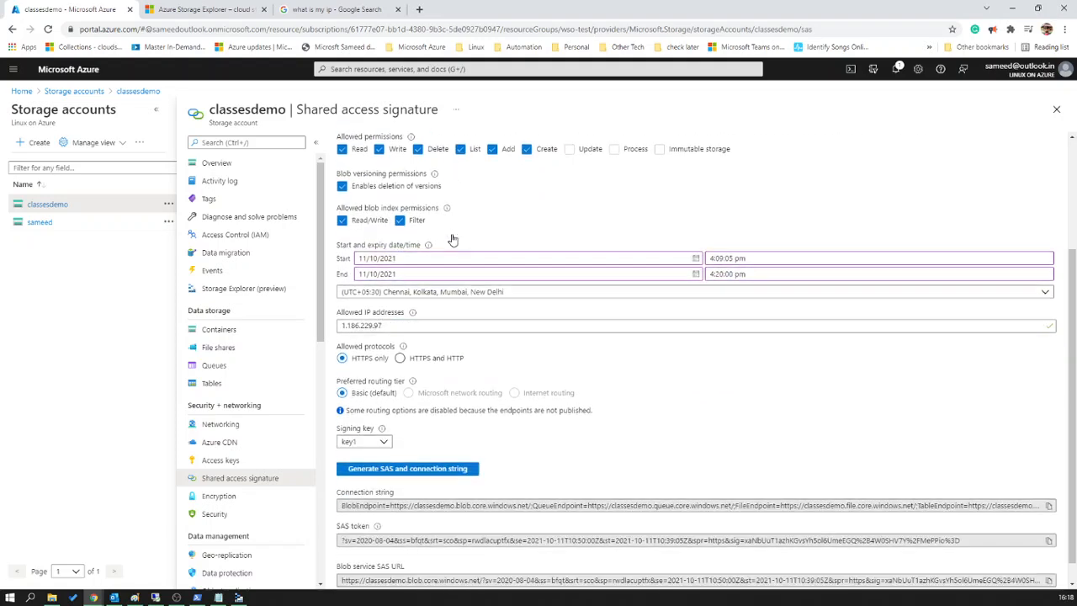
pyautogui.scroll(2, 451, 241)
# Step: Remove Create, Delete and Write permissions, regenerate the SAS, and copy the Blob service SAS URL
pyautogui.click(527, 259)
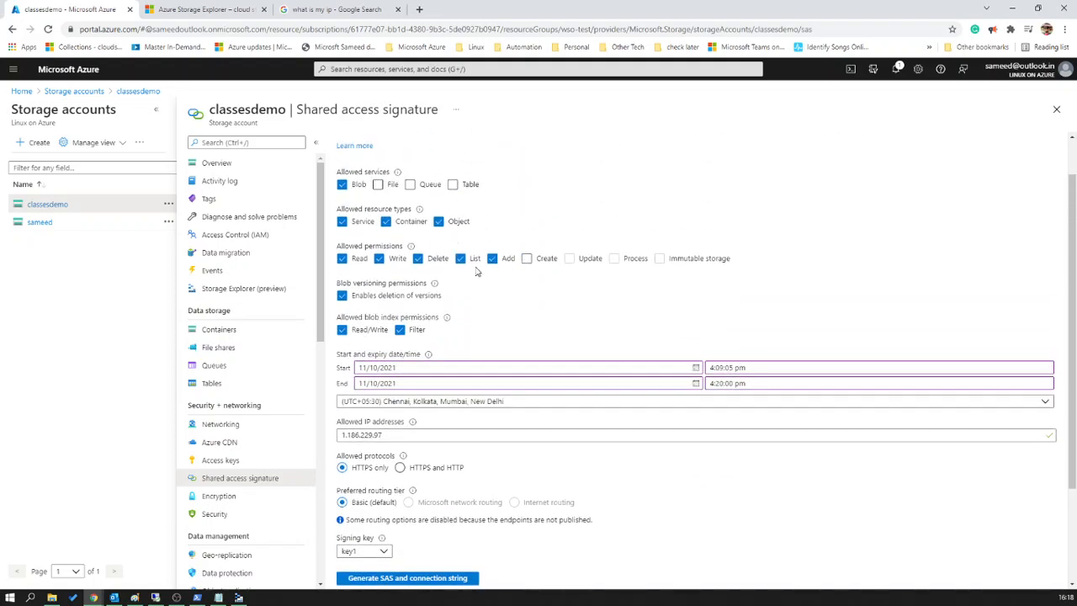
pyautogui.click(418, 260)
pyautogui.click(378, 261)
pyautogui.scroll(-1, 496, 317)
pyautogui.scroll(-2, 496, 317)
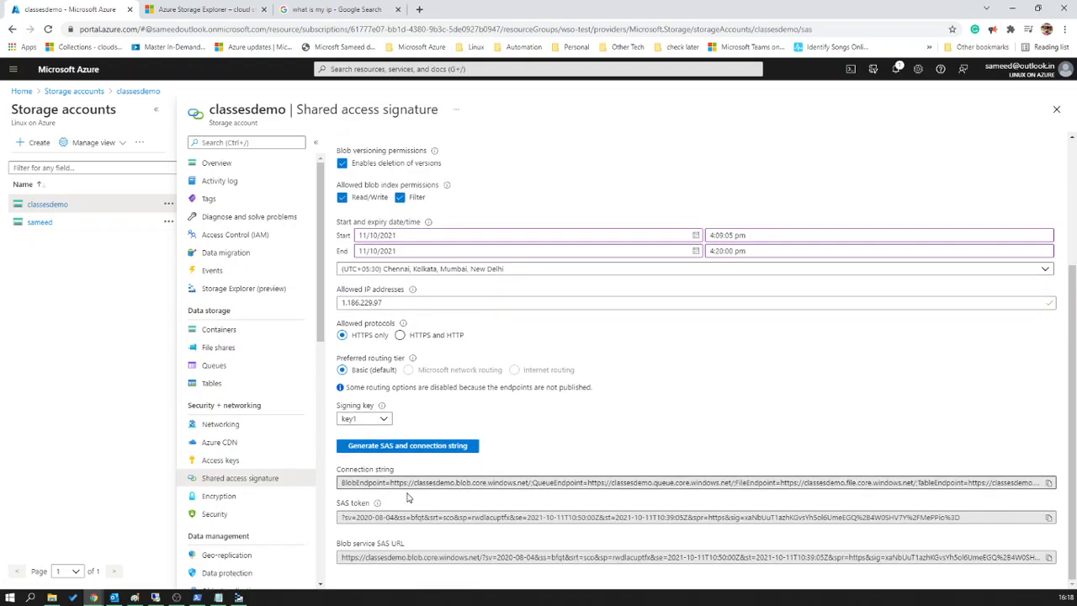
pyautogui.click(398, 451)
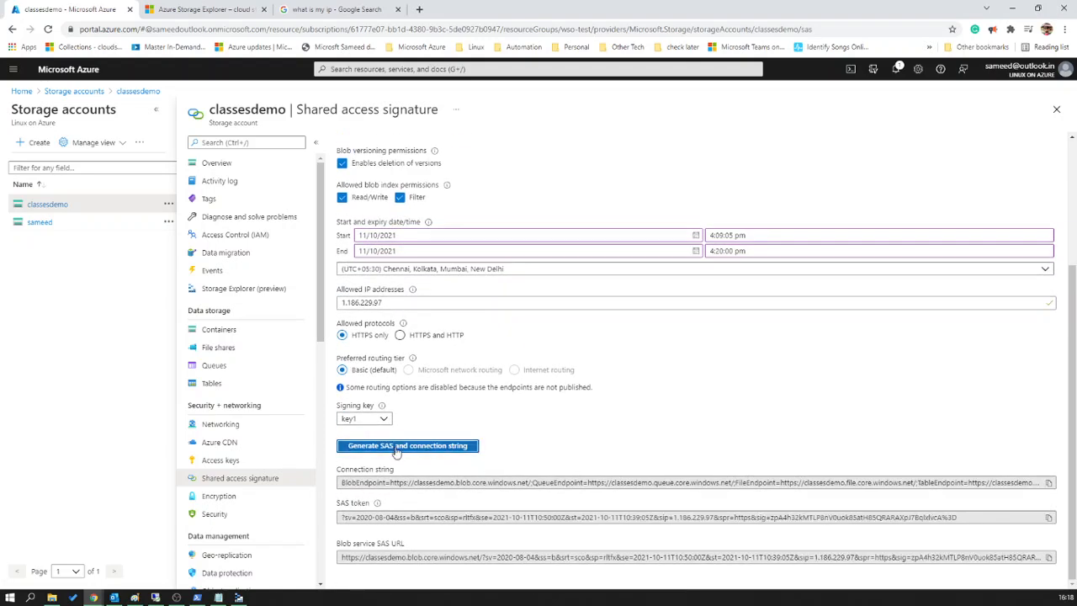
pyautogui.click(1050, 558)
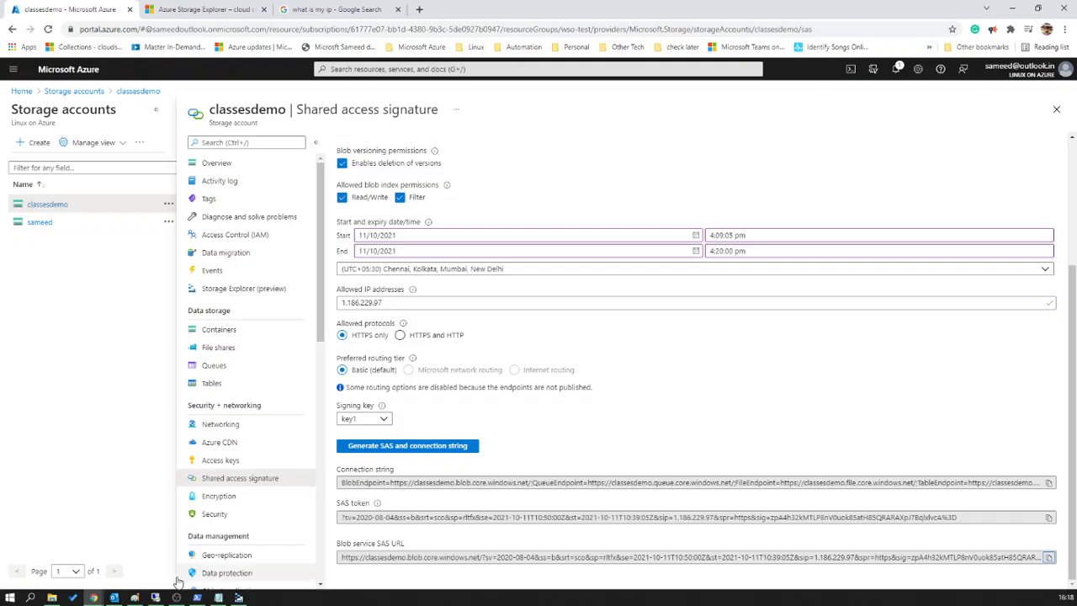
# Step: Paste the Blob service SAS URL into the blob container connection, which reports a missing resource path
pyautogui.click(239, 597)
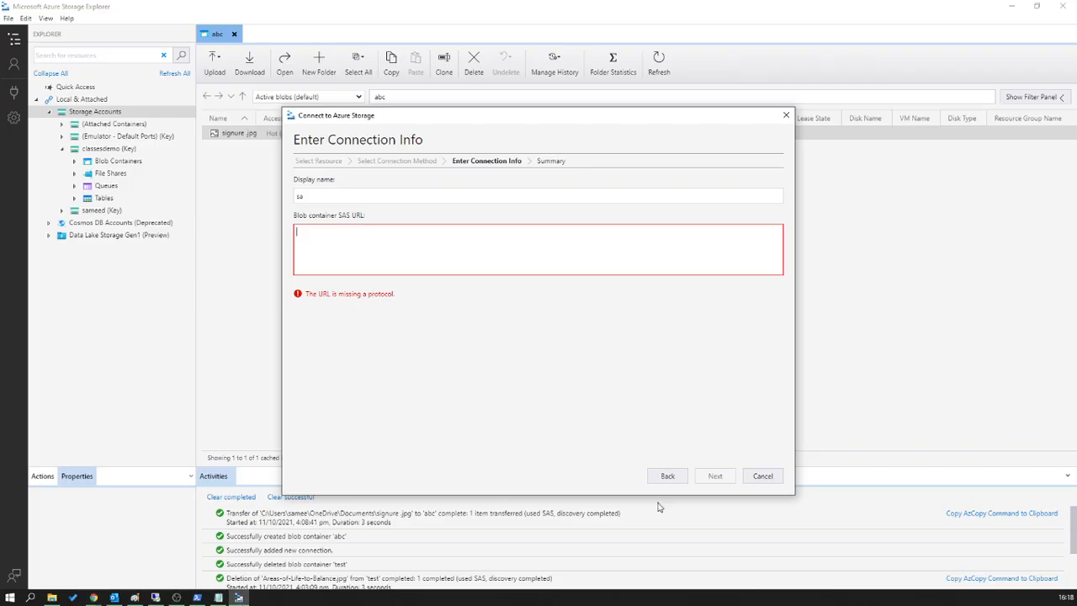
pyautogui.click(665, 477)
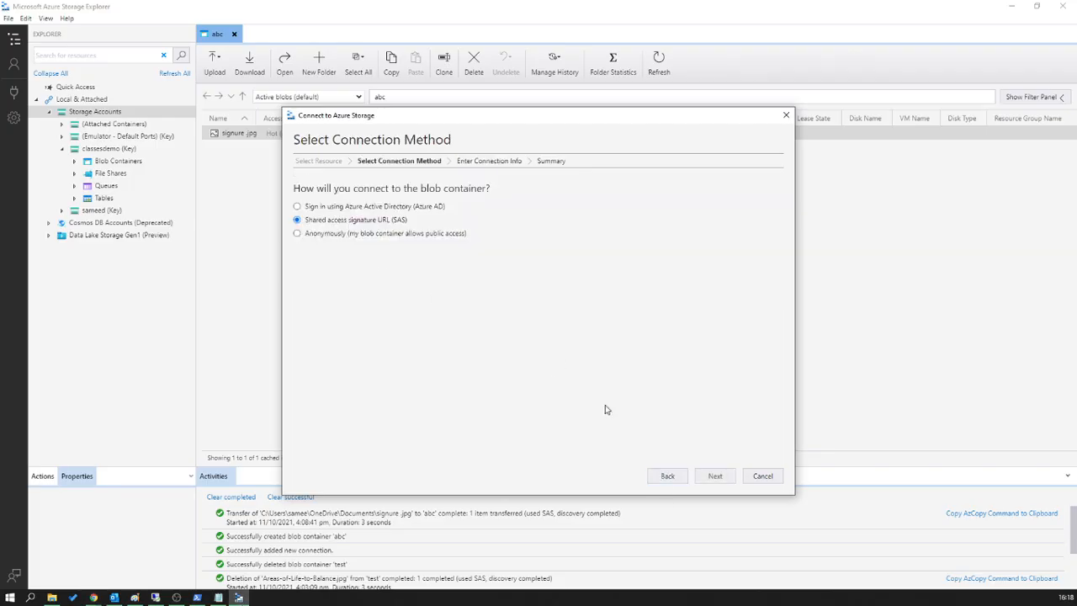
pyautogui.click(720, 477)
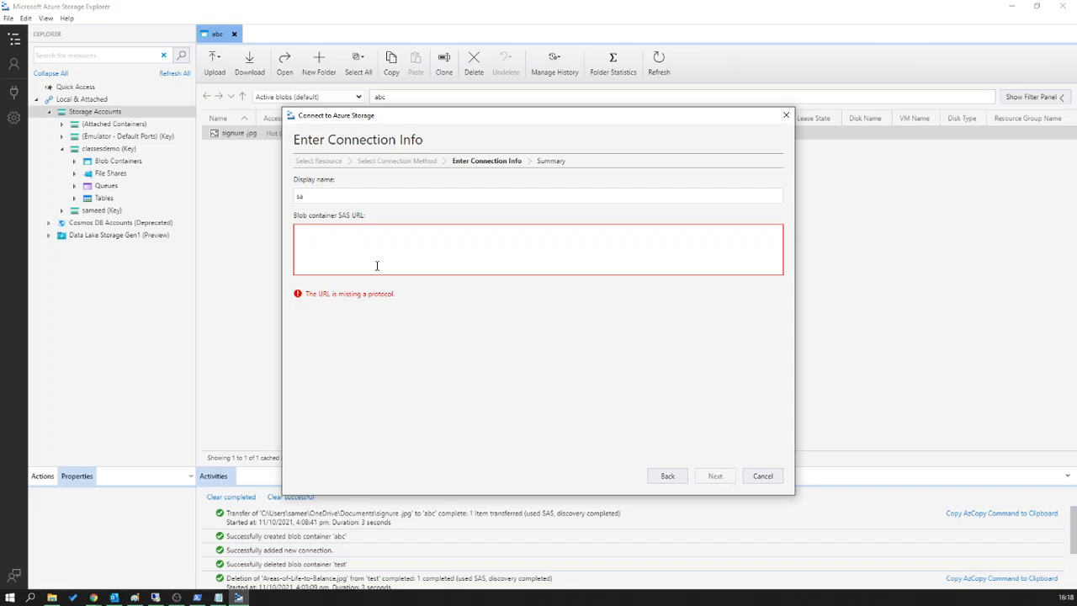
pyautogui.hotkey('ctrl', 'v')
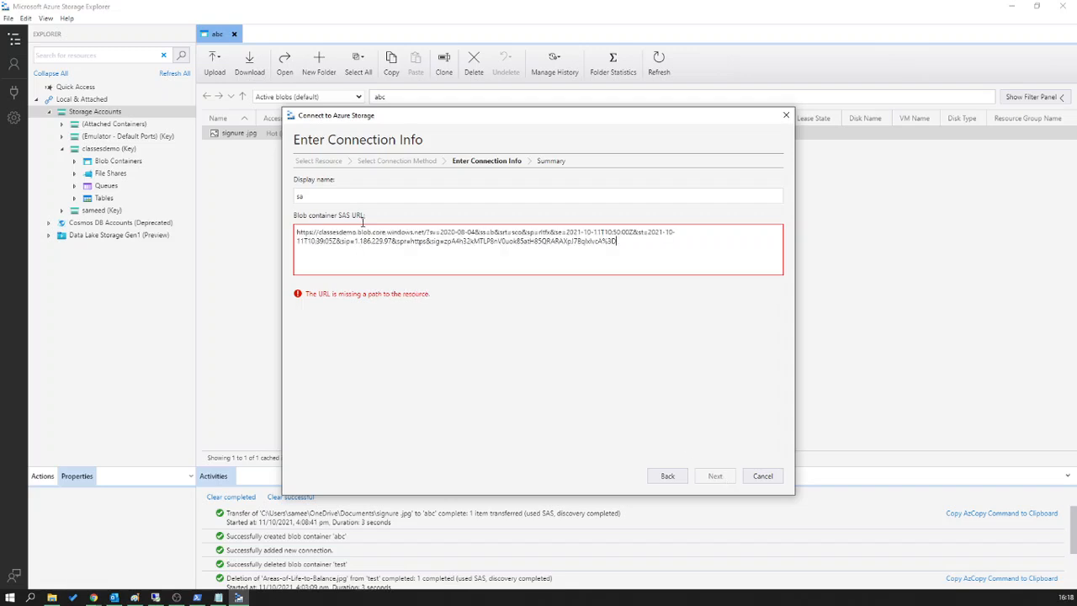
pyautogui.click(358, 197)
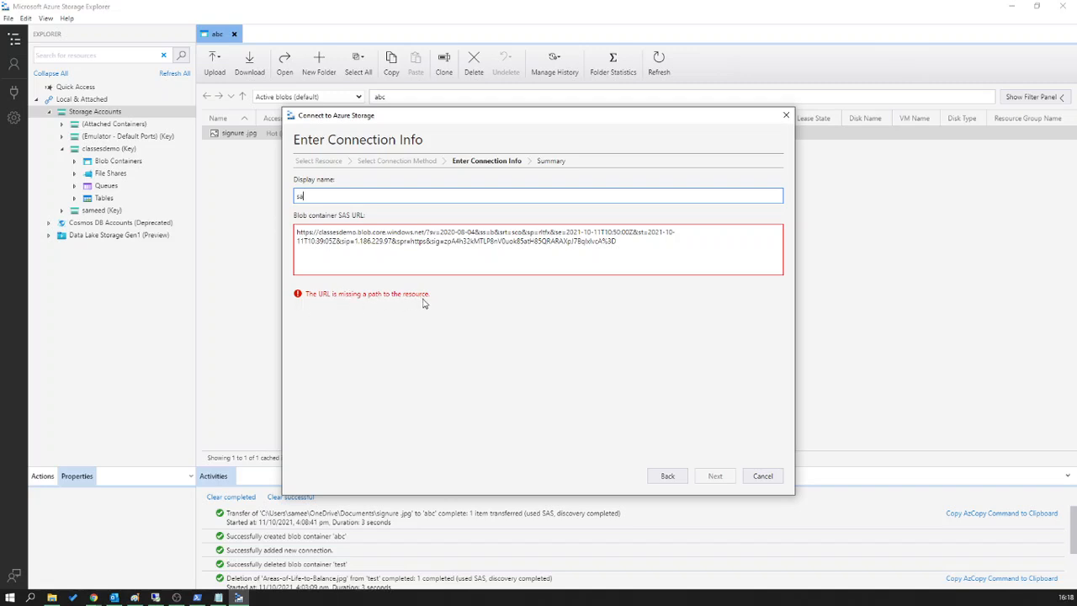
pyautogui.click(390, 250)
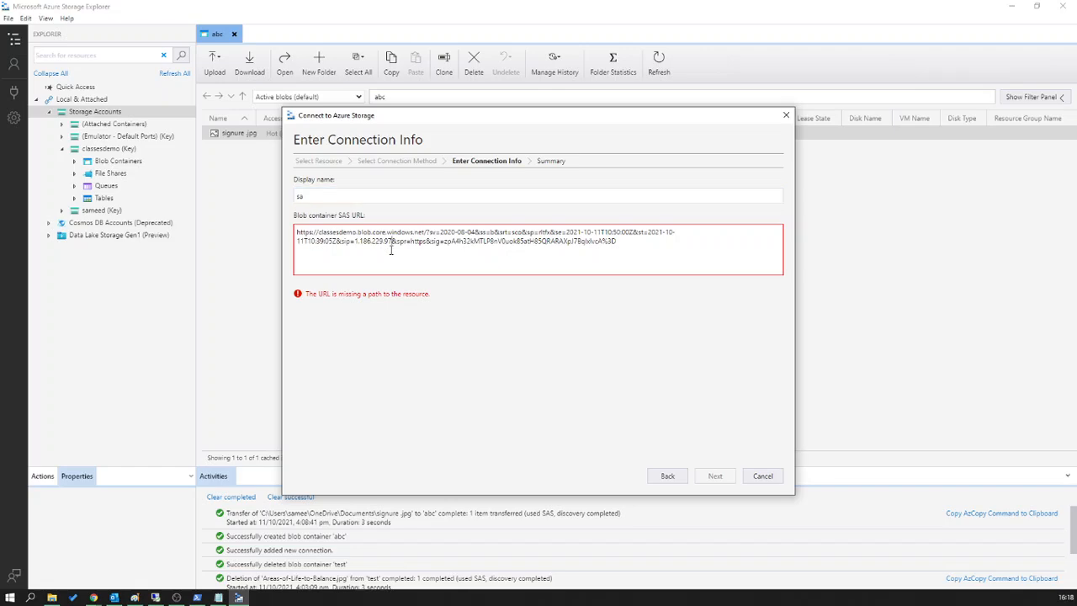
pyautogui.click(94, 596)
# Step: Resize the browser window and go to google.com
pyautogui.click(549, 546)
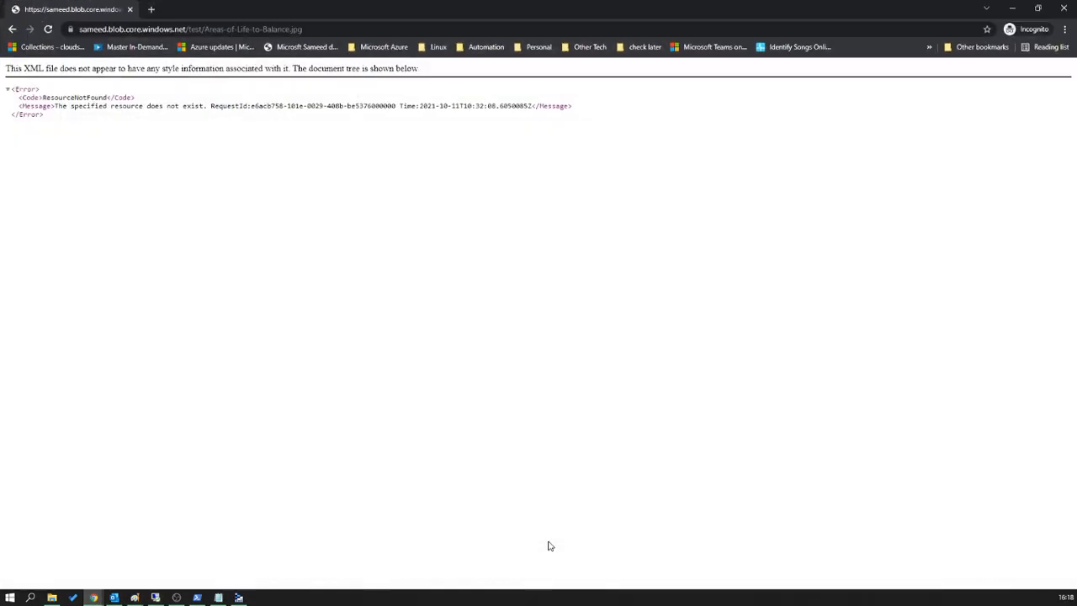
pyautogui.moveTo(375, 6); pyautogui.dragTo(404, 351)
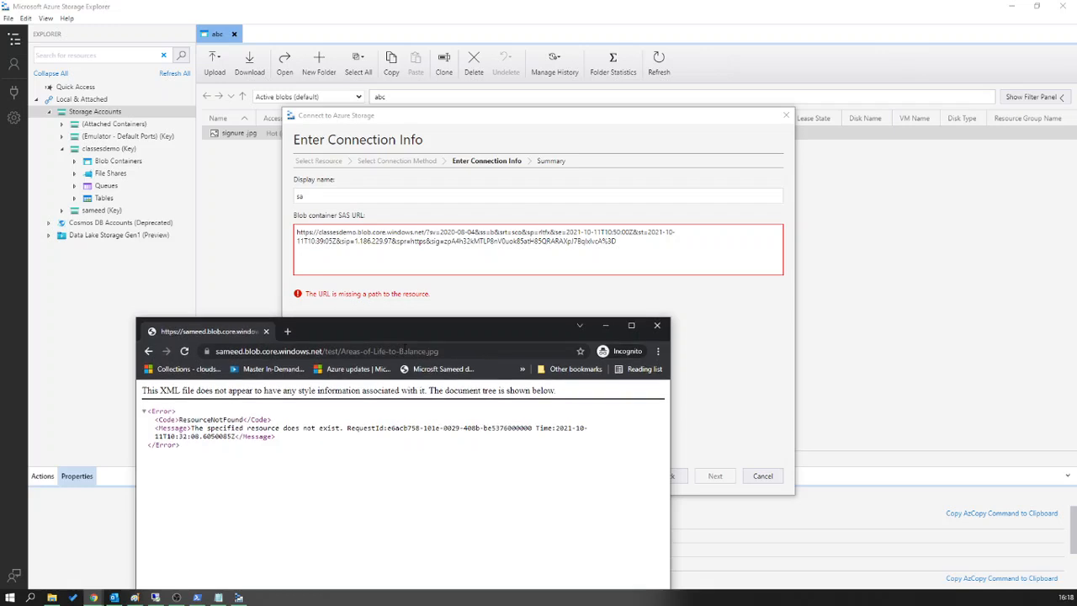
pyautogui.click(404, 352)
pyautogui.write('google')
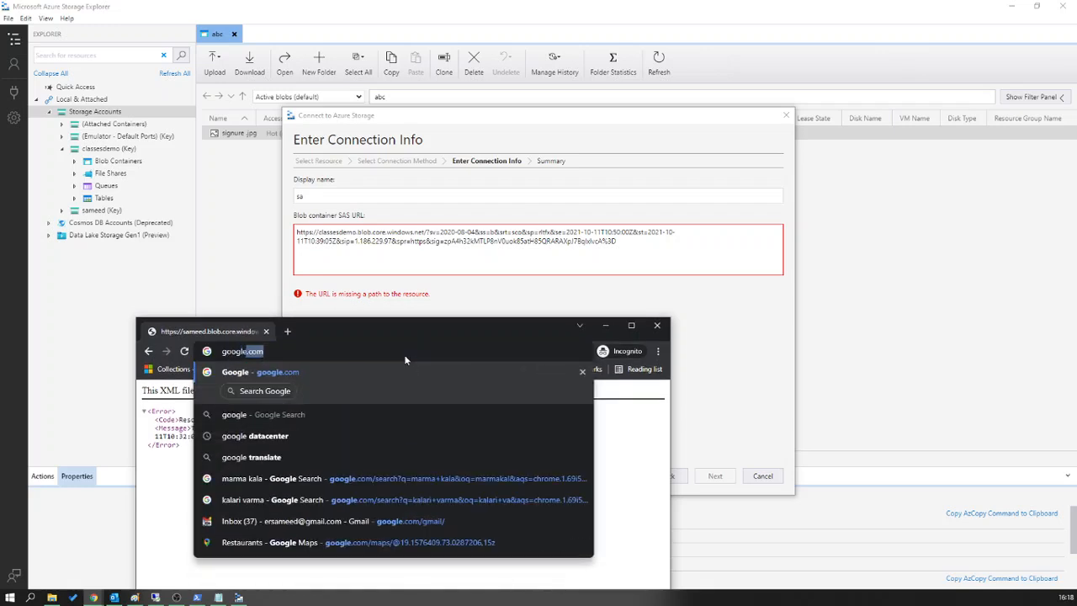
pyautogui.press('Return')
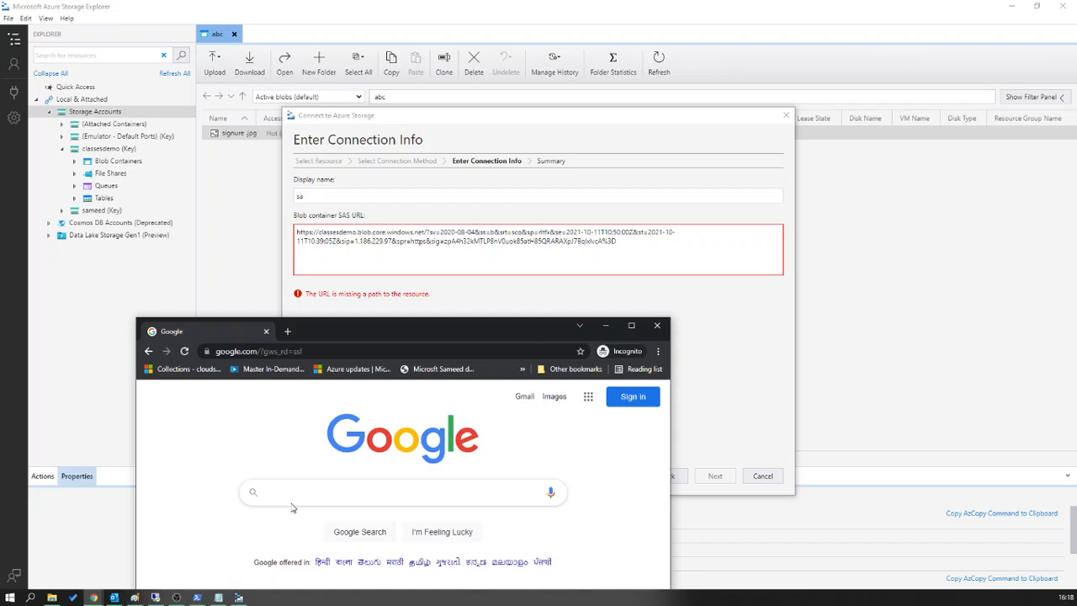
# Step: Search for 'the url is missing a path to the resource' and open the GitHub issue result
pyautogui.write('The')
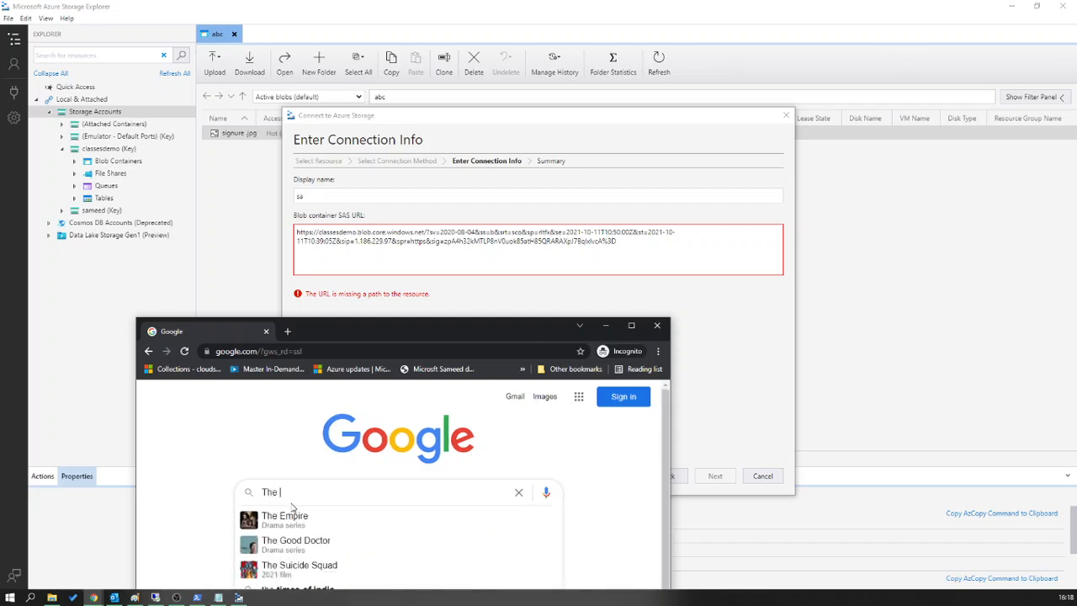
pyautogui.write(' URL i')
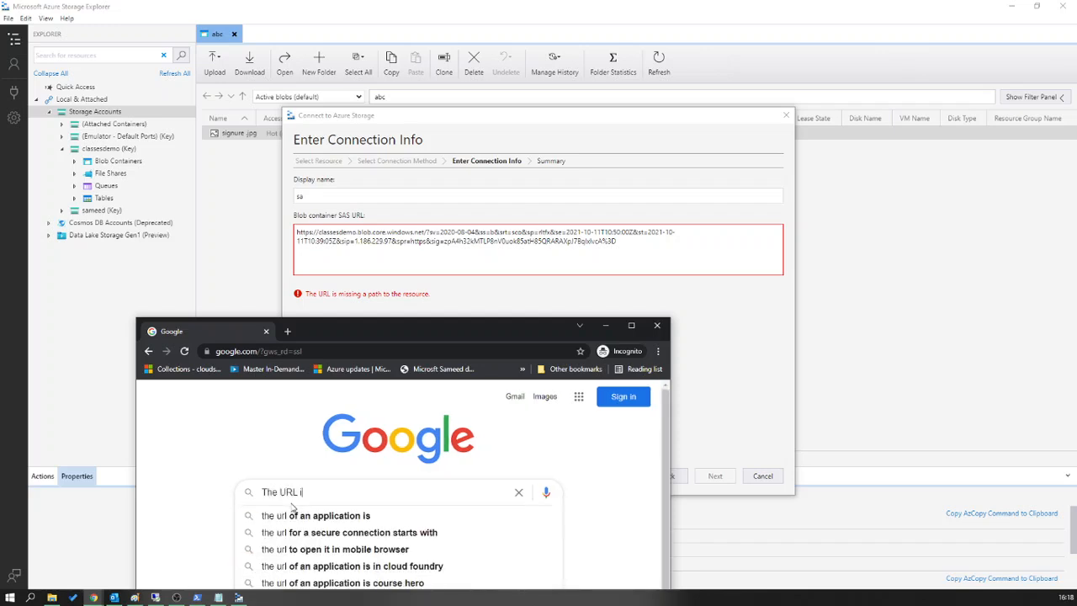
pyautogui.write('s')
pyautogui.press('BackSpace')
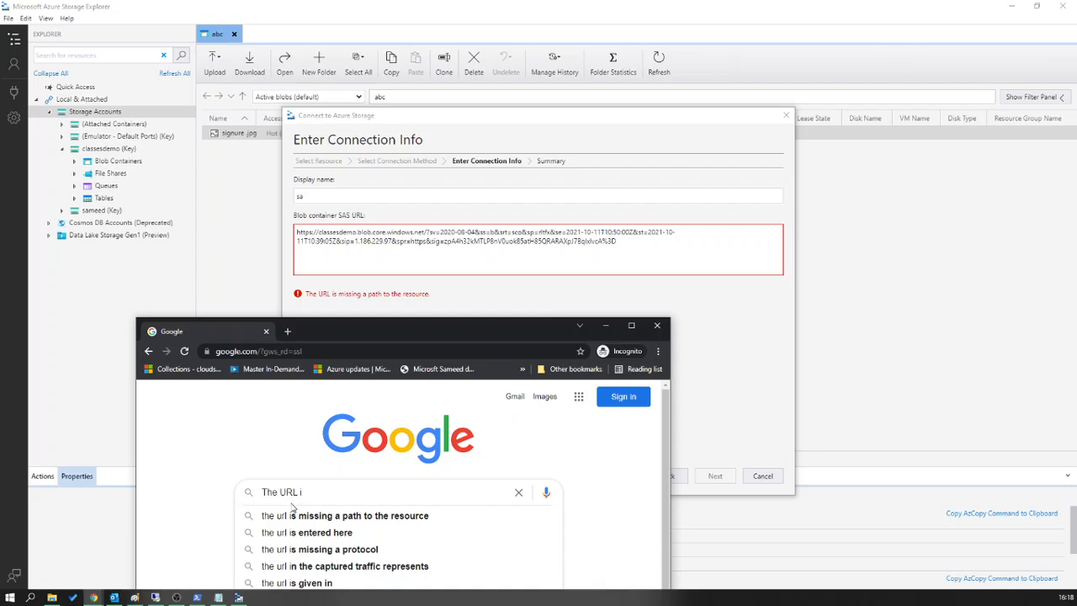
pyautogui.write('s missi')
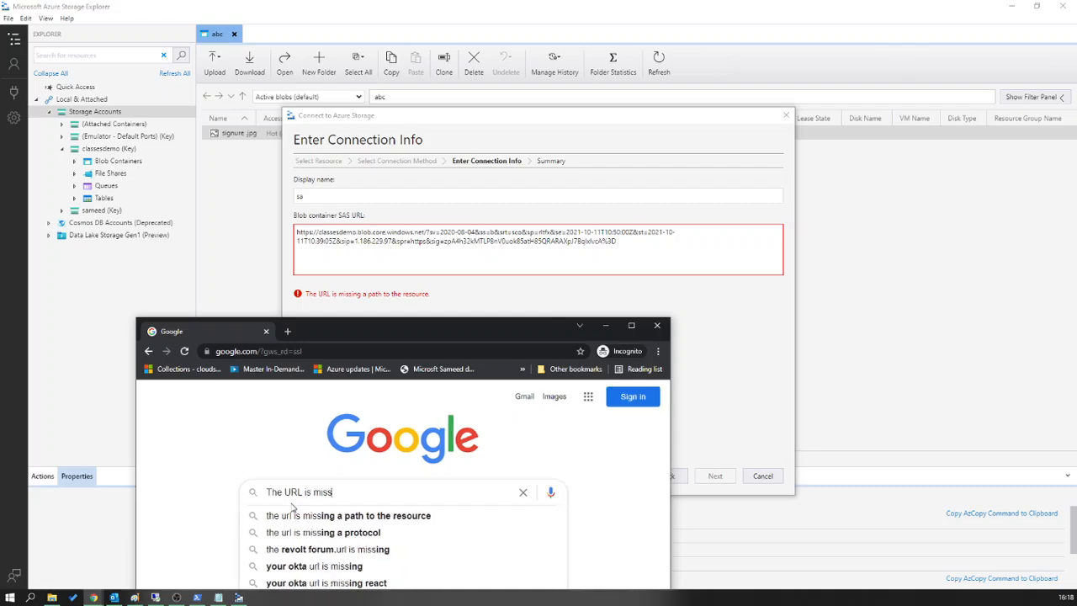
pyautogui.press('Down')
pyautogui.press('Return')
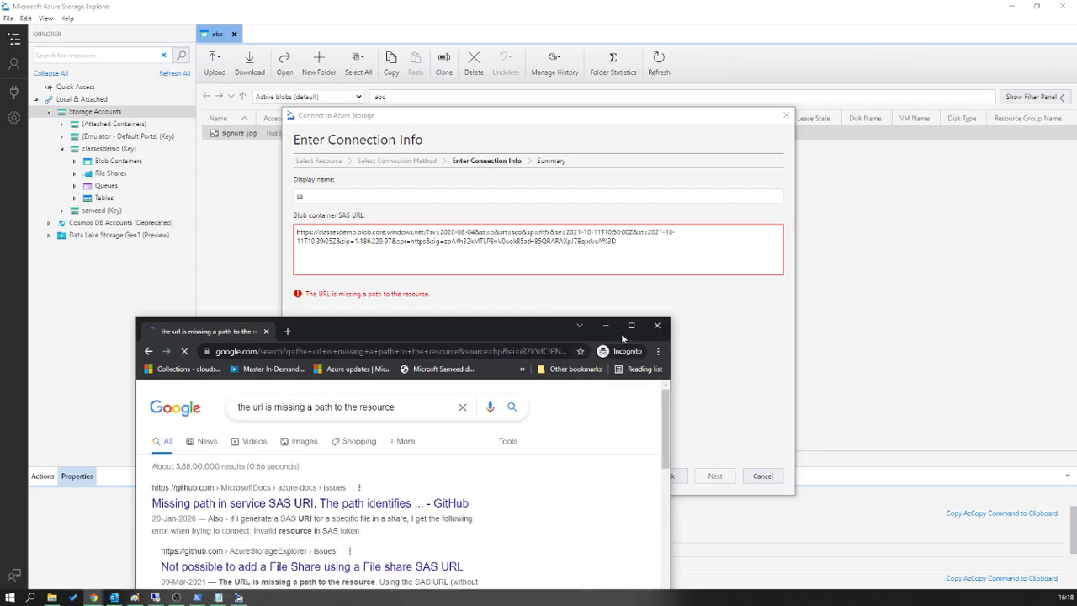
pyautogui.click(628, 328)
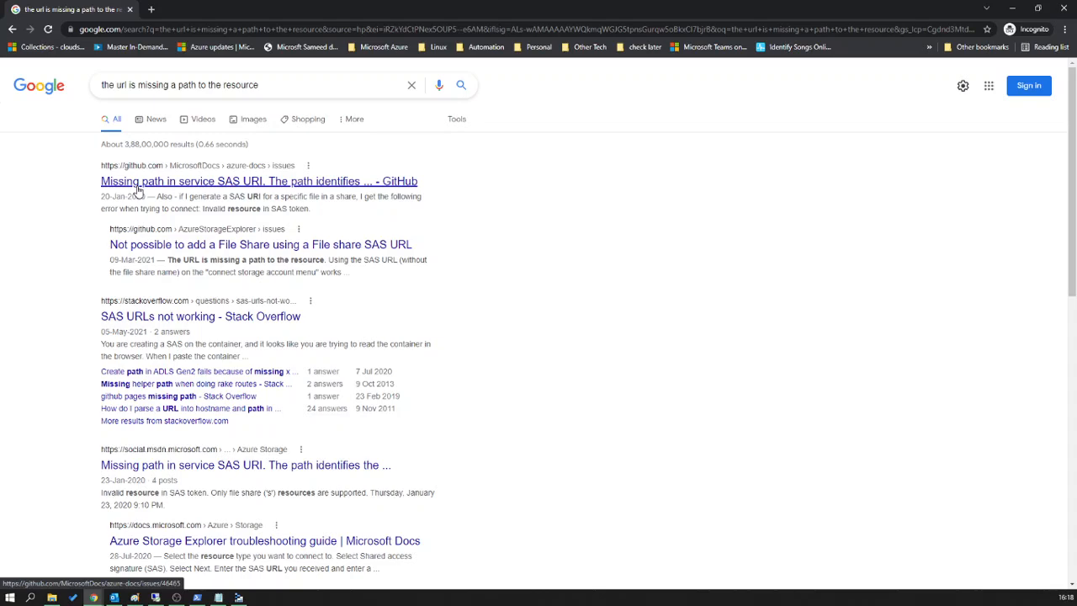
pyautogui.click(139, 187)
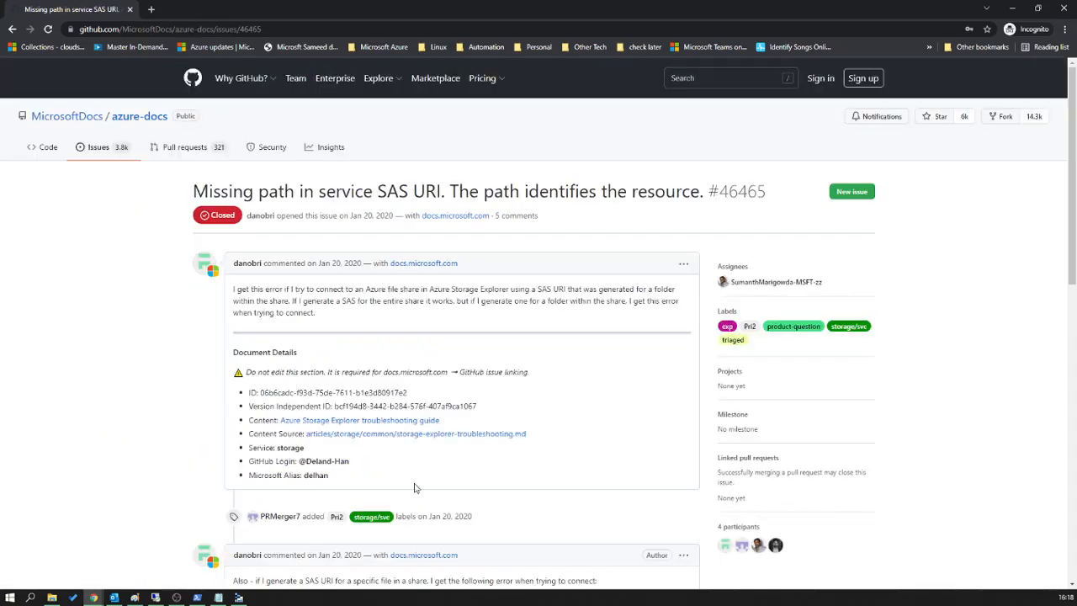
# Step: Scroll through the 'Missing path in service SAS URI' issue comments to the end, then go back
pyautogui.scroll(-1, 415, 487)
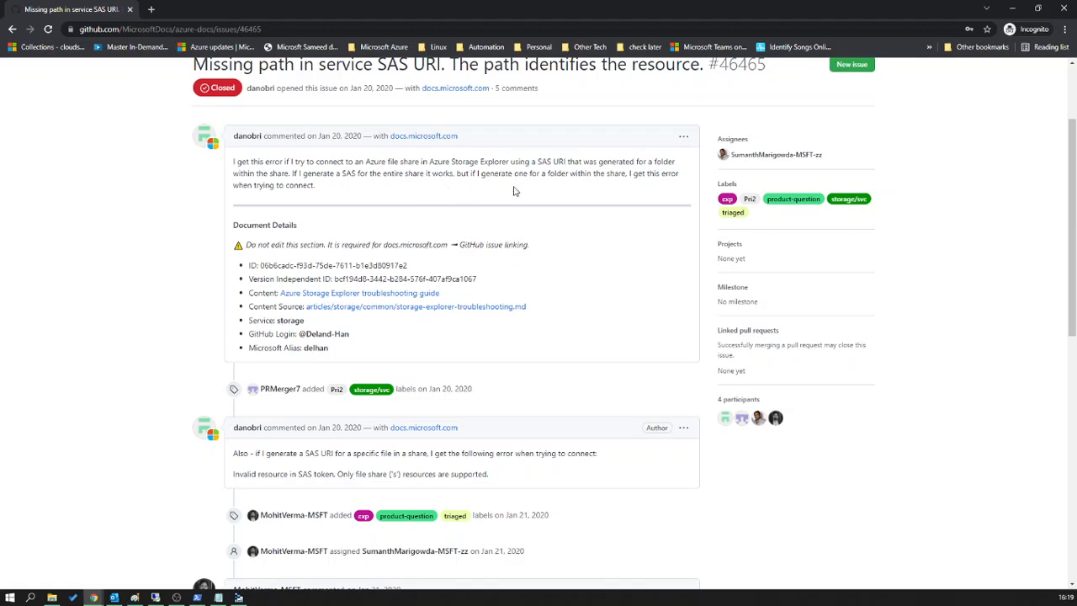
pyautogui.scroll(-3, 254, 367)
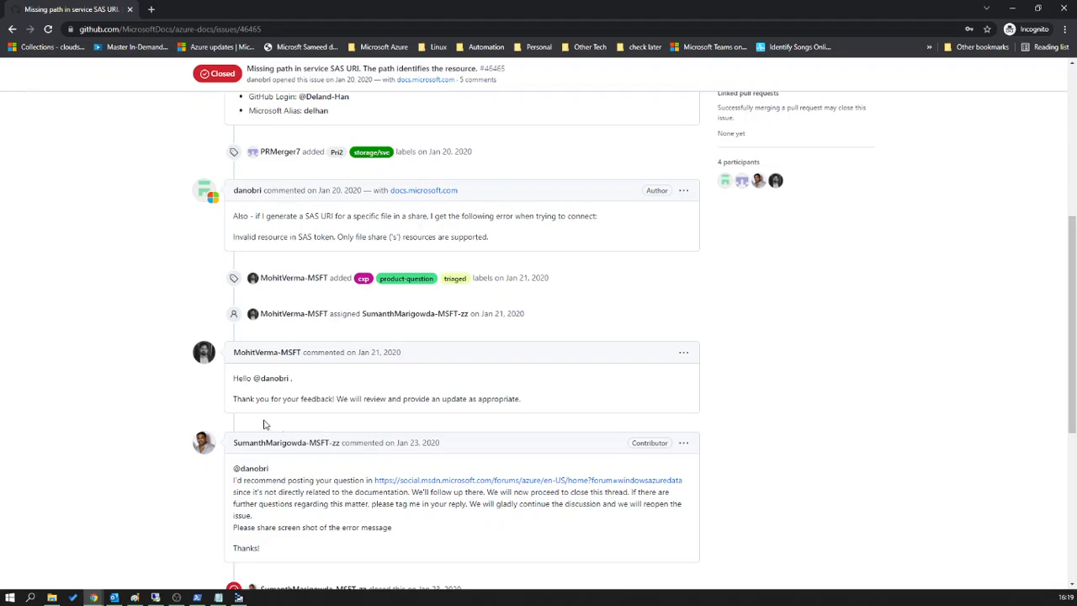
pyautogui.scroll(1, 263, 426)
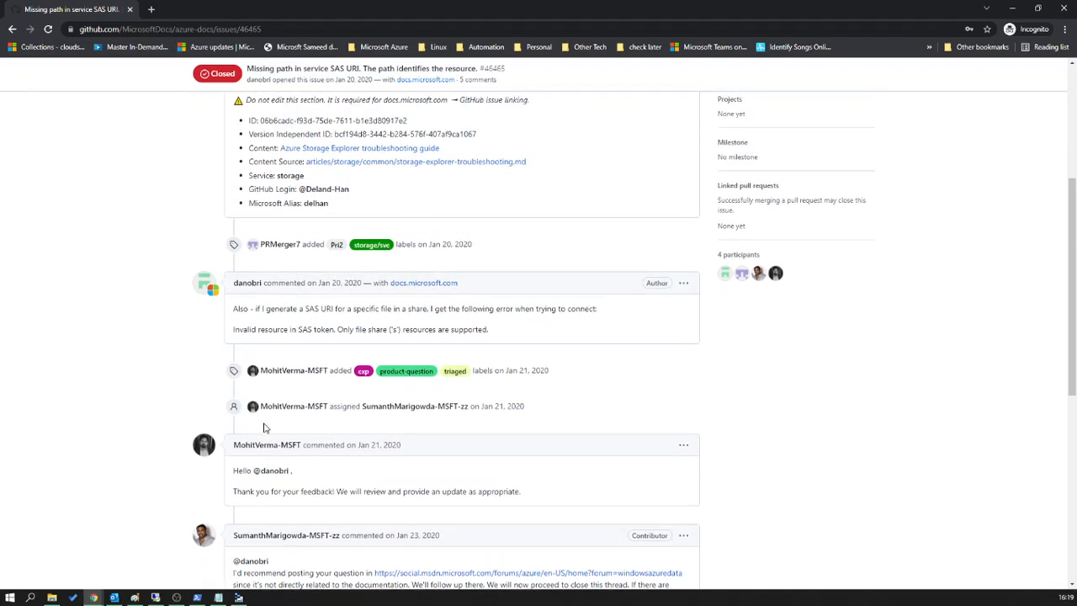
pyautogui.scroll(3, 264, 426)
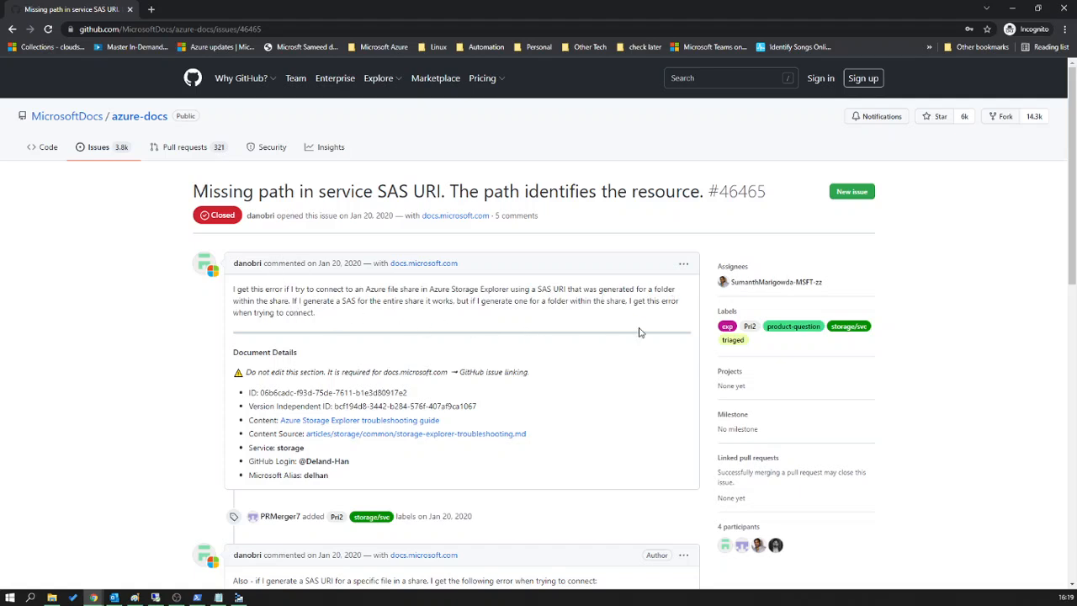
pyautogui.scroll(-3, 217, 355)
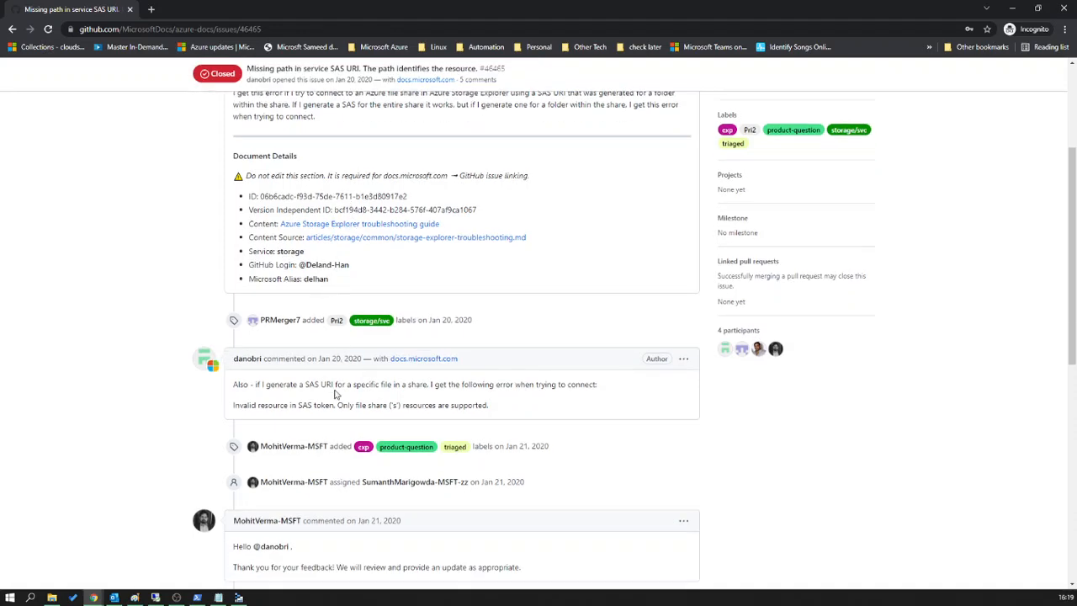
pyautogui.scroll(3, 293, 435)
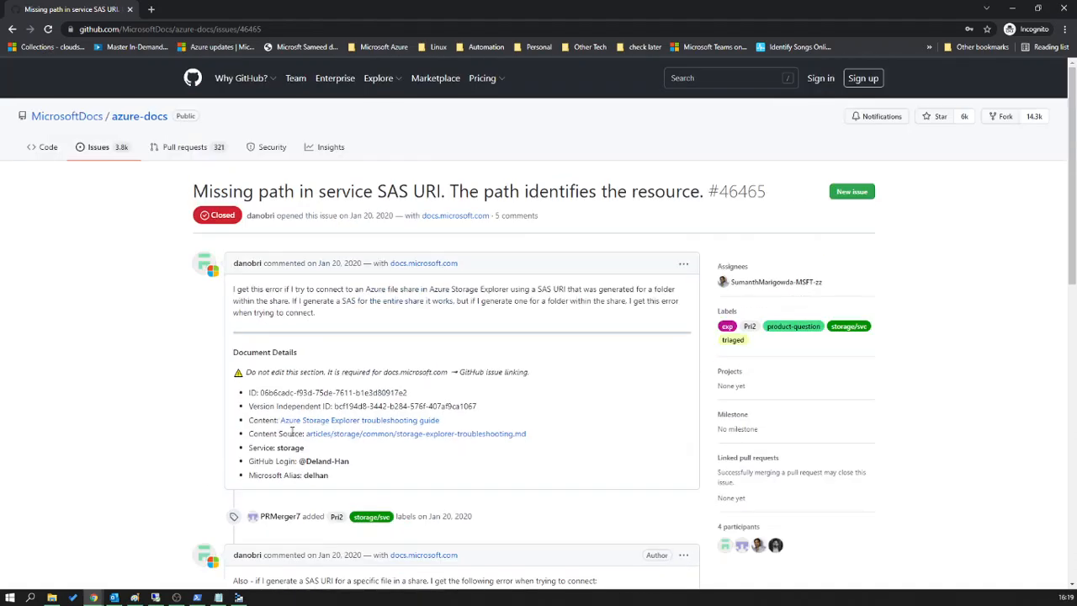
pyautogui.scroll(-3, 293, 433)
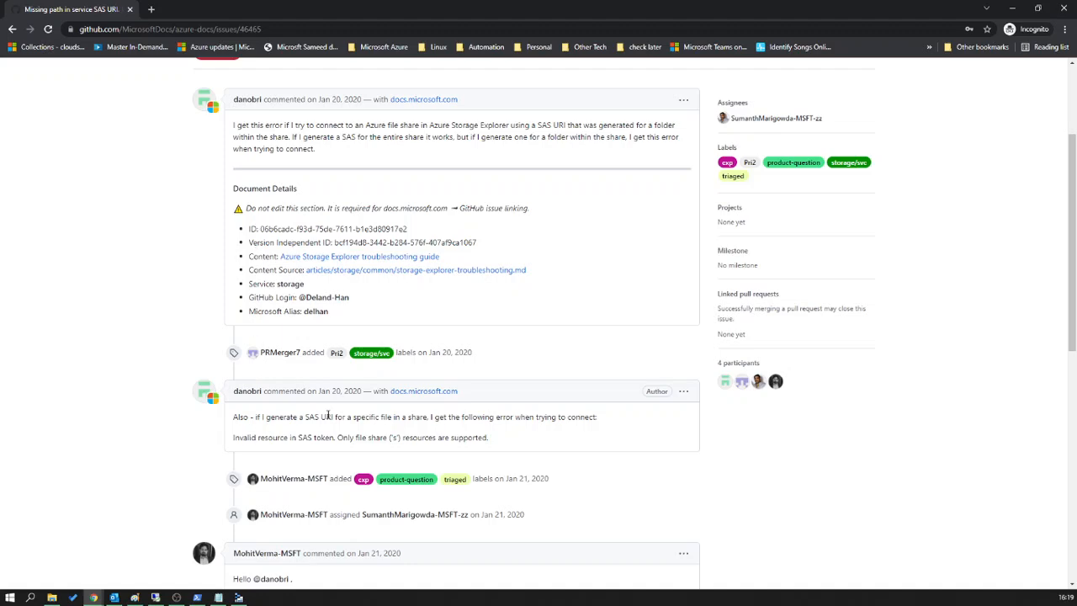
pyautogui.scroll(-2, 503, 438)
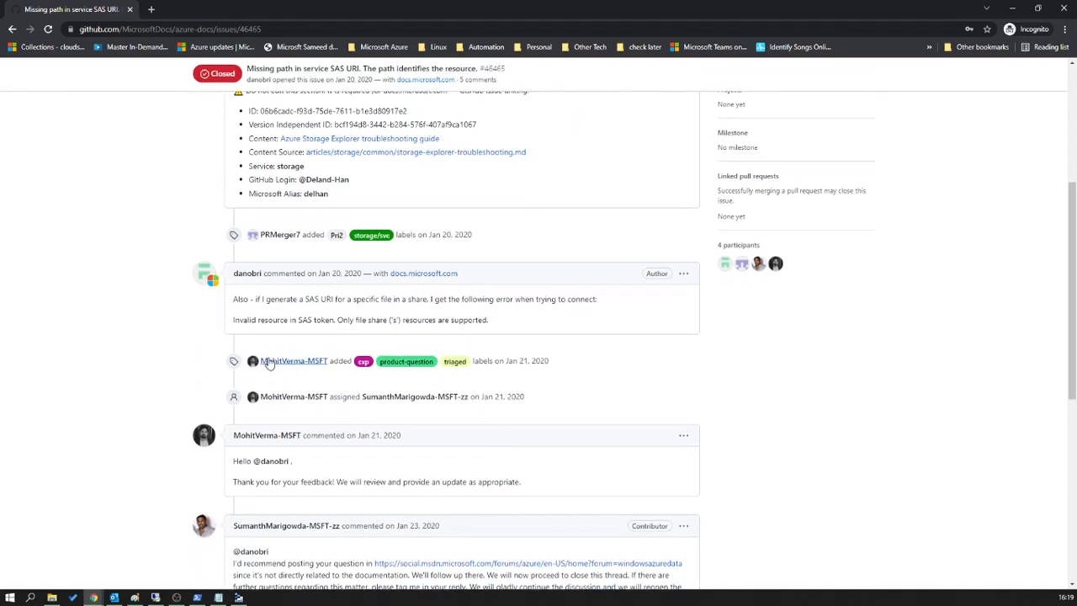
pyautogui.moveTo(286, 364)
pyautogui.scroll(-3, 289, 533)
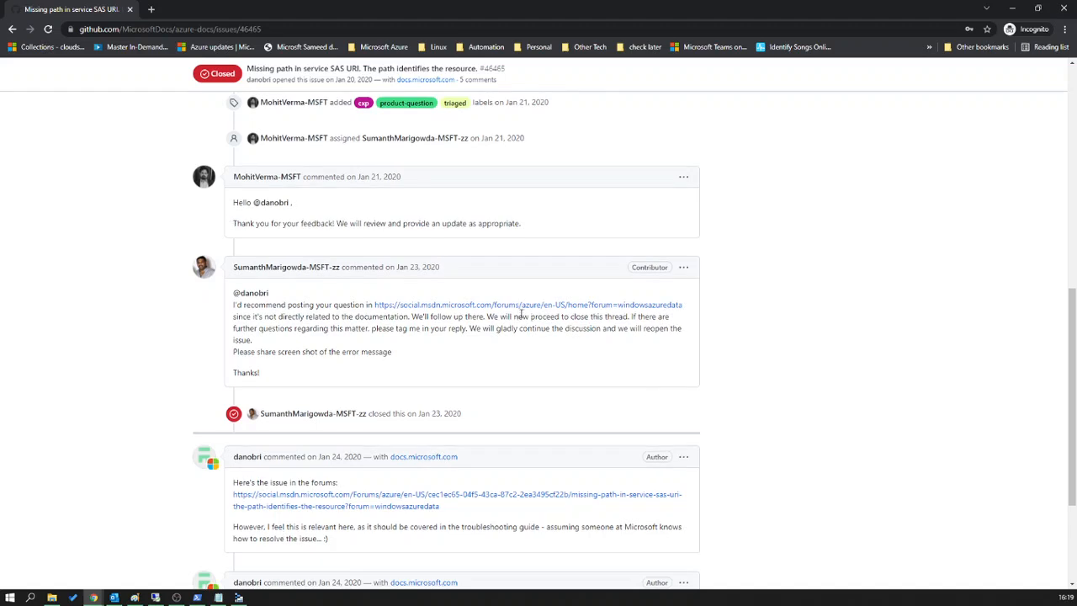
pyautogui.scroll(-2, 292, 454)
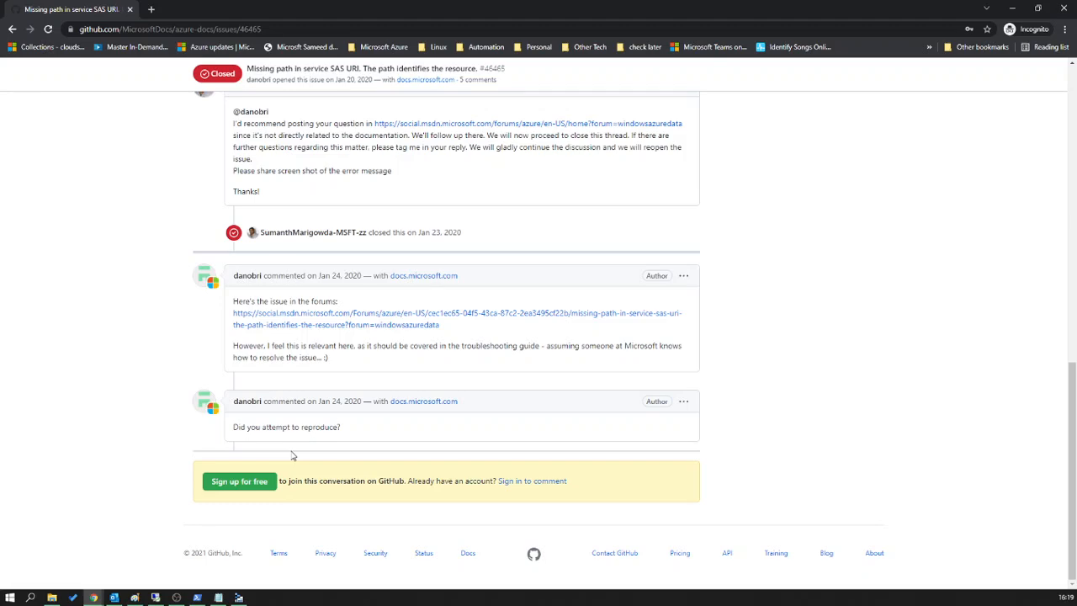
pyautogui.click(11, 29)
# Step: Open the 'SAS URLs not working' Stack Overflow question and scroll through it
pyautogui.click(175, 318)
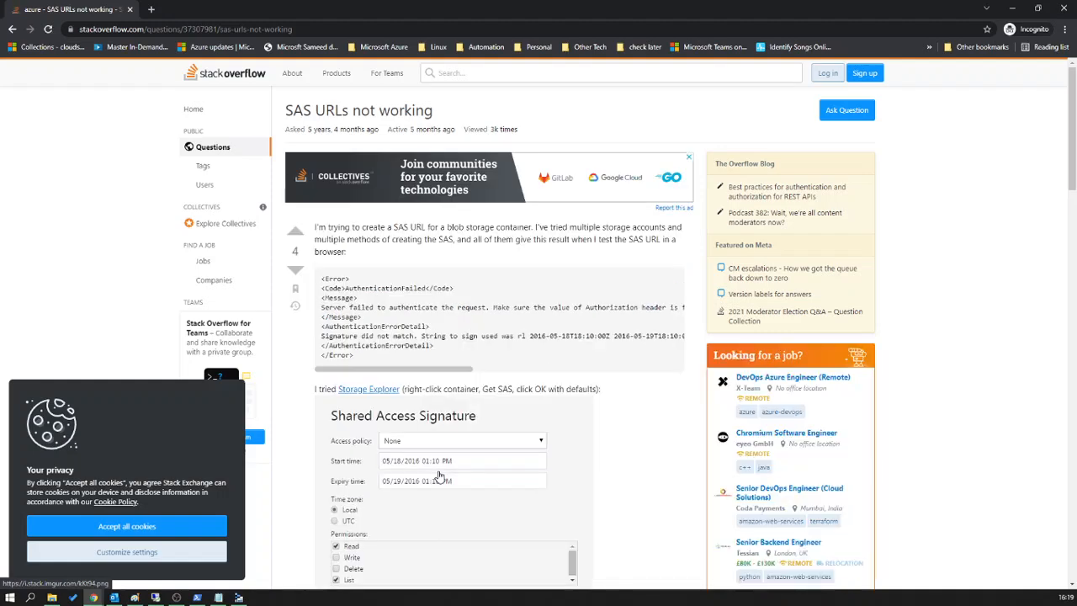
pyautogui.scroll(-5, 438, 476)
pyautogui.scroll(-2, 438, 476)
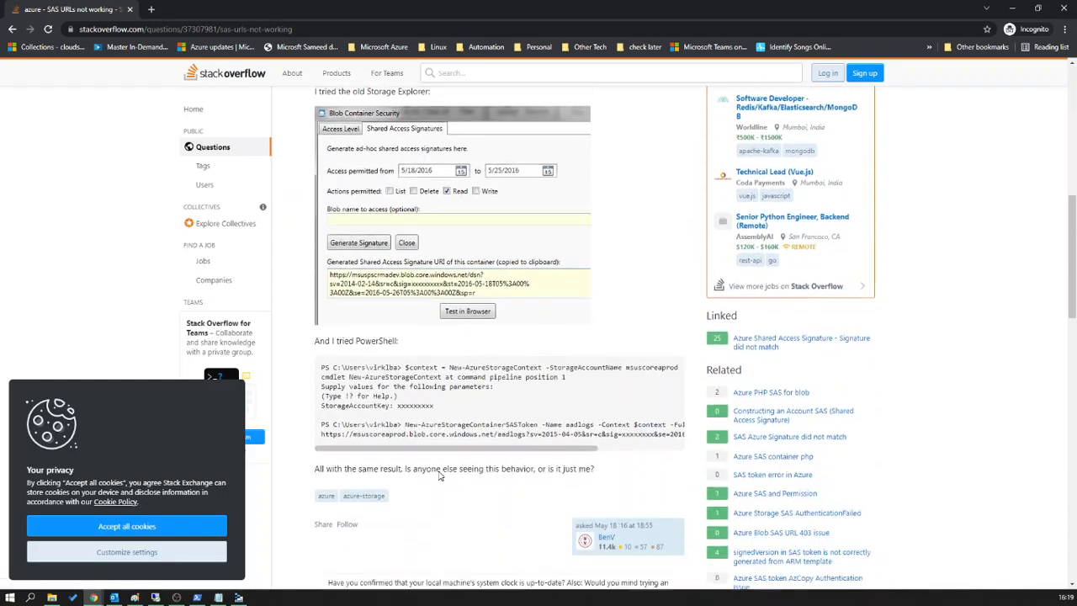
pyautogui.scroll(-5, 438, 476)
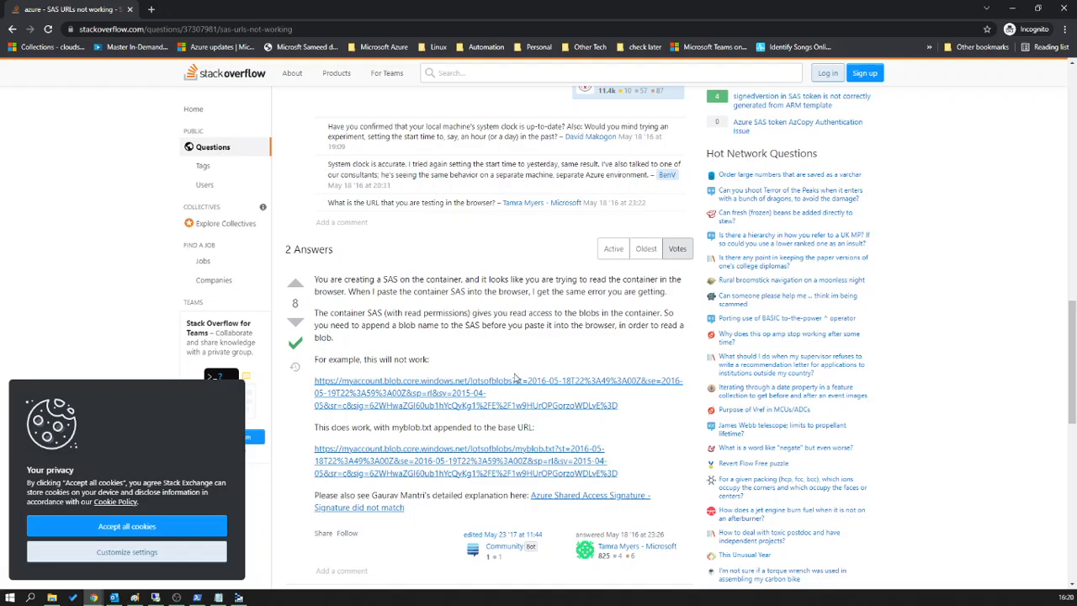
pyautogui.scroll(-1, 516, 378)
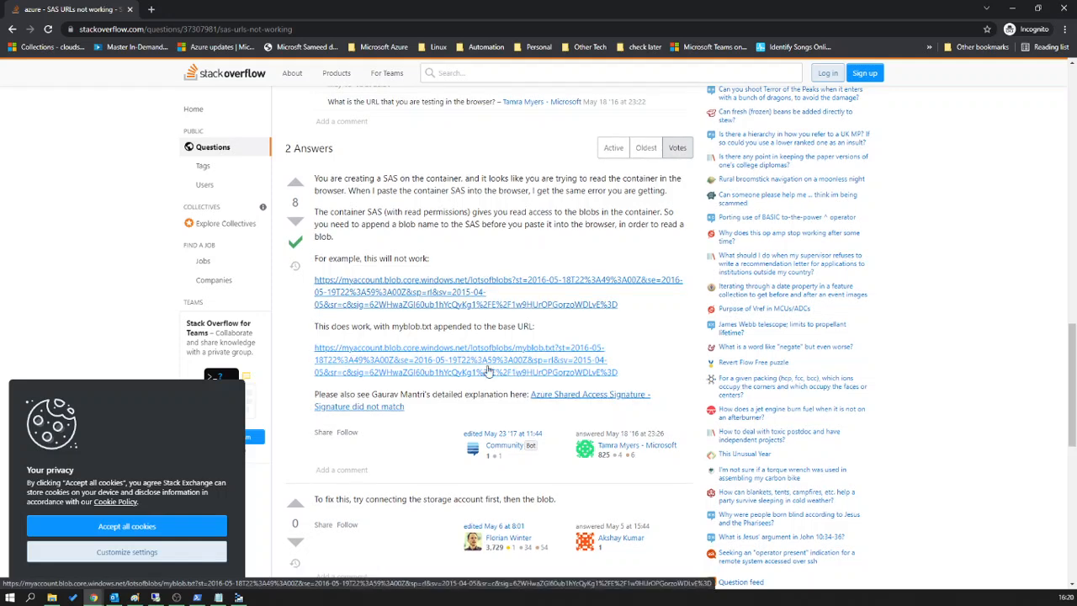
# Step: Open the linked 'Azure Shared Access Signature - Signature did not match' question and read its answers
pyautogui.click(623, 396)
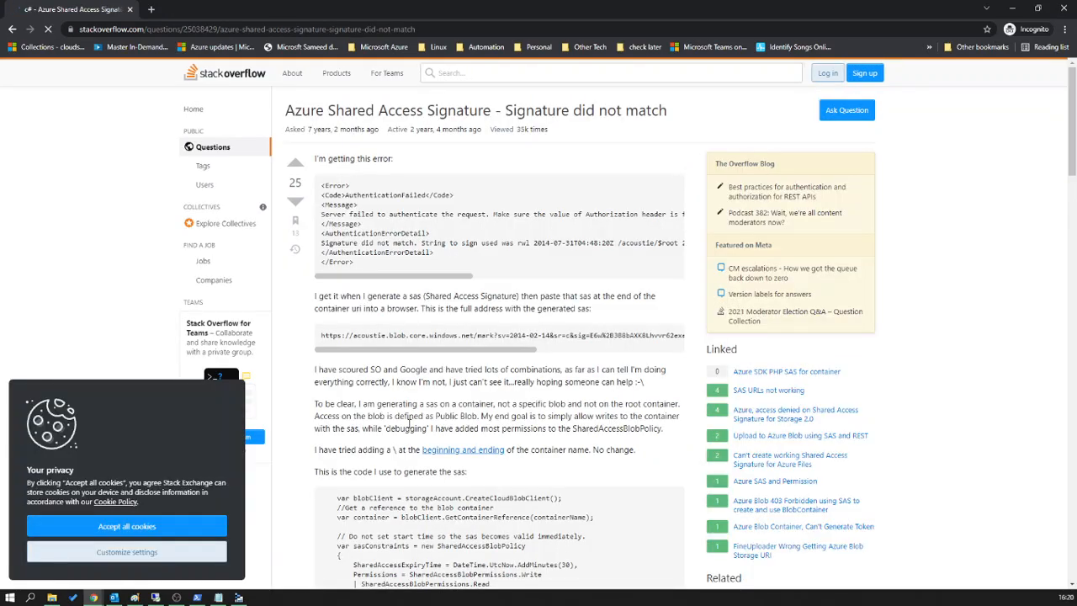
pyautogui.scroll(-4, 410, 427)
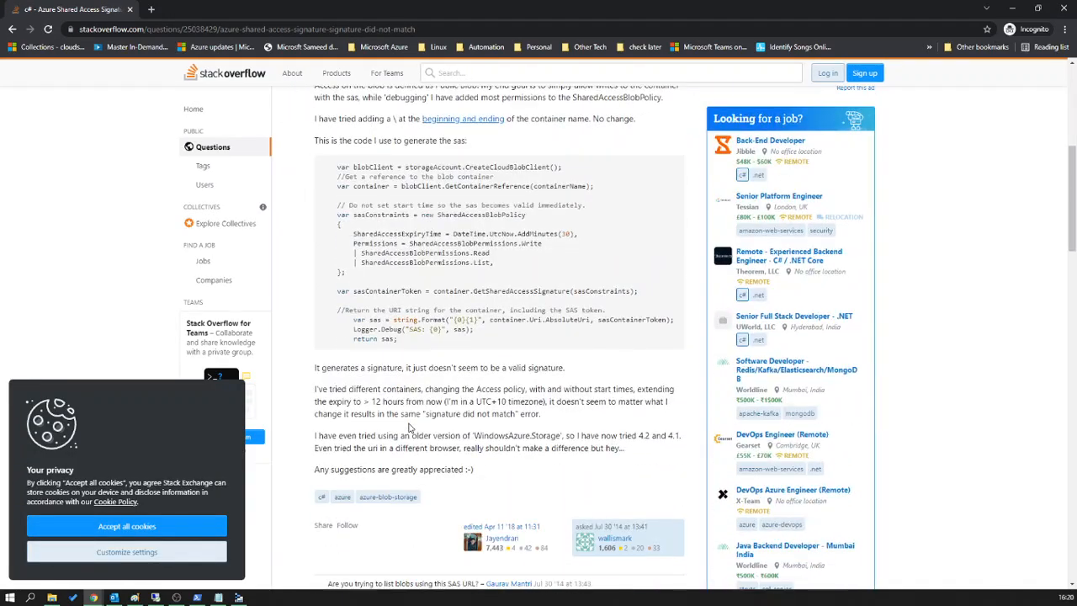
pyautogui.scroll(-3, 410, 427)
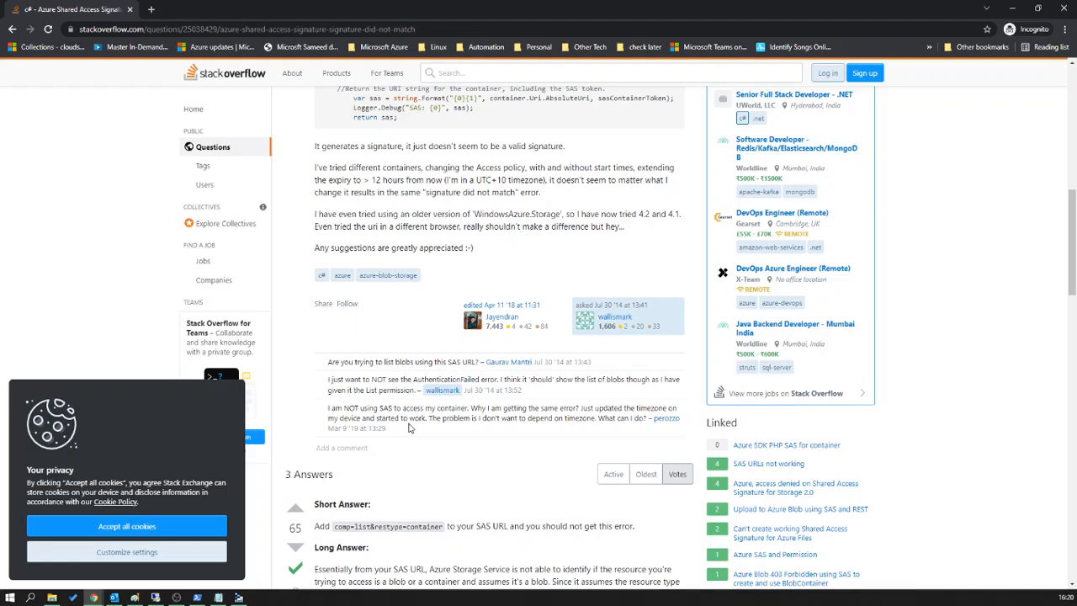
pyautogui.scroll(-5, 410, 427)
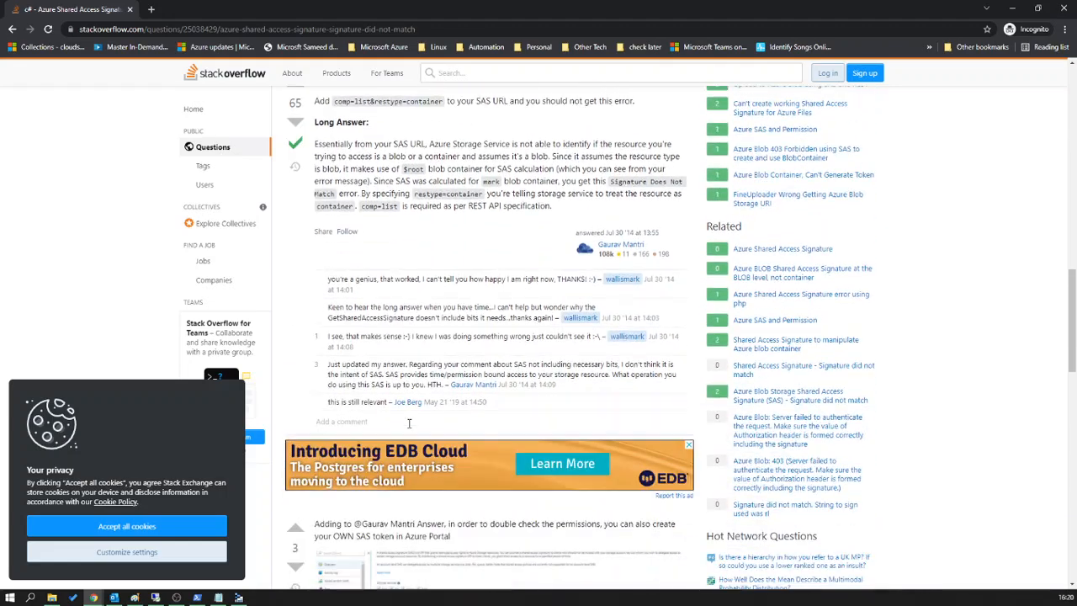
pyautogui.scroll(-4, 410, 425)
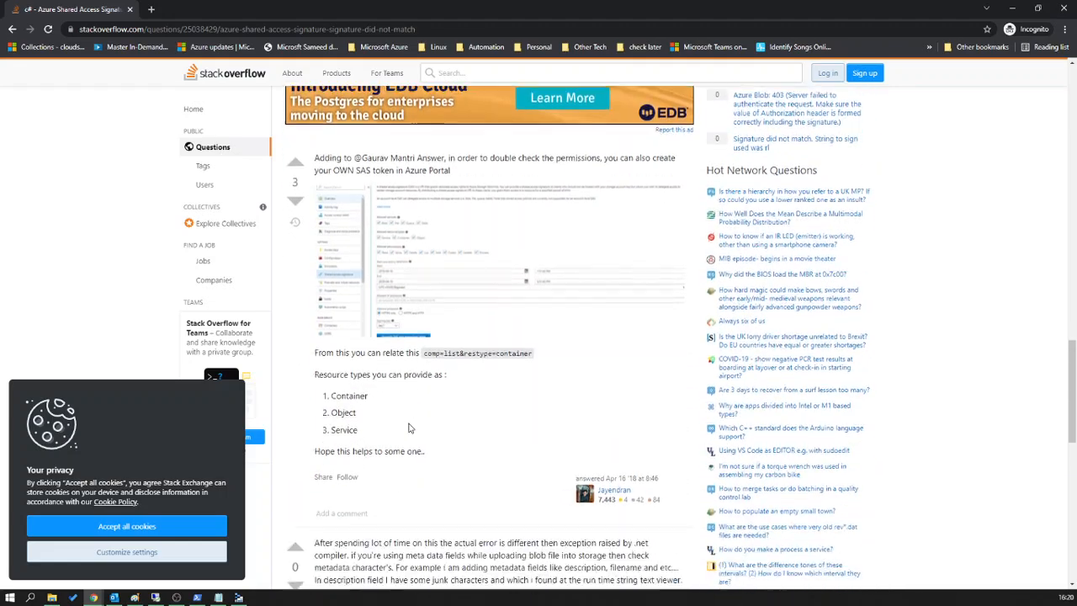
pyautogui.scroll(-1, 410, 428)
pyautogui.scroll(-1, 409, 427)
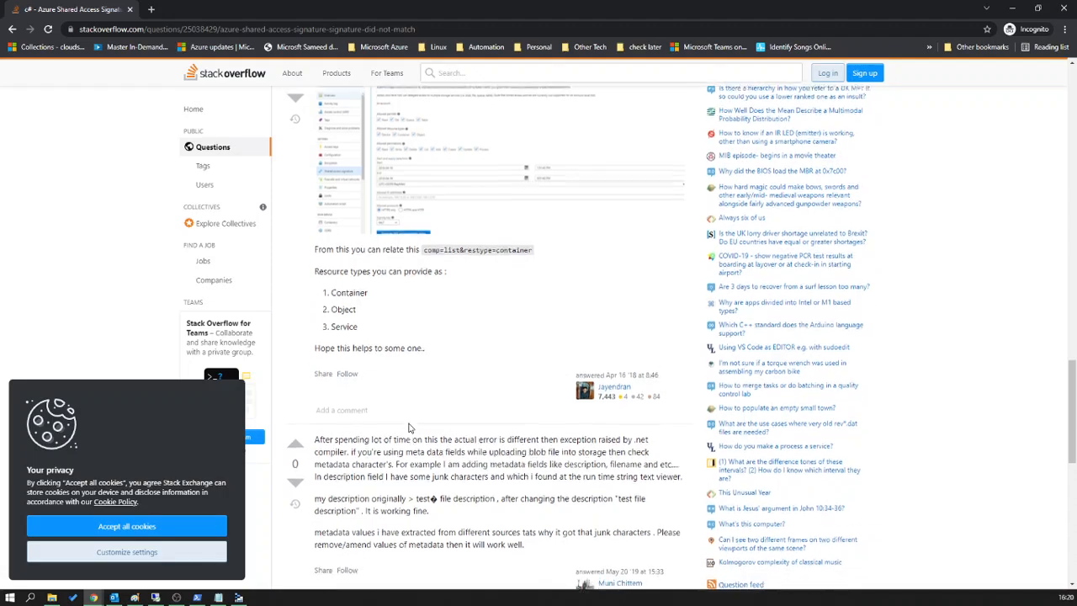
pyautogui.scroll(-5, 410, 424)
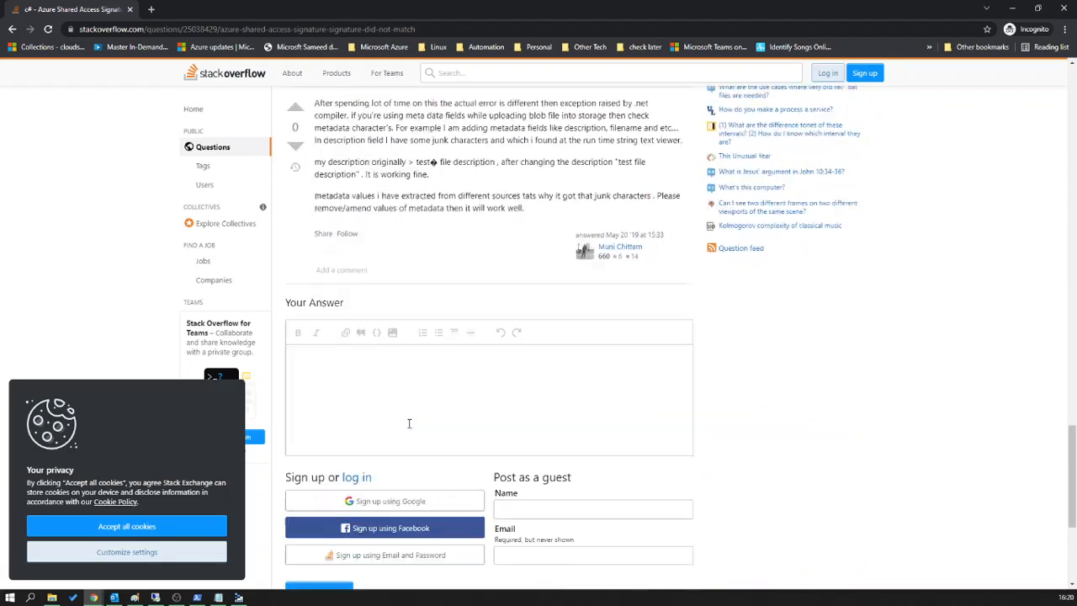
pyautogui.scroll(4, 410, 429)
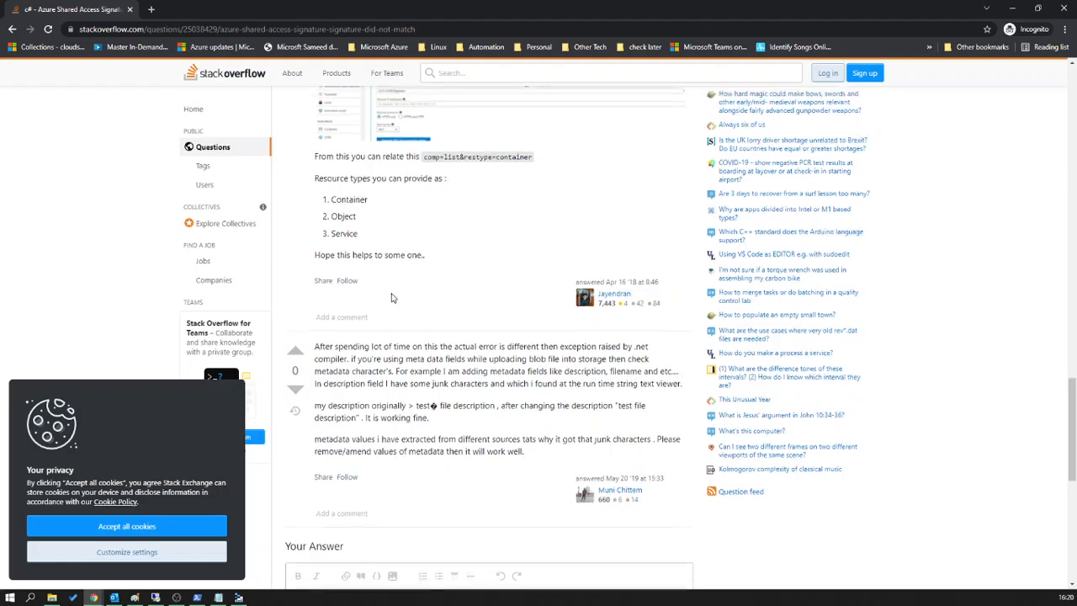
pyautogui.scroll(6, 371, 270)
pyautogui.scroll(-2, 383, 286)
pyautogui.scroll(1, 392, 296)
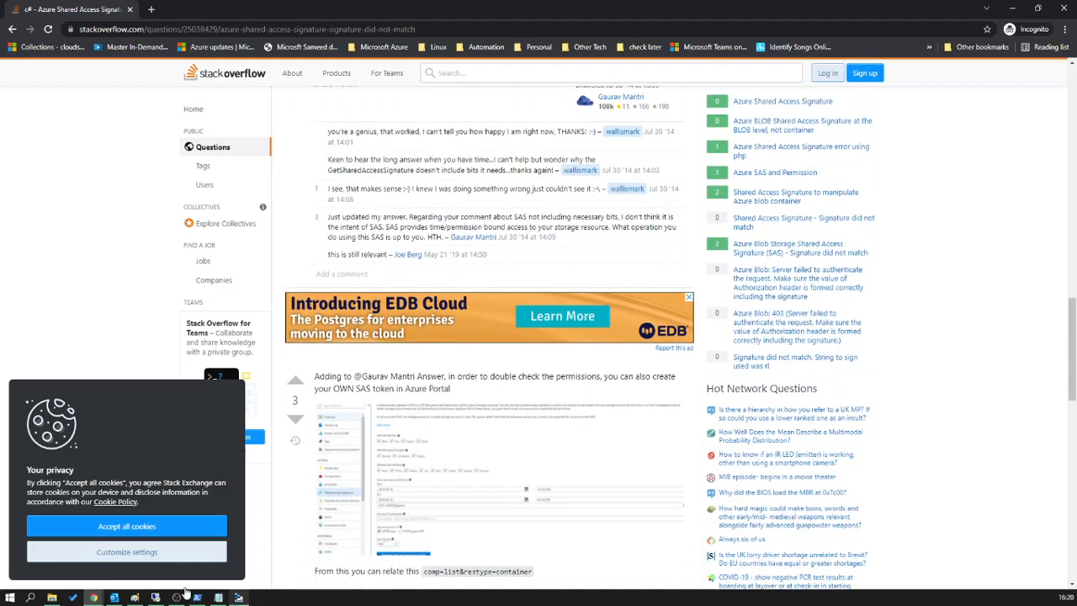
# Step: Bring the classesdemo Azure Portal window to the front
pyautogui.click(93, 598)
pyautogui.click(266, 568)
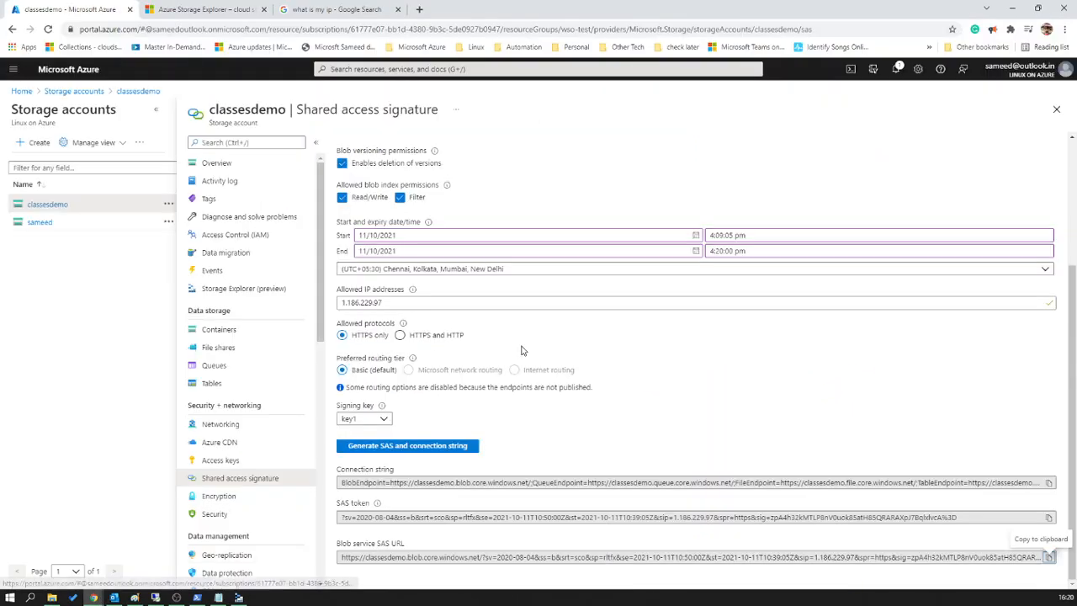
pyautogui.scroll(3, 524, 341)
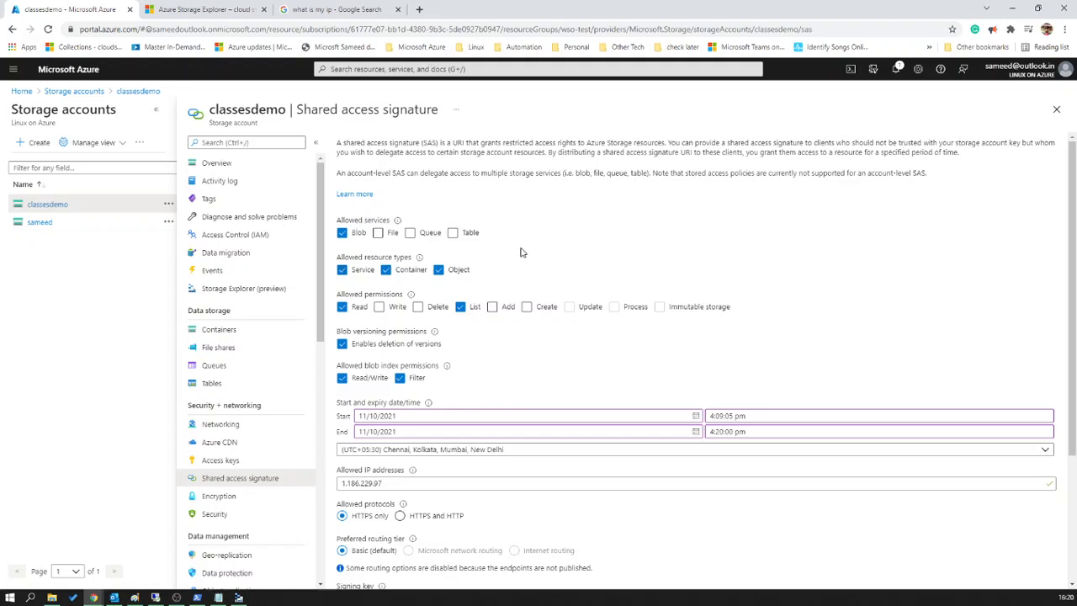
pyautogui.scroll(-3, 524, 253)
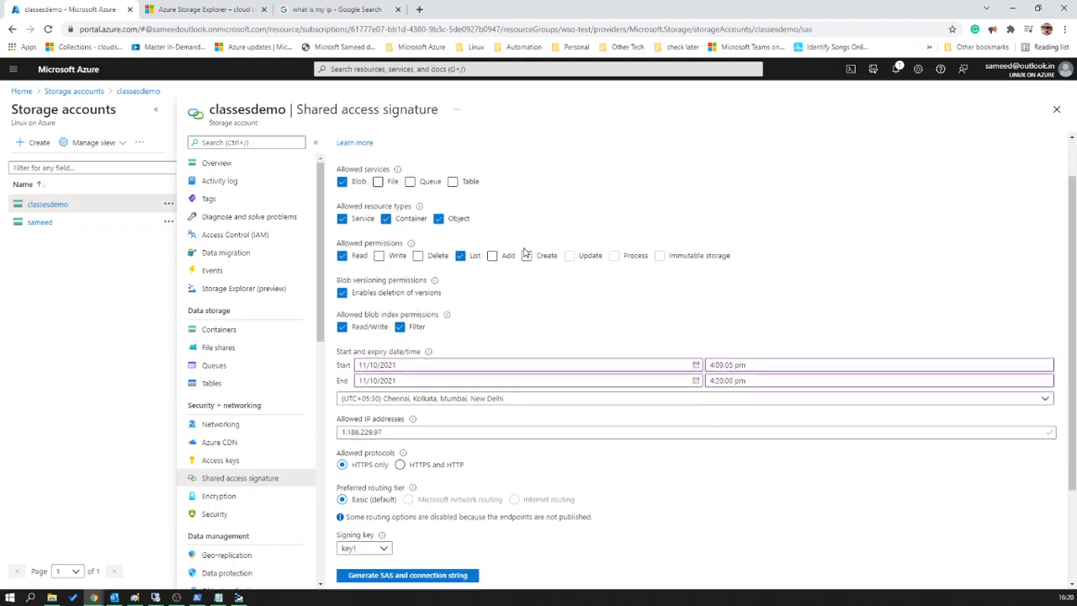
pyautogui.scroll(-2, 524, 253)
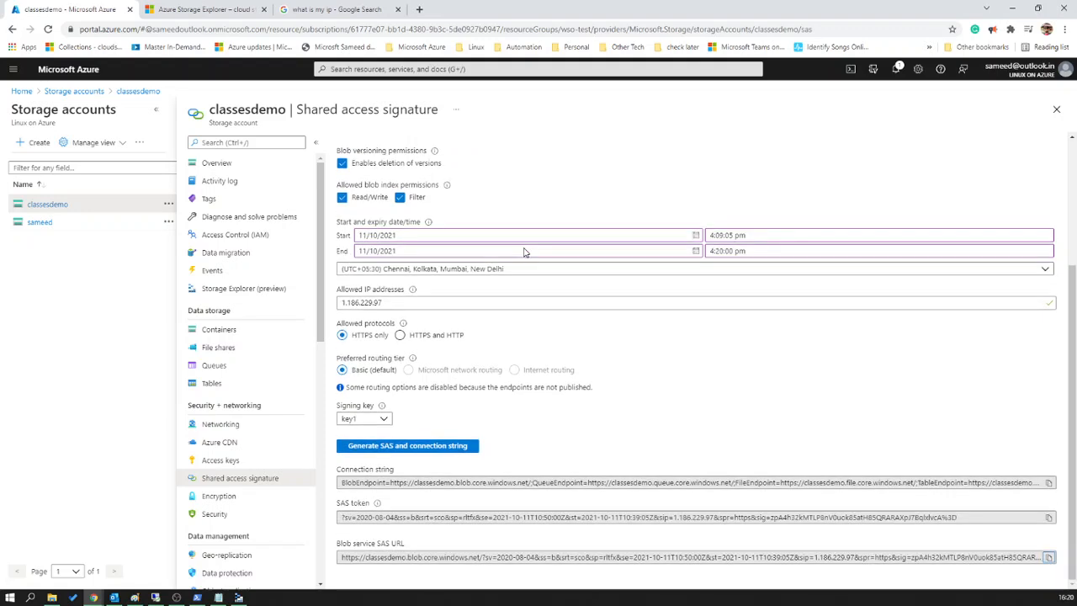
pyautogui.scroll(5, 523, 252)
# Step: Show the signure .jpg blob's details in the abc container and start a new incognito window
pyautogui.click(225, 329)
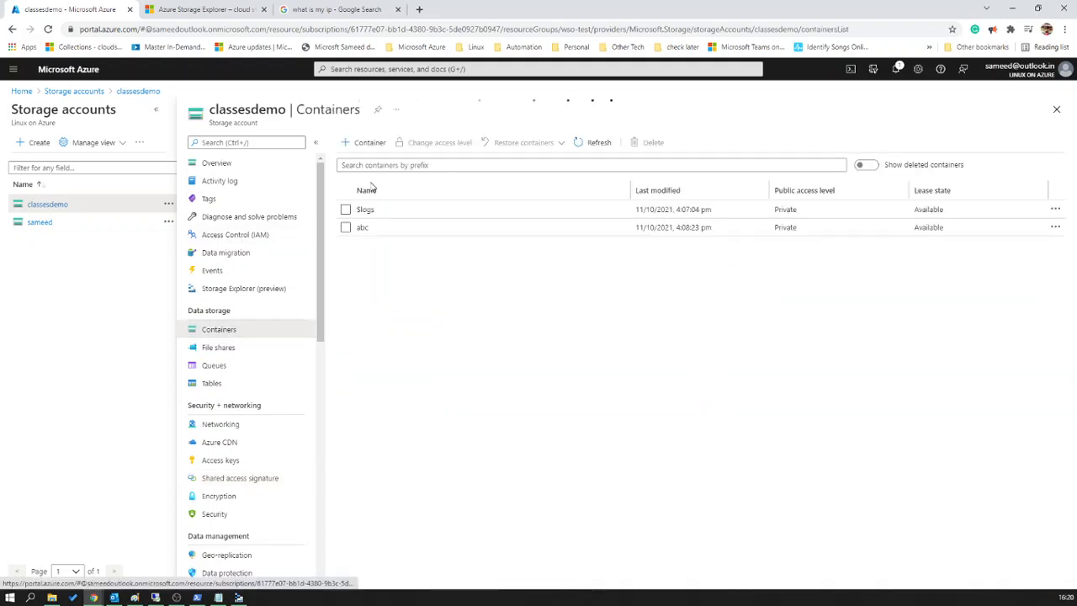
pyautogui.click(363, 228)
pyautogui.click(212, 265)
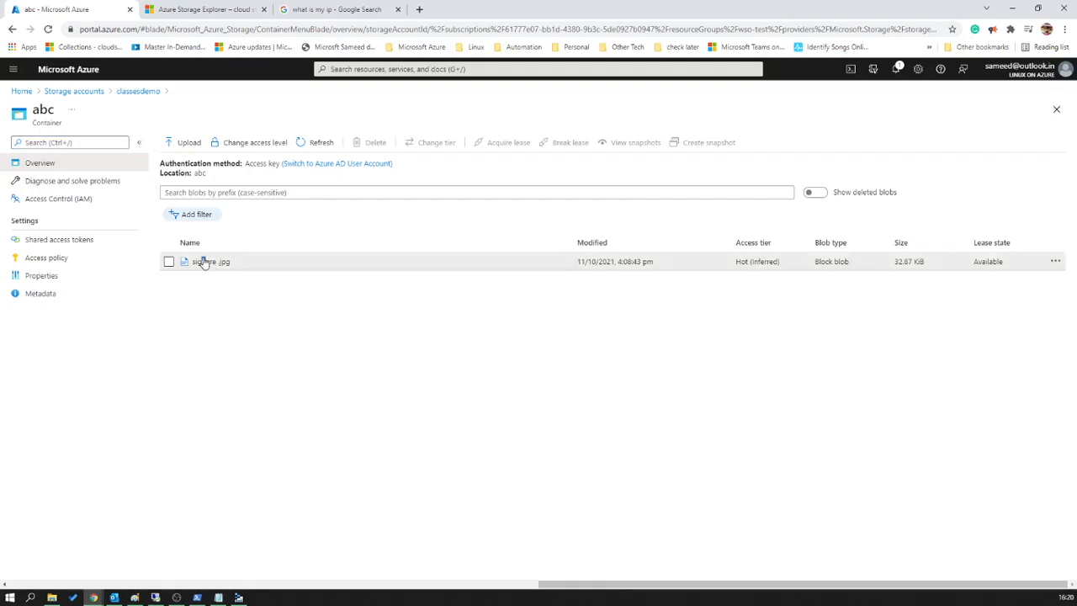
pyautogui.click(212, 262)
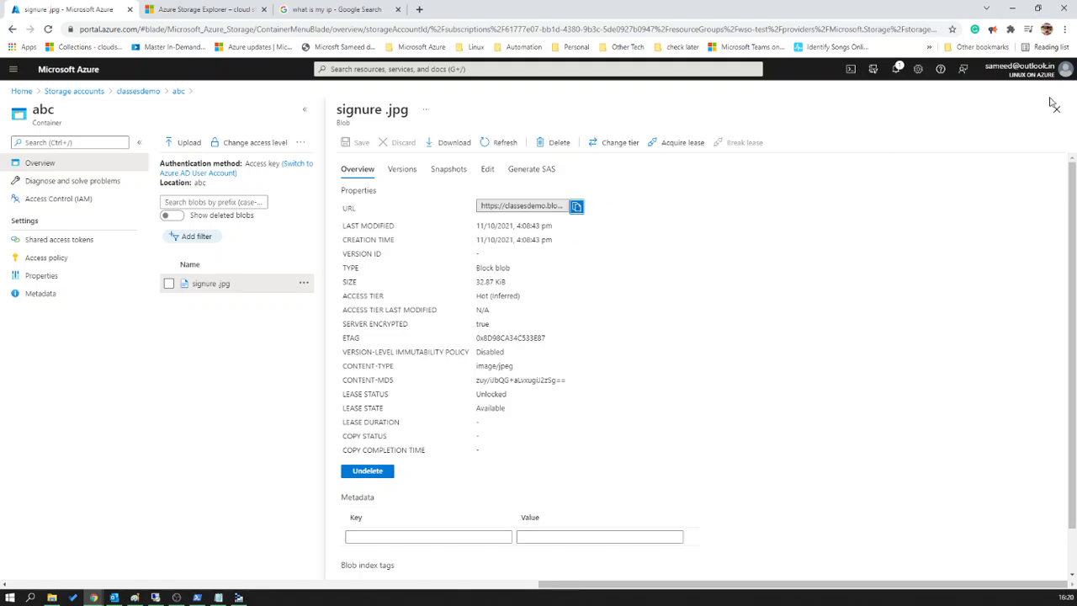
pyautogui.click(1065, 30)
# Step: Load the copied blob URL in incognito, get ResourceNotFound, then close incognito and the blob details
pyautogui.click(1029, 72)
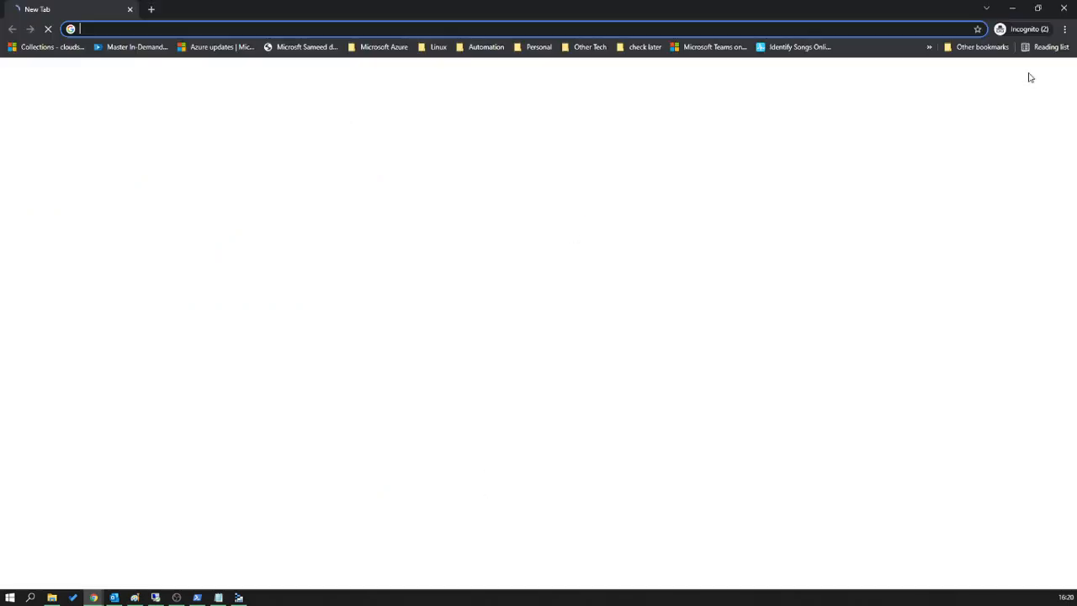
pyautogui.write('https://classesdemo.blob.core.windows.net/abc/signure%20.jpg')
pyautogui.press('Return')
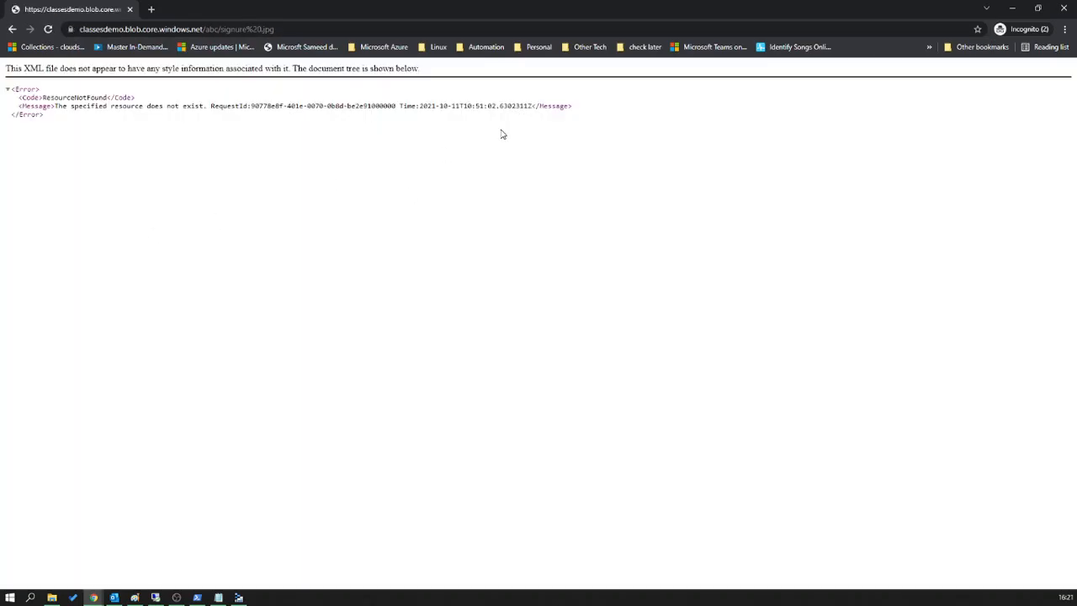
pyautogui.click(1012, 8)
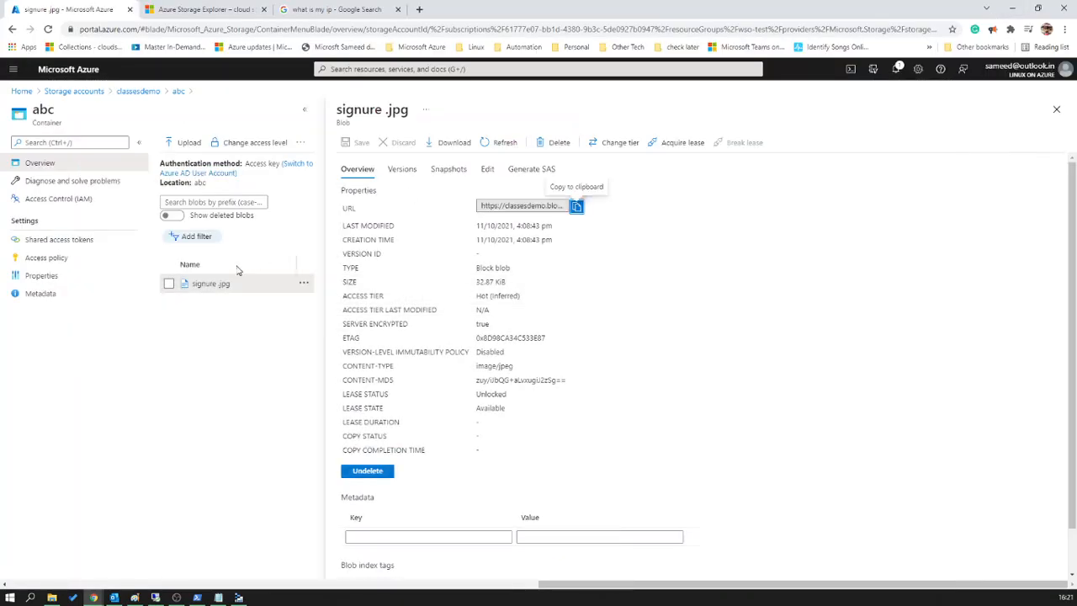
pyautogui.click(1057, 109)
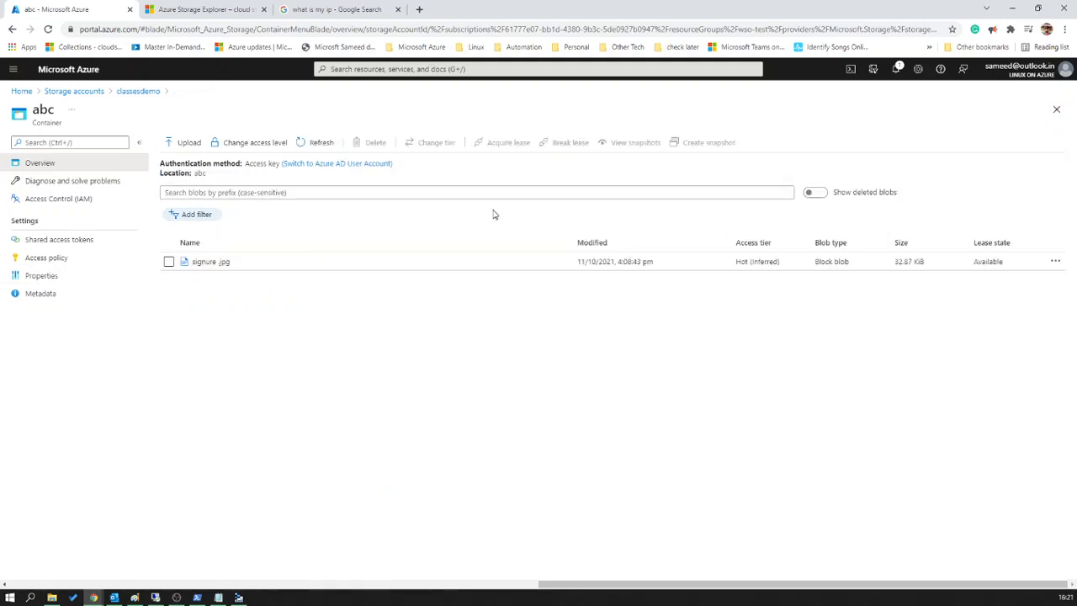
# Step: On the classesdemo Shared access signature page, keep only Blob service with Read and List permissions
pyautogui.click(1064, 117)
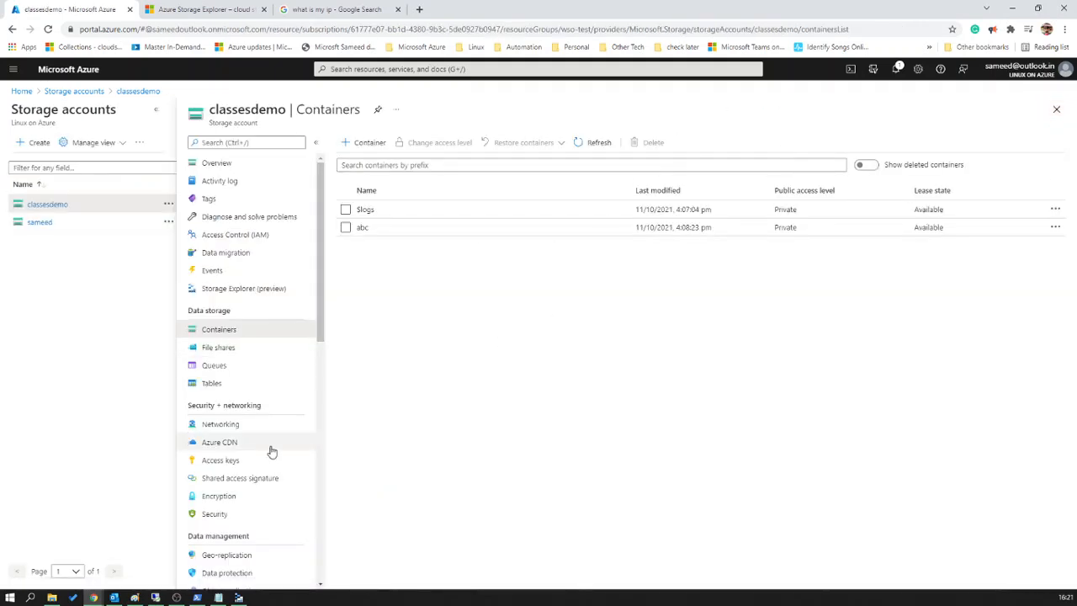
pyautogui.click(209, 481)
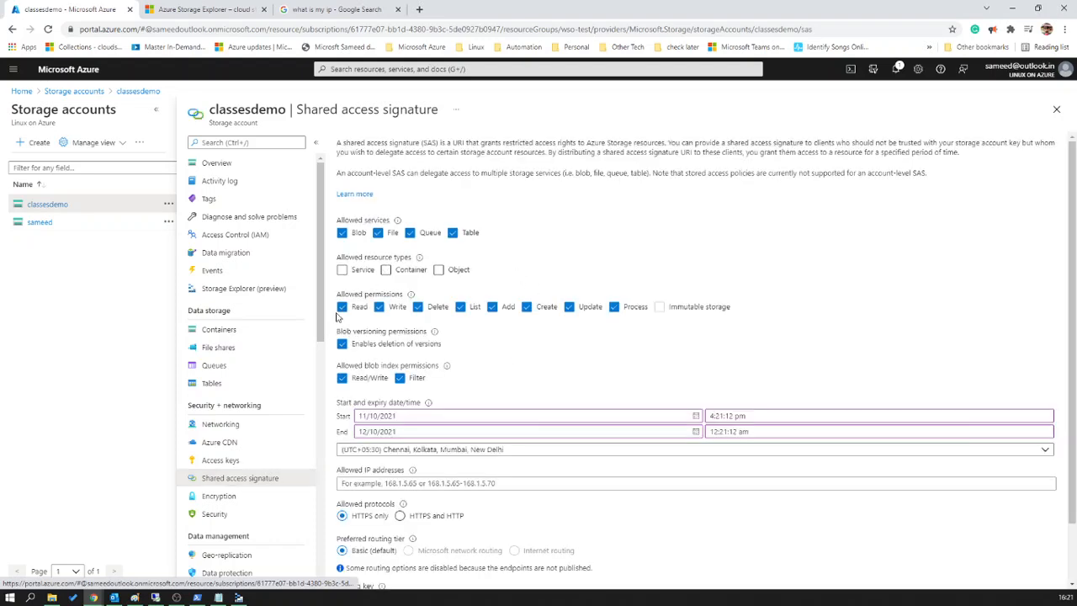
pyautogui.click(378, 232)
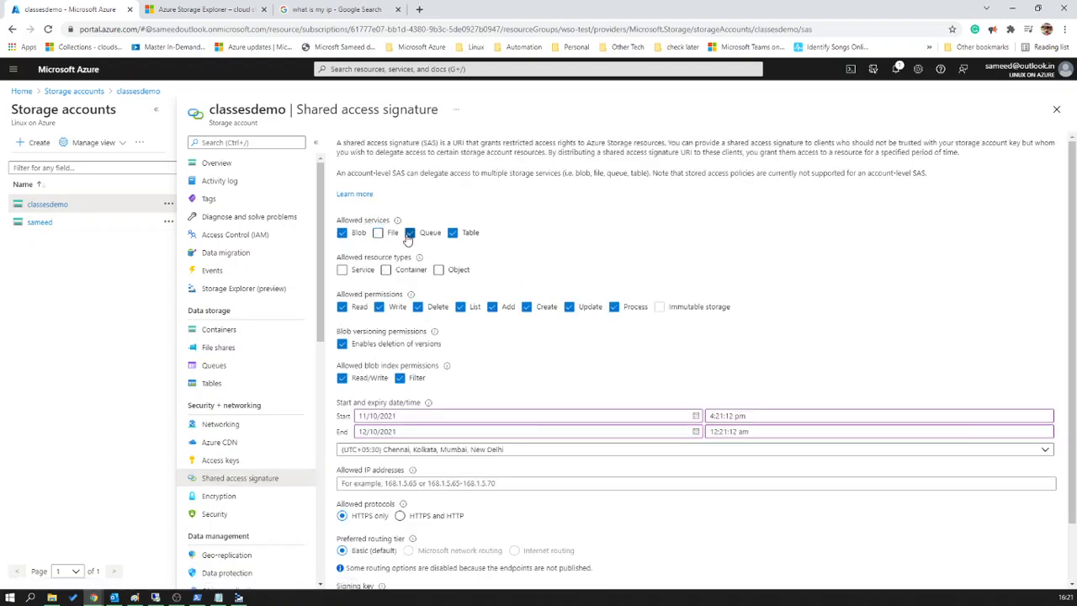
pyautogui.click(410, 232)
pyautogui.click(454, 234)
pyautogui.click(379, 307)
pyautogui.click(417, 307)
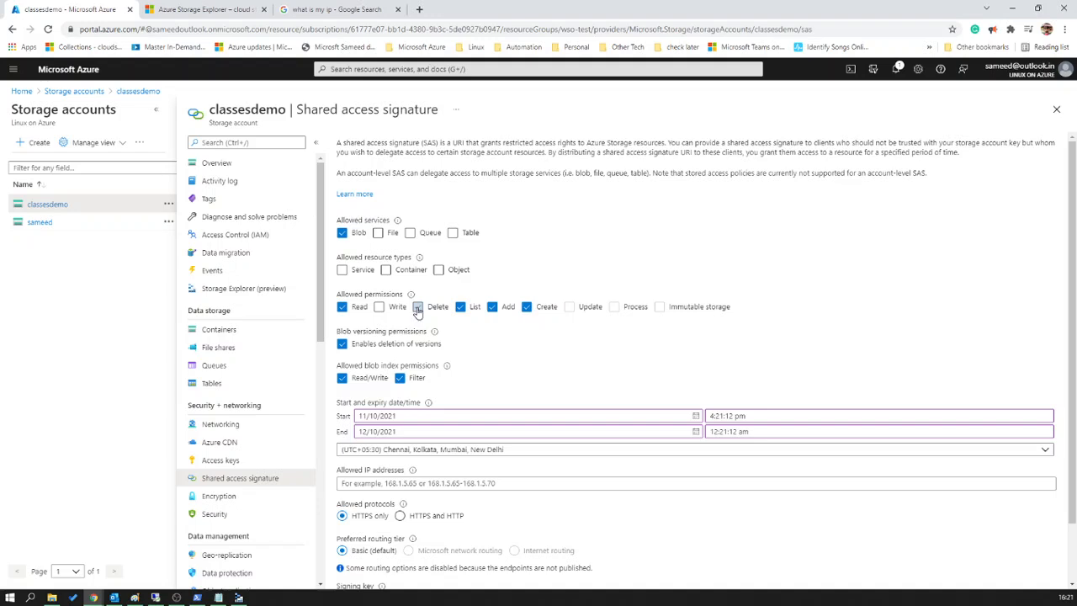
pyautogui.click(492, 308)
pyautogui.click(526, 307)
# Step: Allow Service, Container and Object resource types, generate the SAS, and copy its token
pyautogui.scroll(-1, 545, 338)
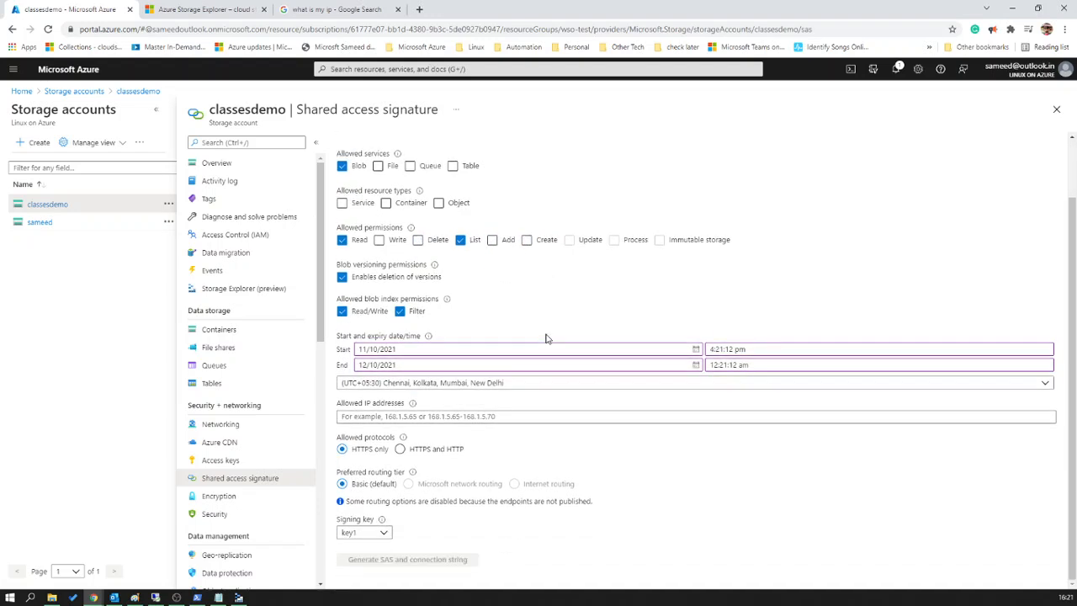
pyautogui.scroll(1, 543, 478)
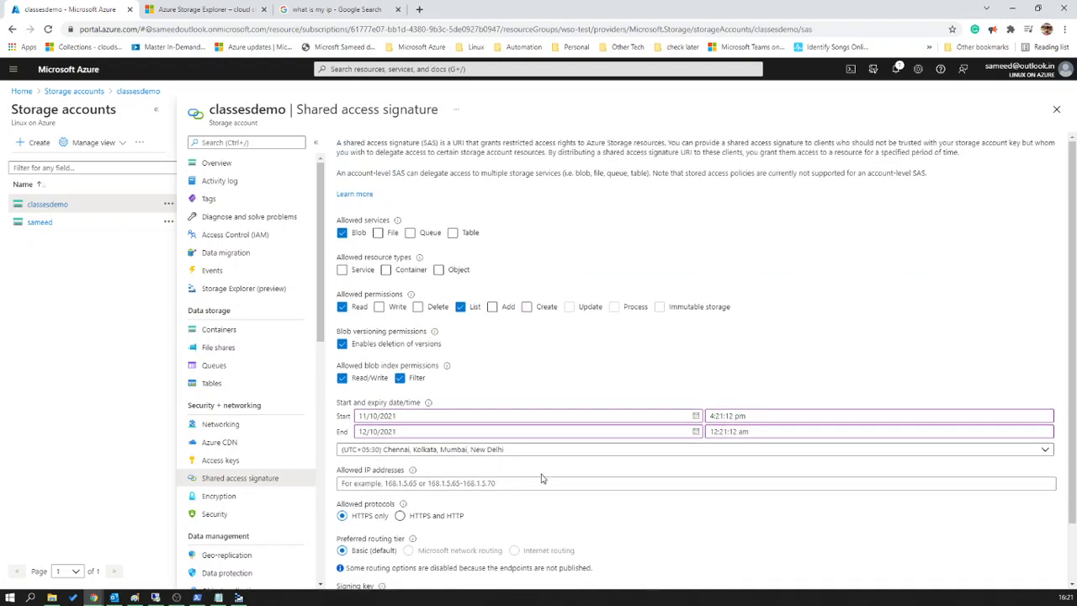
pyautogui.scroll(-1, 505, 505)
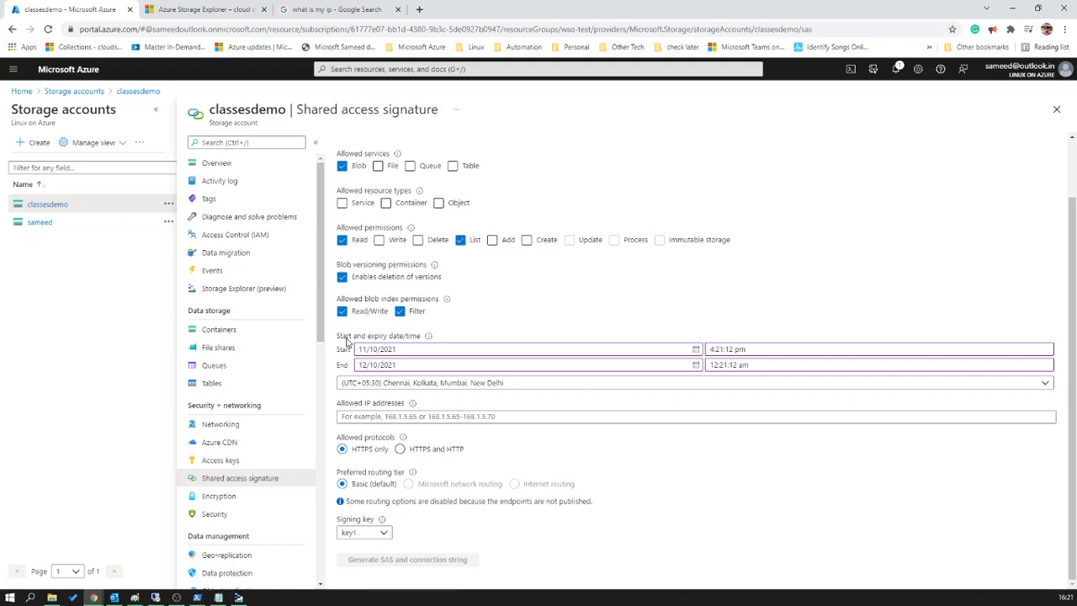
pyautogui.click(342, 205)
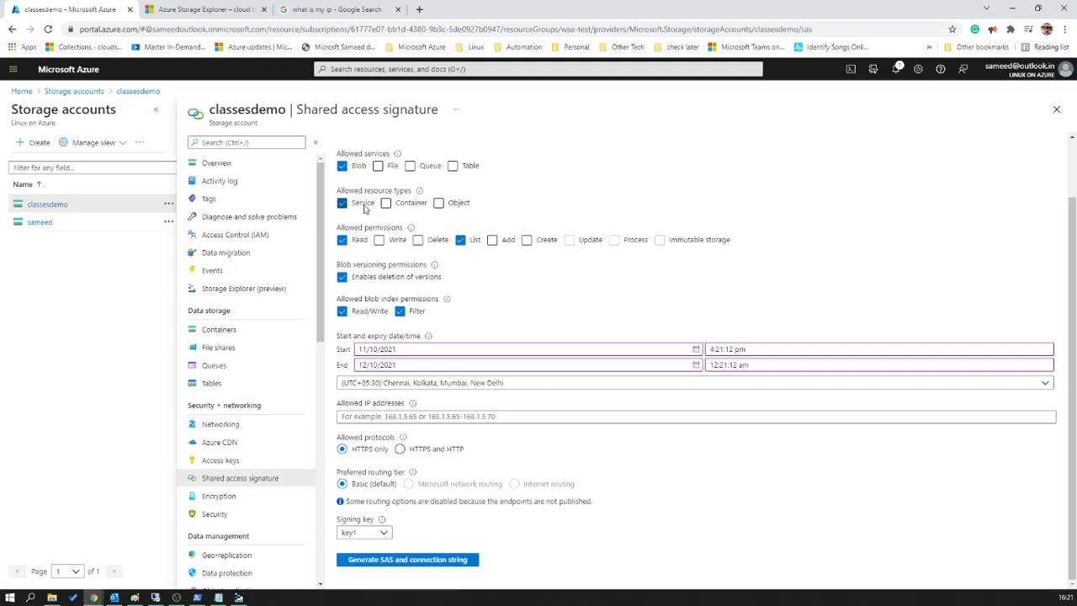
pyautogui.click(384, 205)
pyautogui.click(438, 204)
pyautogui.click(404, 562)
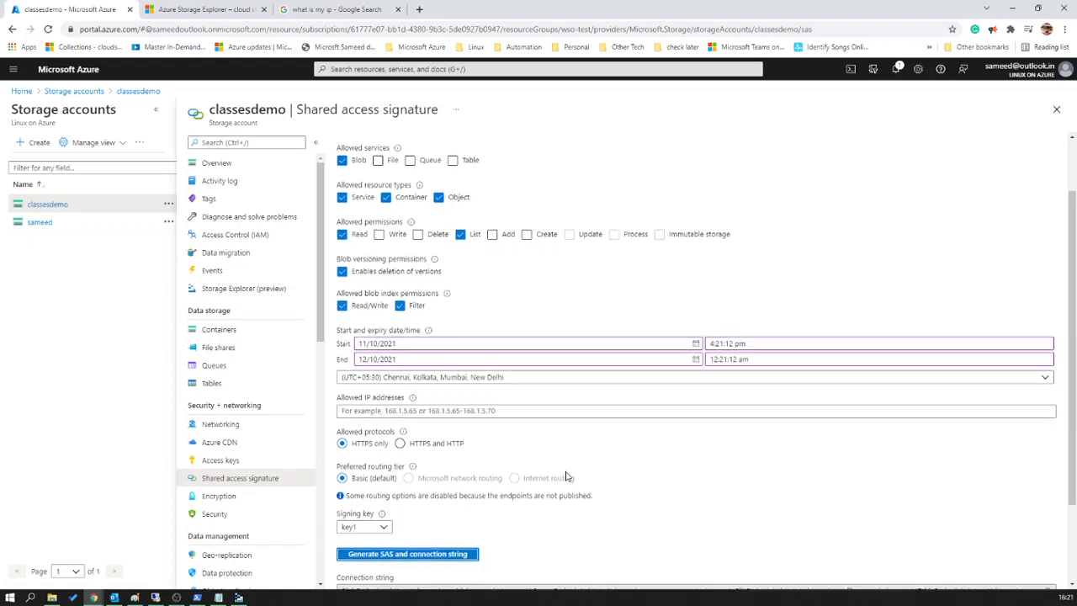
pyautogui.scroll(-3, 567, 476)
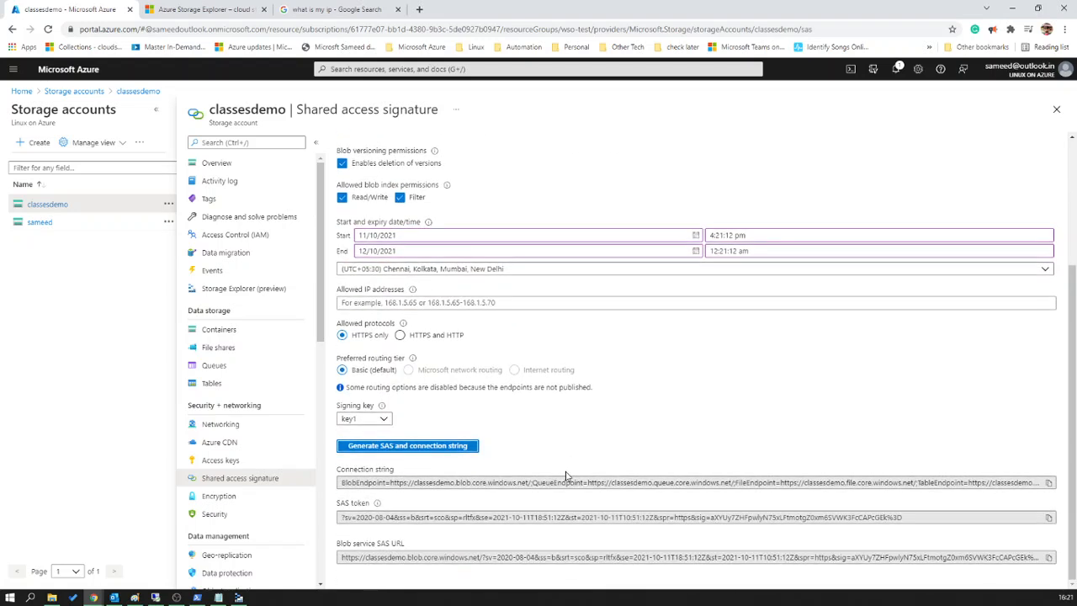
pyautogui.click(1049, 518)
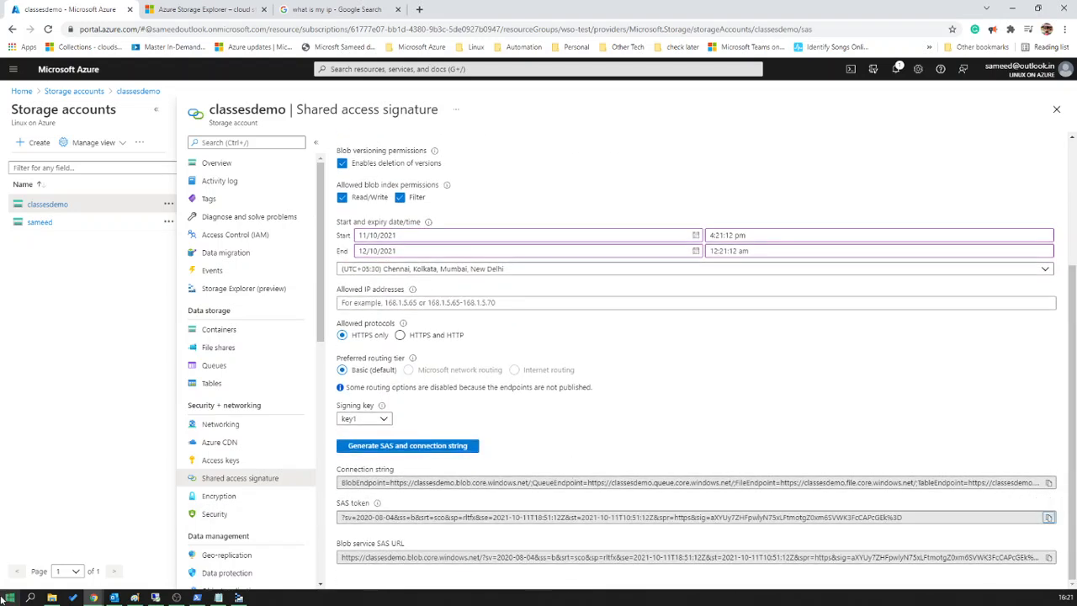
# Step: Append the SAS token to the signure .jpg blob URL in incognito and load the image
pyautogui.moveTo(94, 598)
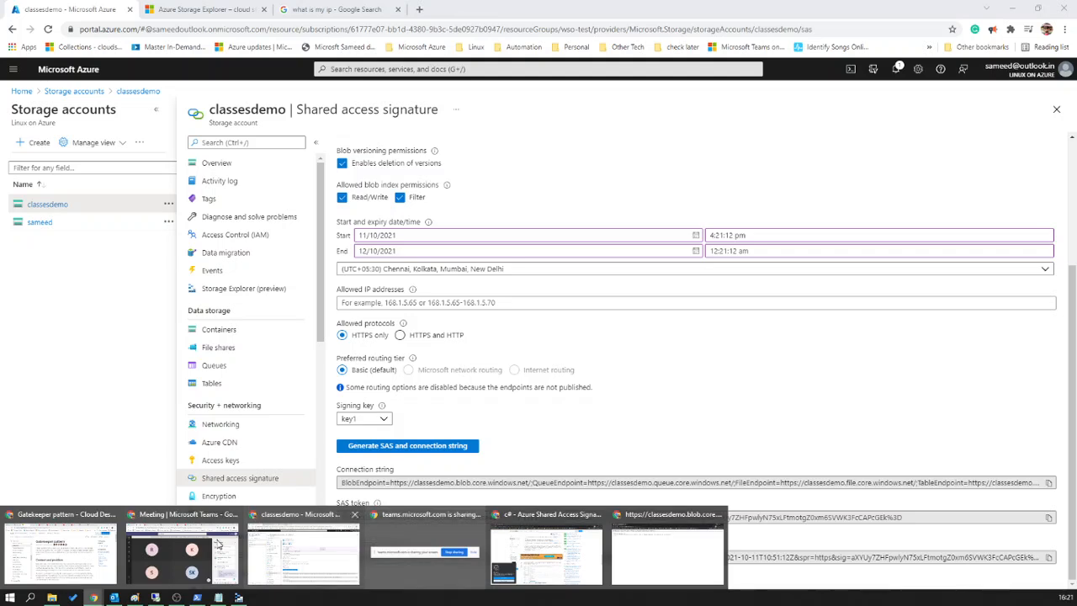
pyautogui.click(702, 570)
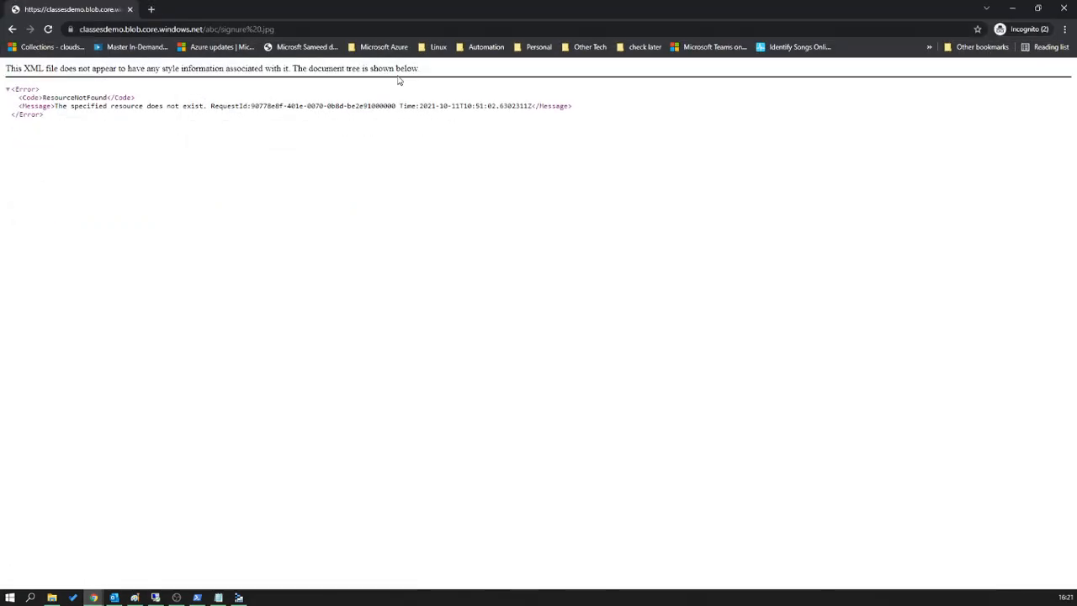
pyautogui.click(379, 28)
pyautogui.click(379, 28)
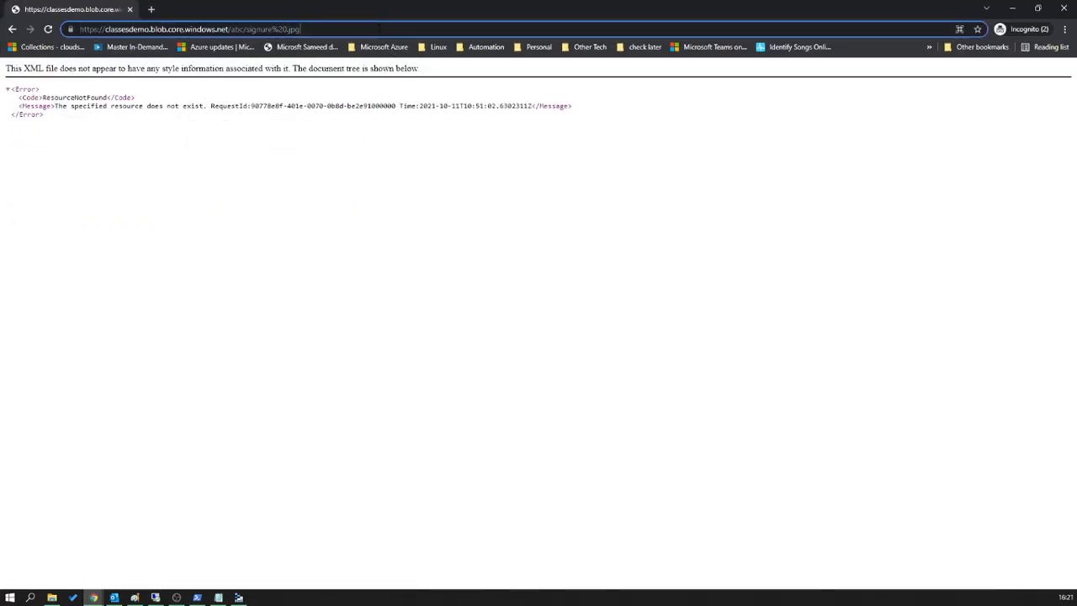
pyautogui.hotkey('ctrl', 'v')
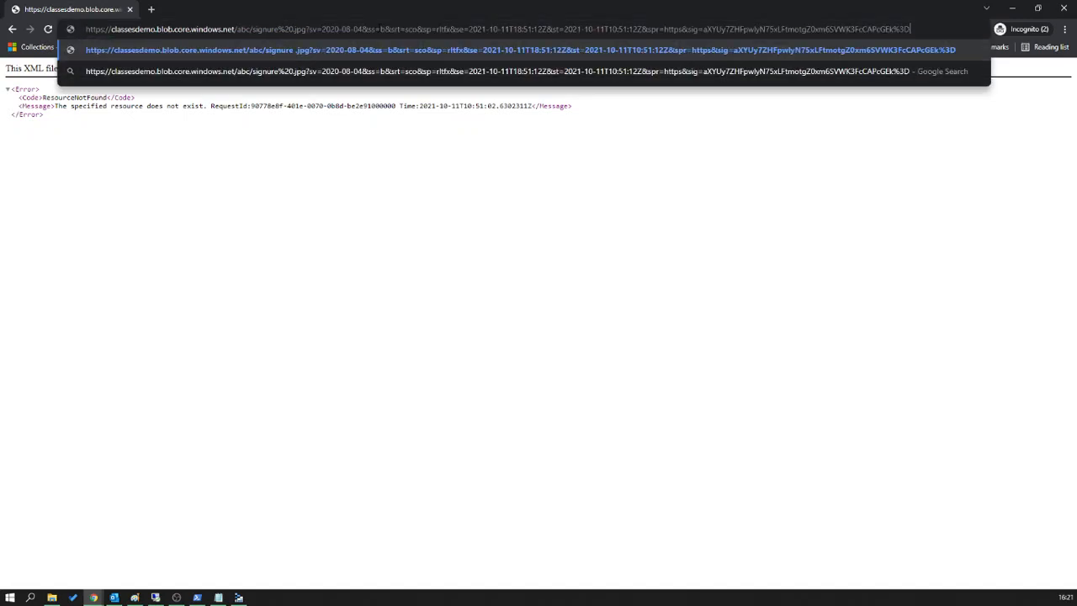
pyautogui.press('Return')
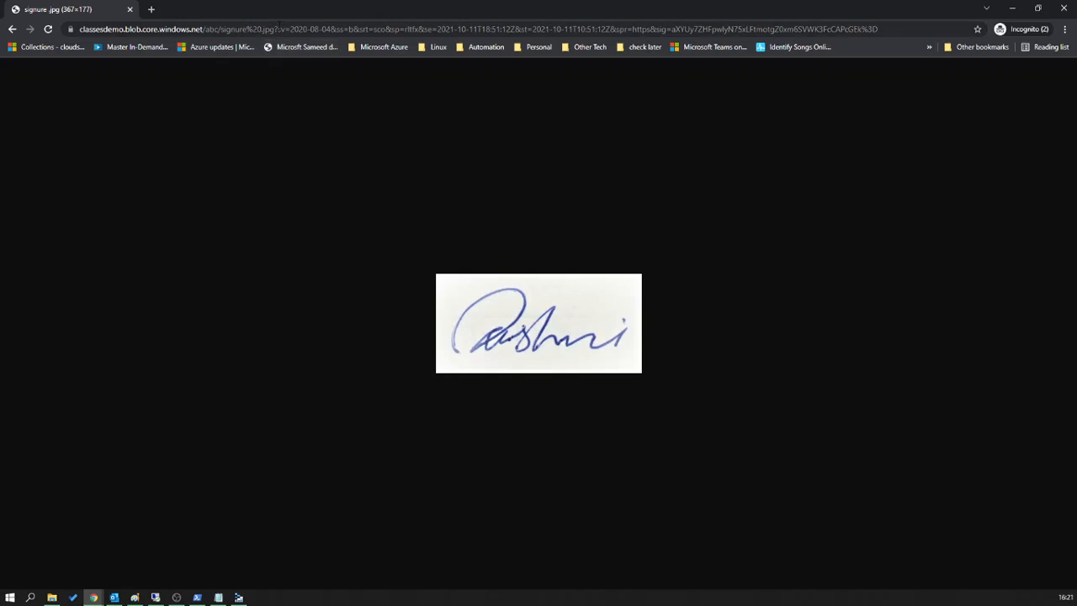
pyautogui.click(278, 28)
pyautogui.moveTo(278, 29); pyautogui.dragTo(909, 29)
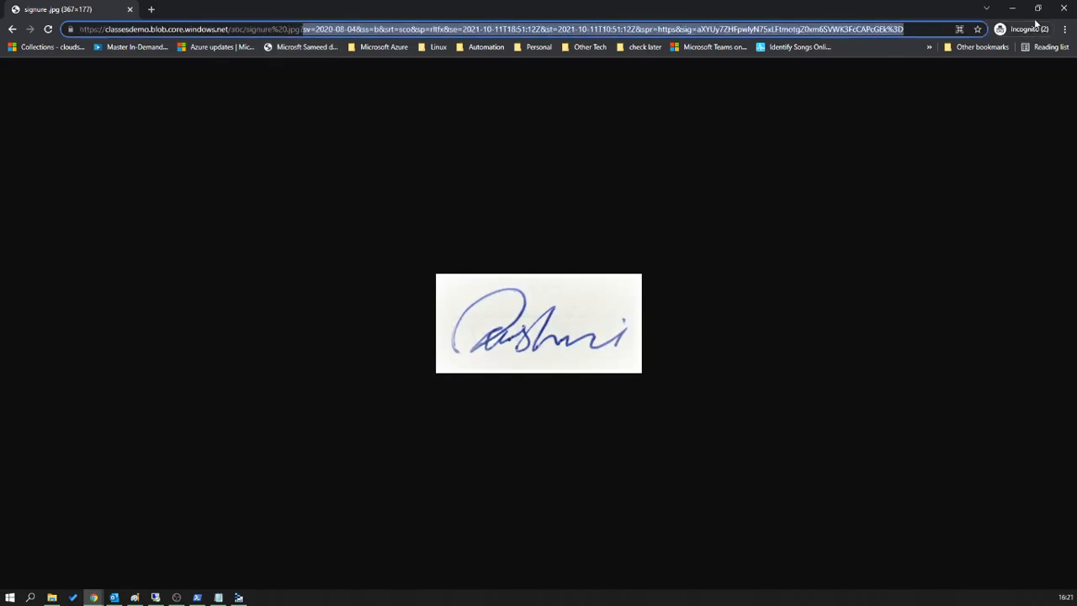
# Step: Hide the incognito window and return to the Azure portal's shared access signature page
pyautogui.click(1014, 9)
pyautogui.scroll(3, 341, 307)
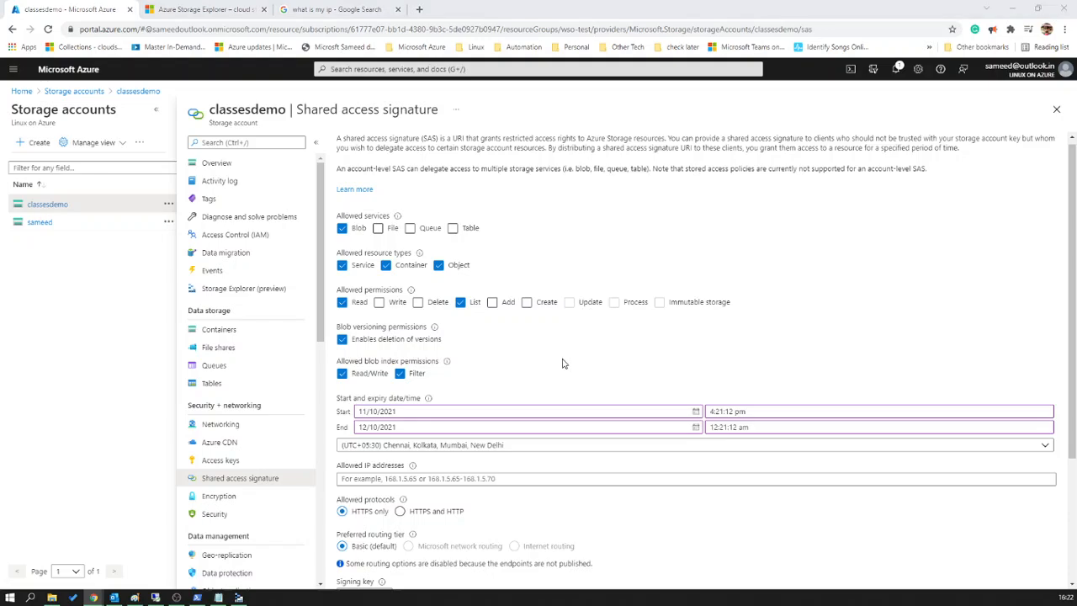
pyautogui.press('super+Tab')
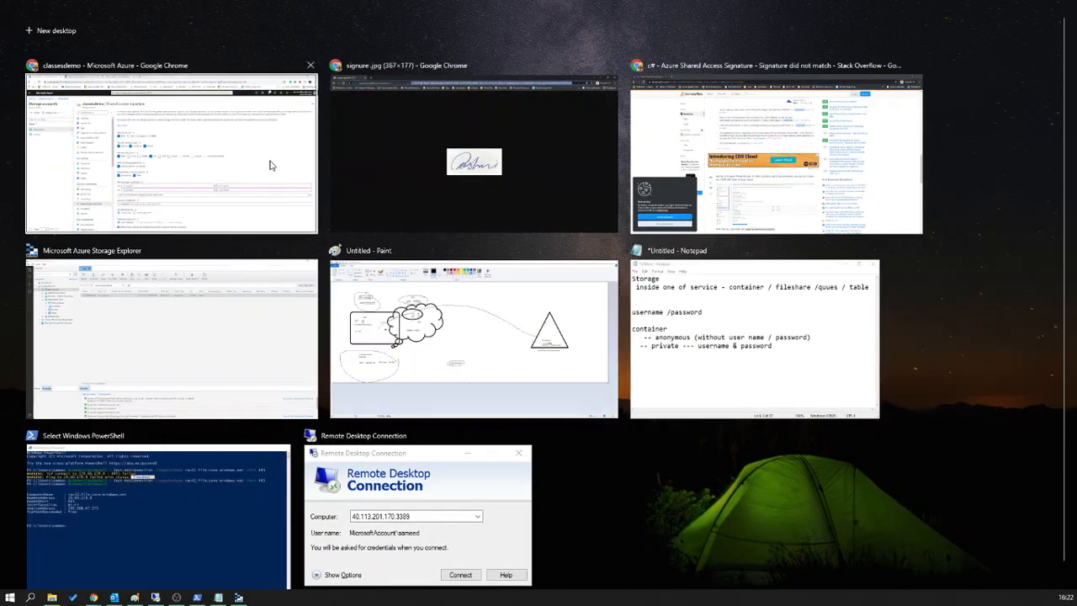
pyautogui.click(269, 165)
pyautogui.press('super+Tab')
pyautogui.click(272, 154)
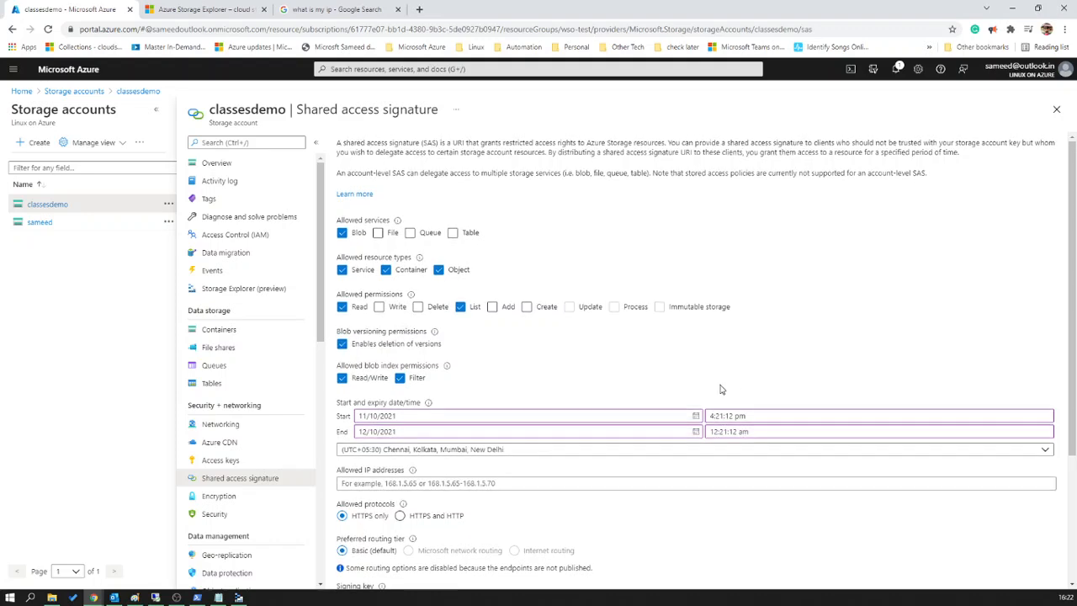
pyautogui.scroll(-2, 719, 389)
pyautogui.scroll(3, 720, 389)
pyautogui.scroll(-3, 428, 435)
# Step: Cancel the failed connection attempt in Storage Explorer
pyautogui.click(239, 597)
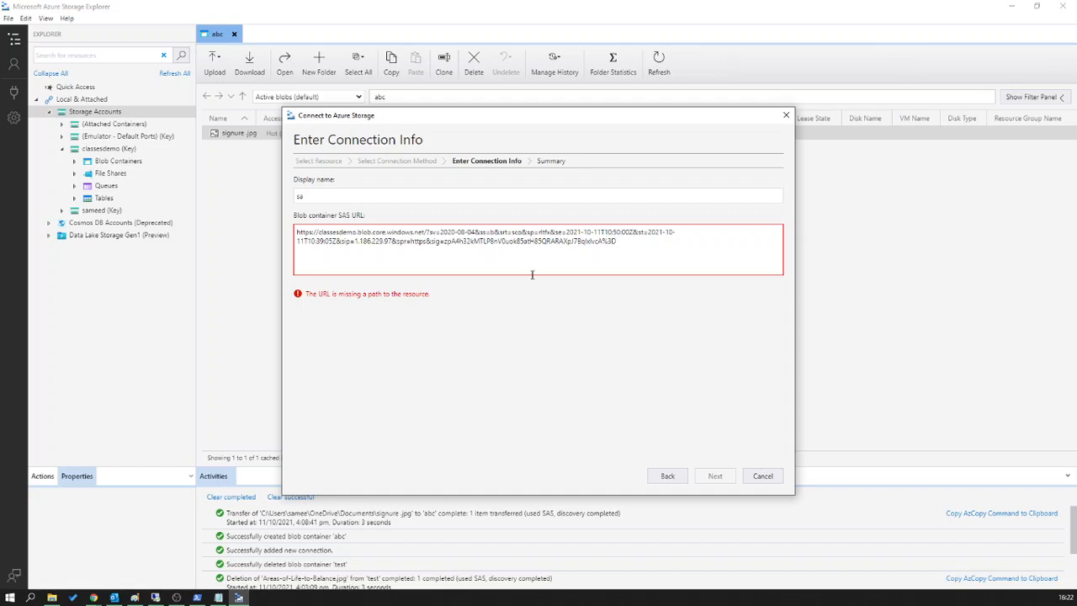
pyautogui.click(763, 476)
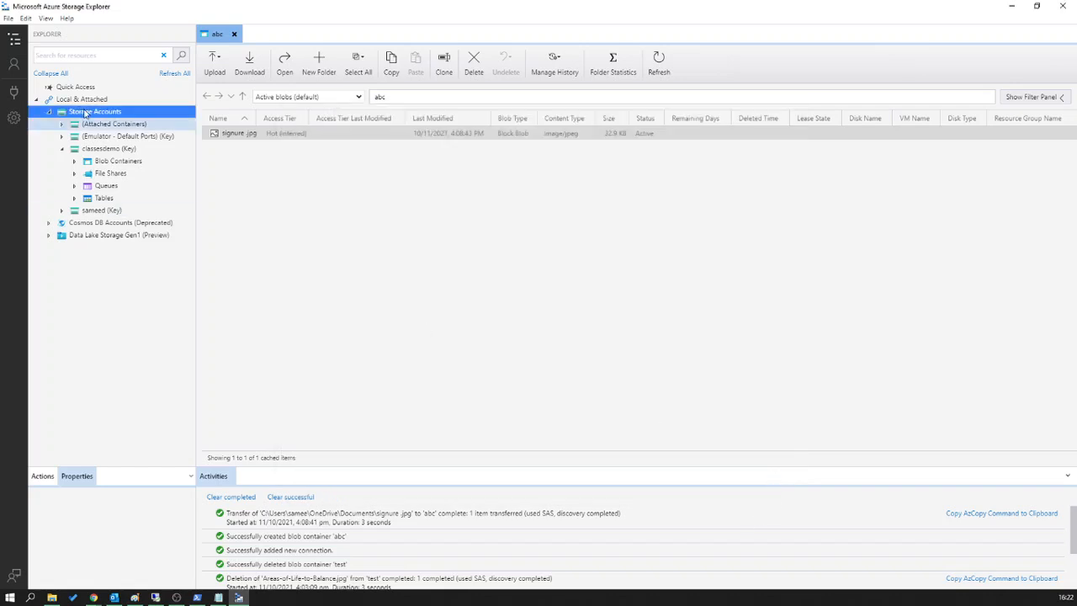
pyautogui.click(49, 113)
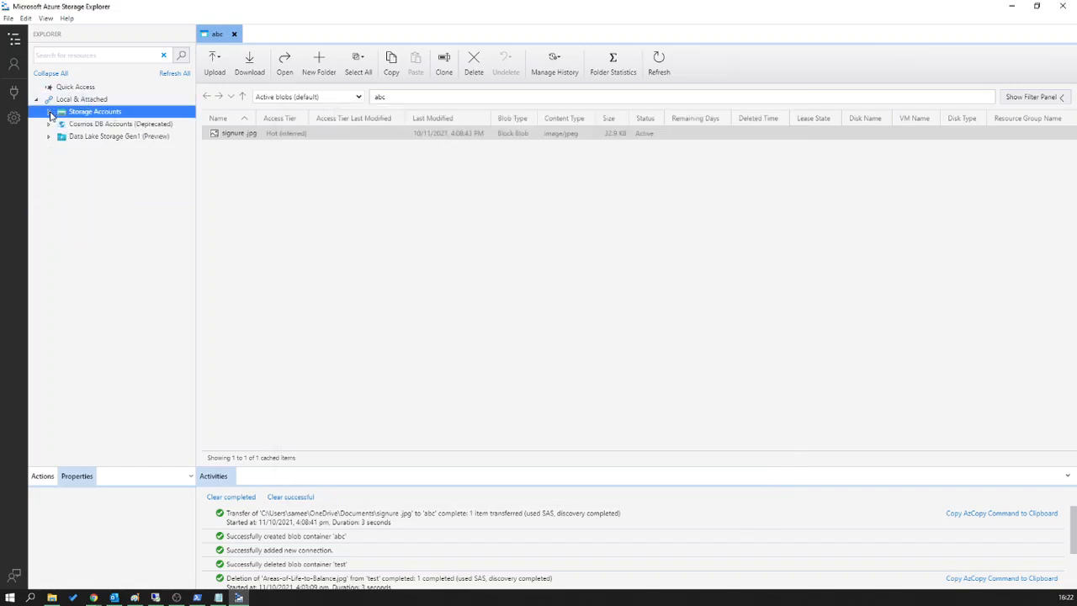
pyautogui.click(50, 112)
# Step: Start a new Blob container connection using a Shared access signature URL (SAS) and reach connection details
pyautogui.rightClick(104, 114)
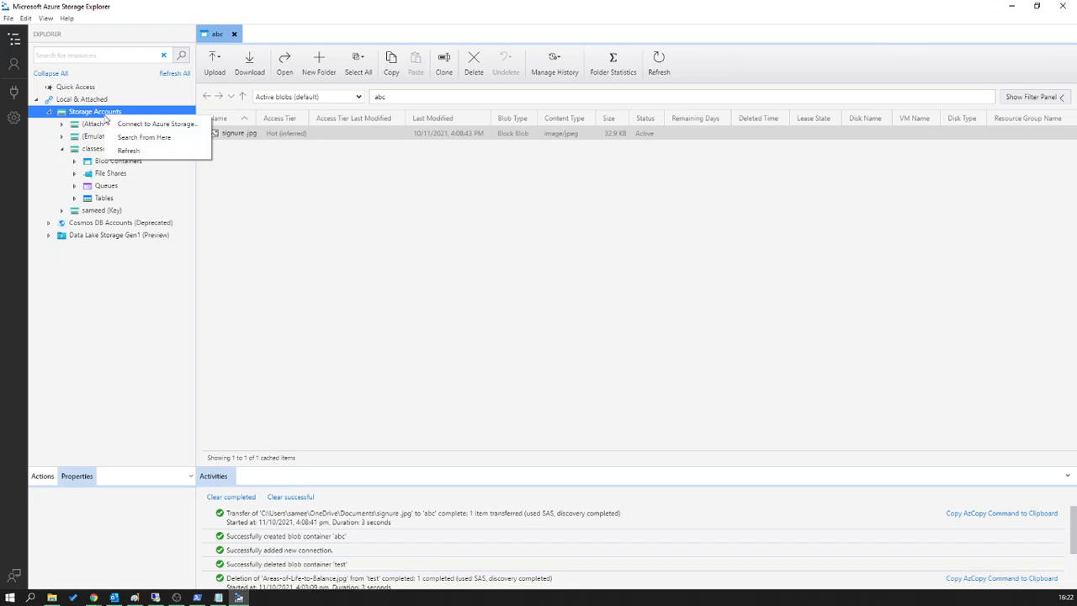
pyautogui.click(122, 126)
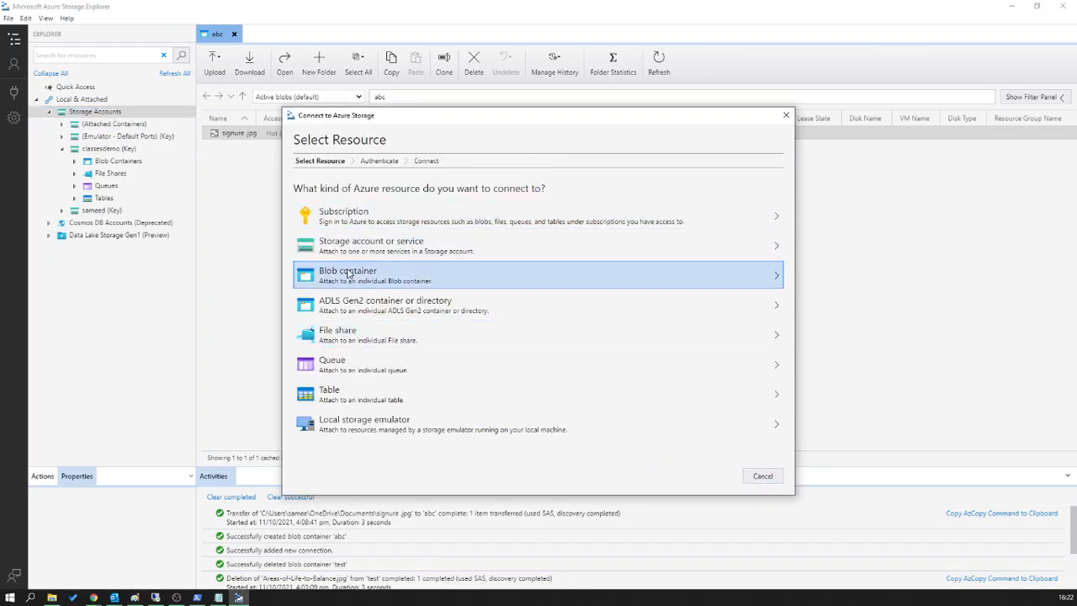
pyautogui.click(415, 287)
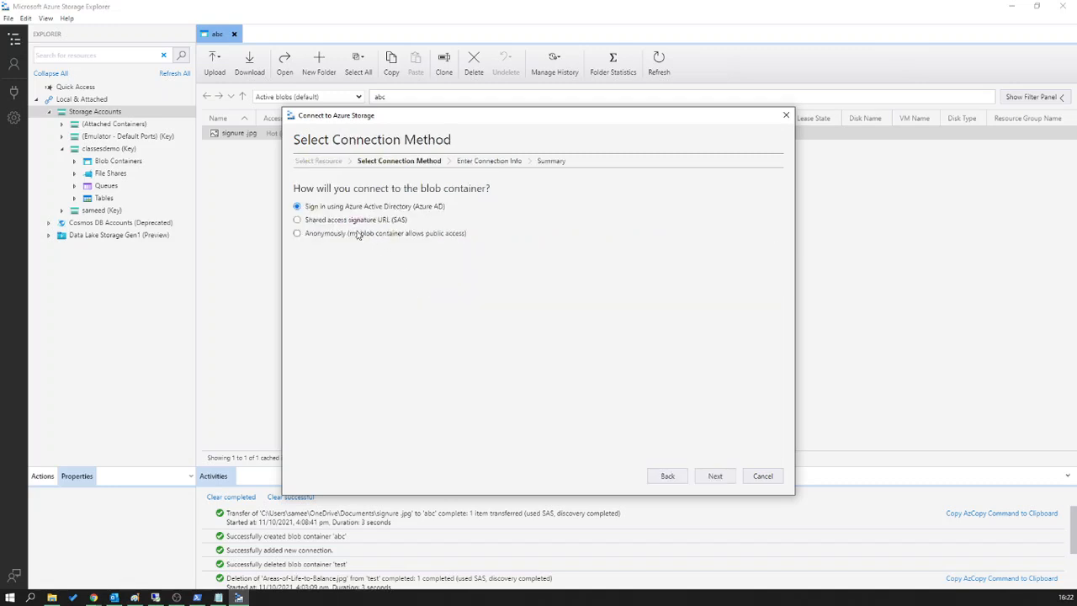
pyautogui.click(297, 221)
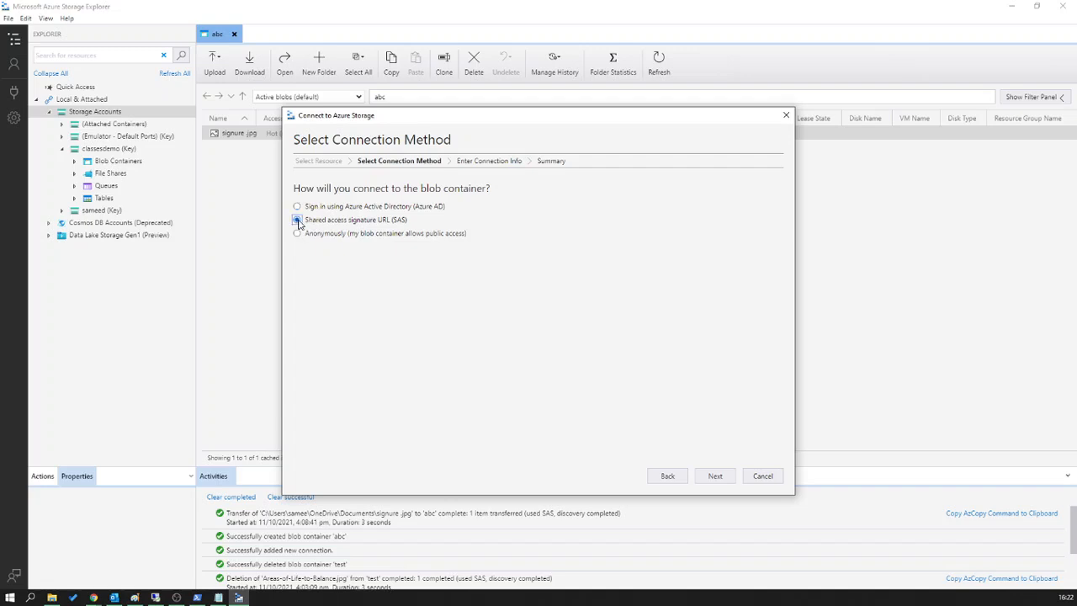
pyautogui.click(714, 476)
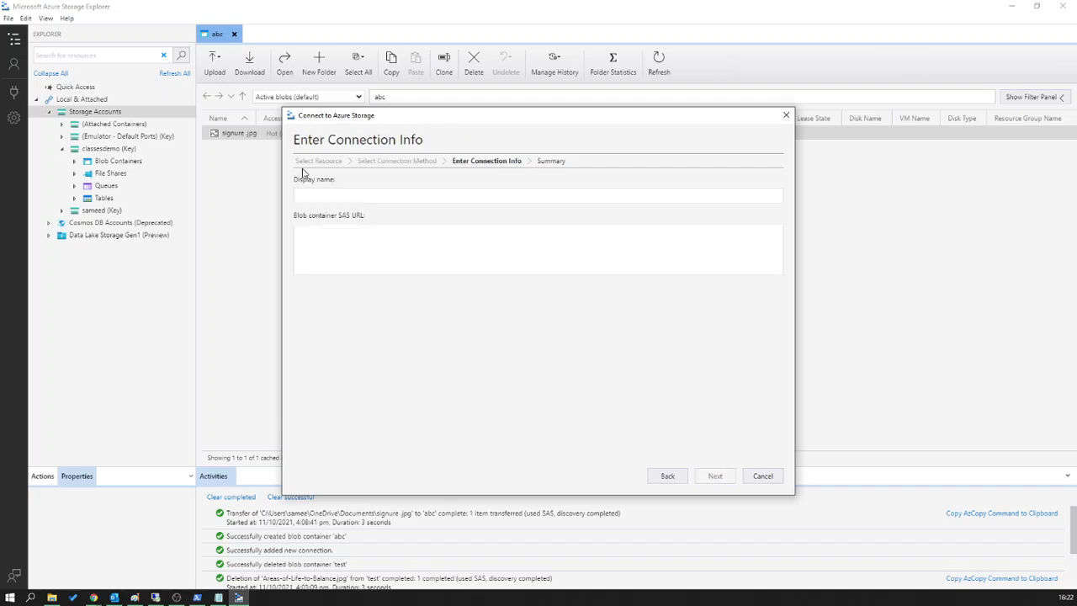
pyautogui.click(347, 196)
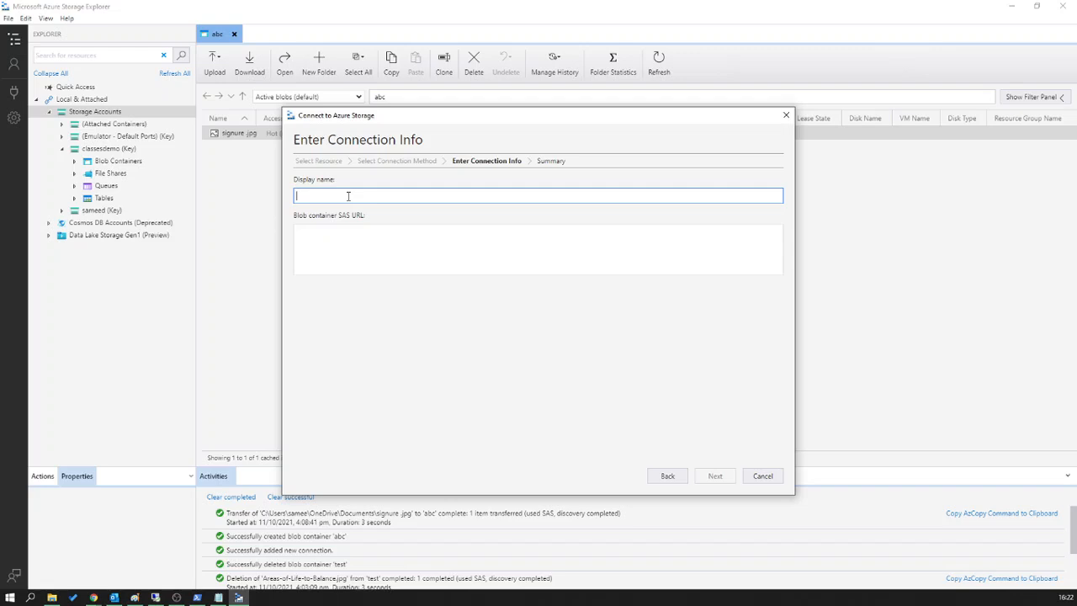
pyautogui.click(94, 598)
# Step: Open the Shared access tokens page of the abc container in the Azure portal
pyautogui.click(271, 556)
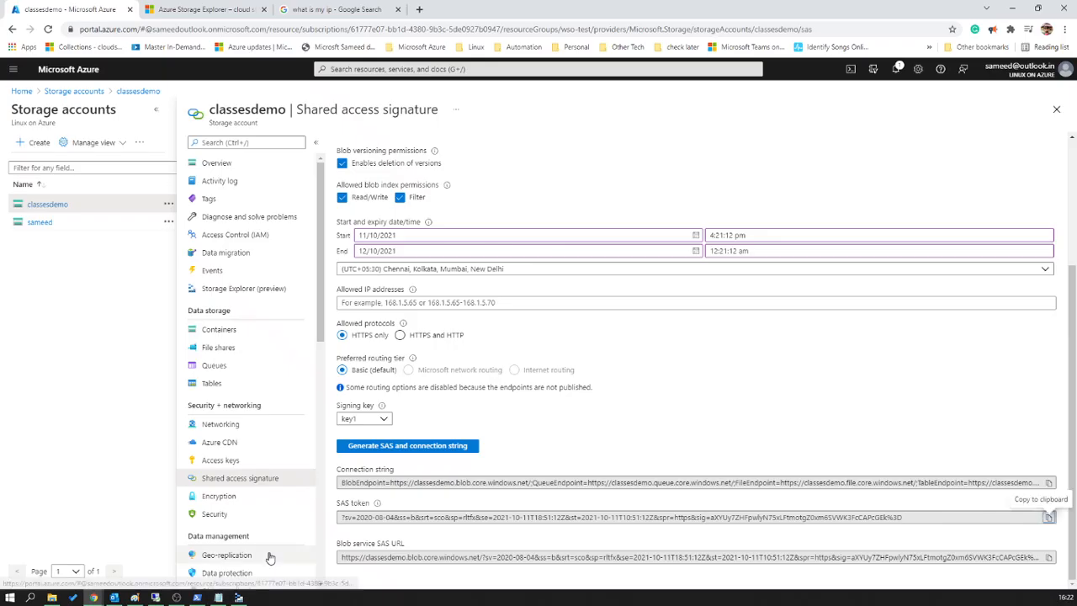
pyautogui.click(233, 329)
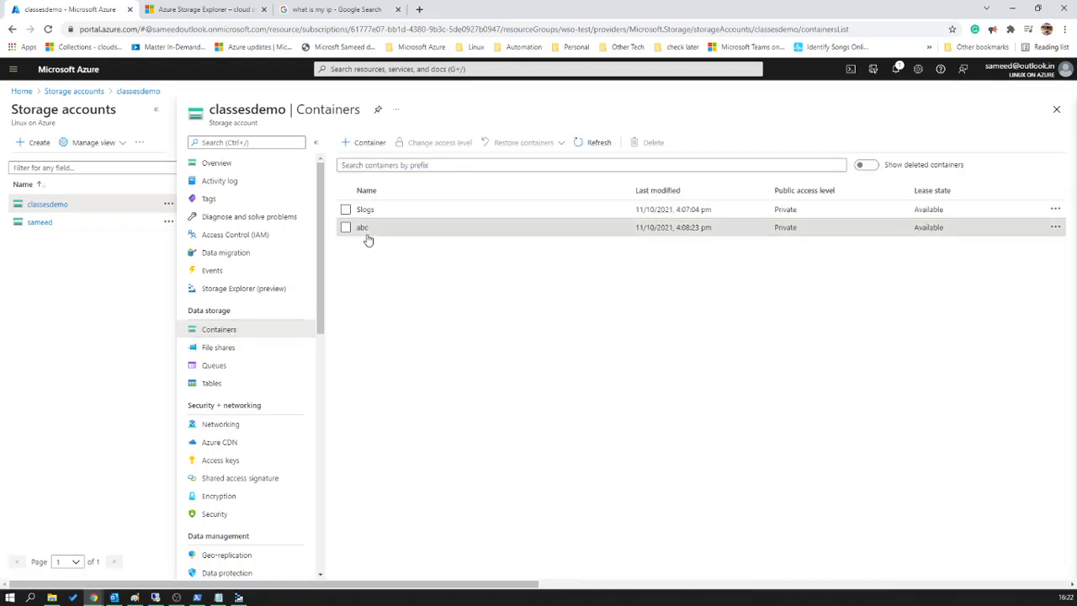
pyautogui.click(367, 234)
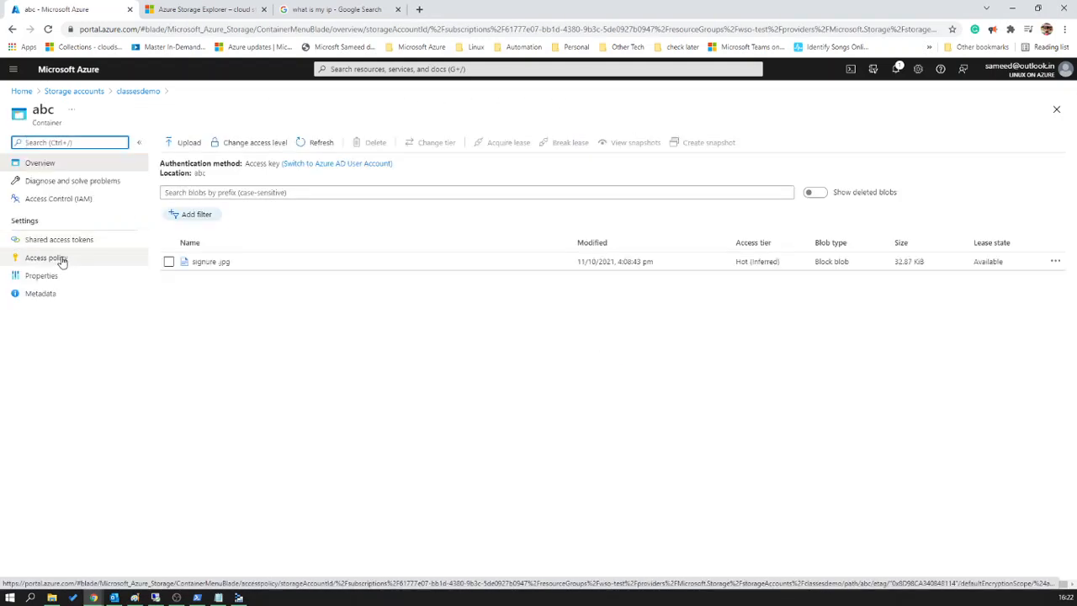
pyautogui.click(57, 244)
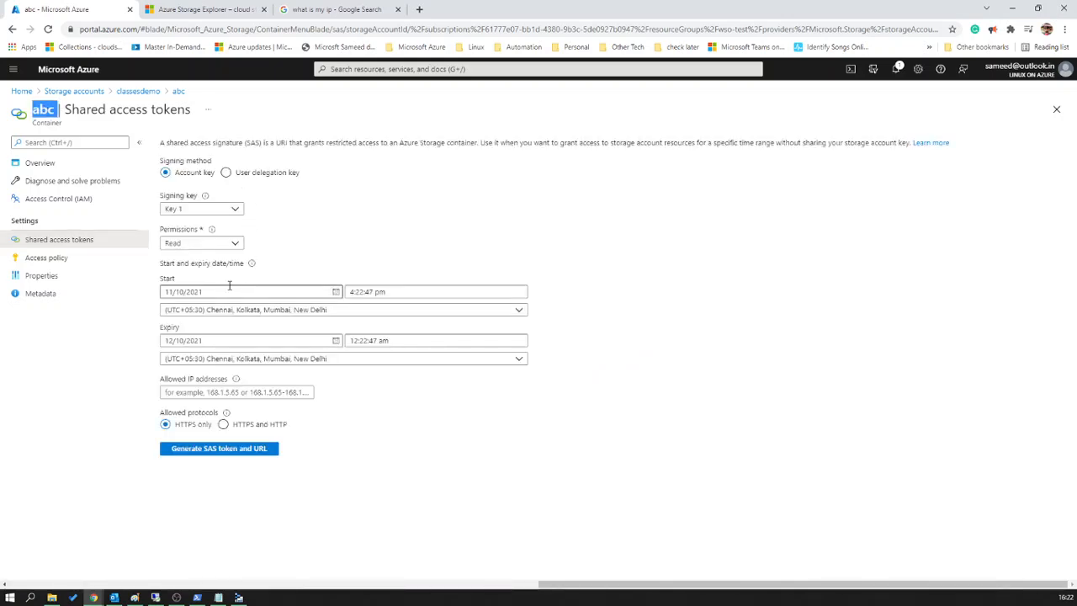
# Step: Generate a Read and List container SAS token and URL, and copy the Blob SAS URL
pyautogui.click(236, 244)
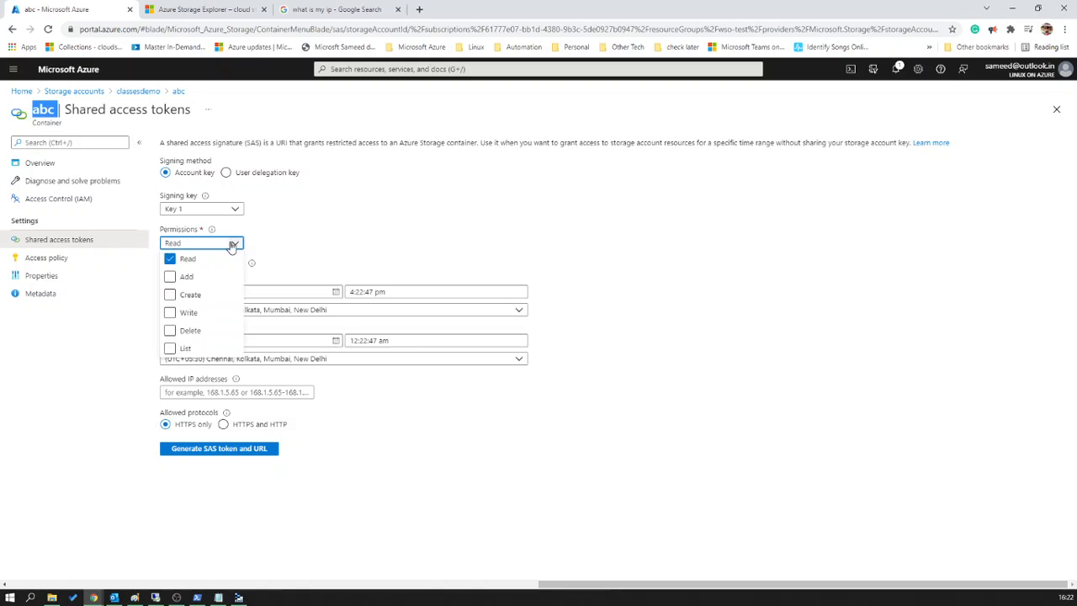
pyautogui.click(170, 349)
pyautogui.click(397, 493)
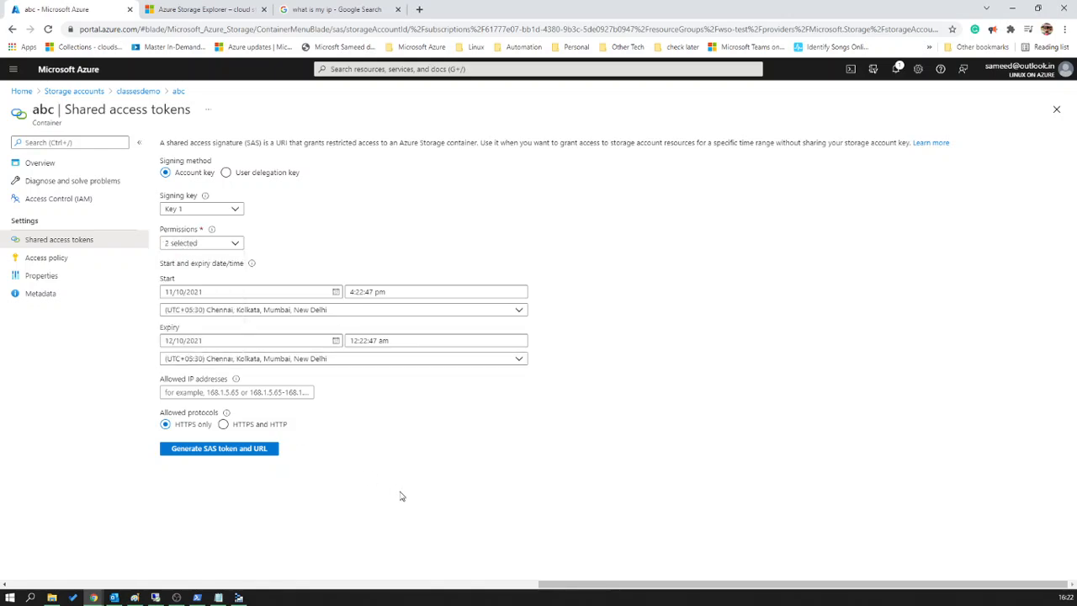
pyautogui.click(183, 448)
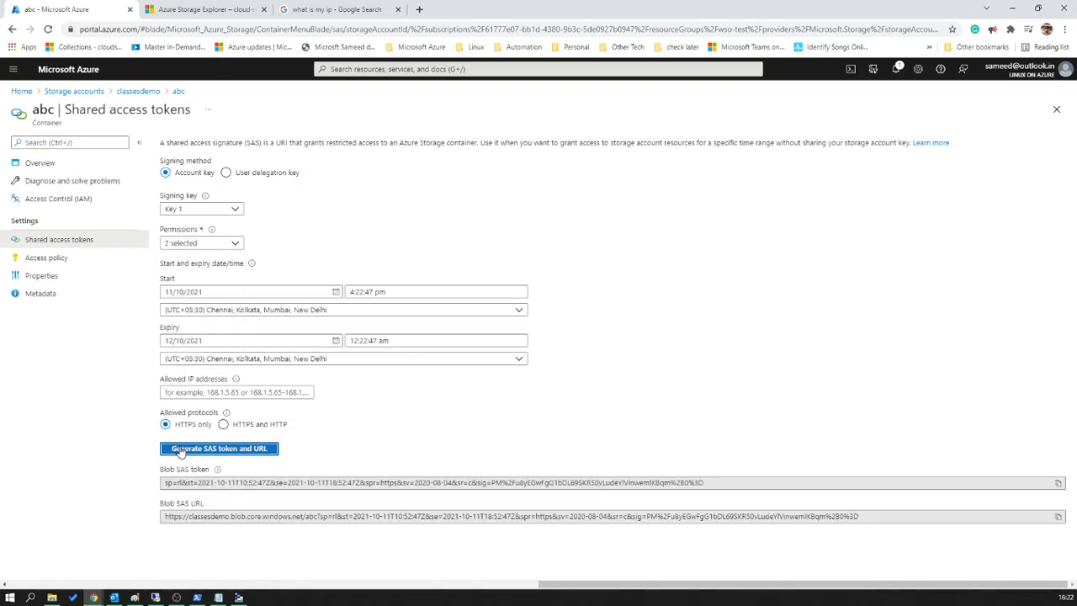
pyautogui.click(1059, 516)
pyautogui.click(1060, 516)
pyautogui.click(239, 597)
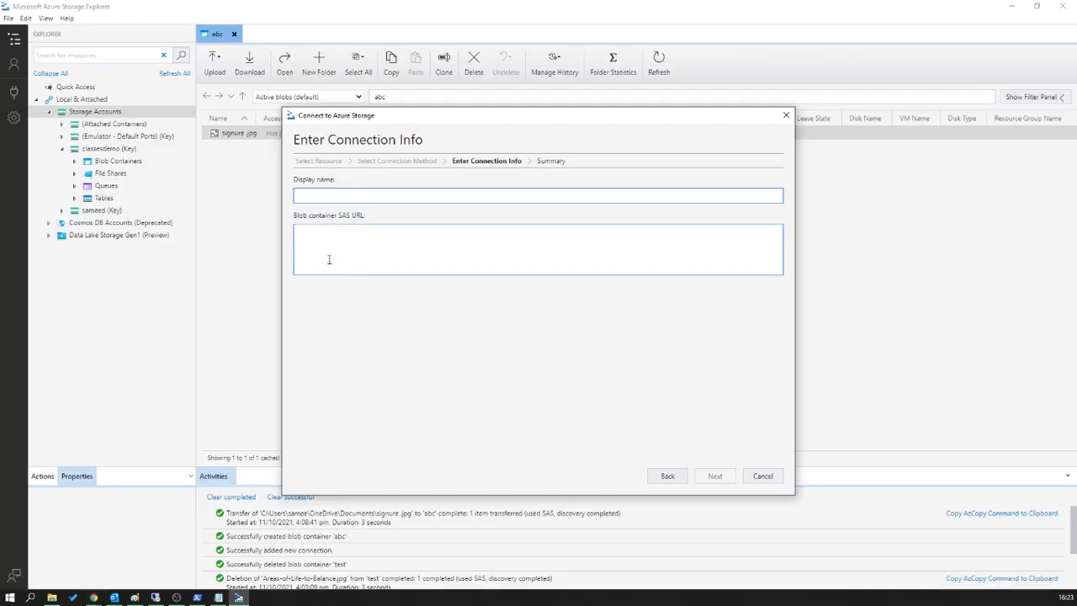
# Step: Paste the abc Blob SAS URL into the connection dialog and connect to attach abc (SAS)
pyautogui.click(328, 257)
pyautogui.hotkey('ctrl', 'v')
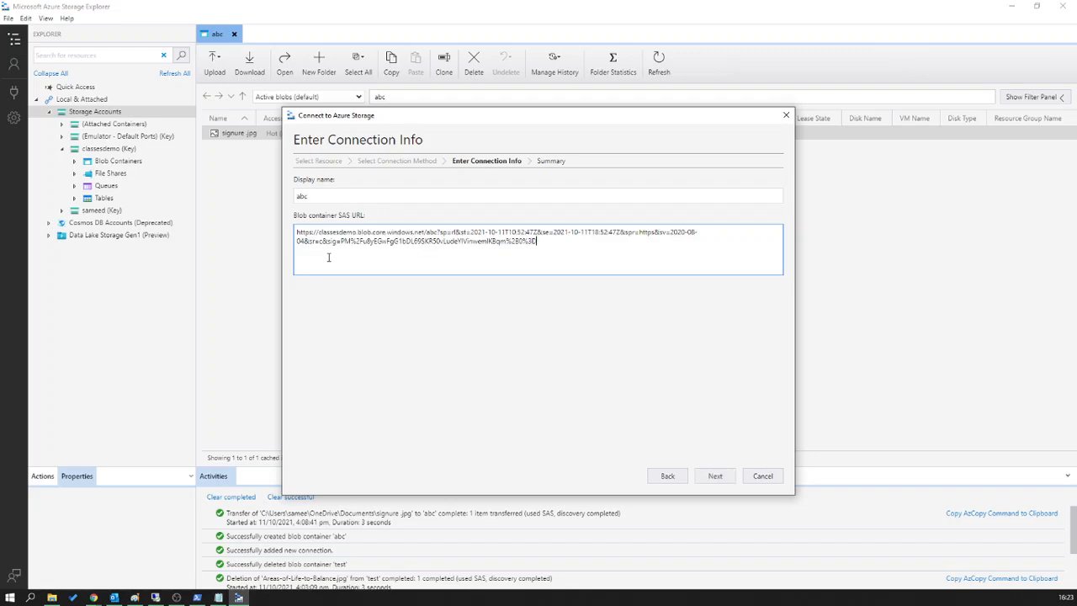
pyautogui.click(711, 481)
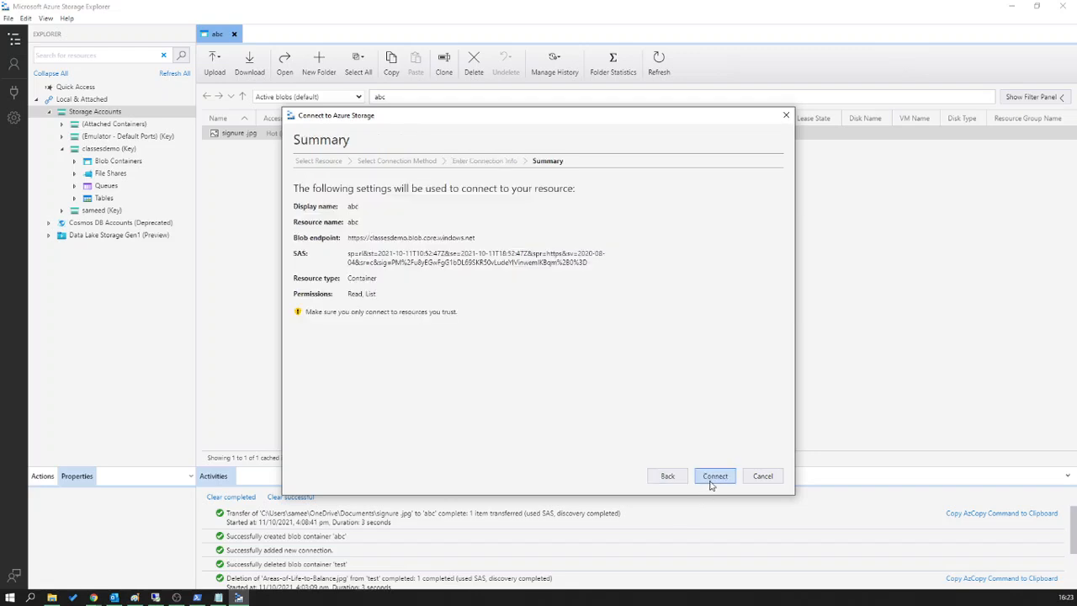
pyautogui.click(712, 481)
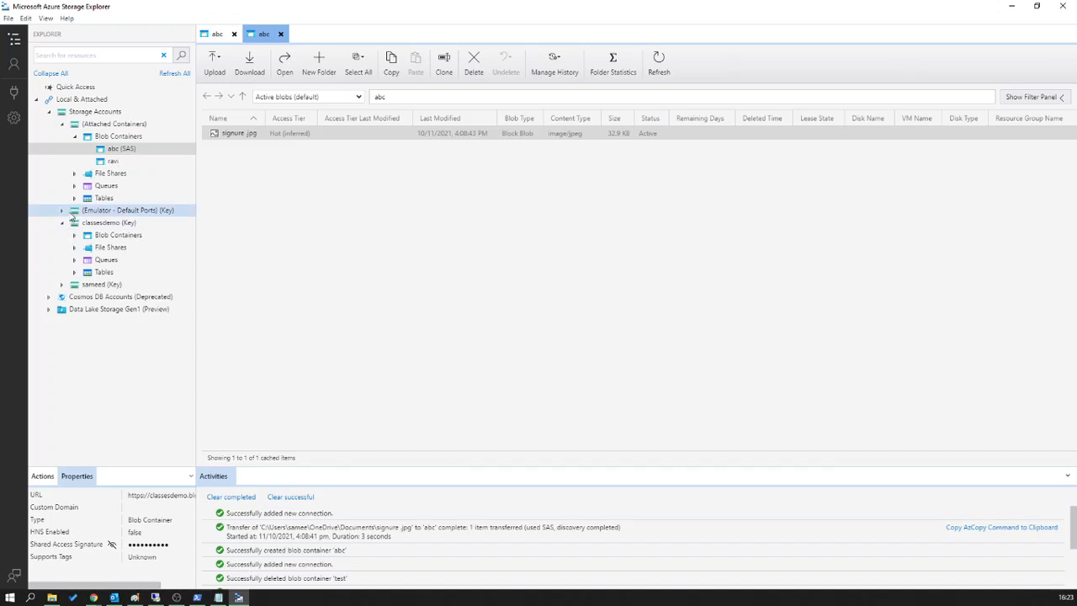
# Step: Try deleting signure.jpg from abc (SAS) and find the 'Insufficient credentials' error in Activities
pyautogui.click(103, 162)
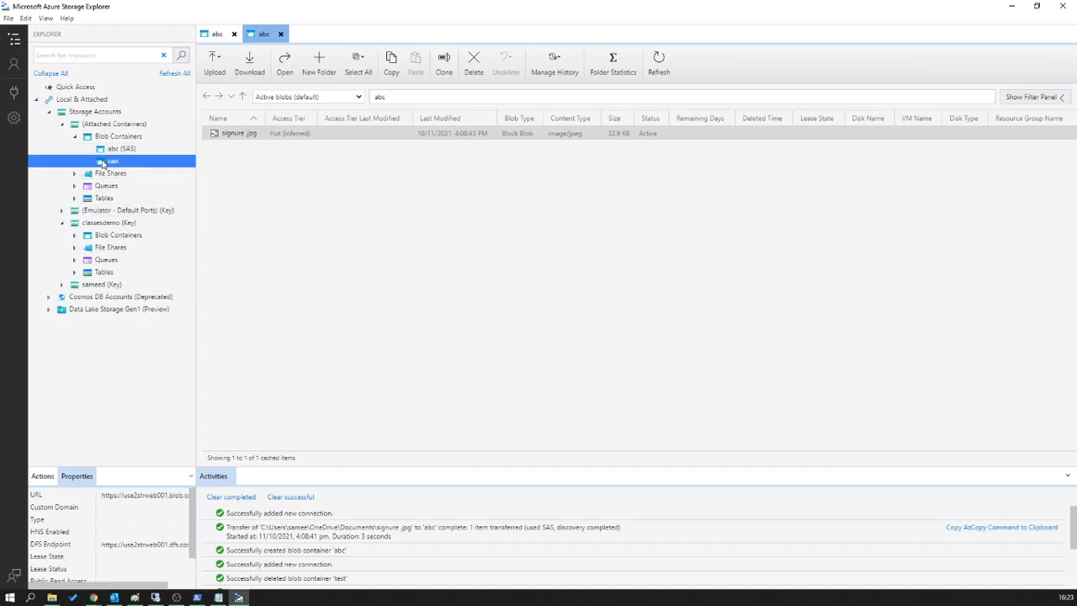
pyautogui.click(127, 151)
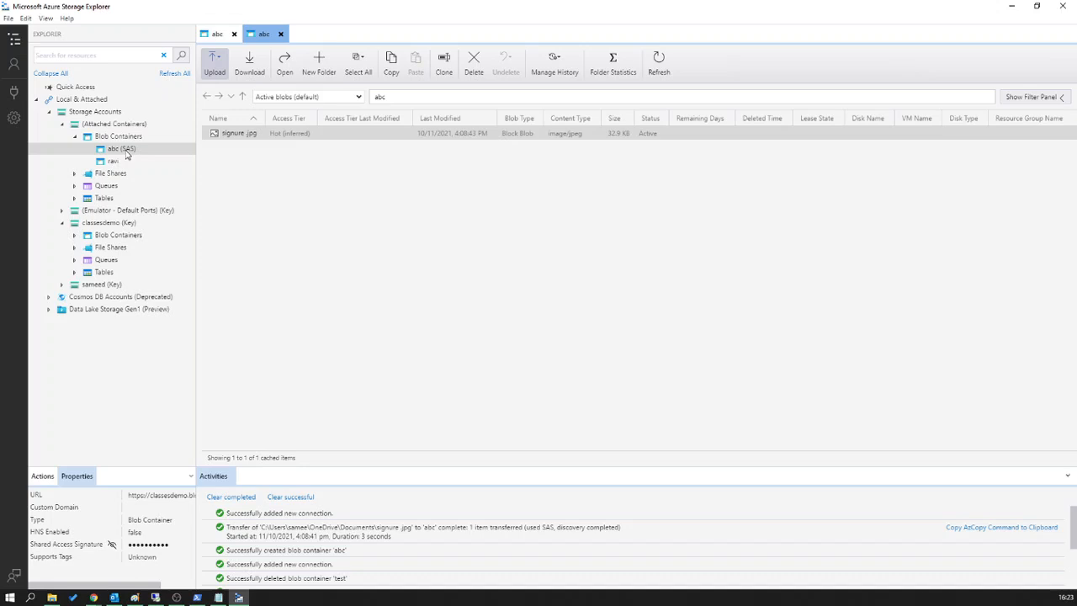
pyautogui.click(281, 137)
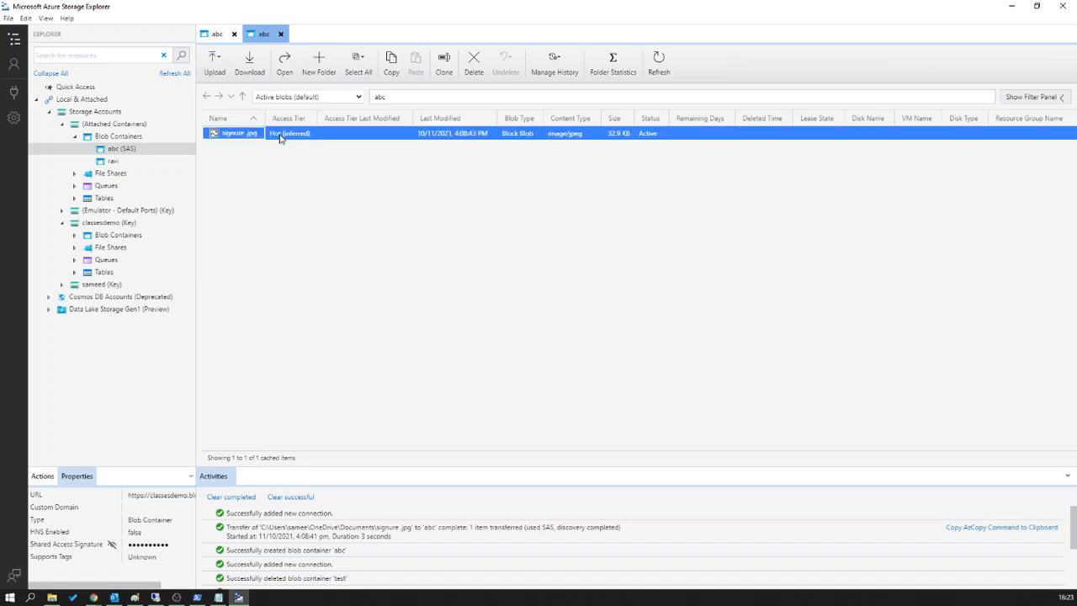
pyautogui.click(474, 63)
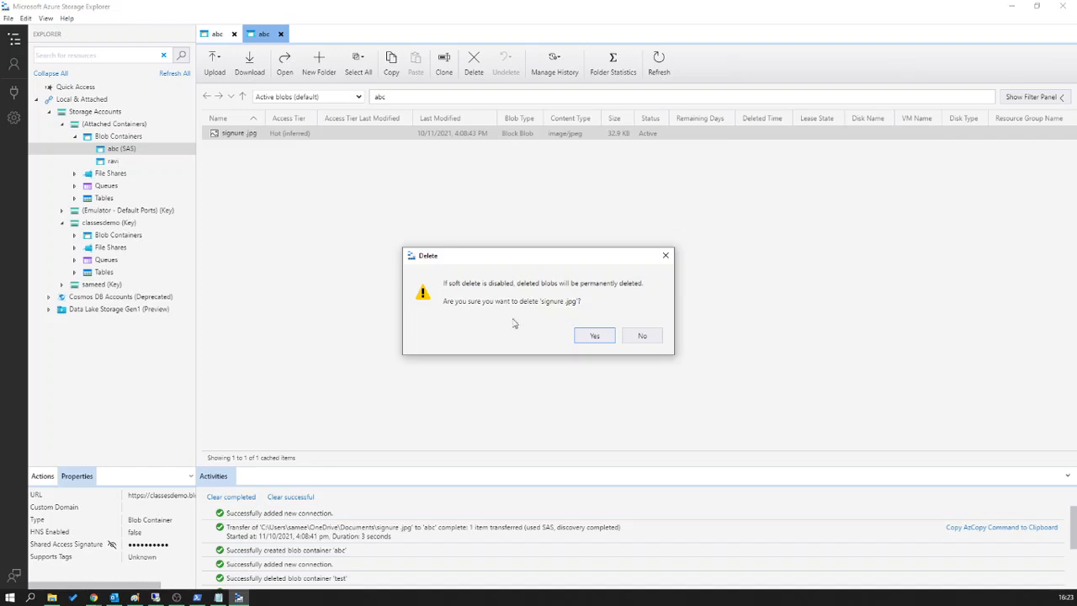
pyautogui.click(595, 336)
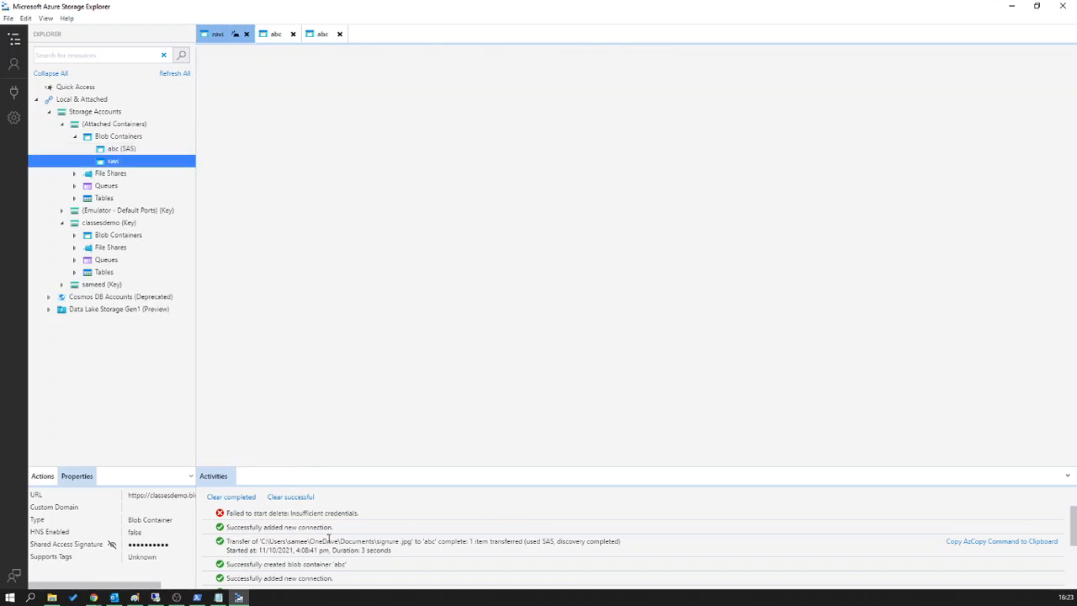
pyautogui.moveTo(227, 513); pyautogui.dragTo(367, 515)
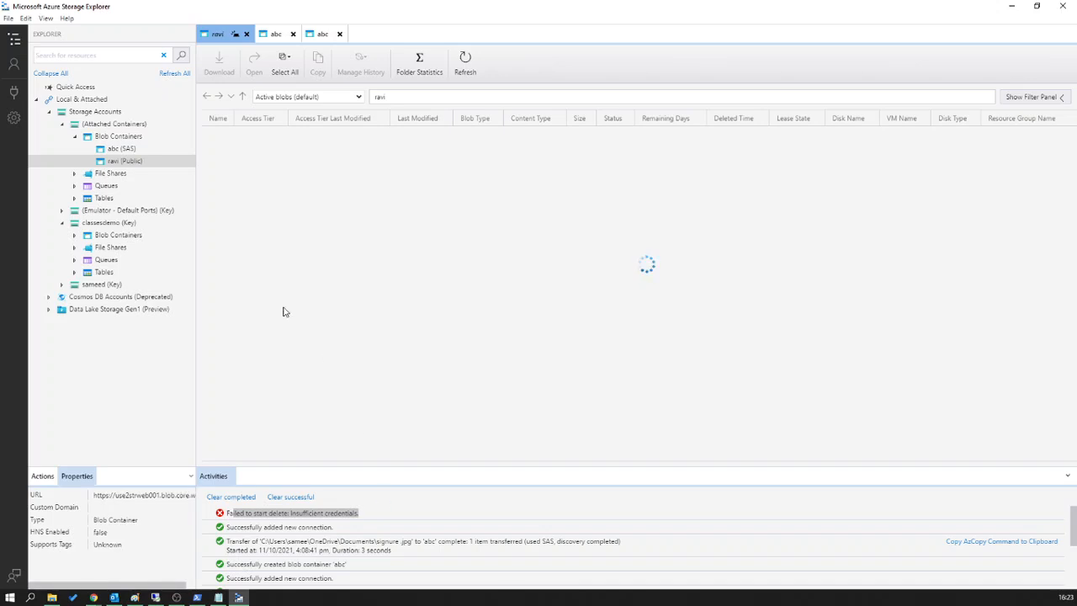
# Step: Close the ravi and both abc container tabs
pyautogui.click(246, 36)
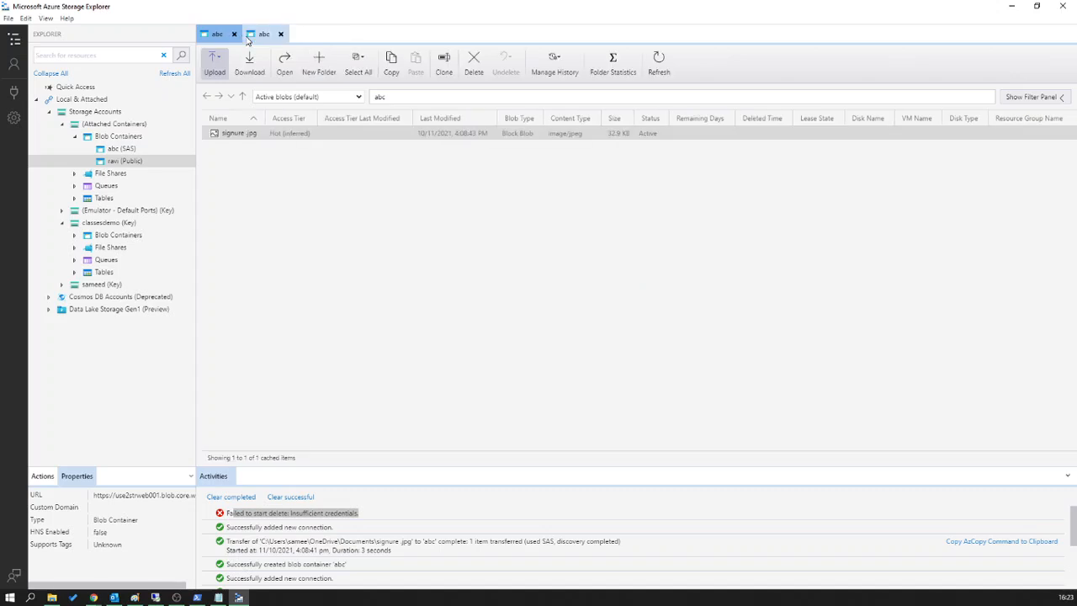
pyautogui.click(234, 34)
pyautogui.click(234, 34)
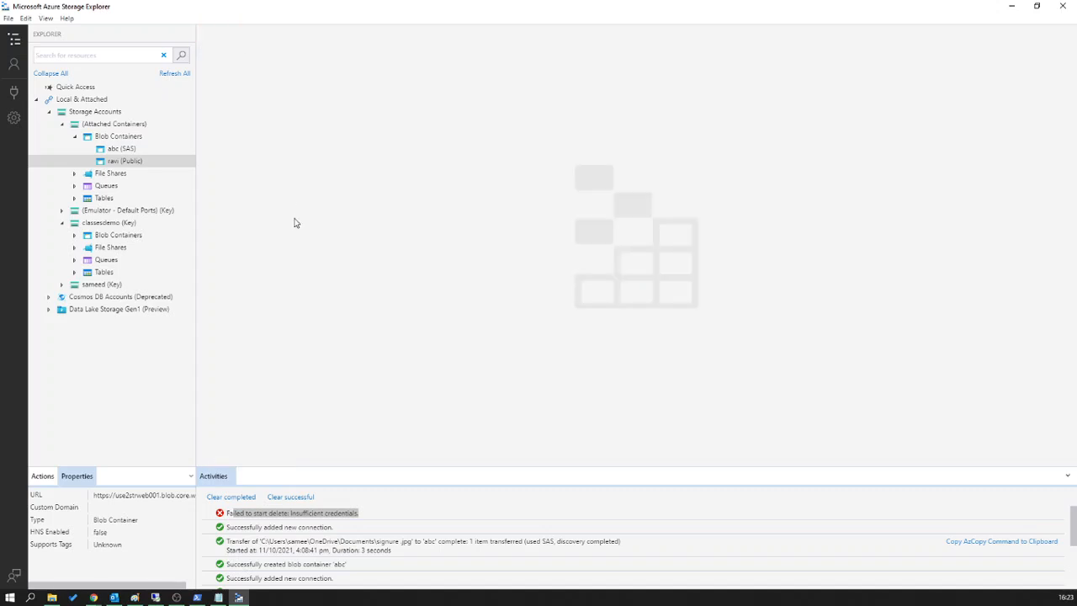
# Step: On classesdemo's Shared access signature page, keep only Blob service with Read and List permissions
pyautogui.click(1012, 7)
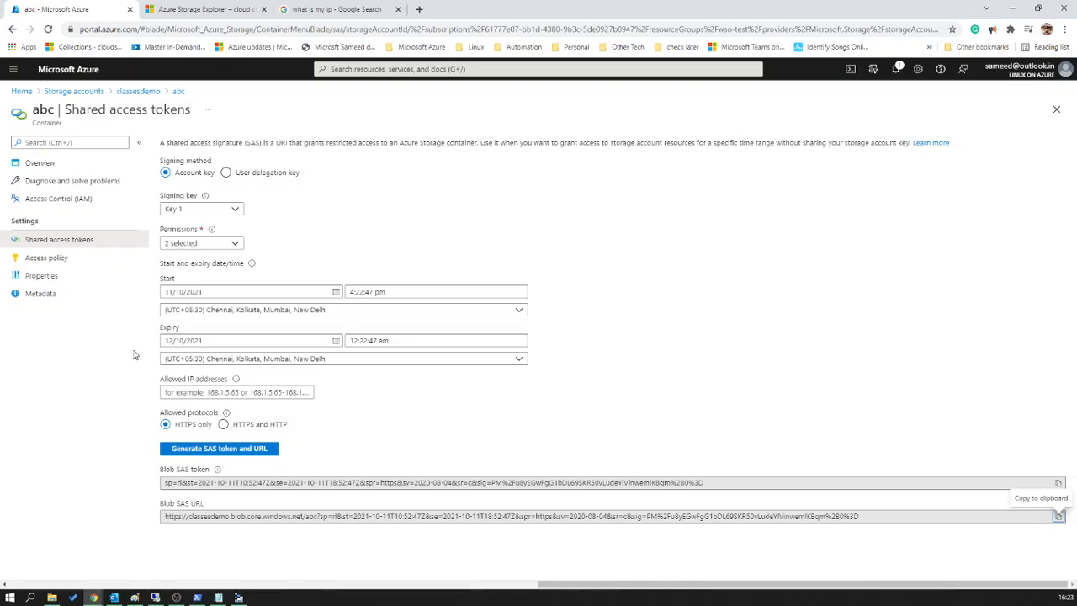
pyautogui.press('Escape')
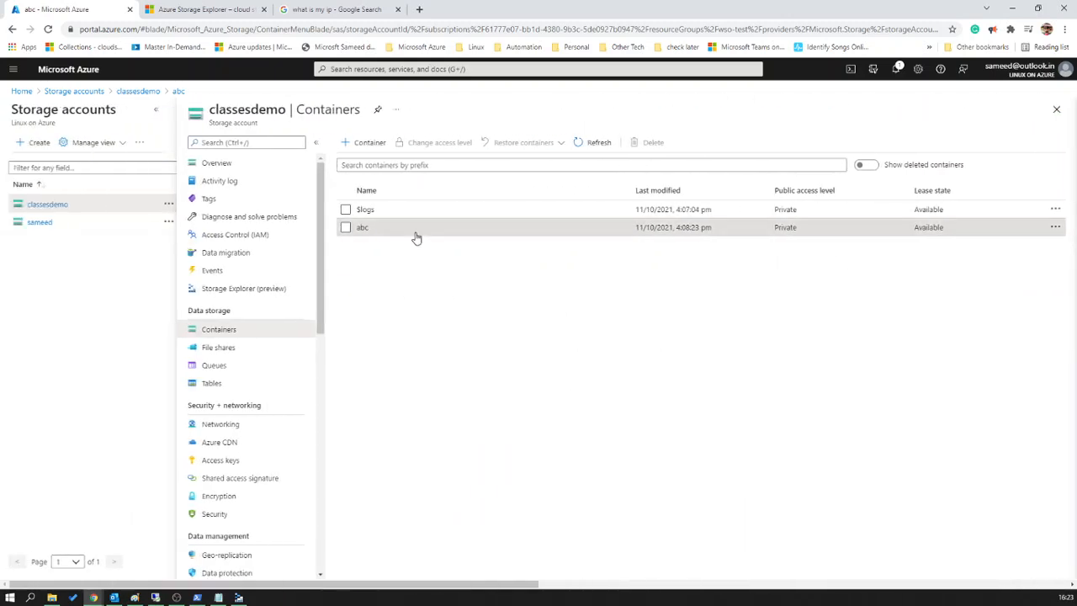
pyautogui.click(243, 164)
pyautogui.click(217, 478)
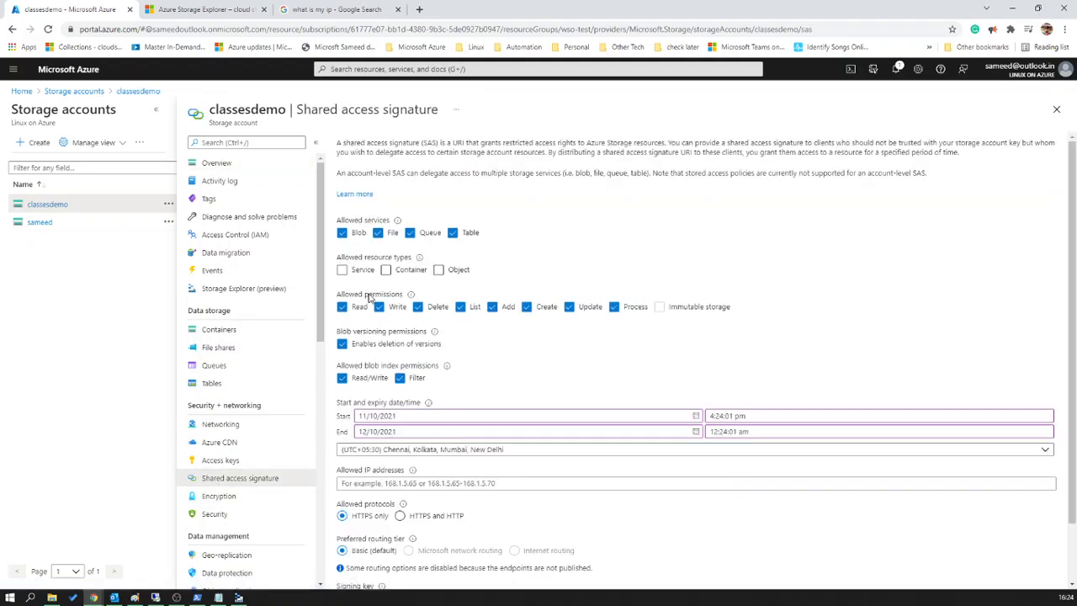
pyautogui.click(377, 233)
pyautogui.click(410, 233)
pyautogui.click(453, 233)
pyautogui.click(379, 308)
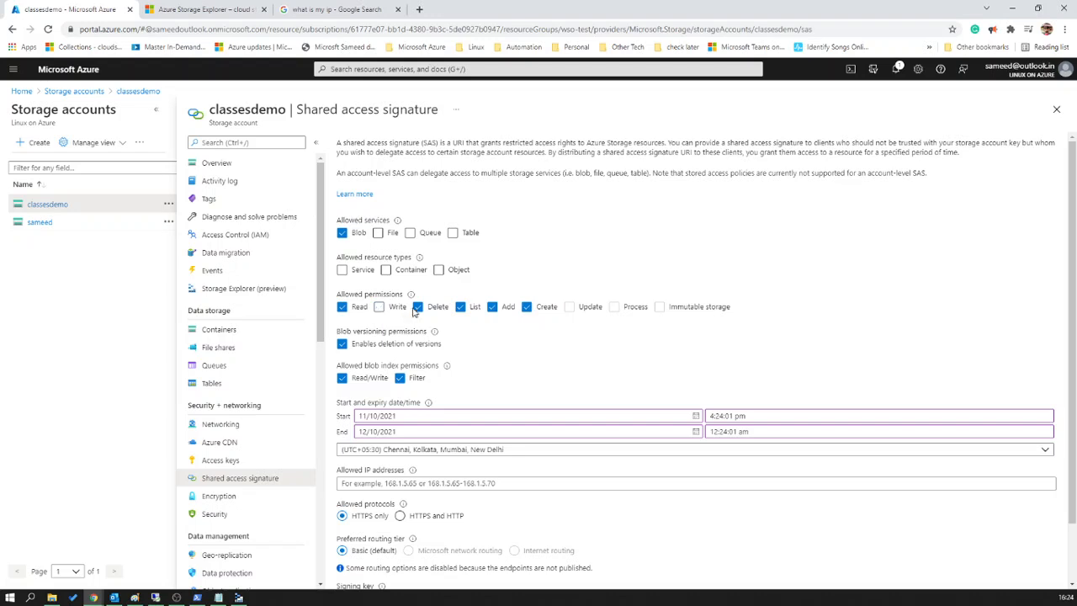
pyautogui.click(416, 308)
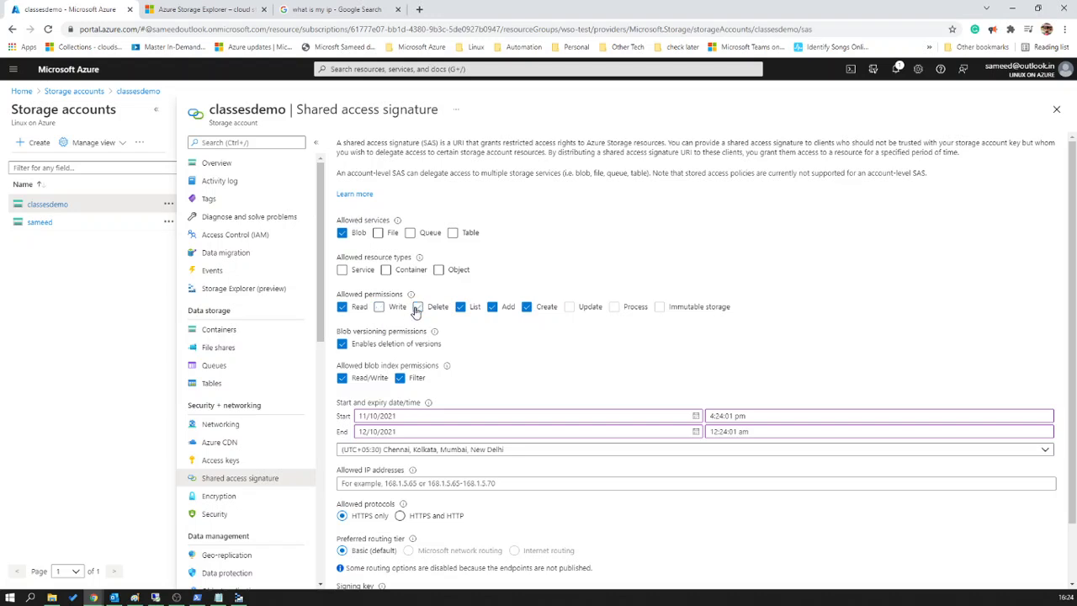
pyautogui.click(492, 308)
pyautogui.click(527, 307)
# Step: Allow Service, Container and Object resource types, generate the SAS, and copy the Blob service SAS URL
pyautogui.scroll(-1, 481, 364)
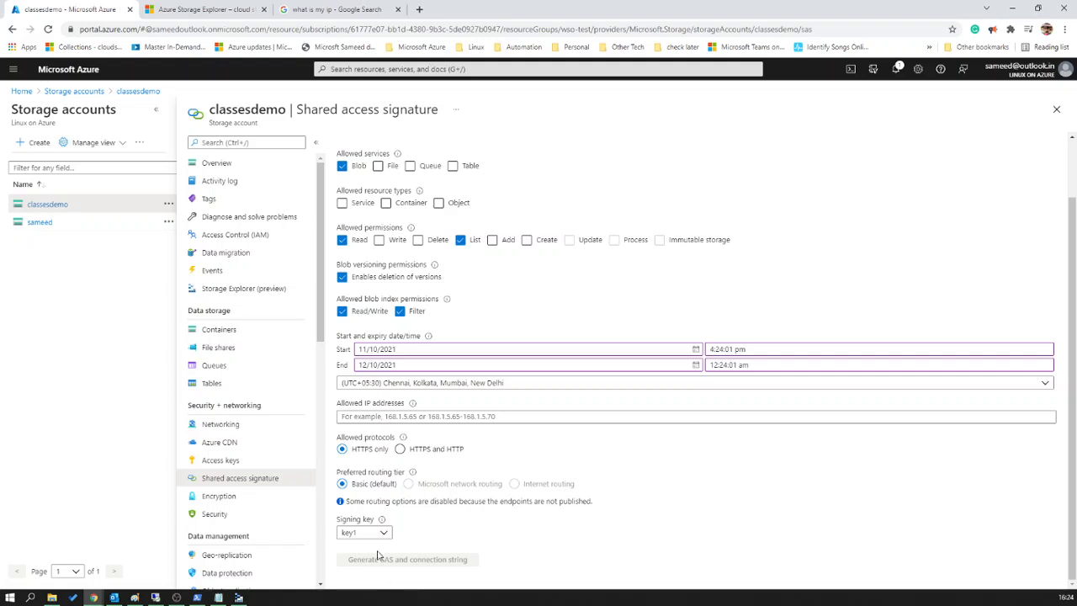
pyautogui.scroll(1, 377, 553)
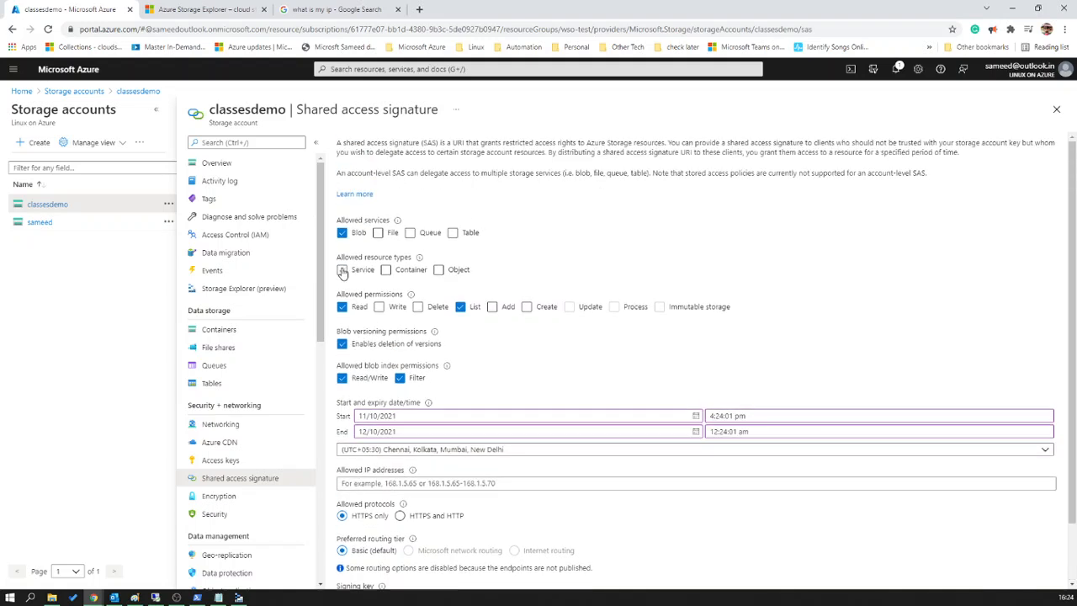
pyautogui.click(343, 270)
pyautogui.click(385, 270)
pyautogui.click(438, 270)
pyautogui.scroll(-1, 441, 275)
pyautogui.click(410, 563)
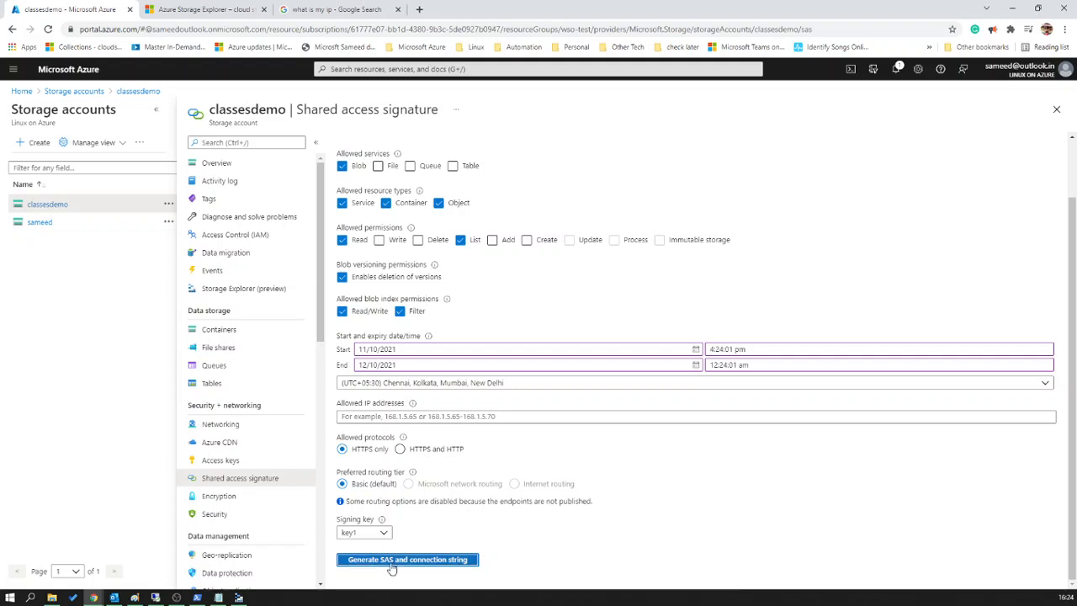
pyautogui.scroll(-2, 580, 542)
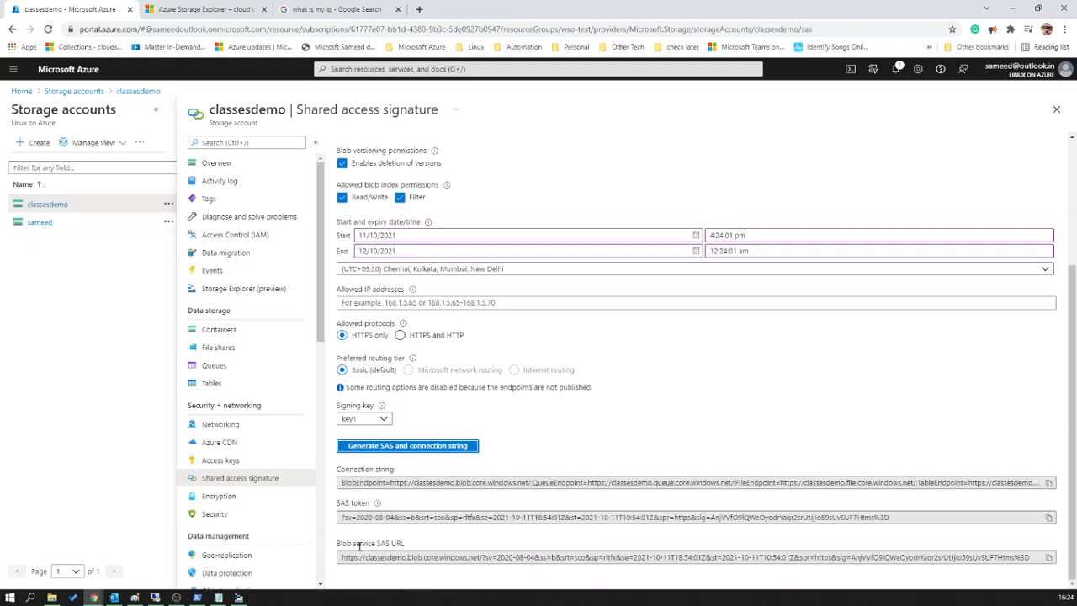
pyautogui.click(1049, 557)
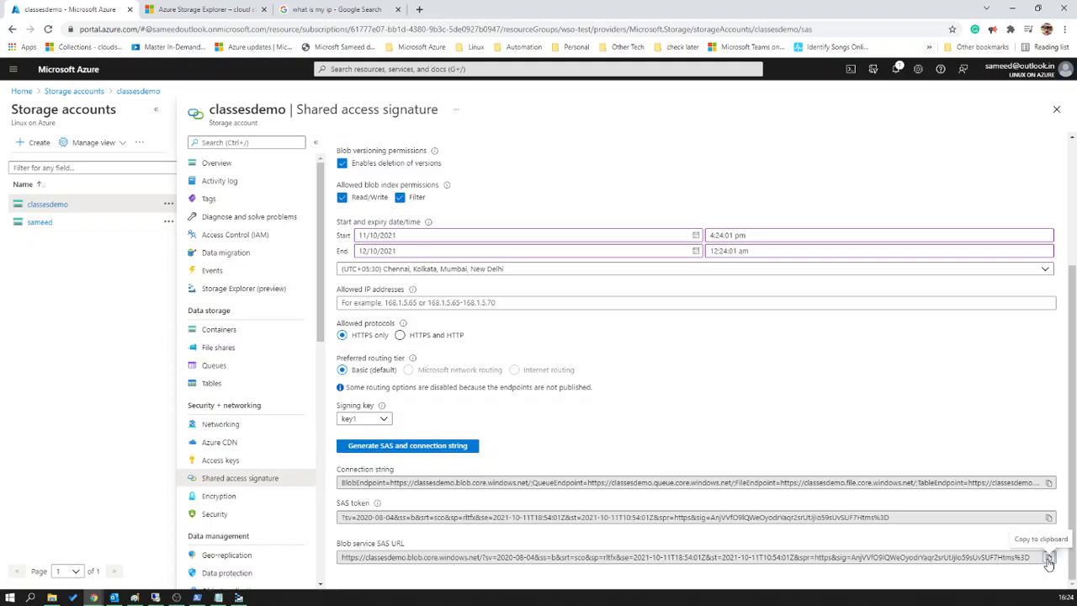
# Step: Detach the abc container from Attached Containers in Storage Explorer
pyautogui.click(239, 597)
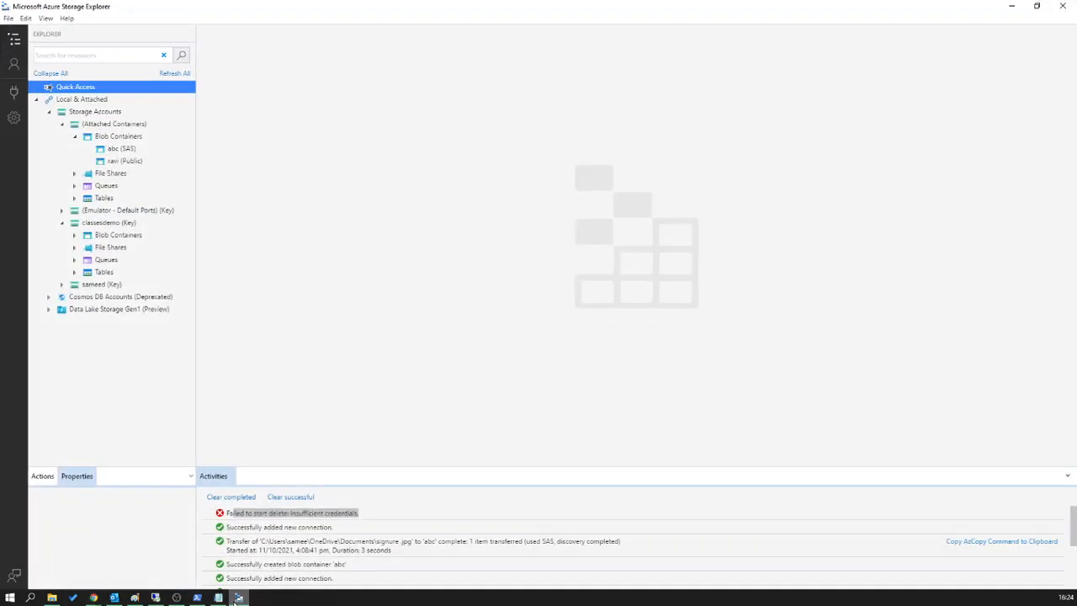
pyautogui.click(13, 64)
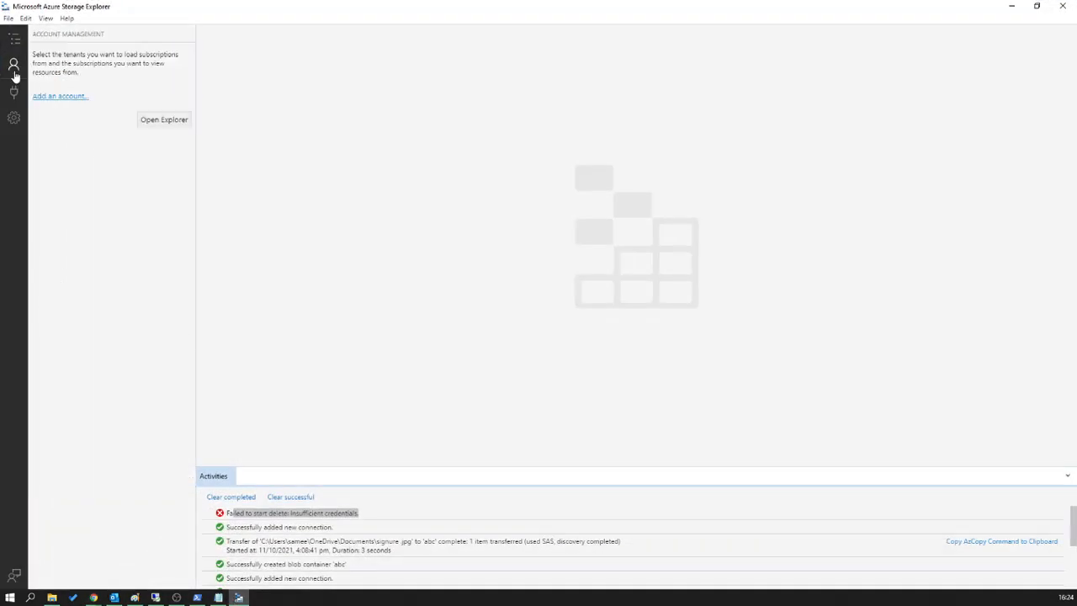
pyautogui.click(13, 63)
pyautogui.click(13, 39)
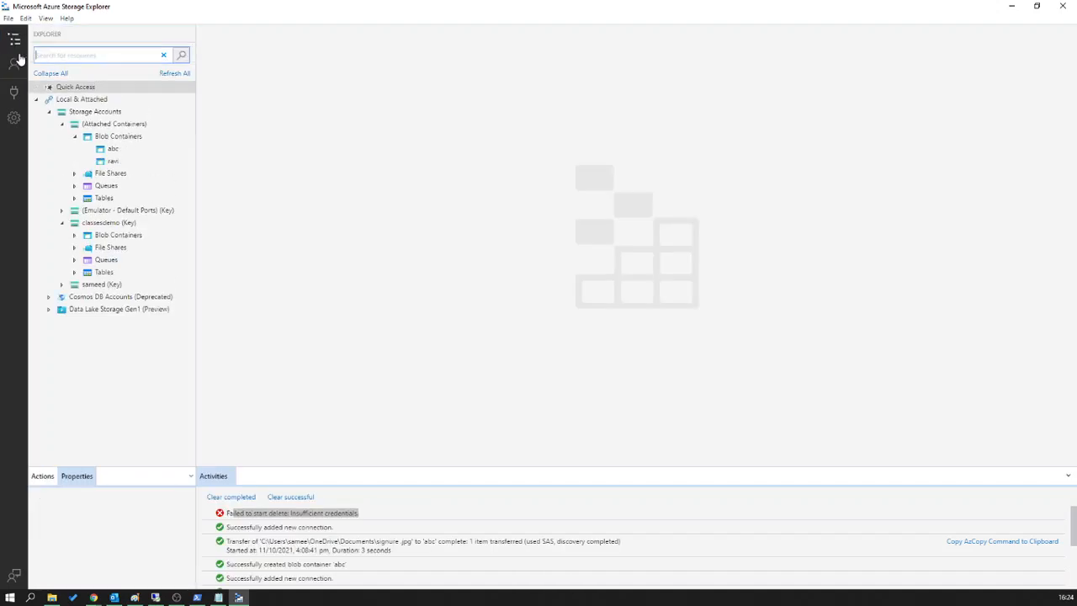
pyautogui.click(106, 126)
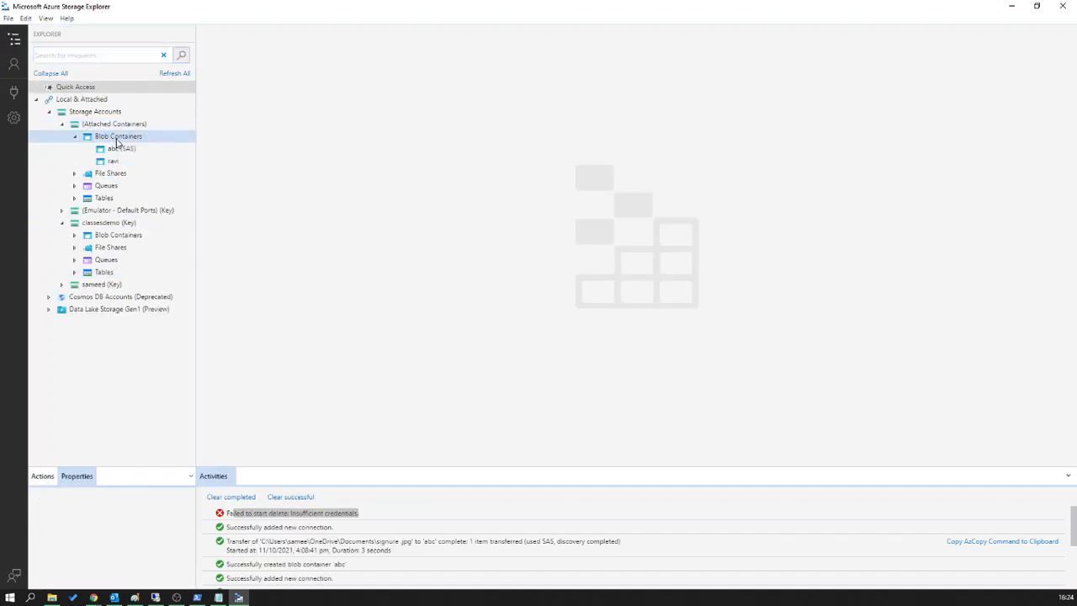
pyautogui.rightClick(114, 138)
pyautogui.rightClick(114, 150)
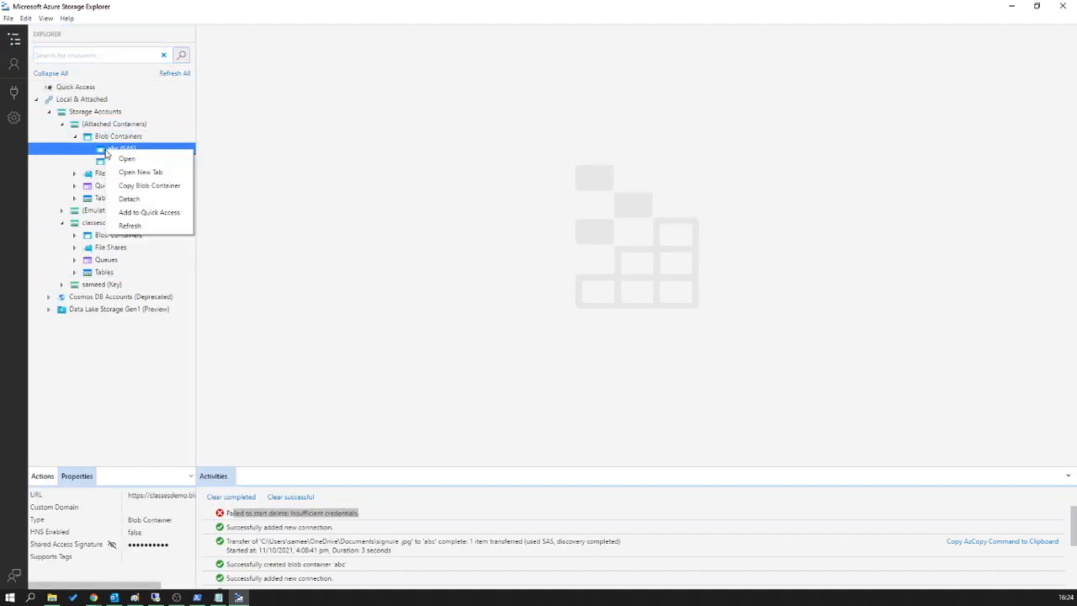
pyautogui.click(130, 201)
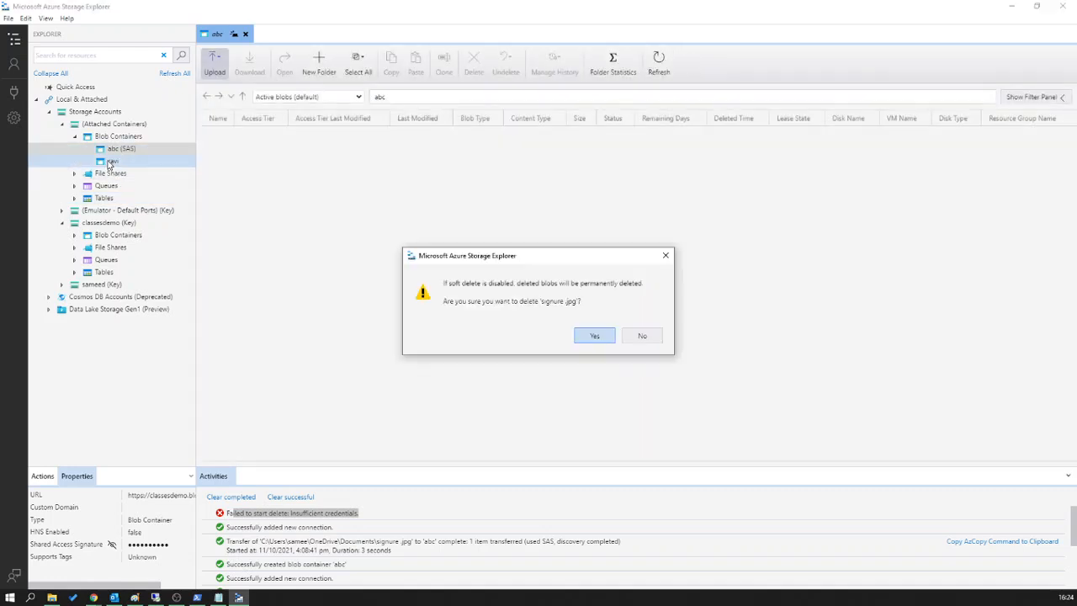
pyautogui.click(594, 336)
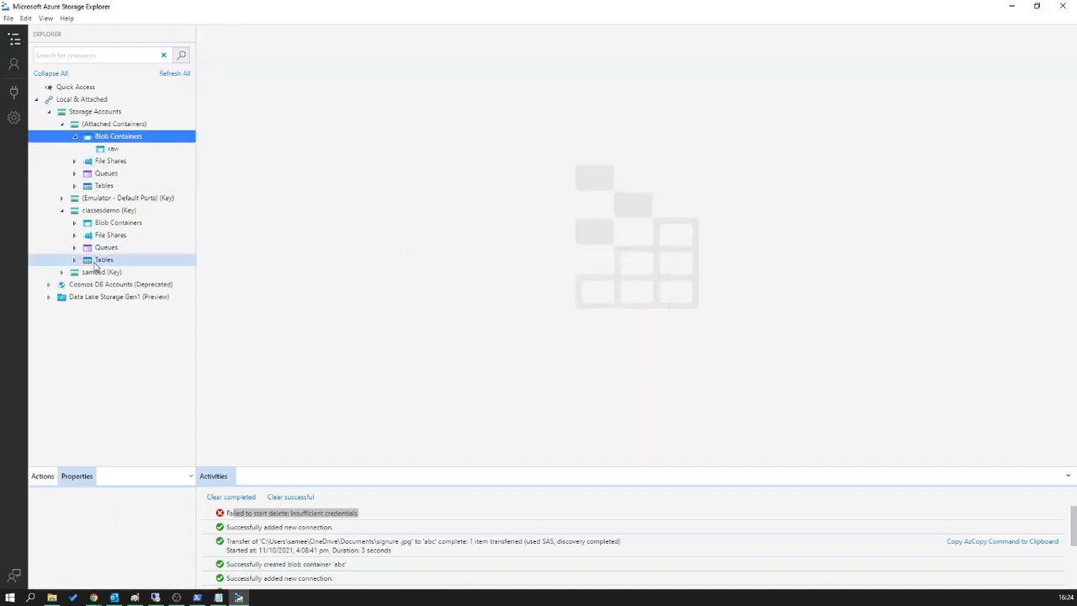
# Step: Detach classesdemo (Key) and the other key-attached account, then expand Attached Containers' Blob Containers
pyautogui.rightClick(123, 216)
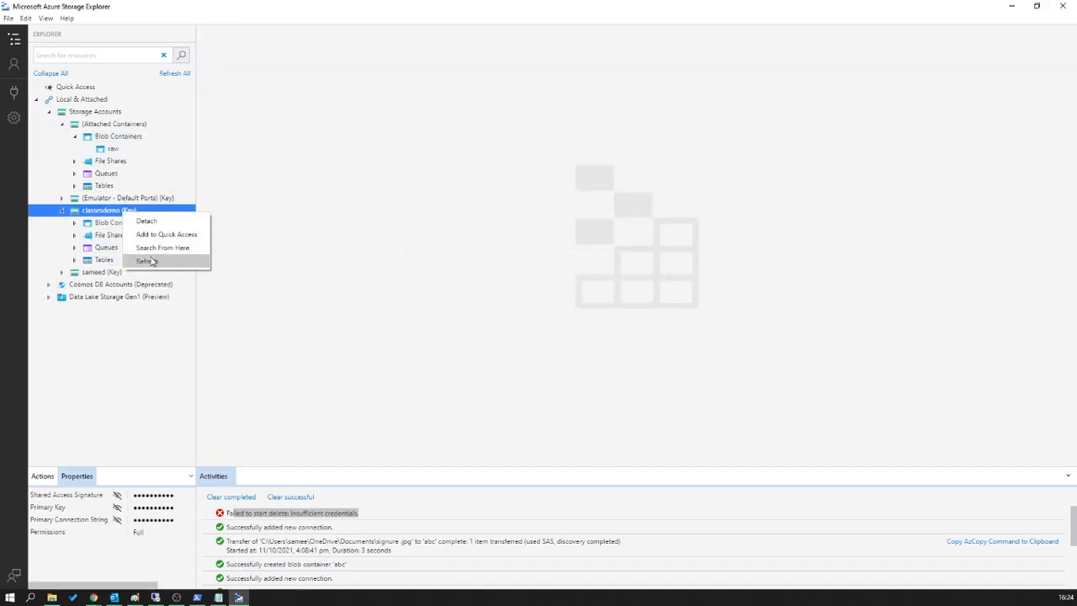
pyautogui.click(143, 222)
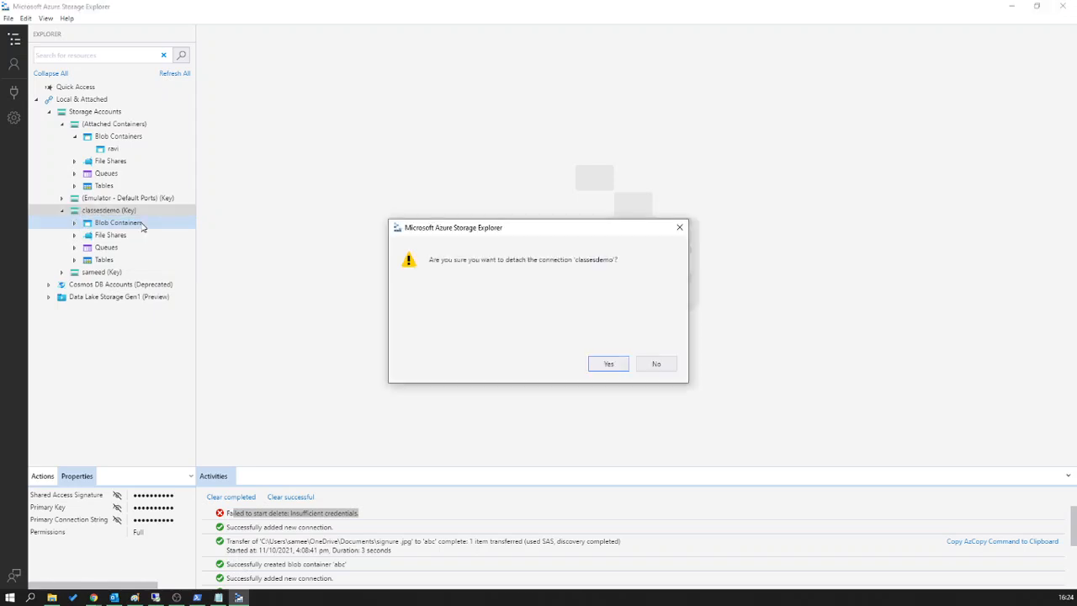
pyautogui.click(610, 363)
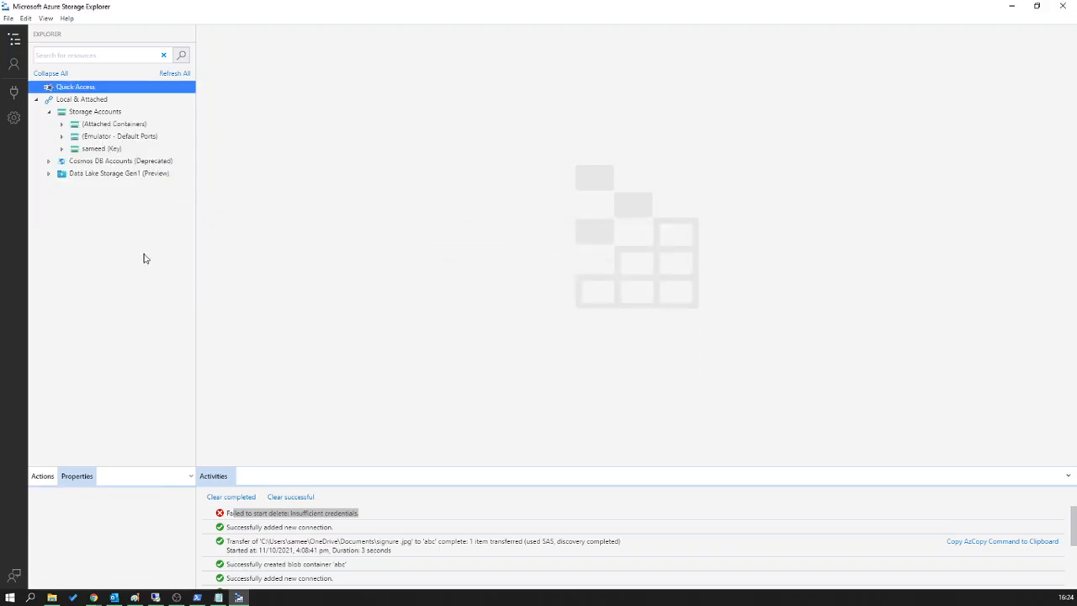
pyautogui.rightClick(118, 149)
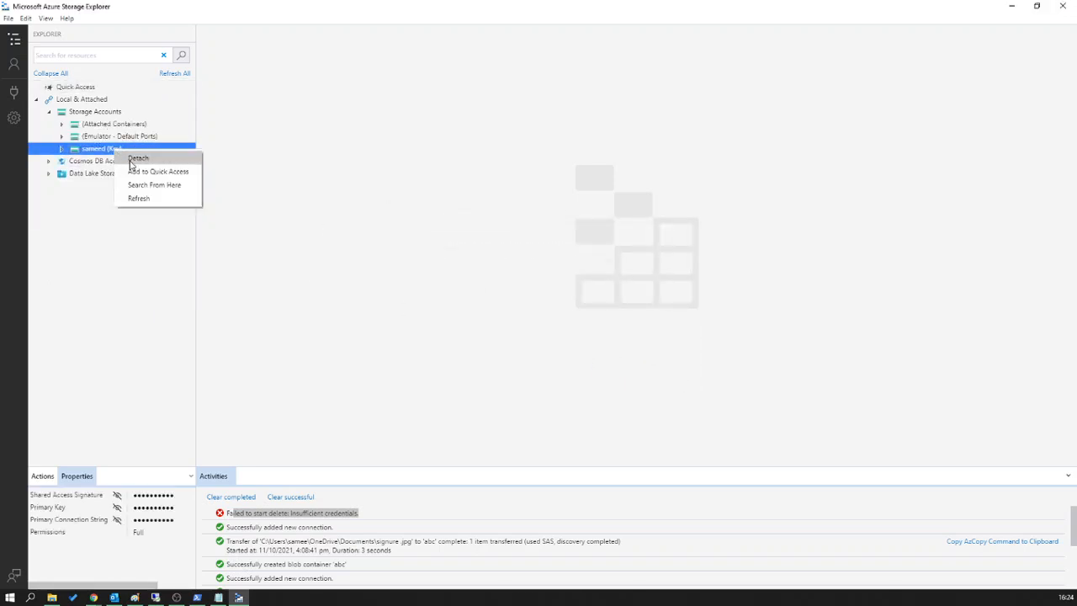
pyautogui.click(131, 161)
pyautogui.click(607, 365)
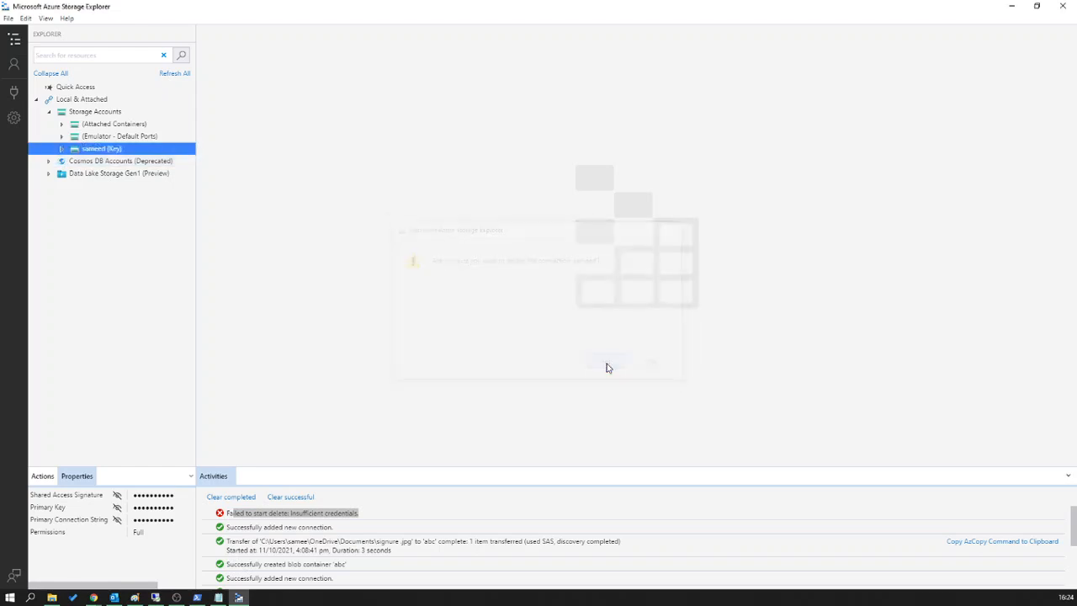
pyautogui.click(60, 124)
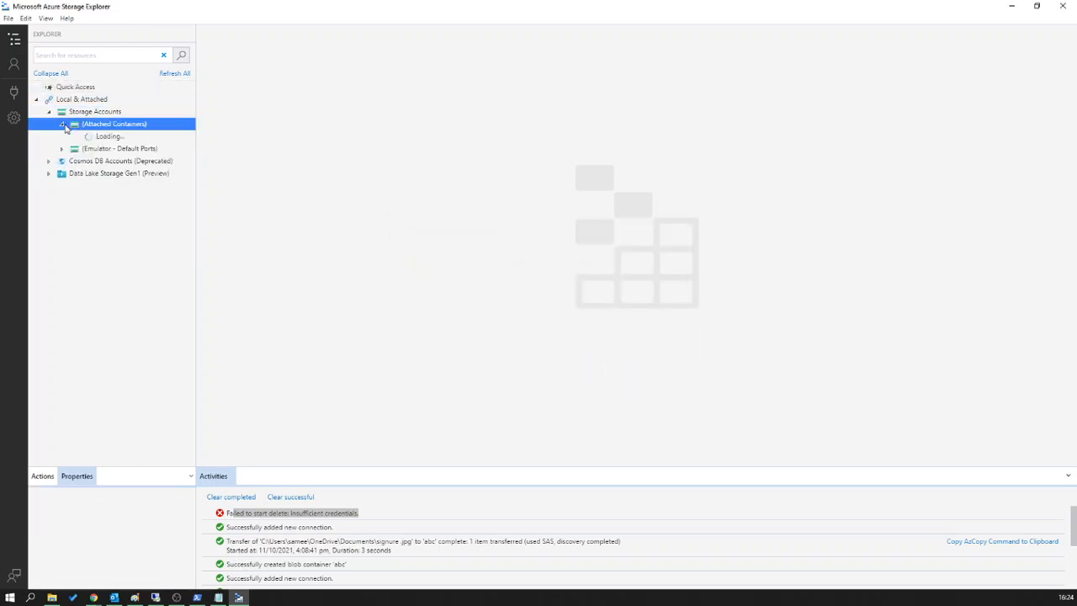
pyautogui.click(74, 139)
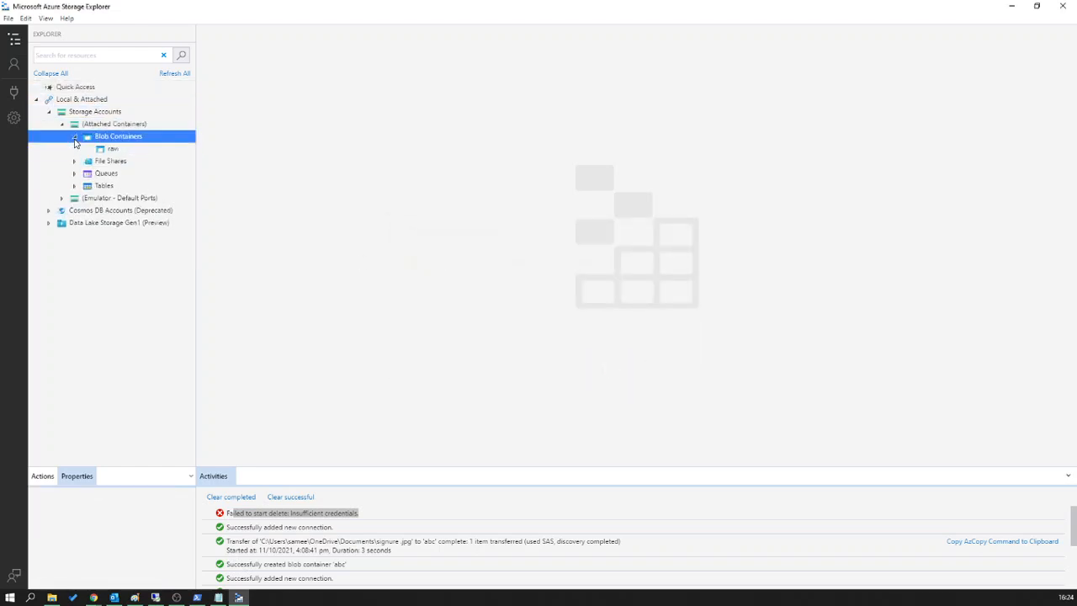
# Step: Detach the ravi container, answering No to the Acquire Lease prompt first
pyautogui.click(99, 150)
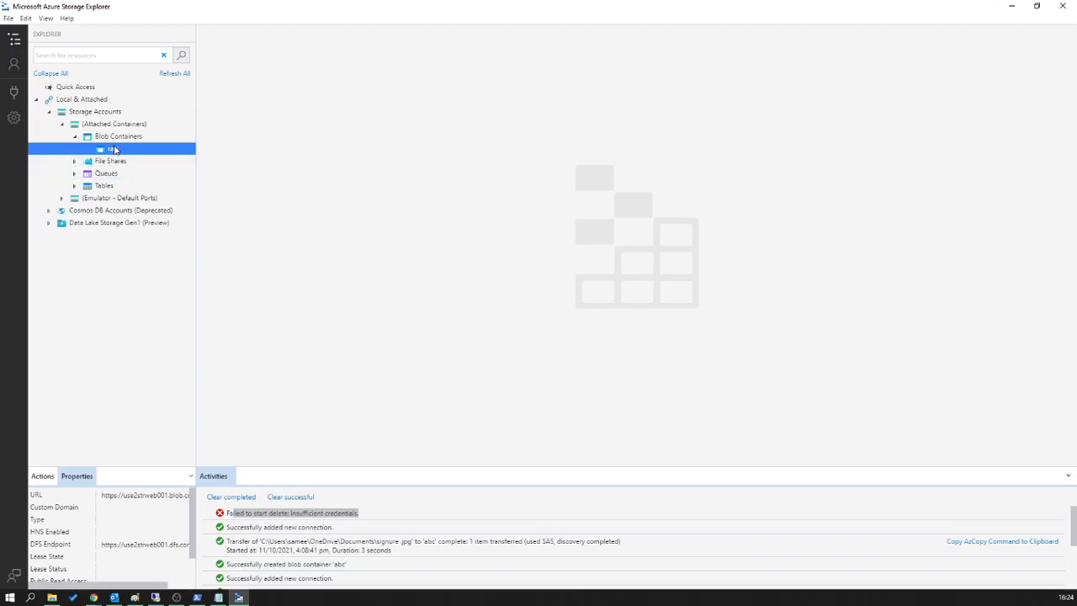
pyautogui.click(120, 138)
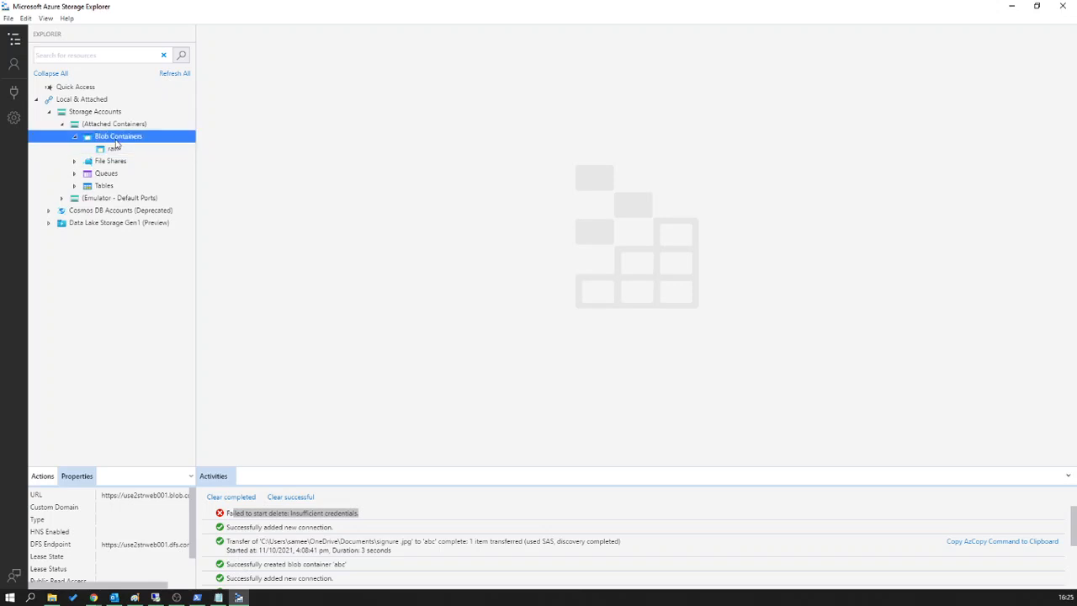
pyautogui.click(116, 150)
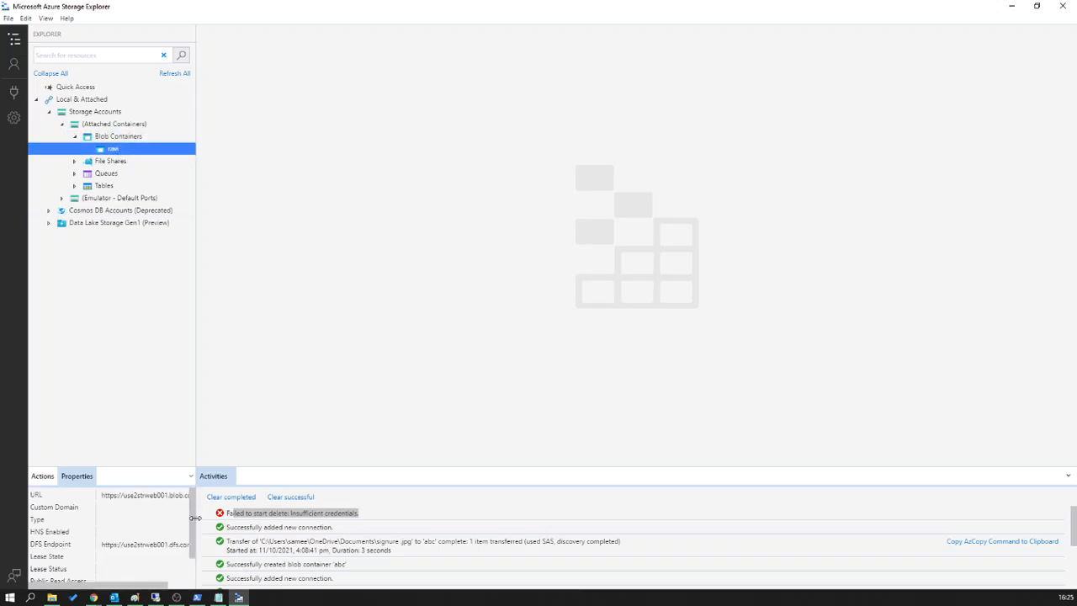
pyautogui.moveTo(194, 518); pyautogui.dragTo(412, 522)
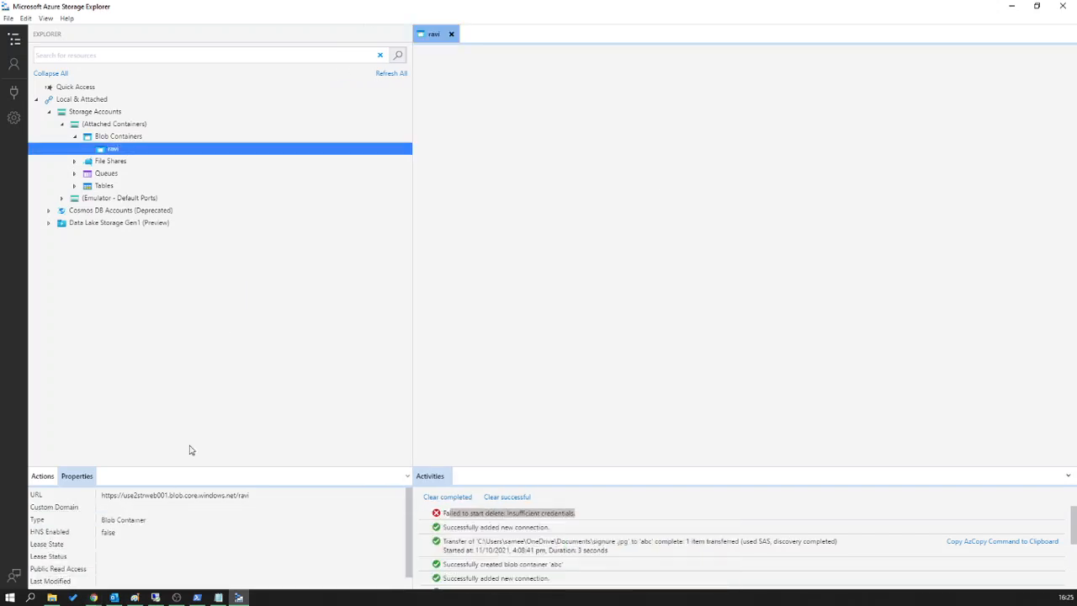
pyautogui.scroll(-1, 162, 543)
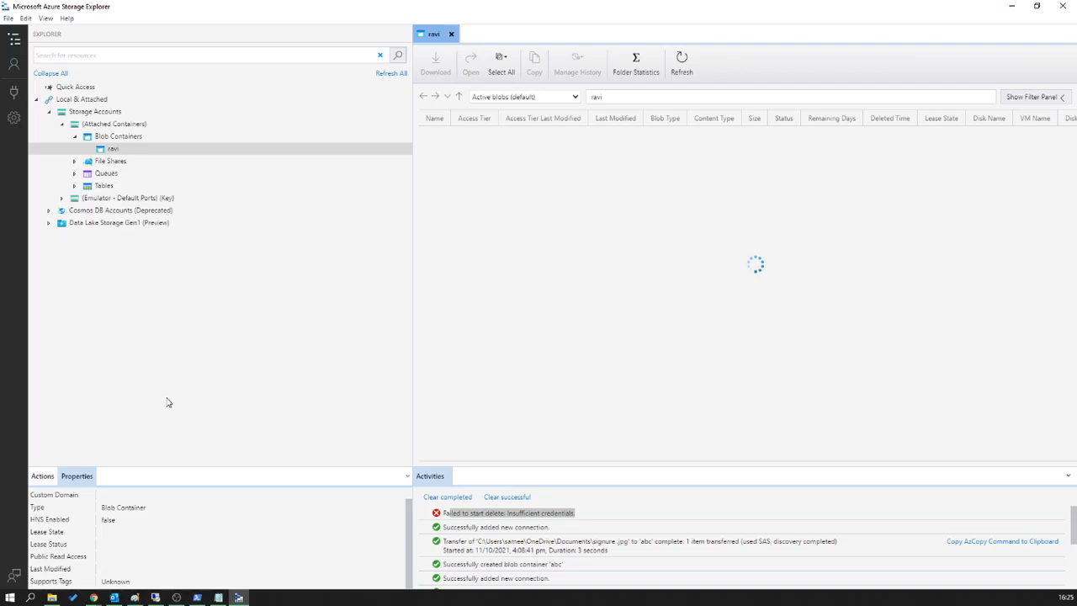
pyautogui.click(42, 476)
pyautogui.scroll(-1, 118, 534)
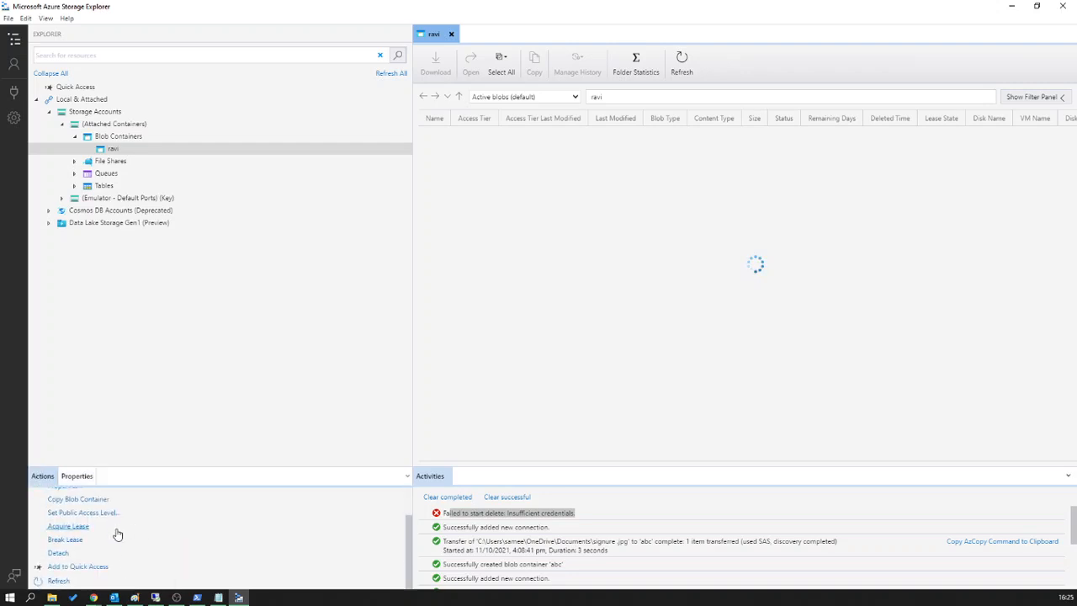
pyautogui.click(116, 530)
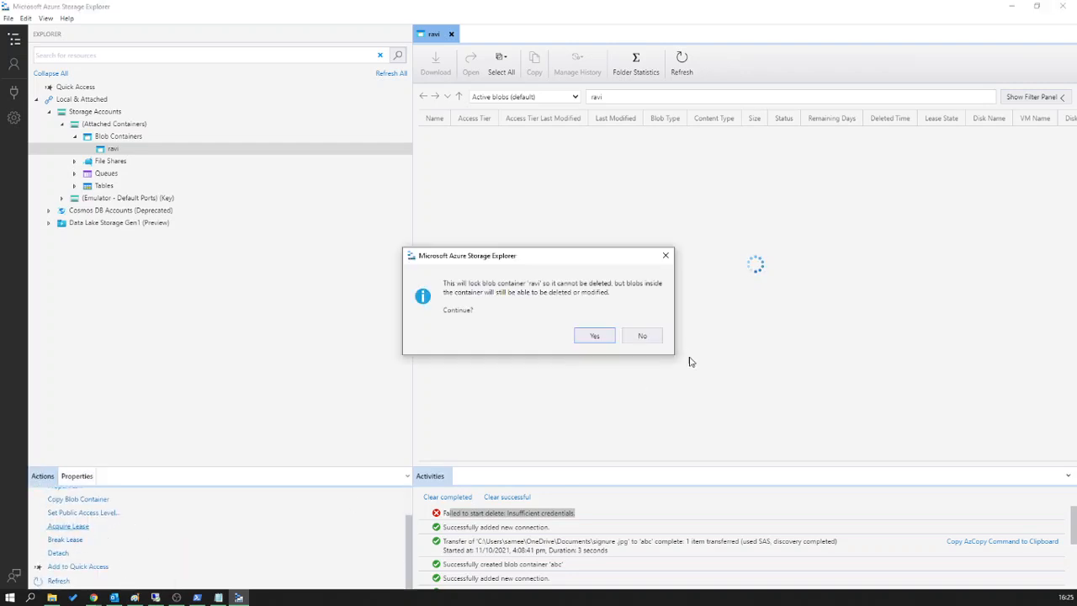
pyautogui.click(644, 337)
pyautogui.click(57, 554)
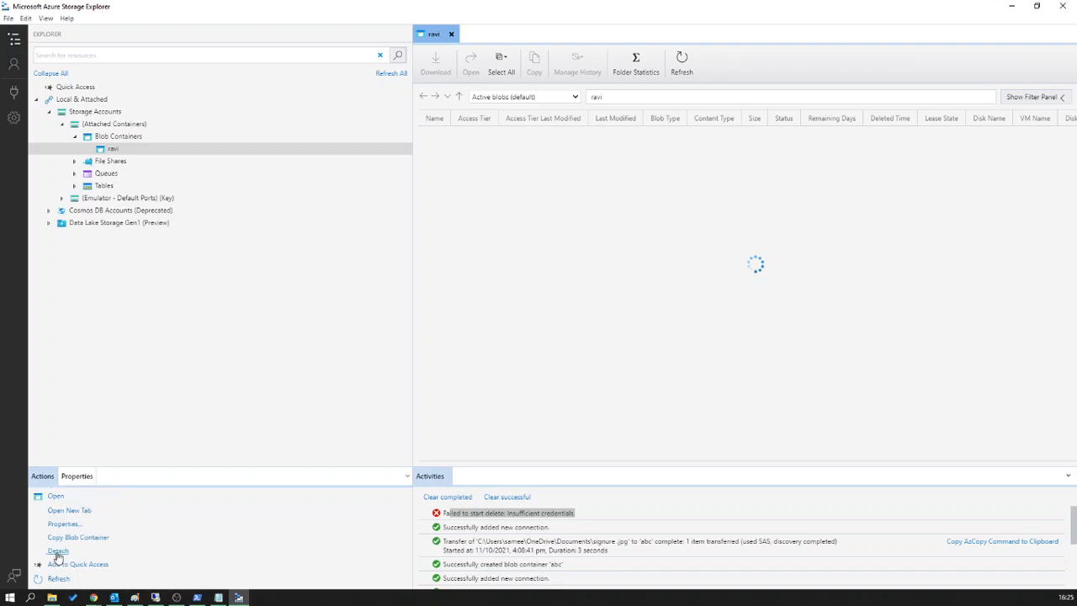
pyautogui.click(593, 336)
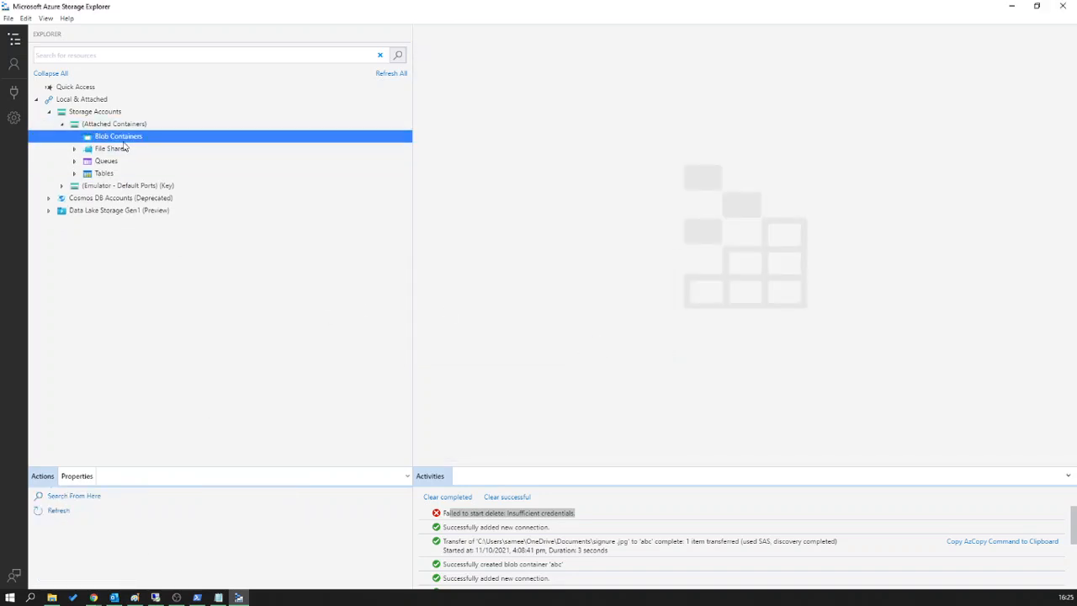
# Step: Connect to Azure Storage as a storage account using Shared access signature URL (SAS)
pyautogui.rightClick(87, 110)
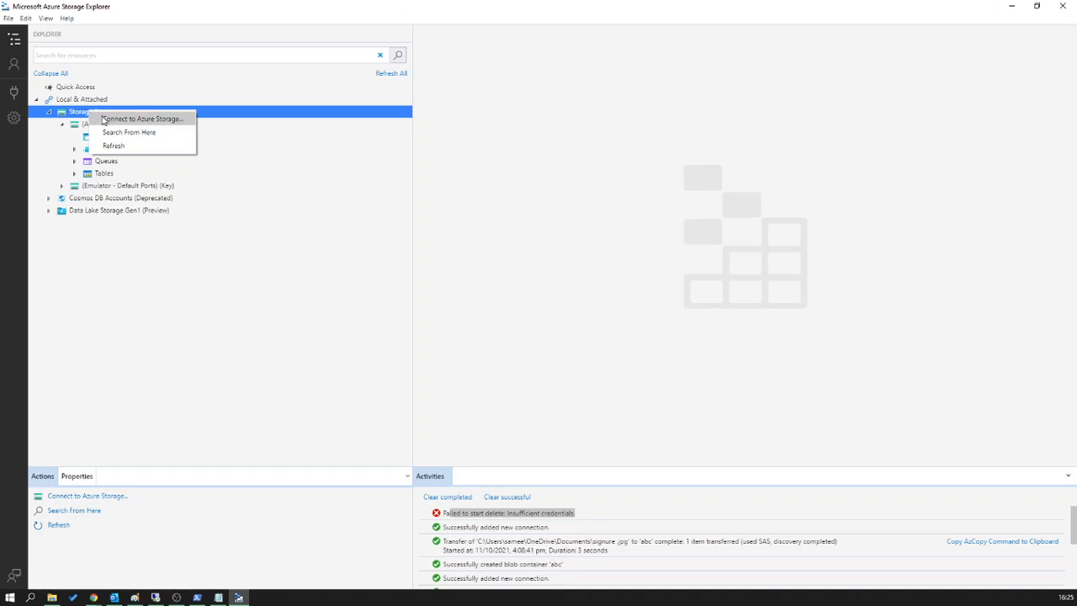
pyautogui.click(104, 119)
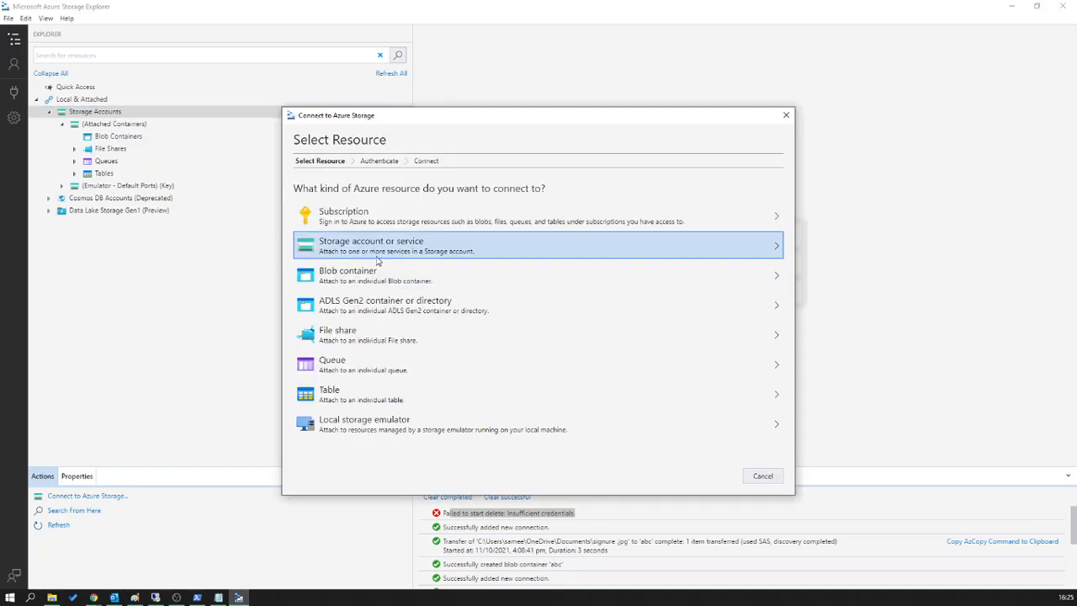
pyautogui.click(362, 252)
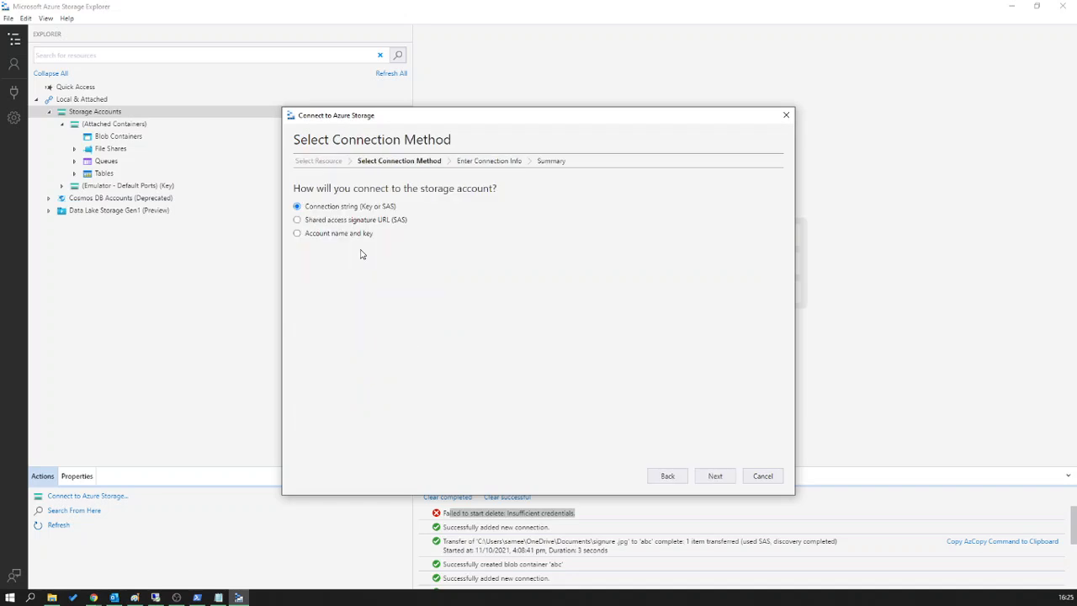
pyautogui.click(348, 221)
# Step: Copy the classesdemo Blob service SAS URL from the Azure portal, then return to Storage Explorer
pyautogui.moveTo(94, 593)
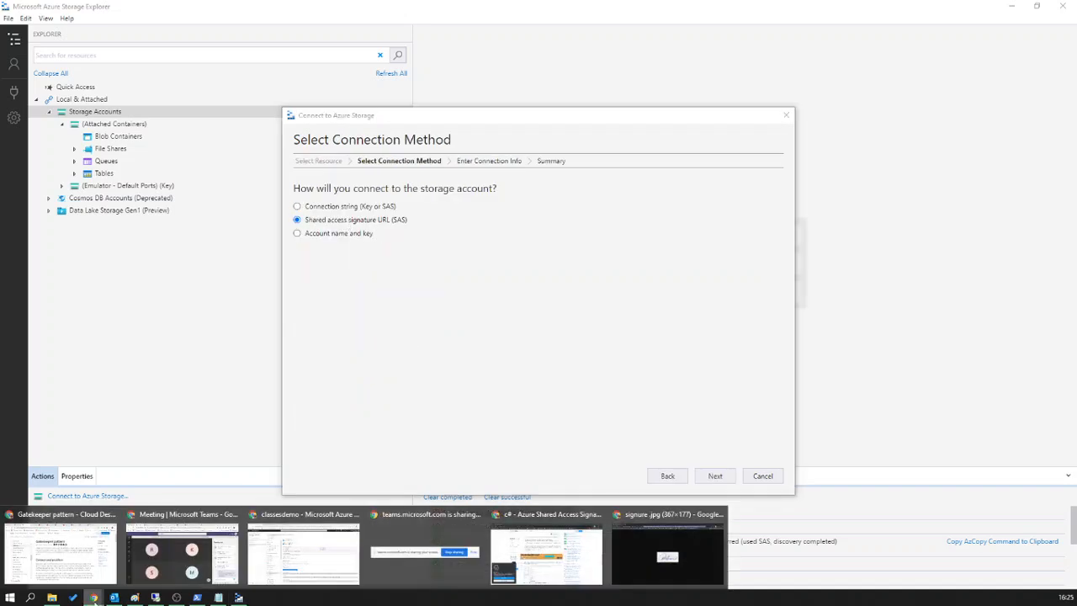
pyautogui.click(305, 549)
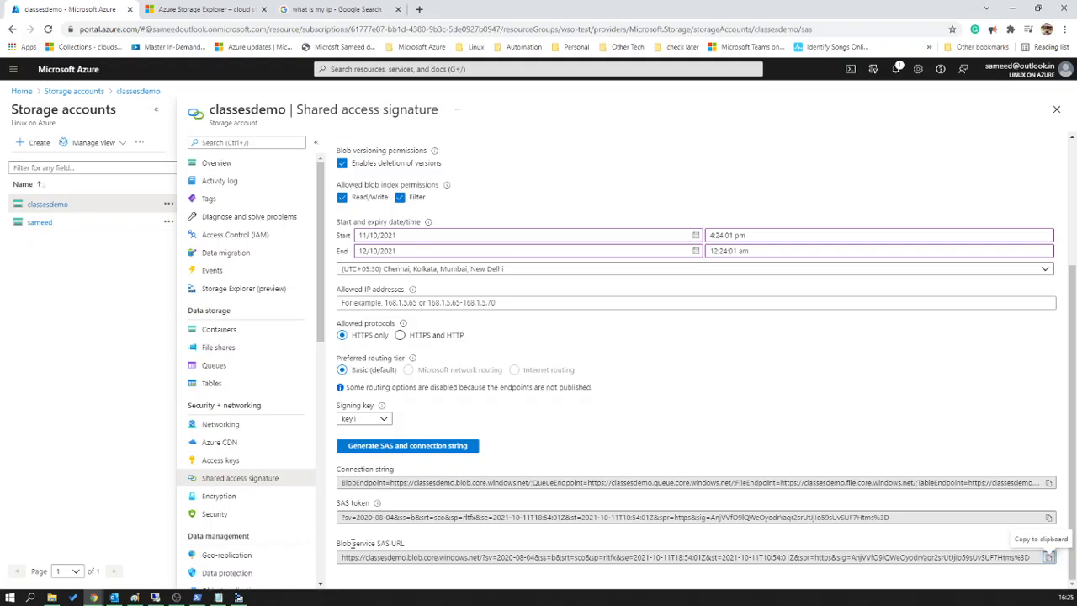
pyautogui.click(1010, 8)
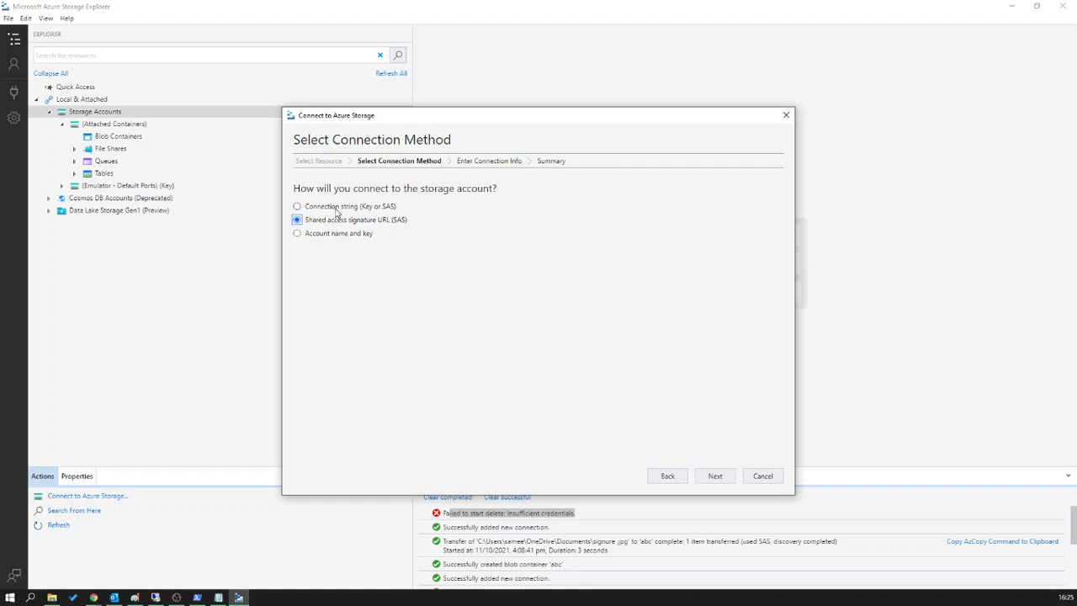
# Step: Paste the copied SAS URL as the Service URL and connect classesdemo (SAS)
pyautogui.click(731, 477)
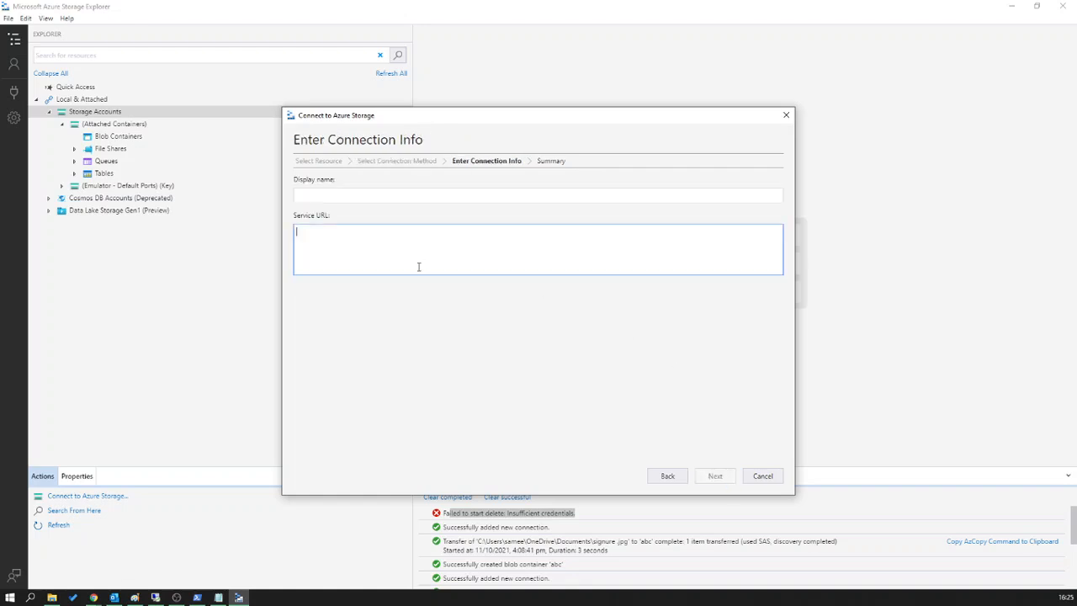
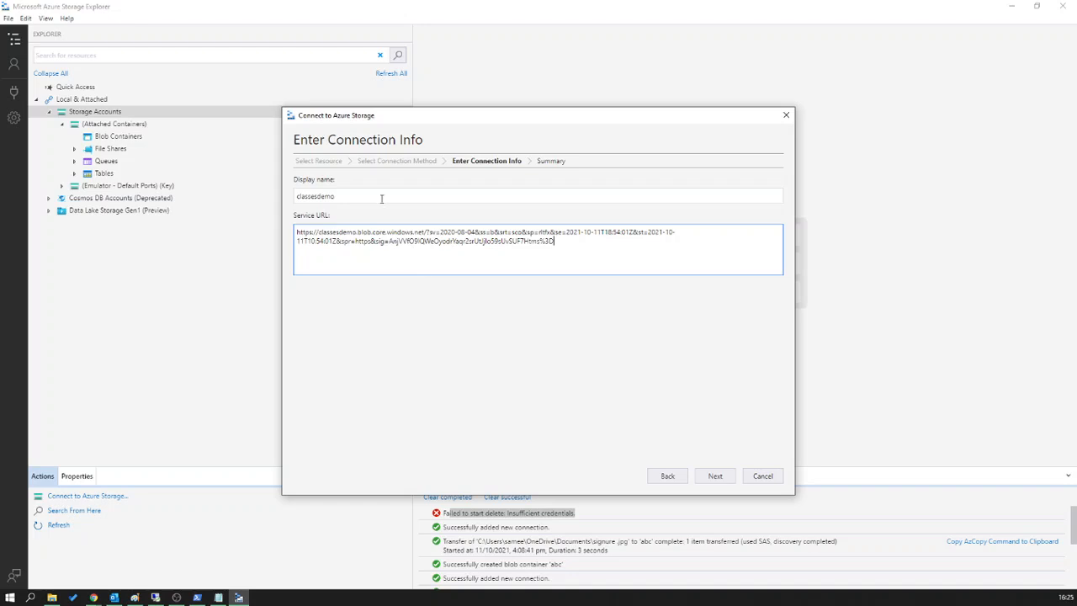
pyautogui.click(714, 475)
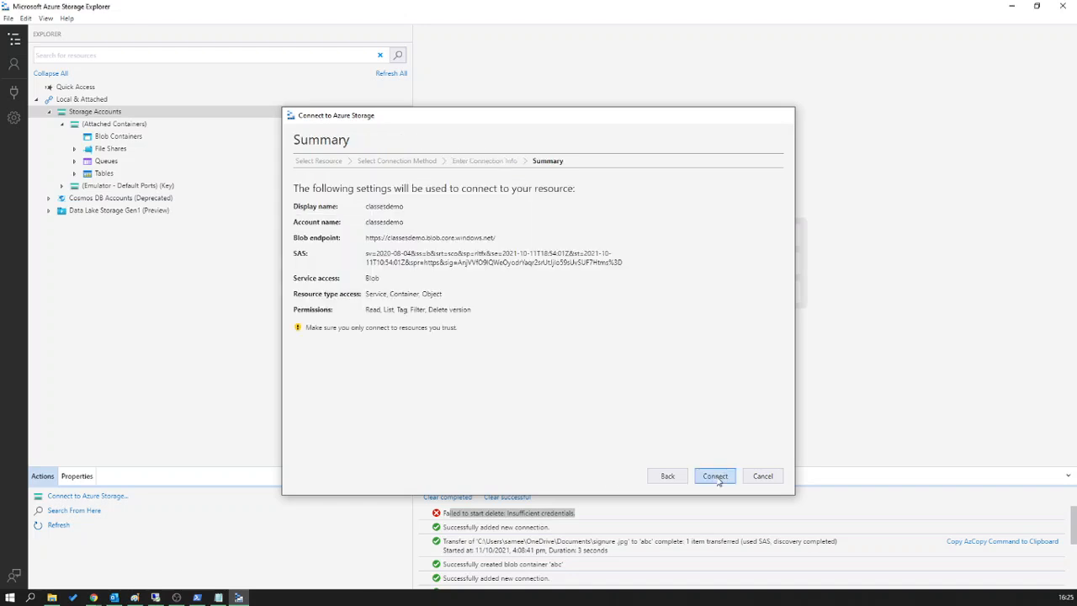
pyautogui.click(714, 475)
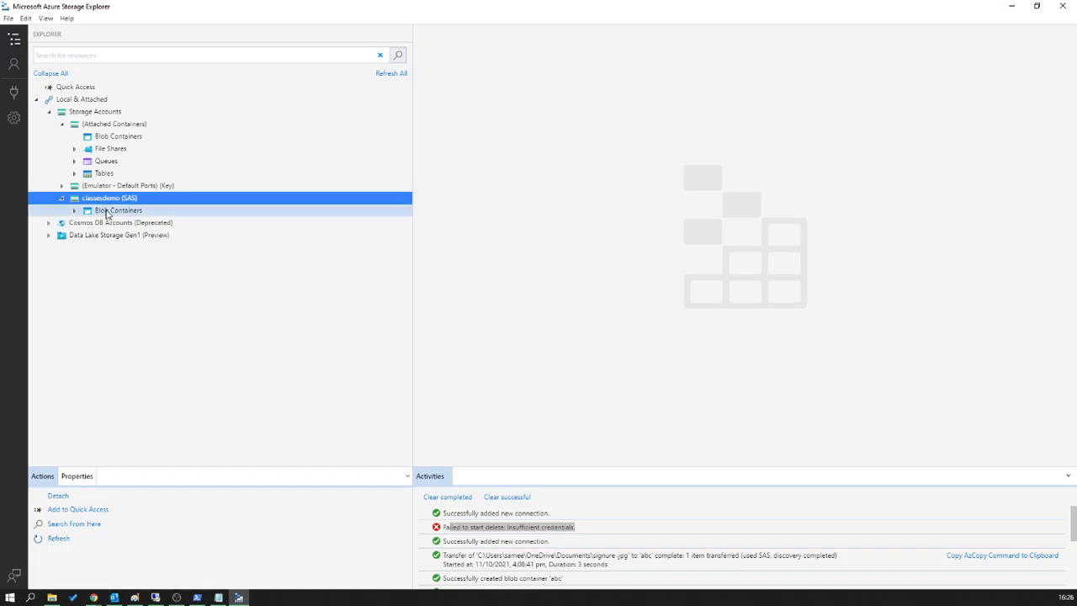
# Step: Open abc under classesdemo (SAS) and delete signure.jpg; Activities shows an insufficient-credentials failure
pyautogui.doubleClick(106, 212)
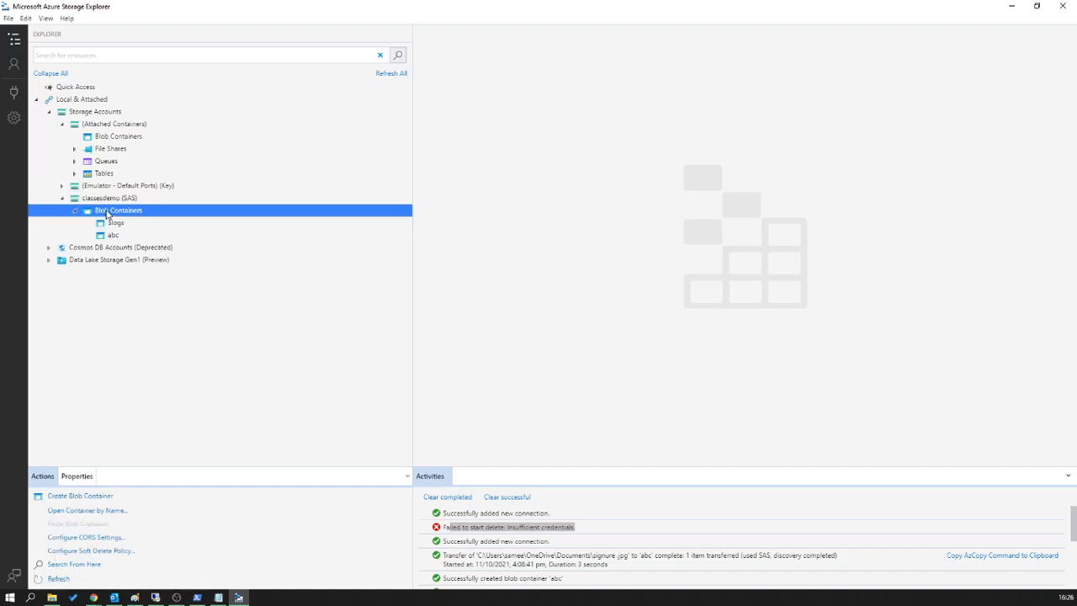
pyautogui.click(113, 236)
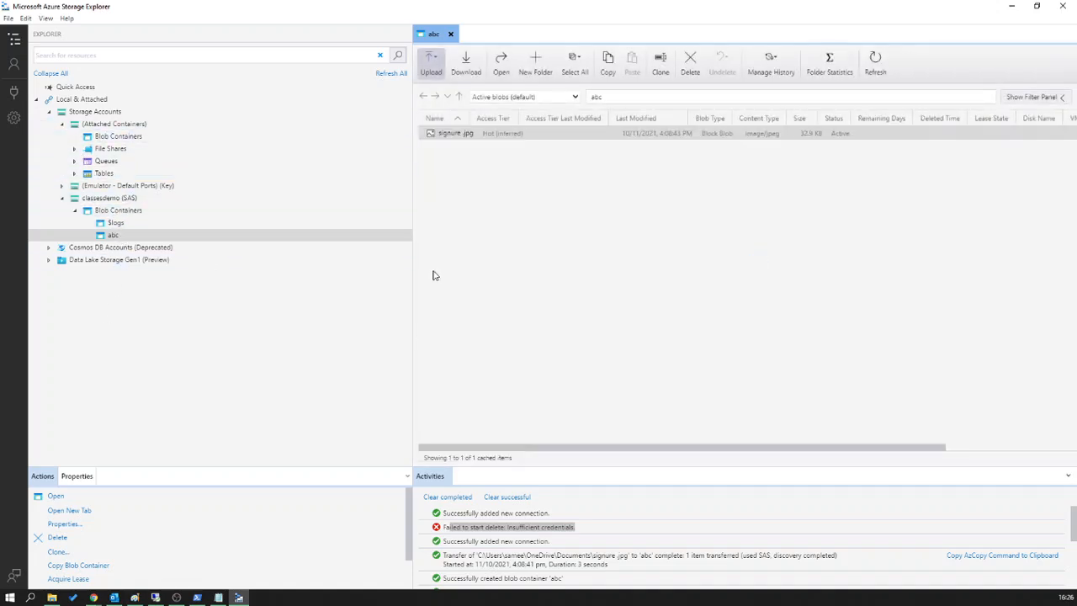
pyautogui.click(460, 135)
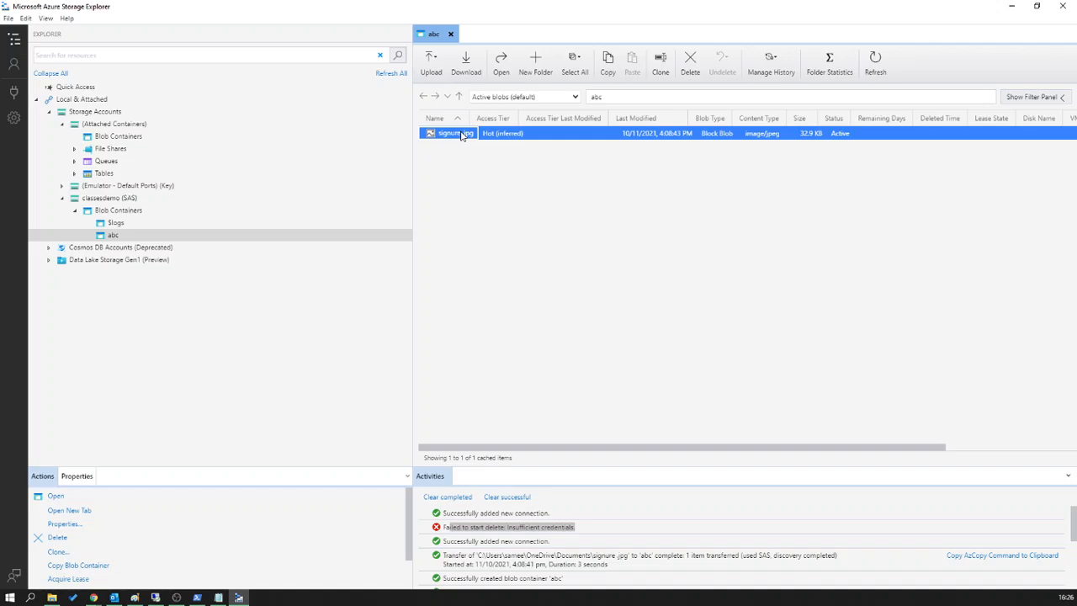
pyautogui.press('Delete')
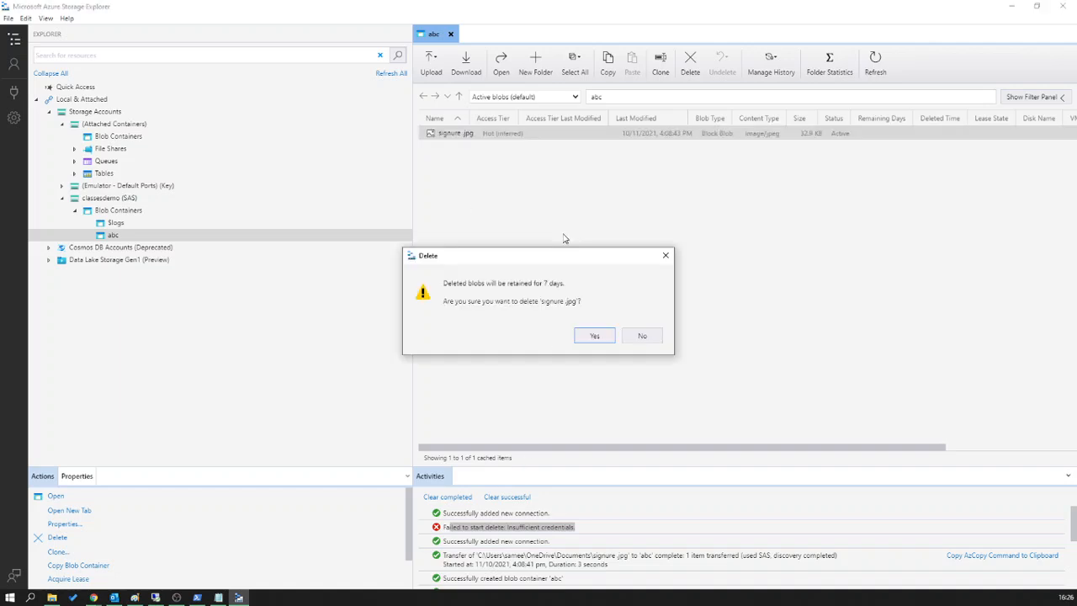
pyautogui.click(584, 342)
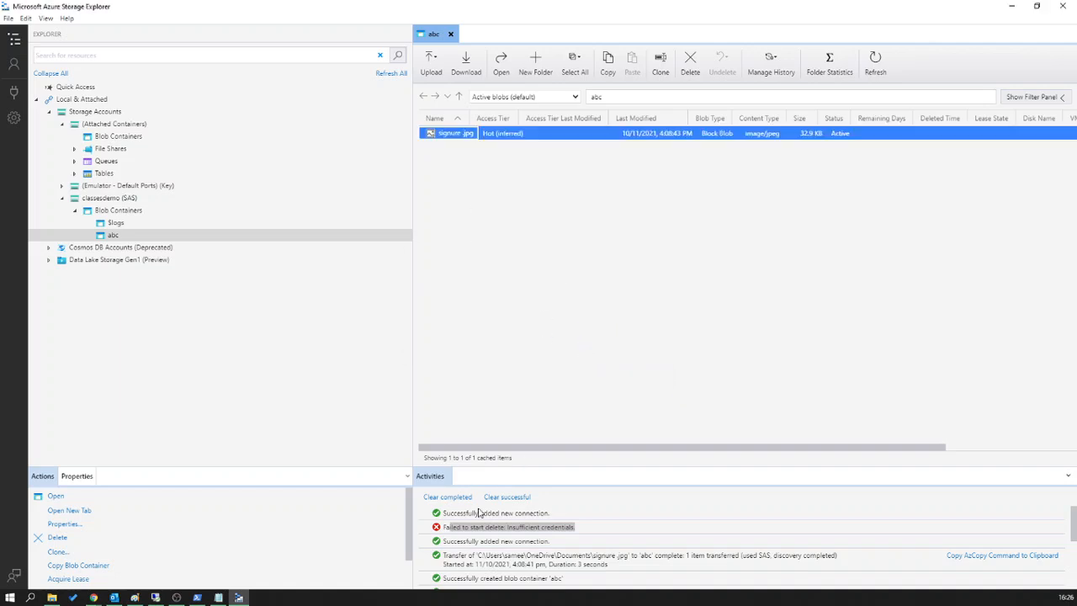
pyautogui.moveTo(447, 512); pyautogui.dragTo(578, 512)
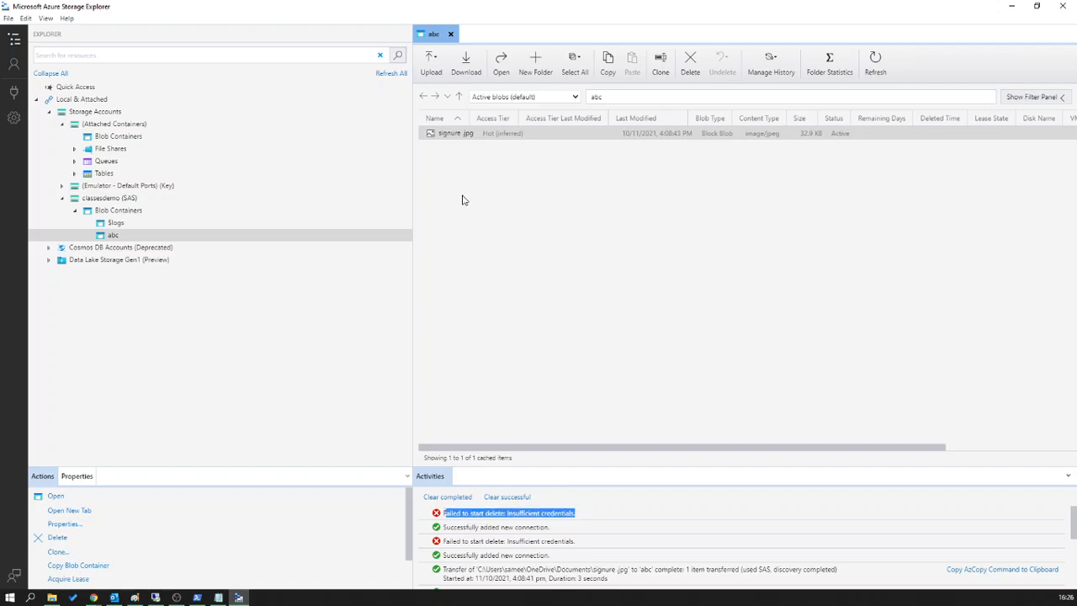
# Step: Upload orchid letter head.pdf into abc via Upload Files; the transfer fails for insufficient credentials
pyautogui.click(437, 56)
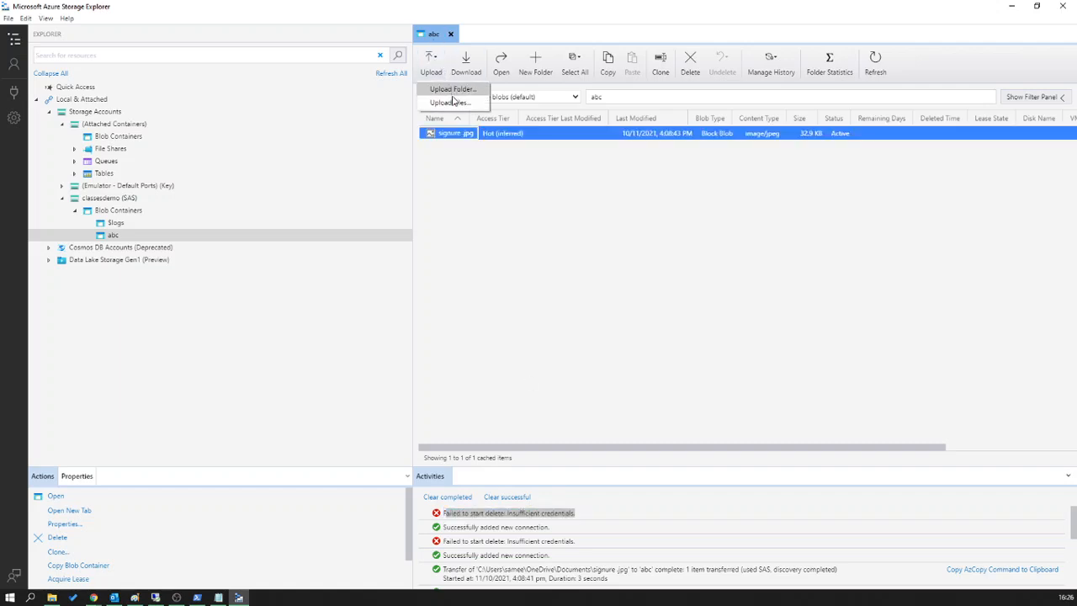
pyautogui.click(451, 102)
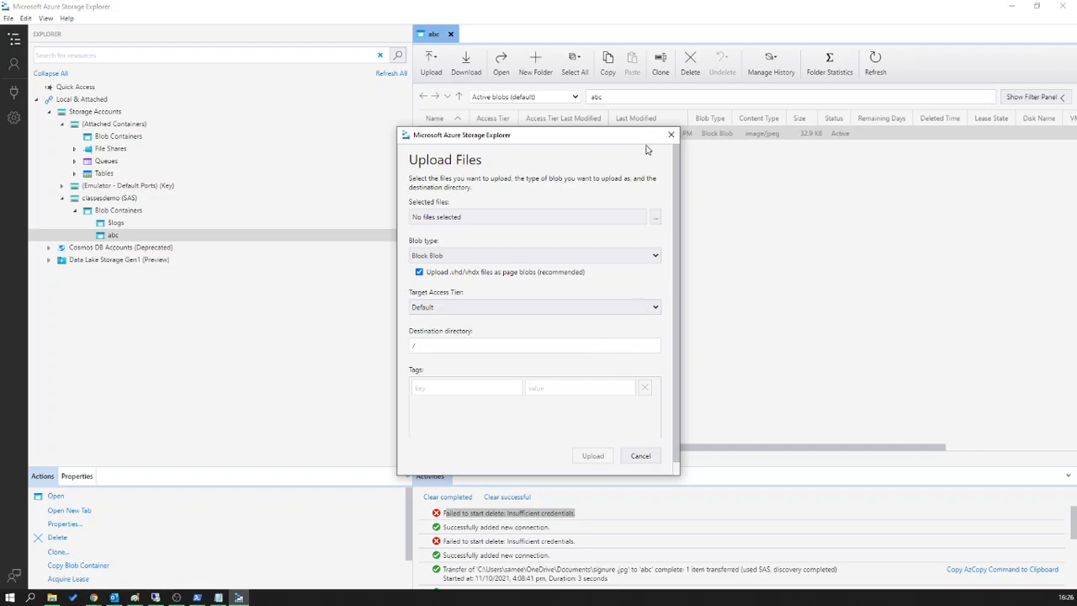
pyautogui.click(655, 218)
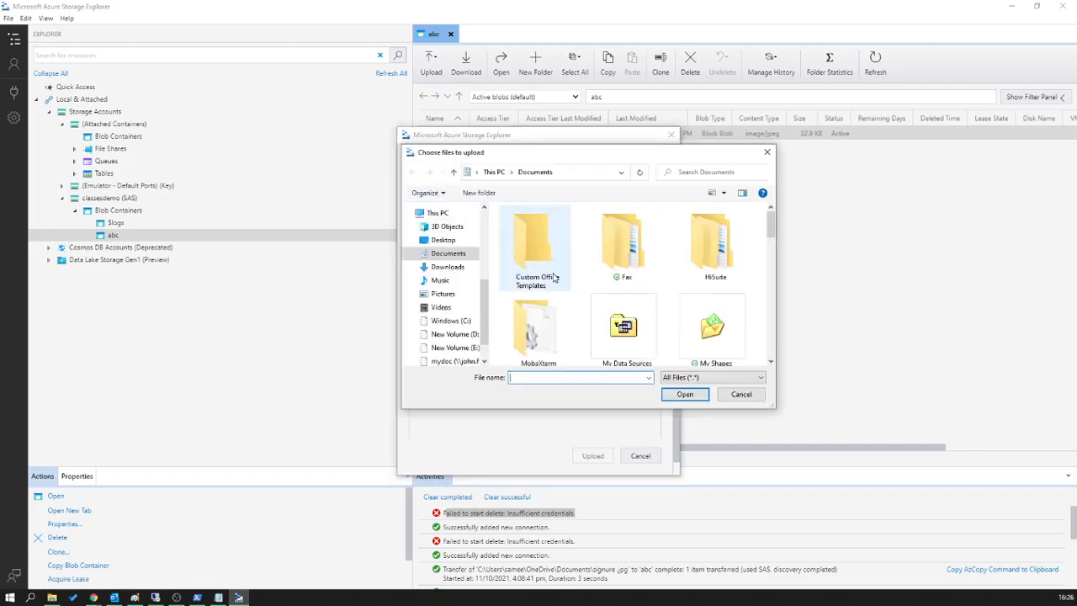
pyautogui.scroll(-10, 556, 282)
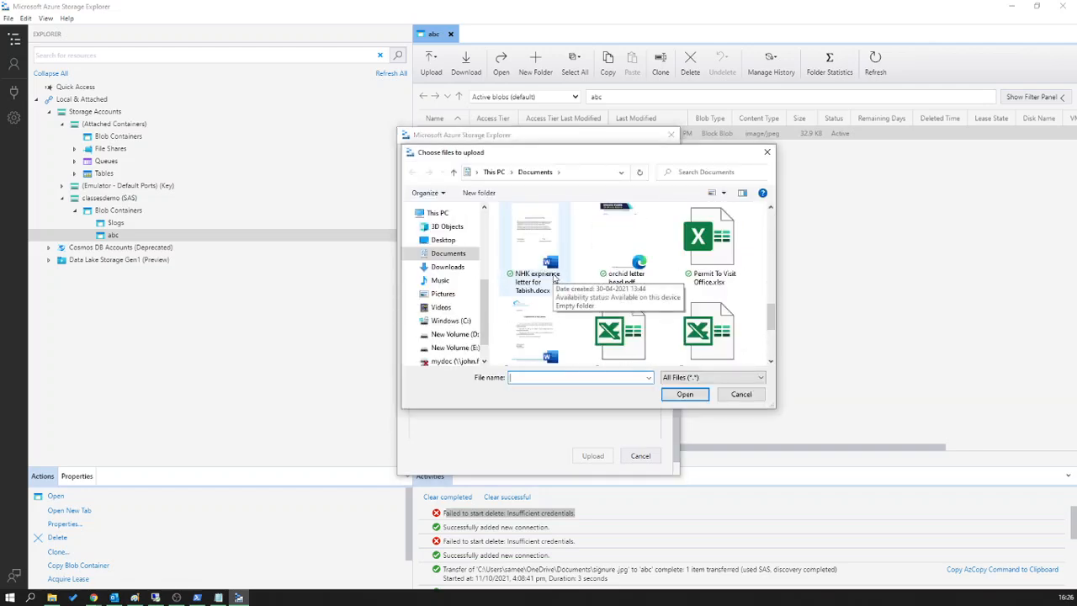
pyautogui.doubleClick(620, 248)
pyautogui.click(605, 455)
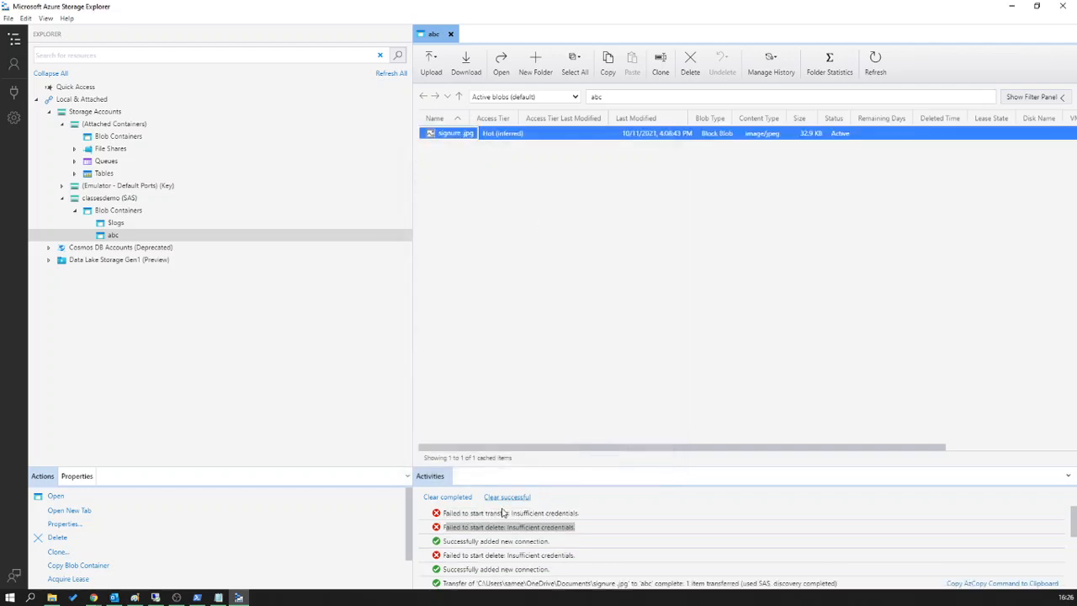
pyautogui.moveTo(497, 512); pyautogui.dragTo(597, 516)
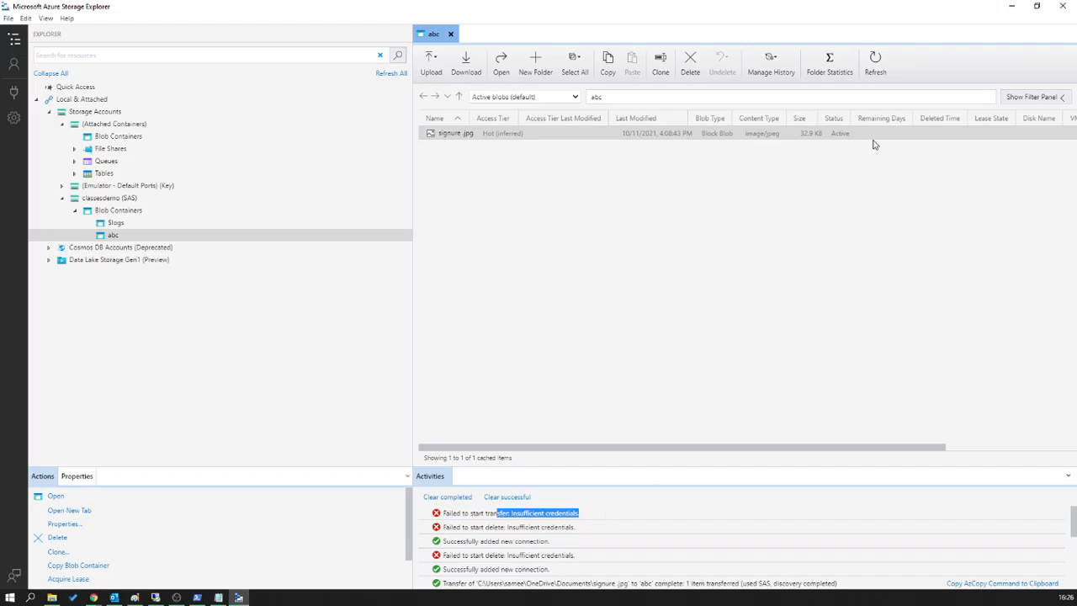
# Step: Minimize Storage Explorer and return to the Azure portal window showing classesdemo's shared access signature page
pyautogui.click(1012, 6)
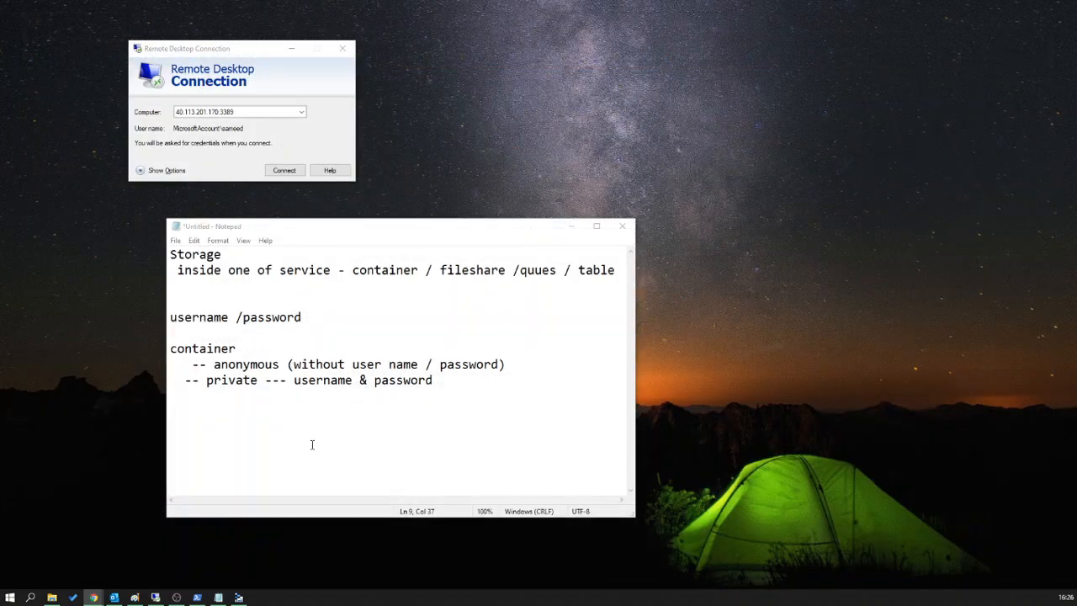
pyautogui.moveTo(93, 597)
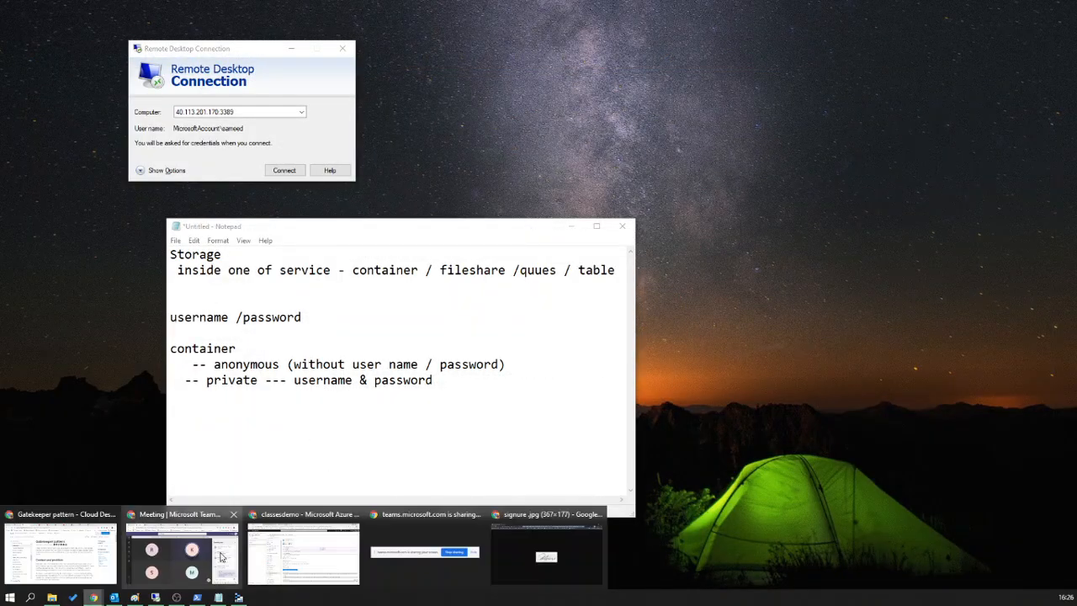
pyautogui.click(262, 566)
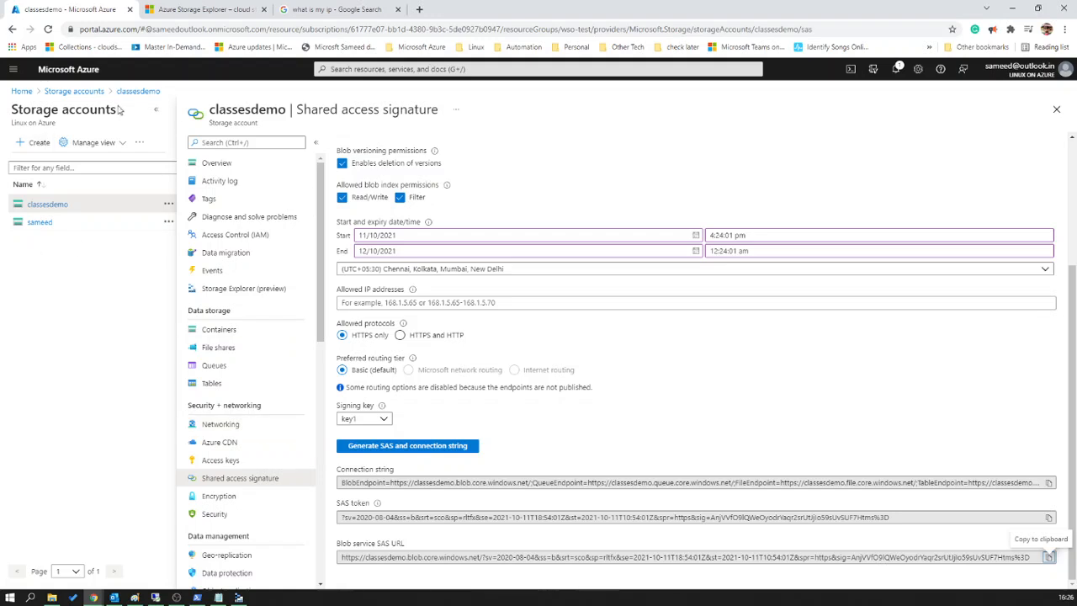
# Step: Check that signure.jpg (32.87 KiB) is in classesdemo's abc container, then close back to Storage accounts
pyautogui.click(83, 91)
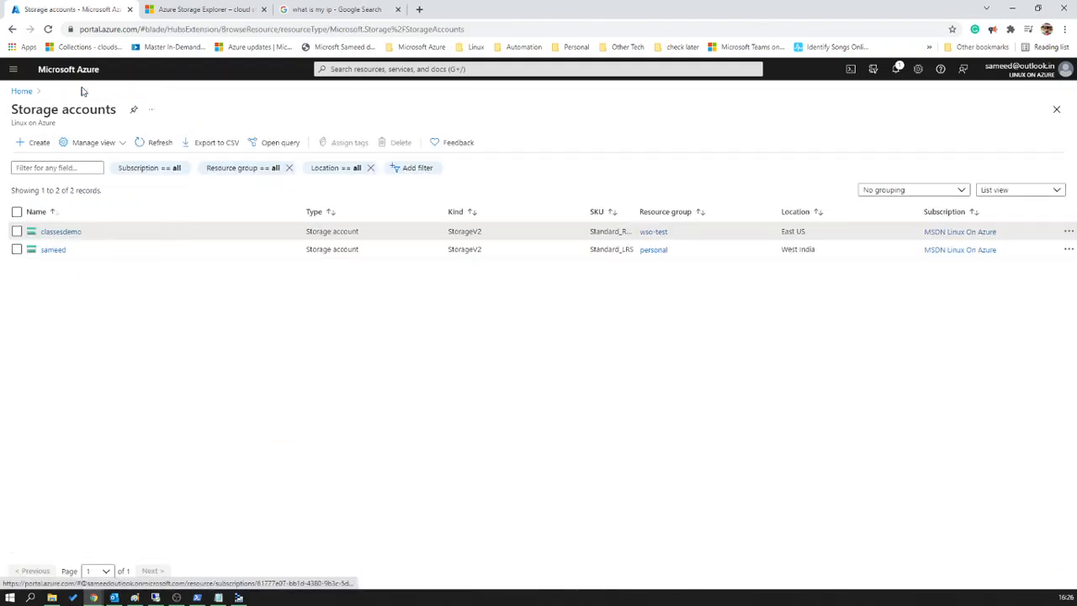
pyautogui.click(56, 232)
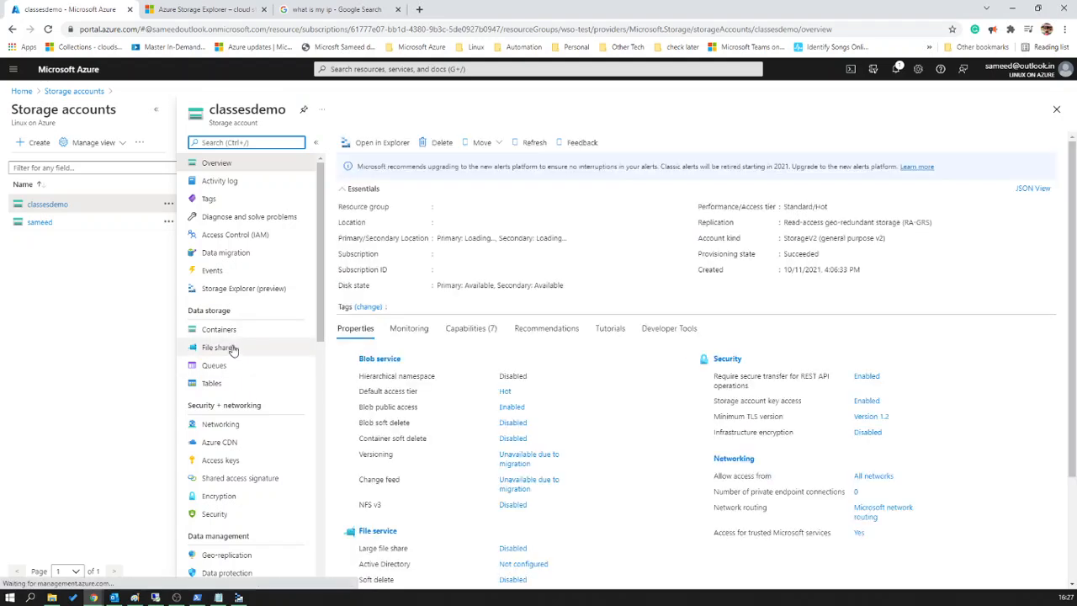
pyautogui.click(220, 331)
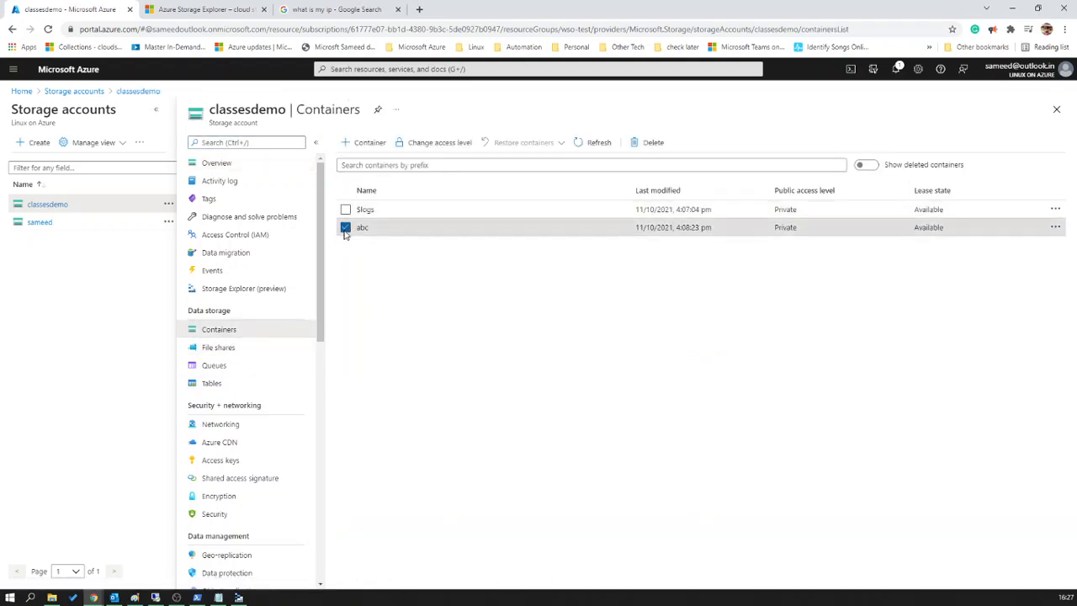
pyautogui.click(369, 228)
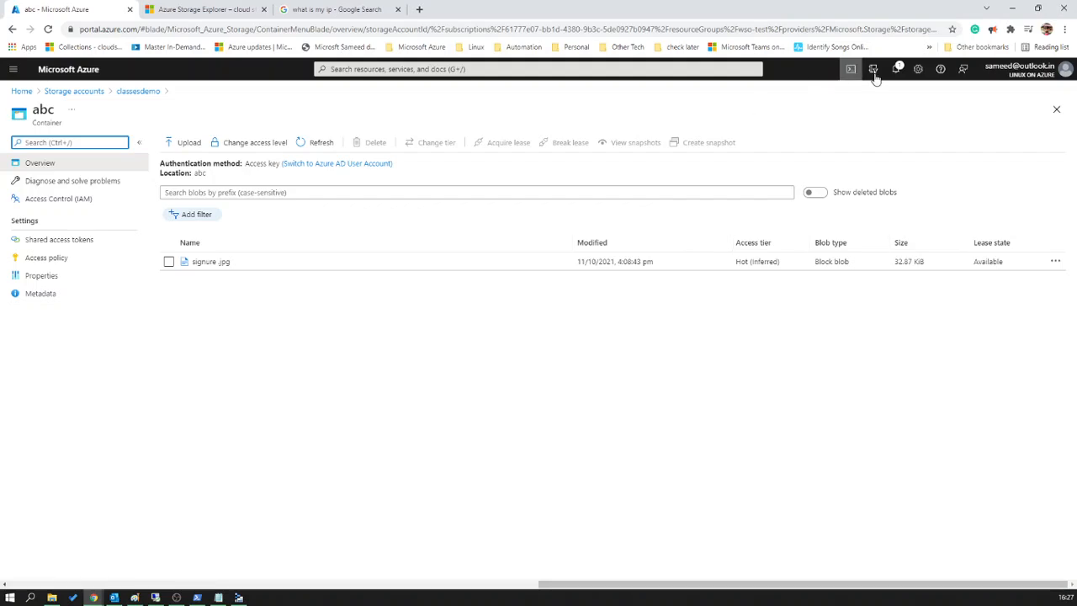
pyautogui.click(1062, 112)
pyautogui.click(1059, 111)
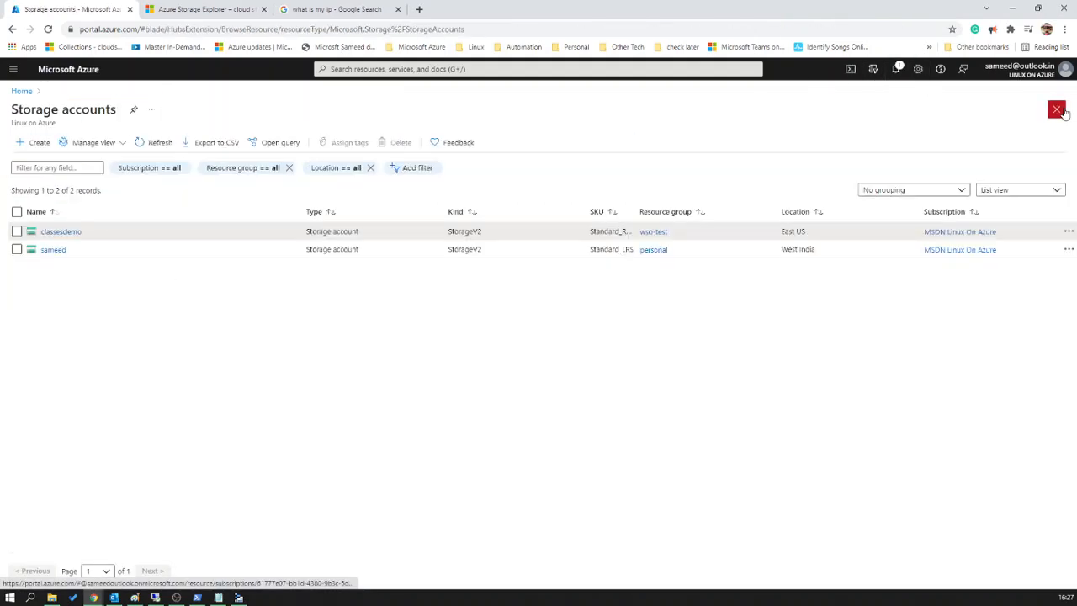
# Step: In the Notepad notes, indent the private container line and open a blank line beneath it
pyautogui.click(1013, 8)
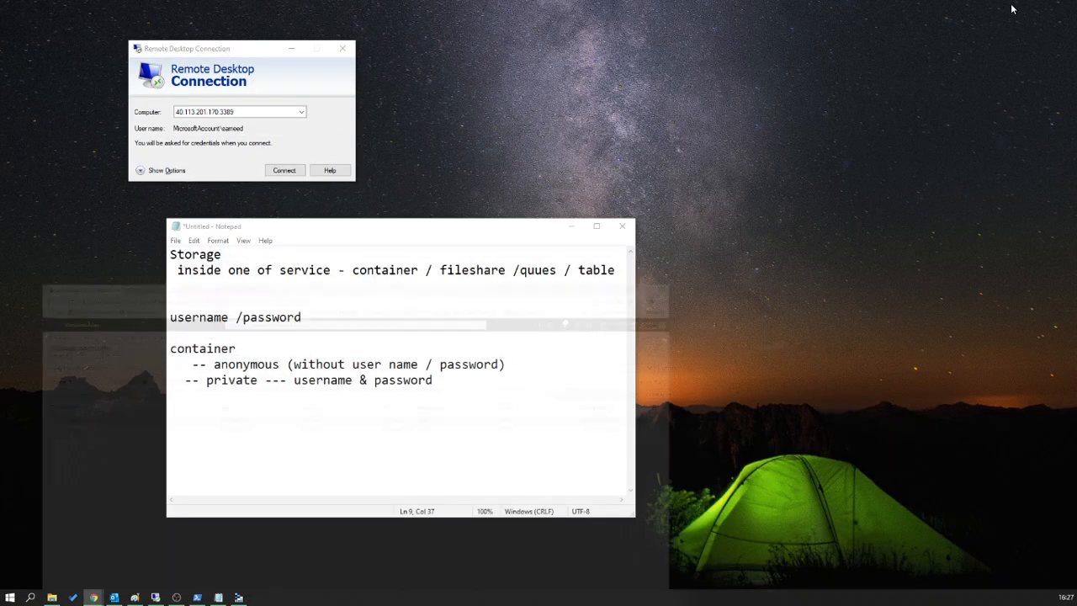
pyautogui.click(218, 598)
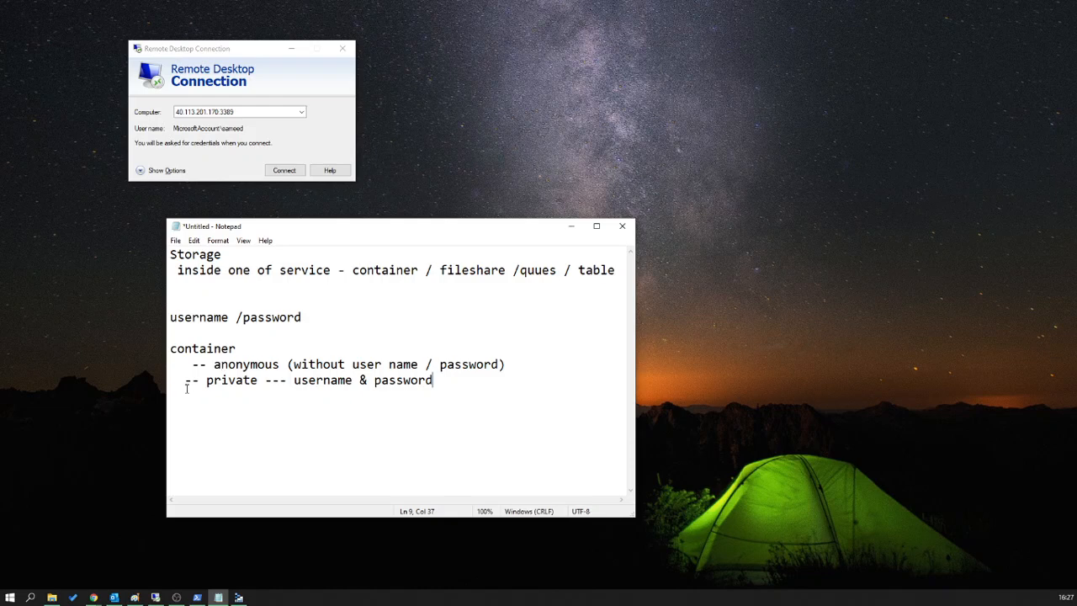
pyautogui.click(186, 380)
pyautogui.press('End')
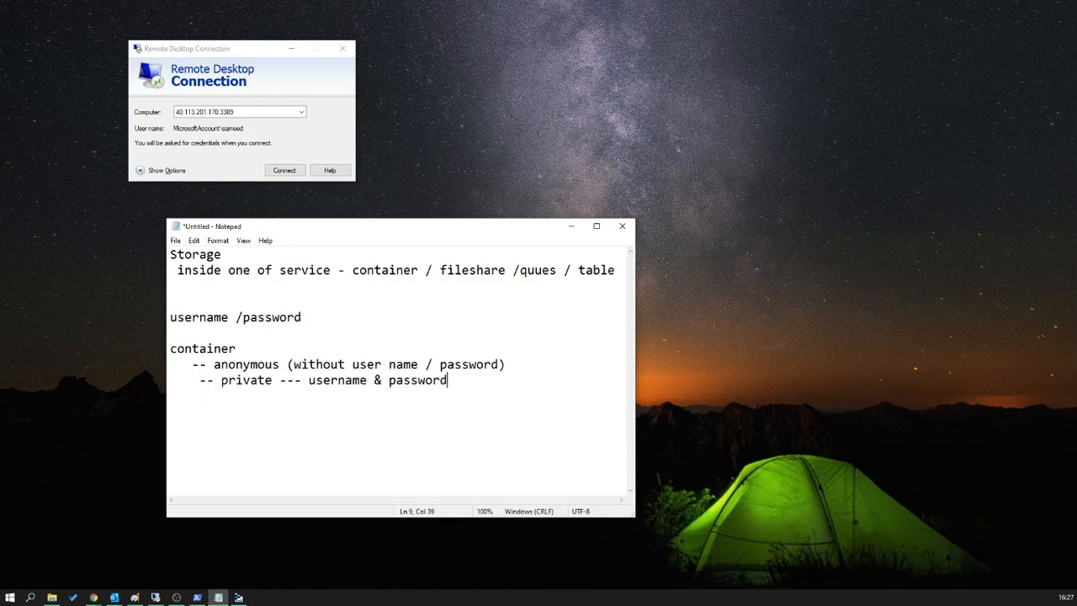
pyautogui.press('Return')
pyautogui.press('Return')
pyautogui.press('BackSpace')
pyautogui.press('BackSpace')
pyautogui.press('BackSpace')
pyautogui.press('BackSpace')
pyautogui.press('BackSpace')
pyautogui.press('BackSpace')
pyautogui.press('BackSpace')
pyautogui.press('BackSpace')
pyautogui.press('BackSpace')
pyautogui.press('BackSpace')
pyautogui.press('BackSpace')
pyautogui.press('BackSpace')
pyautogui.press('BackSpace')
pyautogui.press('BackSpace')
pyautogui.press('BackSpace')
# Step: Add the lines '---- storage name & key (owner)' and '---- shared access signure (limit assess)' under private
pyautogui.press('BackSpace')
pyautogui.press('BackSpace')
pyautogui.press('Return')
pyautogui.write('---- ')
pyautogui.write('K')
pyautogui.press('BackSpace')
pyautogui.write('naem')
pyautogui.press('BackSpace')
pyautogui.press('BackSpace')
pyautogui.press('BackSpace')
pyautogui.press('BackSpace')
pyautogui.write('storage name ')
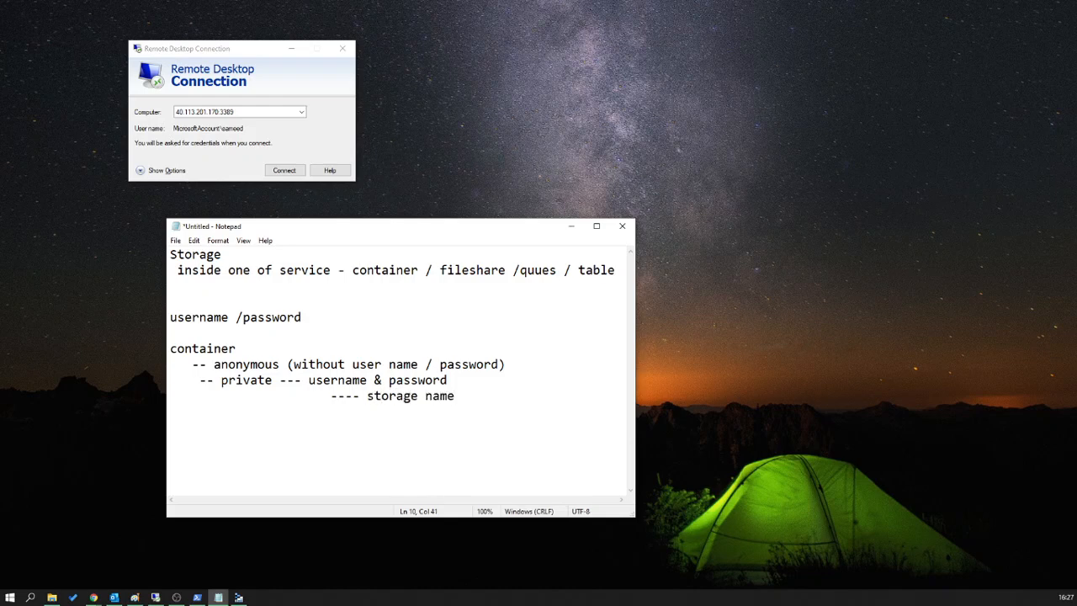
pyautogui.write('& key')
pyautogui.write(' (')
pyautogui.write('ower)')
pyautogui.write('n')
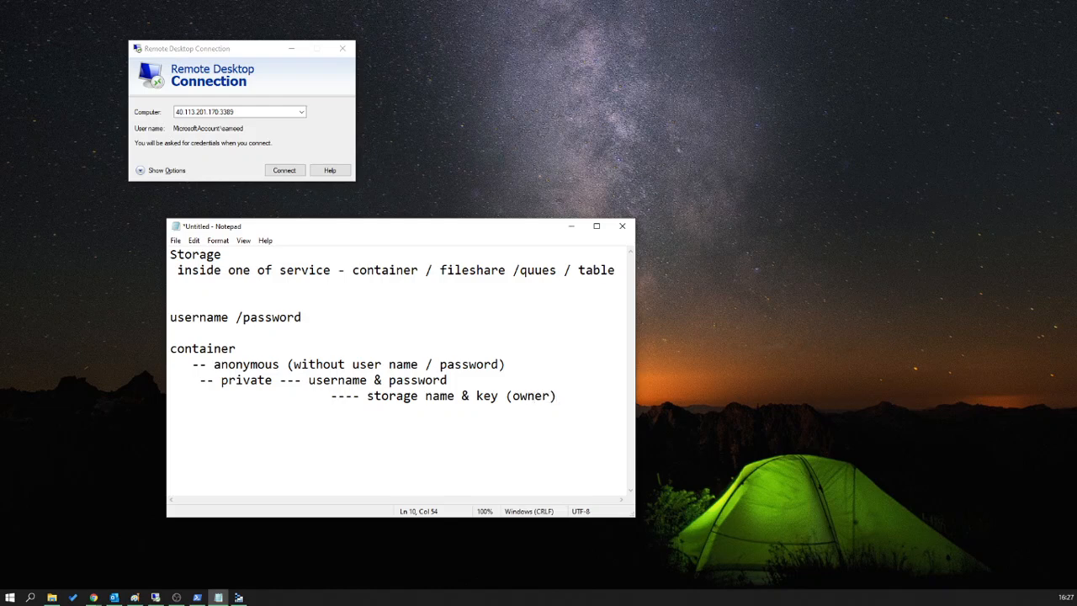
pyautogui.press('Return')
pyautogui.write('-- -- shared access signure ')
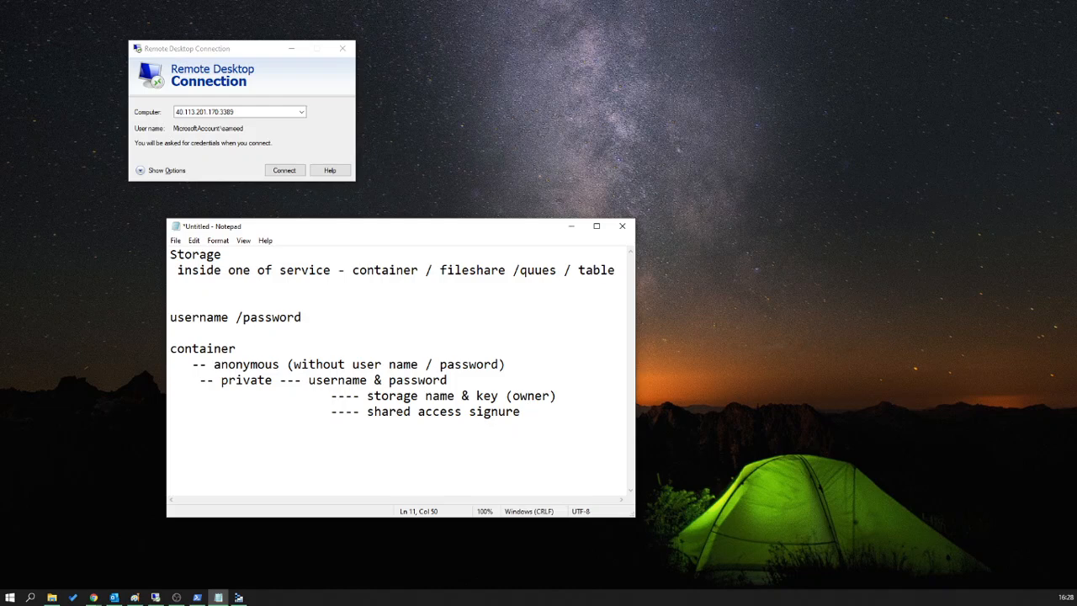
pyautogui.write('(limit assess')
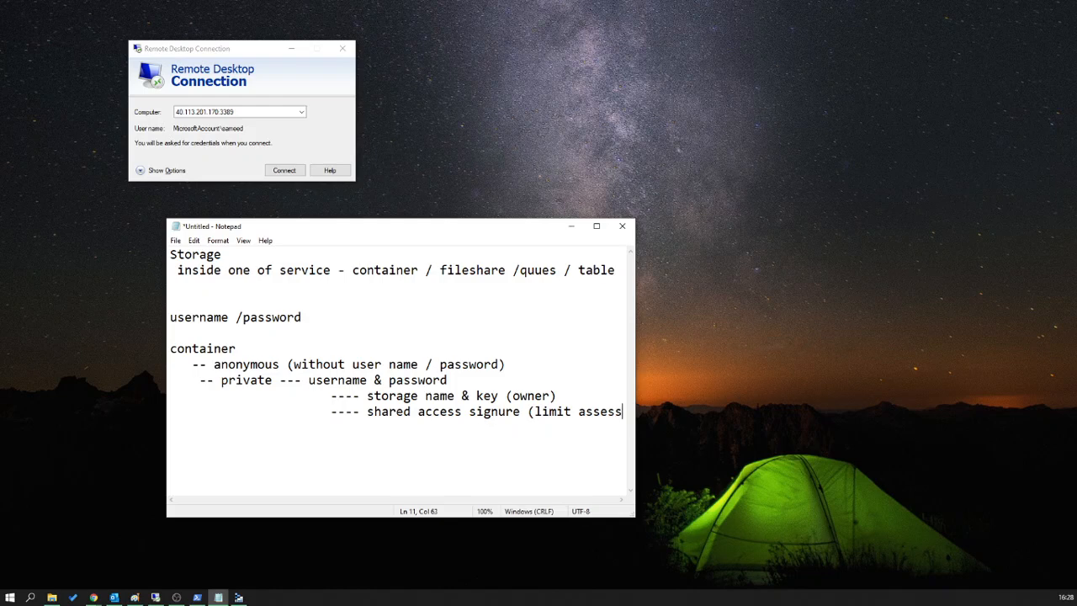
pyautogui.write('_')
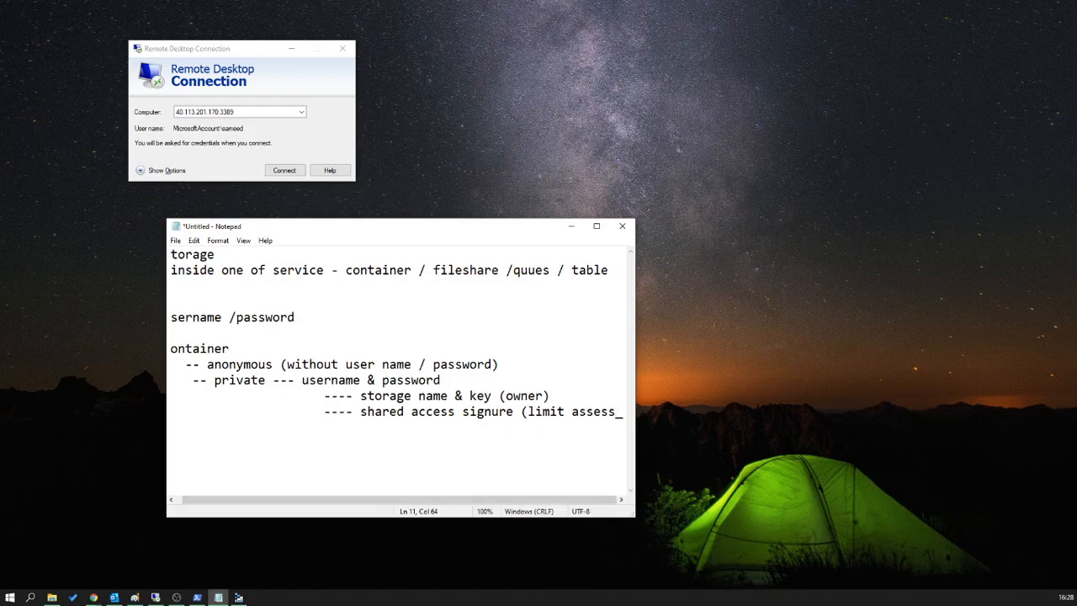
pyautogui.press('BackSpace')
pyautogui.write(')')
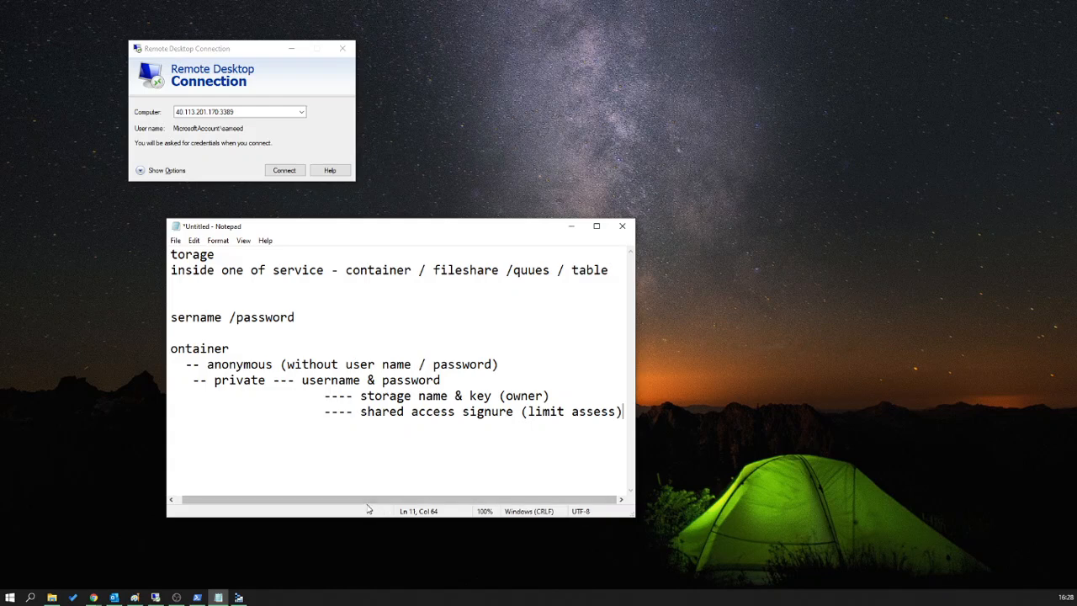
# Step: Prefix the portal line with '--' and add the notes '(owner , contributor) (read)' and '(no acess)'
pyautogui.moveTo(375, 500); pyautogui.dragTo(297, 500)
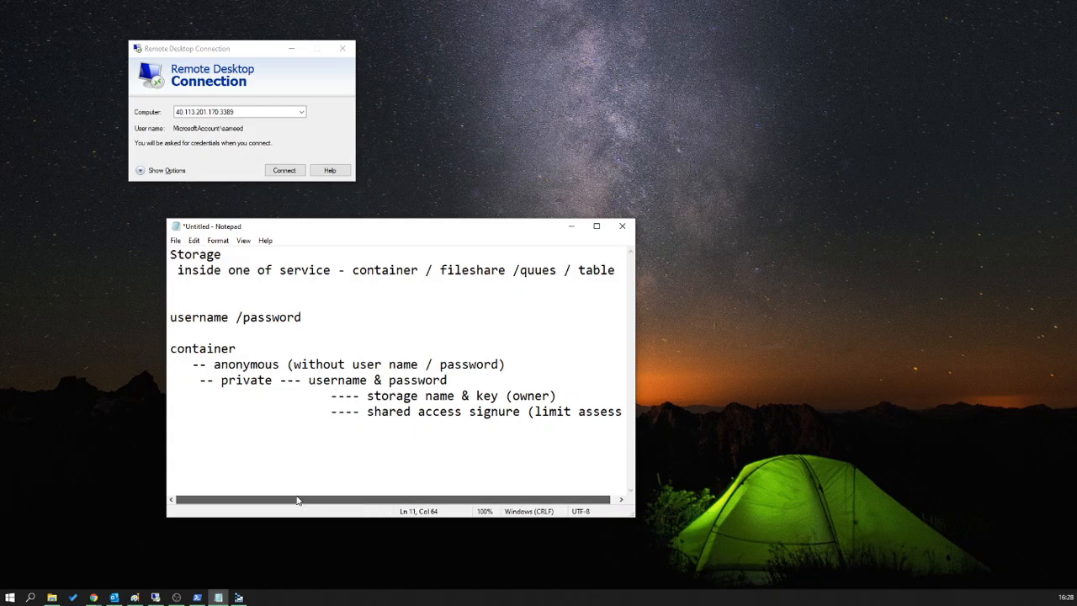
pyautogui.doubleClick(189, 254)
pyautogui.click(184, 254)
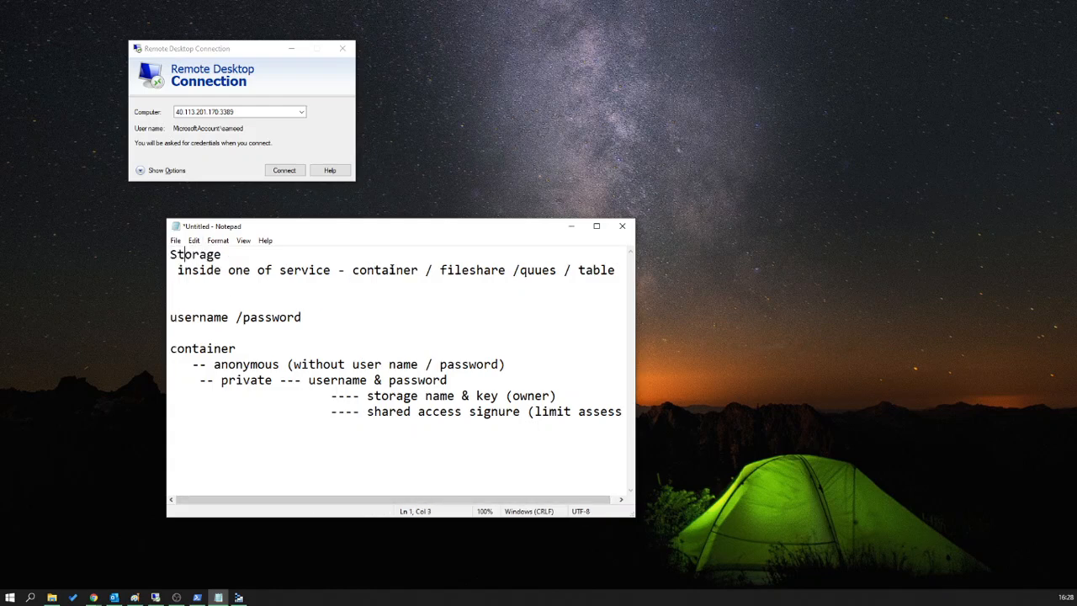
pyautogui.moveTo(351, 269); pyautogui.dragTo(652, 276)
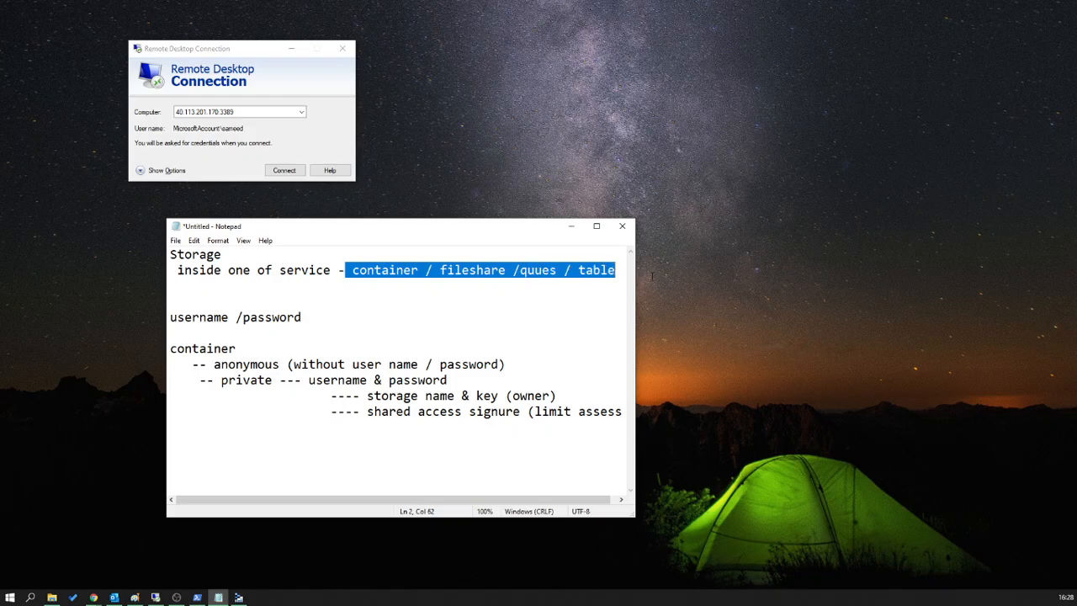
pyautogui.click(276, 336)
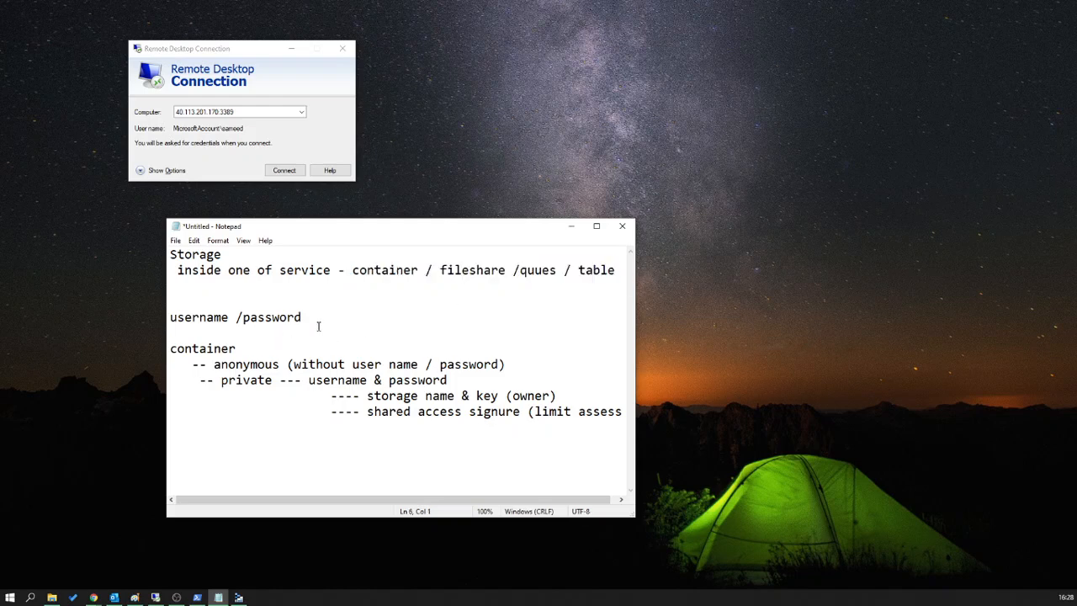
pyautogui.click(170, 317)
pyautogui.write('portal.')
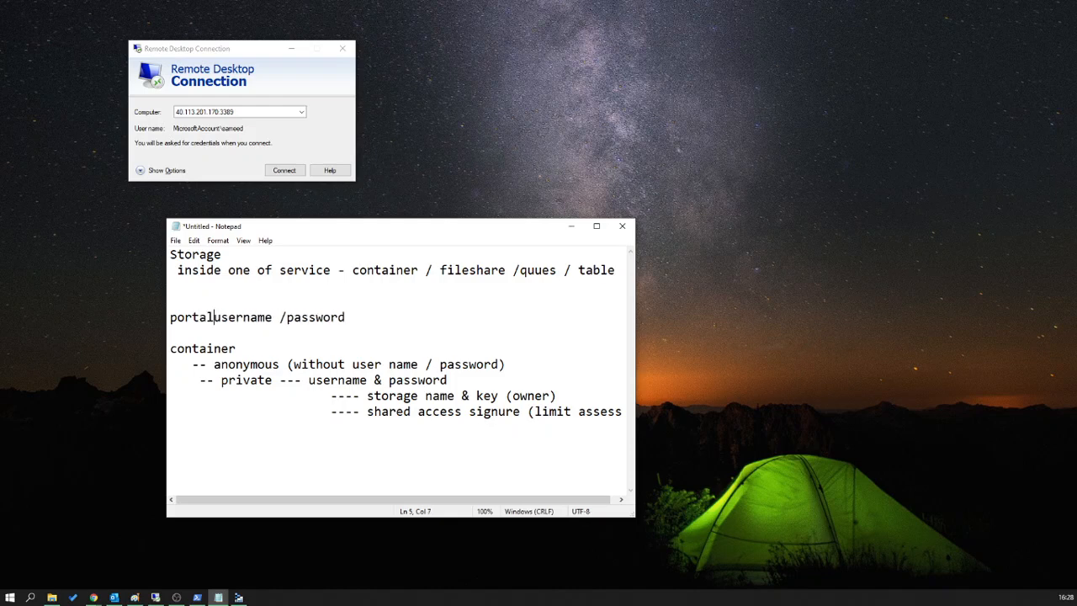
pyautogui.press('BackSpace')
pyautogui.press('BackSpace')
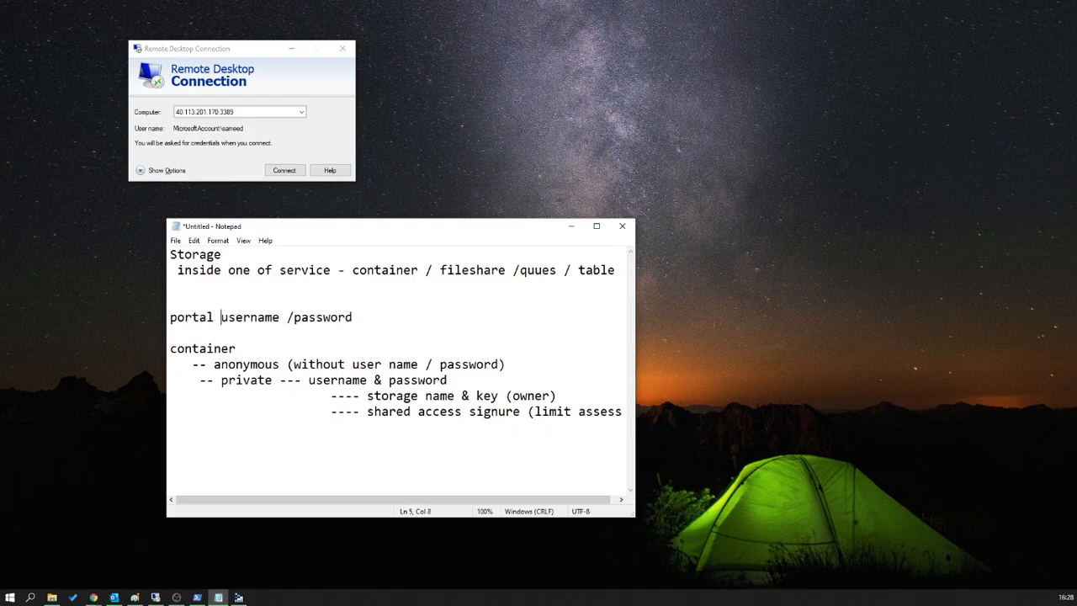
pyautogui.write('--')
pyautogui.press('End')
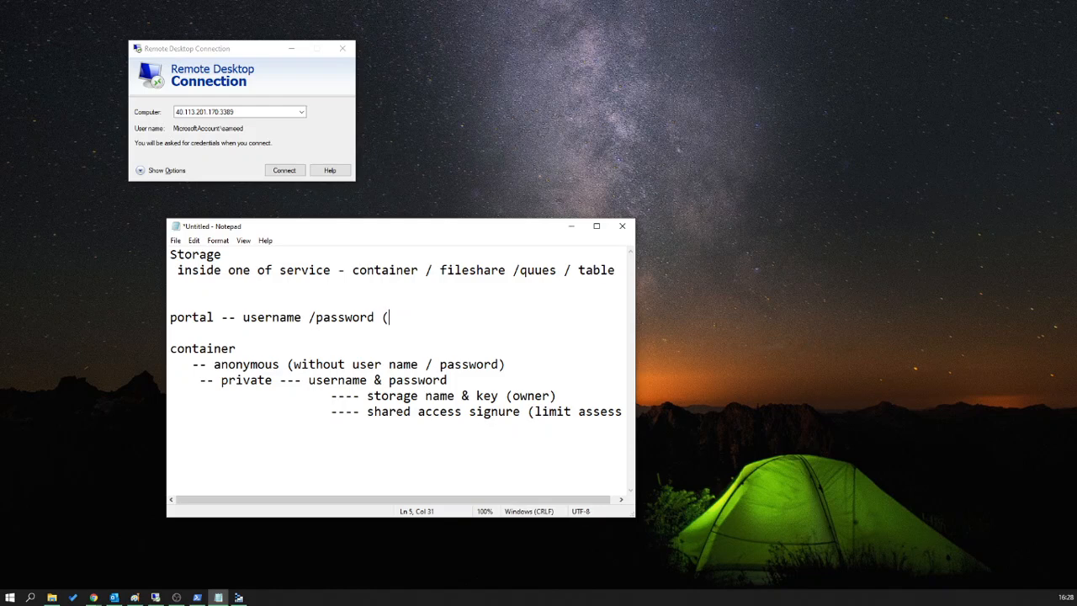
pyautogui.write('(owner , contributor)')
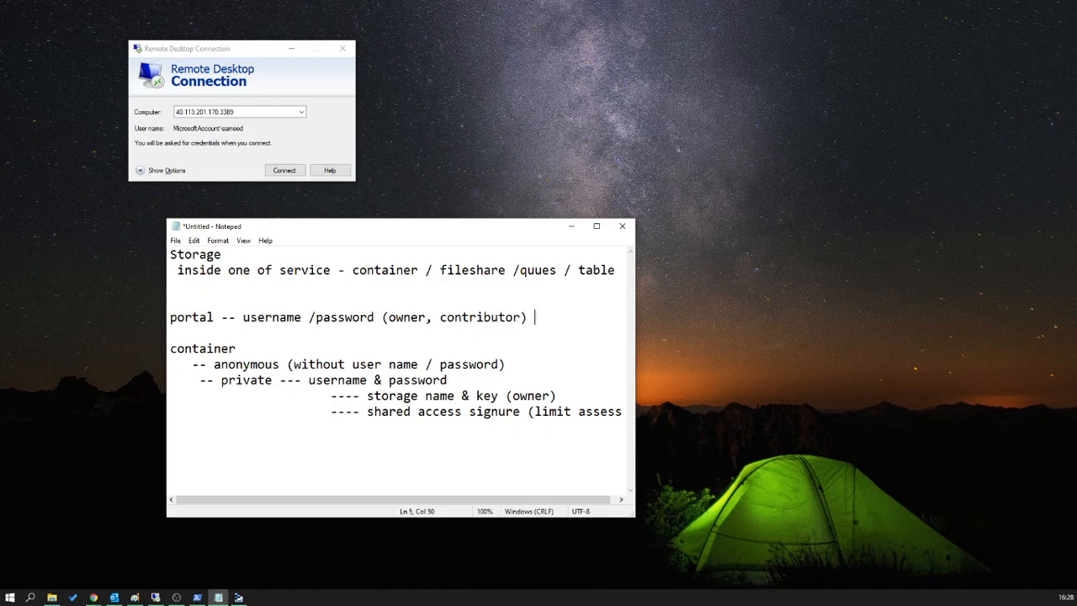
pyautogui.write(' (read)')
pyautogui.write('(no acess)')
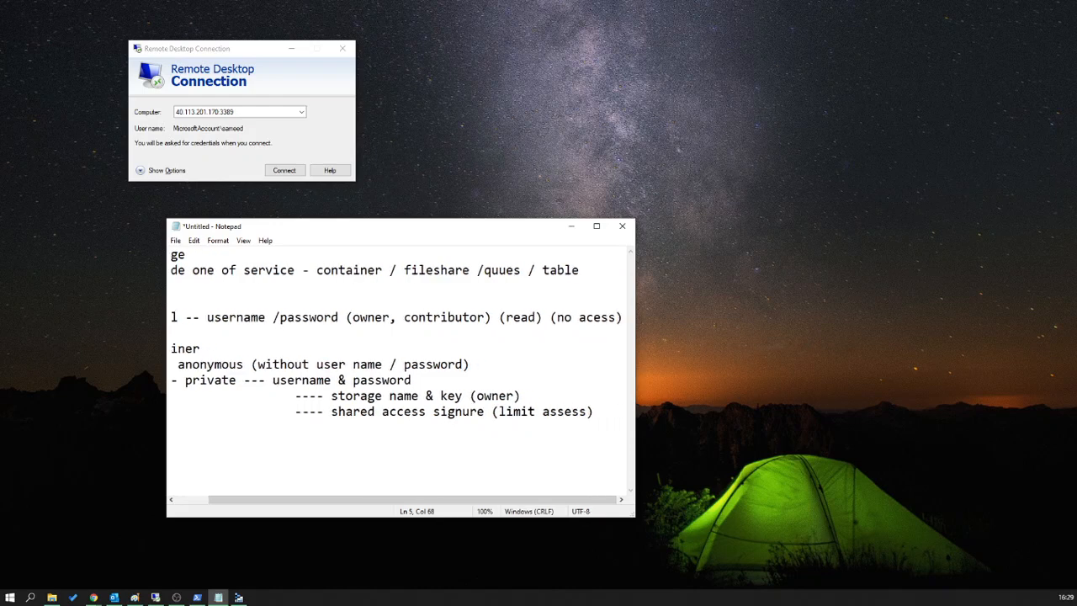
# Step: Insert a new line above the container line and type 'without' on it
pyautogui.press('Down')
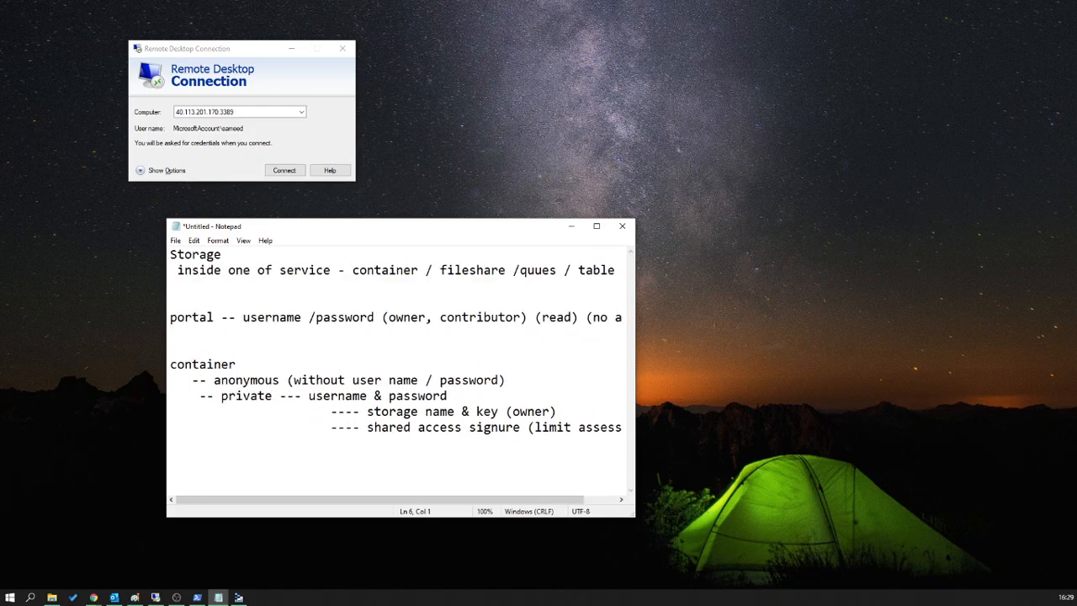
pyautogui.press('Down')
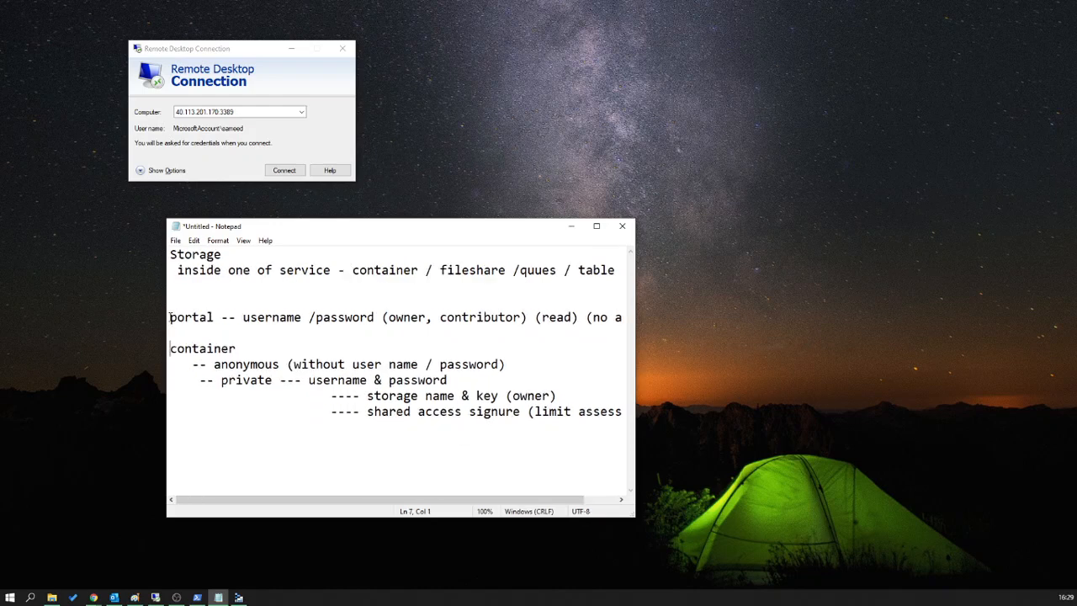
pyautogui.press('Return')
pyautogui.press('Up')
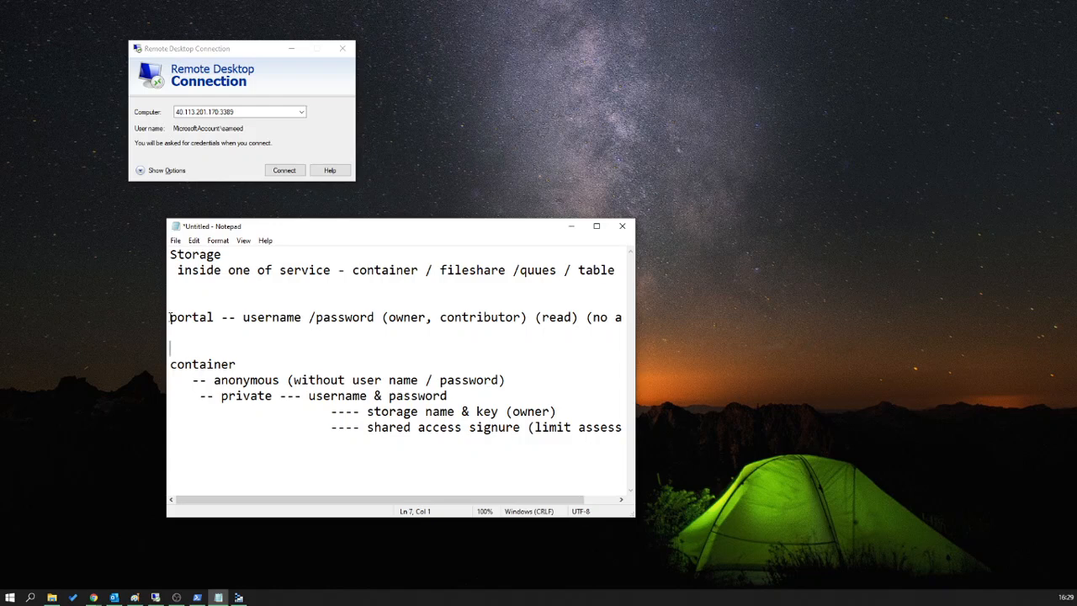
pyautogui.write('without')
# Step: Highlight the 'anonymous (without user name / password)' access note
pyautogui.hotkey('shift', 'Home')
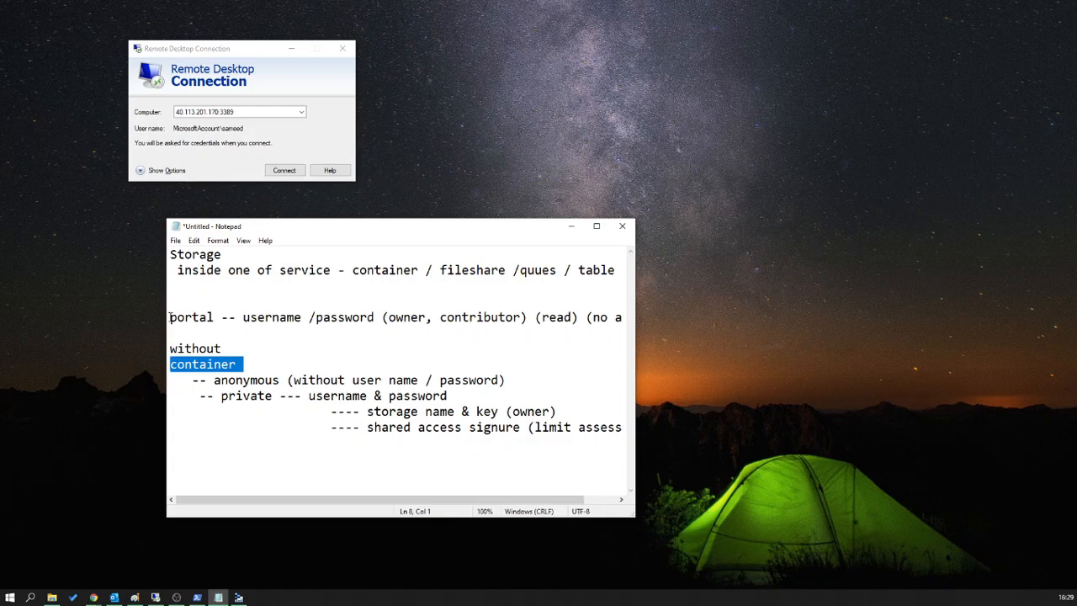
pyautogui.press('Down')
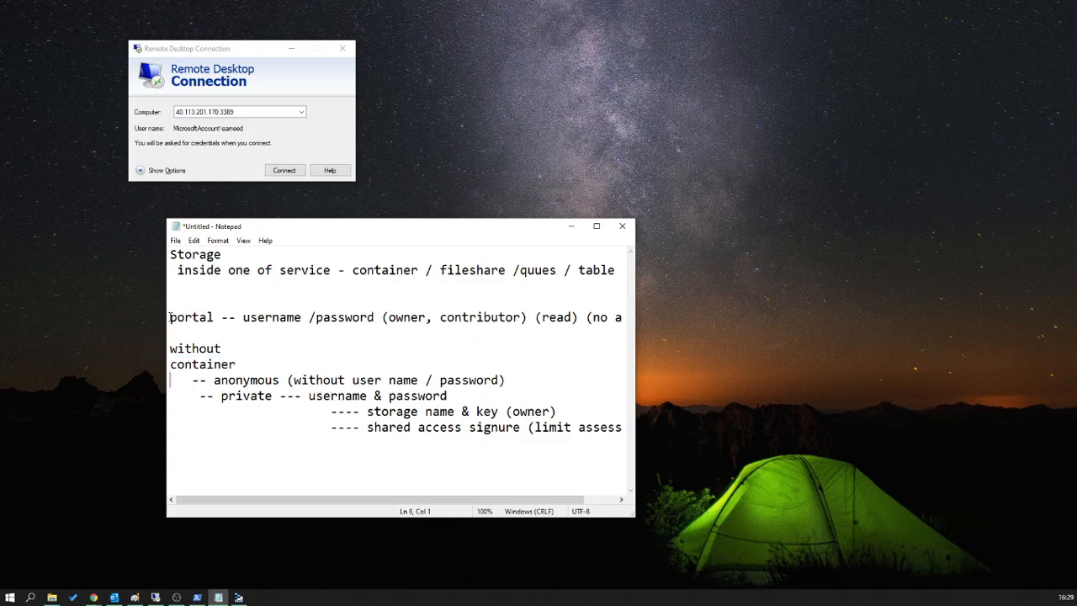
pyautogui.press('Up')
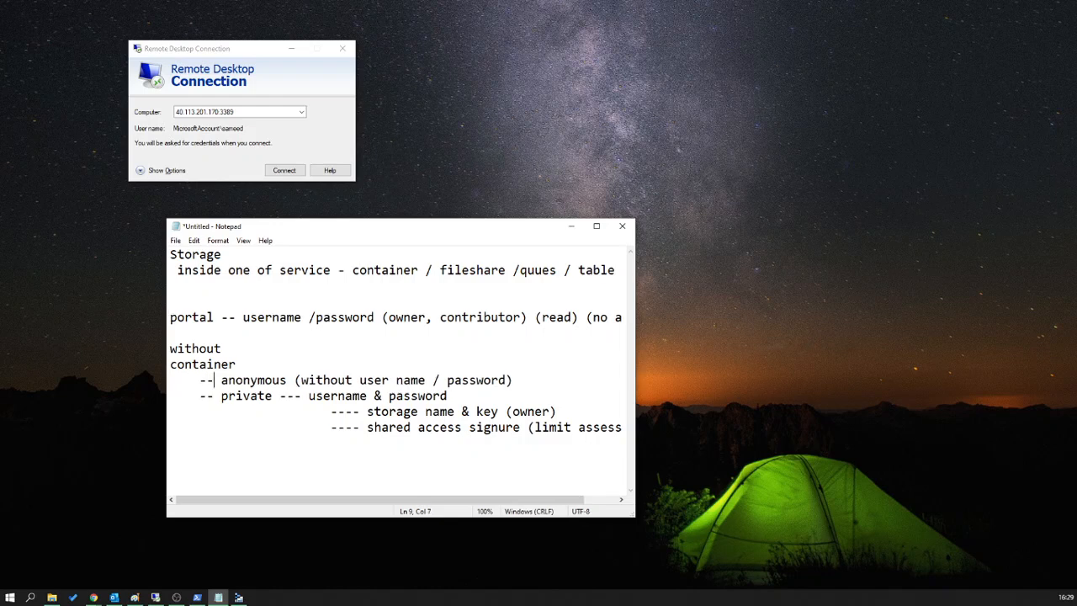
pyautogui.press('Down')
pyautogui.press('Up')
pyautogui.hotkey('shift', 'Left')
pyautogui.hotkey('shift', 'Left')
pyautogui.hotkey('shift', 'Left')
pyautogui.hotkey('shift', 'Left')
pyautogui.hotkey('shift', 'Left')
pyautogui.hotkey('shift', 'Left')
pyautogui.hotkey('shift', 'Left')
pyautogui.hotkey('shift', 'Left')
pyautogui.hotkey('shift', 'Left')
pyautogui.hotkey('shift', 'Left')
pyautogui.hotkey('shift', 'Left')
pyautogui.hotkey('shift', 'Left')
pyautogui.hotkey('shift', 'Left')
pyautogui.hotkey('shift', 'Left')
pyautogui.hotkey('shift', 'Left')
pyautogui.hotkey('shift', 'Left')
pyautogui.hotkey('shift', 'Left')
pyautogui.hotkey('shift', 'Left')
pyautogui.hotkey('shift', 'Left')
pyautogui.hotkey('shift', 'Left')
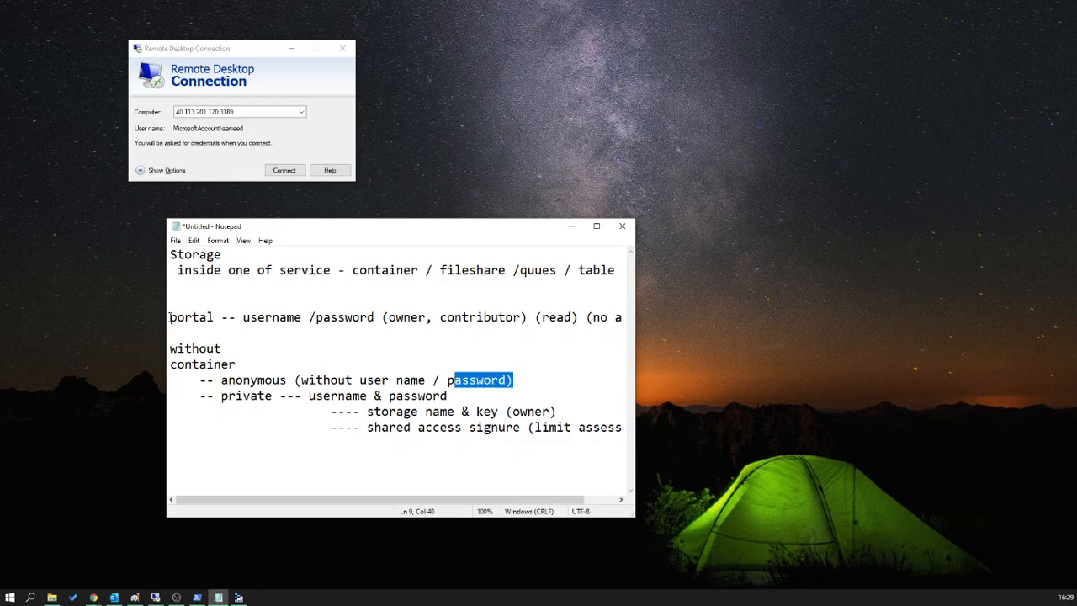
pyautogui.hotkey('shift', 'Left')
pyautogui.hotkey('shift', 'Left')
pyautogui.hotkey('shift', 'Left')
pyautogui.hotkey('shift', 'Left')
pyautogui.hotkey('shift', 'Left')
pyautogui.hotkey('shift', 'Left')
pyautogui.hotkey('shift', 'Left')
pyautogui.hotkey('shift', 'Left')
pyautogui.hotkey('shift', 'Left')
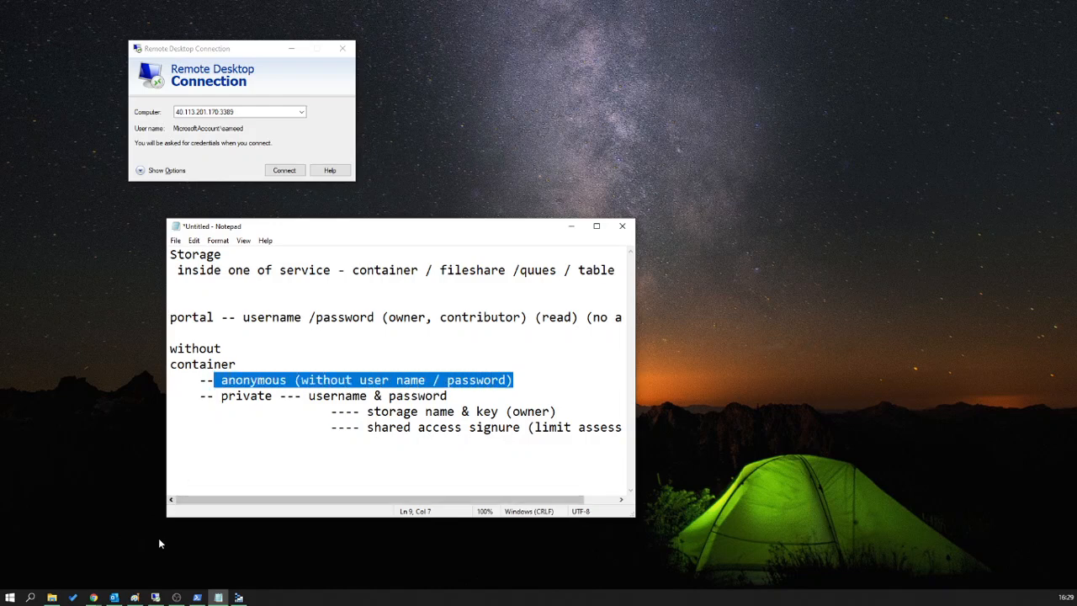
pyautogui.click(93, 597)
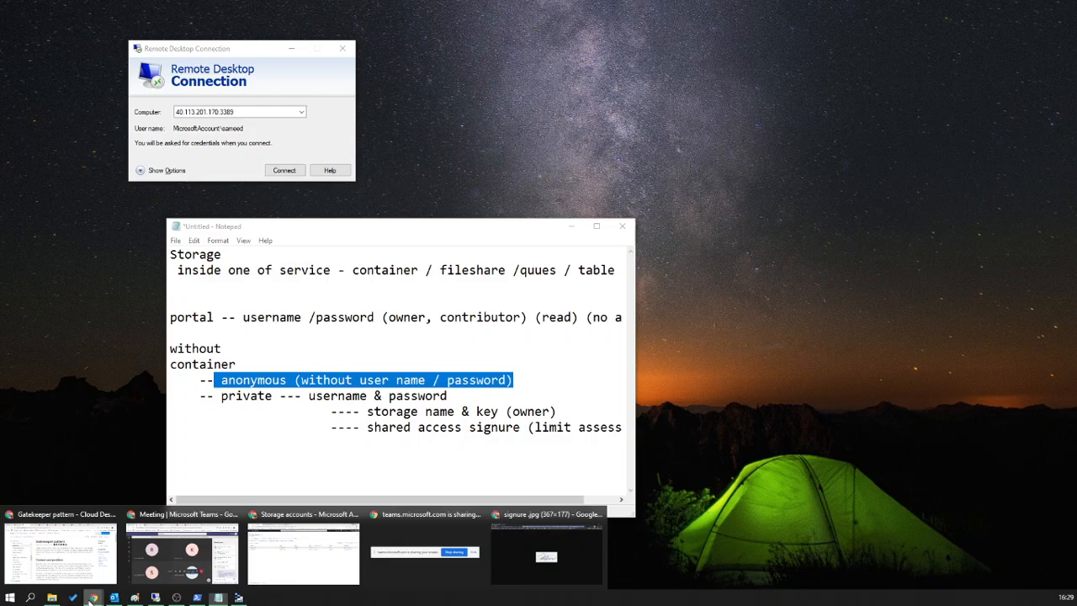
# Step: Back in the Azure portal, go to classesdemo's Containers list and select abc
pyautogui.click(193, 560)
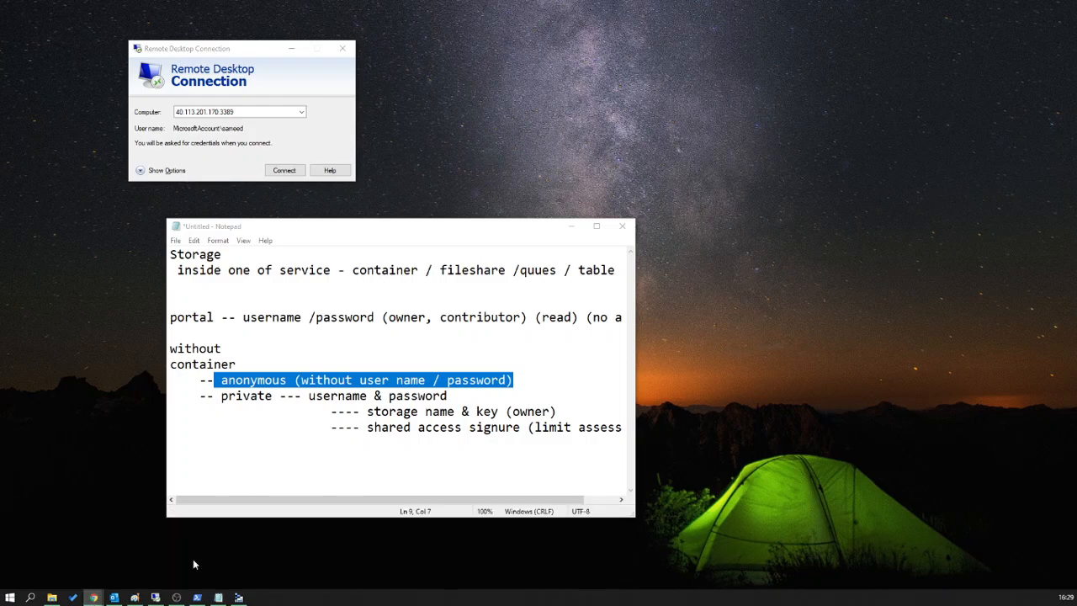
pyautogui.click(92, 598)
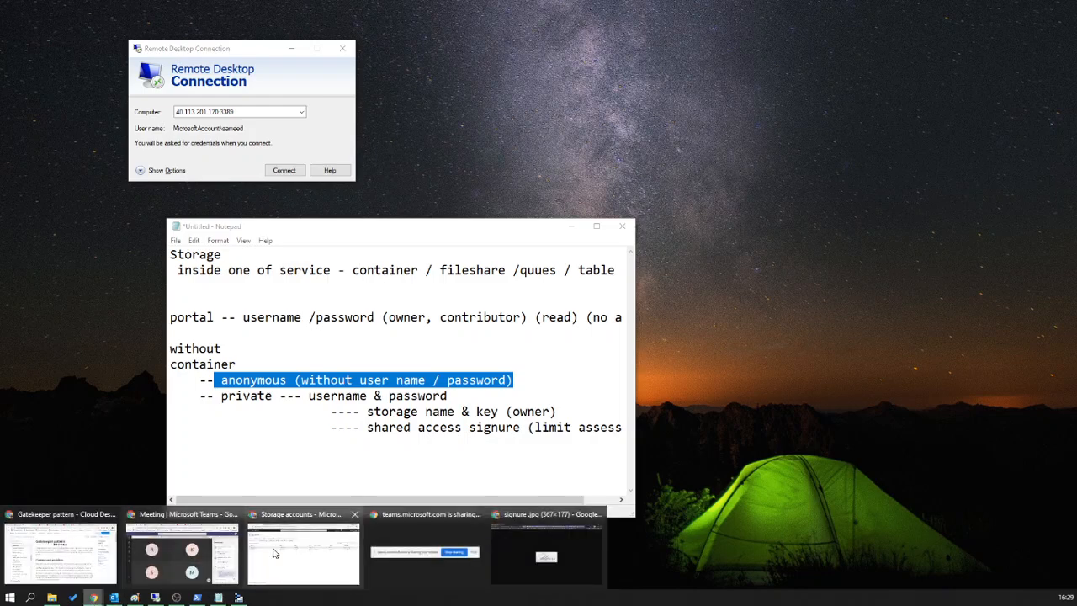
pyautogui.click(300, 552)
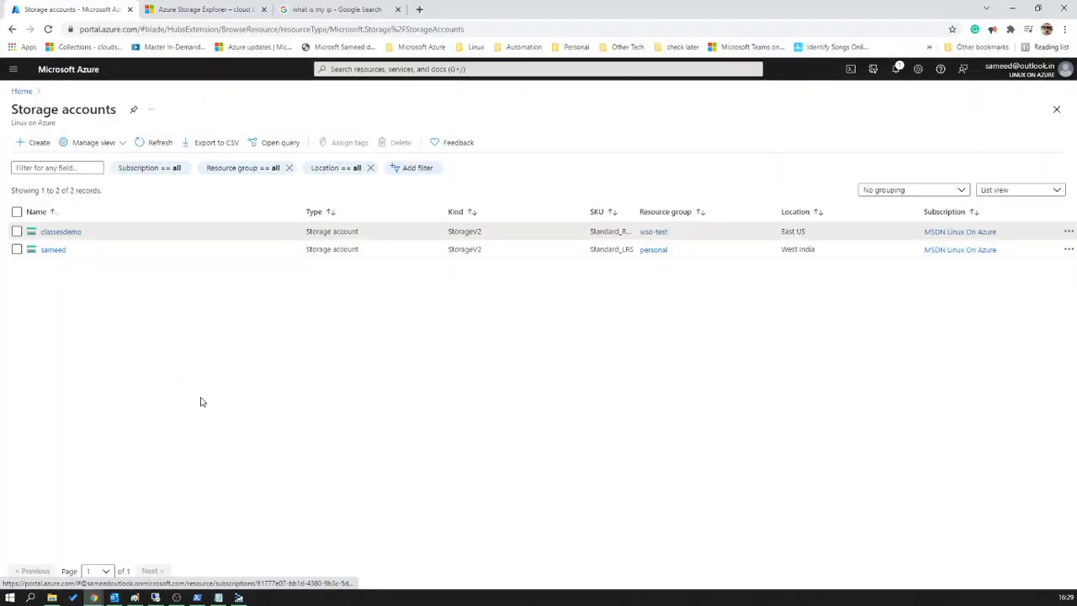
pyautogui.click(62, 232)
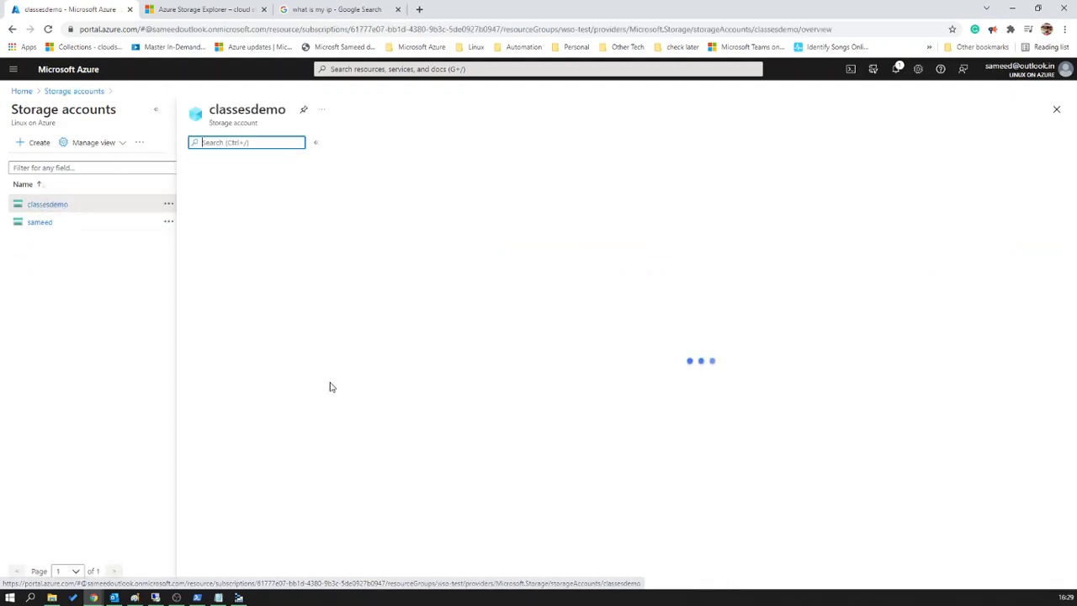
pyautogui.click(232, 330)
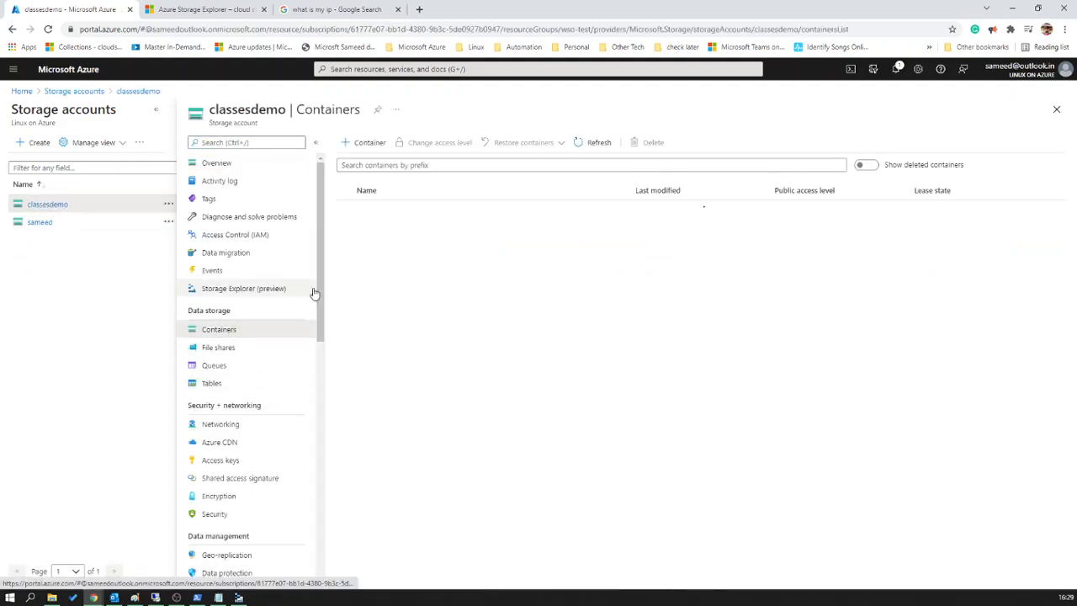
pyautogui.click(345, 228)
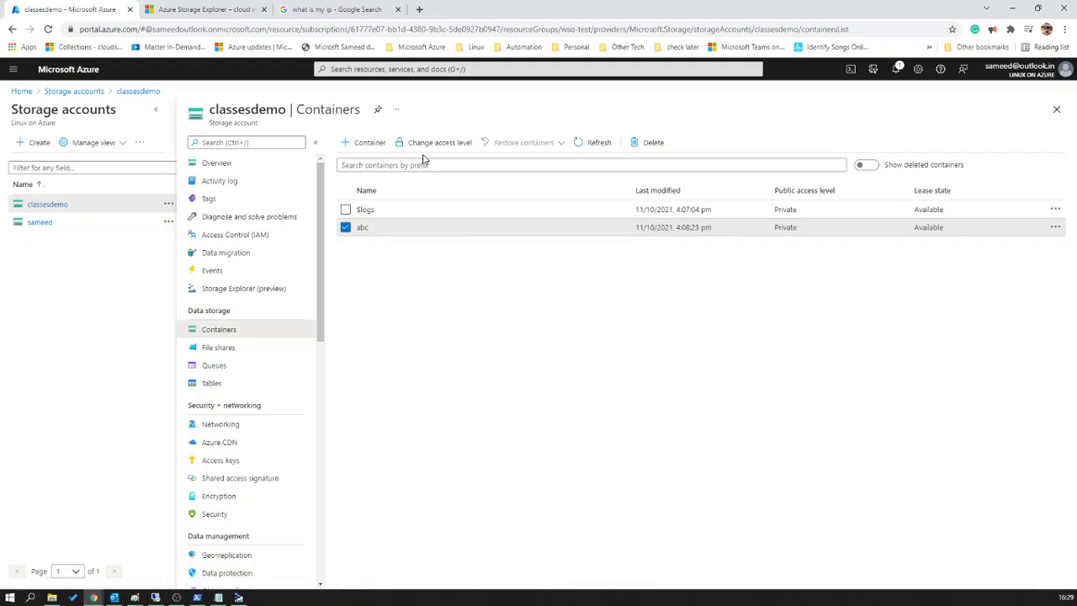
# Step: Review abc's public access level options twice, cancelling each time so it stays Private
pyautogui.click(424, 148)
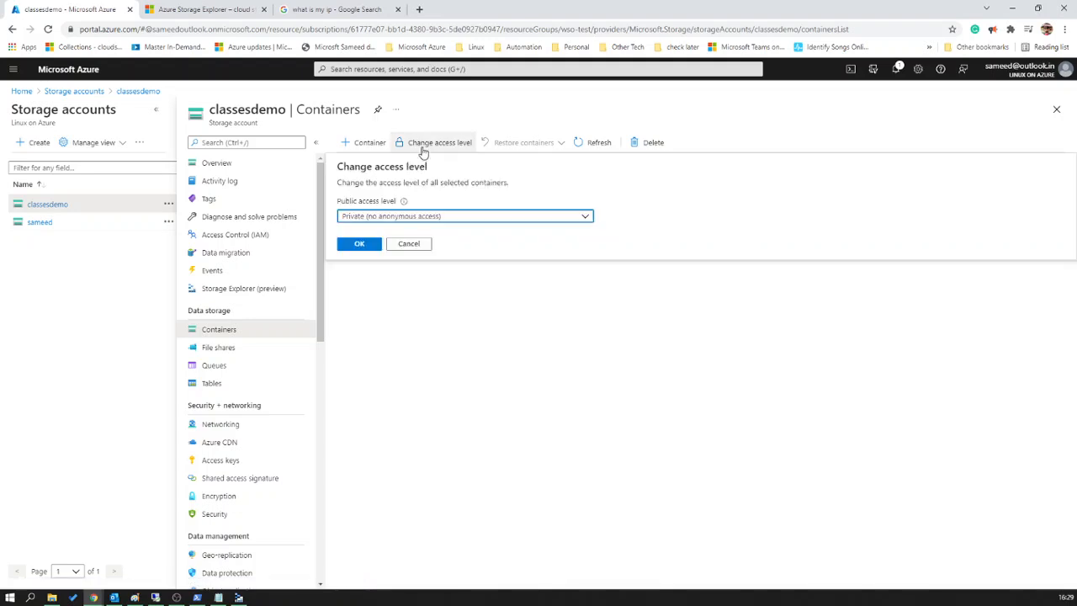
pyautogui.click(419, 216)
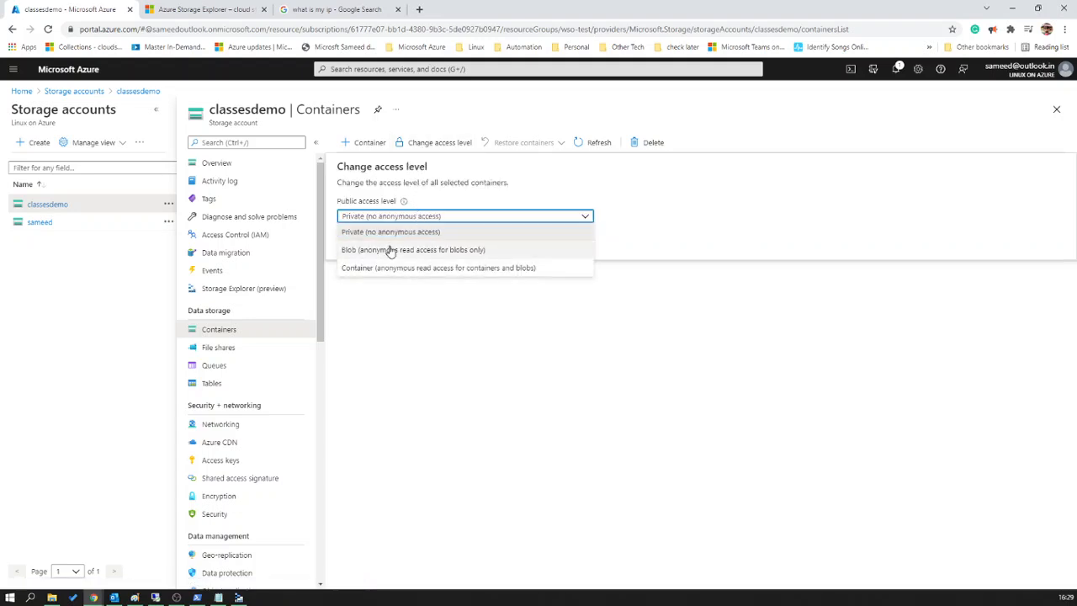
pyautogui.click(387, 327)
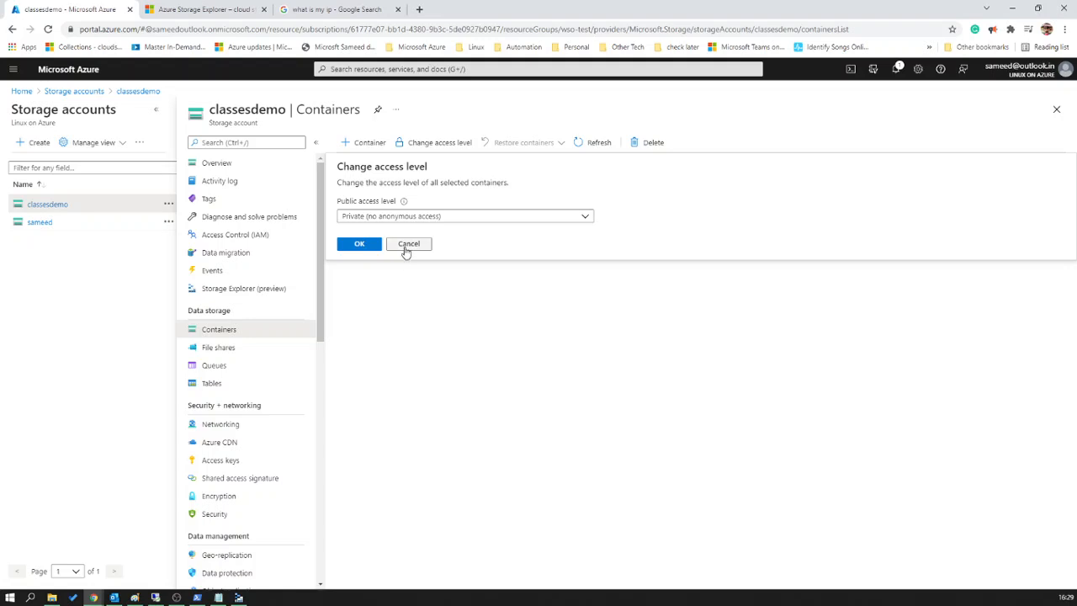
pyautogui.click(405, 247)
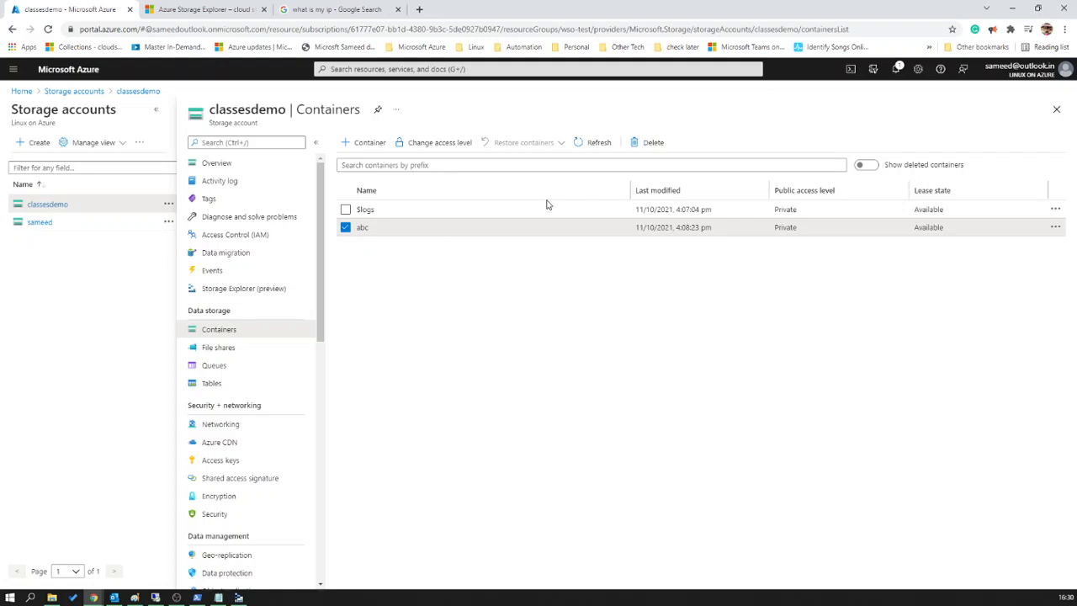
pyautogui.click(440, 144)
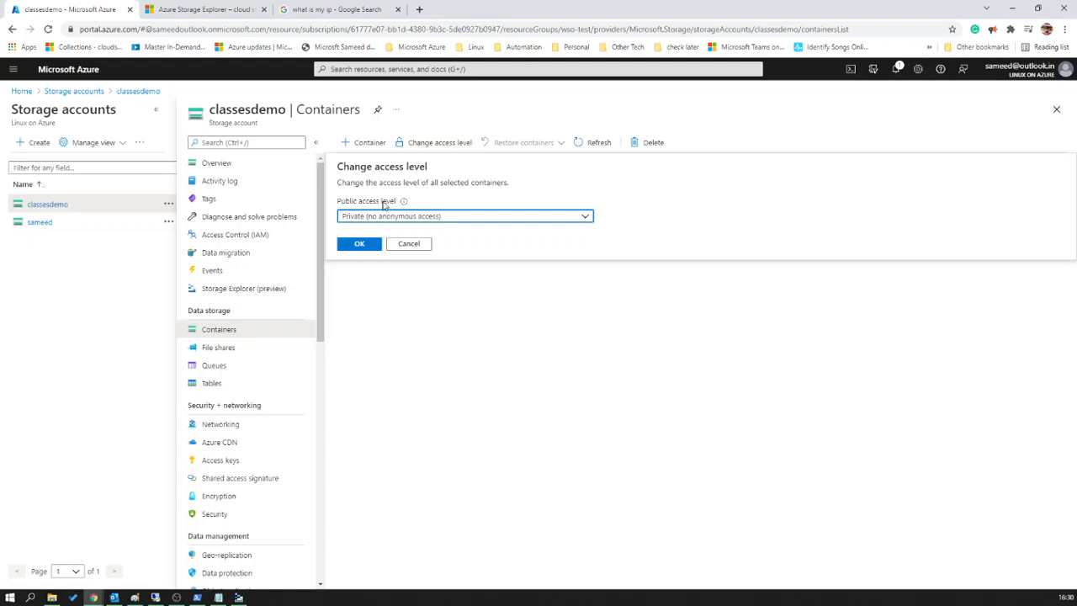
pyautogui.click(362, 217)
pyautogui.click(589, 232)
pyautogui.click(408, 244)
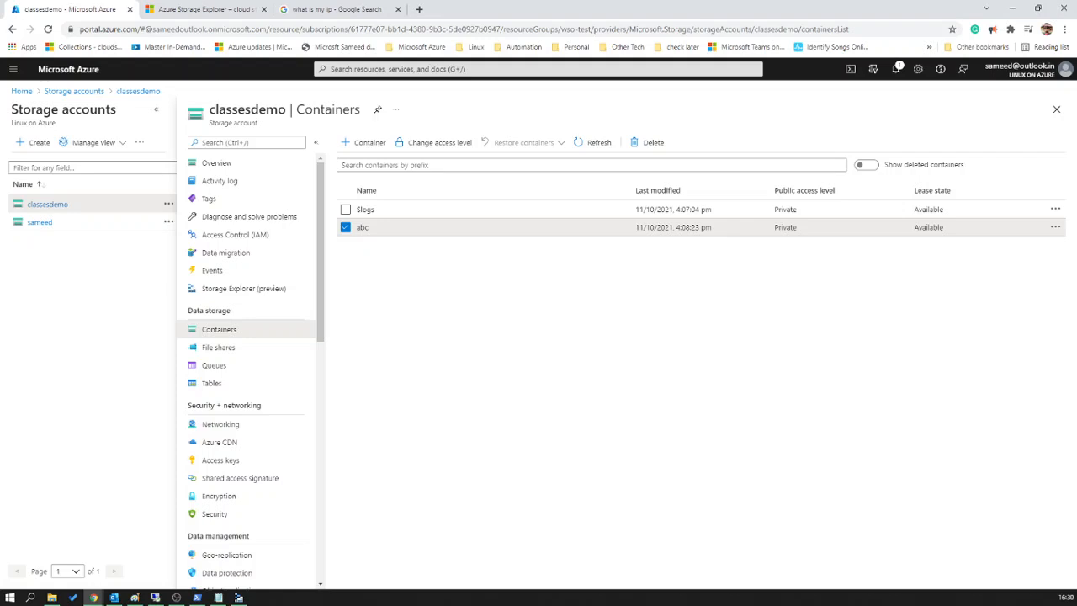
pyautogui.hotkey('alt', 'Tab')
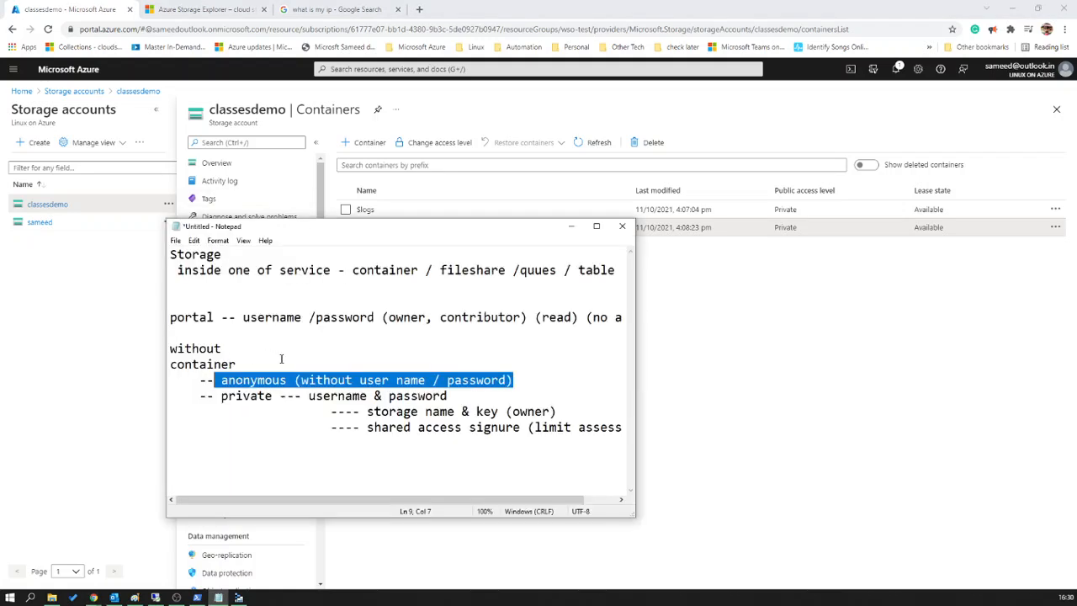
# Step: Prefix the storage key line with 'keybased==' and the shared access signure line with 'SAS =='
pyautogui.doubleClick(515, 412)
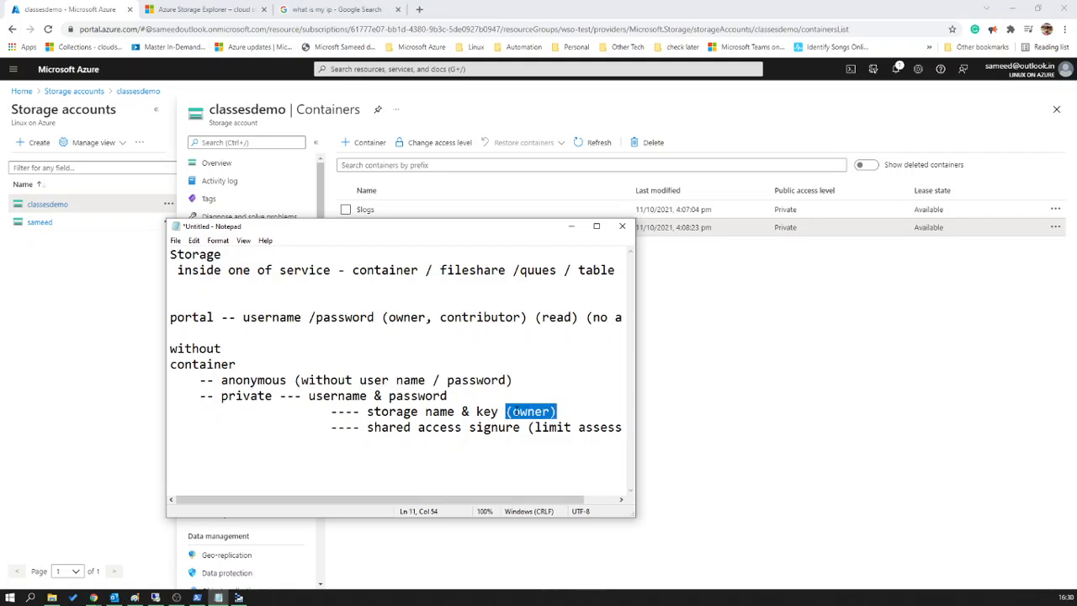
pyautogui.click(597, 411)
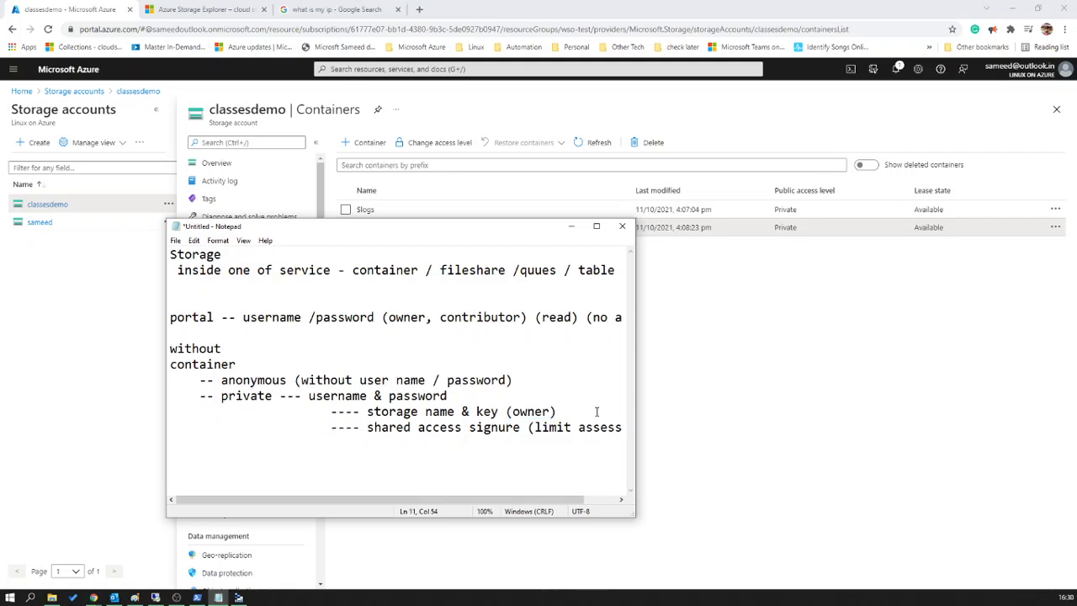
pyautogui.click(360, 412)
pyautogui.write('keyb')
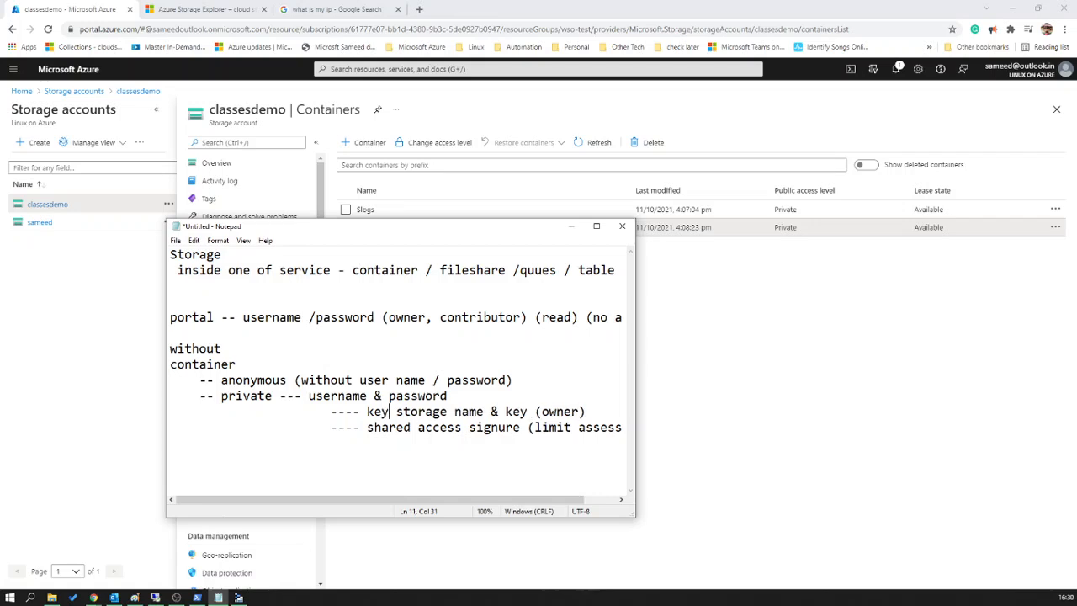
pyautogui.write('aa')
pyautogui.press('BackSpace')
pyautogui.write('sed')
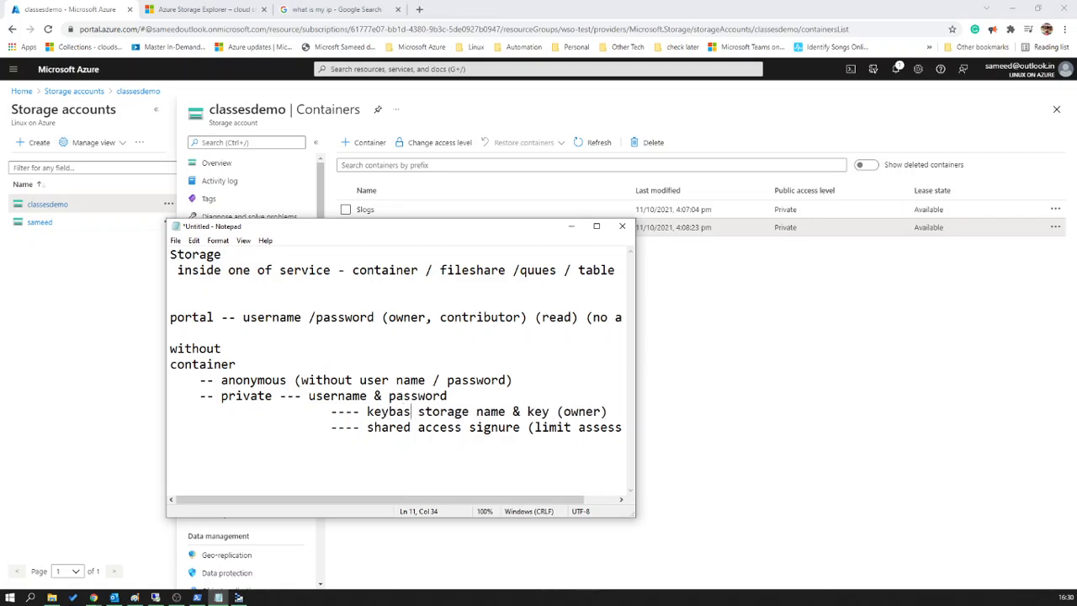
pyautogui.write('==')
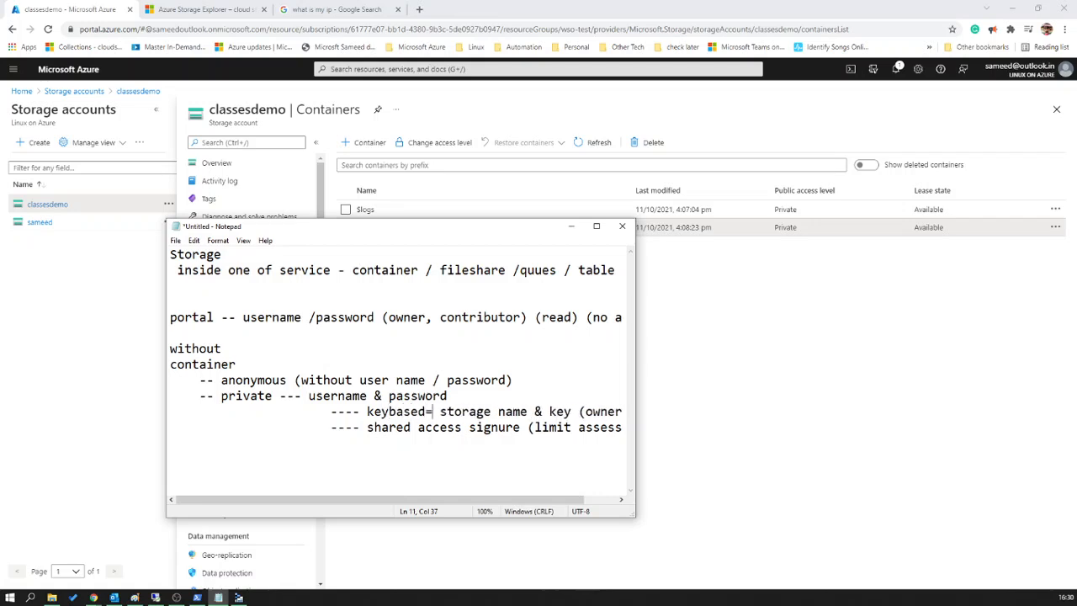
pyautogui.press('Down')
pyautogui.press('Left')
pyautogui.press('Left')
pyautogui.press('Left')
pyautogui.press('Left')
pyautogui.press('Left')
pyautogui.press('Left')
pyautogui.press('Left')
pyautogui.press('Left')
pyautogui.press('Left')
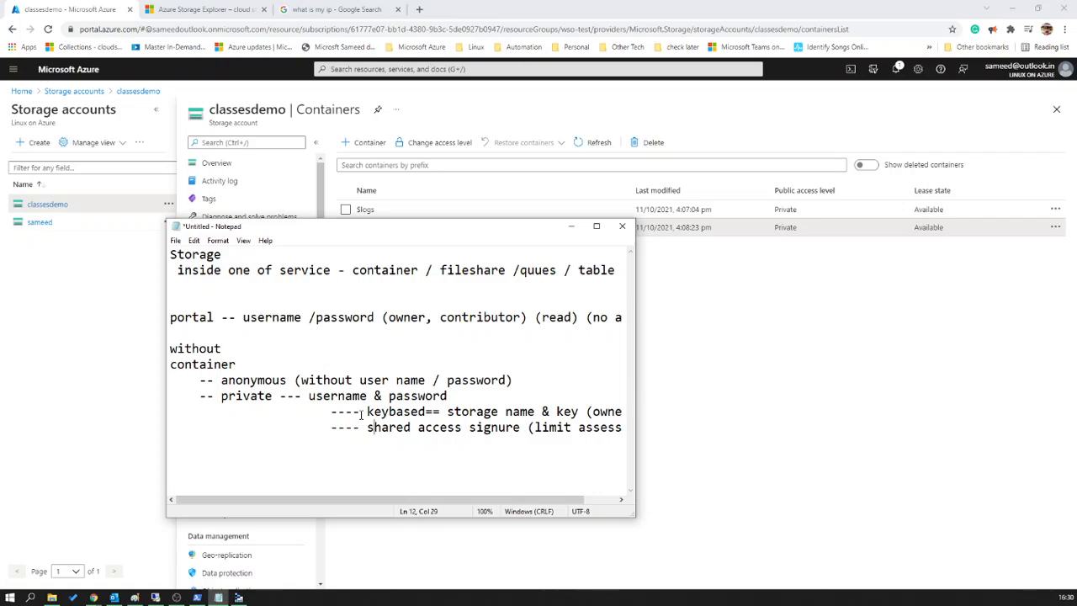
pyautogui.write('SAS ==')
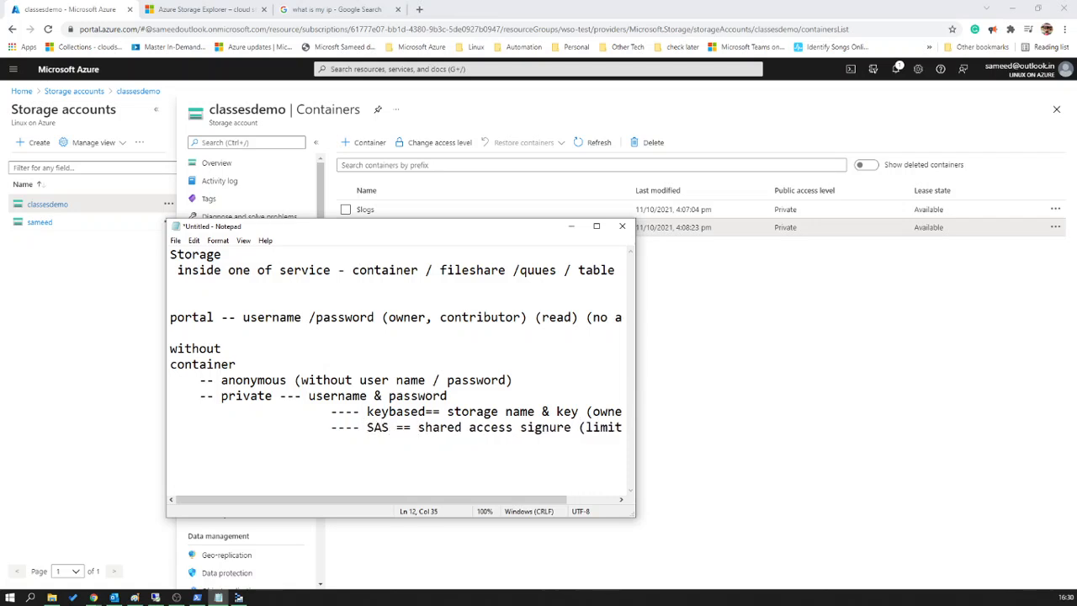
pyautogui.press('End')
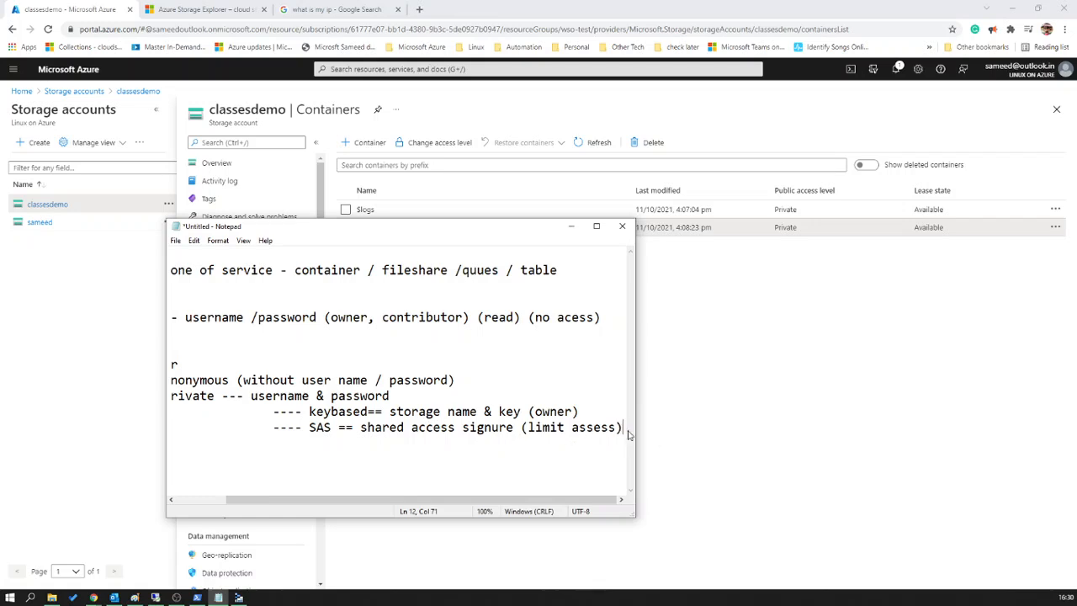
pyautogui.hotkey('alt', 'Tab')
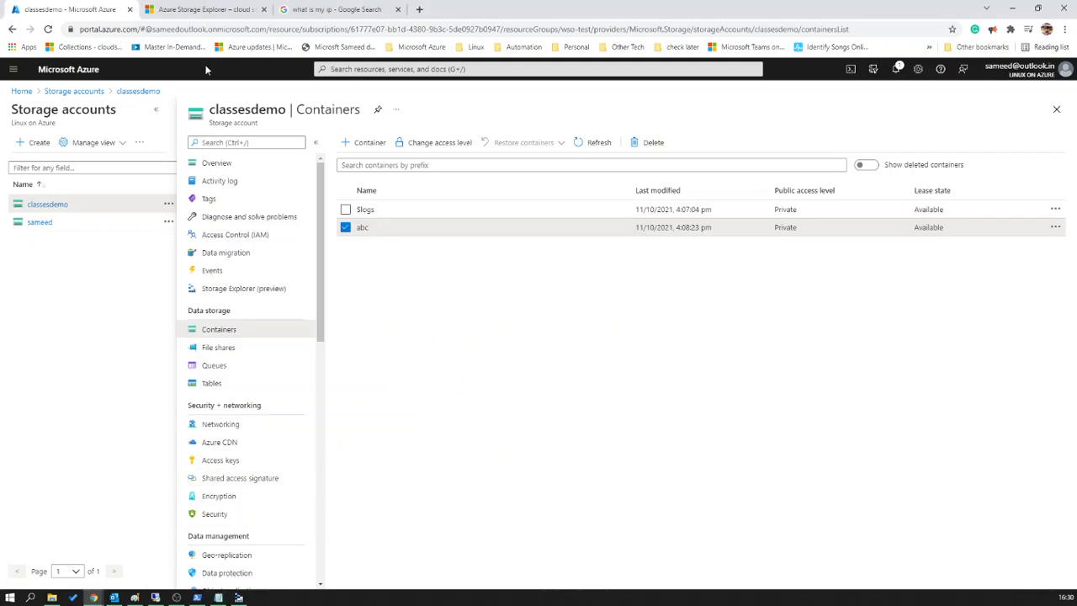
# Step: Open classesdemo's abc container, glance at its Shared access tokens form, and return to its Overview
pyautogui.tripleClick(241, 103)
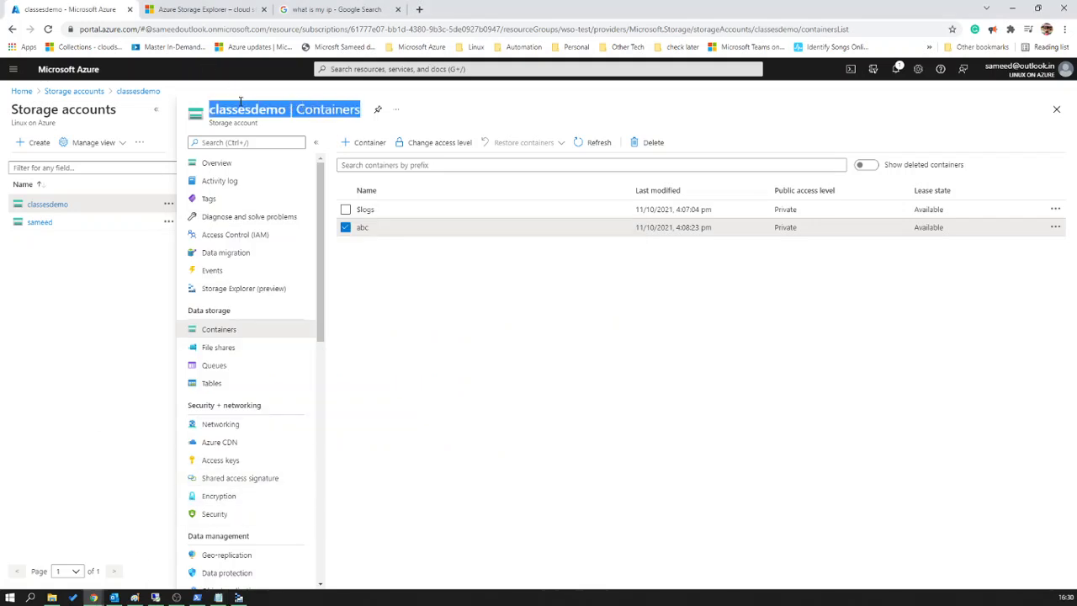
pyautogui.click(209, 478)
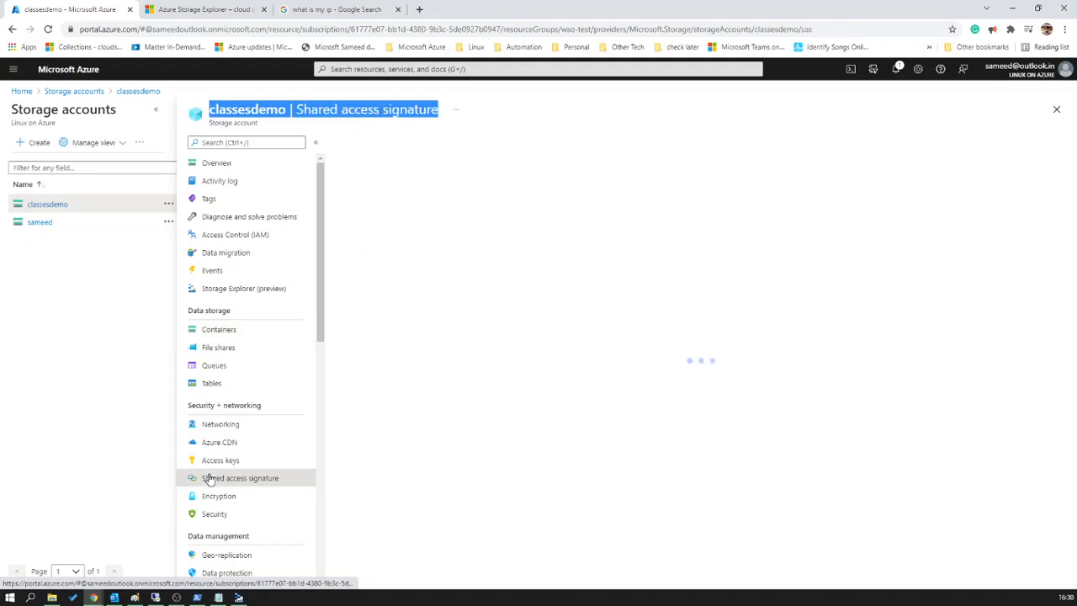
pyautogui.click(256, 166)
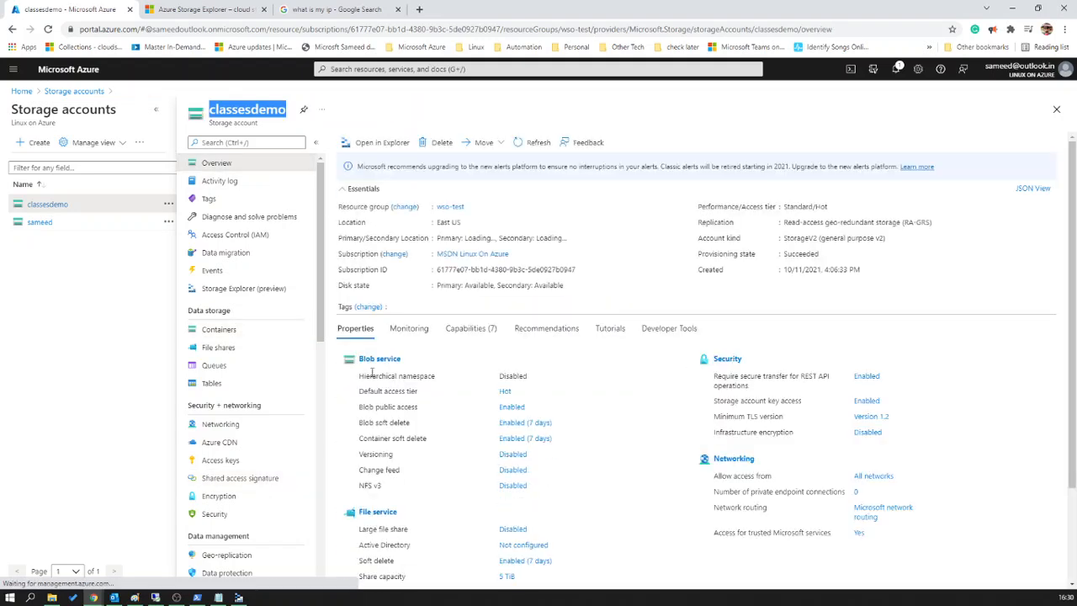
pyautogui.click(219, 329)
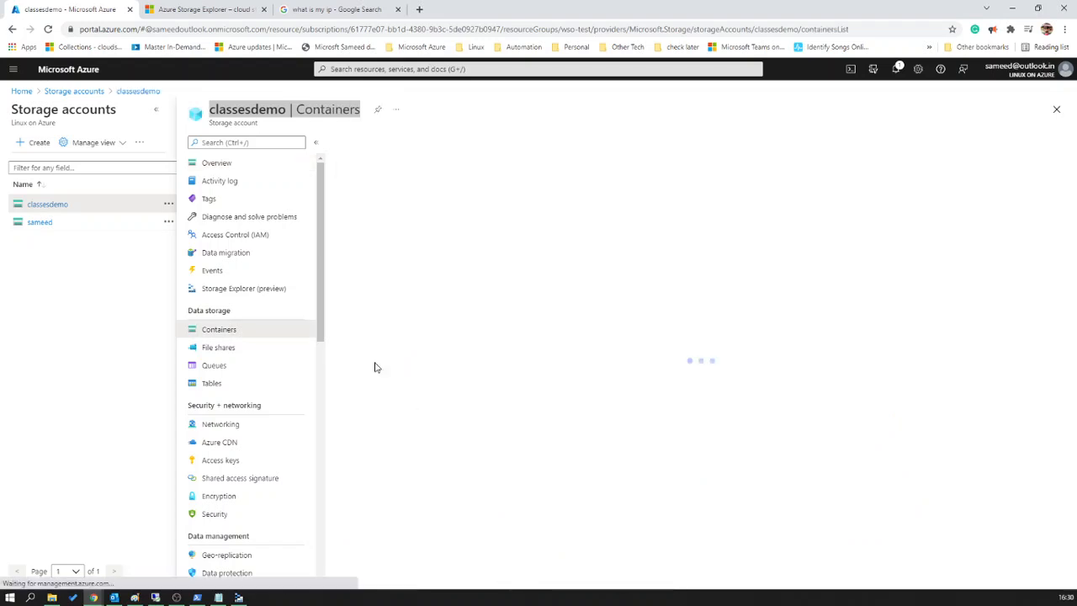
pyautogui.click(385, 235)
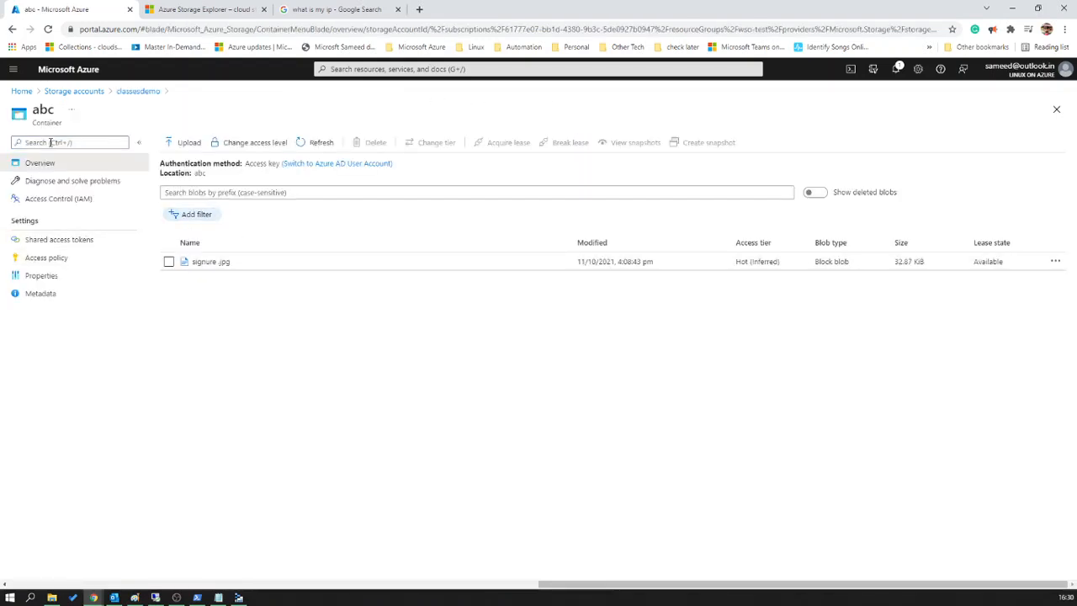
pyautogui.click(44, 242)
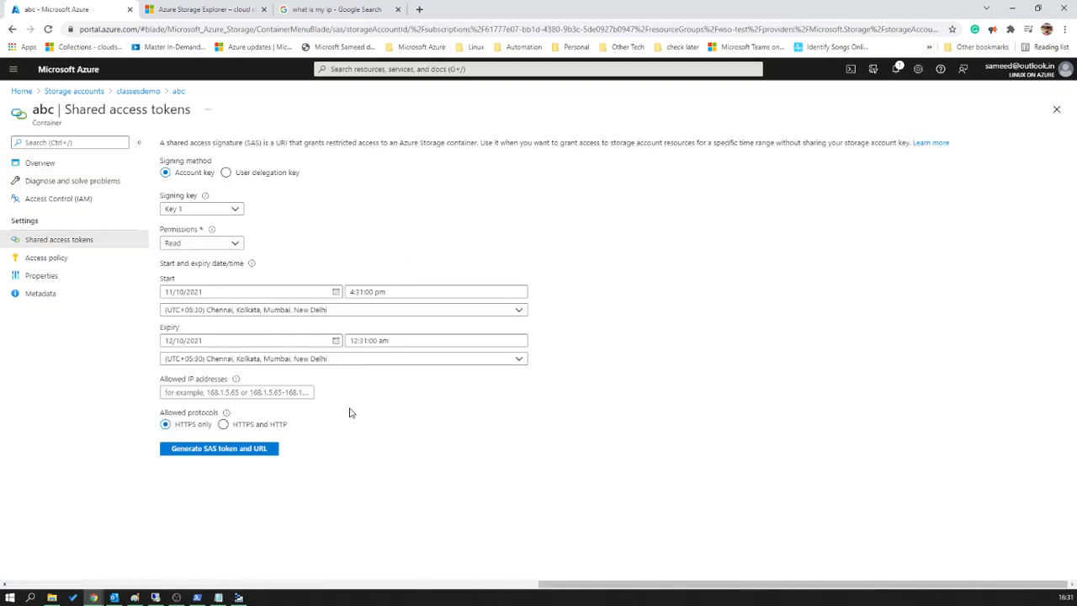
pyautogui.click(60, 168)
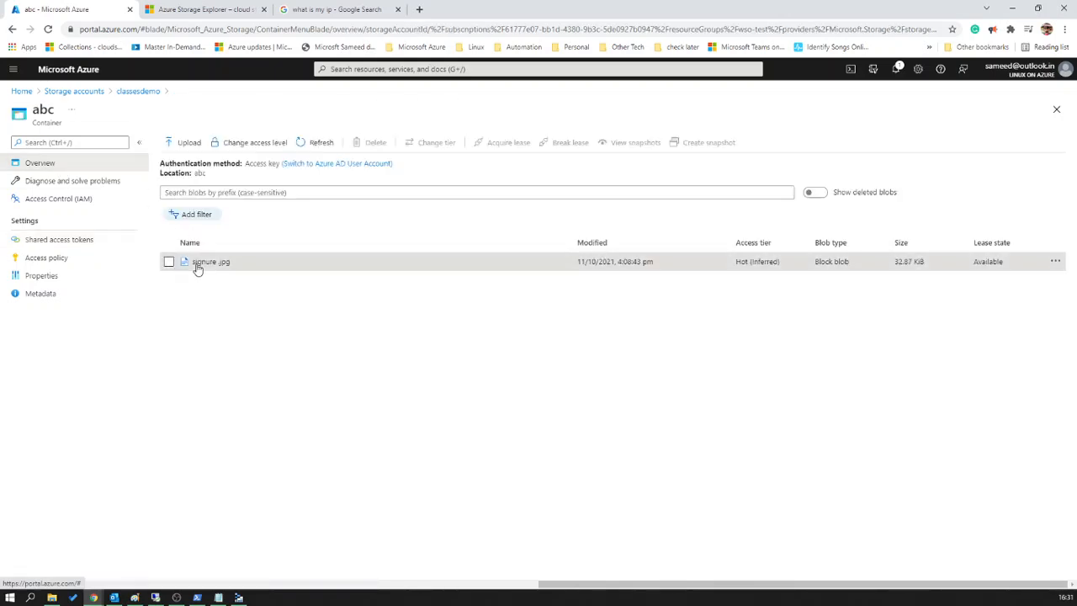
# Step: Generate a read-only SAS token and Blob SAS URL for signure.jpg, then close back to Containers
pyautogui.click(210, 261)
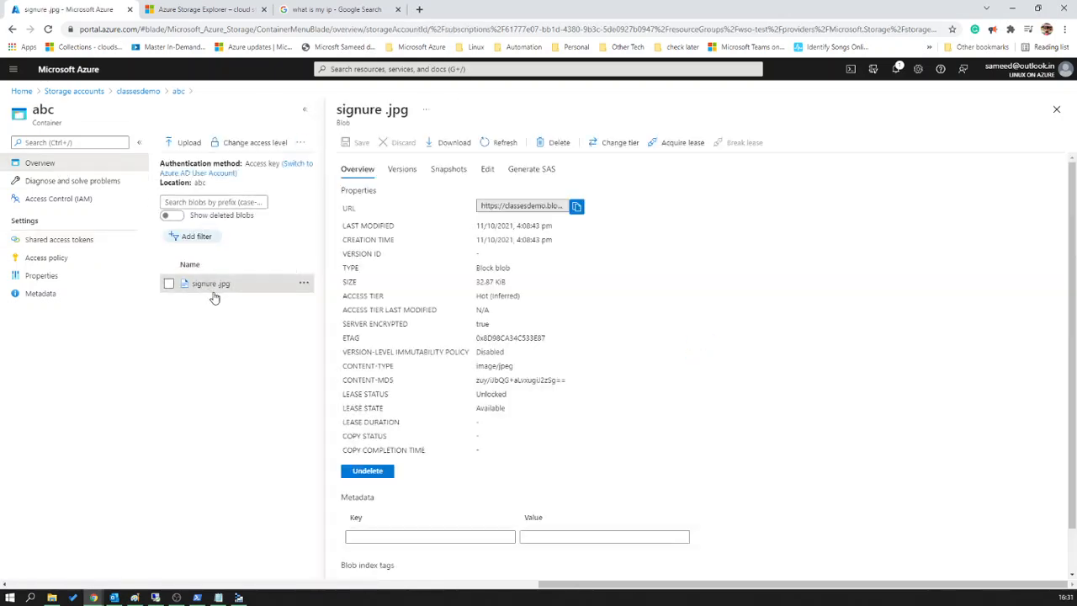
pyautogui.click(524, 207)
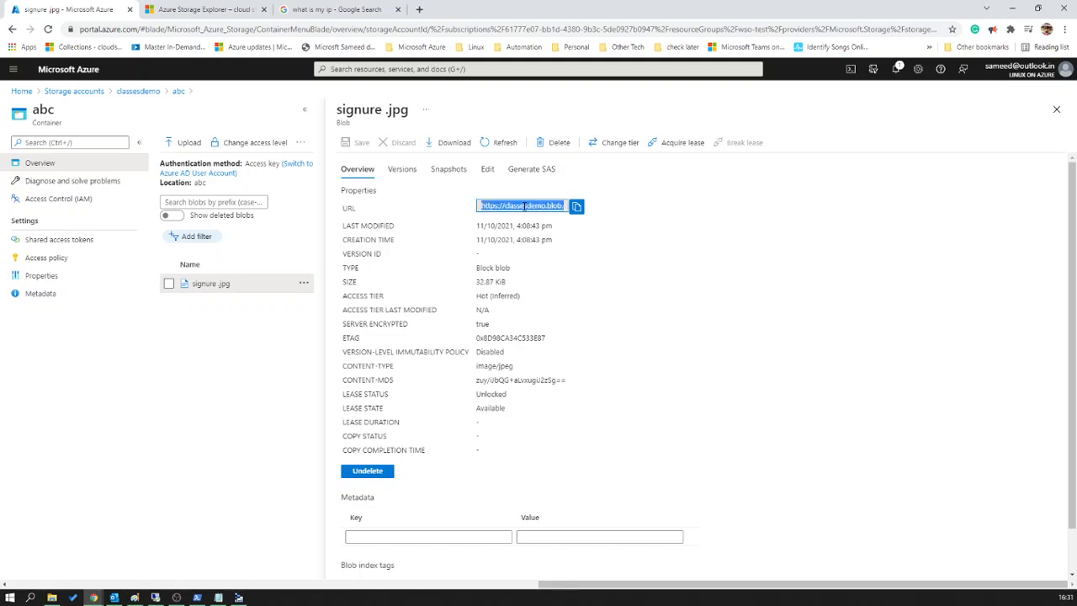
pyautogui.click(520, 169)
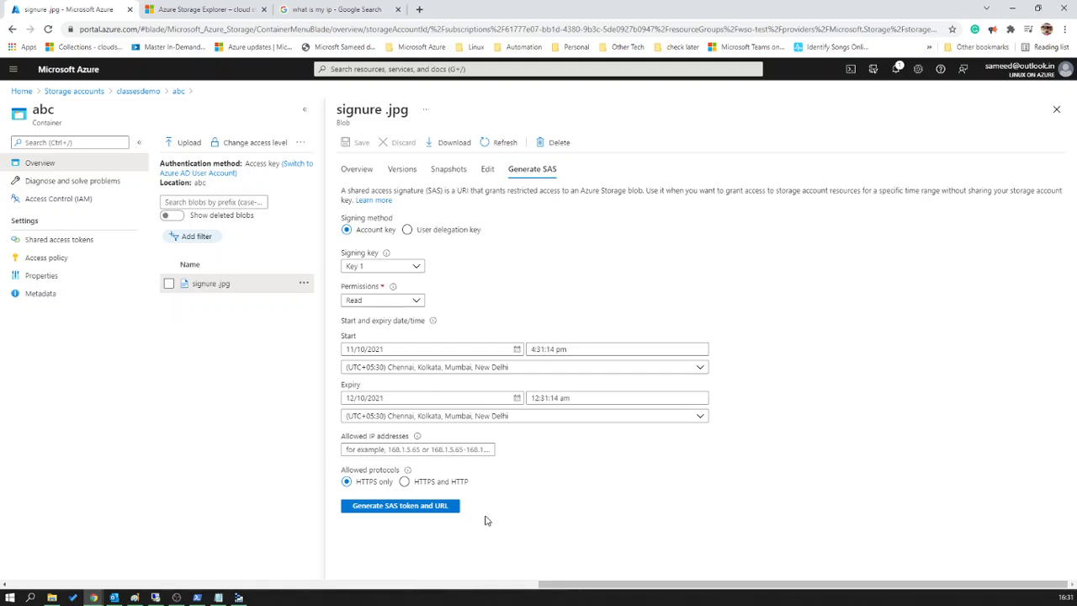
pyautogui.click(403, 507)
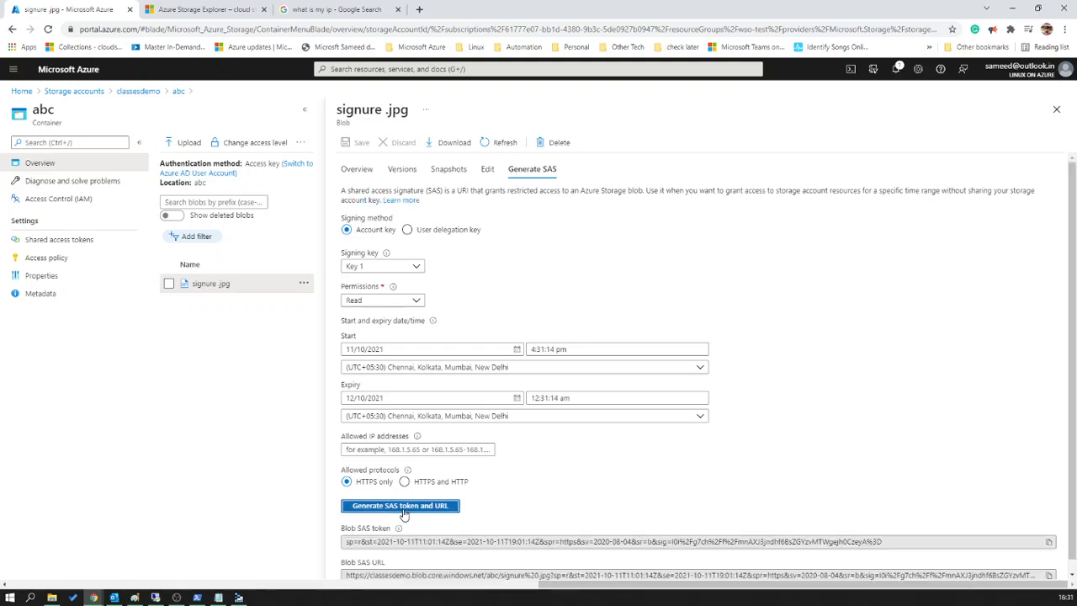
pyautogui.click(386, 568)
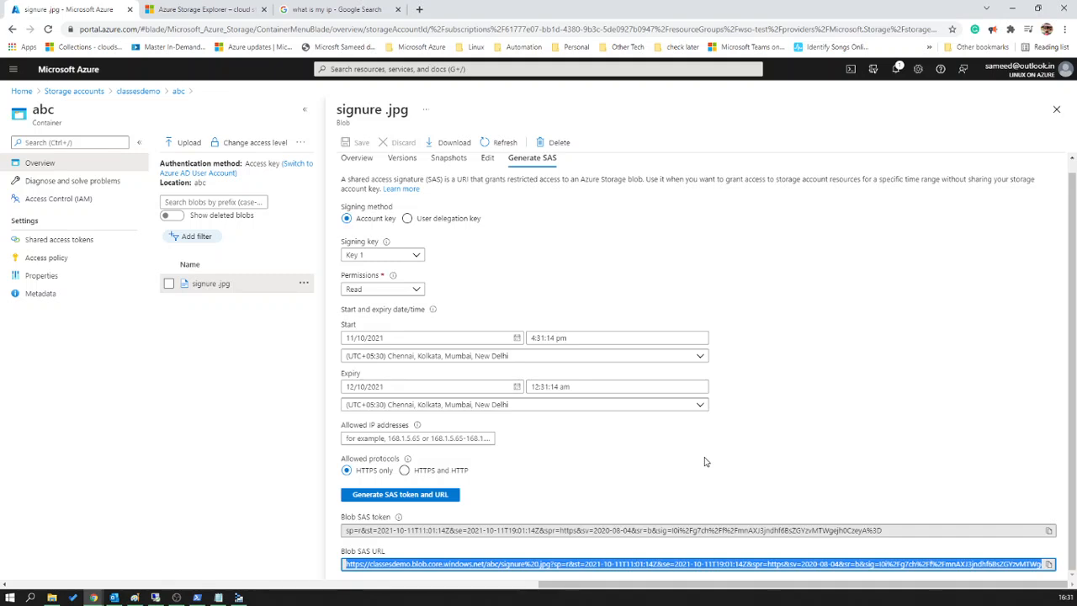
pyautogui.click(1057, 112)
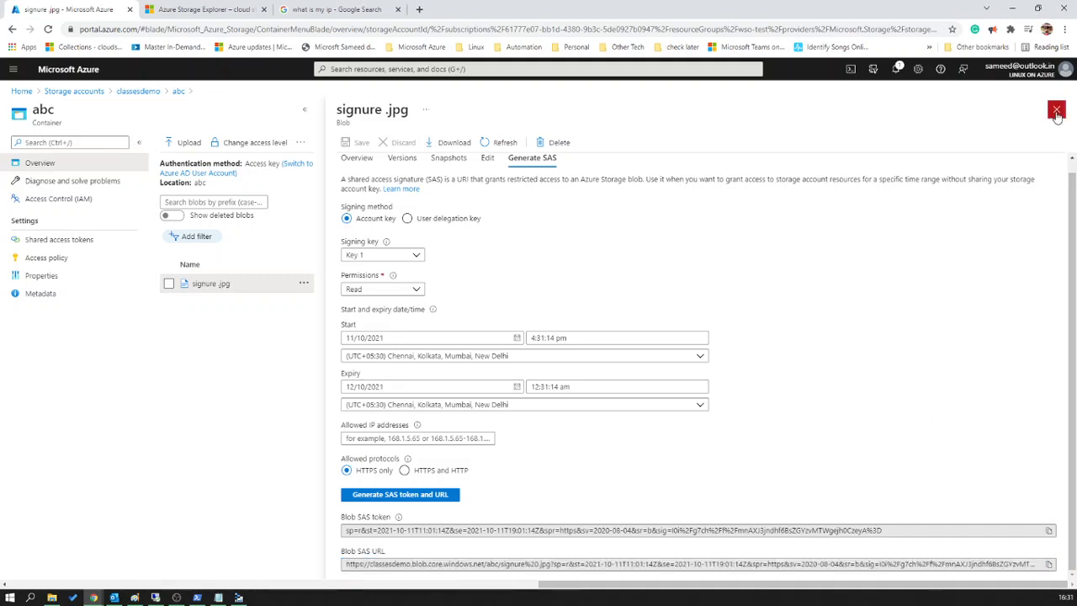
pyautogui.click(1057, 112)
pyautogui.click(1057, 112)
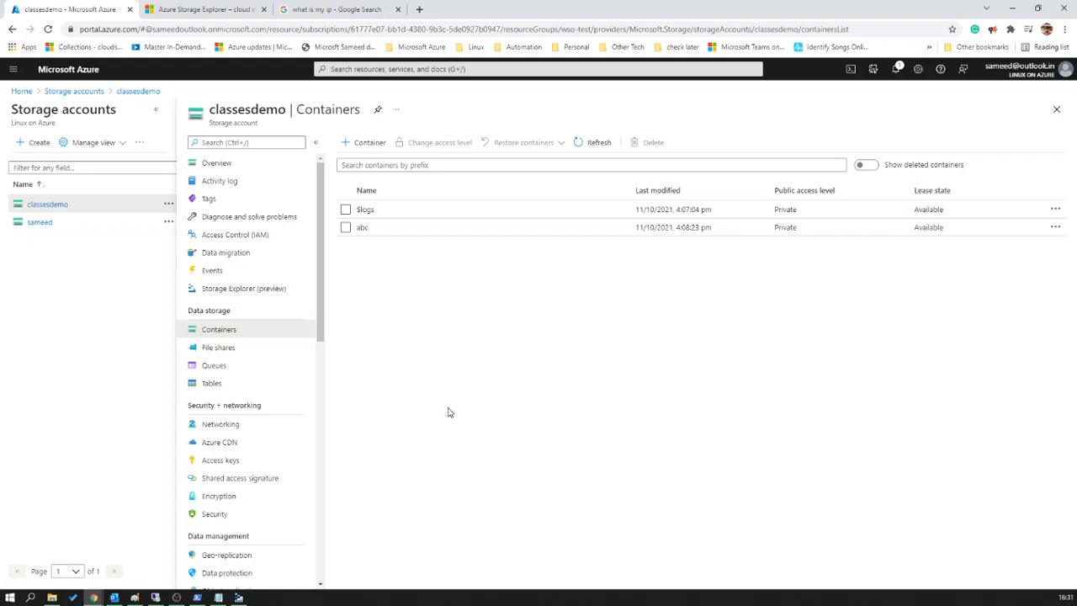
# Step: Start an upload into abc with azure-az-2.png selected and Blob type left as Block blob
pyautogui.click(362, 227)
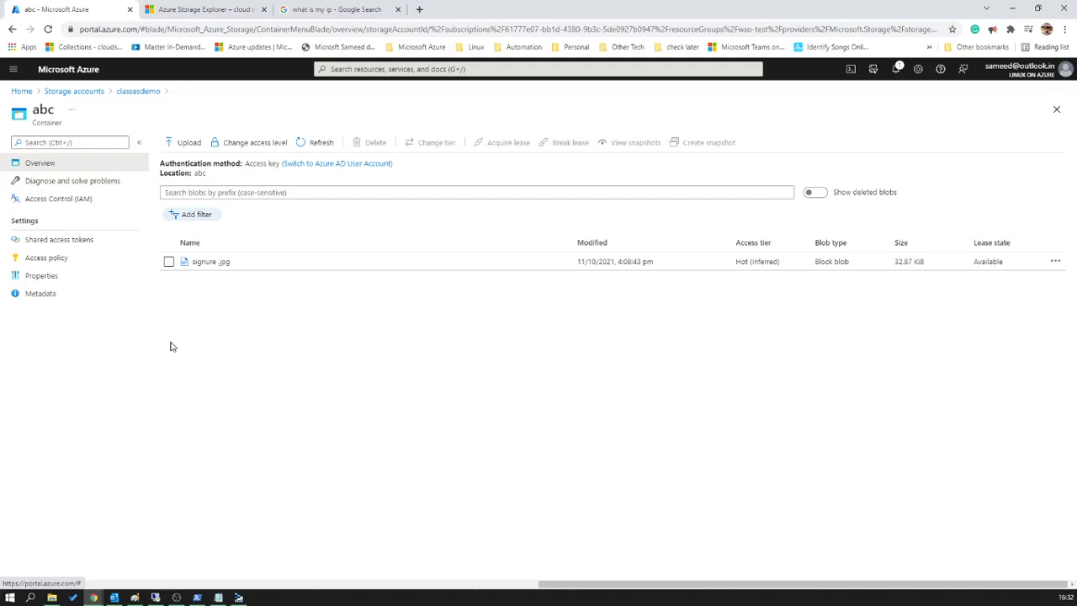
pyautogui.click(189, 143)
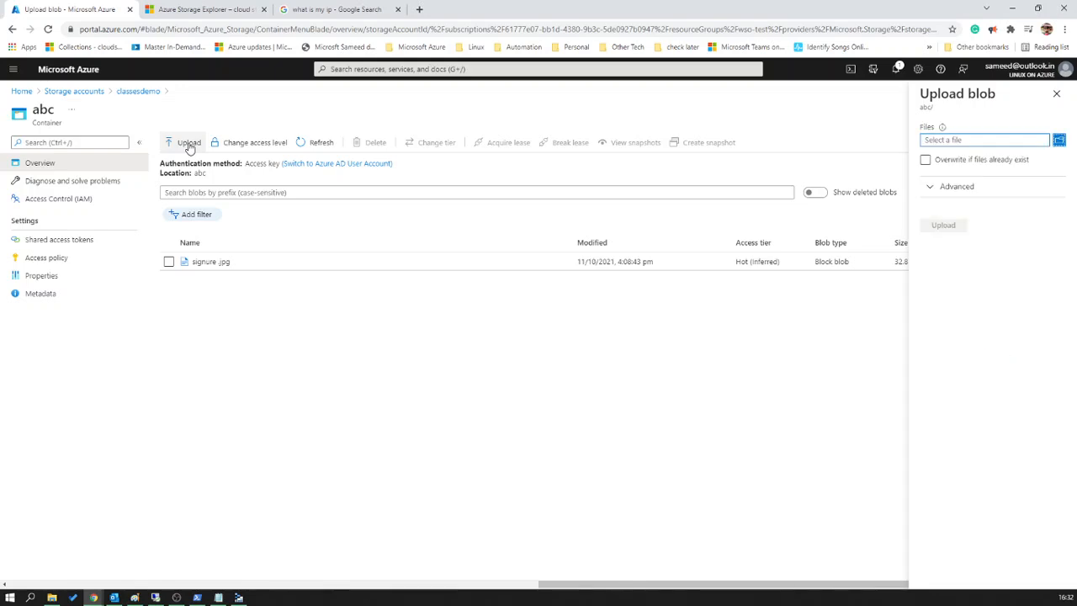
pyautogui.click(929, 189)
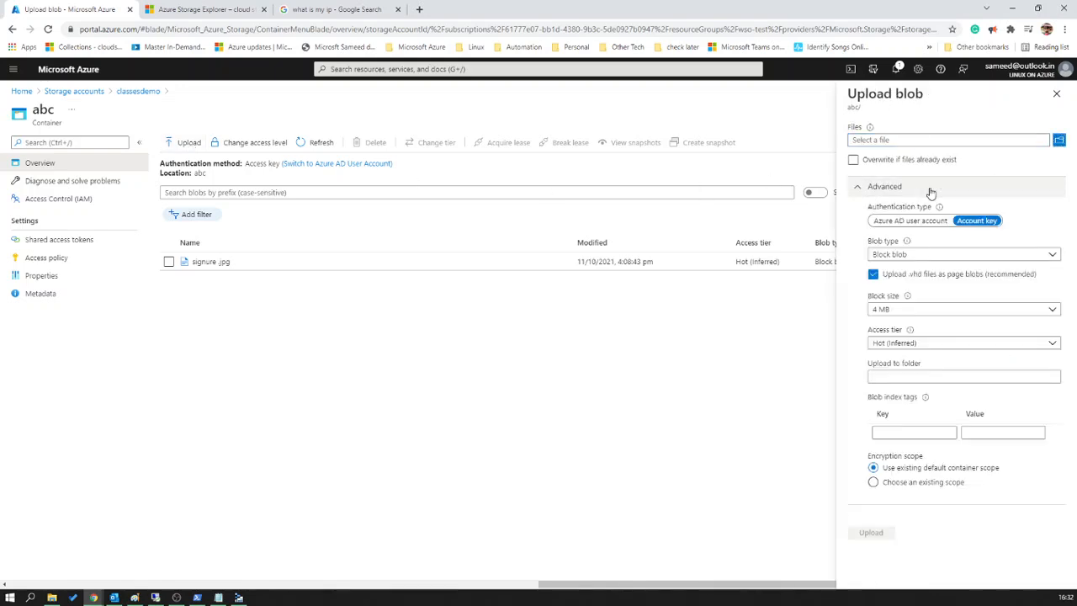
pyautogui.click(855, 189)
pyautogui.click(1059, 139)
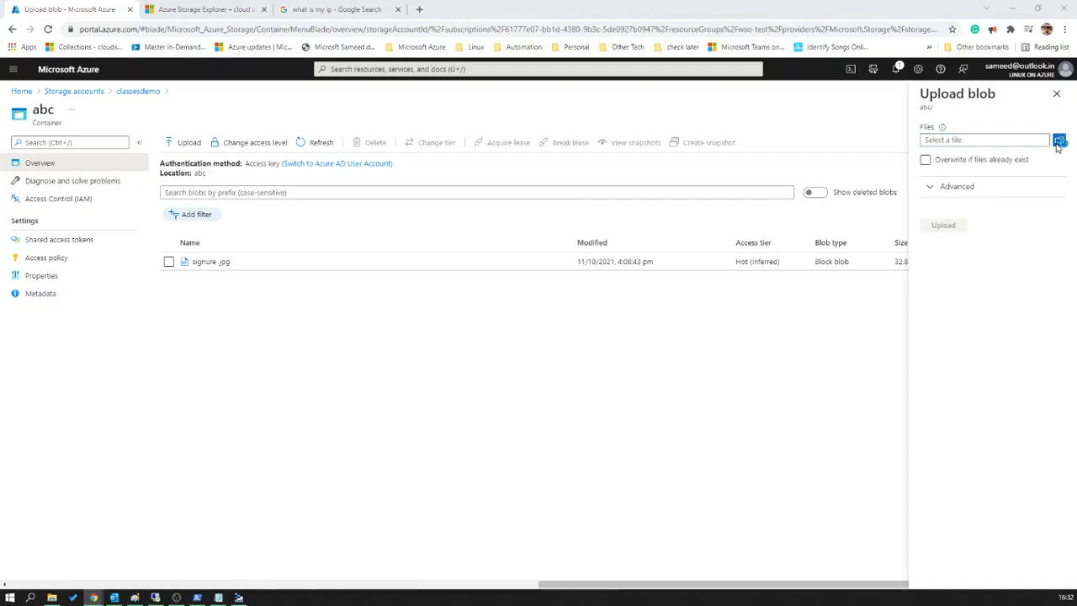
pyautogui.scroll(-8, 289, 168)
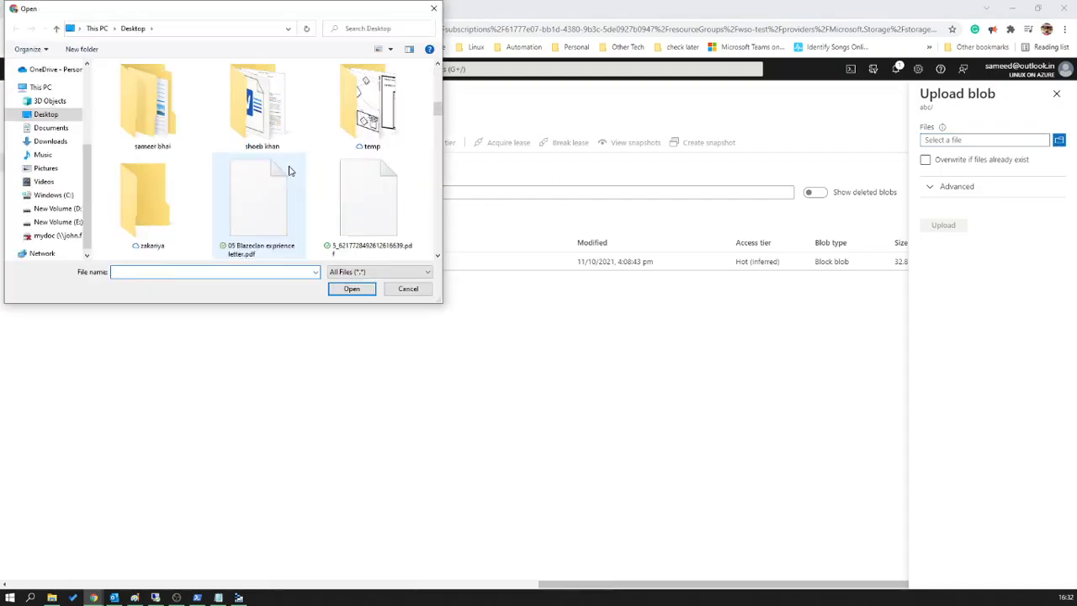
pyautogui.scroll(3, 288, 171)
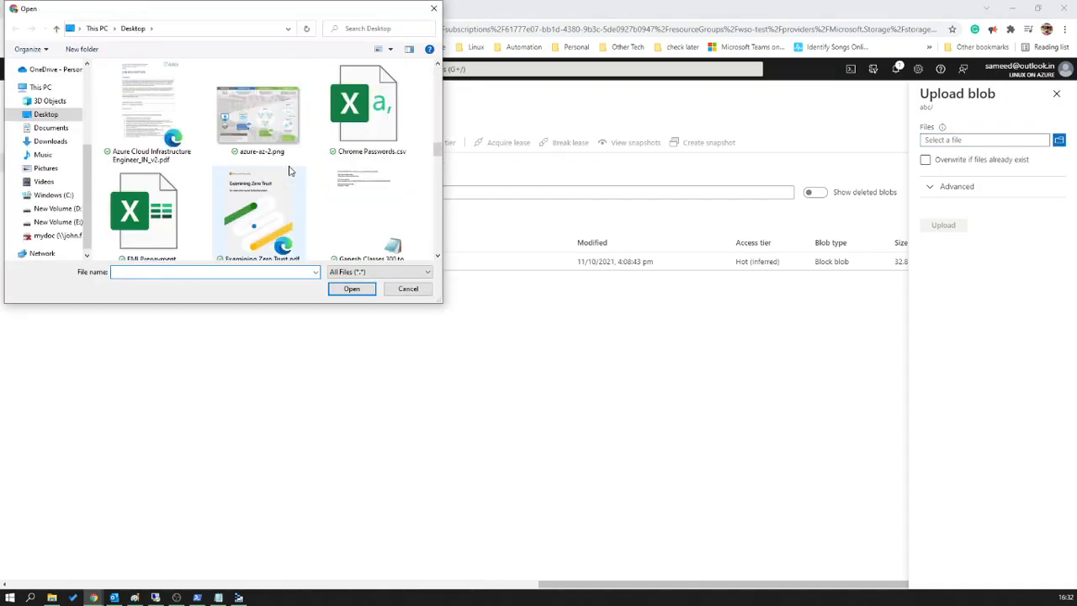
pyautogui.doubleClick(255, 114)
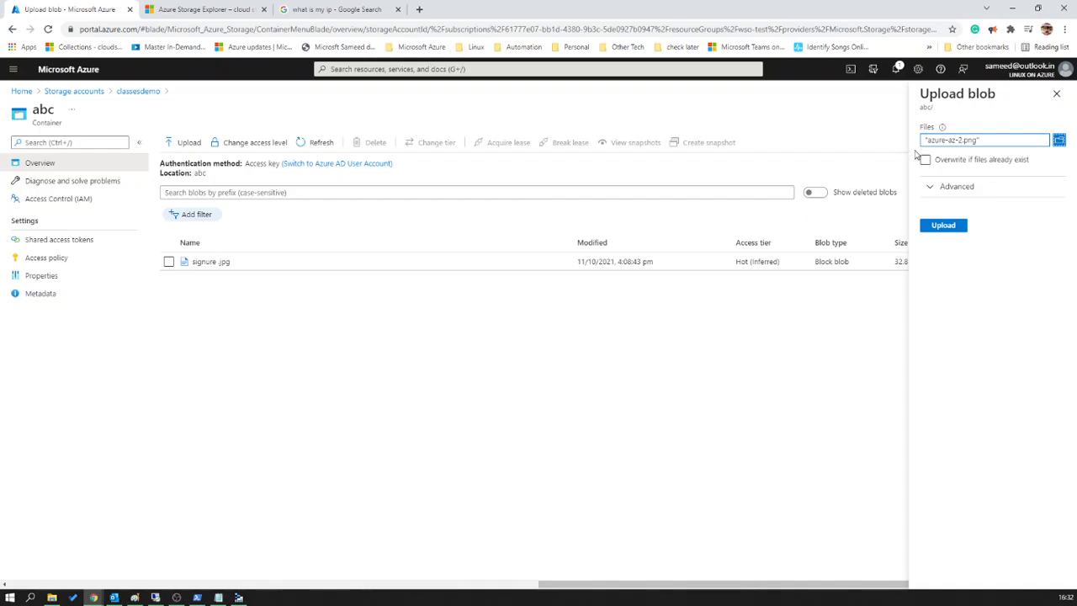
pyautogui.click(928, 191)
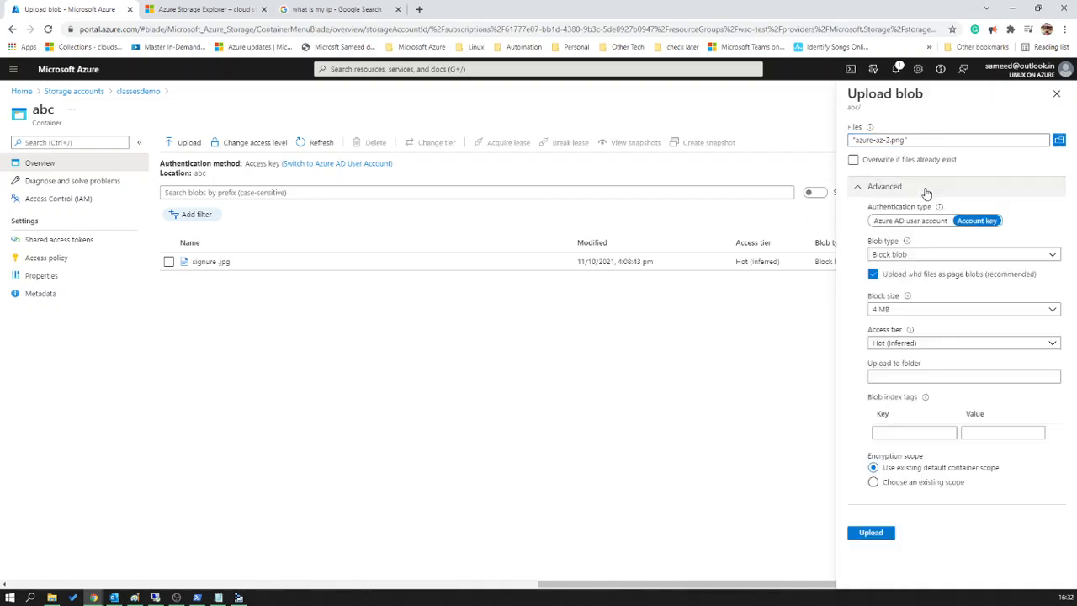
pyautogui.click(883, 256)
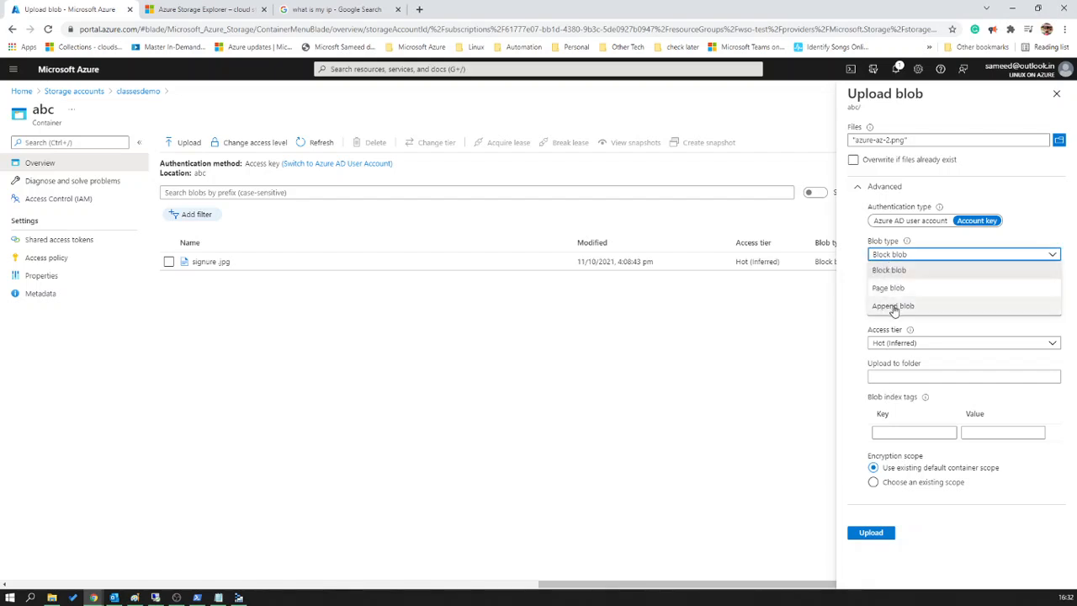
pyautogui.click(522, 416)
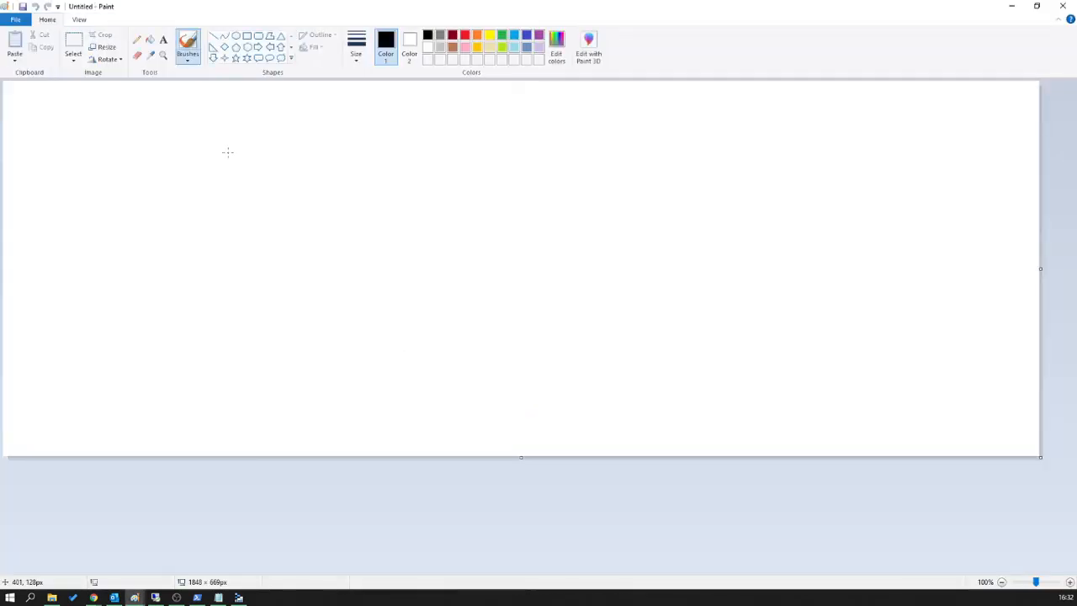
# Step: Draw a large rectangle on the canvas and label it 'container -- abc'
pyautogui.click(248, 37)
pyautogui.moveTo(150, 159); pyautogui.dragTo(731, 354)
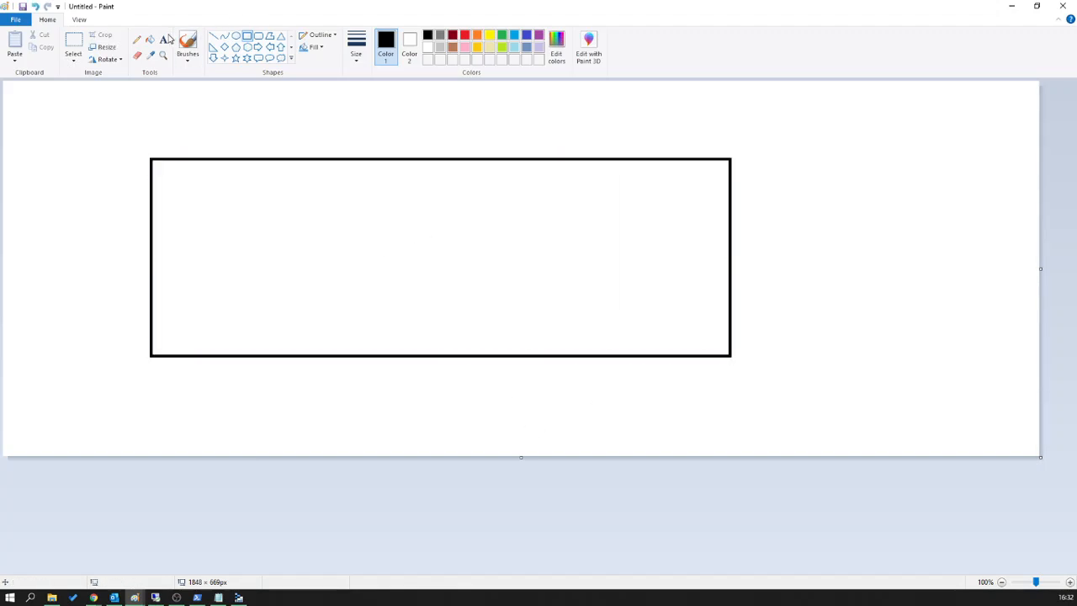
pyautogui.click(164, 40)
pyautogui.click(166, 168)
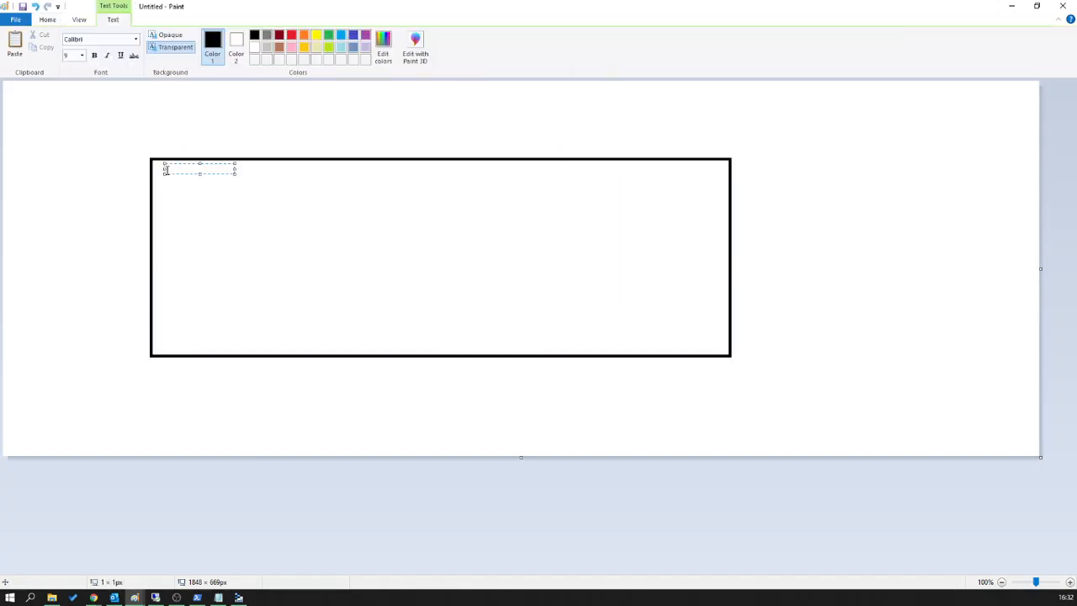
pyautogui.write('container -- abc')
pyautogui.click(169, 183)
# Step: Add the line 'doc,image,audio,mov,log,pdf ------ block blob' inside the box
pyautogui.click(166, 202)
pyautogui.write('ainer -- abc')
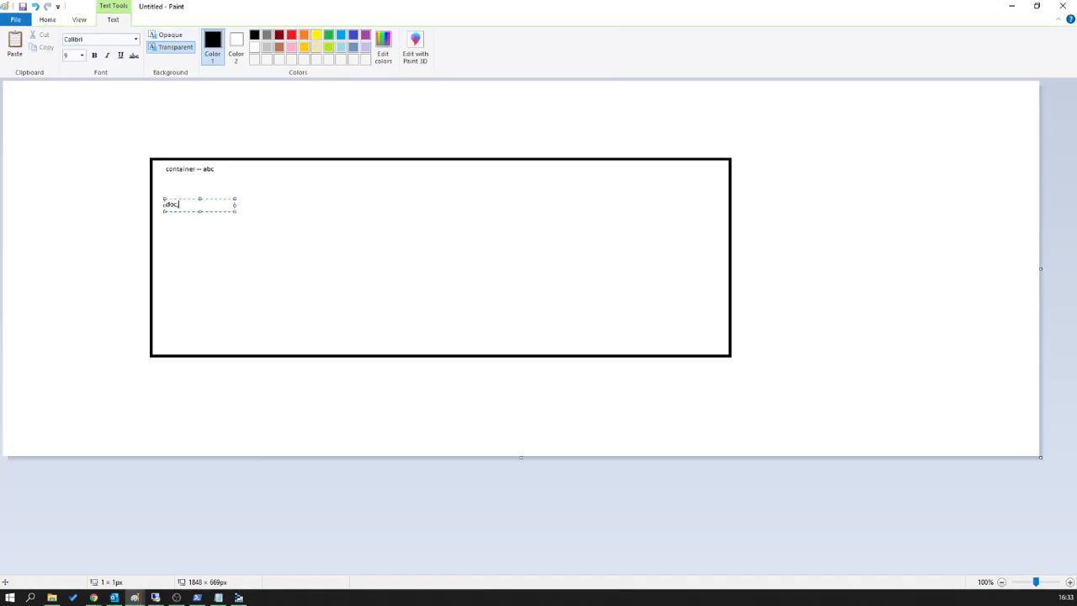
pyautogui.write('doc.image,audio,mov')
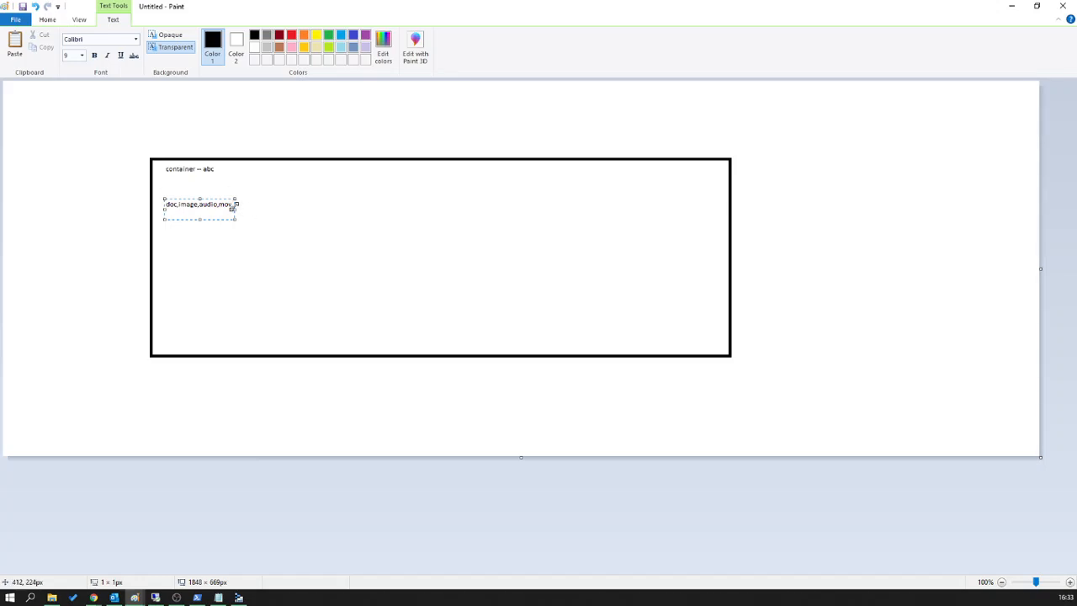
pyautogui.moveTo(233, 207); pyautogui.dragTo(372, 192)
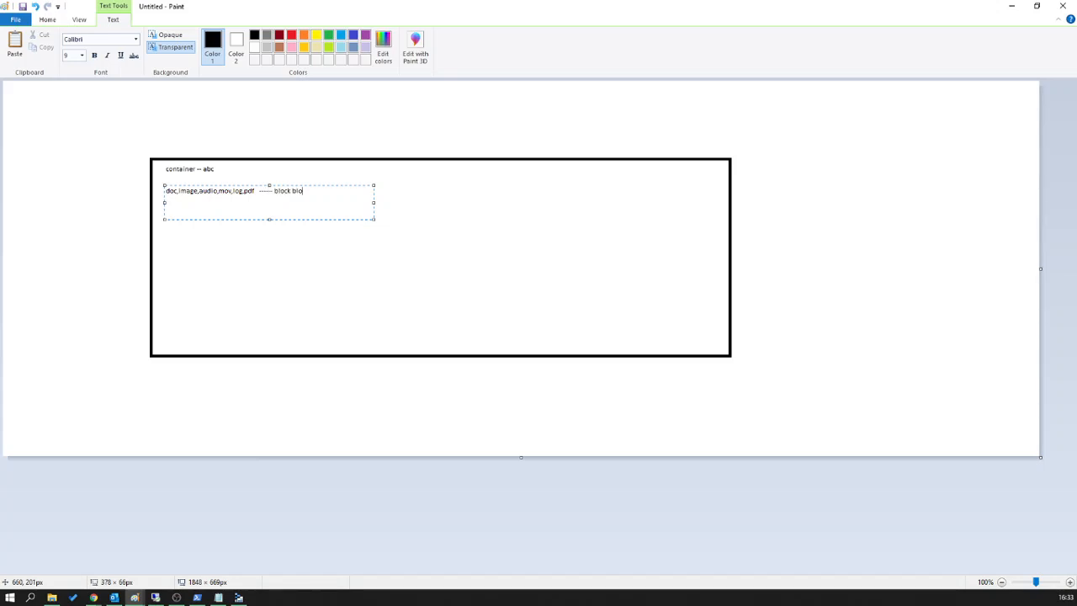
pyautogui.doubleClick(281, 192)
pyautogui.click(300, 334)
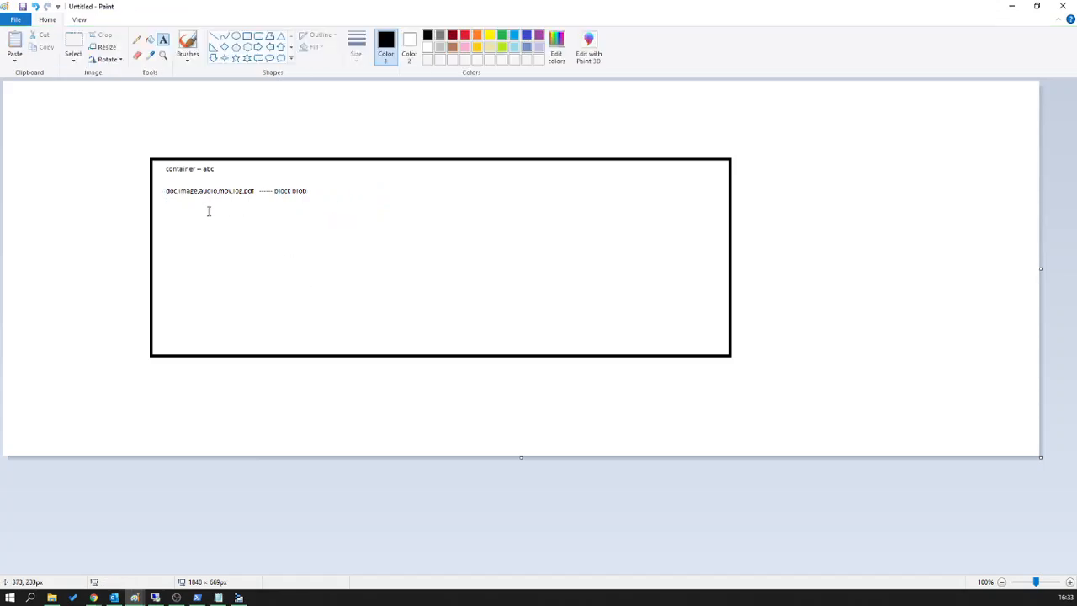
# Step: Draw a box below the block blob line and label it mymove.mp4
pyautogui.click(247, 35)
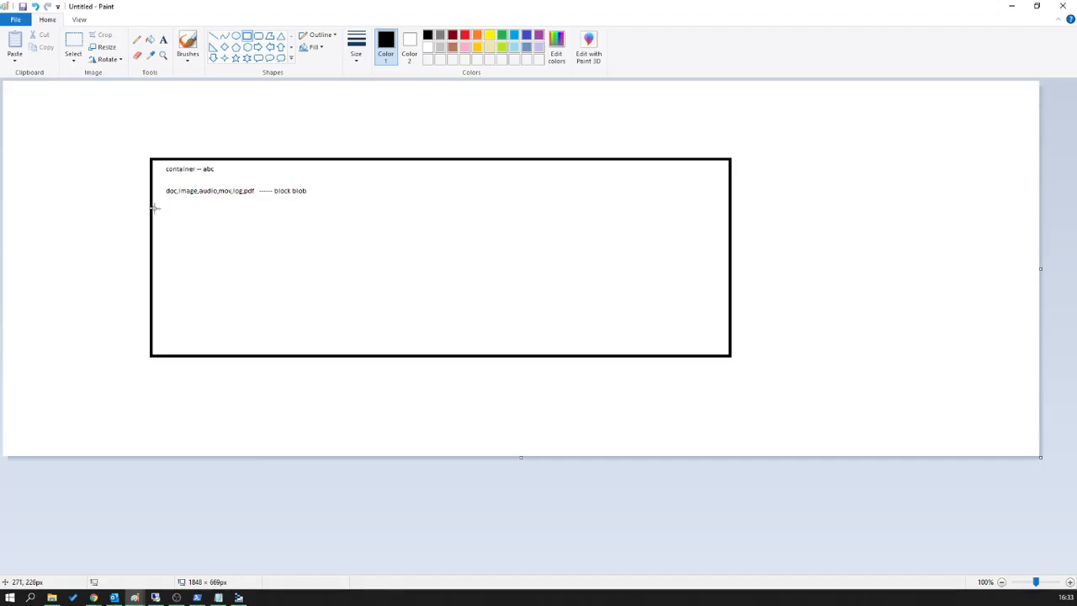
pyautogui.moveTo(154, 210); pyautogui.dragTo(337, 252)
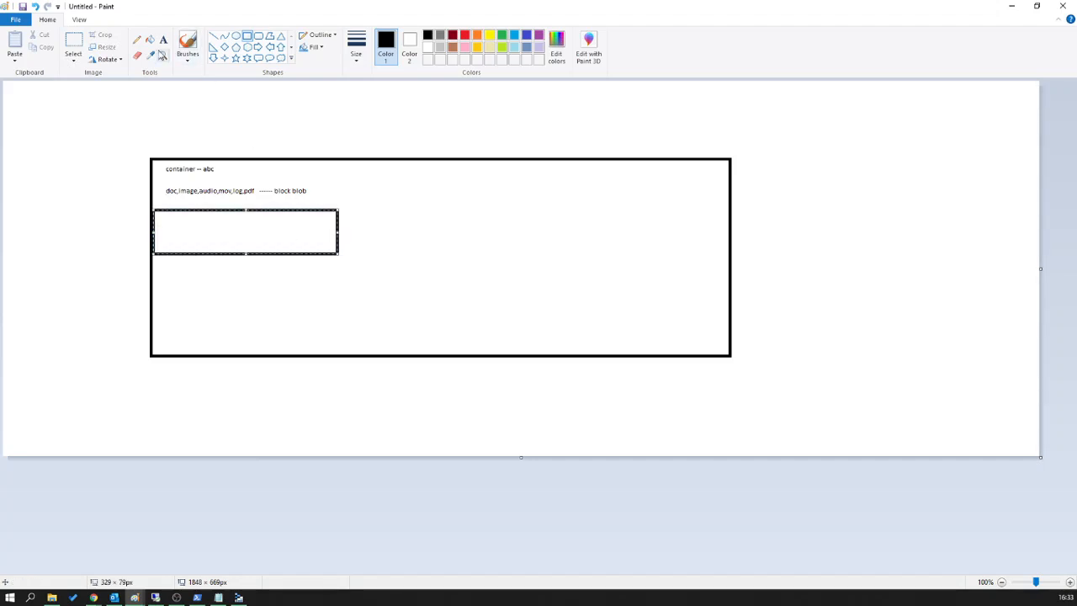
pyautogui.click(164, 40)
pyautogui.click(165, 216)
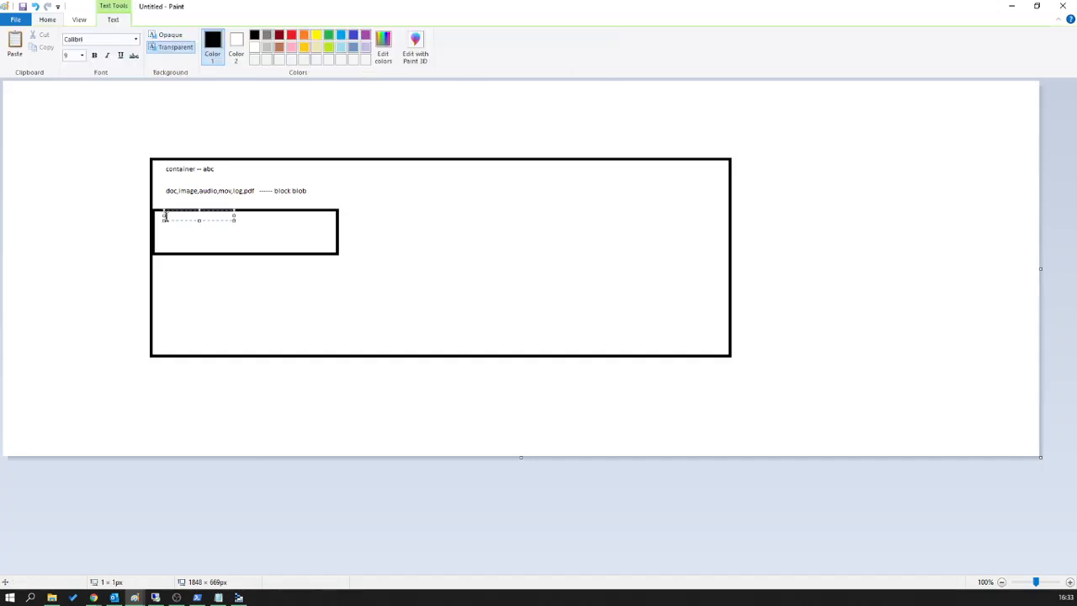
pyautogui.write('ap')
pyautogui.write('move.mp')
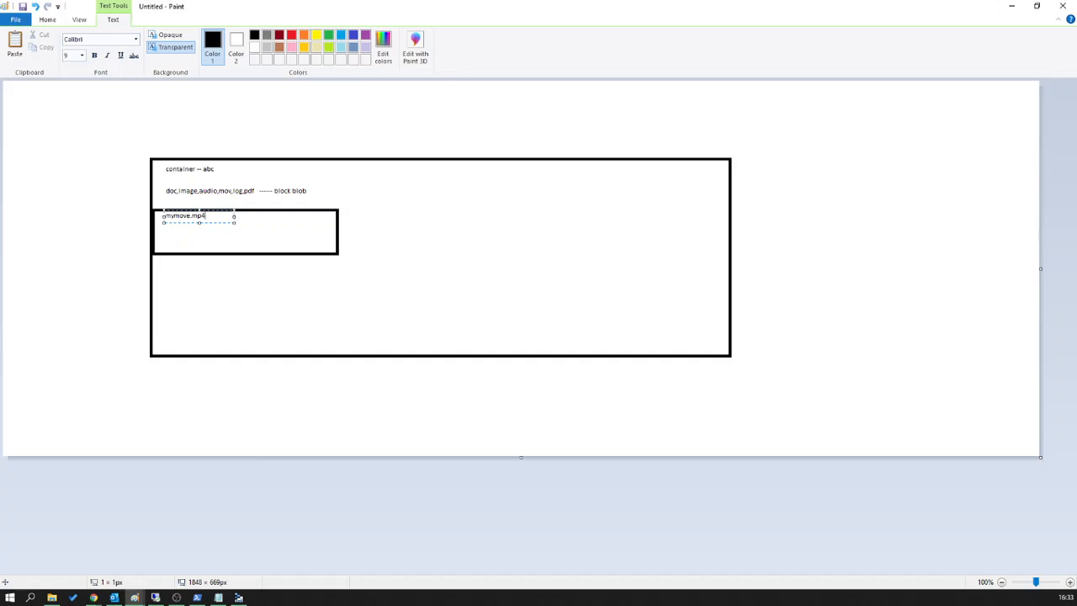
pyautogui.write('4')
pyautogui.click(168, 245)
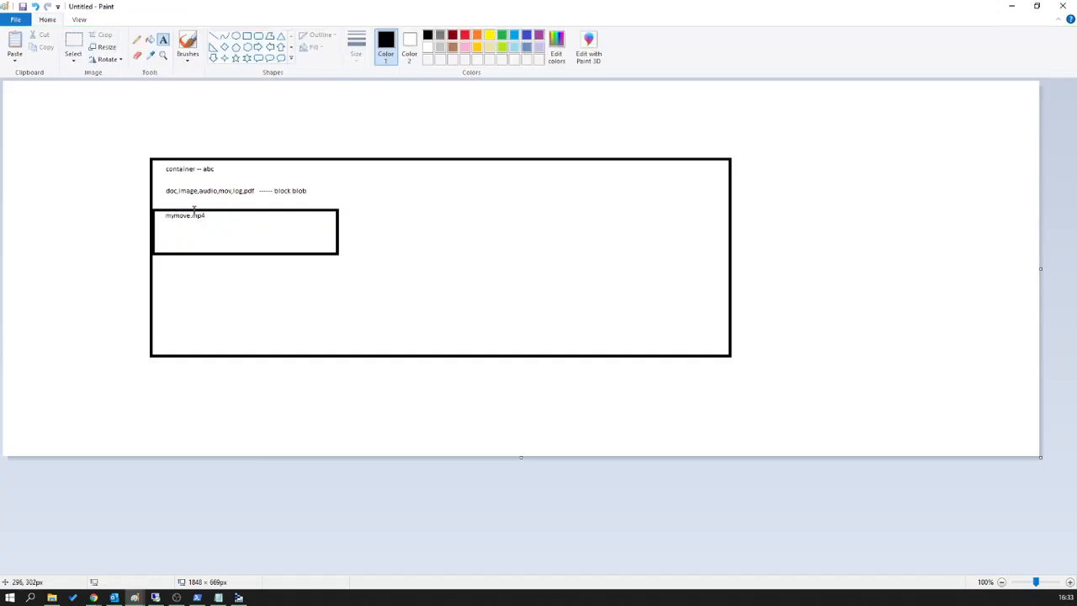
# Step: Draw a row of small blocks inside the mymove.mp4 box
pyautogui.click(246, 36)
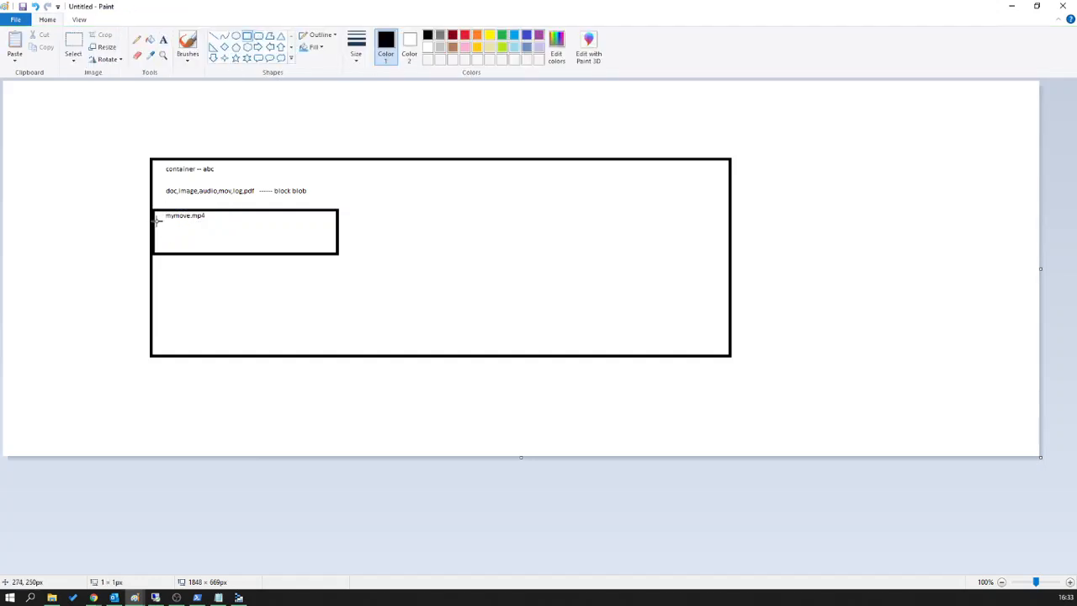
pyautogui.moveTo(157, 220); pyautogui.dragTo(331, 240)
pyautogui.click(197, 235)
pyautogui.click(248, 245)
pyautogui.click(281, 241)
pyautogui.click(317, 243)
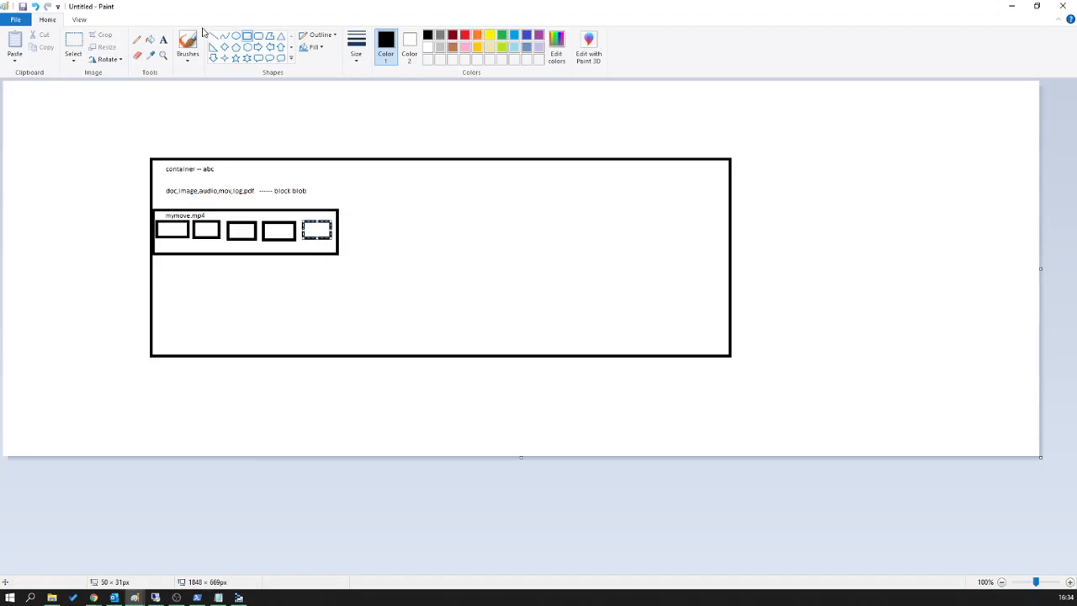
# Step: Add '1 G' under the blocks, '100MB' in the first block, and 'unmage disk' below 1 G
pyautogui.click(163, 40)
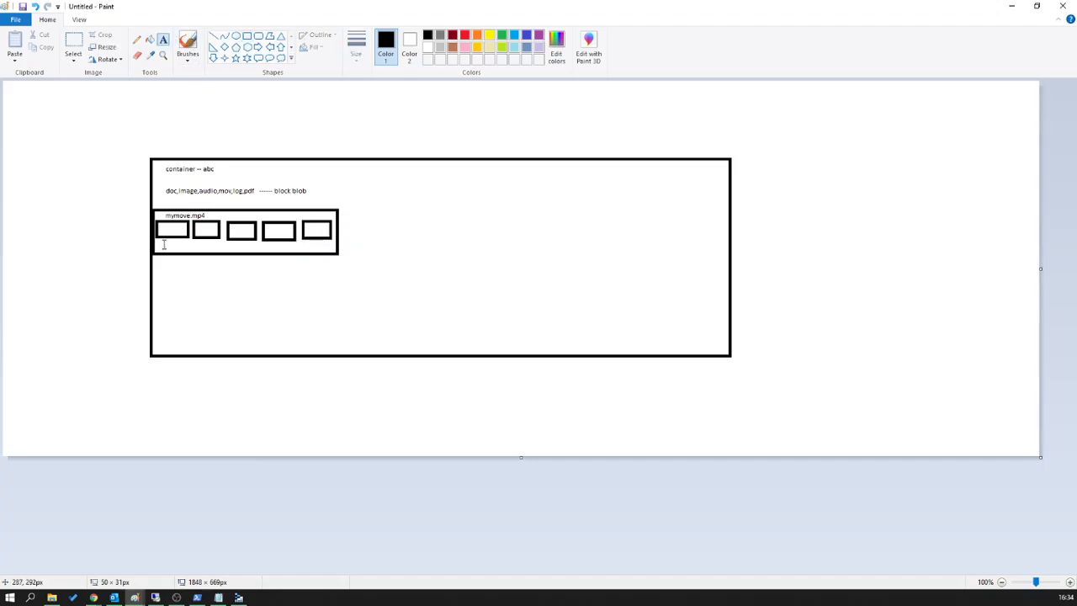
pyautogui.click(182, 258)
pyautogui.write('a1')
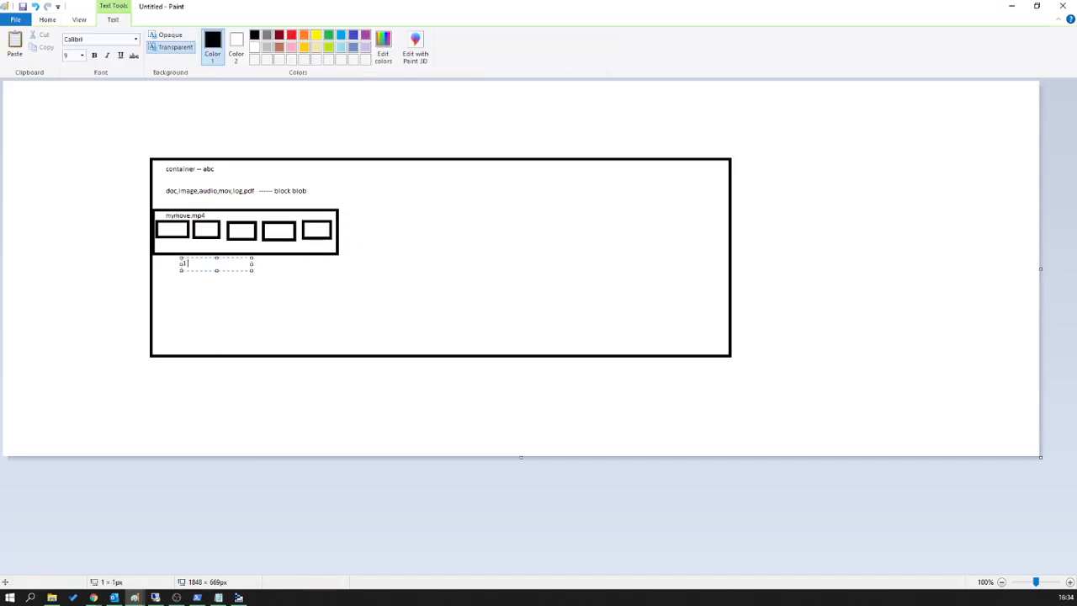
pyautogui.write(' G')
pyautogui.click(213, 314)
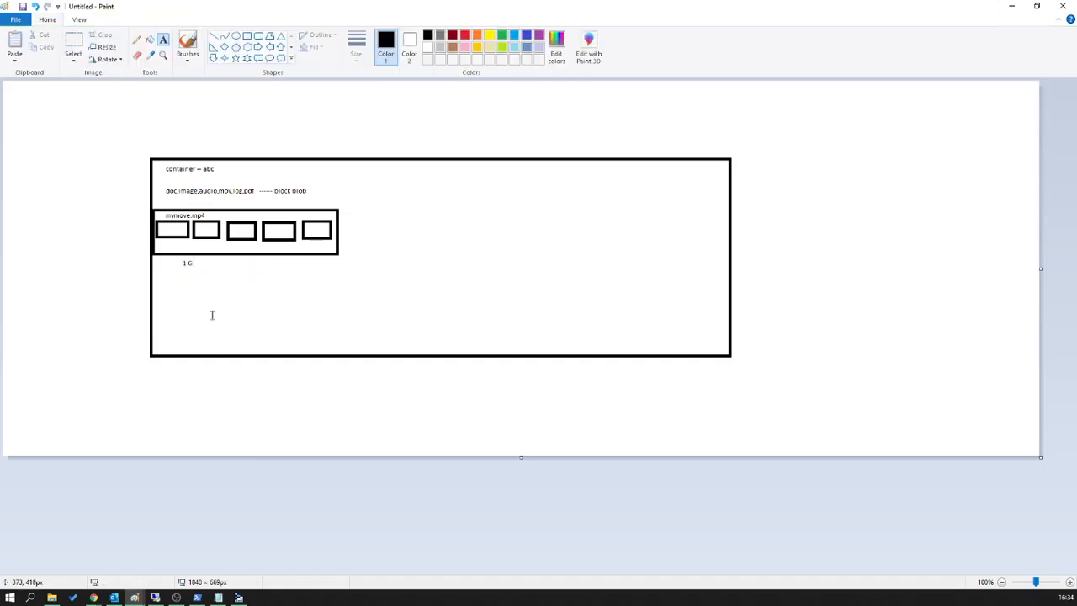
pyautogui.click(160, 225)
pyautogui.write('100MB')
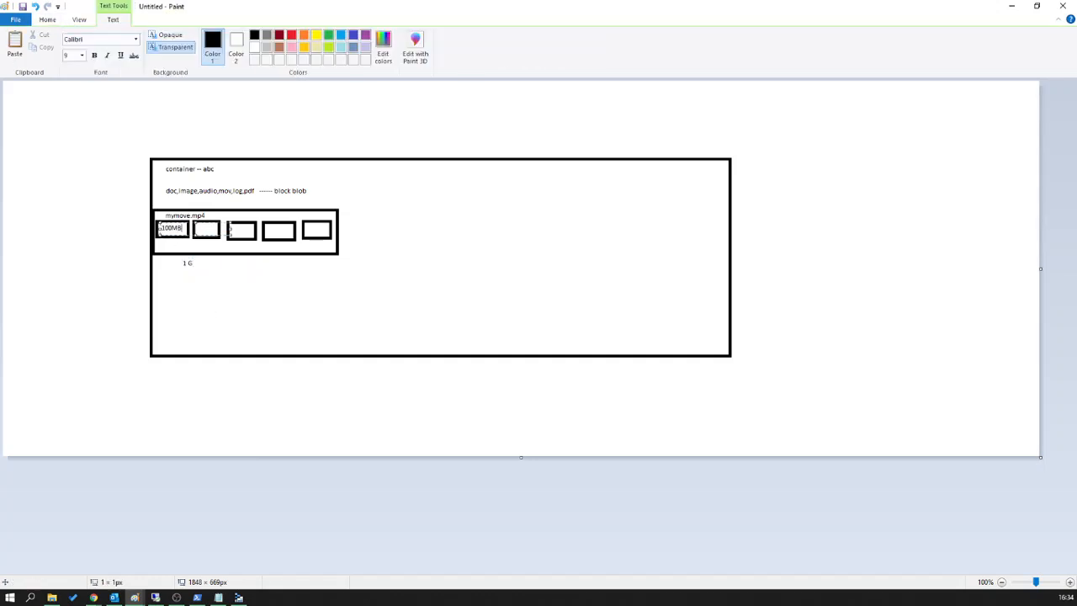
pyautogui.click(203, 308)
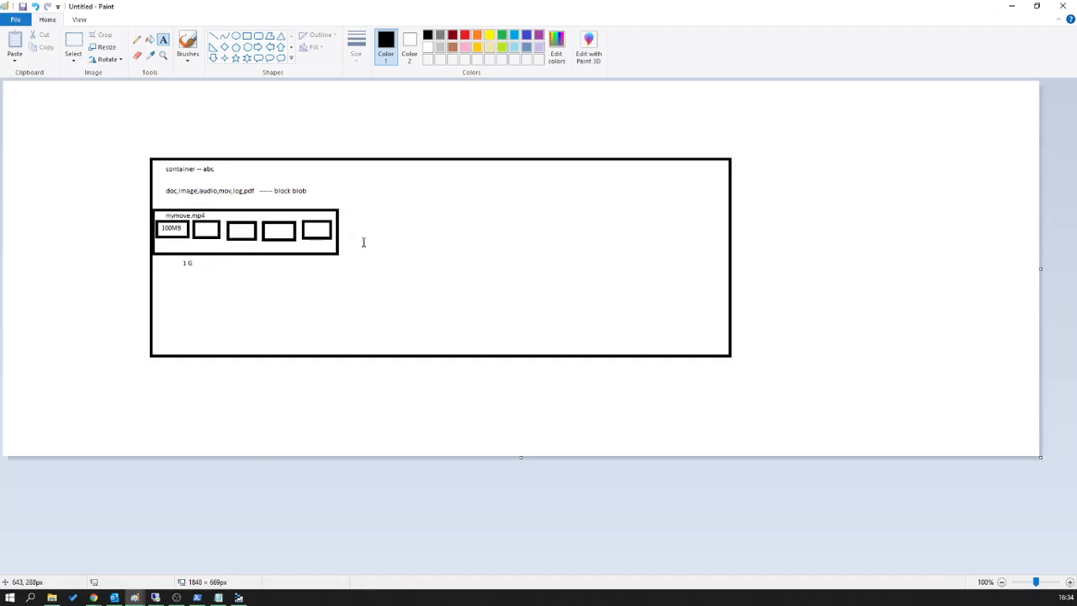
pyautogui.click(159, 292)
pyautogui.write('1')
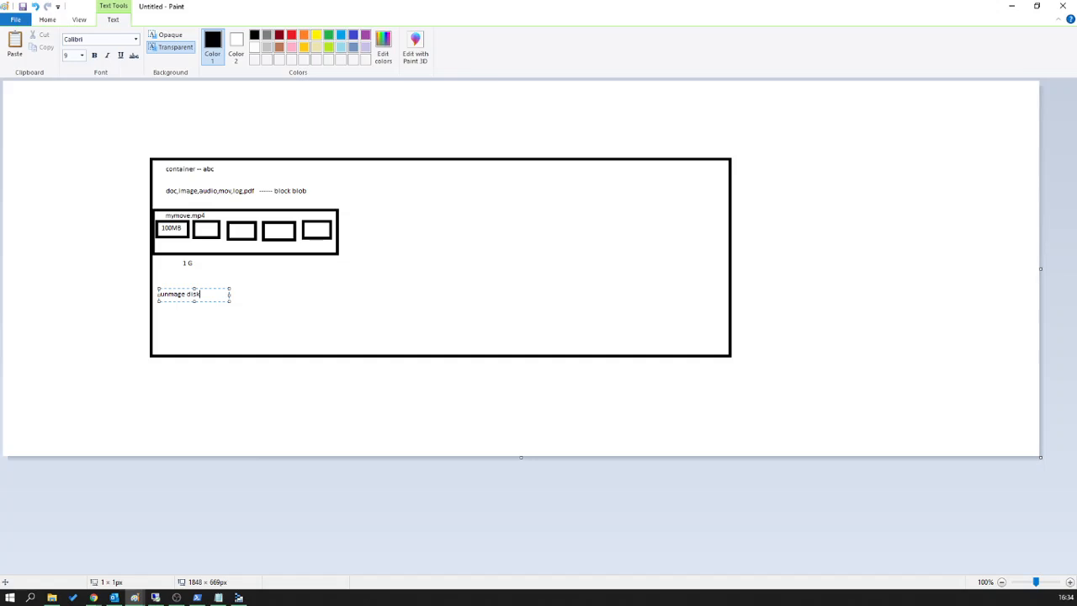
pyautogui.click(139, 383)
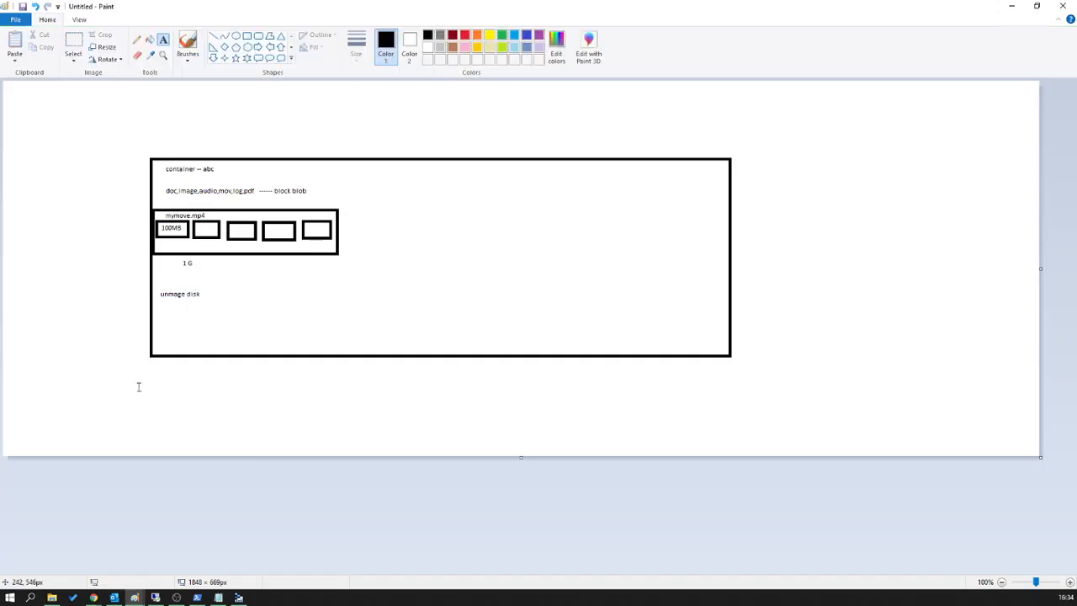
# Step: Draw a large triangle right of the container box and label it 'disk -- storage'
pyautogui.click(281, 35)
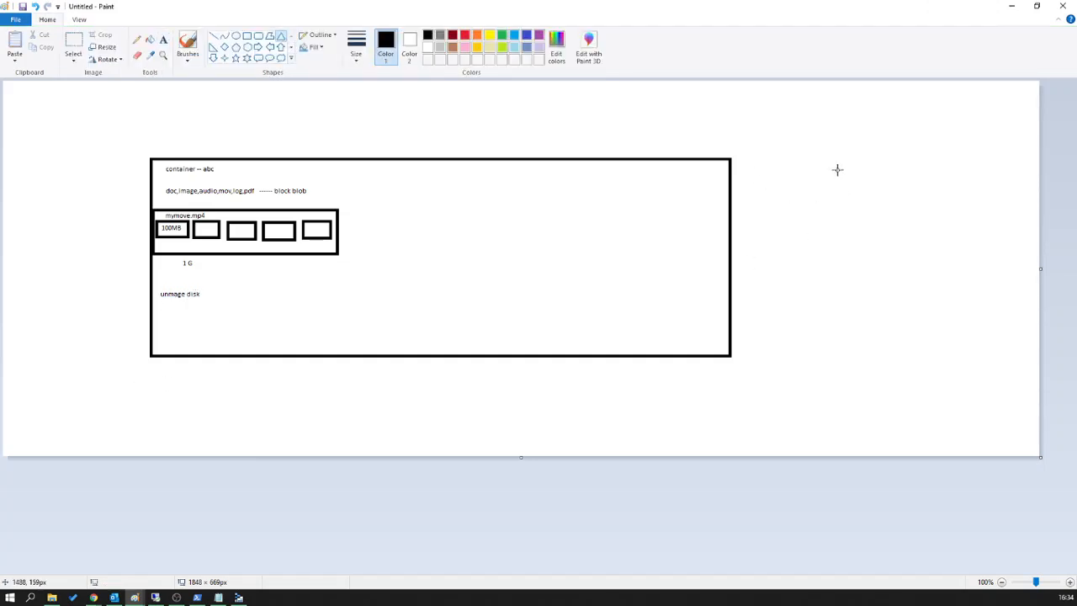
pyautogui.moveTo(836, 169); pyautogui.dragTo(1012, 308)
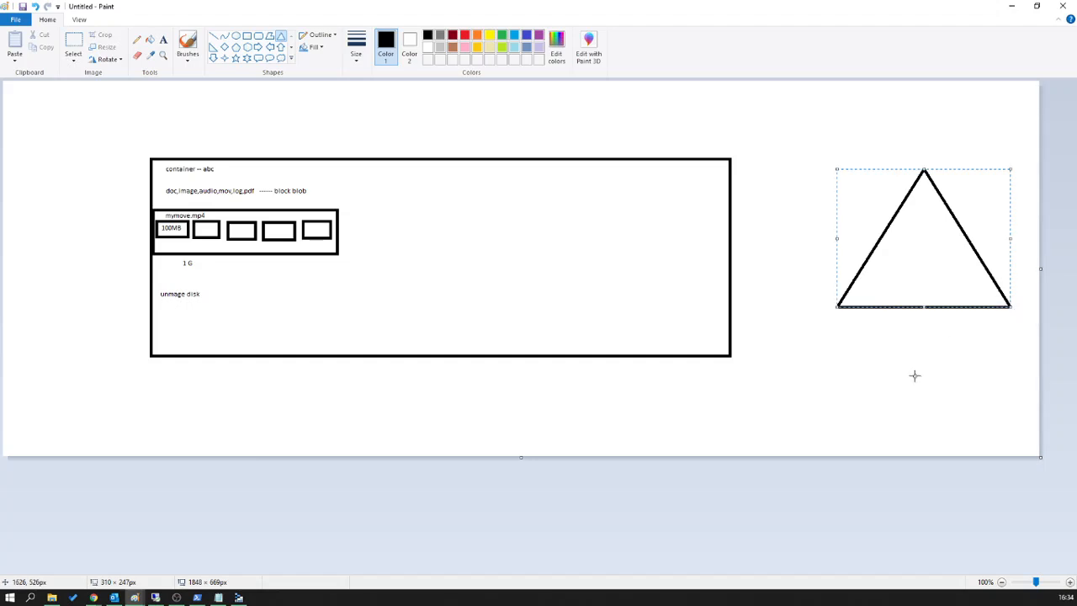
pyautogui.click(915, 377)
pyautogui.click(163, 39)
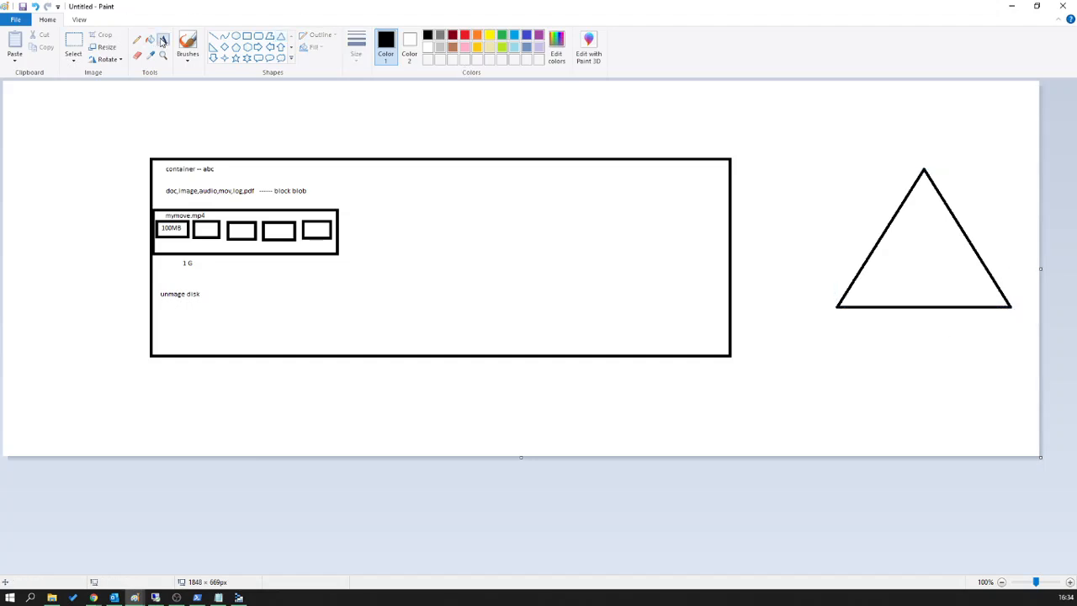
pyautogui.click(878, 291)
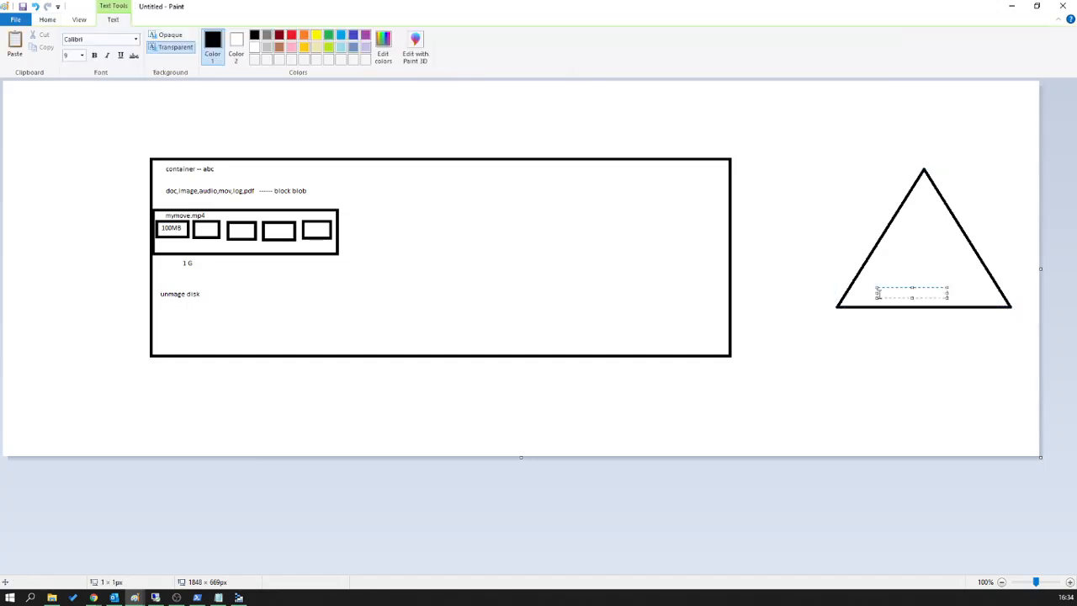
pyautogui.write('disk -- storage')
pyautogui.click(931, 365)
# Step: Add the two-line label 'manage disk / unmanage disk' below the triangle
pyautogui.click(867, 320)
pyautogui.write('umanage disk')
pyautogui.press('Return')
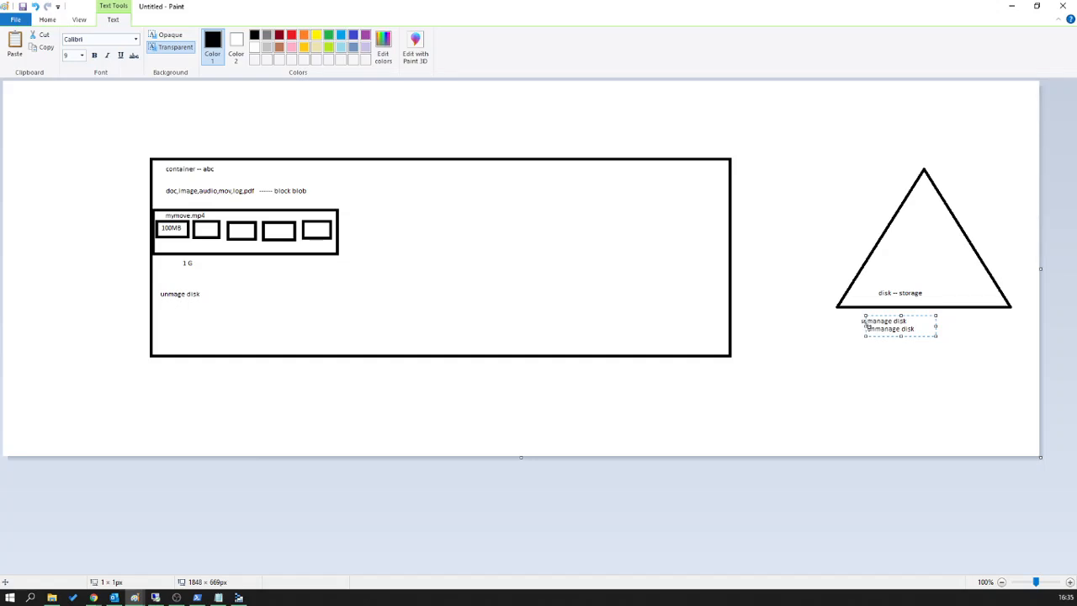
pyautogui.click(845, 353)
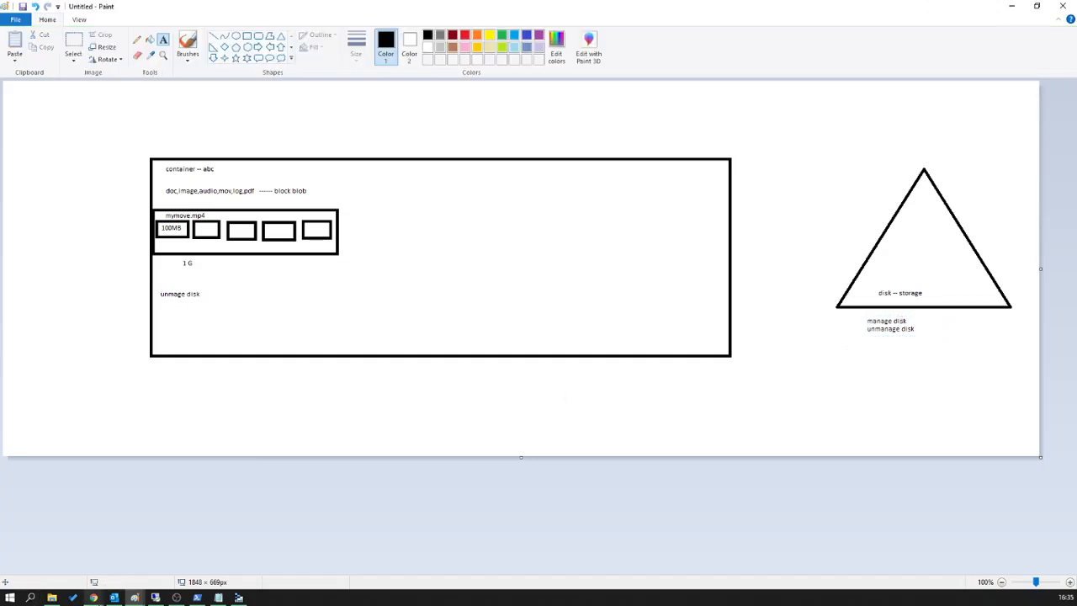
# Step: Search Azure for disk to view the Disks list of three disks, then minimize Chrome
pyautogui.moveTo(95, 597)
pyautogui.click(279, 553)
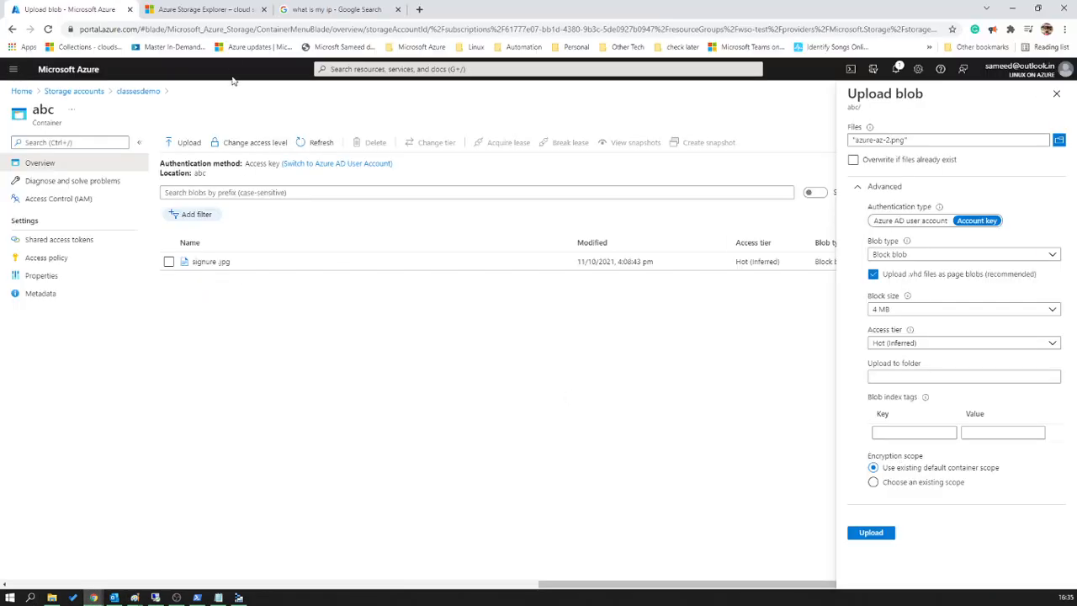
pyautogui.click(380, 69)
pyautogui.write('disk')
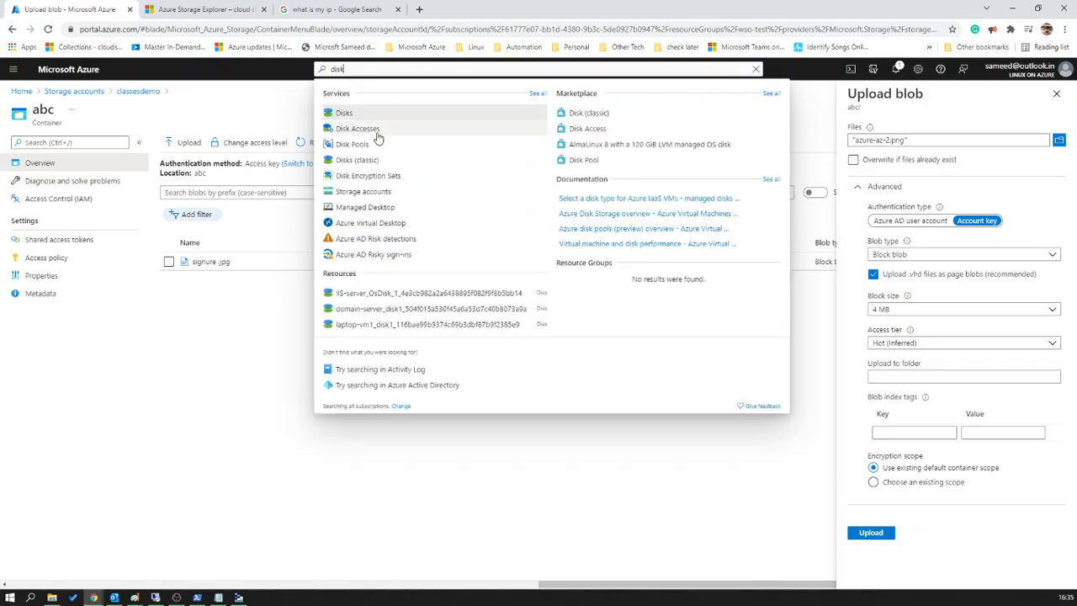
pyautogui.click(348, 115)
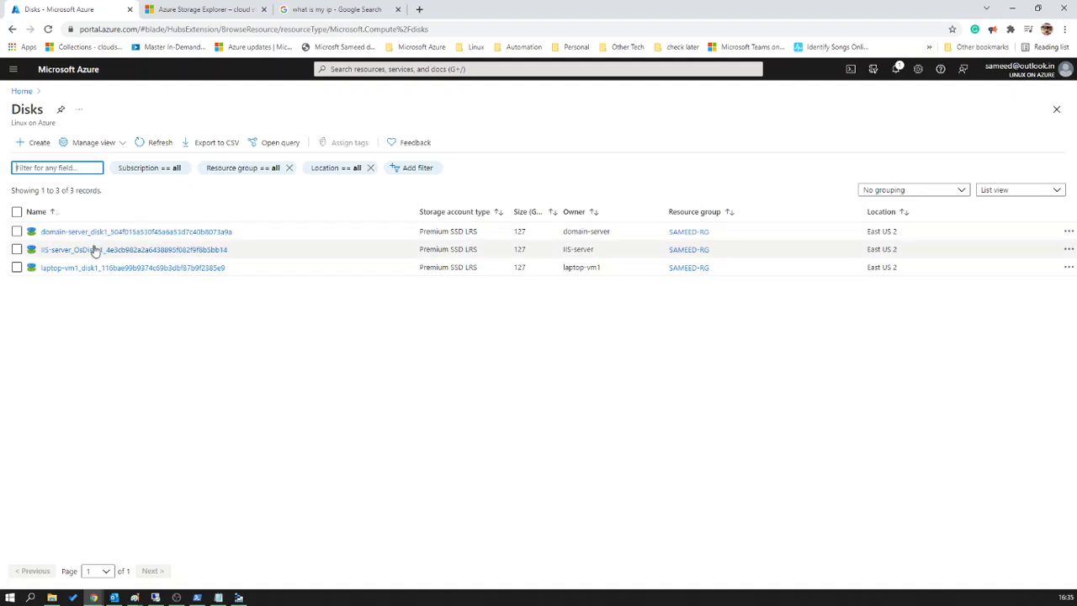
pyautogui.click(1013, 8)
# Step: Add 'disk as service' beside manage disk, then minimize Paint
pyautogui.click(932, 320)
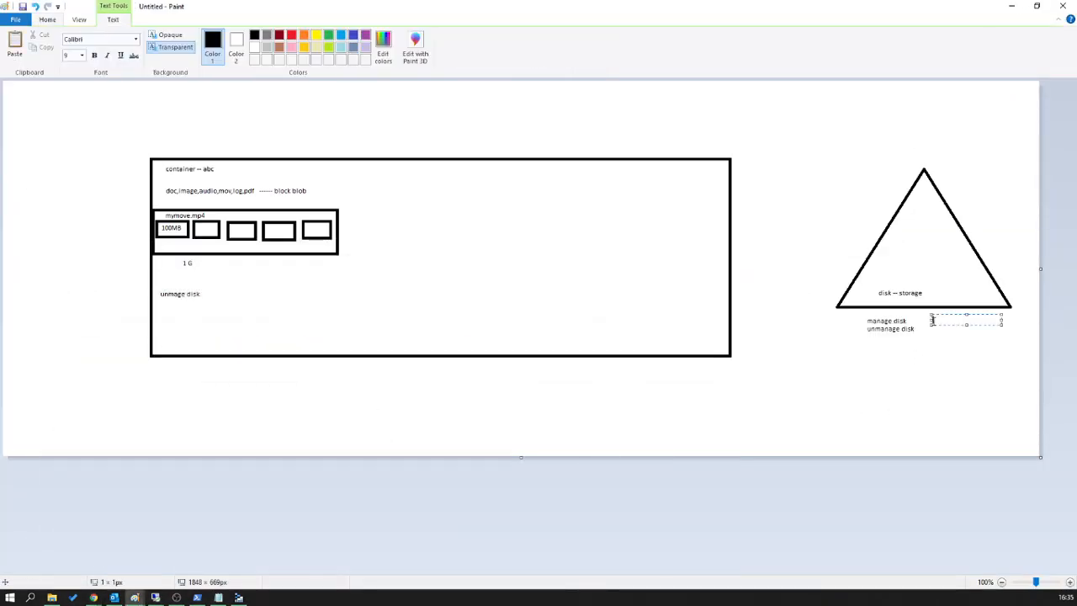
pyautogui.write('disk as service')
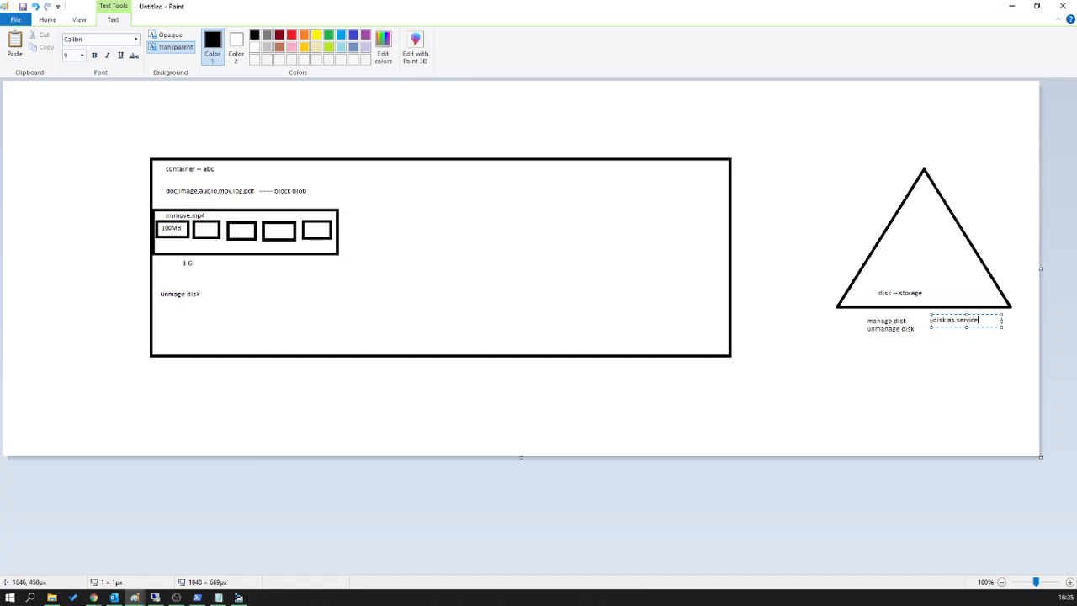
pyautogui.click(926, 337)
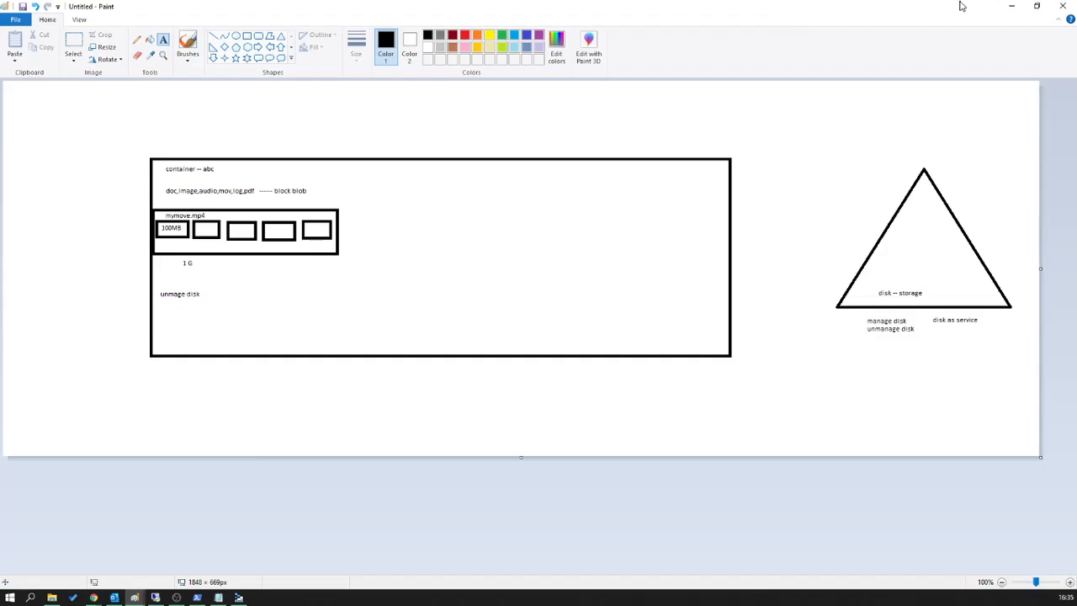
pyautogui.click(1011, 6)
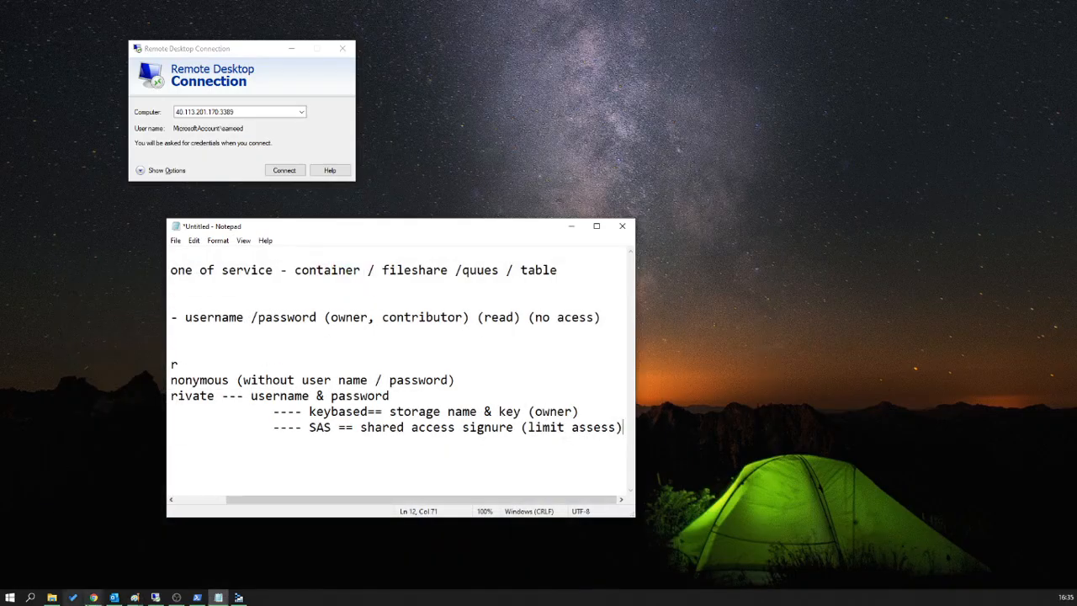
# Step: Glance at the Azure Disks page again, then restore the Paint storage diagram full screen
pyautogui.click(93, 598)
pyautogui.click(290, 546)
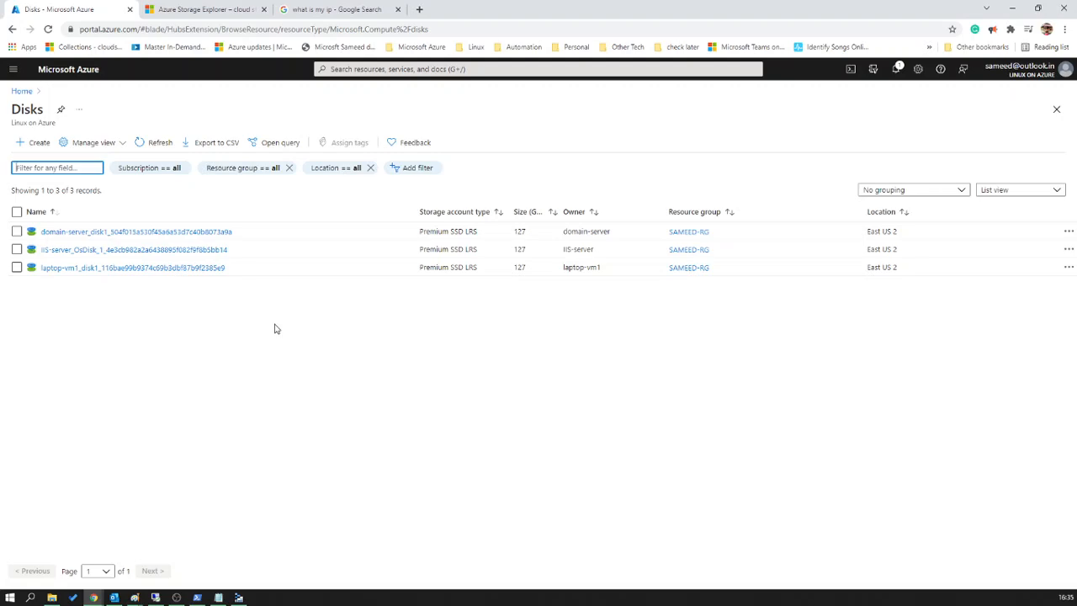
pyautogui.click(1015, 9)
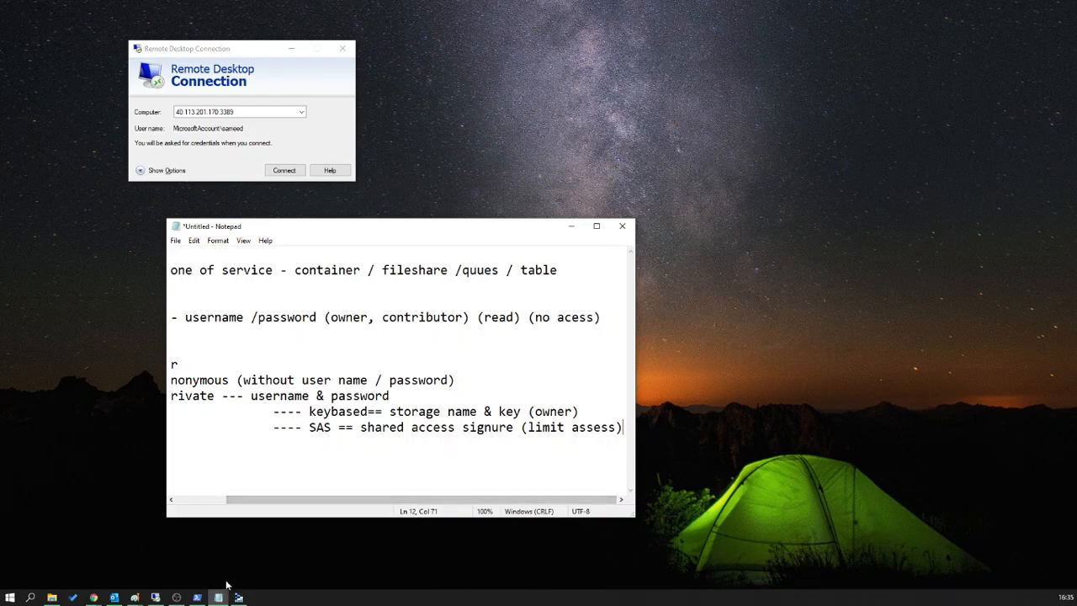
pyautogui.click(135, 597)
pyautogui.click(209, 552)
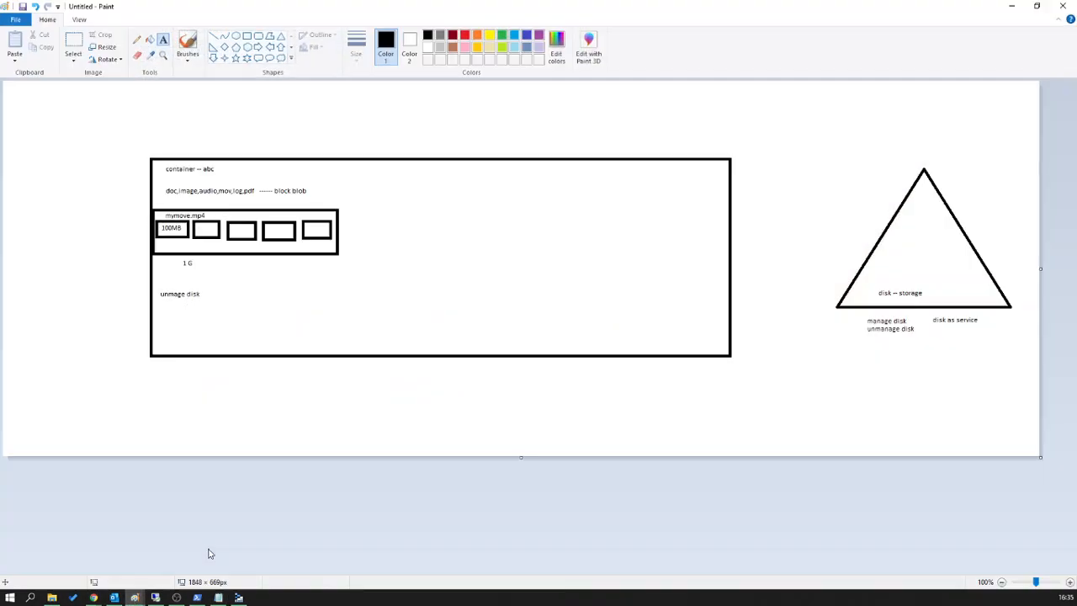
# Step: Draw a rounded box below the triangle and label it 'storage'
pyautogui.click(258, 36)
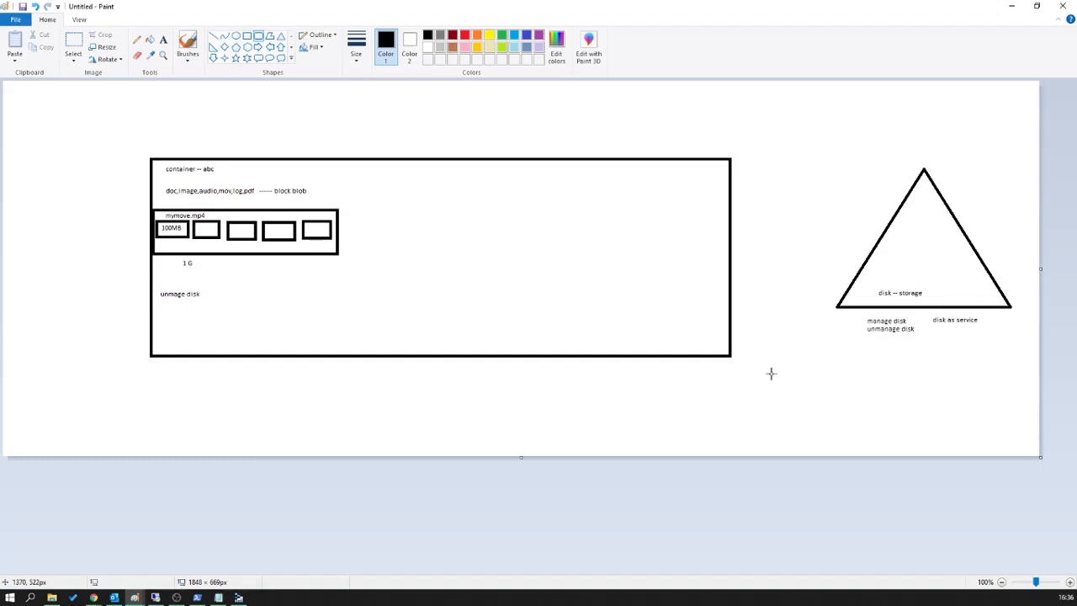
pyautogui.moveTo(758, 368); pyautogui.dragTo(898, 425)
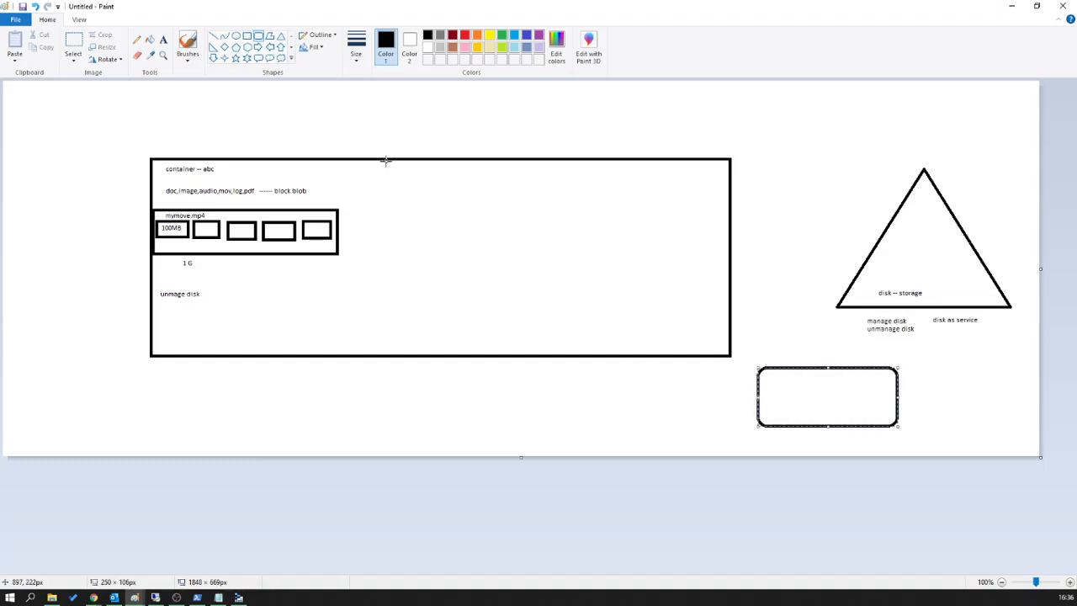
pyautogui.click(163, 40)
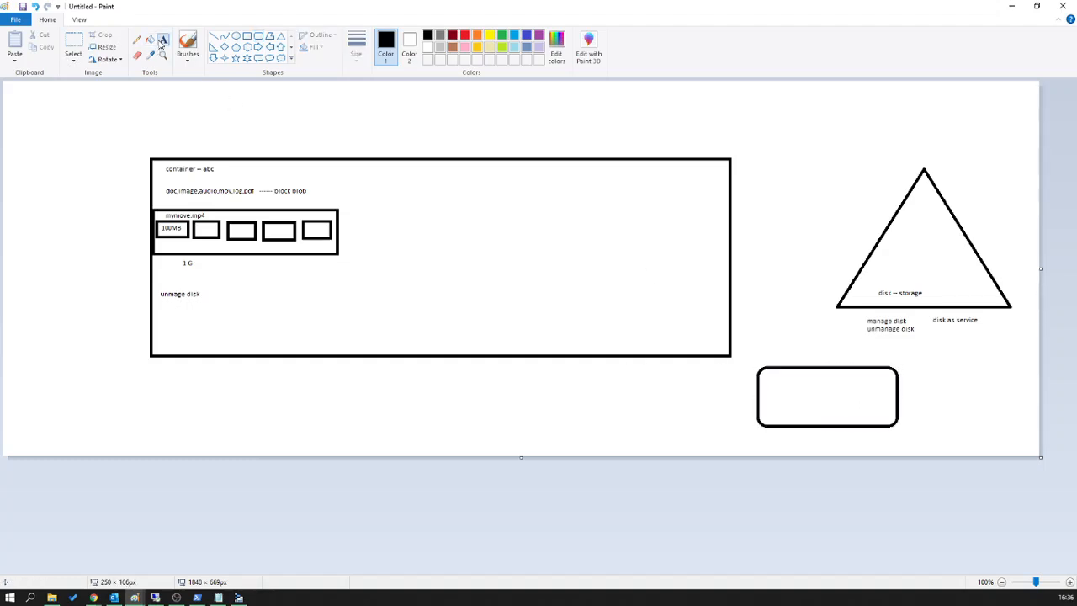
pyautogui.click(764, 354)
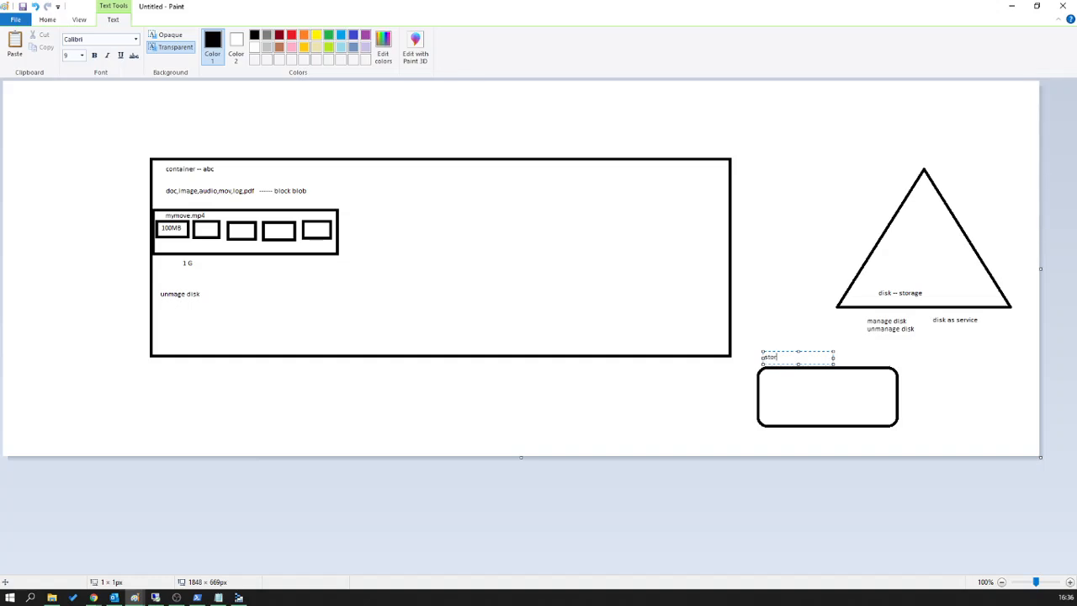
pyautogui.click(738, 395)
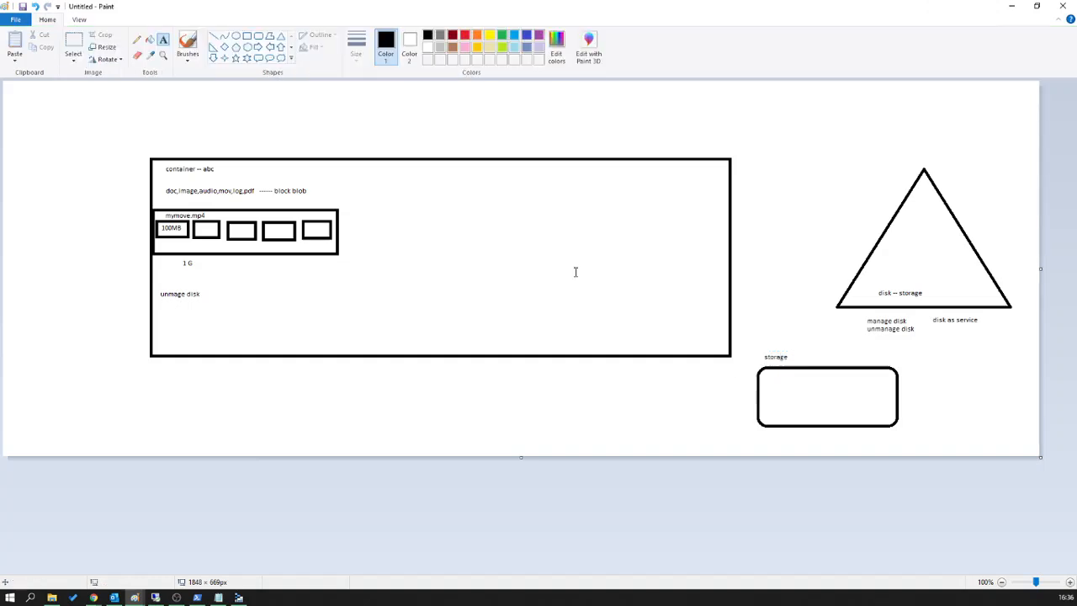
# Step: Draw a small rectangle inside the storage box with an oval inside it
pyautogui.click(246, 37)
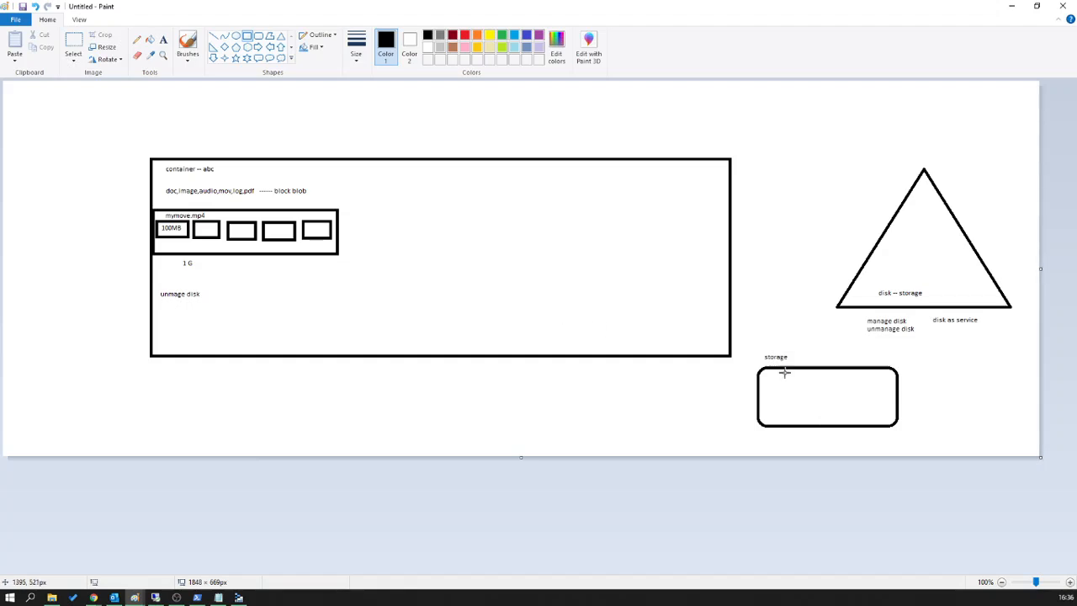
pyautogui.moveTo(765, 375)
pyautogui.mouseDown()
pyautogui.moveTo(830, 414)
pyautogui.moveTo(808, 407)
pyautogui.mouseUp()
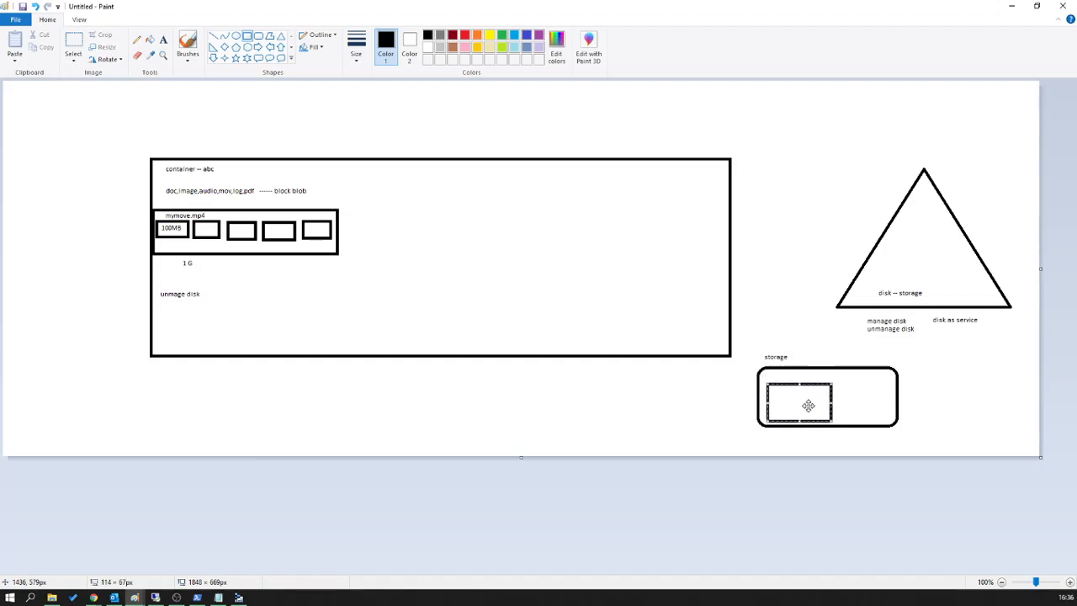
pyautogui.click(500, 440)
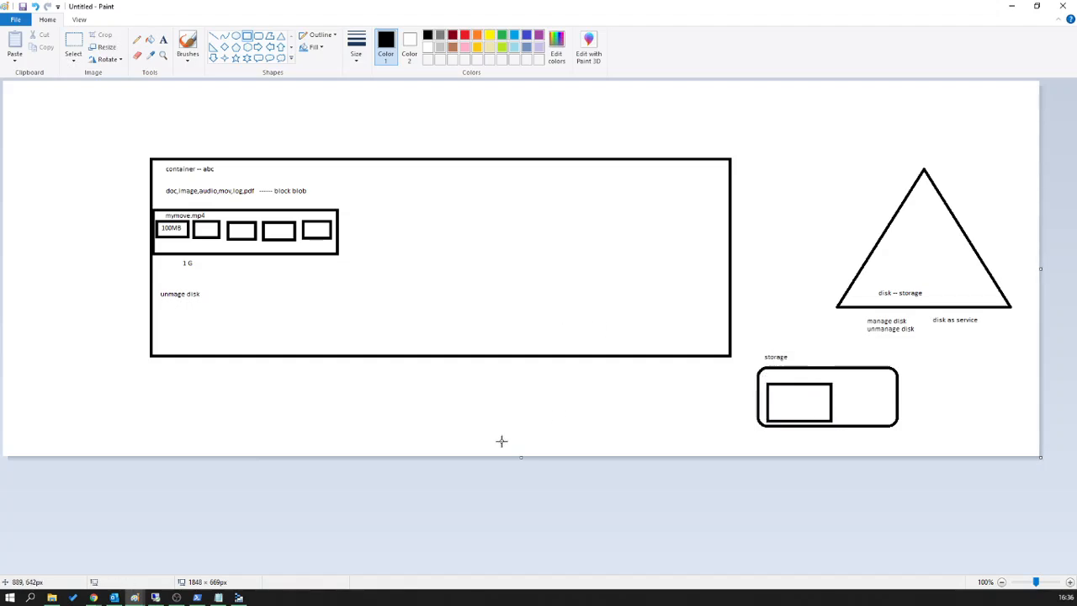
pyautogui.click(235, 36)
pyautogui.moveTo(777, 392); pyautogui.dragTo(823, 414)
pyautogui.click(795, 425)
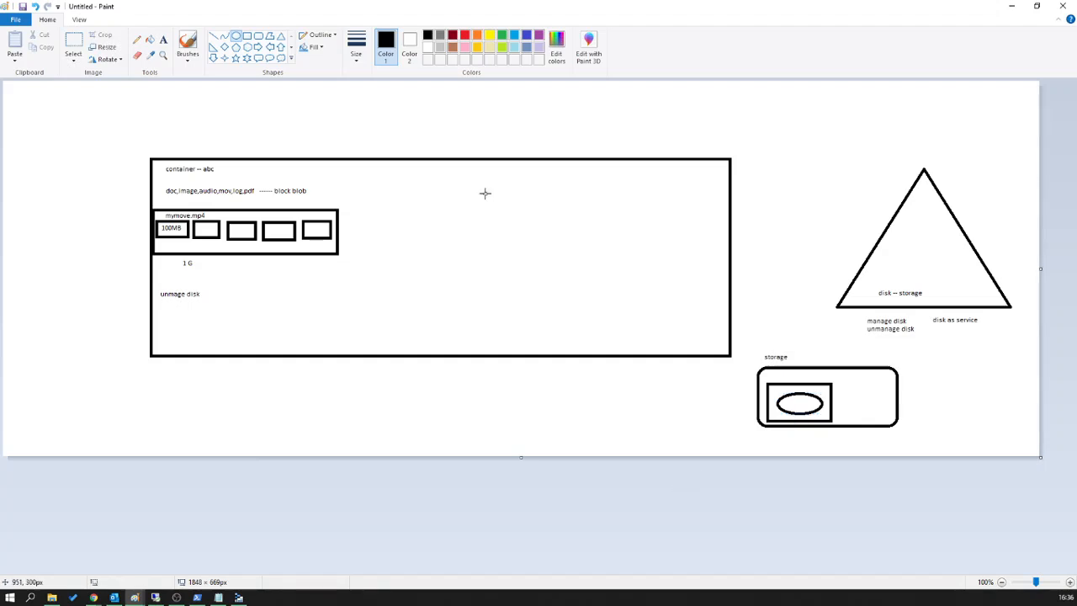
pyautogui.click(165, 39)
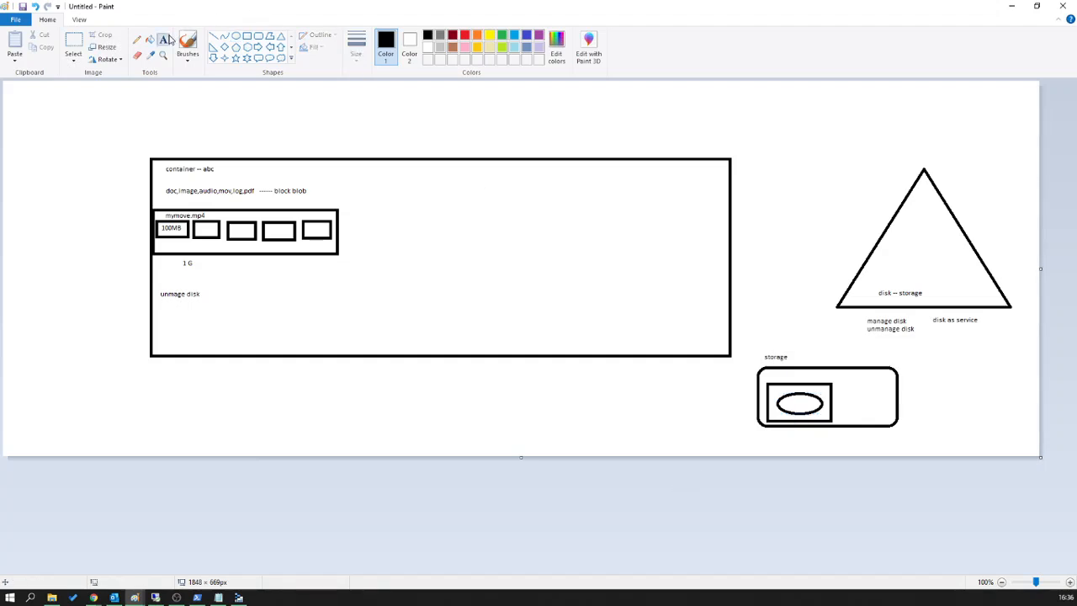
# Step: Label the inner box 'container' and write 'Vm1' inside the triangle
pyautogui.click(767, 372)
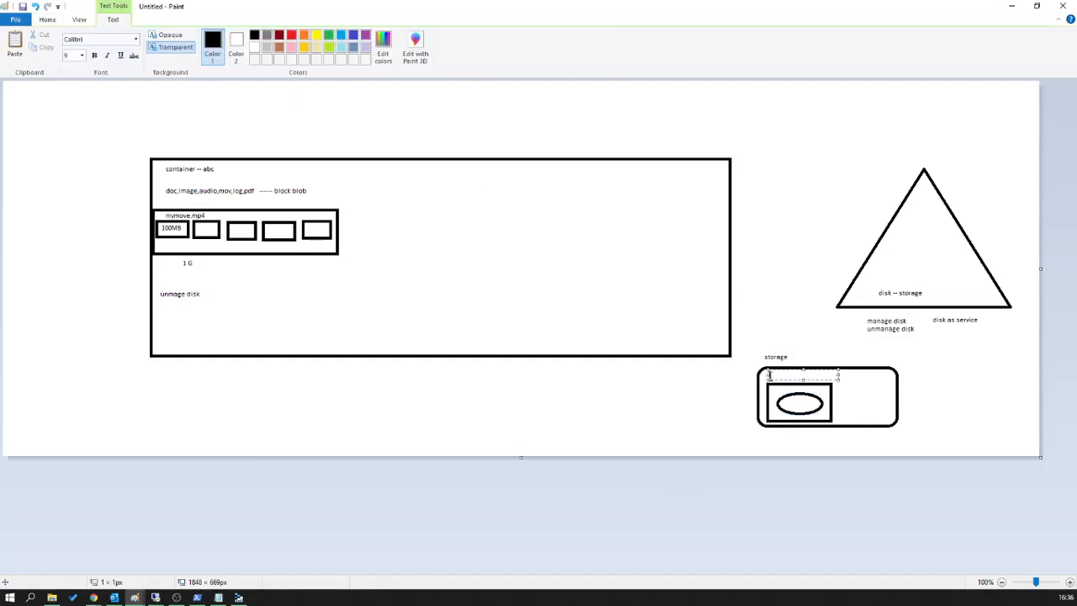
pyautogui.write('sco')
pyautogui.click(722, 438)
pyautogui.click(791, 404)
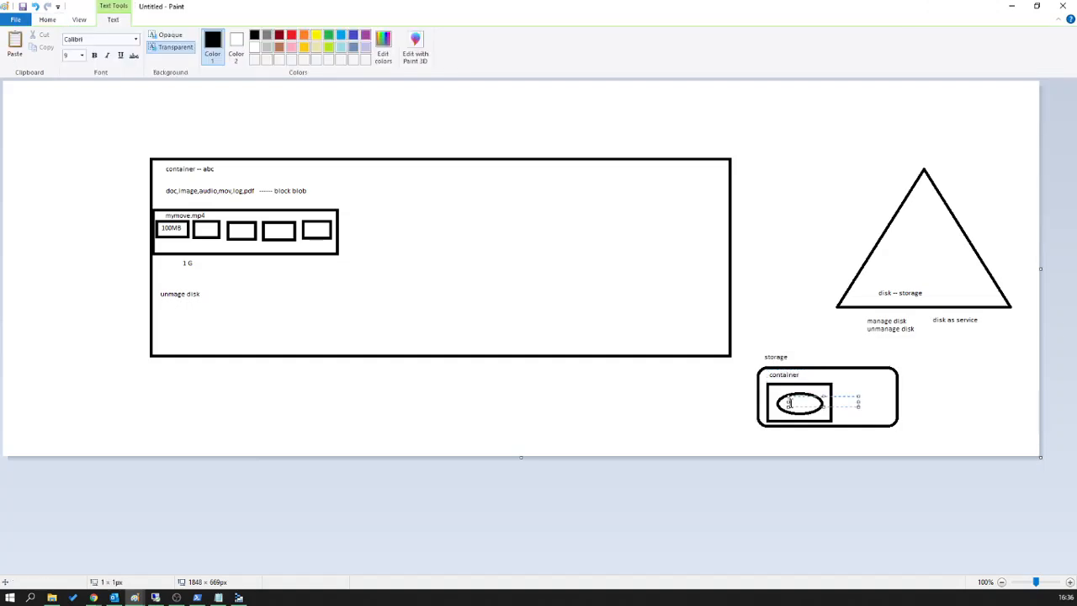
pyautogui.click(911, 242)
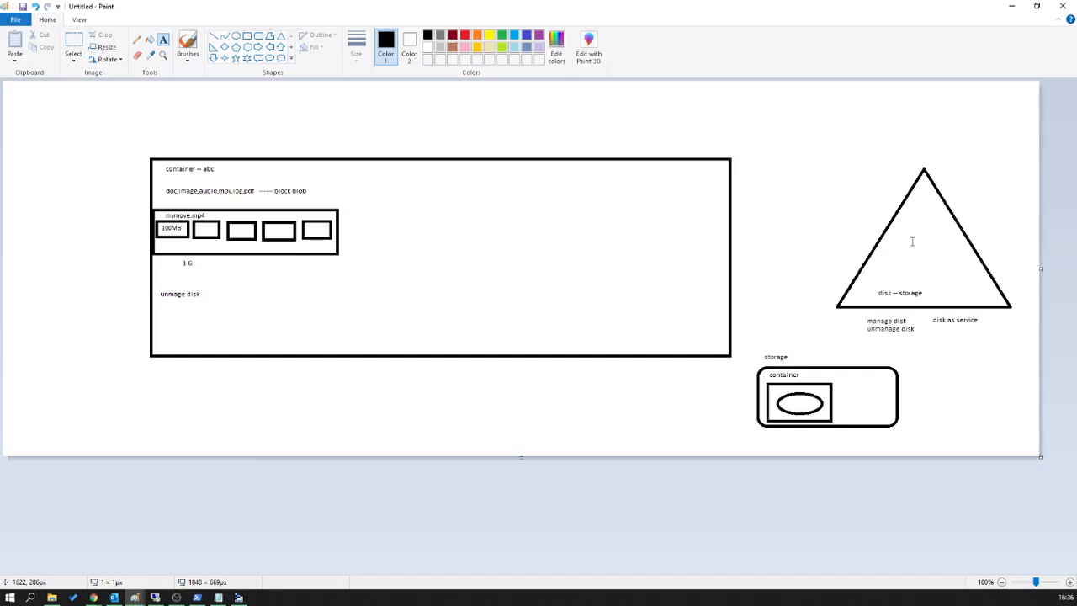
pyautogui.click(911, 241)
pyautogui.write('Vm1')
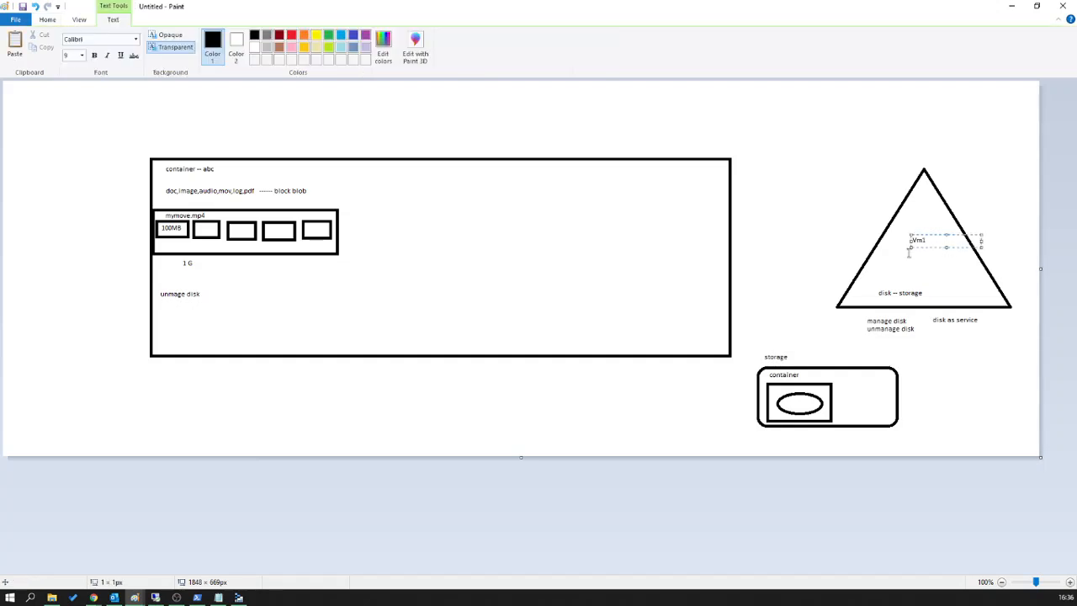
pyautogui.click(783, 404)
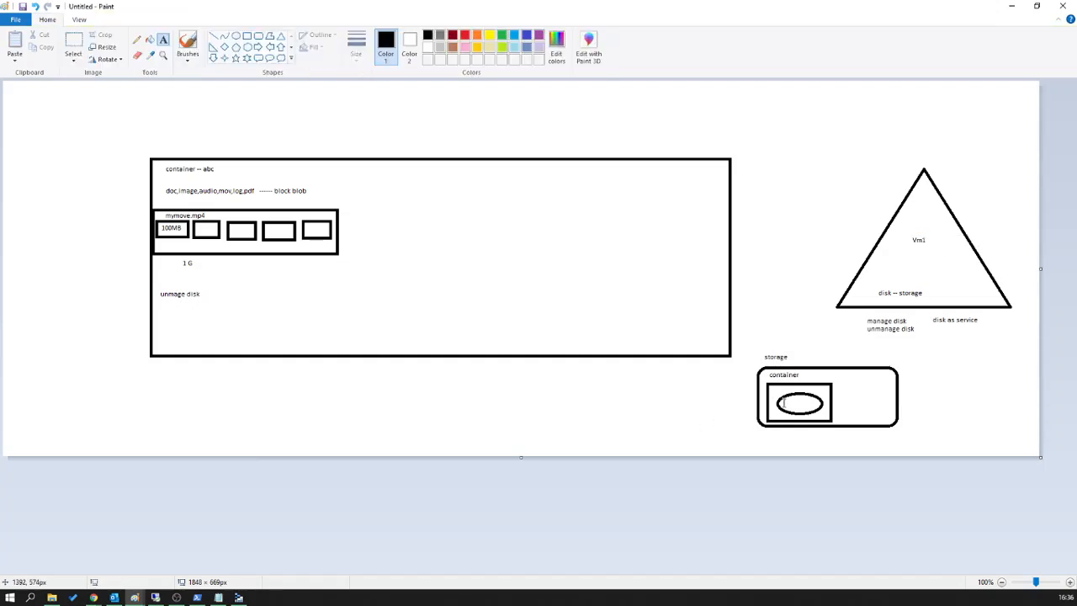
# Step: Label the oval 'vm1_os.vhd'
pyautogui.click(783, 403)
pyautogui.write('vm1')
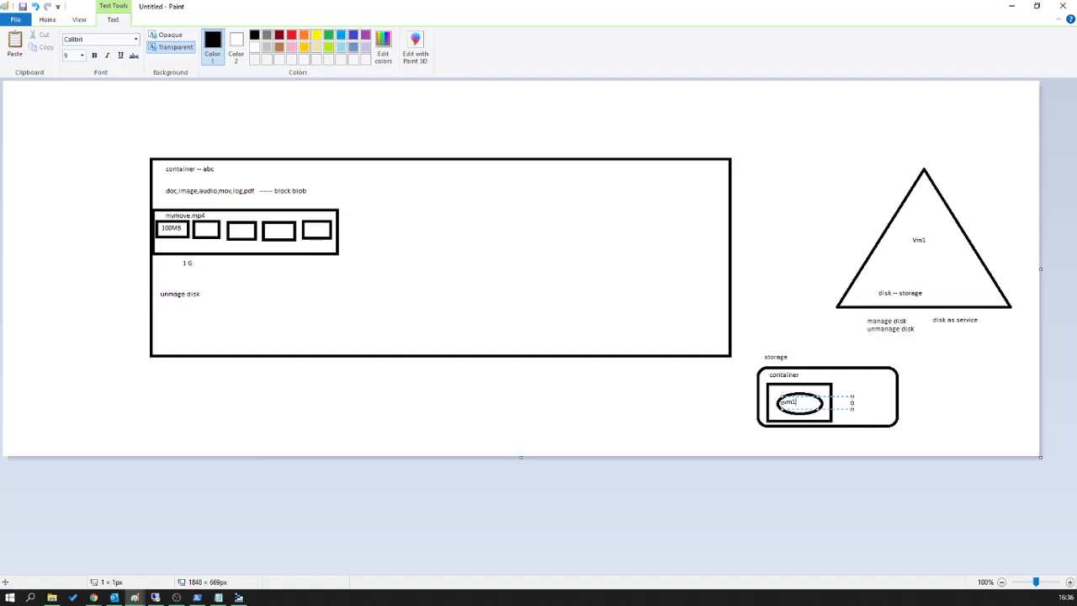
pyautogui.write('_os.vhd')
pyautogui.click(770, 437)
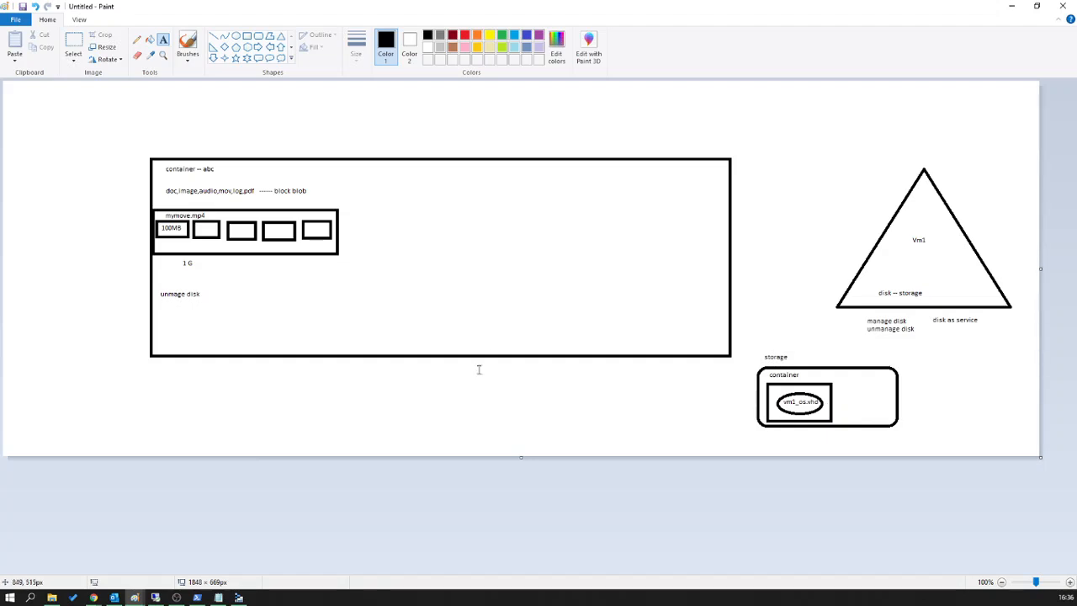
pyautogui.click(210, 294)
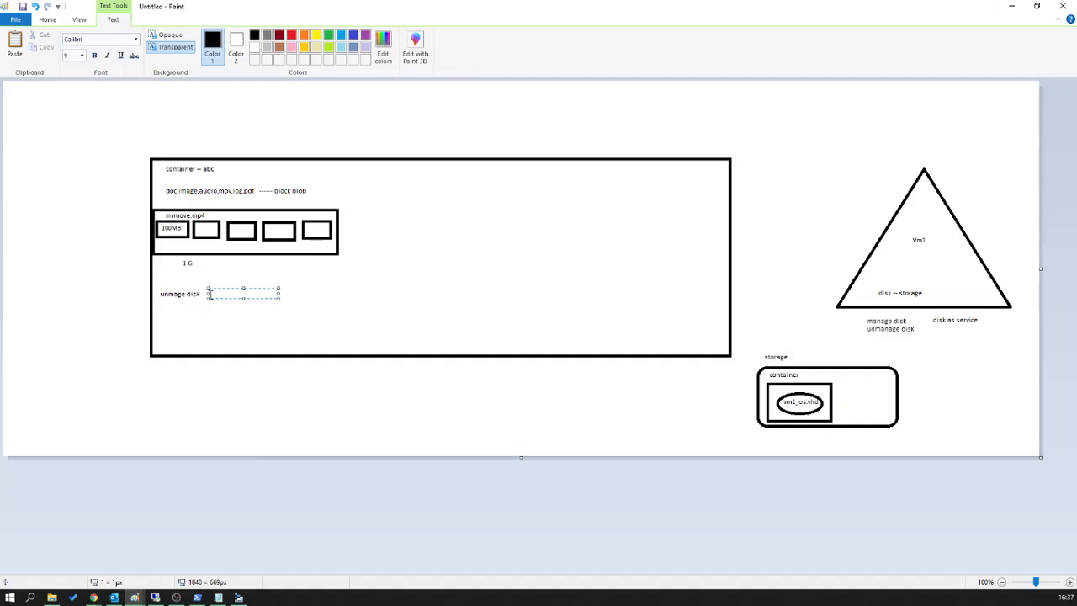
# Step: Add a 'page blob' label next to 'unmage disk' in the container box
pyautogui.write('-')
pyautogui.click(168, 339)
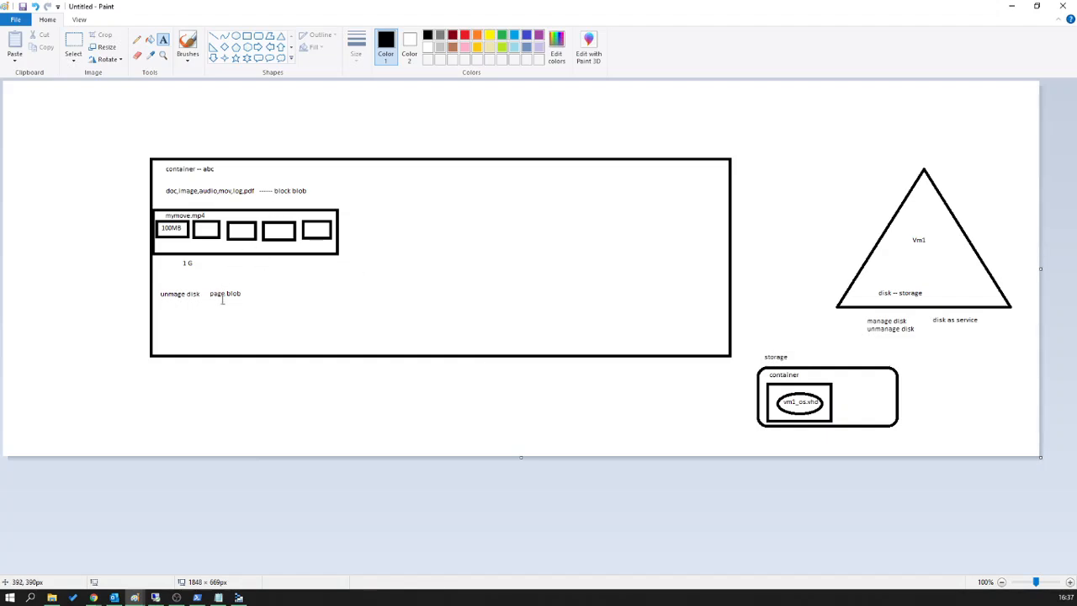
pyautogui.click(245, 336)
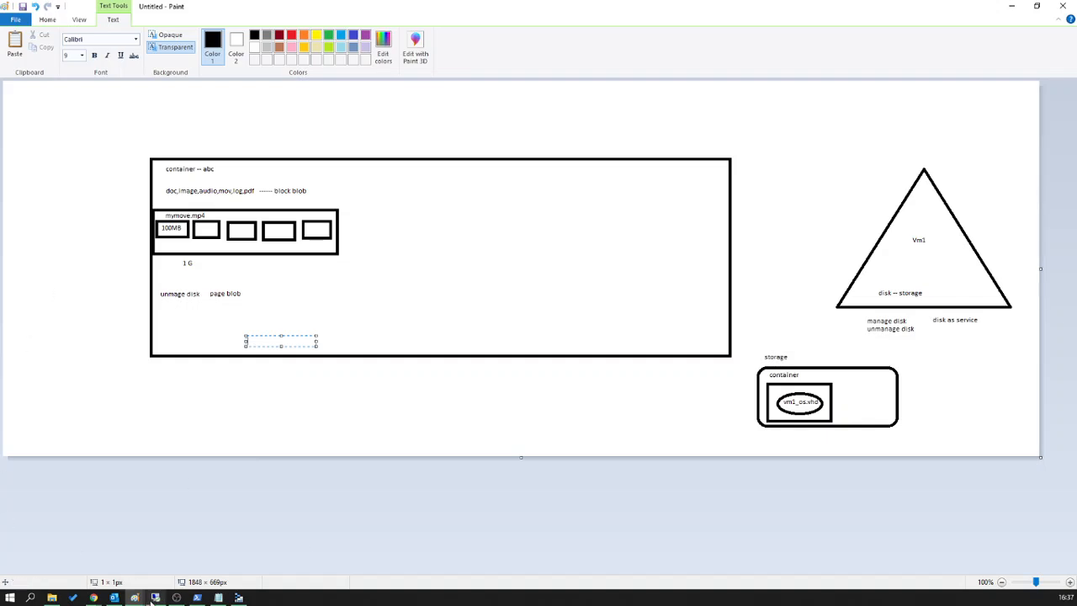
pyautogui.click(92, 598)
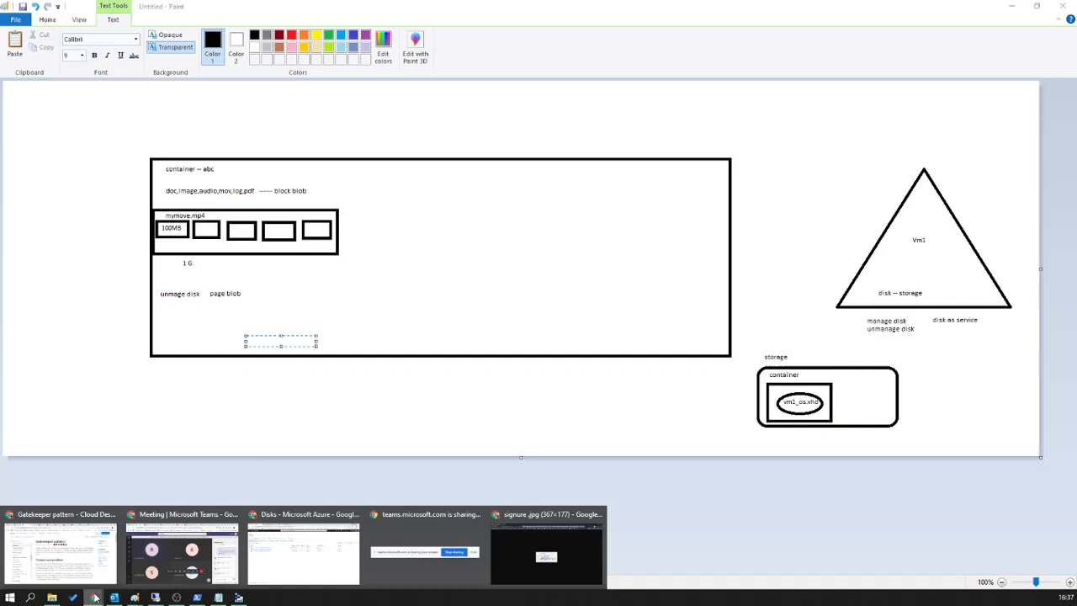
# Step: Confirm in Storage accounts that classesdemo is located in East US
pyautogui.click(343, 554)
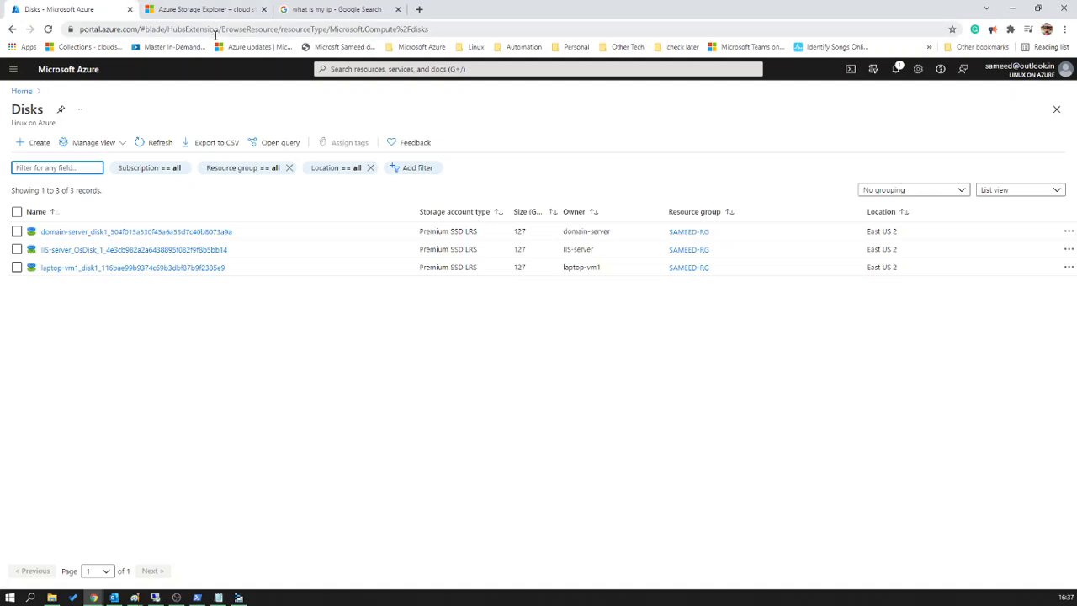
pyautogui.click(23, 92)
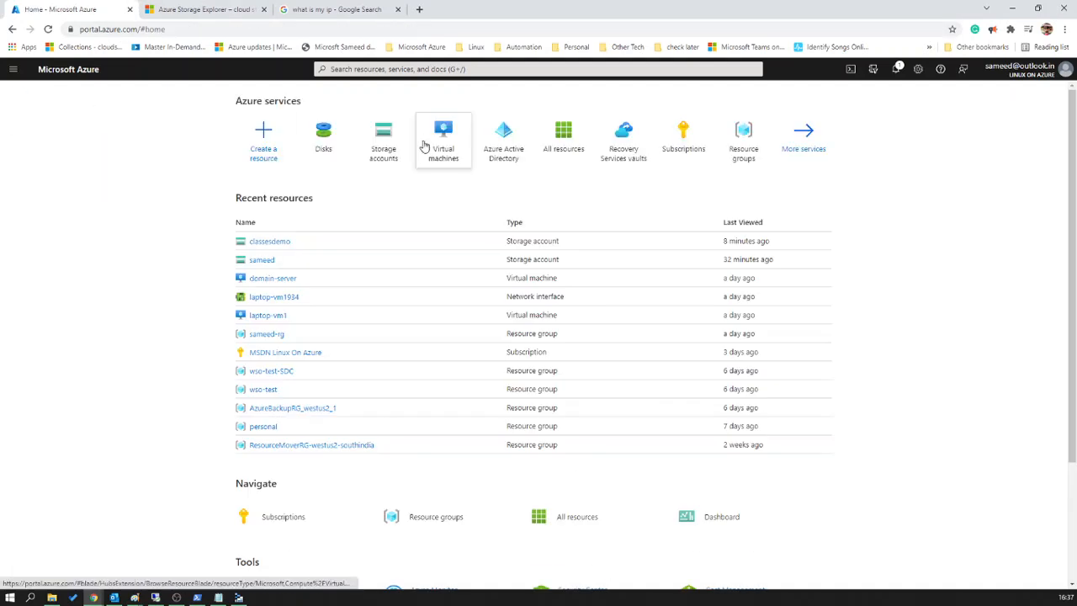
pyautogui.click(386, 135)
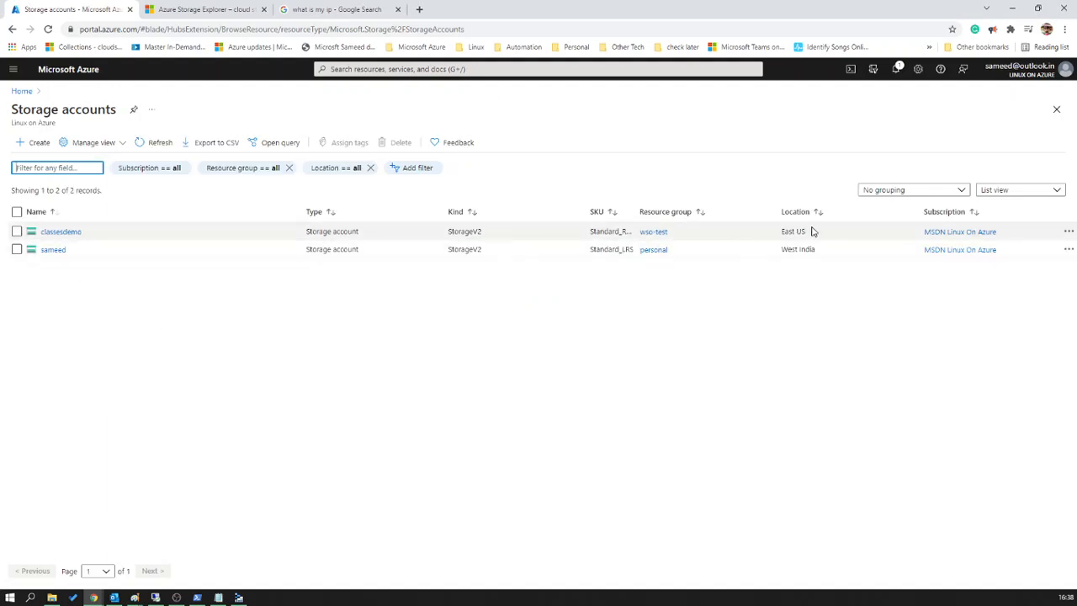
pyautogui.moveTo(813, 232); pyautogui.dragTo(781, 232)
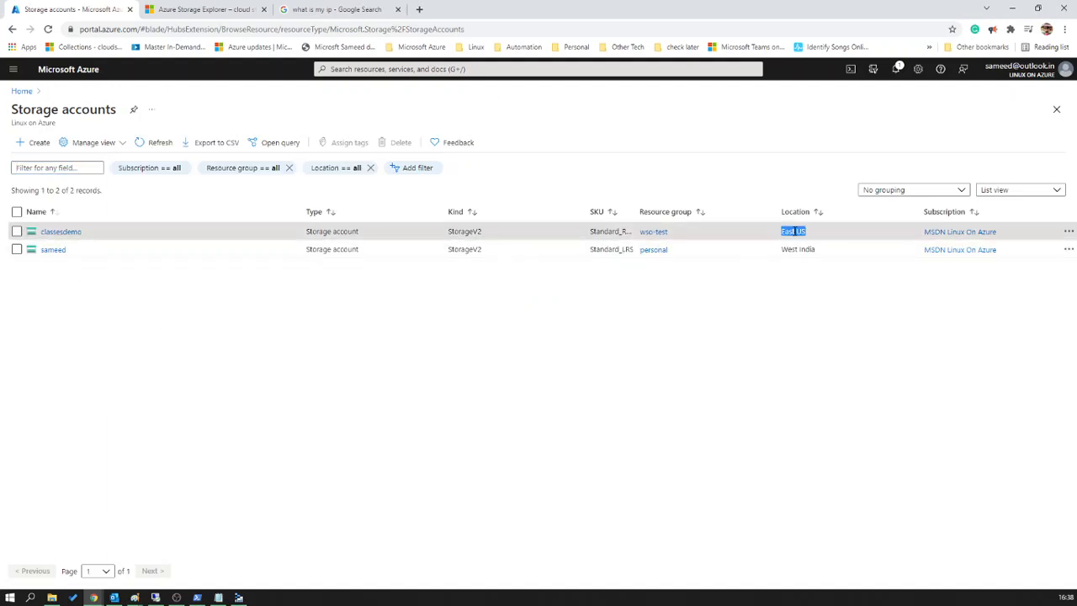
# Step: Start creating a new virtual machine from the Virtual machines page
pyautogui.click(21, 90)
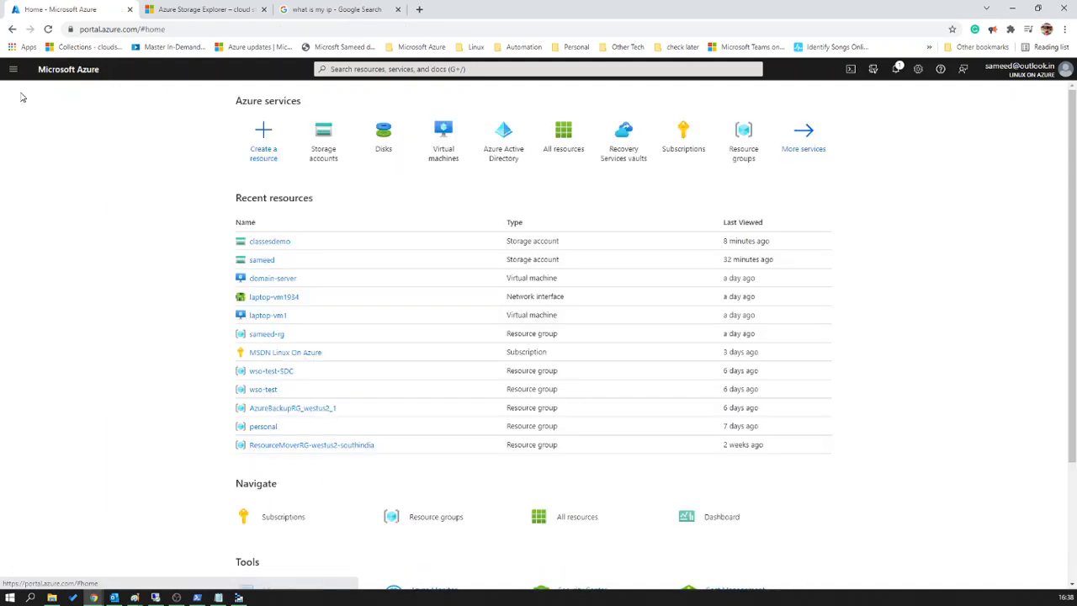
pyautogui.click(436, 124)
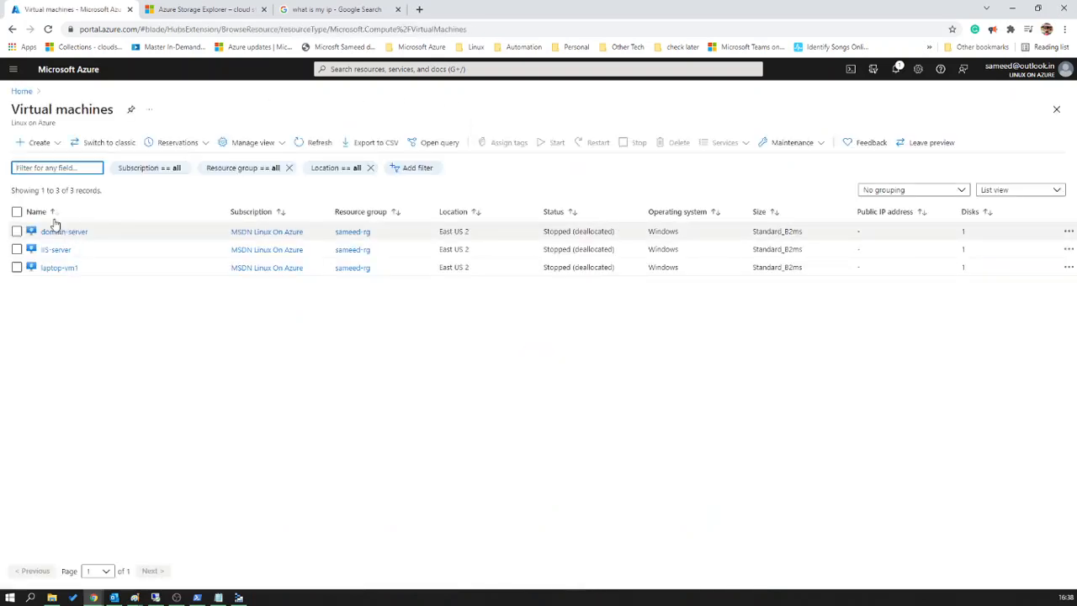
pyautogui.click(38, 143)
pyautogui.click(48, 160)
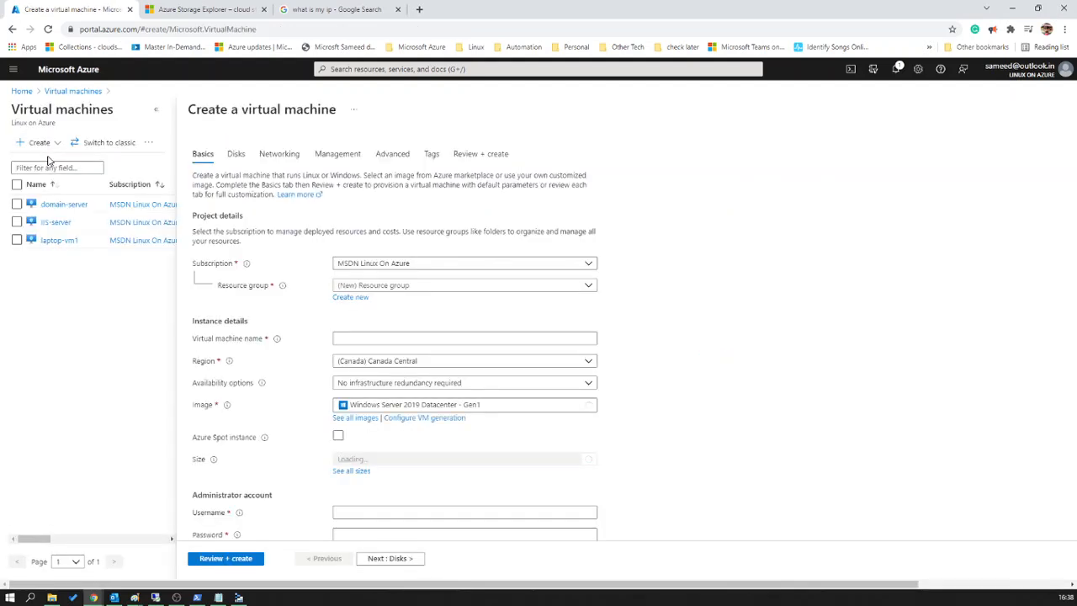
# Step: Set resource group WSO-test-DR, region (US) East US, and VM name unmage-vm1
pyautogui.click(361, 285)
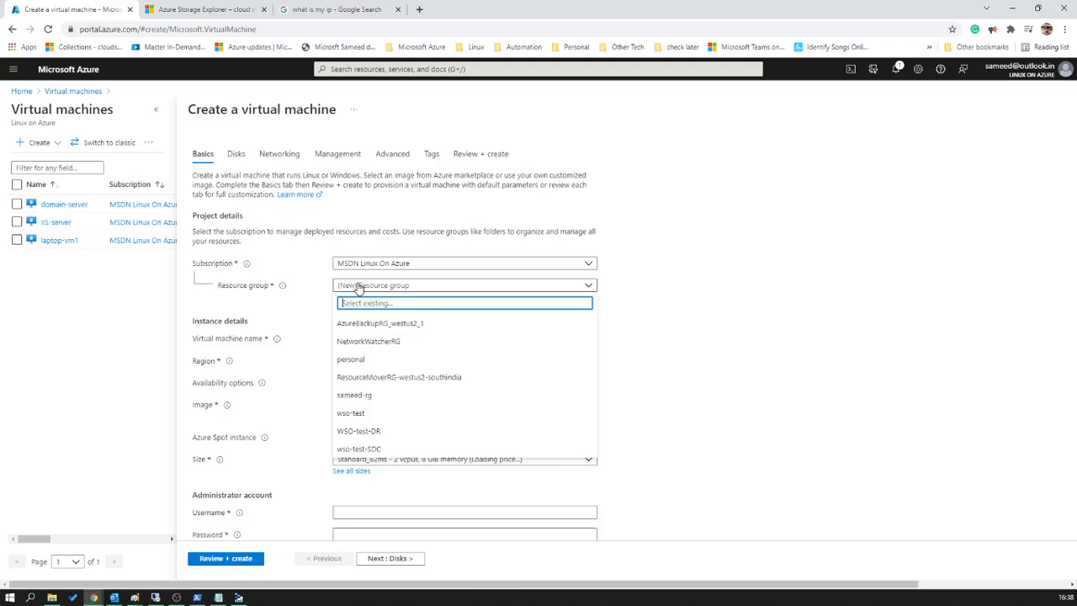
pyautogui.click(358, 430)
pyautogui.click(387, 360)
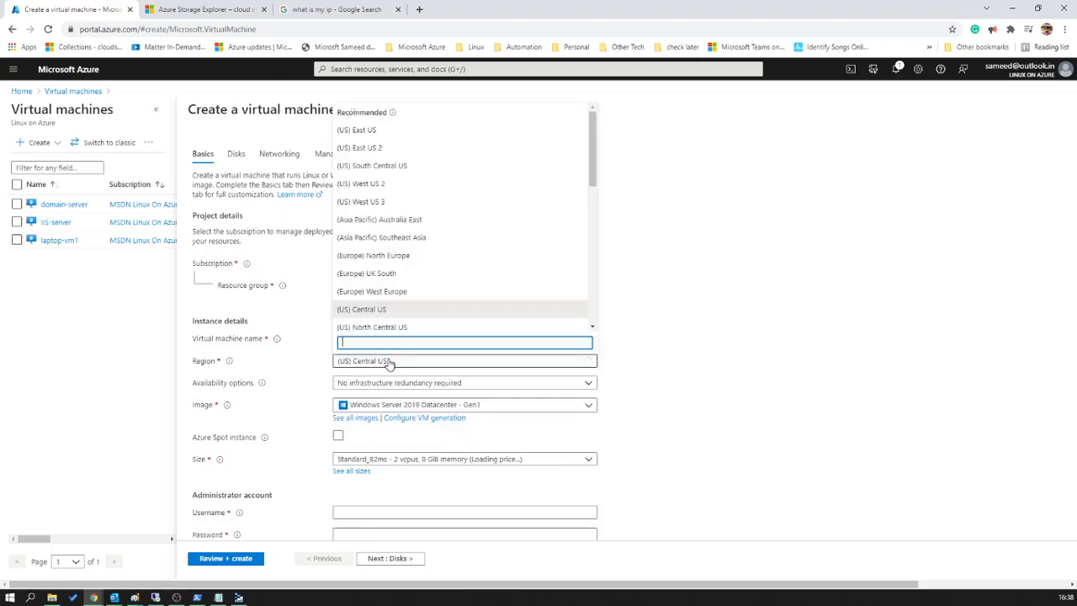
pyautogui.write('east')
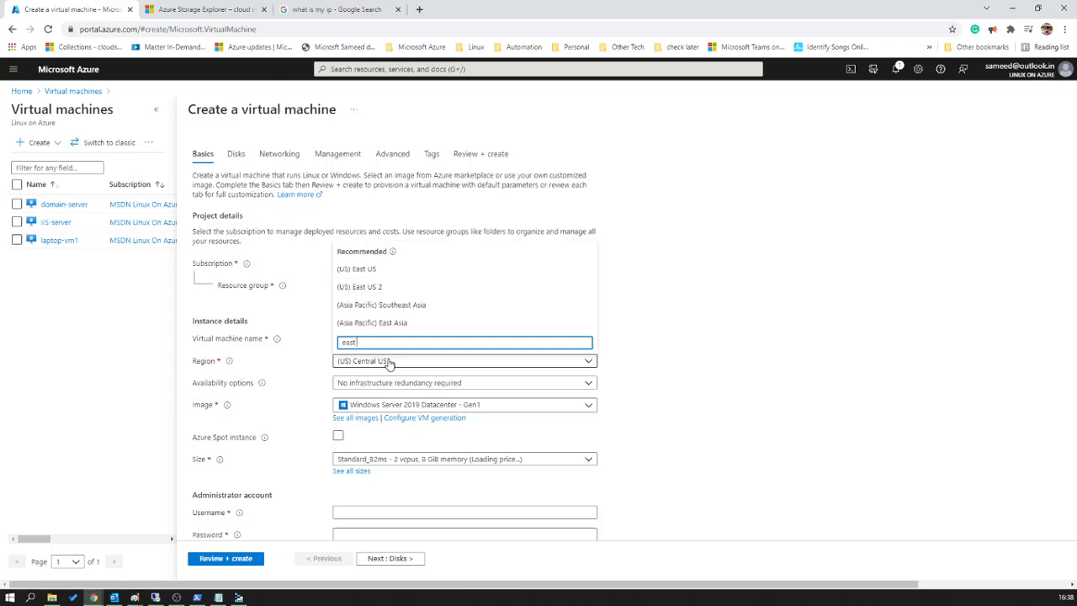
pyautogui.write(' us')
pyautogui.click(363, 306)
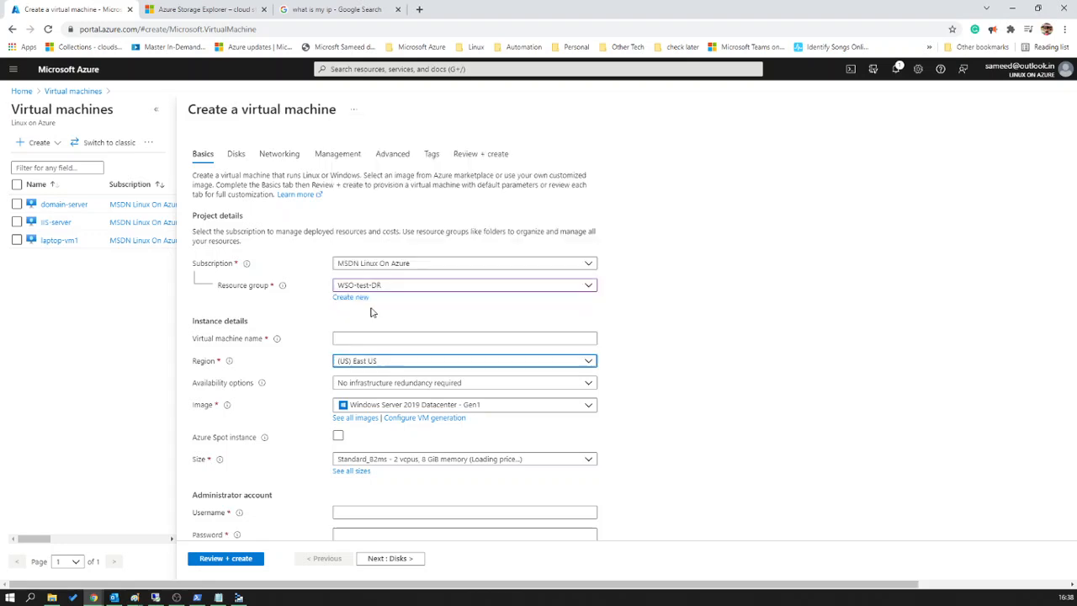
pyautogui.click(364, 338)
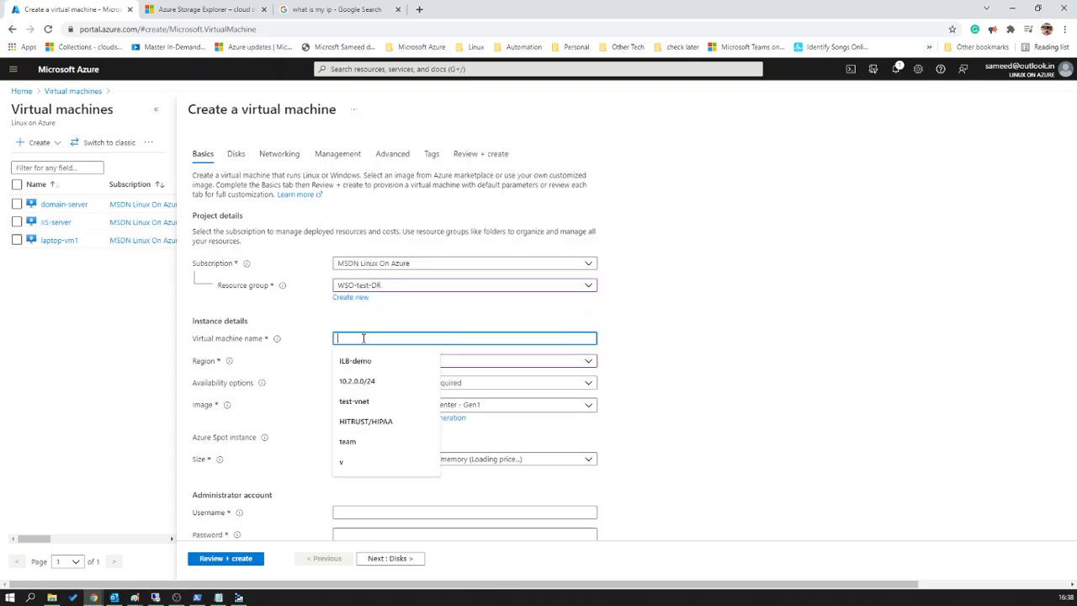
pyautogui.write('u')
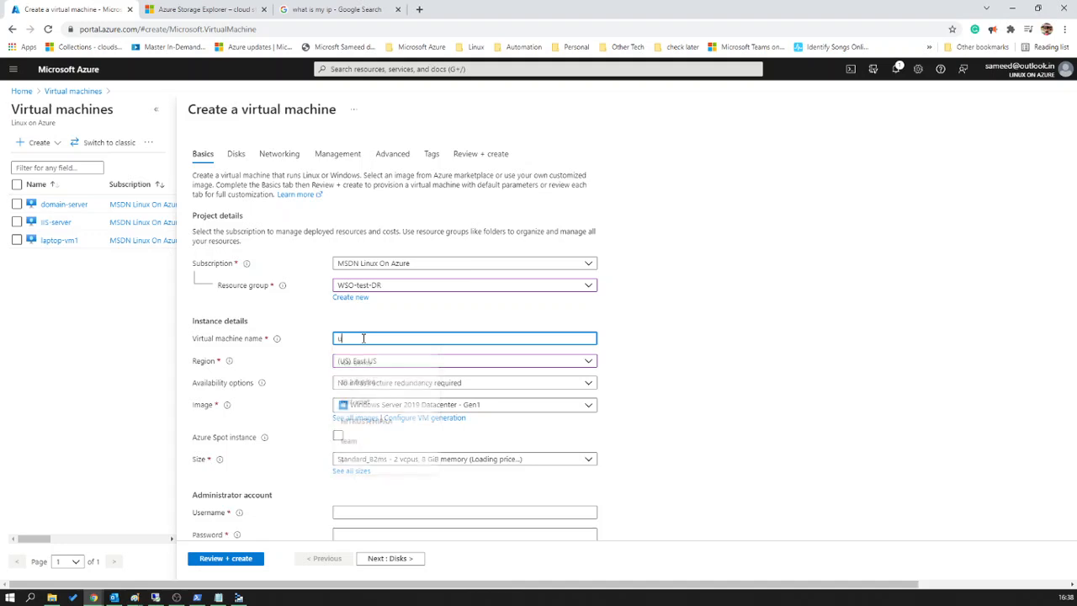
pyautogui.write('nmage-vm1')
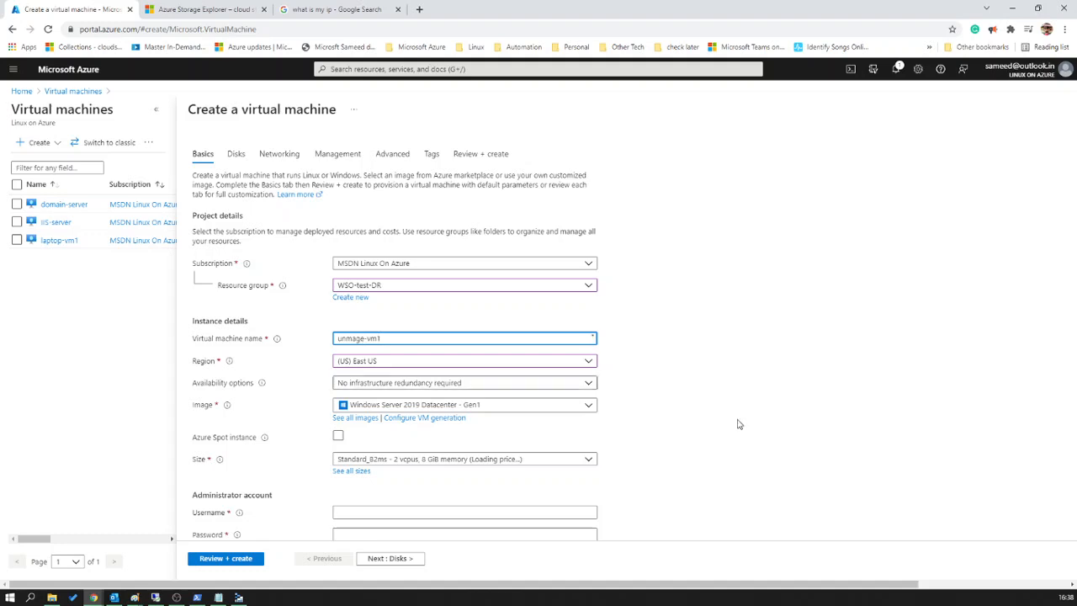
pyautogui.click(829, 442)
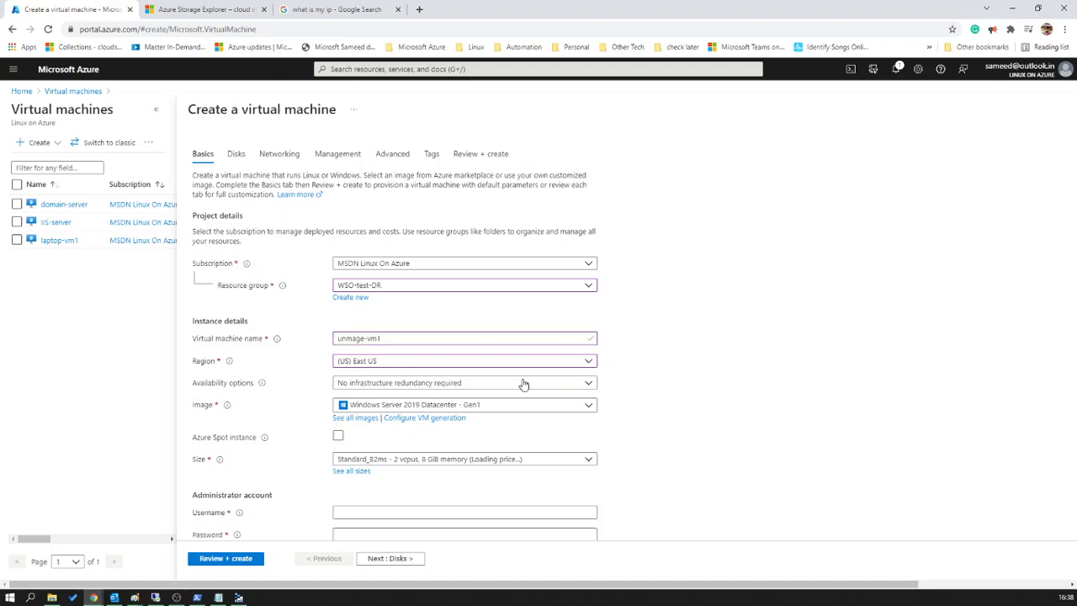
# Step: Enter the administrator username, password, and password confirmation
pyautogui.click(375, 512)
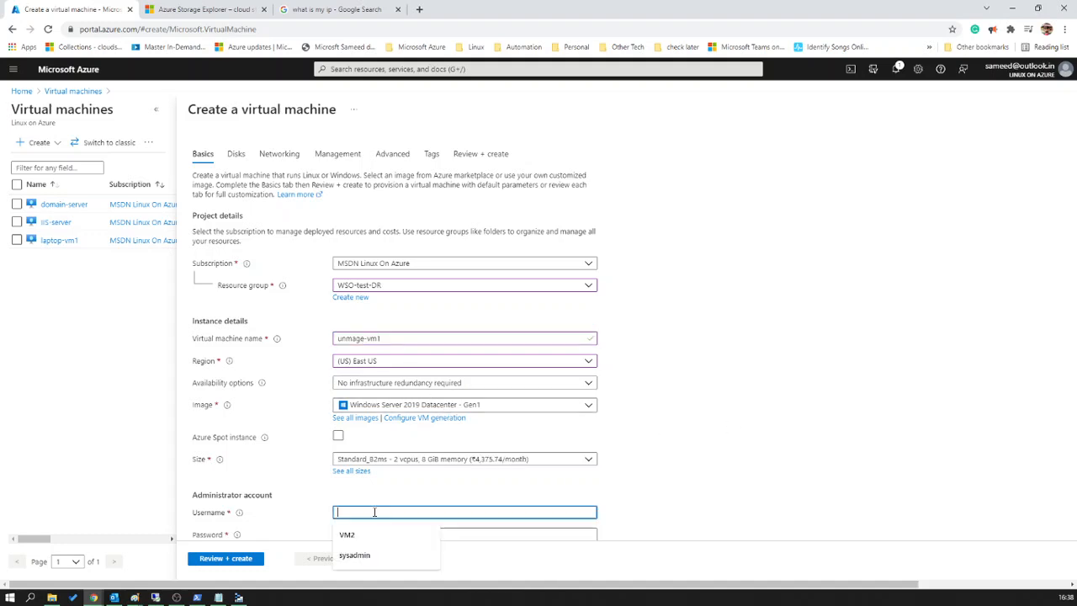
pyautogui.write('sysadmin')
pyautogui.press('Tab')
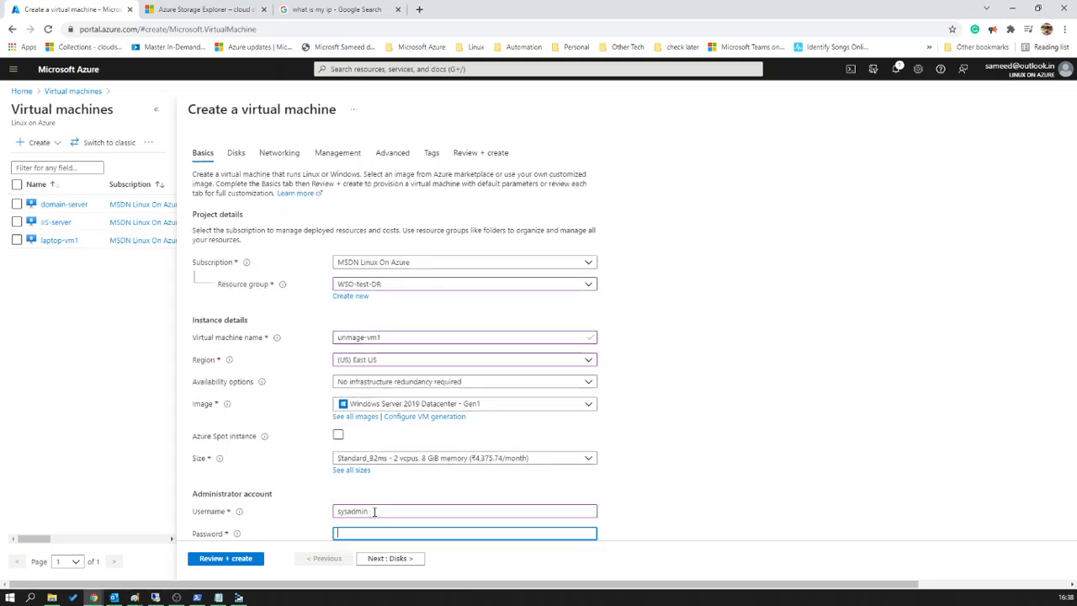
pyautogui.write('•••••••••')
pyautogui.press('Tab')
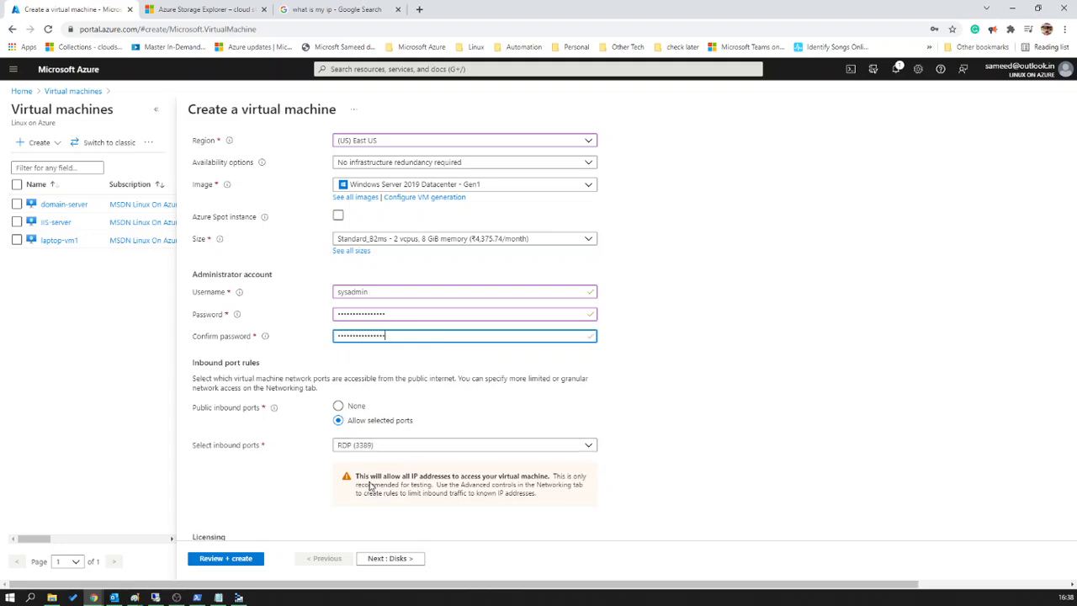
pyautogui.scroll(-2, 370, 485)
# Step: On the Disks page, set the OS disk type to Standard HDD and expand the Advanced options
pyautogui.click(374, 557)
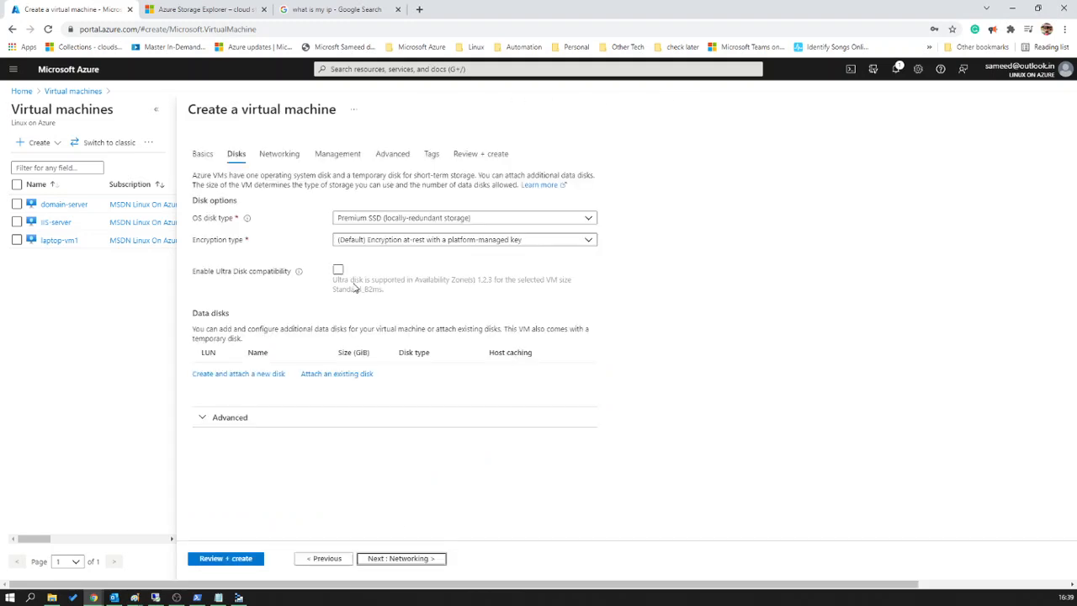
pyautogui.click(376, 218)
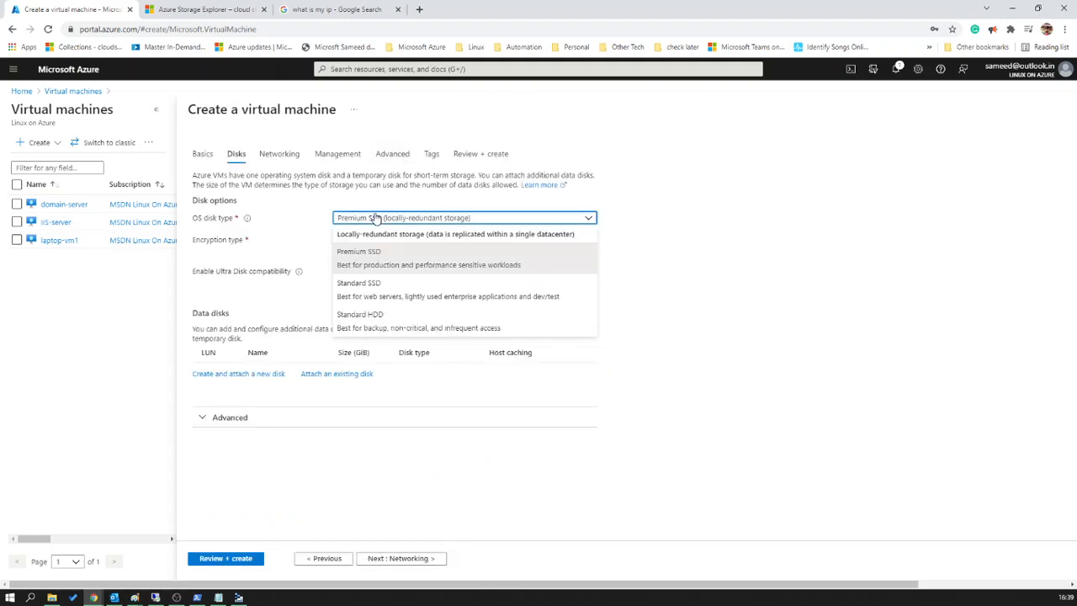
pyautogui.click(370, 314)
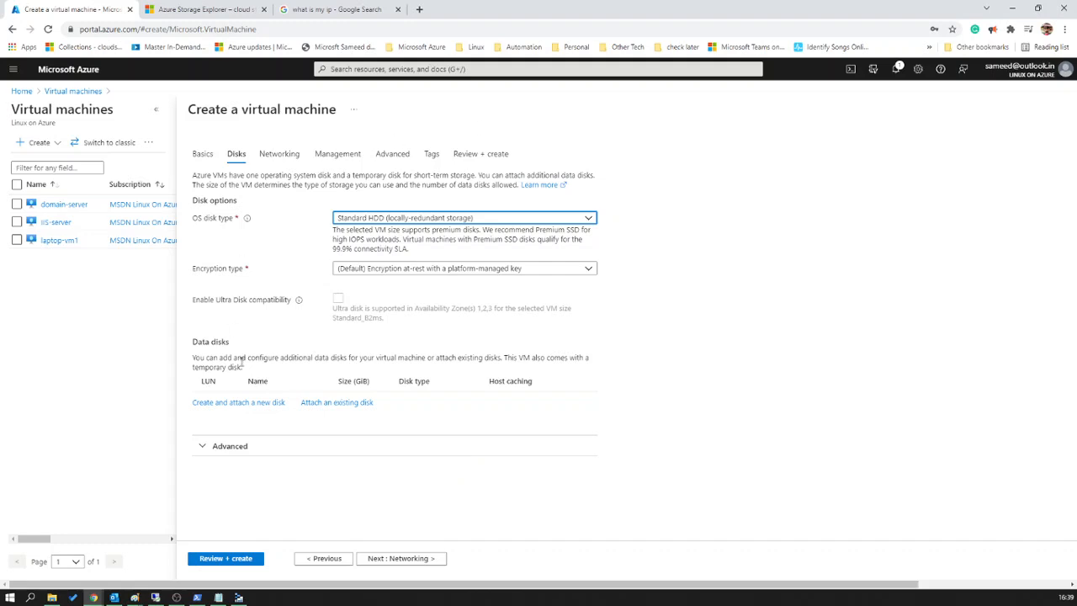
pyautogui.click(227, 454)
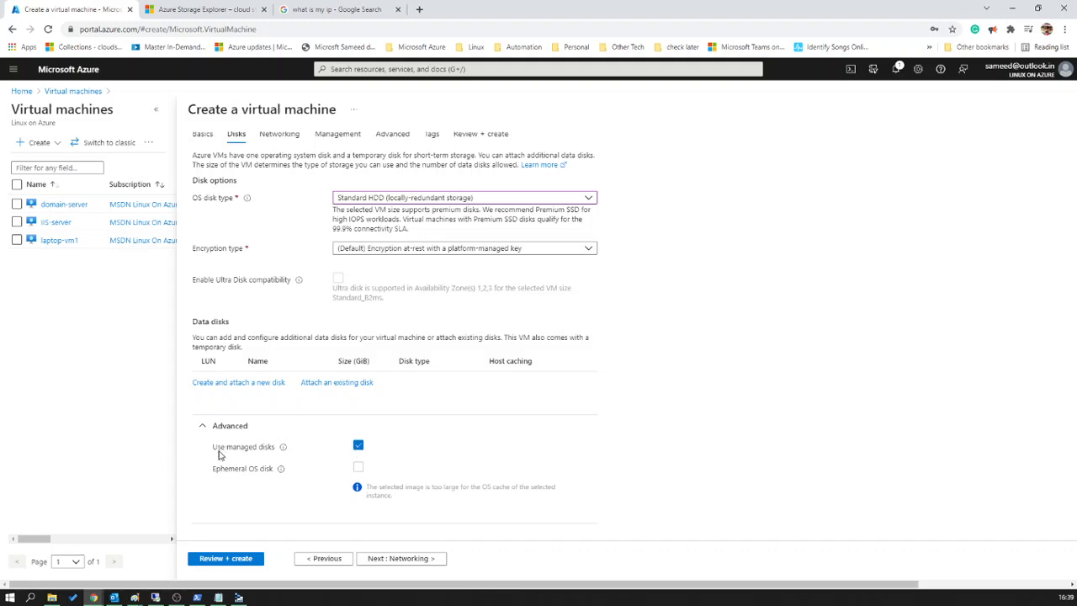
pyautogui.moveTo(284, 453)
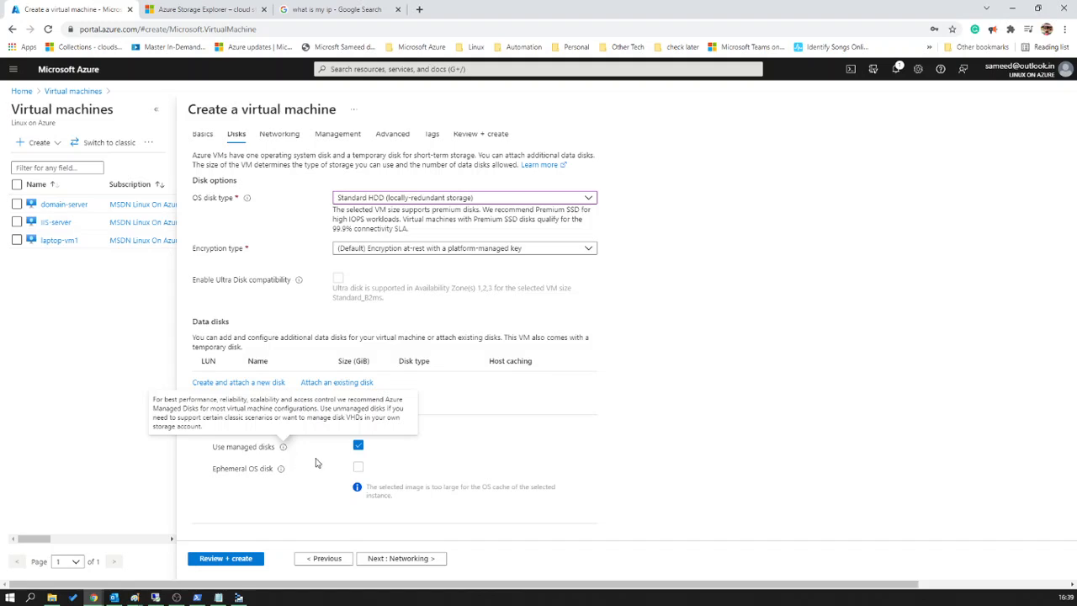
# Step: In a second tab, load portal.azure.com and list the existing disks: three 127 GB Premium SSD LRS
pyautogui.click(320, 8)
pyautogui.click(296, 30)
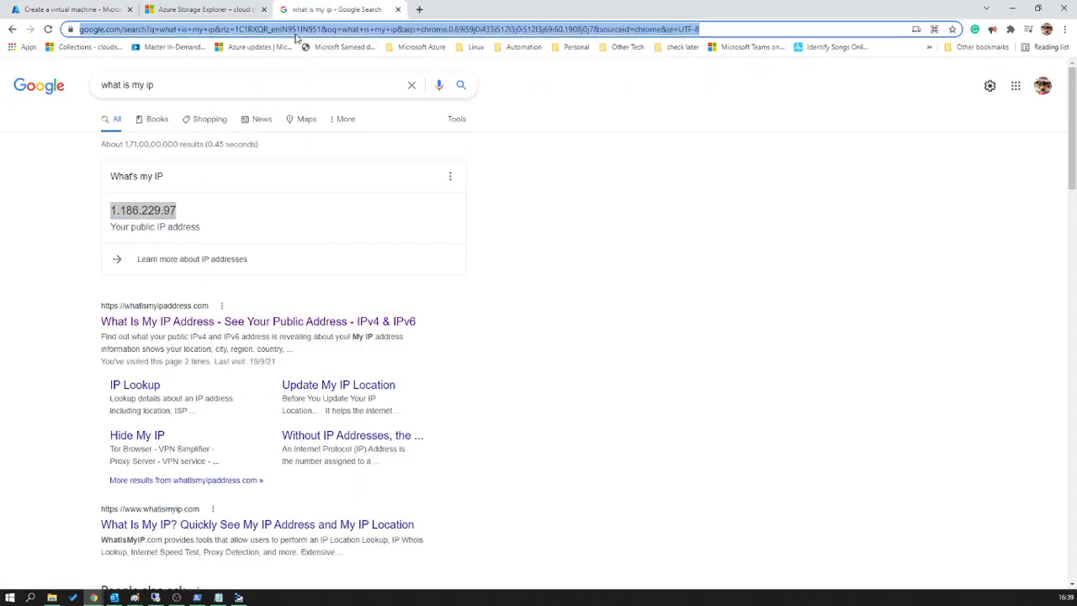
pyautogui.write('por')
pyautogui.write('tal.azure.com')
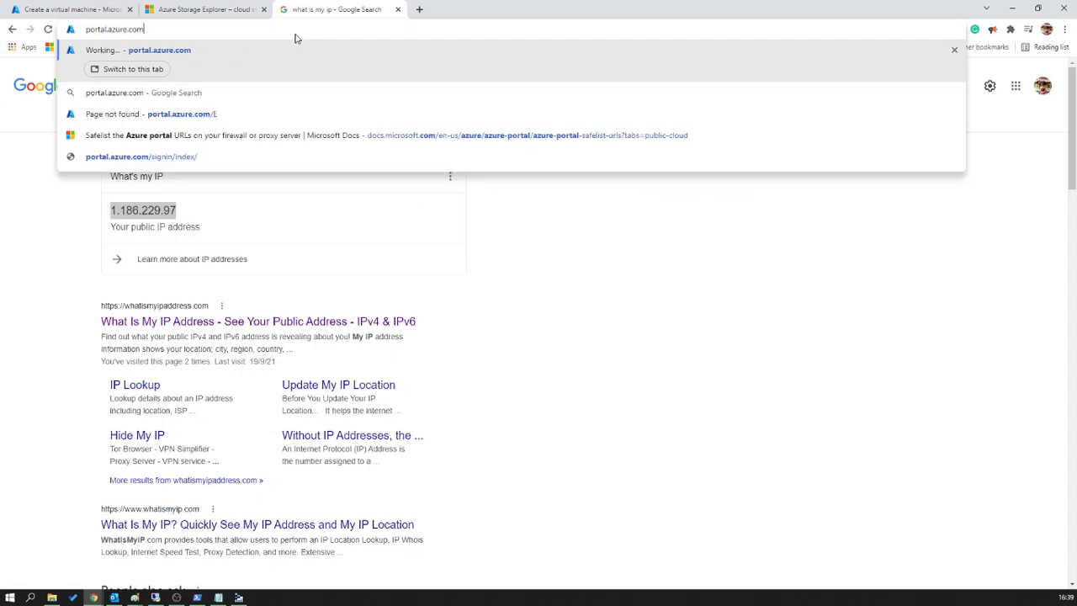
pyautogui.press('Return')
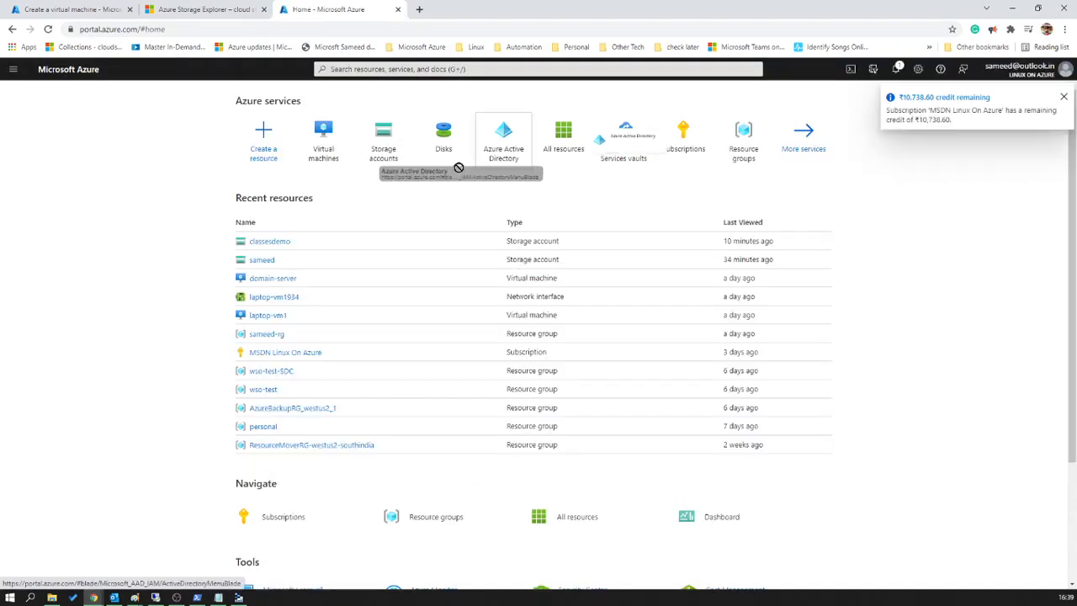
pyautogui.click(447, 166)
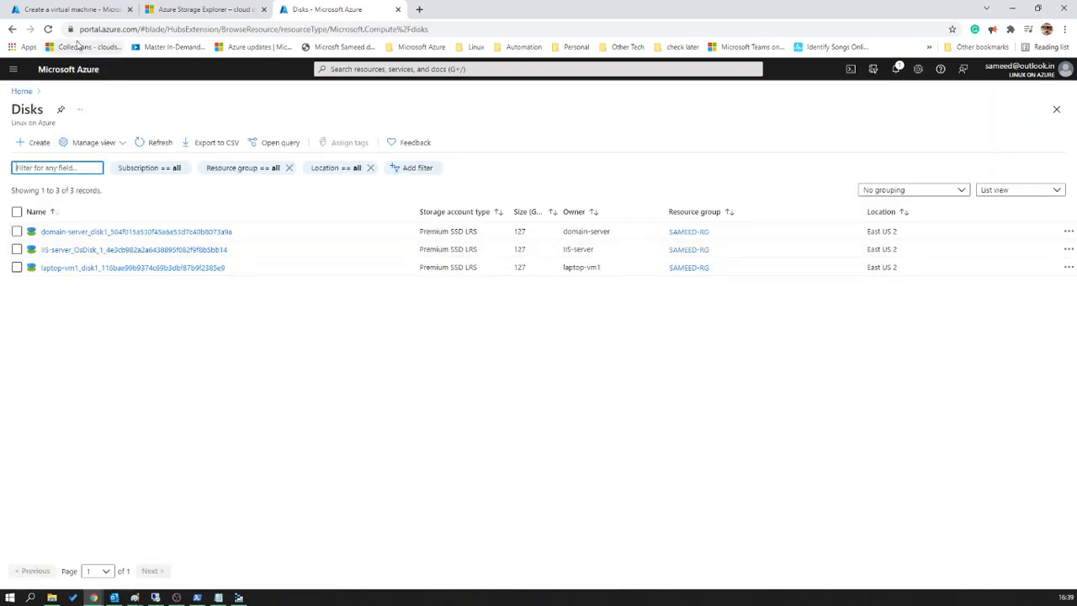
pyautogui.click(72, 9)
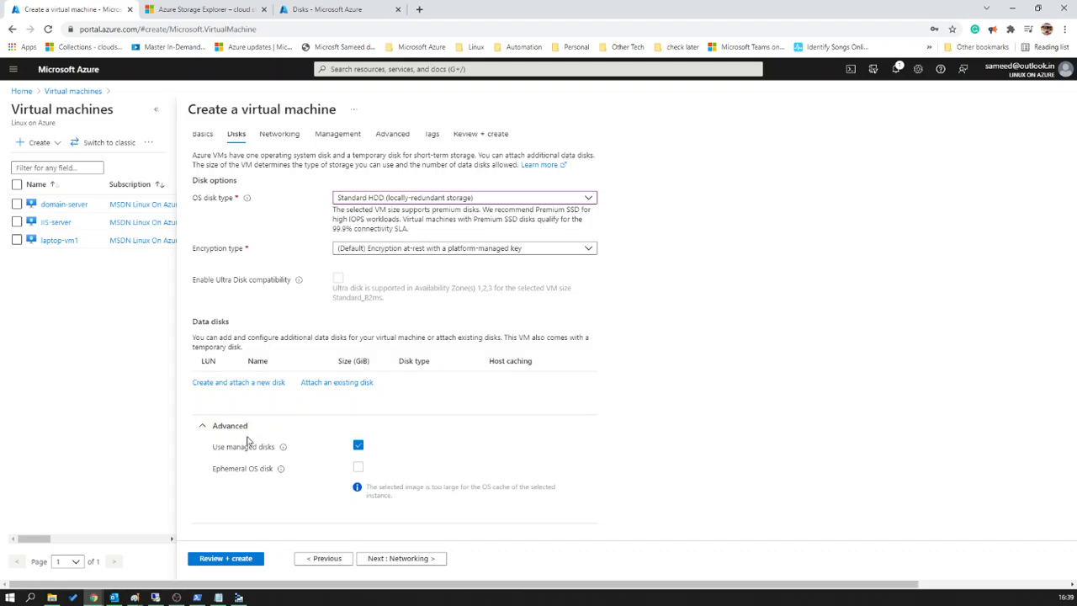
pyautogui.click(308, 6)
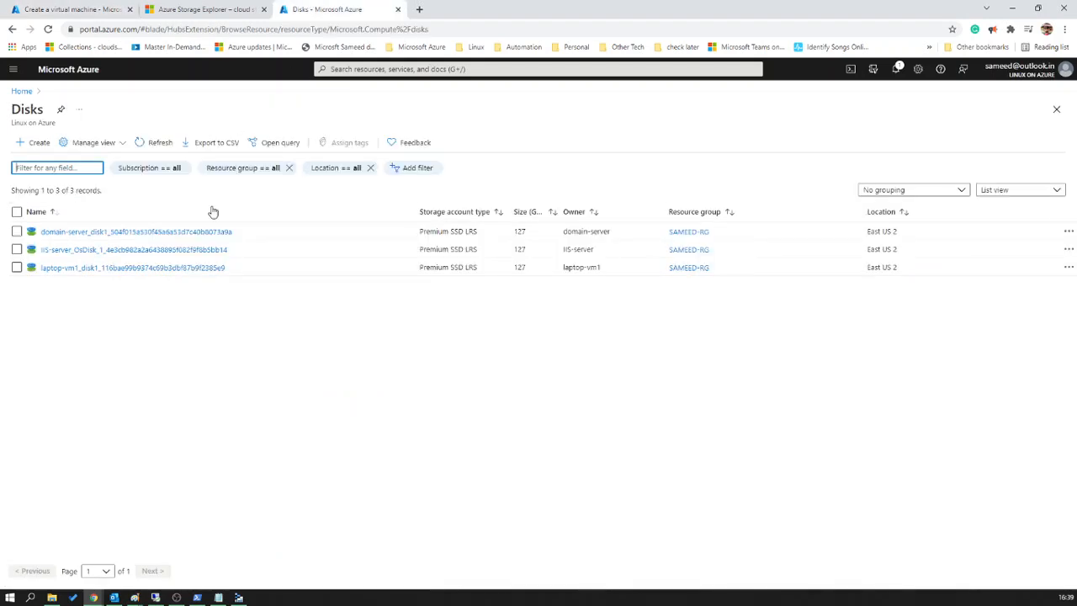
# Step: Turn off Use managed disks and choose classesdemo as the VM's storage account
pyautogui.click(22, 9)
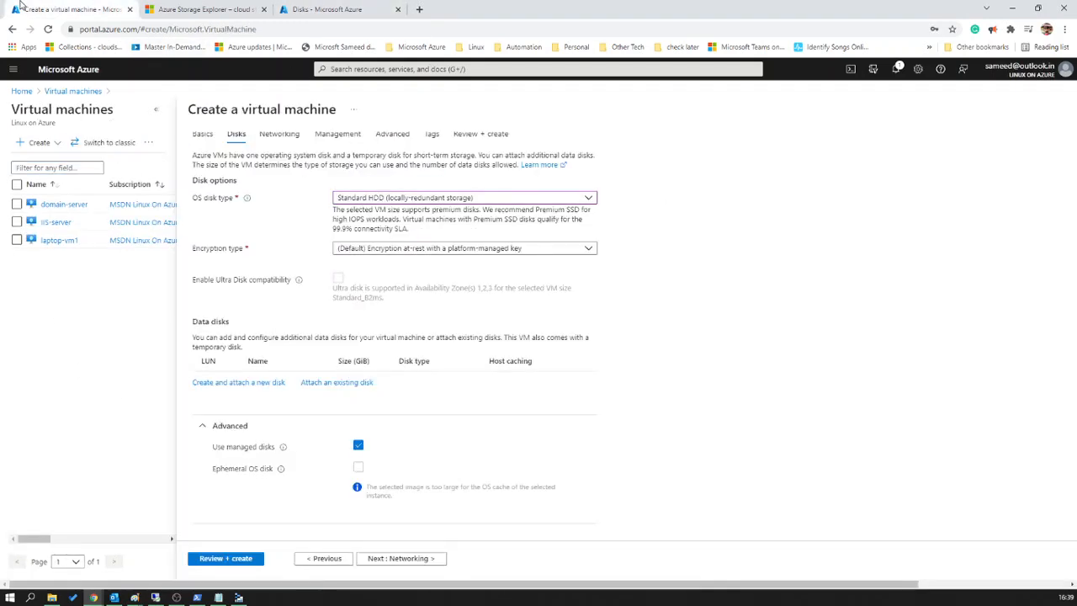
pyautogui.click(358, 447)
pyautogui.scroll(-2, 227, 519)
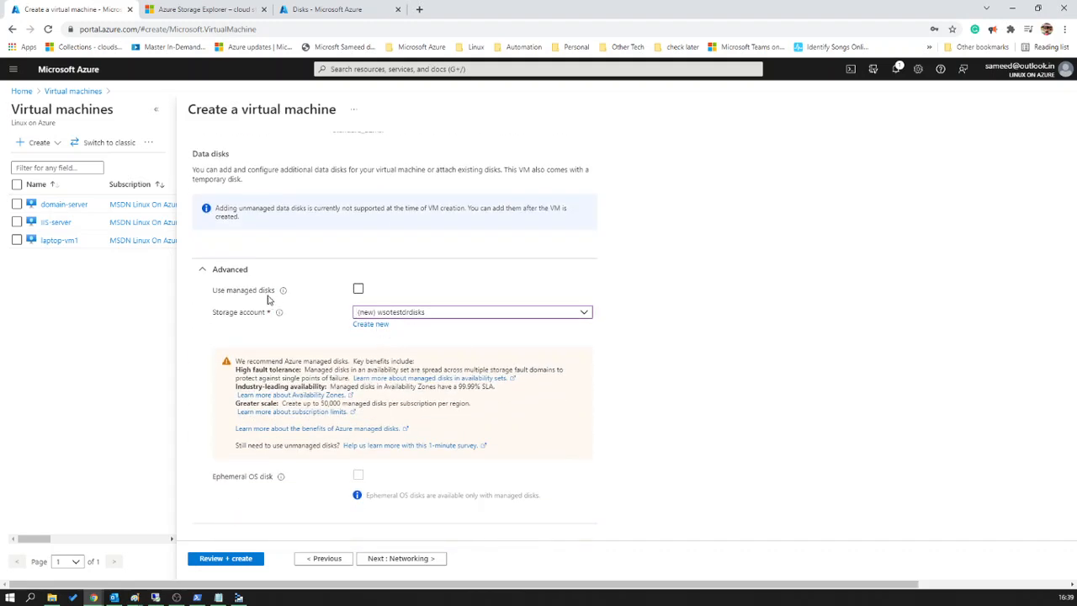
pyautogui.moveTo(286, 293)
pyautogui.click(416, 316)
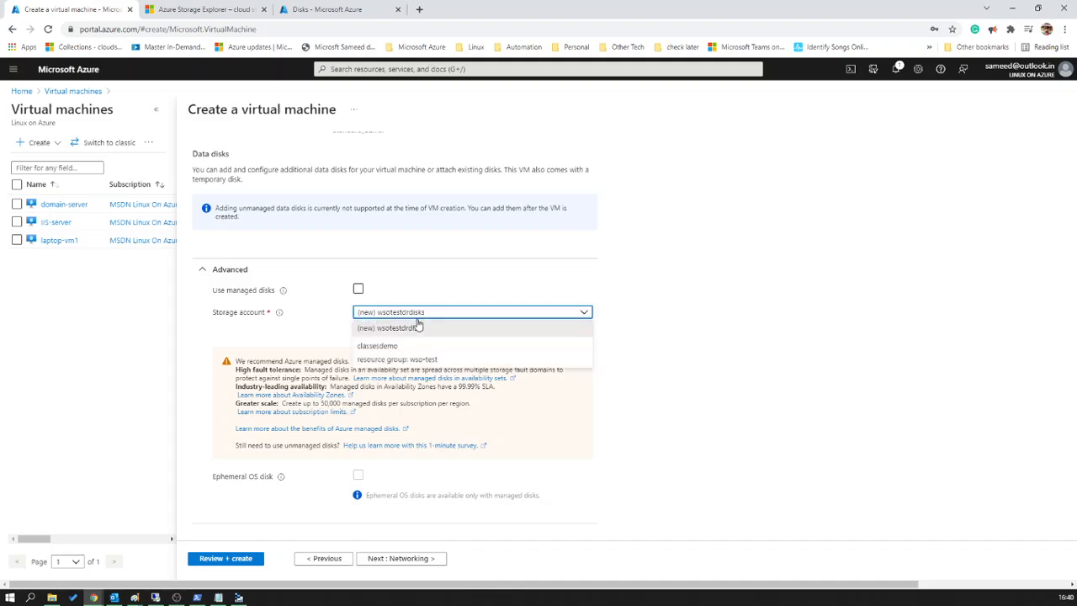
pyautogui.click(416, 360)
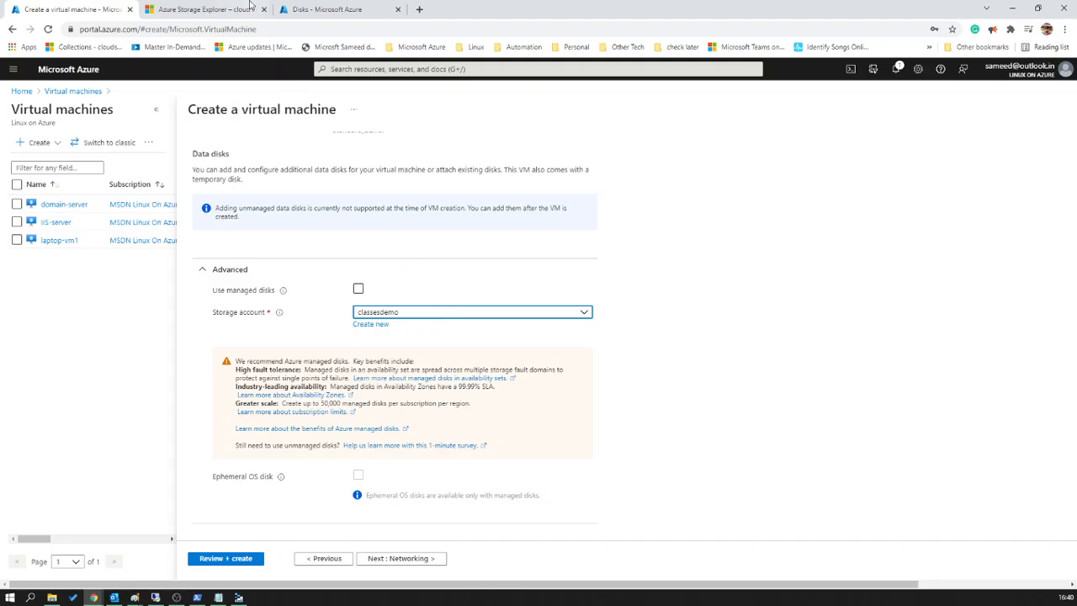
pyautogui.click(332, 7)
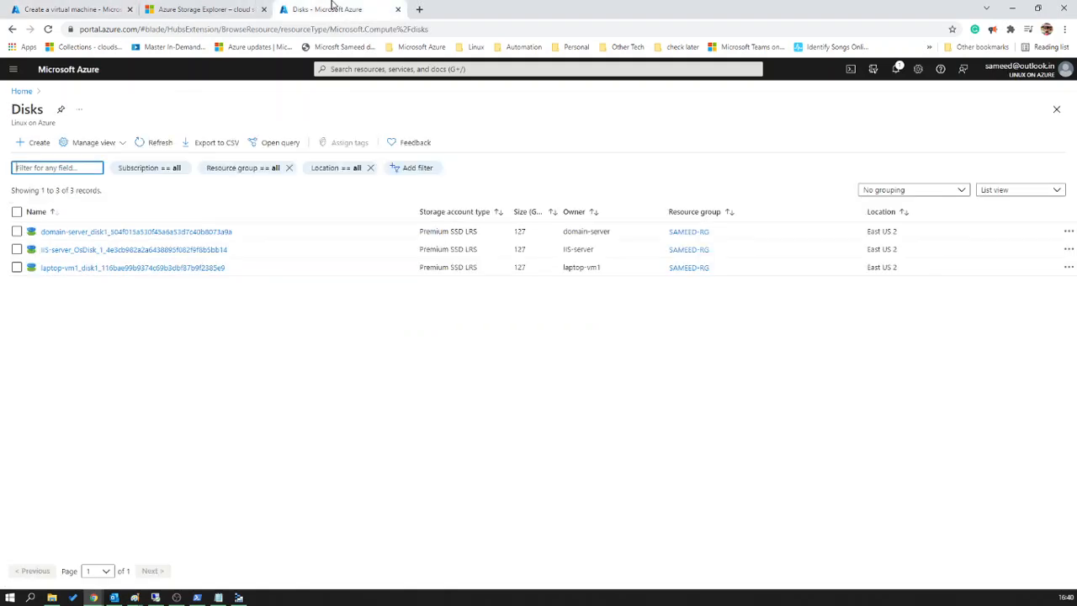
# Step: Check the classesdemo account's abc container, which holds the signure.jpg block blob, then return to the VM wizard
pyautogui.click(23, 91)
pyautogui.click(463, 161)
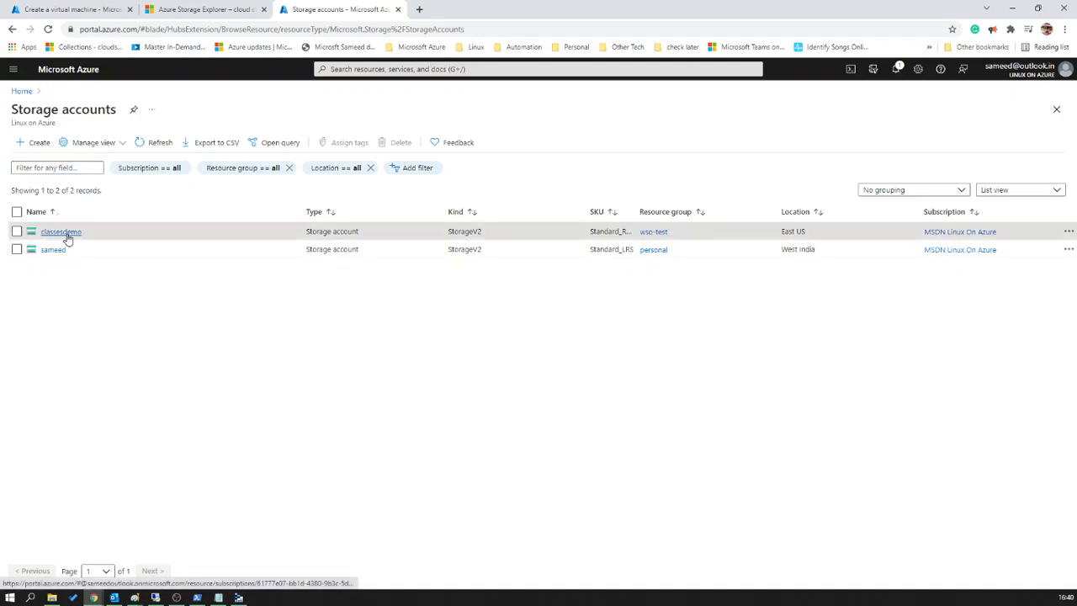
pyautogui.click(62, 232)
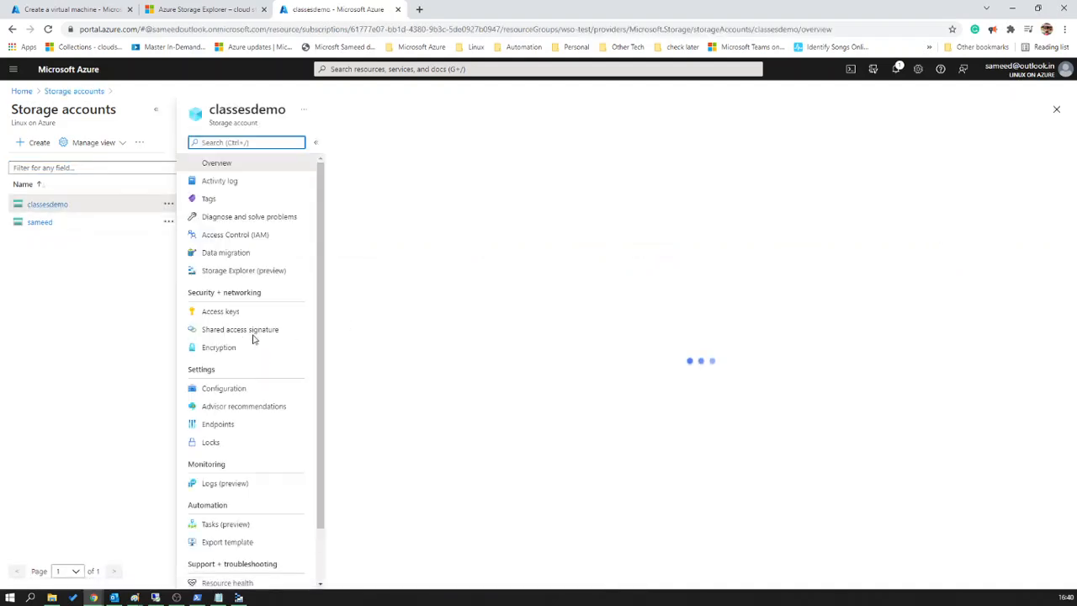
pyautogui.click(231, 328)
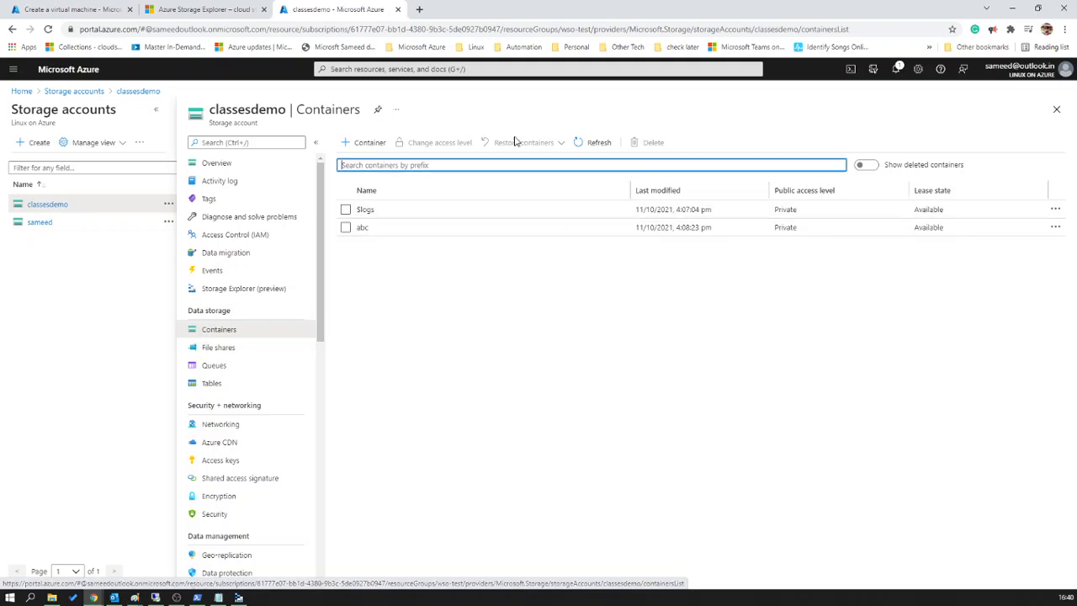
pyautogui.click(380, 236)
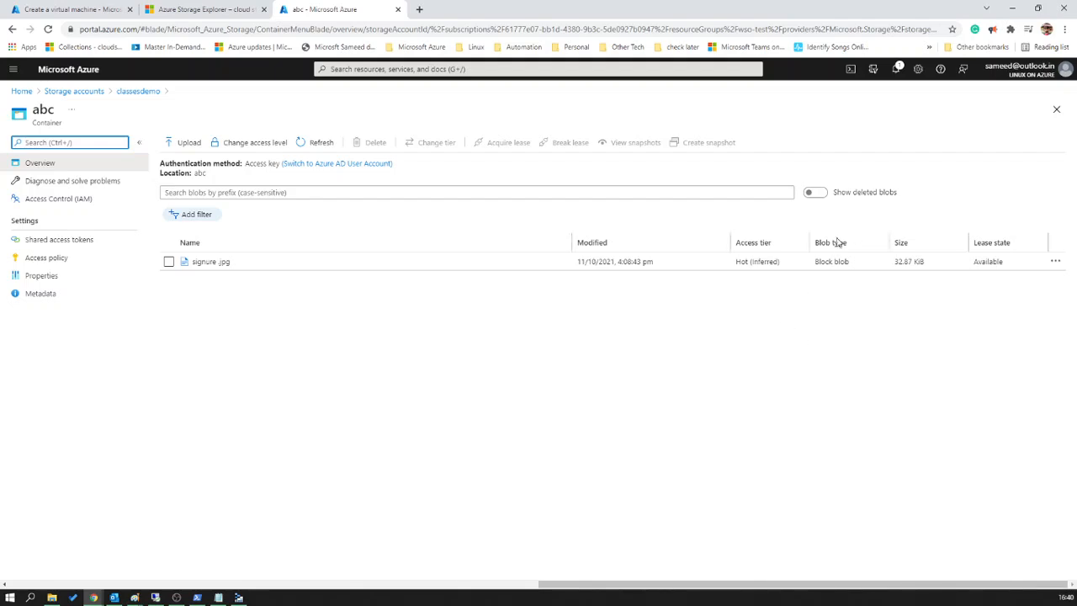
pyautogui.tripleClick(833, 263)
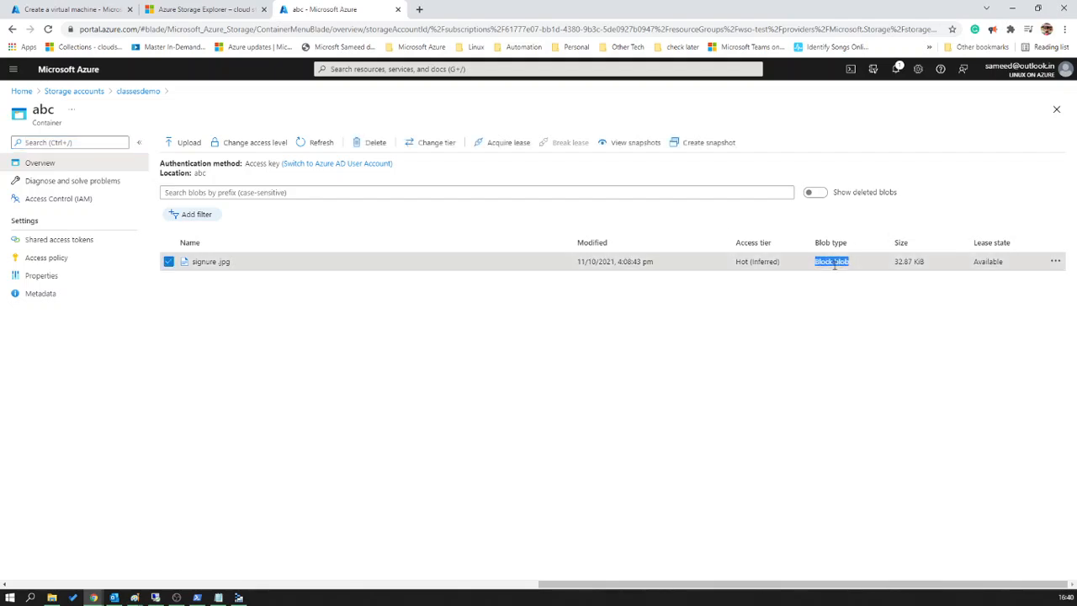
pyautogui.click(835, 264)
pyautogui.click(1058, 111)
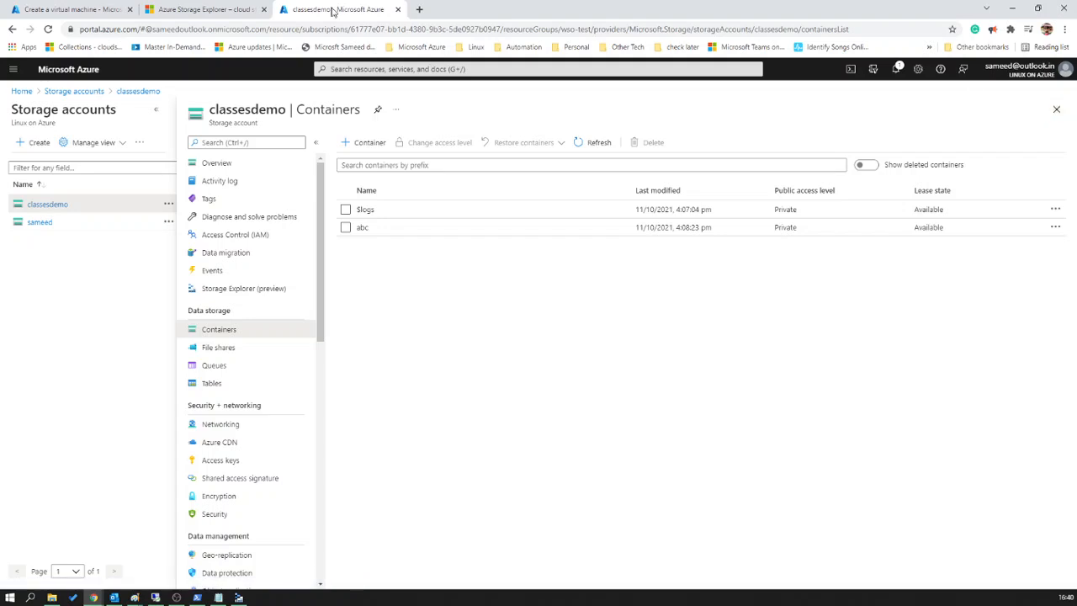
pyautogui.click(59, 10)
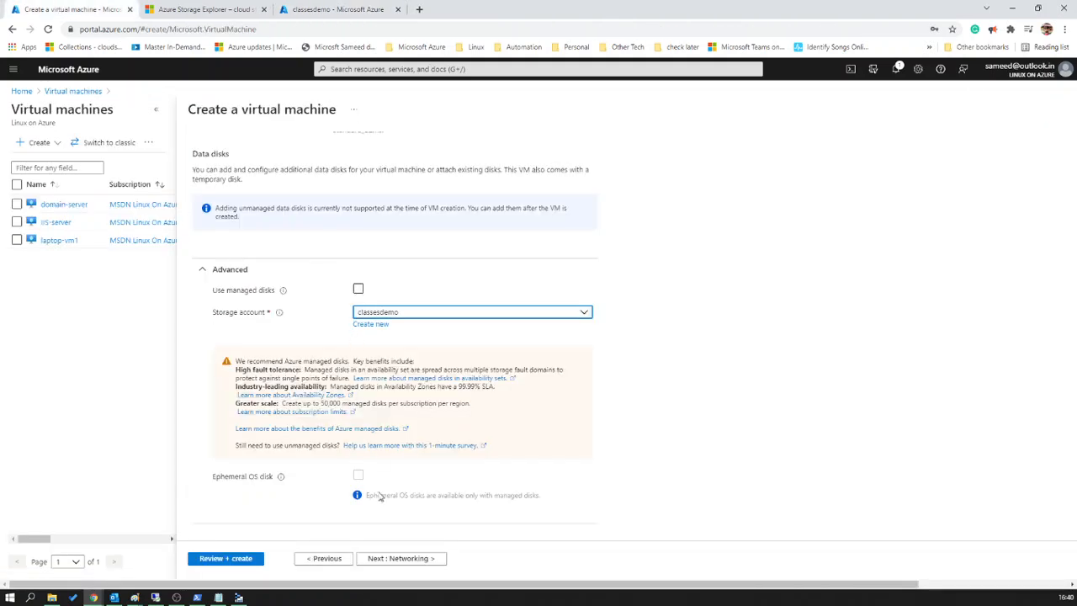
# Step: Skip through Networking, Management, Advanced and Tags to the Review + create summary
pyautogui.click(417, 570)
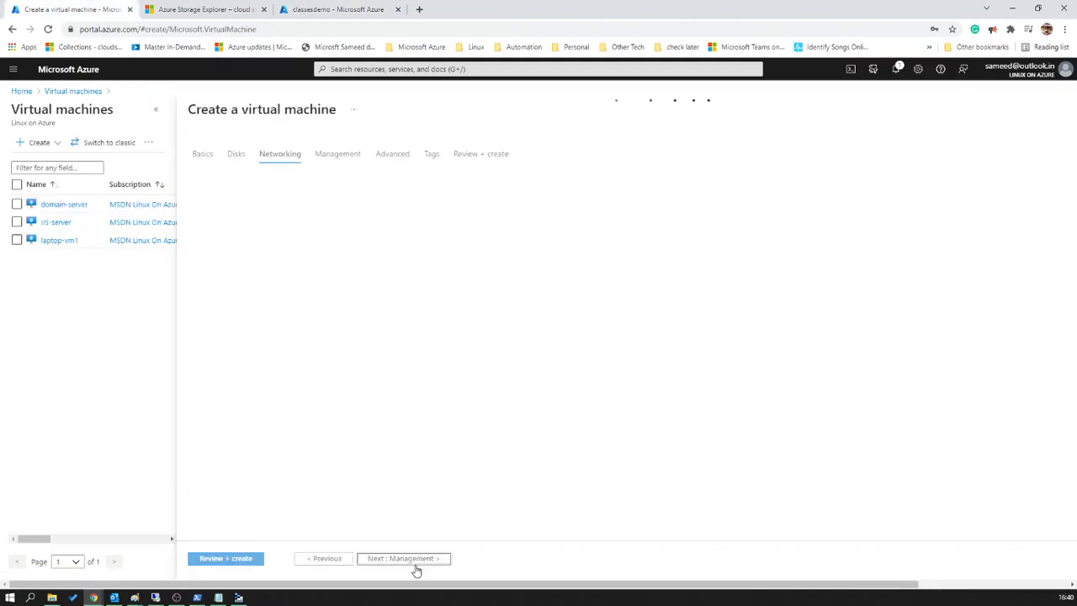
pyautogui.click(415, 569)
pyautogui.click(415, 570)
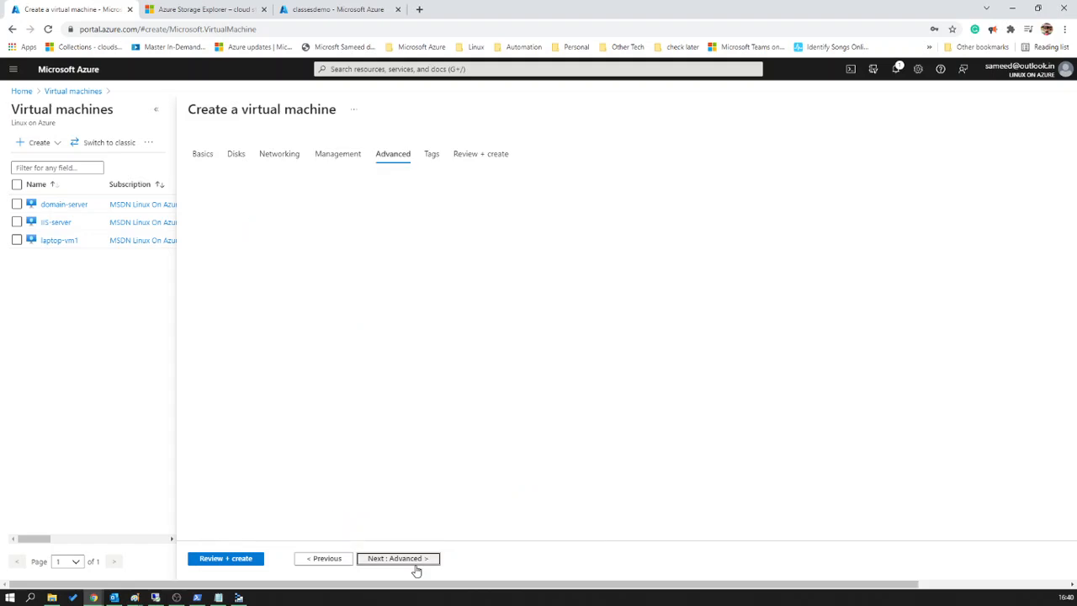
pyautogui.click(414, 570)
pyautogui.click(392, 569)
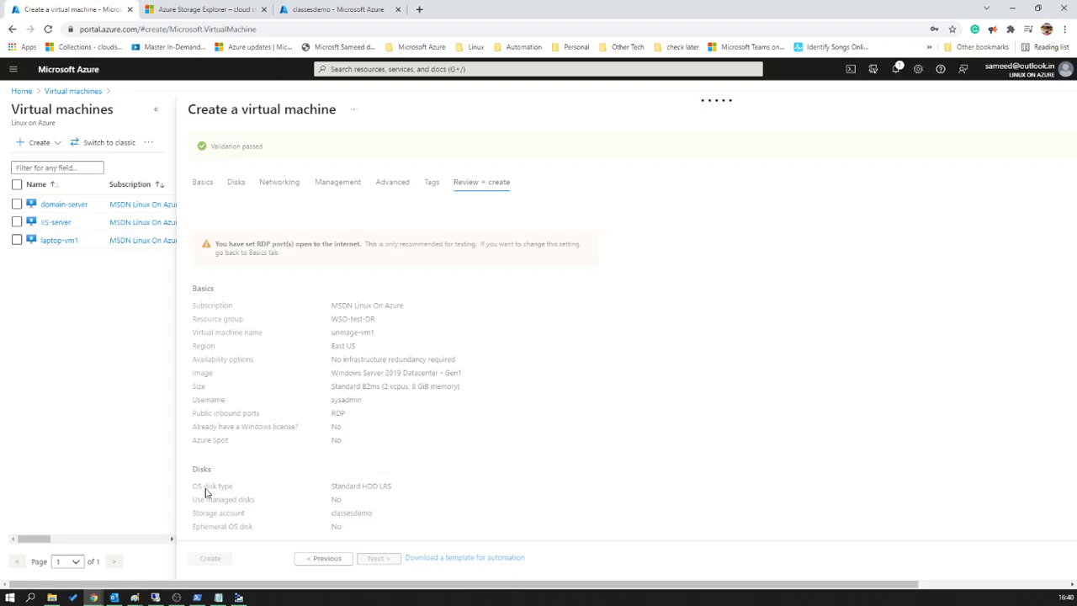
# Step: Confirm the Disks summary shows Standard HDD, managed disks No and storage account classesdemo, then create unmage-vm1
pyautogui.scroll(-3, 288, 450)
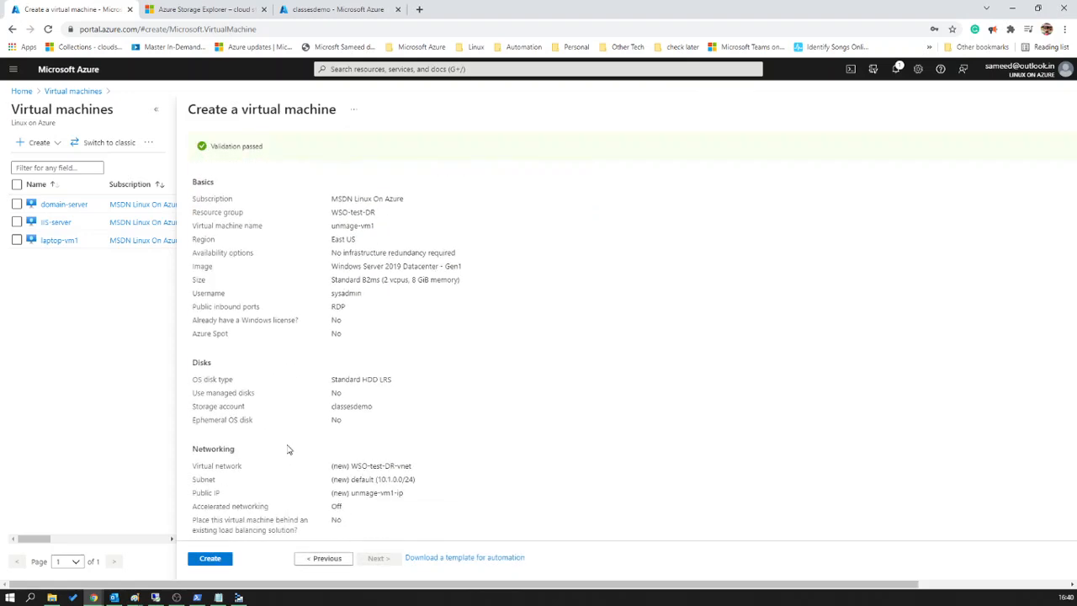
pyautogui.moveTo(194, 344); pyautogui.dragTo(433, 366)
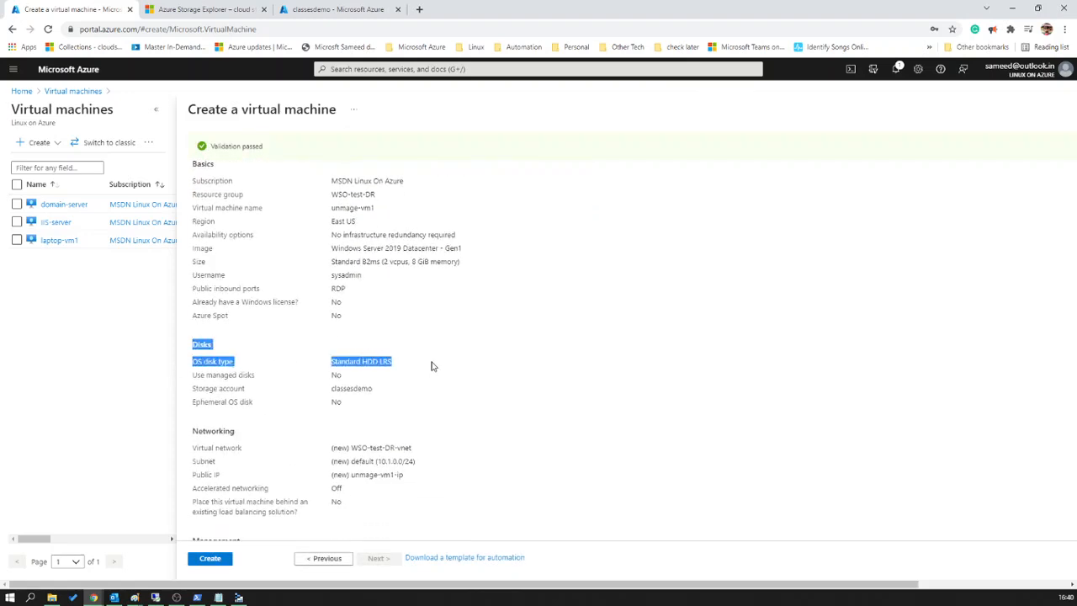
pyautogui.click(206, 374)
pyautogui.tripleClick(206, 375)
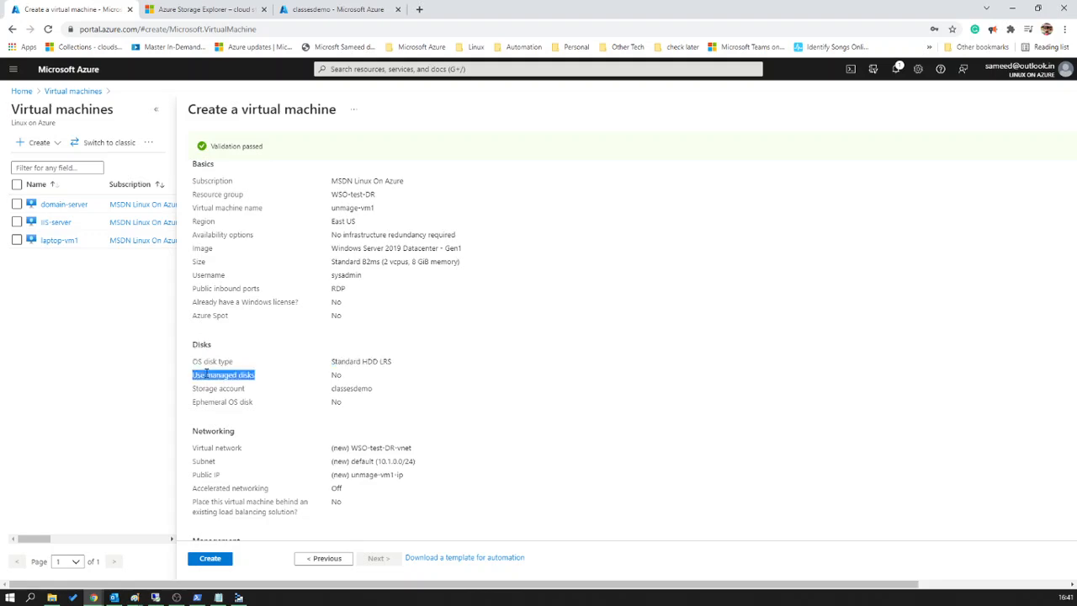
pyautogui.click(337, 376)
pyautogui.doubleClick(337, 375)
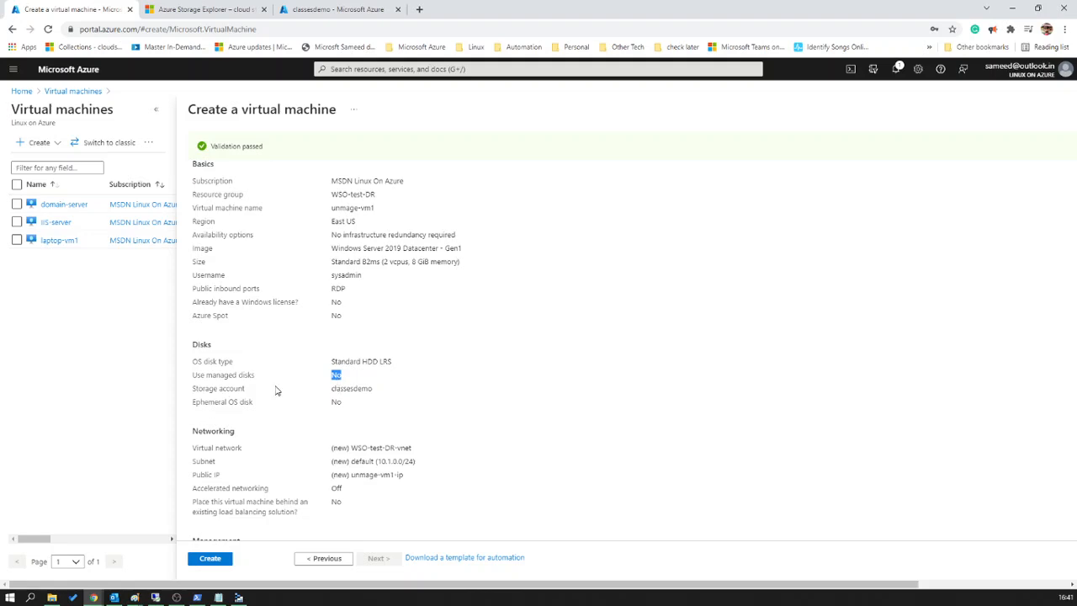
pyautogui.doubleClick(347, 389)
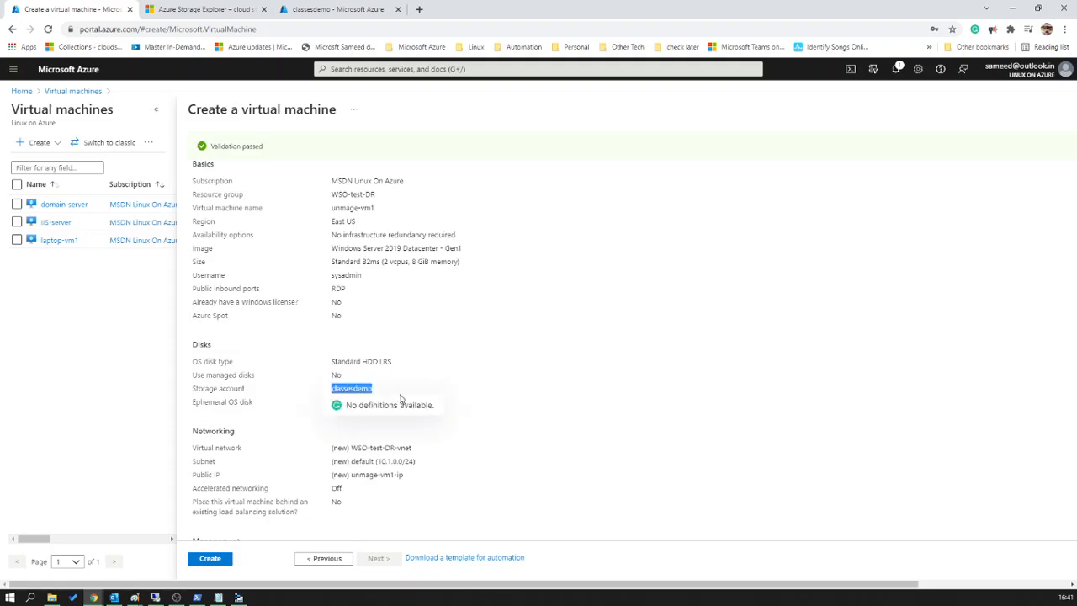
pyautogui.click(210, 565)
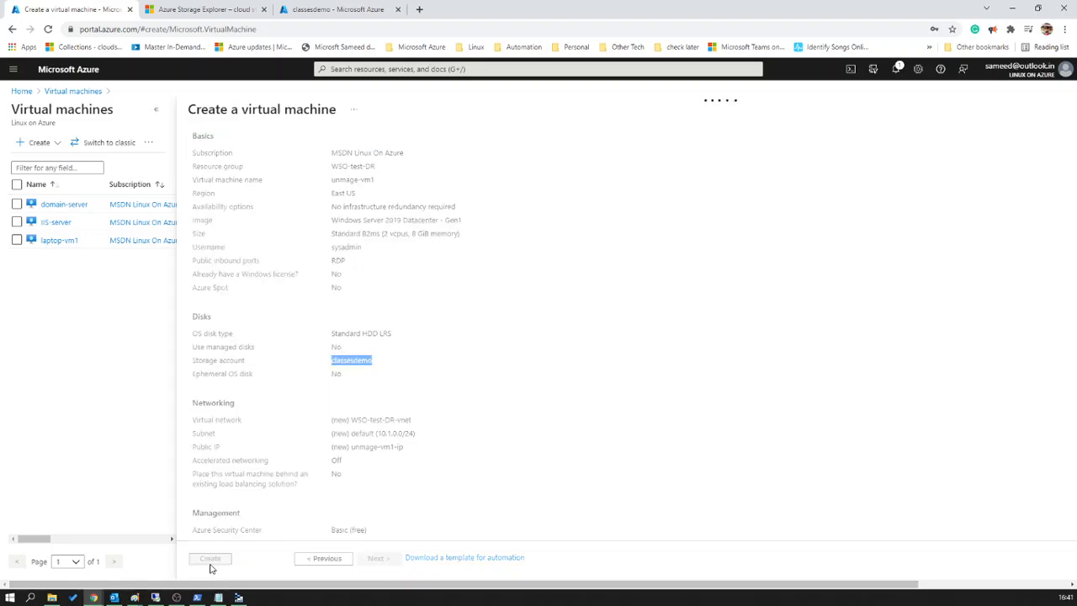
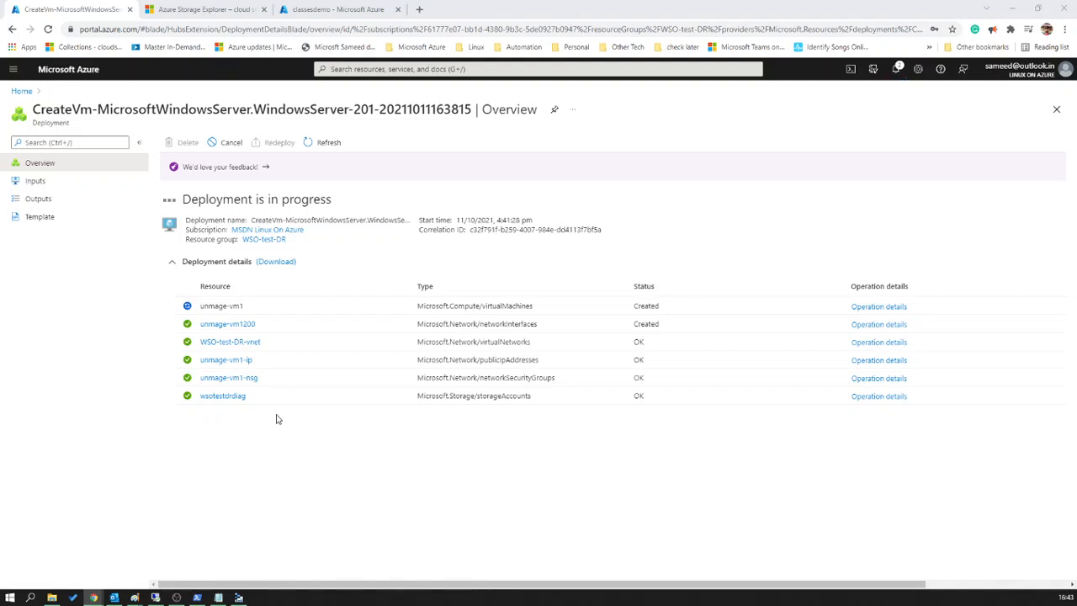
# Step: Highlight the Microsoft.Storage/storageAccounts and virtual machine resource types, then switch to the classesdemo tab
pyautogui.doubleClick(500, 394)
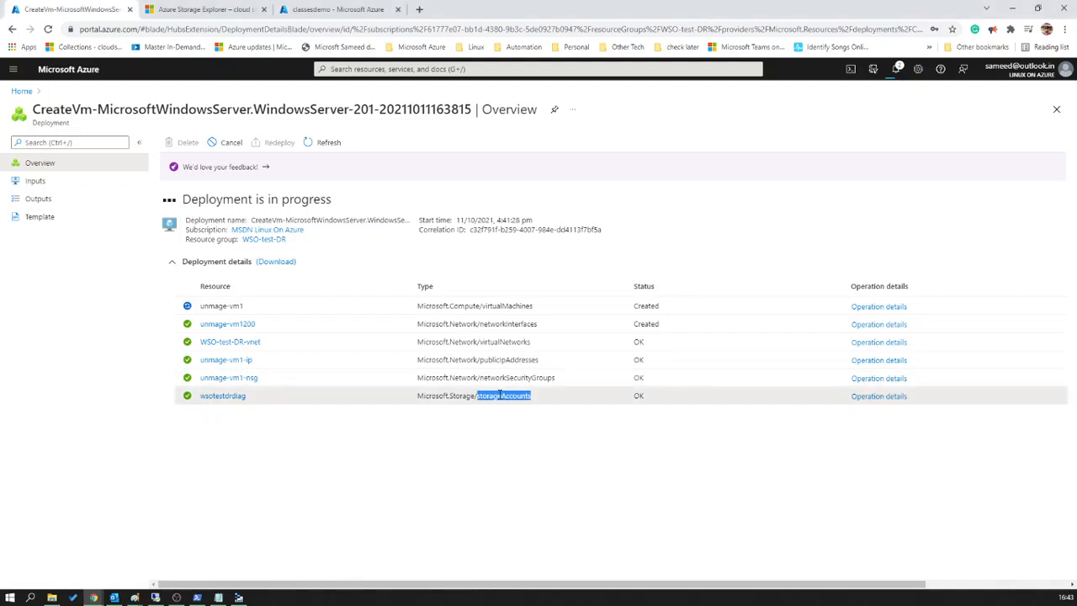
pyautogui.click(500, 394)
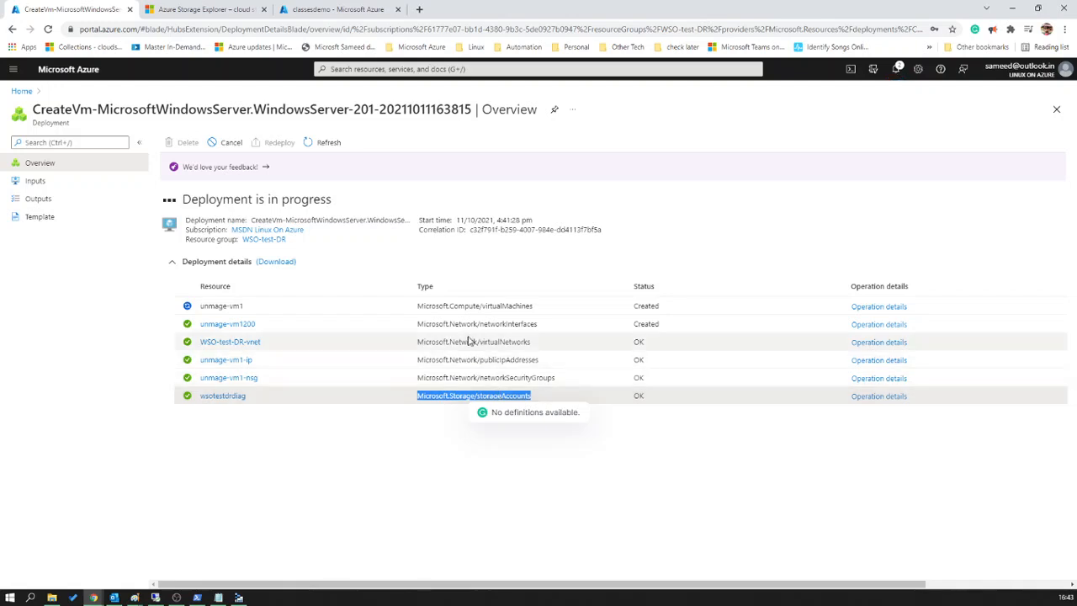
pyautogui.tripleClick(475, 306)
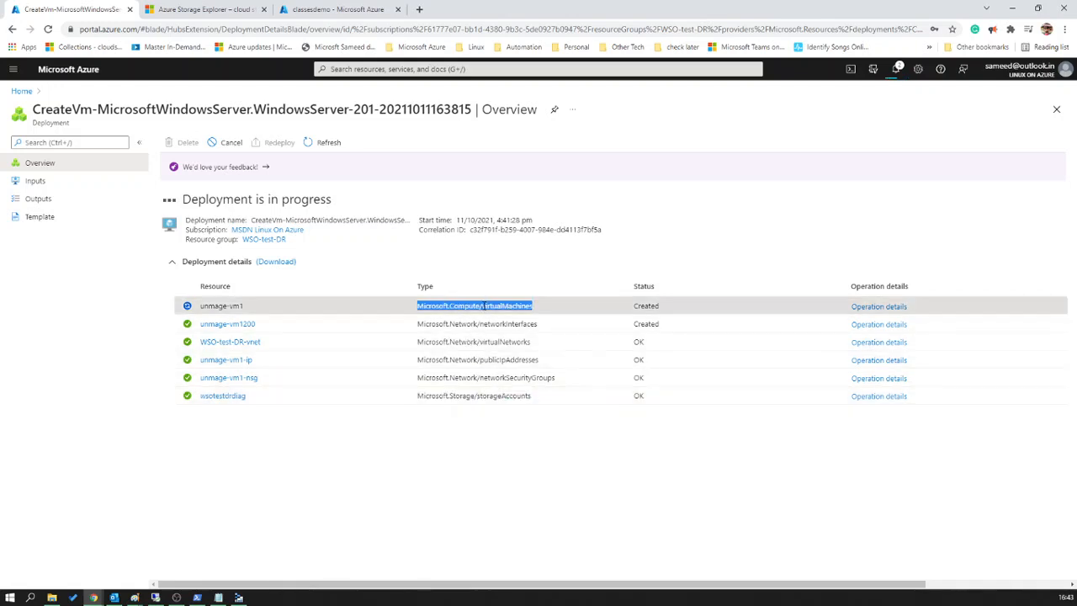
pyautogui.click(332, 9)
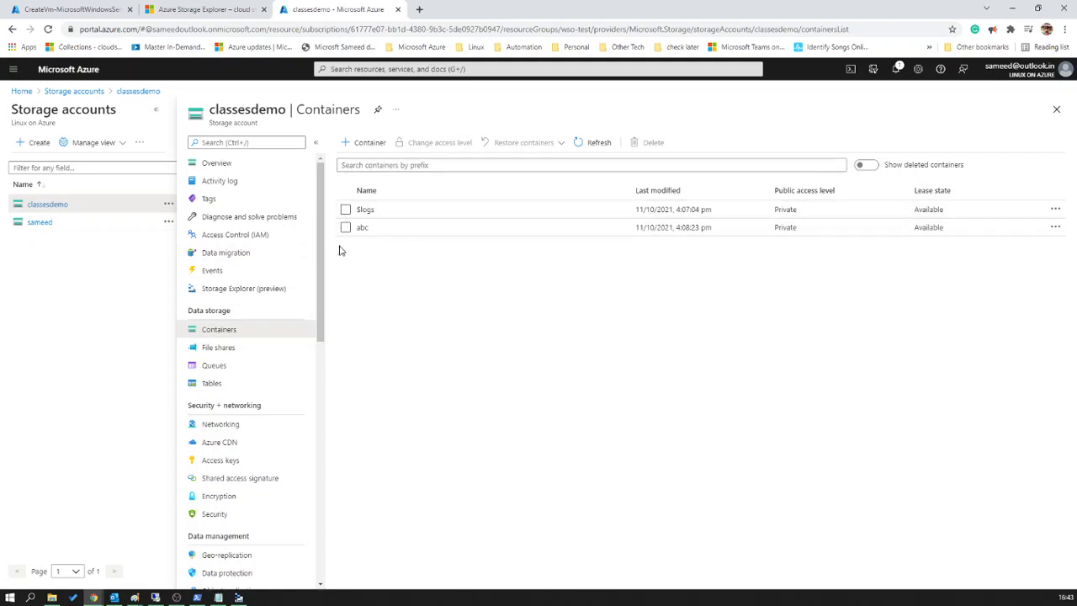
# Step: Refresh the containers, open the new vhds container, and select its VHD blob alongside the Paint diagram
pyautogui.click(591, 142)
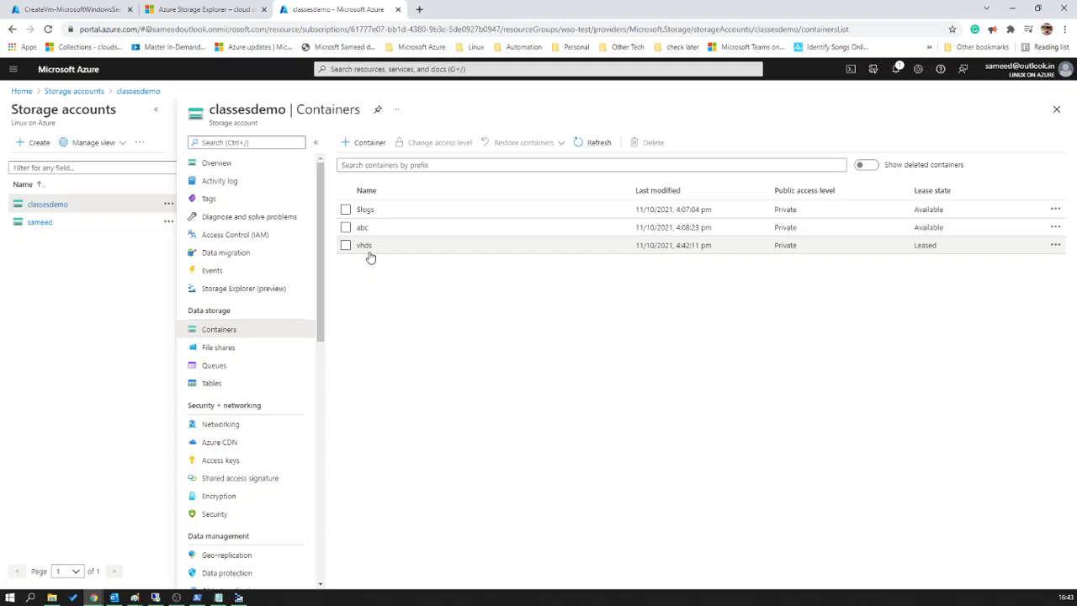
pyautogui.click(363, 245)
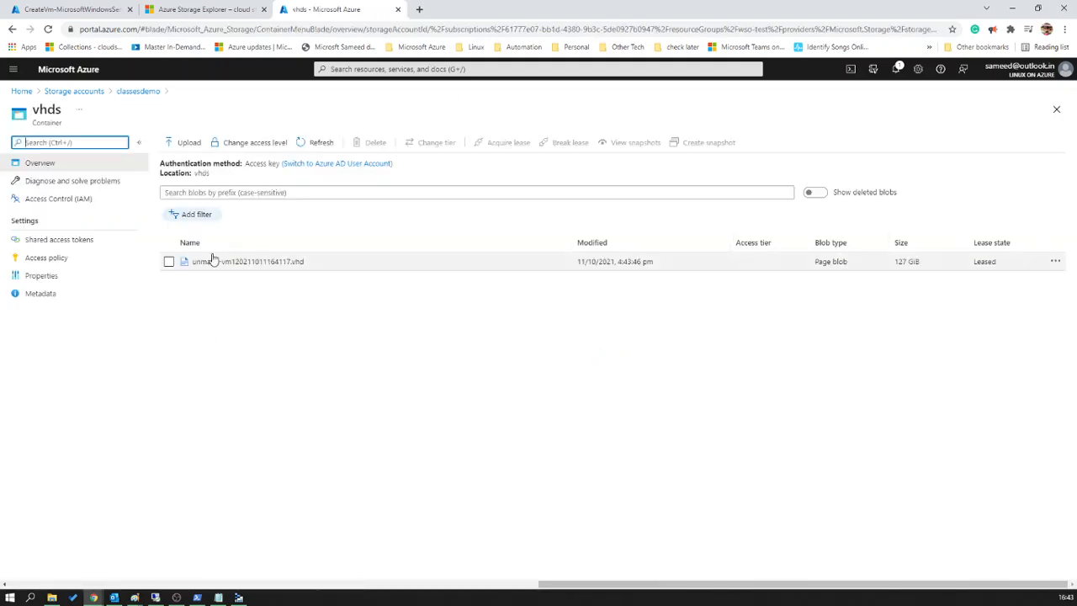
pyautogui.click(168, 262)
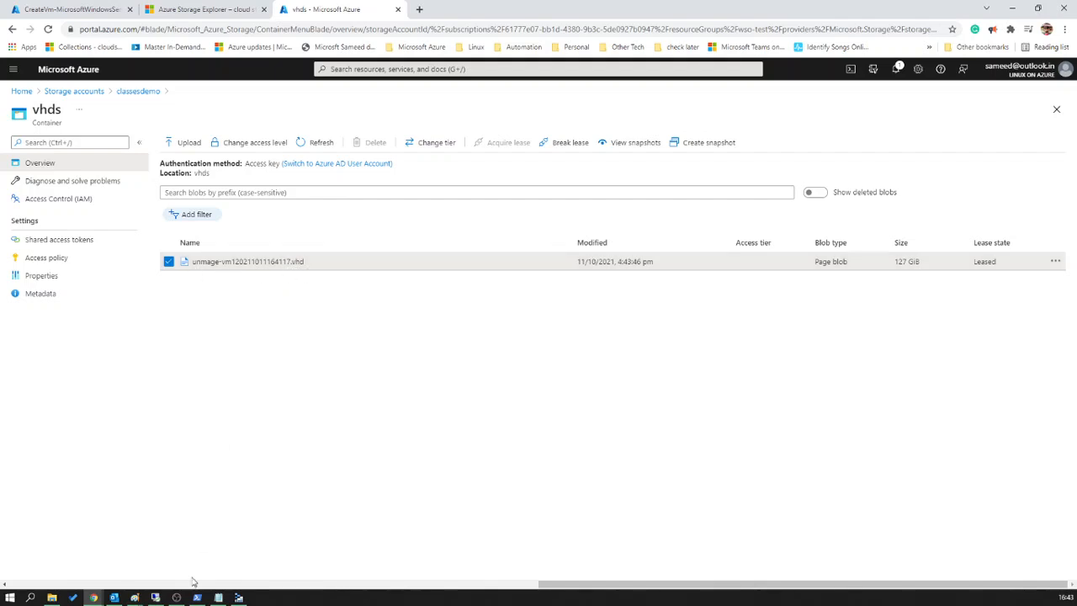
pyautogui.moveTo(134, 598)
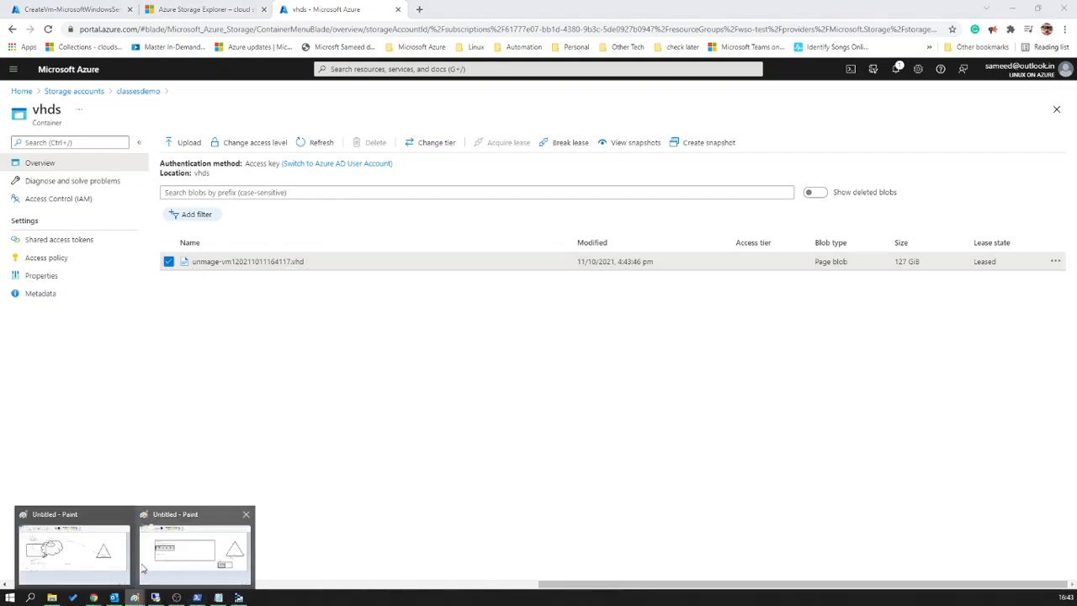
pyautogui.click(196, 551)
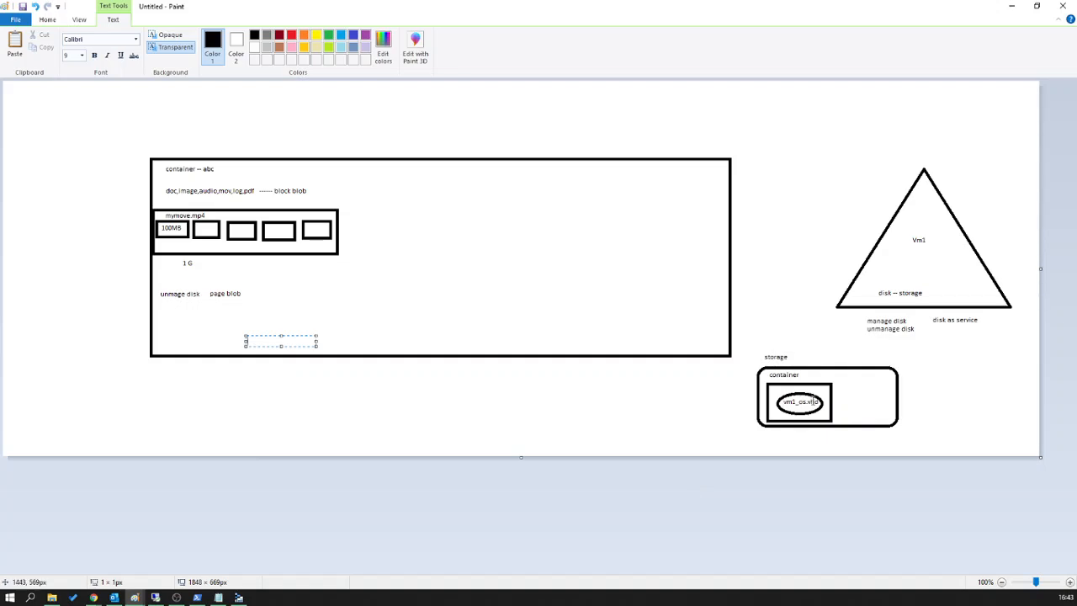
pyautogui.click(1011, 5)
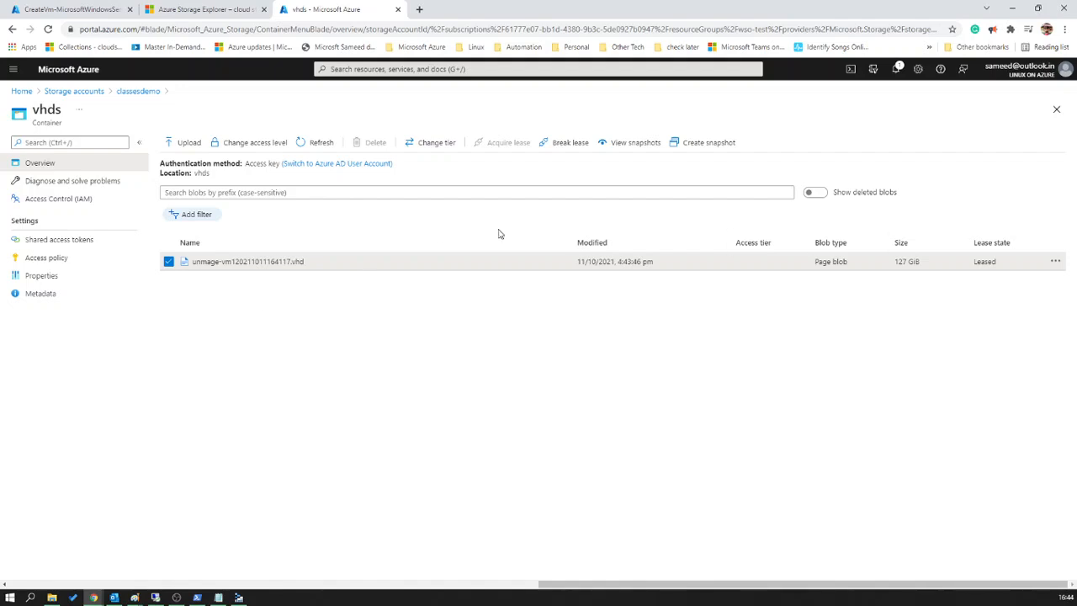
# Step: Highlight the VHD's Page blob type, reselect the blob, then return to the portal Home page
pyautogui.doubleClick(826, 262)
pyautogui.click(827, 261)
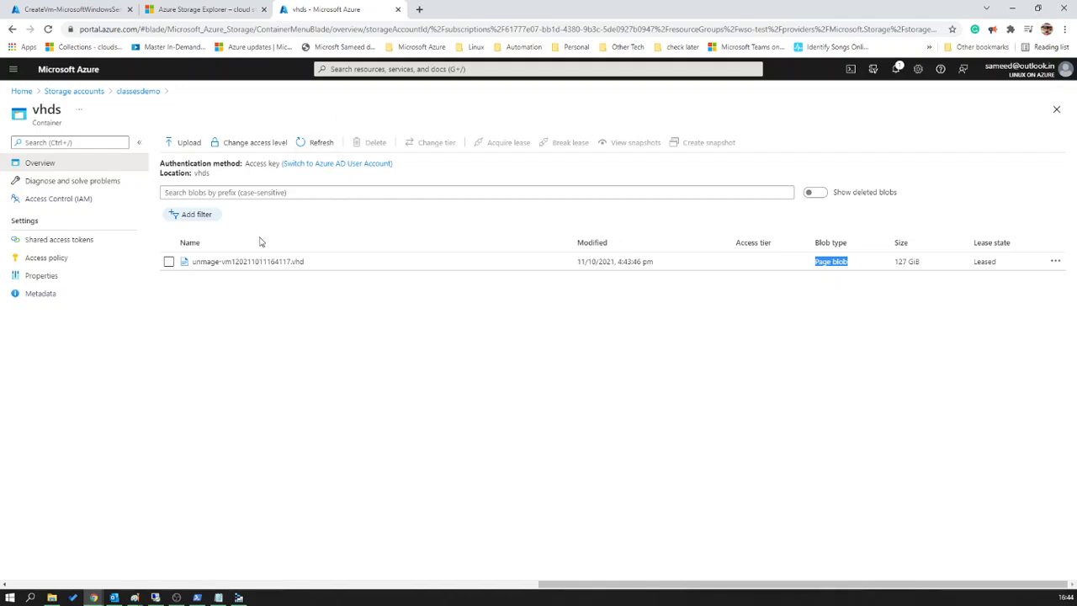
pyautogui.click(169, 262)
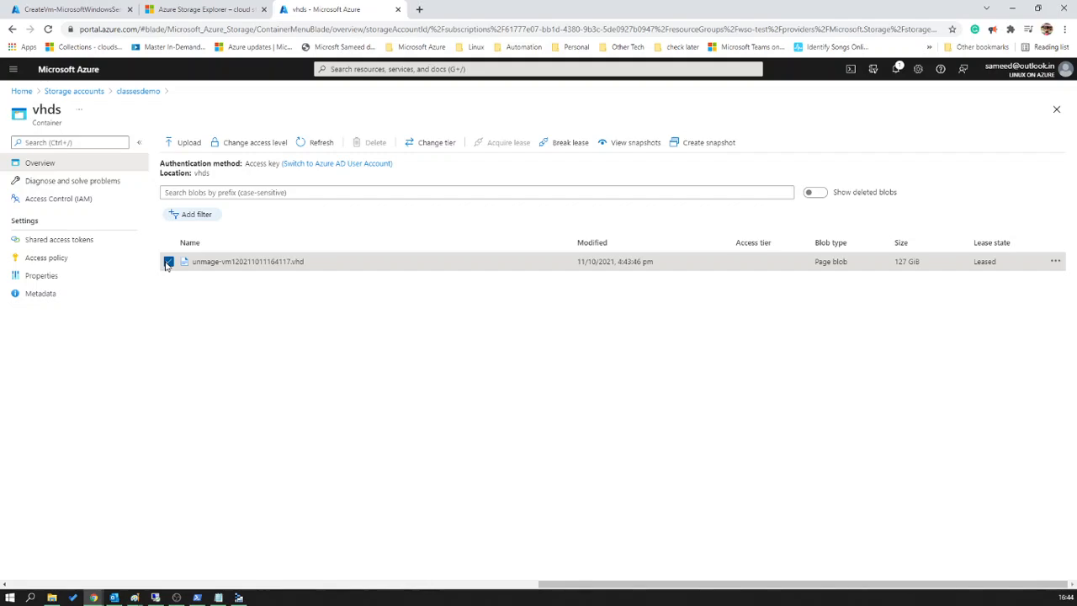
pyautogui.click(211, 9)
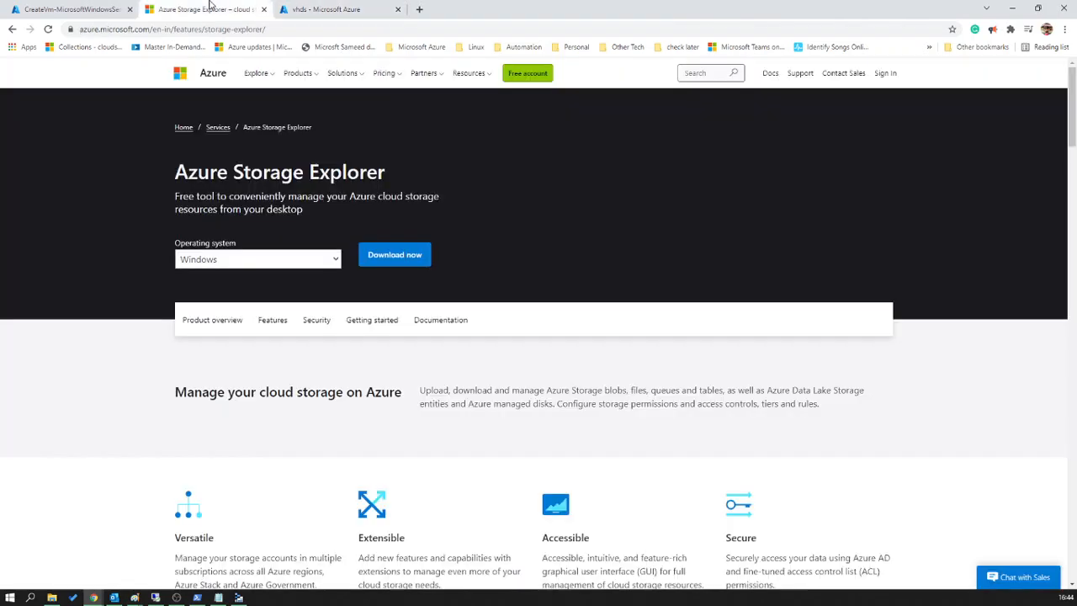
pyautogui.click(345, 10)
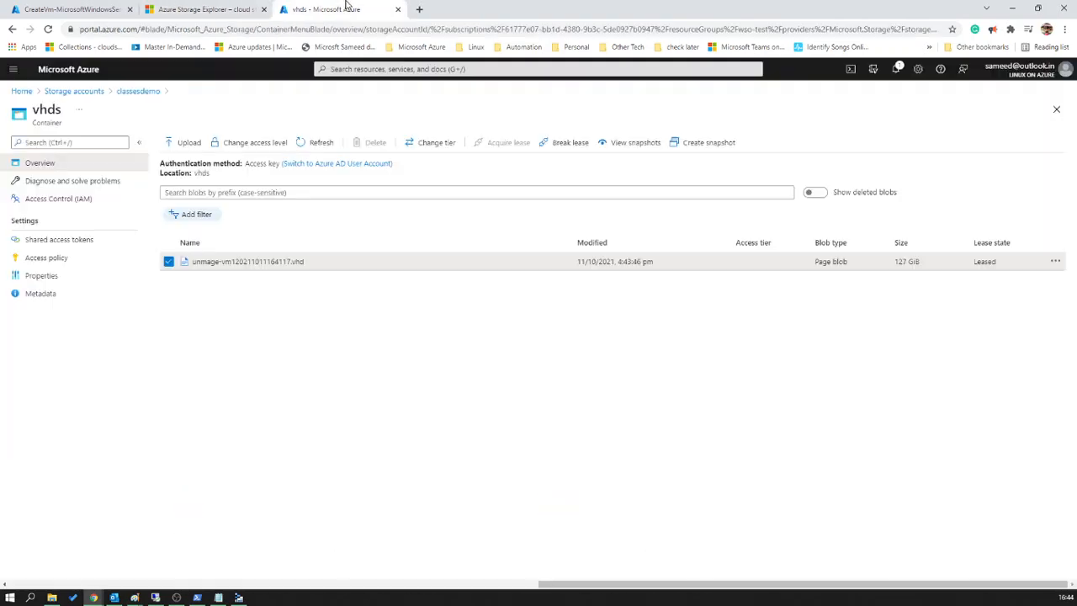
pyautogui.click(22, 91)
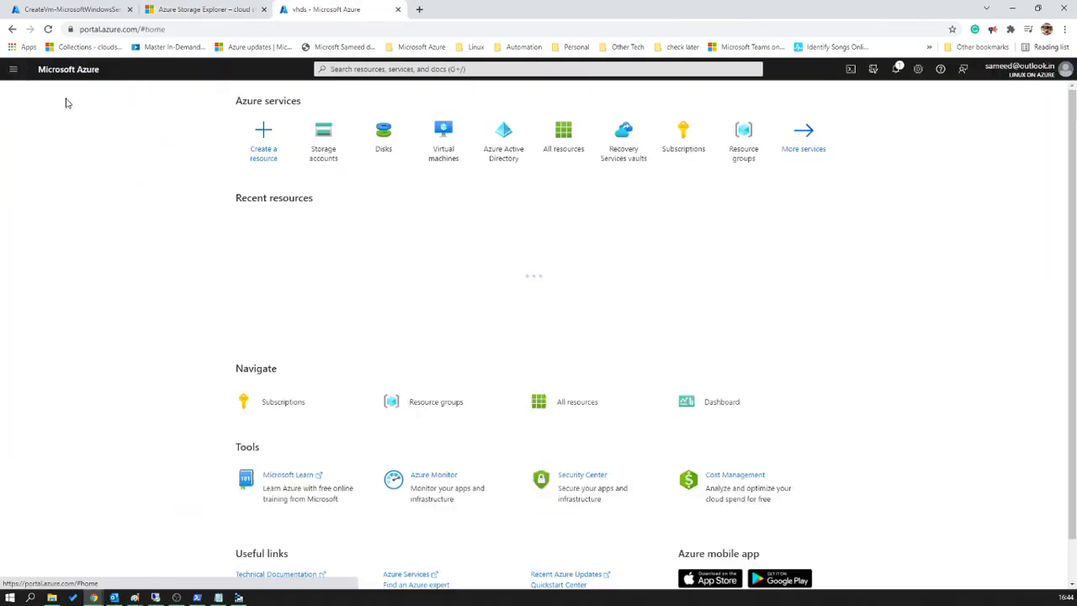
# Step: View Virtual machines, search 'disk' to open the Disks page, then return to the CreateVm deployment
pyautogui.click(471, 158)
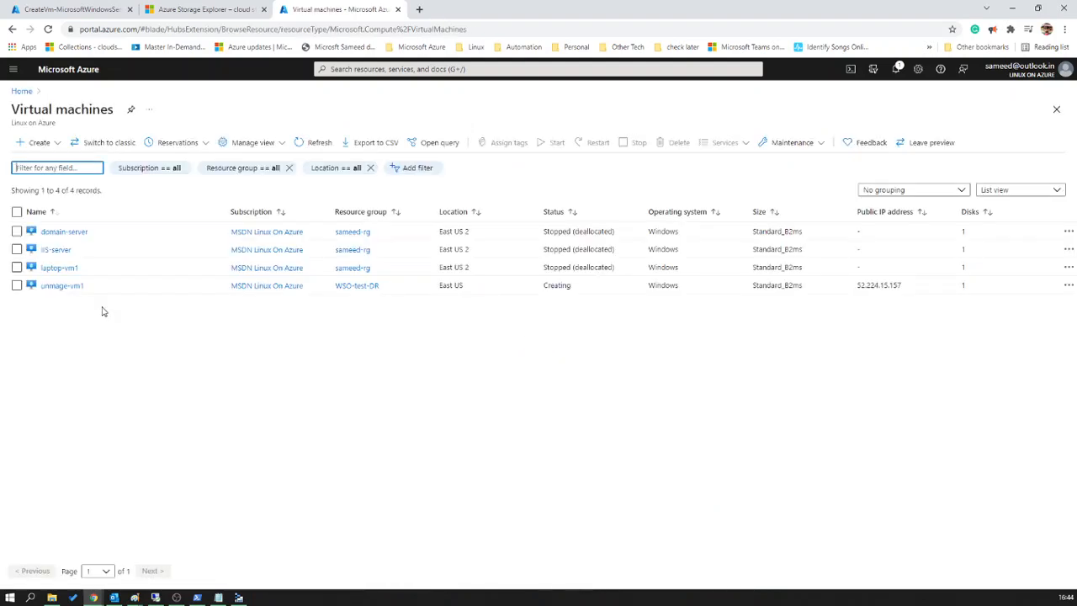
pyautogui.moveTo(66, 292)
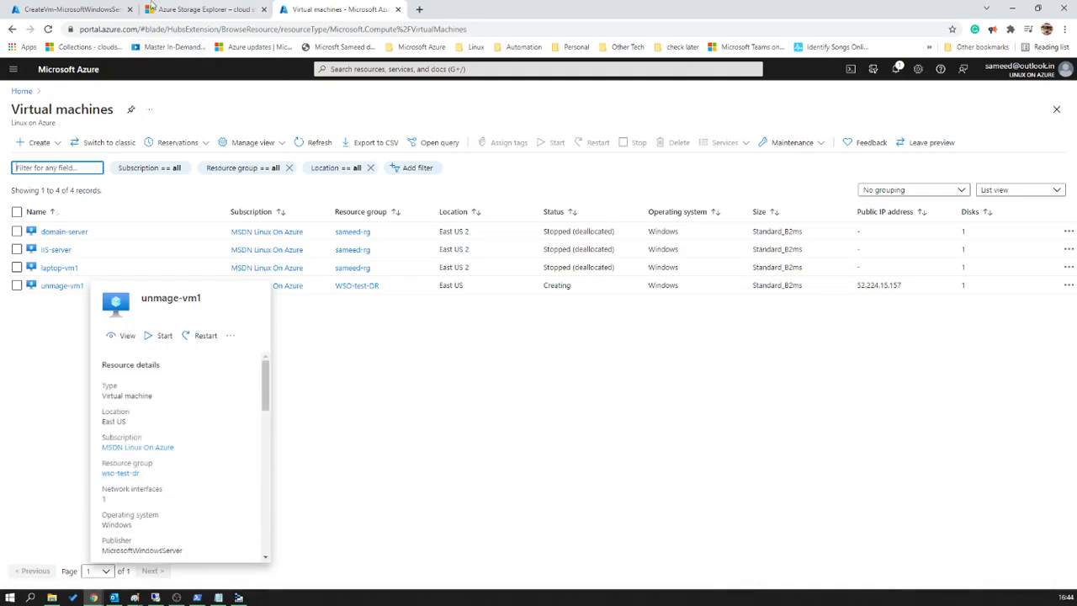
pyautogui.click(413, 69)
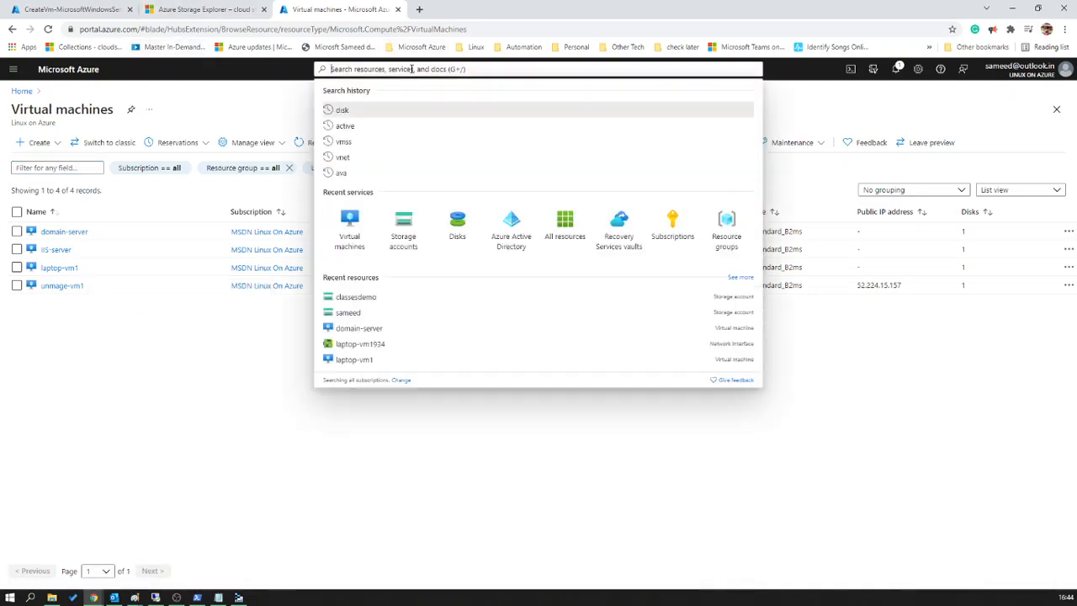
pyautogui.write('disk')
pyautogui.click(380, 115)
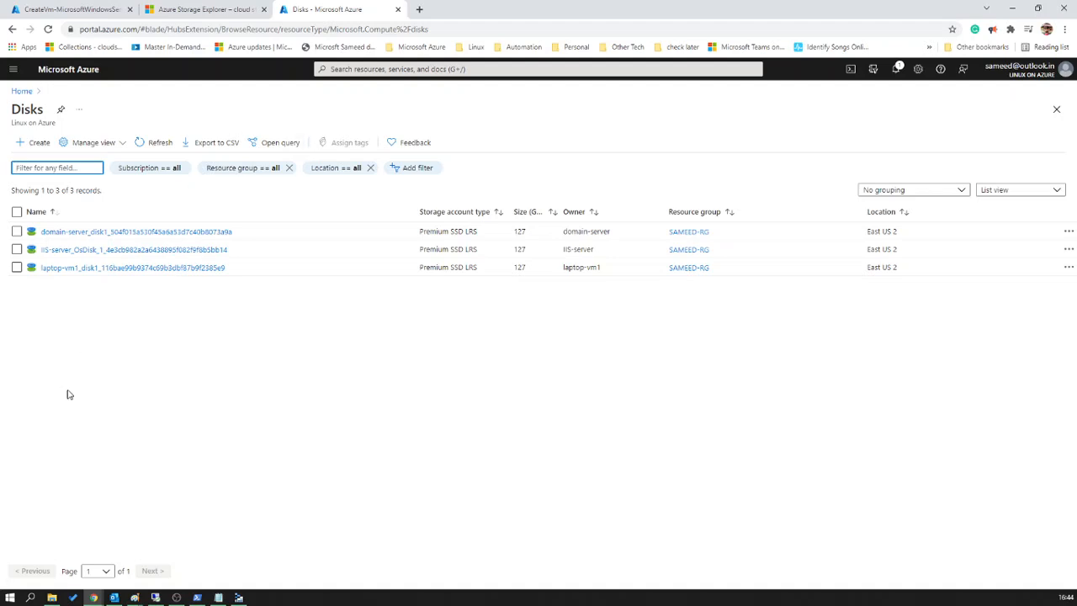
pyautogui.click(71, 9)
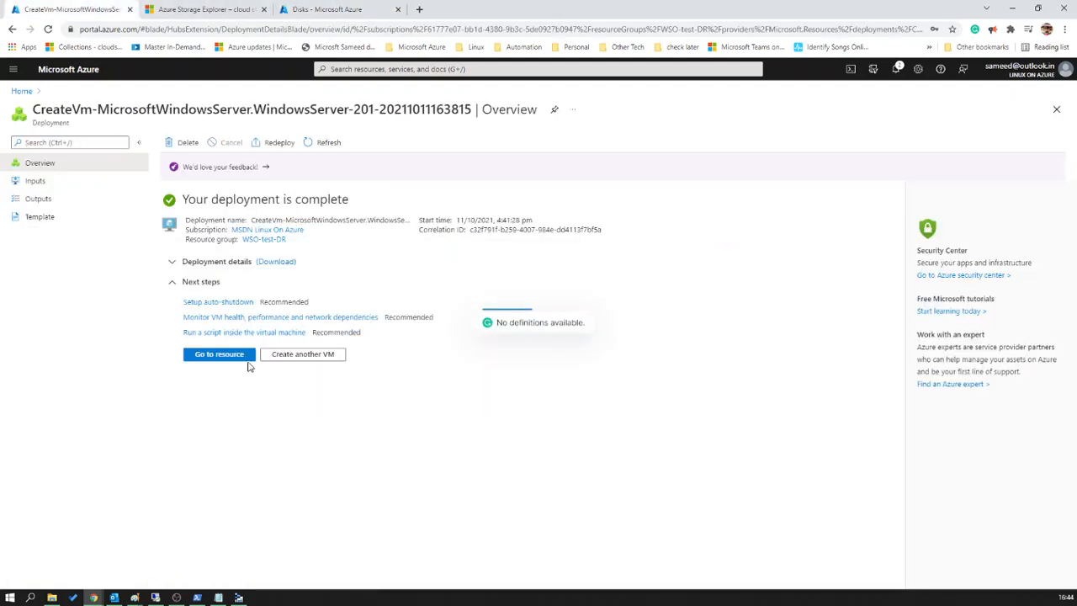
# Step: Open unmage-vm1's OS disk, highlight classesdemo in its VHD URI, then go back Home
pyautogui.click(22, 90)
pyautogui.click(323, 139)
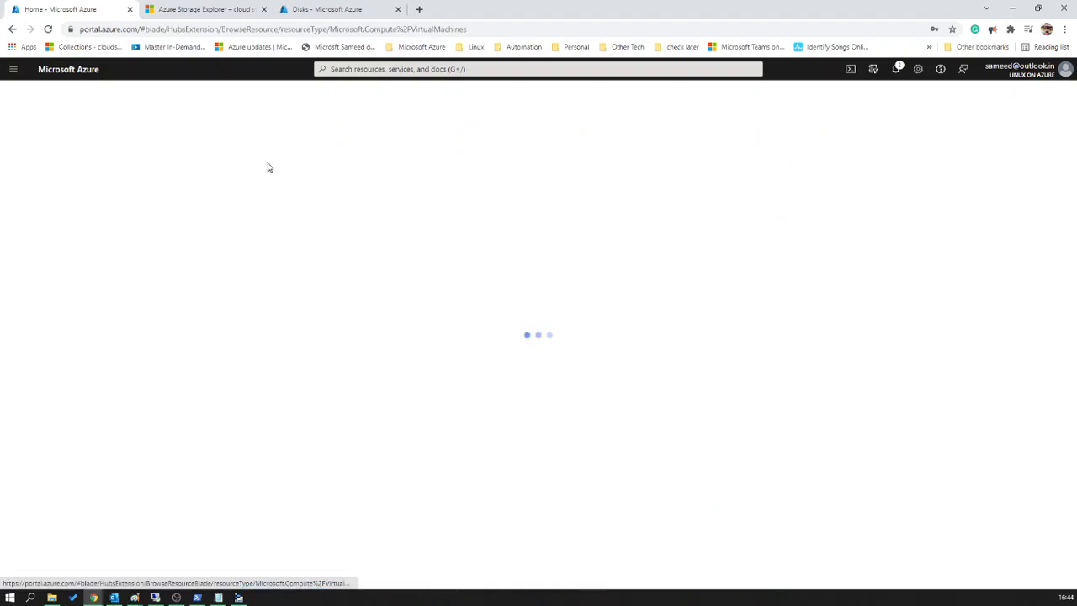
pyautogui.click(52, 288)
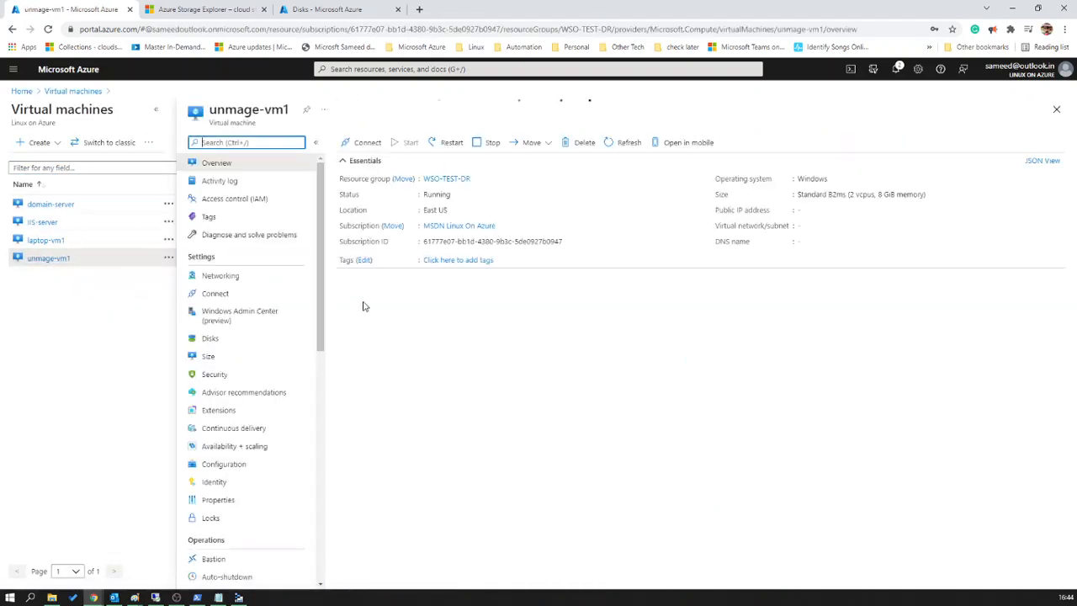
pyautogui.click(222, 338)
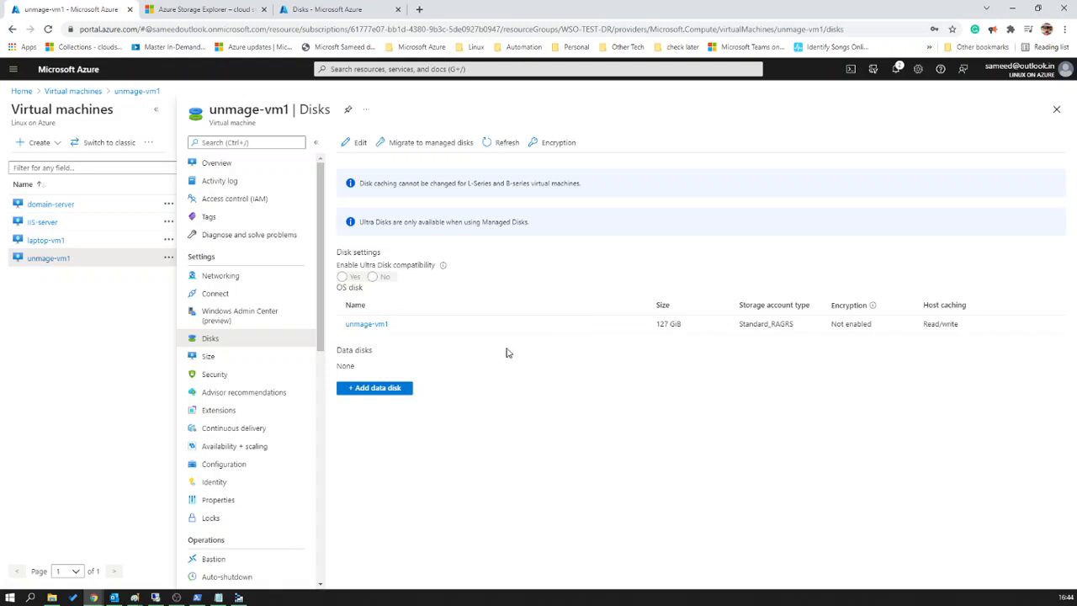
pyautogui.click(375, 326)
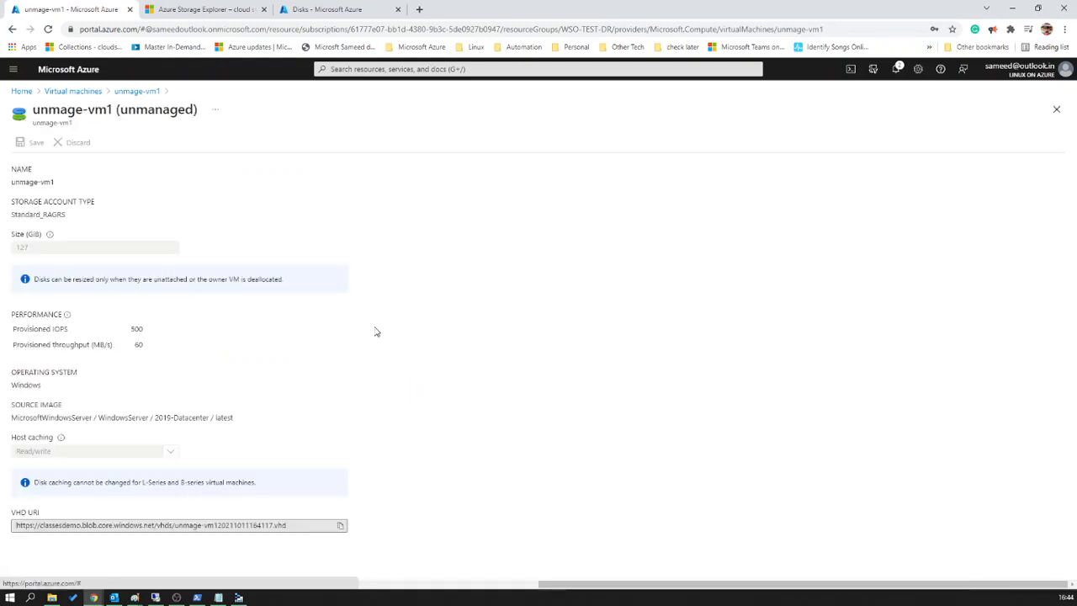
pyautogui.doubleClick(59, 525)
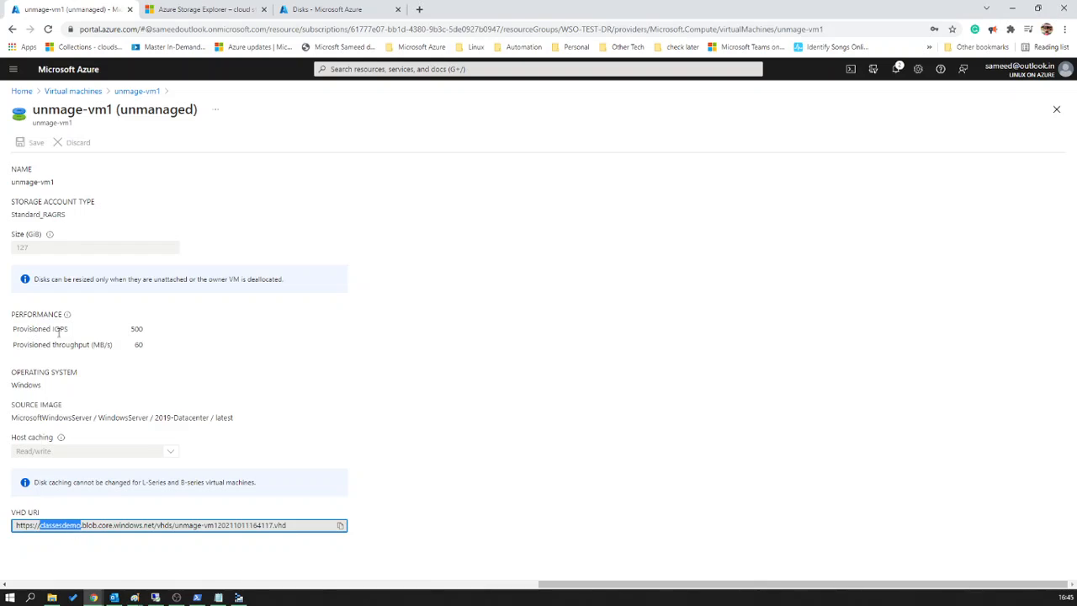
pyautogui.click(23, 91)
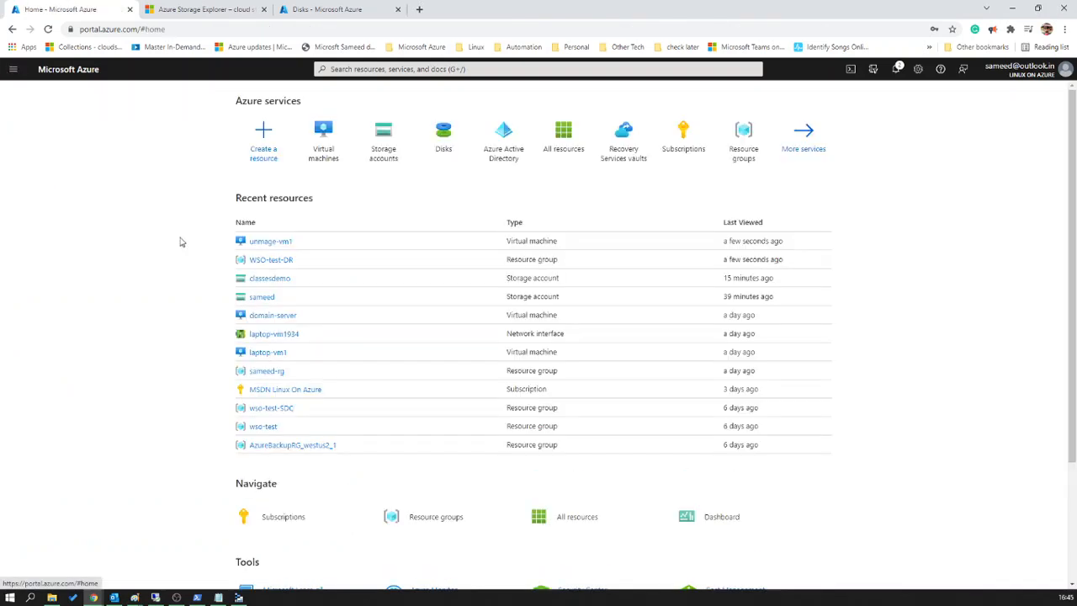
# Step: Open the IIS-server VM's OS disk details from its Disks page
pyautogui.click(318, 137)
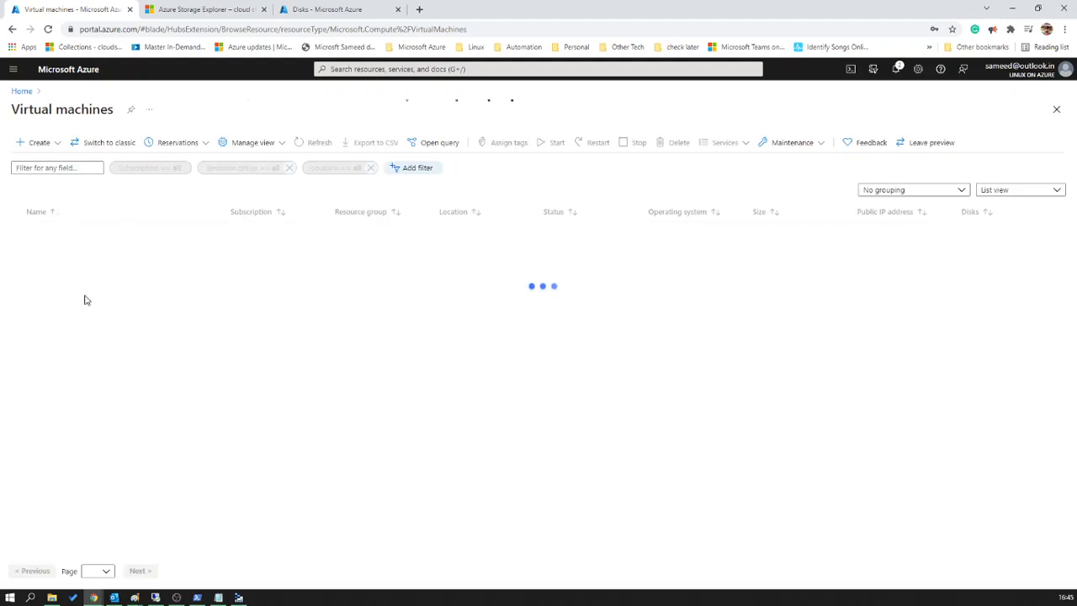
pyautogui.click(47, 247)
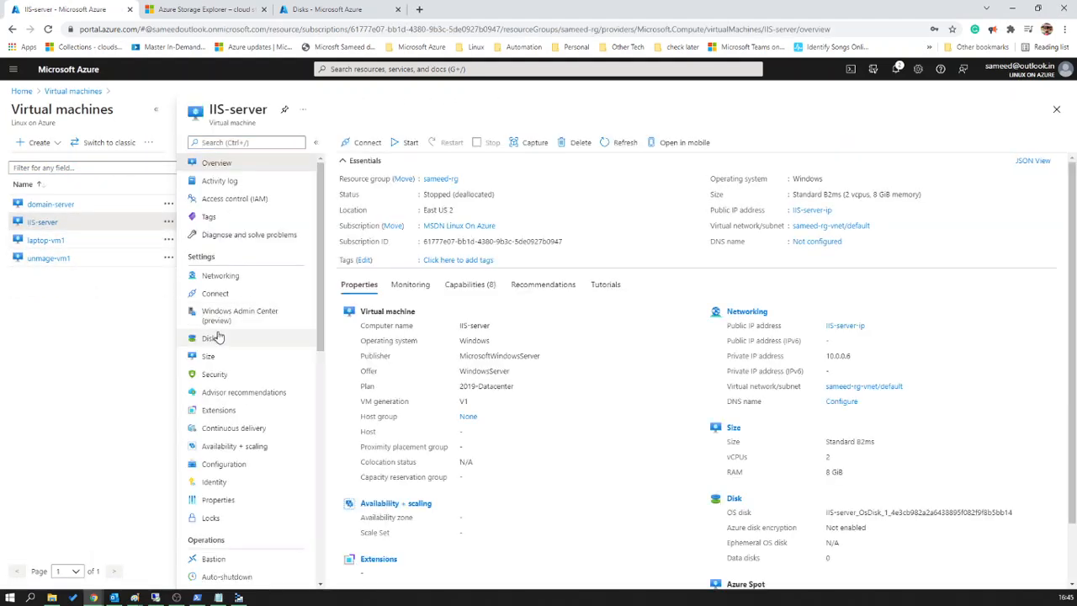
pyautogui.click(210, 338)
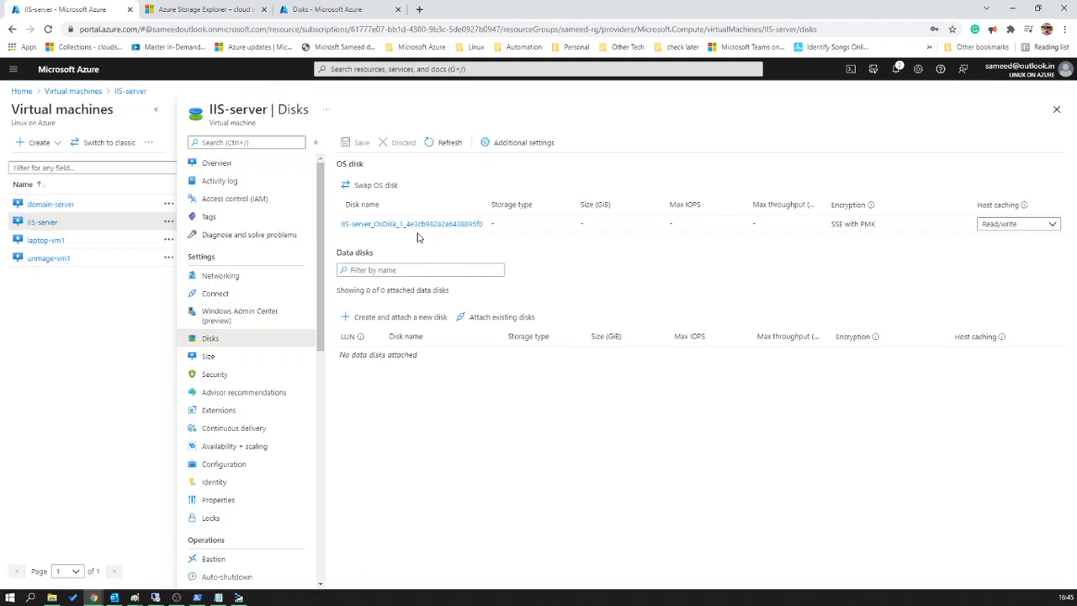
pyautogui.click(413, 225)
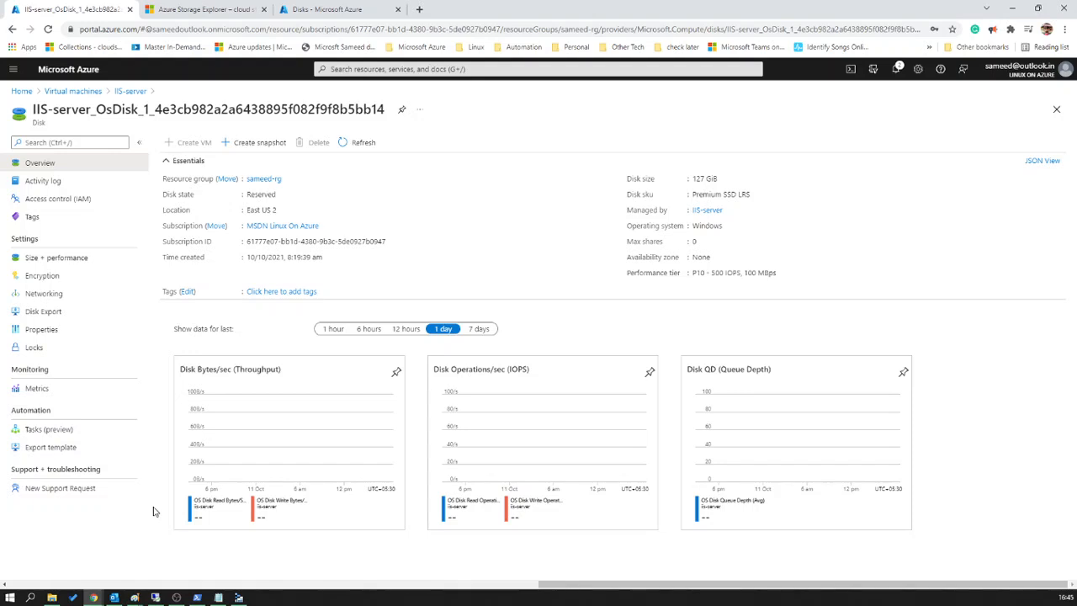
# Step: Browse the disk's Size + performance, Networking, Disk Export and Properties pages, then view all disks
pyautogui.click(19, 257)
pyautogui.click(52, 294)
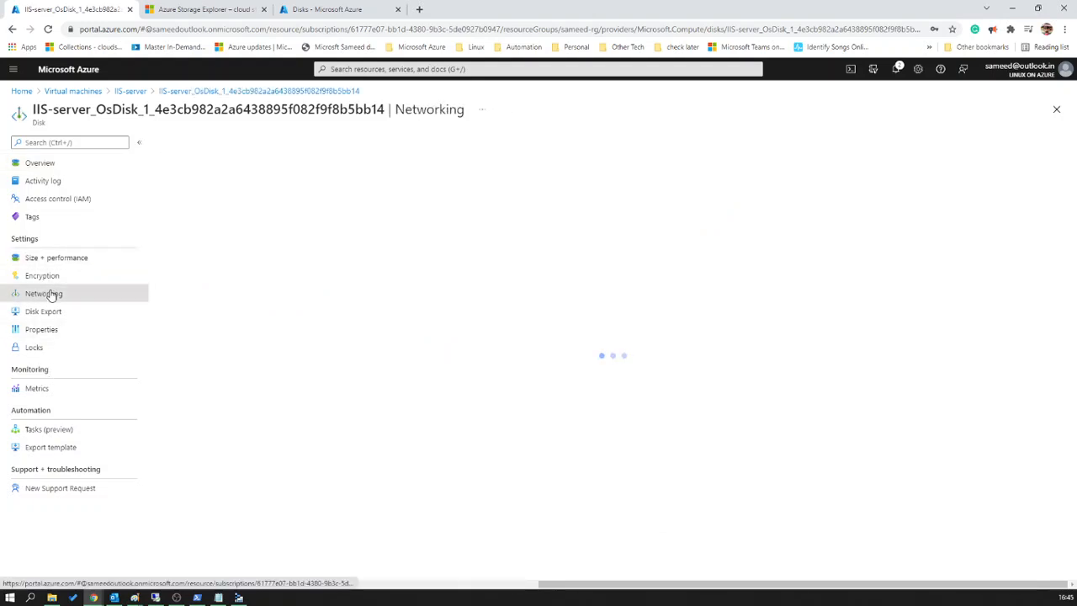
pyautogui.click(59, 313)
pyautogui.click(60, 330)
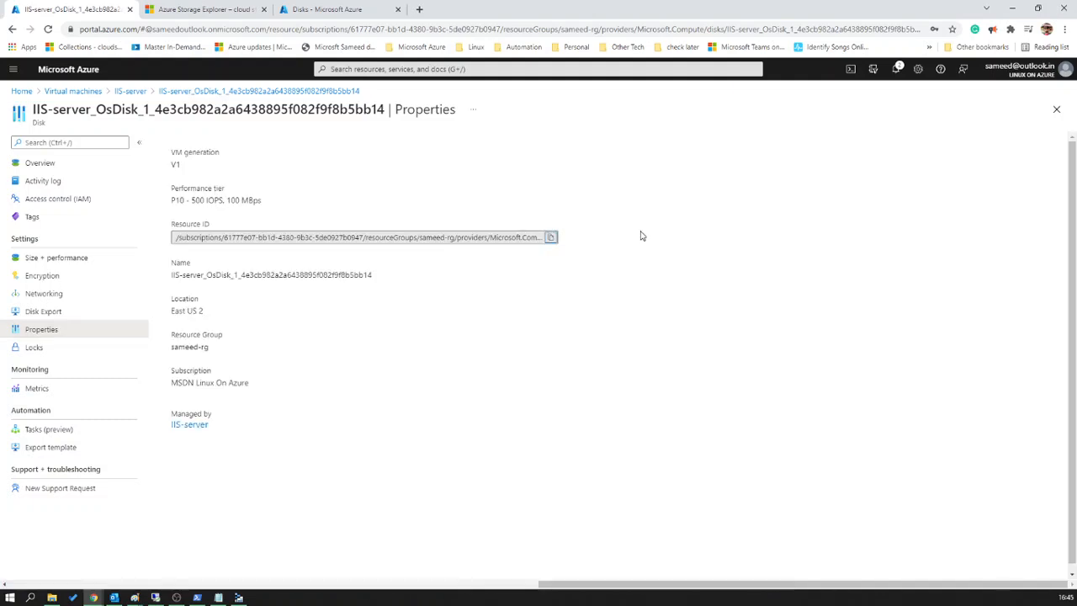
pyautogui.click(1056, 110)
pyautogui.click(290, 7)
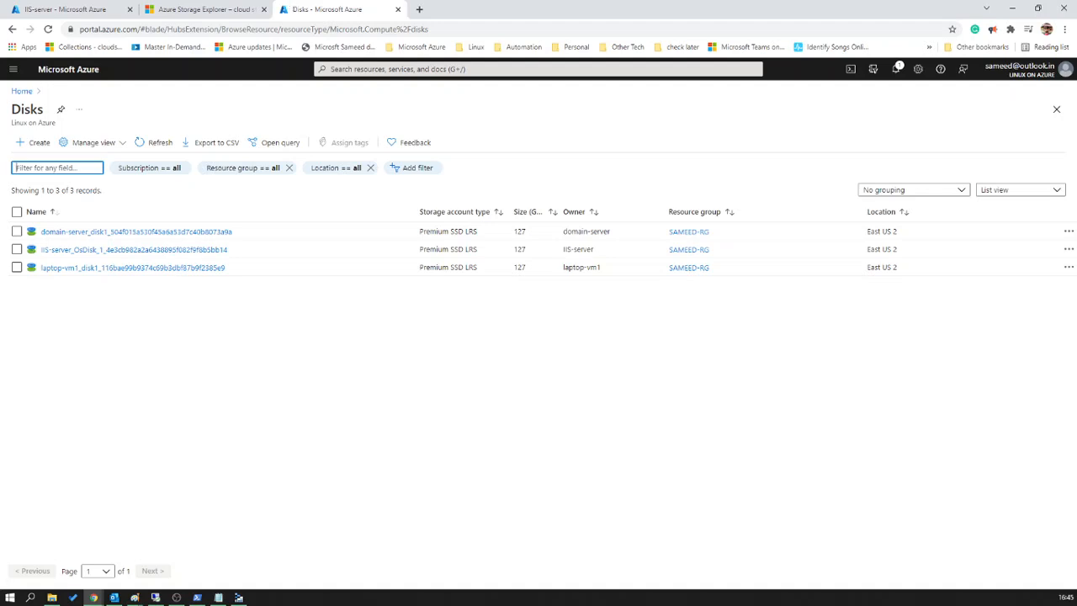
# Step: Go Home > Storage accounts > classesdemo > Containers > vhds and highlight the VHD's Page blob type
pyautogui.click(22, 91)
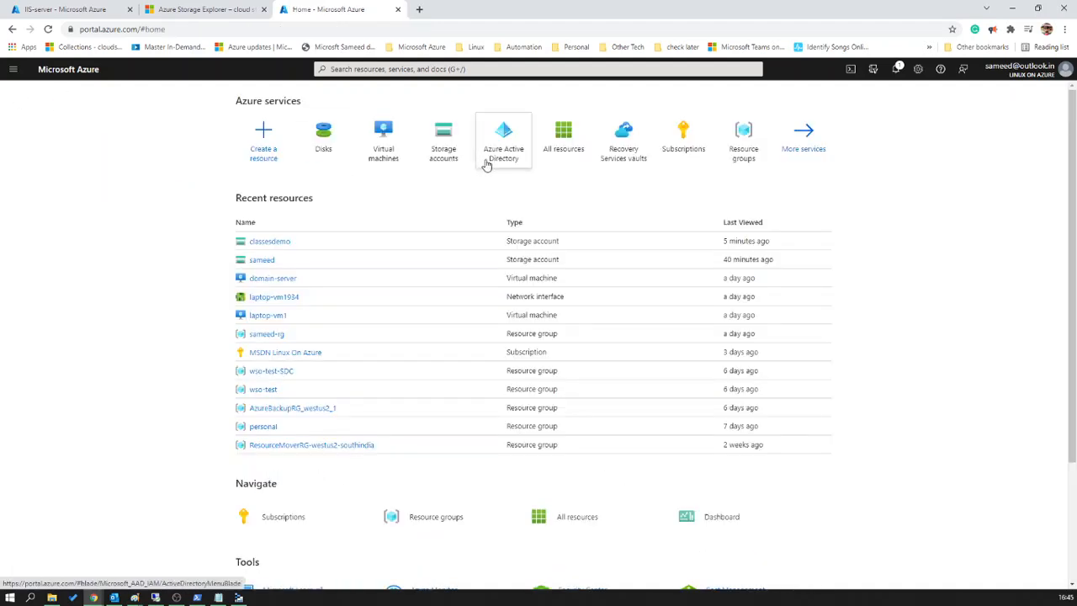
pyautogui.click(445, 145)
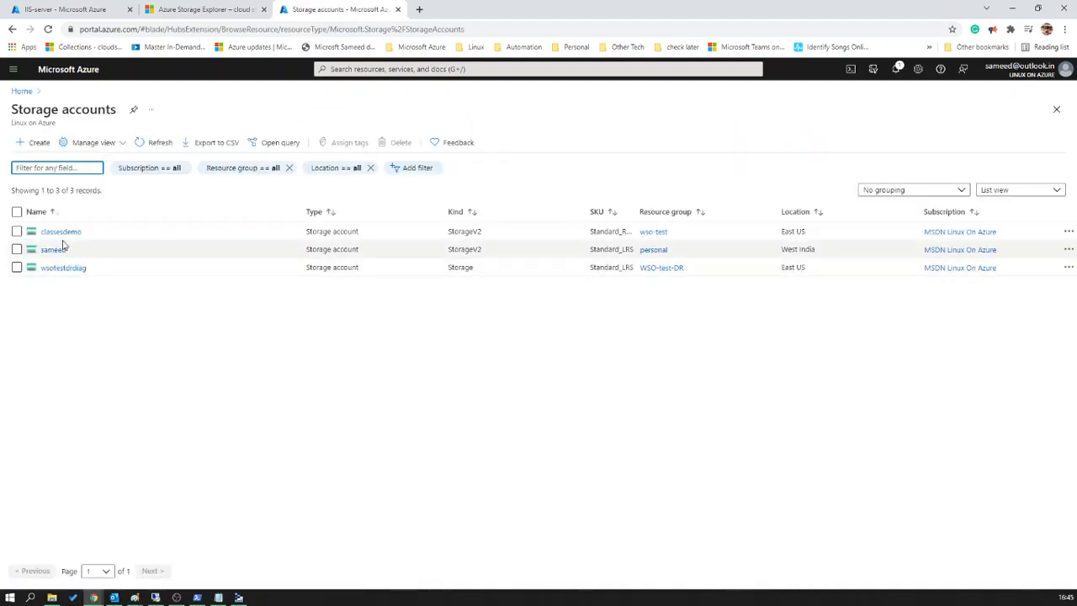
pyautogui.click(58, 231)
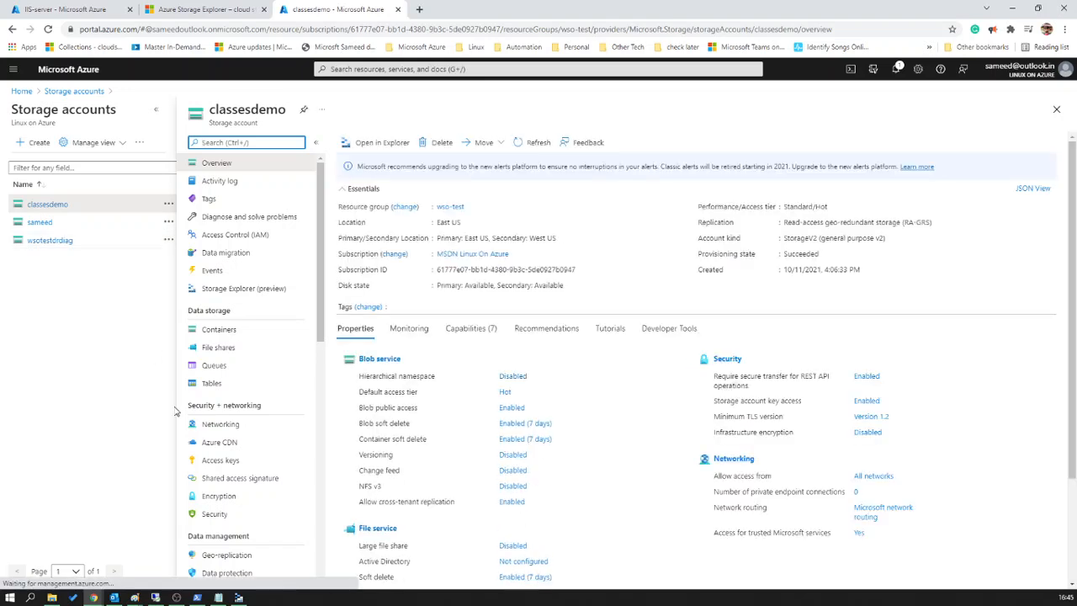
pyautogui.click(209, 330)
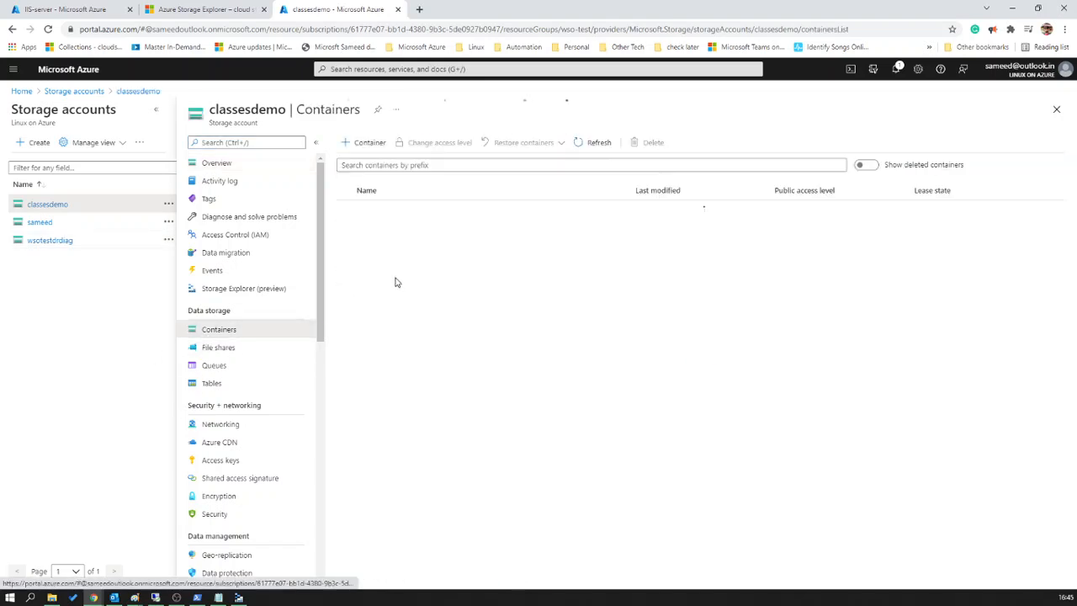
pyautogui.click(364, 245)
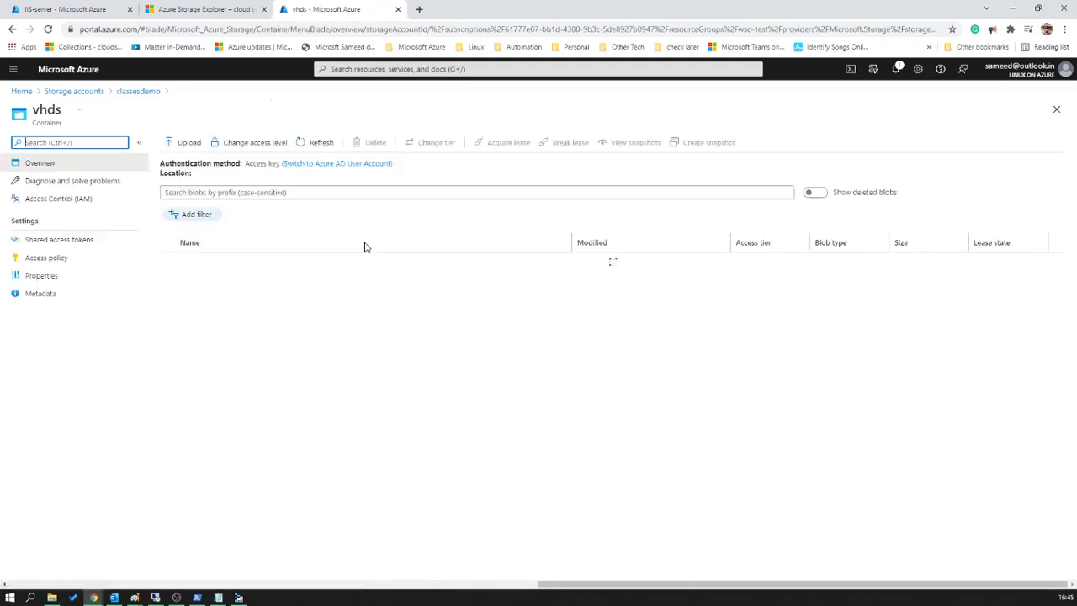
pyautogui.moveTo(812, 262); pyautogui.dragTo(857, 267)
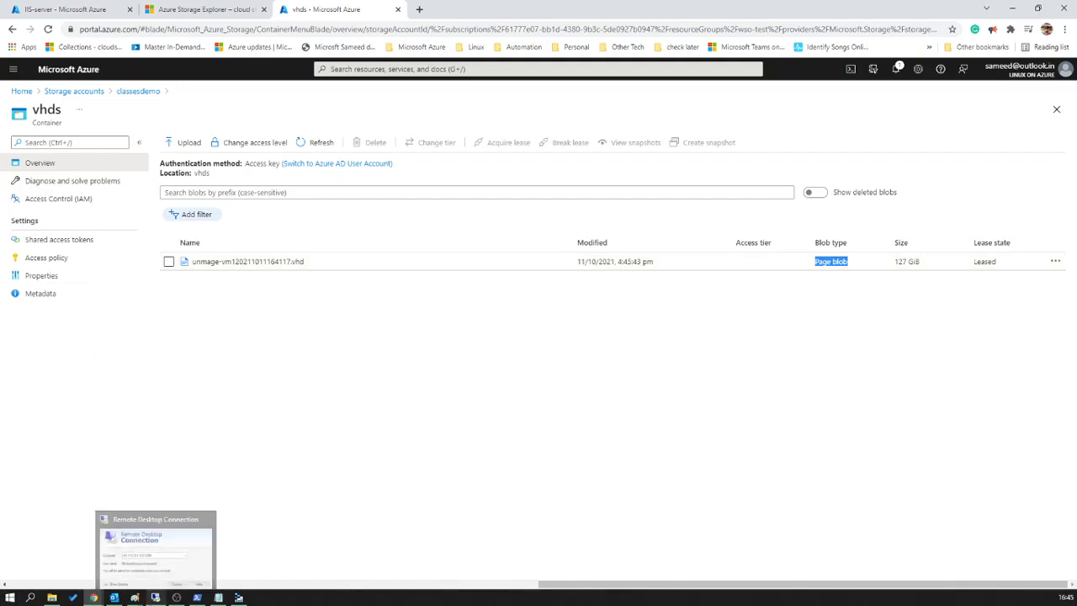
pyautogui.click(134, 598)
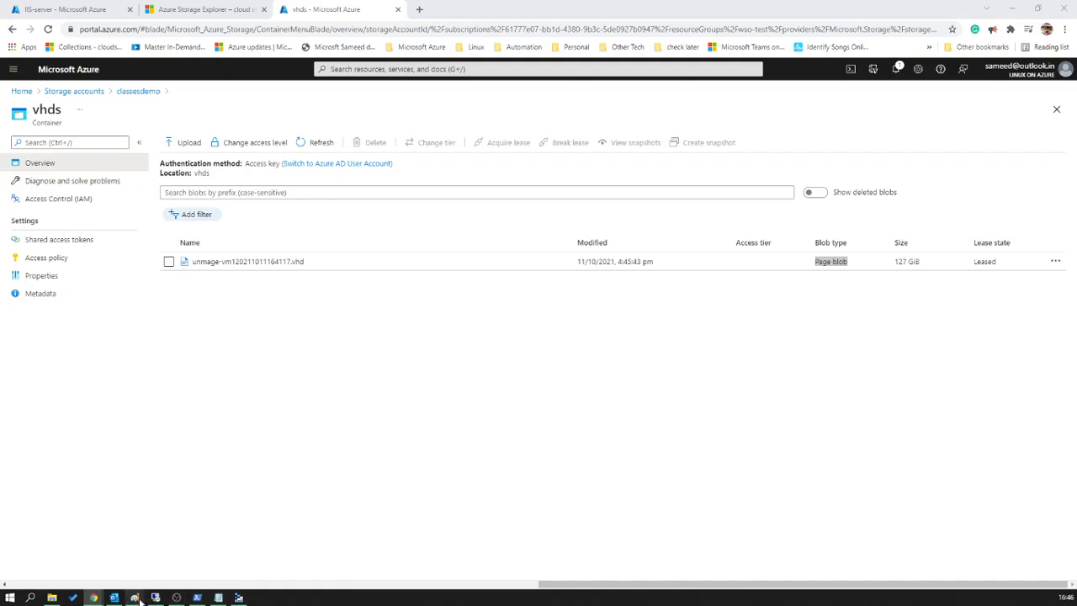
pyautogui.moveTo(137, 598)
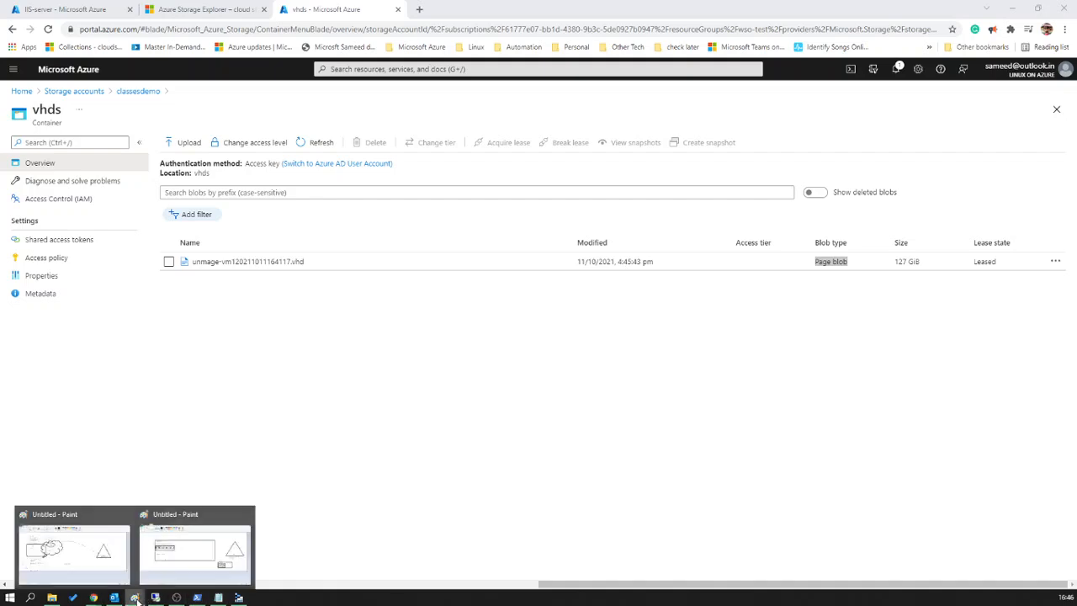
# Step: Bring the Paint diagram forward and clear away the stray empty text boxes
pyautogui.click(209, 549)
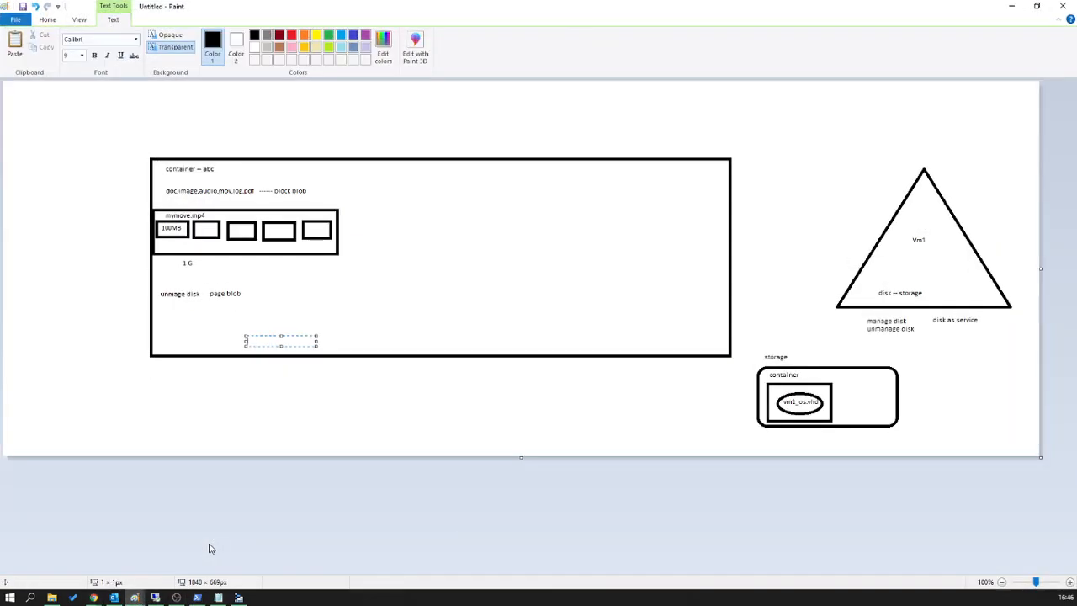
pyautogui.click(215, 439)
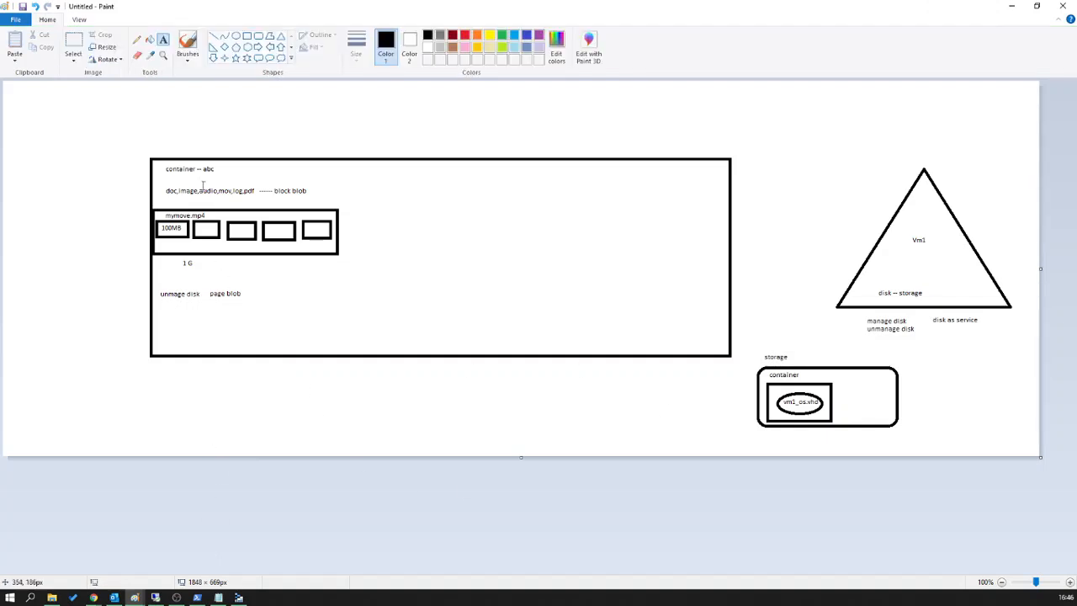
pyautogui.click(280, 187)
pyautogui.click(222, 297)
pyautogui.click(222, 294)
pyautogui.click(280, 347)
# Step: Write the append blob note (only append, compress format) below the unmage disk
pyautogui.click(220, 319)
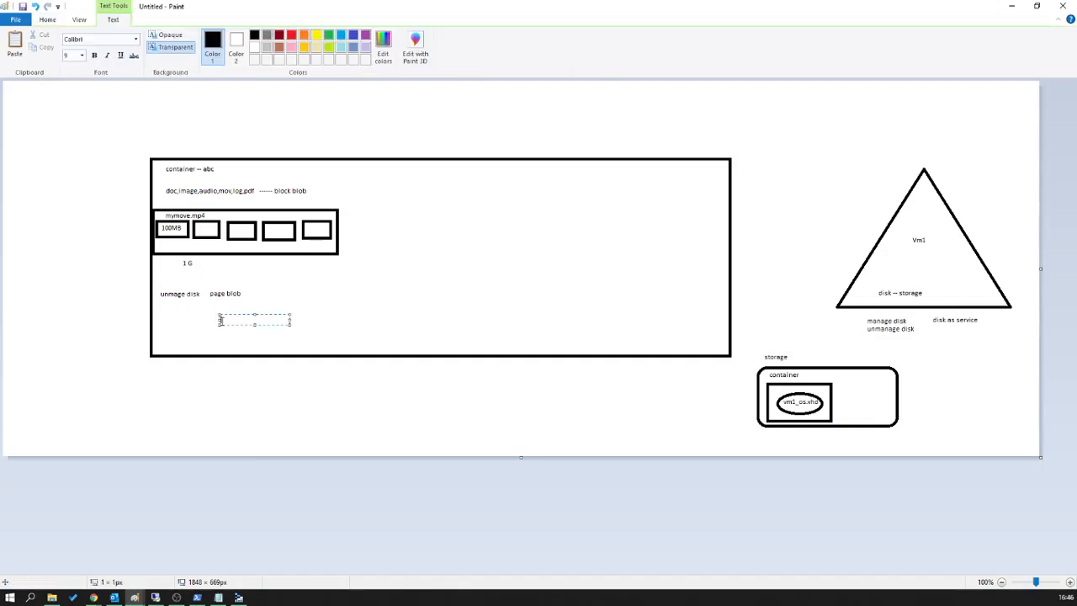
pyautogui.write('p')
pyautogui.write('ag')
pyautogui.write('end blo')
pyautogui.write('b')
pyautogui.write(' --')
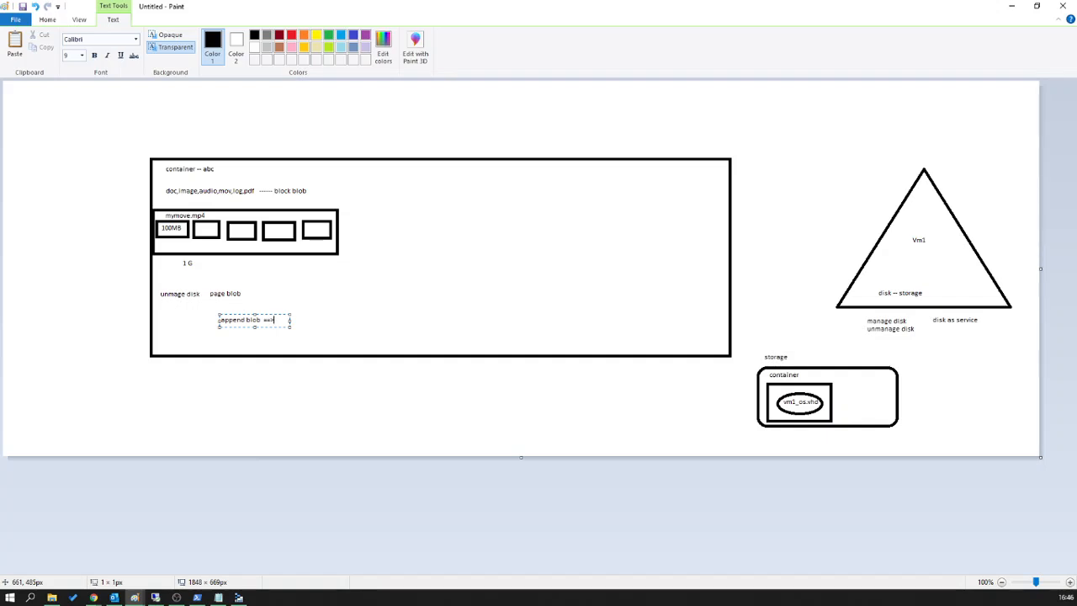
pyautogui.write('> block blob')
pyautogui.moveTo(289, 323); pyautogui.dragTo(640, 318)
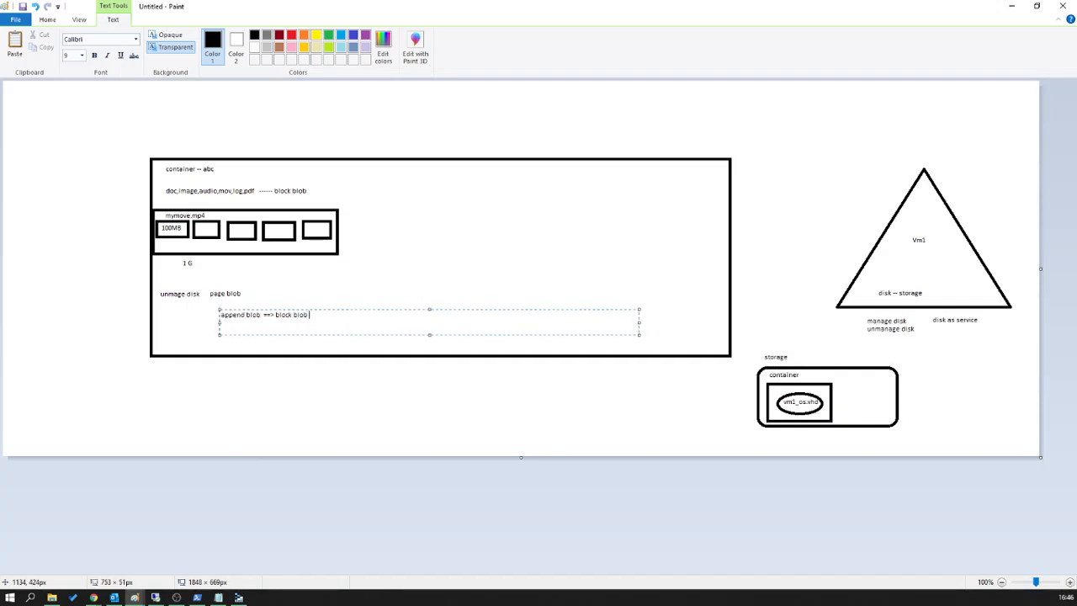
pyautogui.write('-> ')
pyautogui.write('wi')
pyautogui.press('BackSpace')
pyautogui.press('BackSpace')
pyautogui.write('or')
pyautogui.write('comm')
pyautogui.click(430, 363)
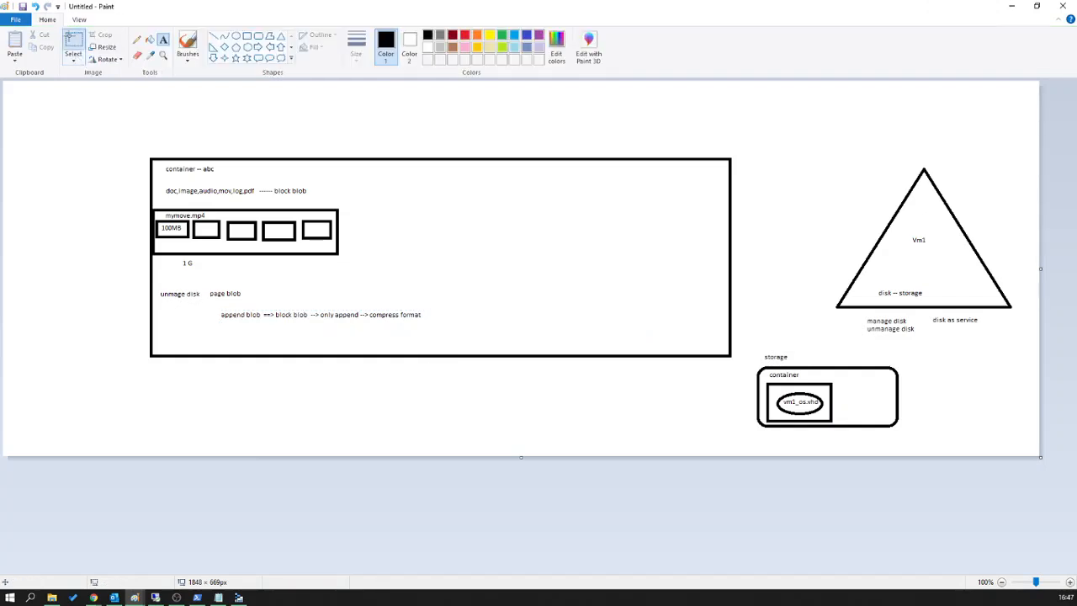
# Step: Move the append blob note left and lower inside the container box
pyautogui.click(73, 40)
pyautogui.moveTo(211, 304); pyautogui.dragTo(455, 324)
pyautogui.moveTo(358, 316); pyautogui.dragTo(293, 334)
pyautogui.click(352, 304)
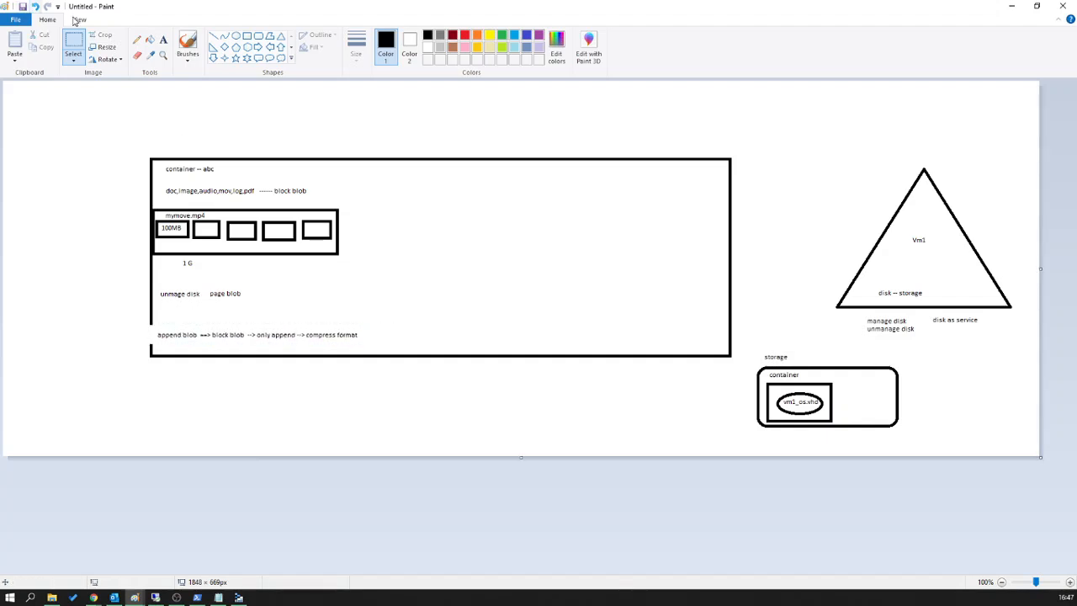
# Step: Add 'logs' and 'email' labels to the right of the append note
pyautogui.click(164, 39)
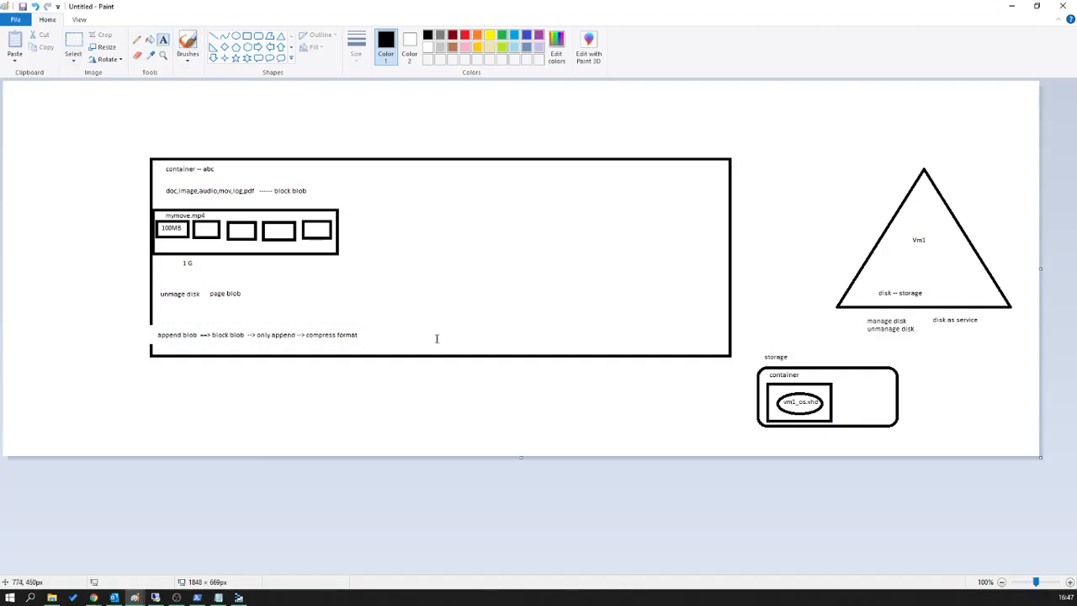
pyautogui.click(424, 332)
pyautogui.write('logs')
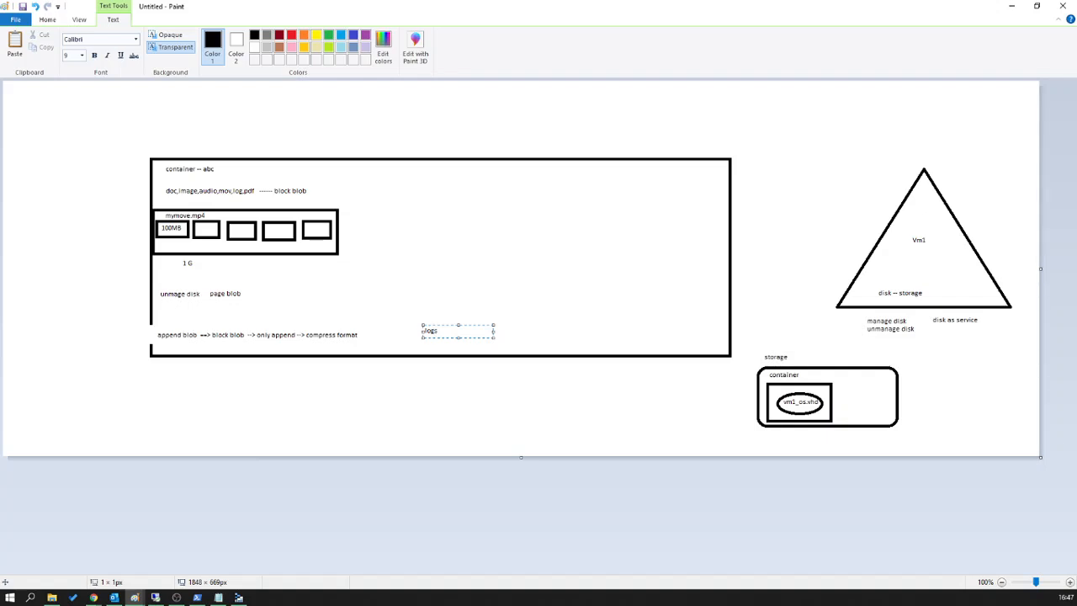
pyautogui.click(575, 348)
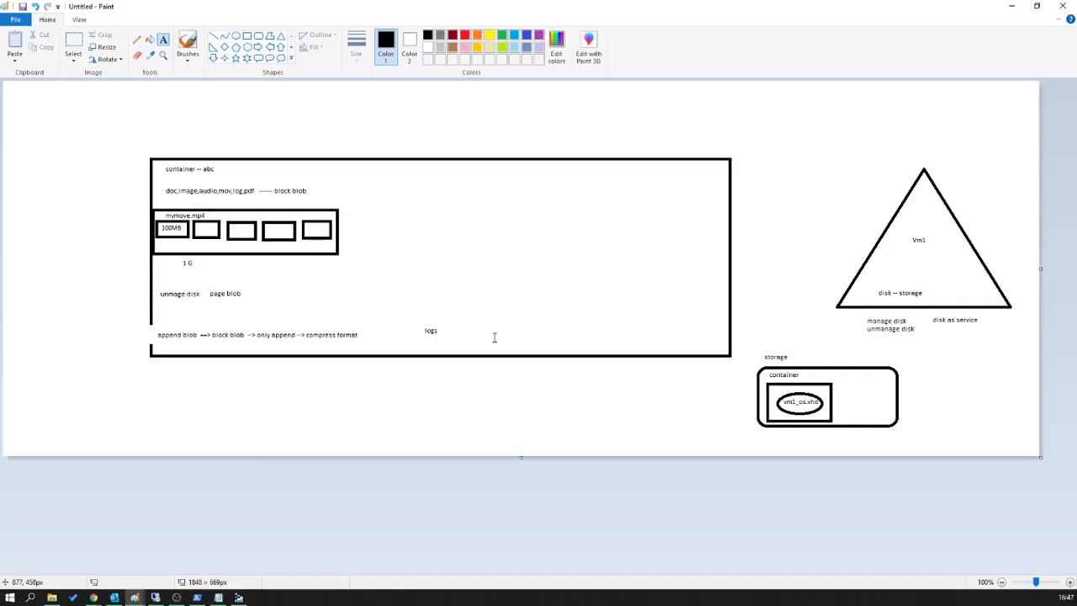
pyautogui.click(462, 332)
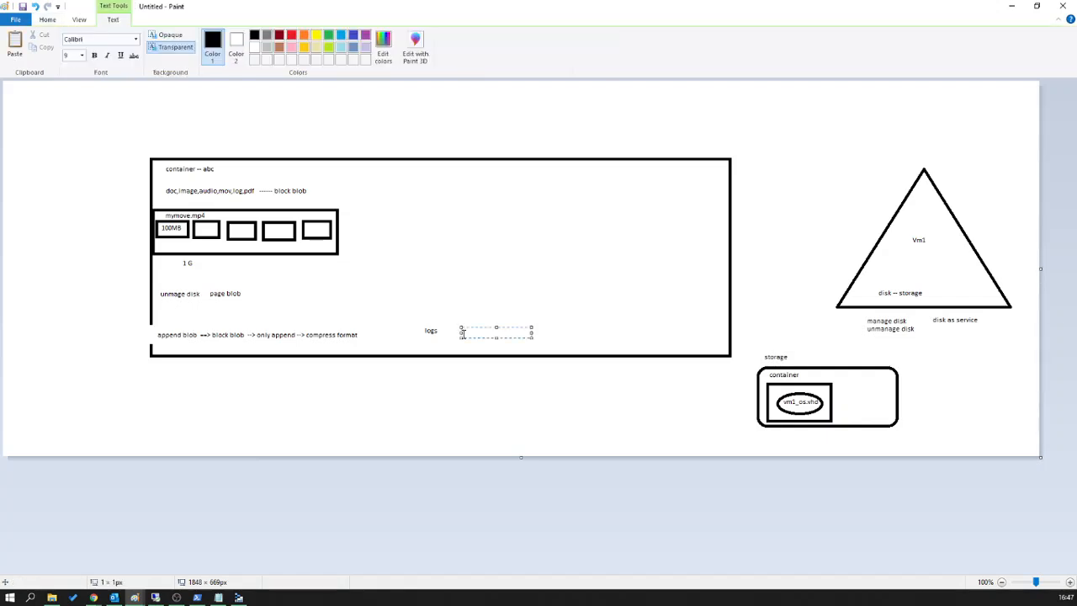
pyautogui.write('mess')
pyautogui.write('il')
pyautogui.click(454, 336)
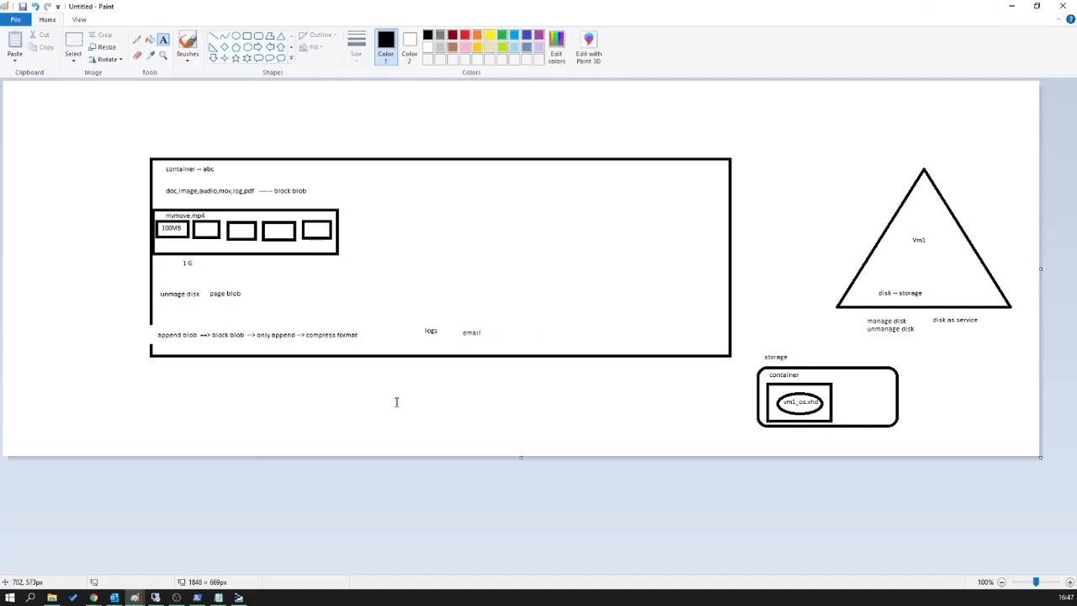
# Step: Add the 'read only --> append' note below the only append line
pyautogui.click(258, 345)
pyautogui.write('ureadu')
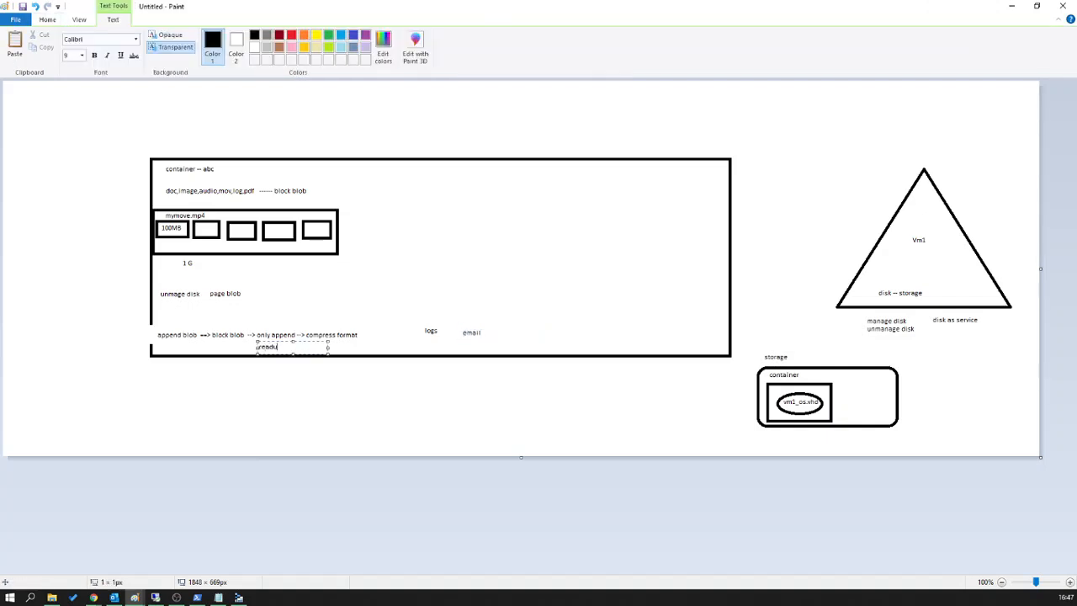
pyautogui.write('dy-')
pyautogui.press('BackSpace')
pyautogui.press('BackSpace')
pyautogui.write('d only --> append')
pyautogui.click(308, 367)
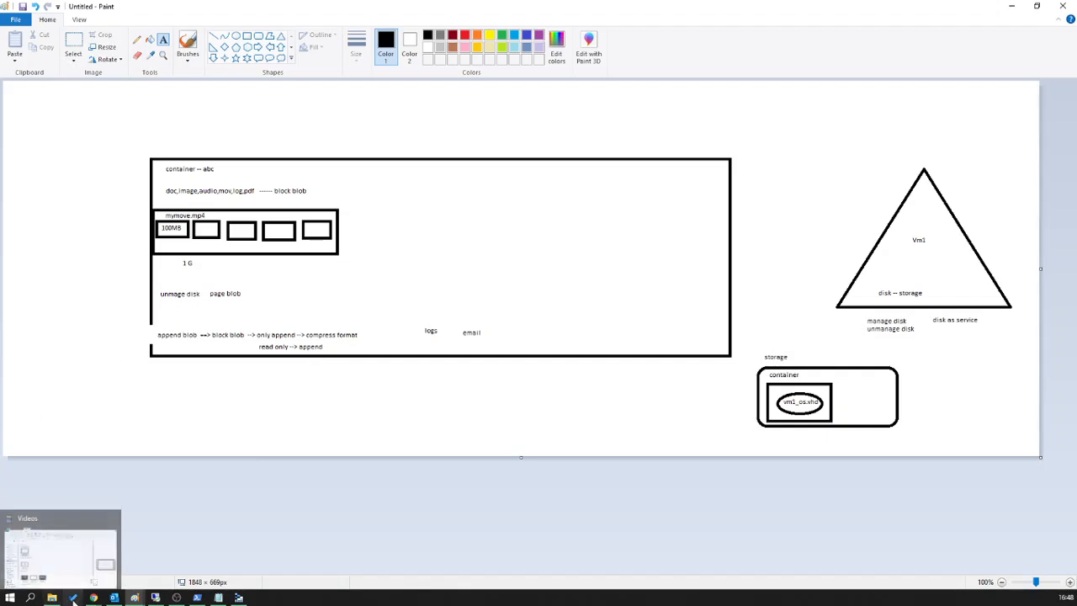
# Step: Return from the vhds container to classesdemo's containers, open abc and start an upload
pyautogui.moveTo(93, 598)
pyautogui.click(290, 553)
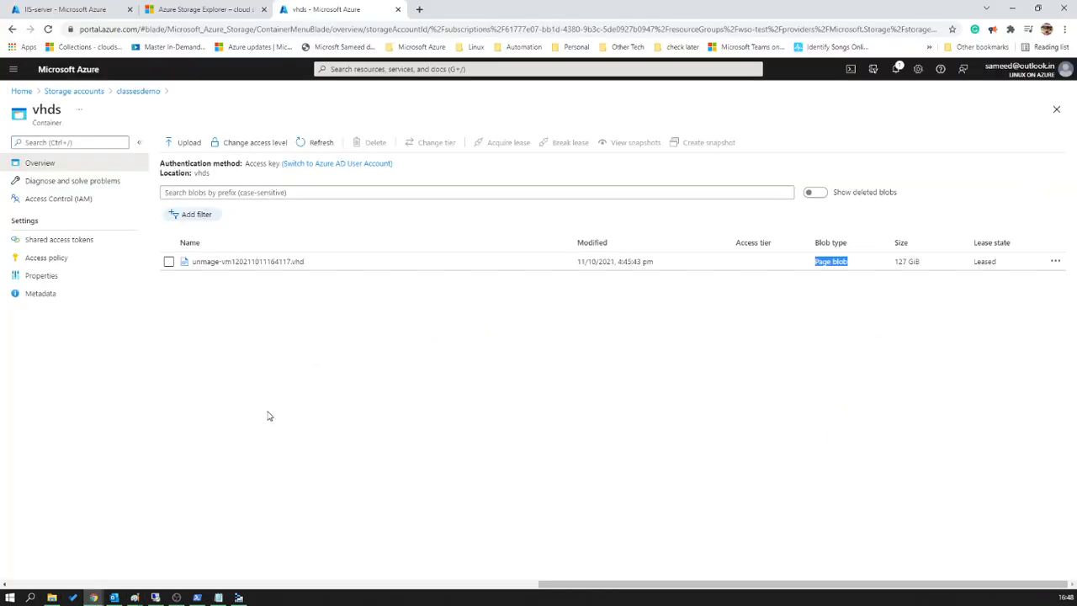
pyautogui.click(19, 178)
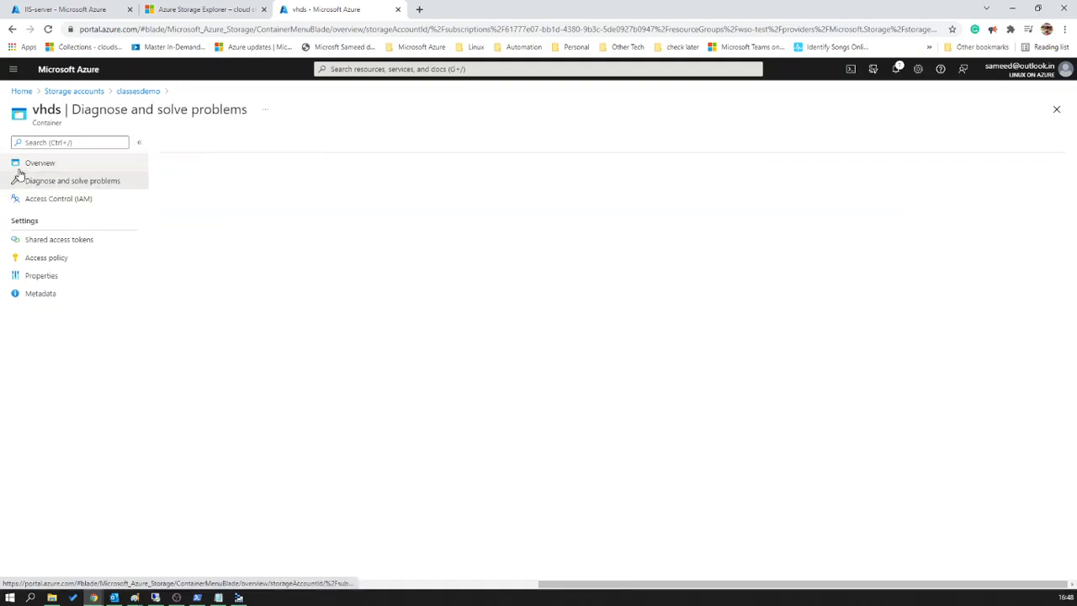
pyautogui.click(20, 164)
pyautogui.click(143, 91)
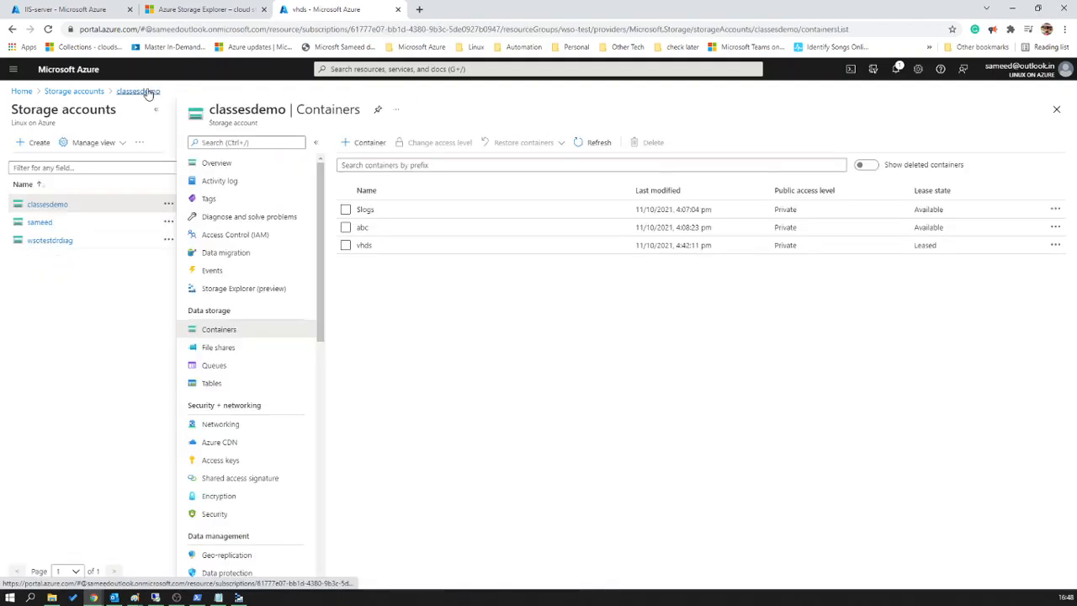
pyautogui.click(361, 228)
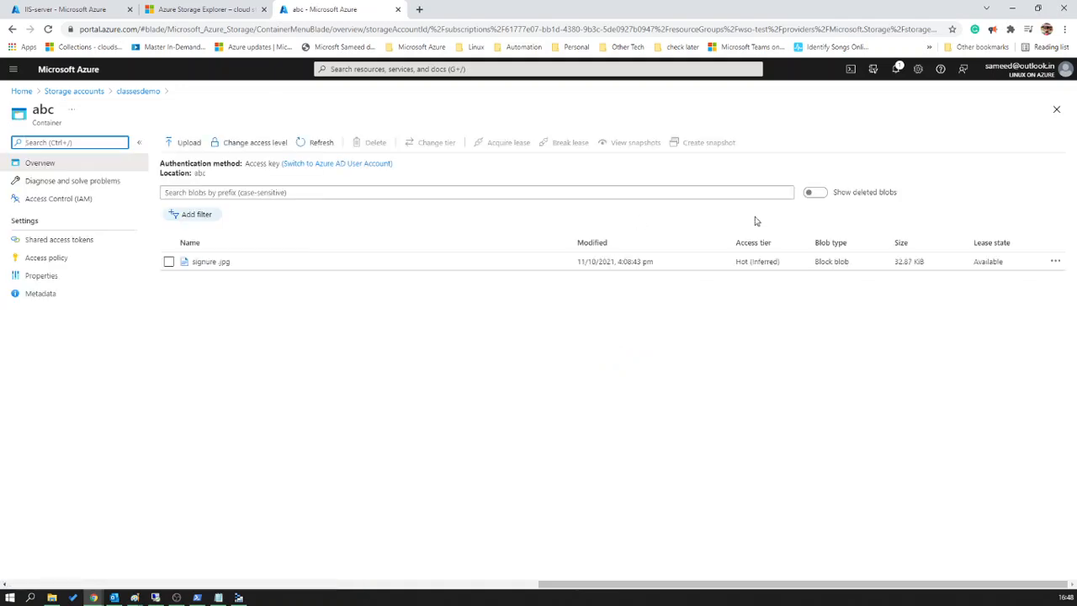
pyautogui.click(190, 143)
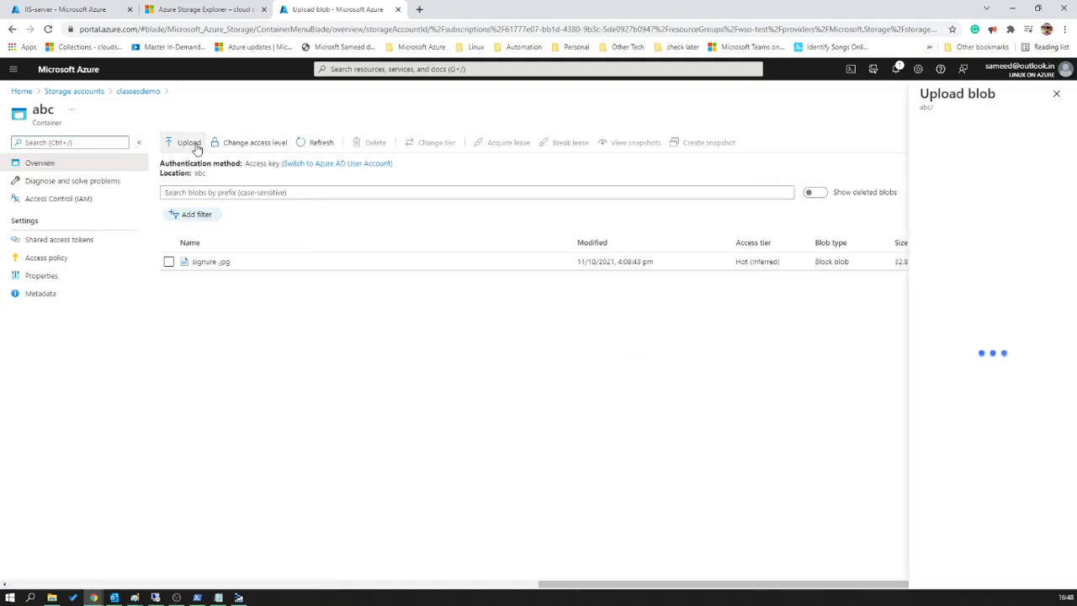
# Step: Expand Advanced upload options and cycle the blob type through Page, Append and Block blob
pyautogui.click(926, 189)
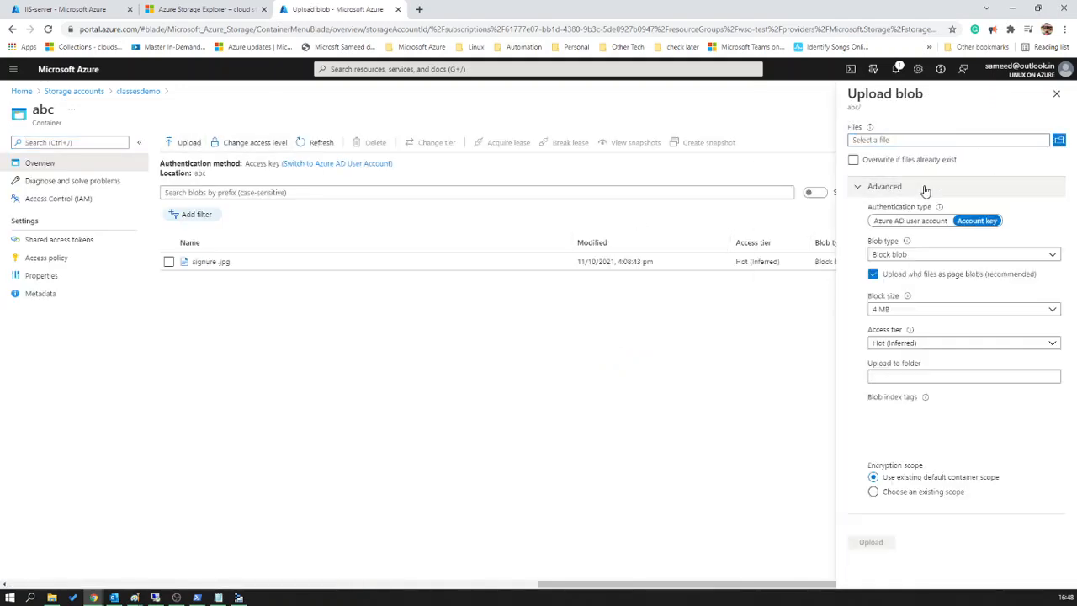
pyautogui.click(878, 256)
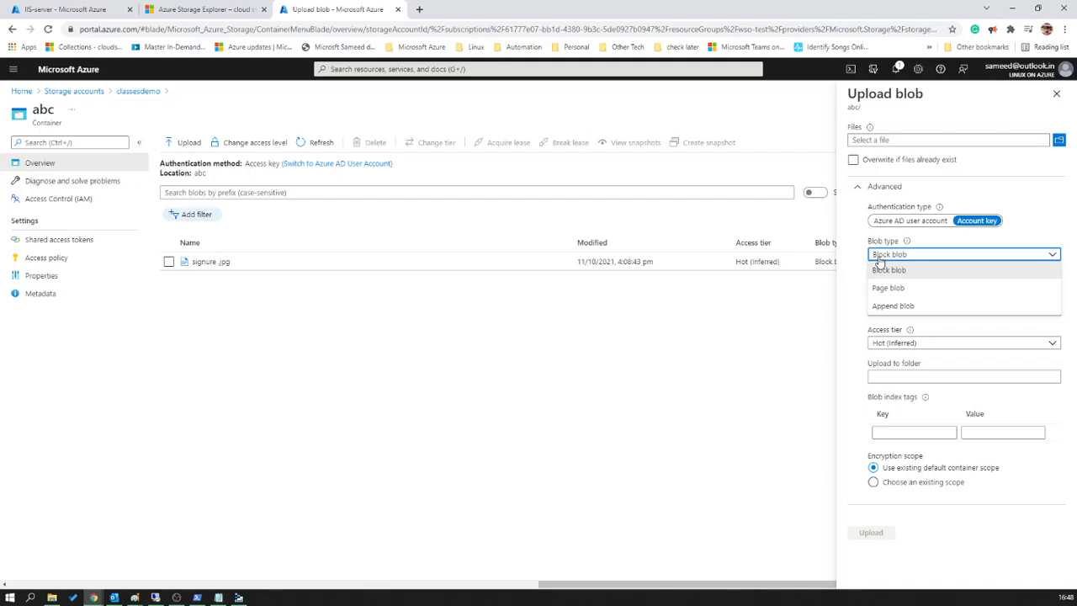
pyautogui.click(894, 287)
pyautogui.click(899, 255)
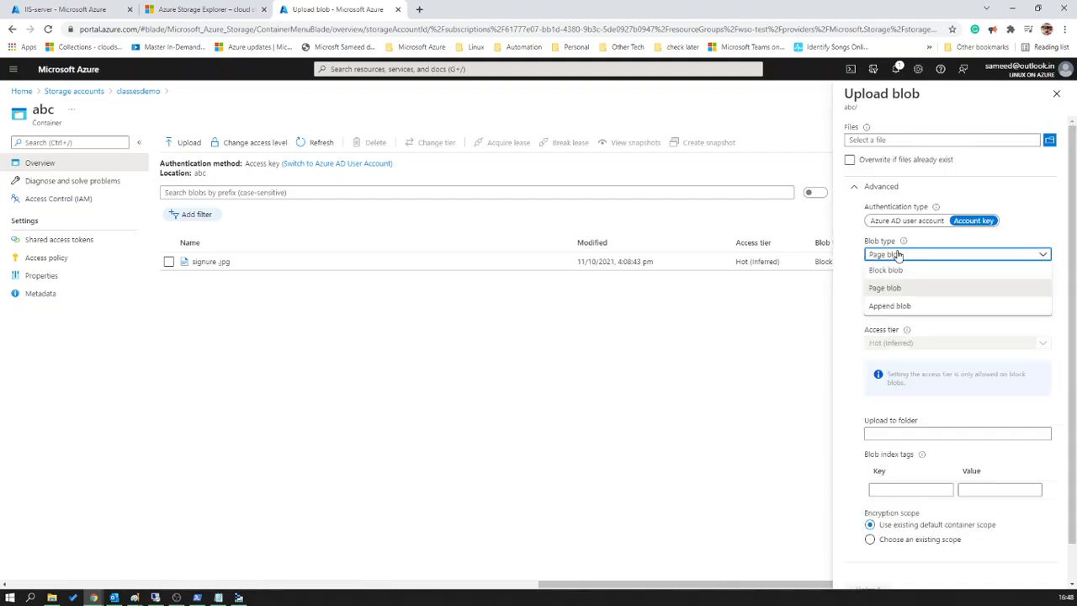
pyautogui.click(911, 305)
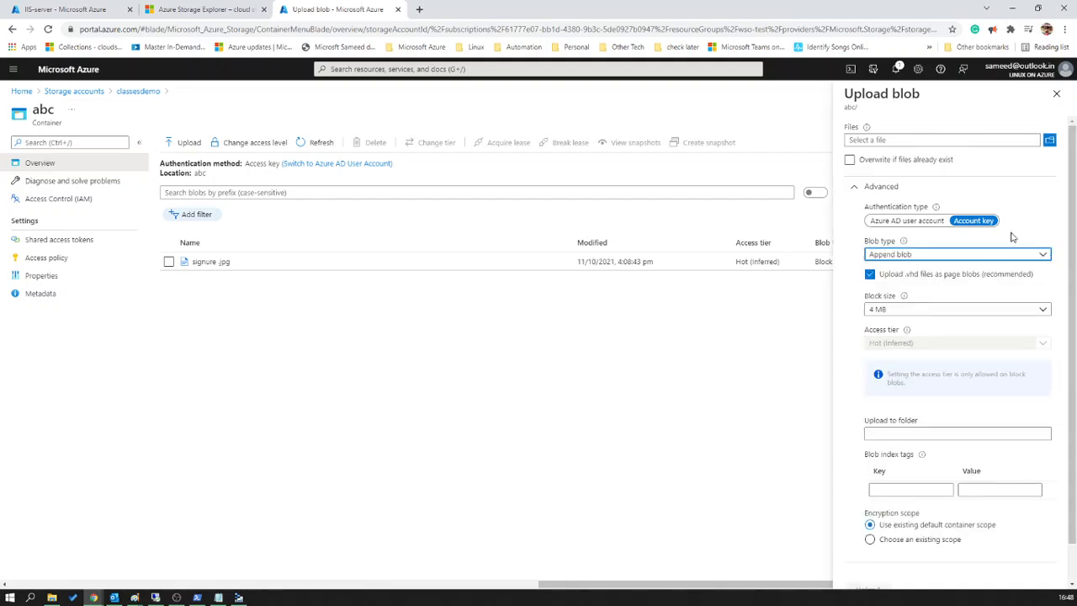
pyautogui.click(986, 257)
pyautogui.click(889, 270)
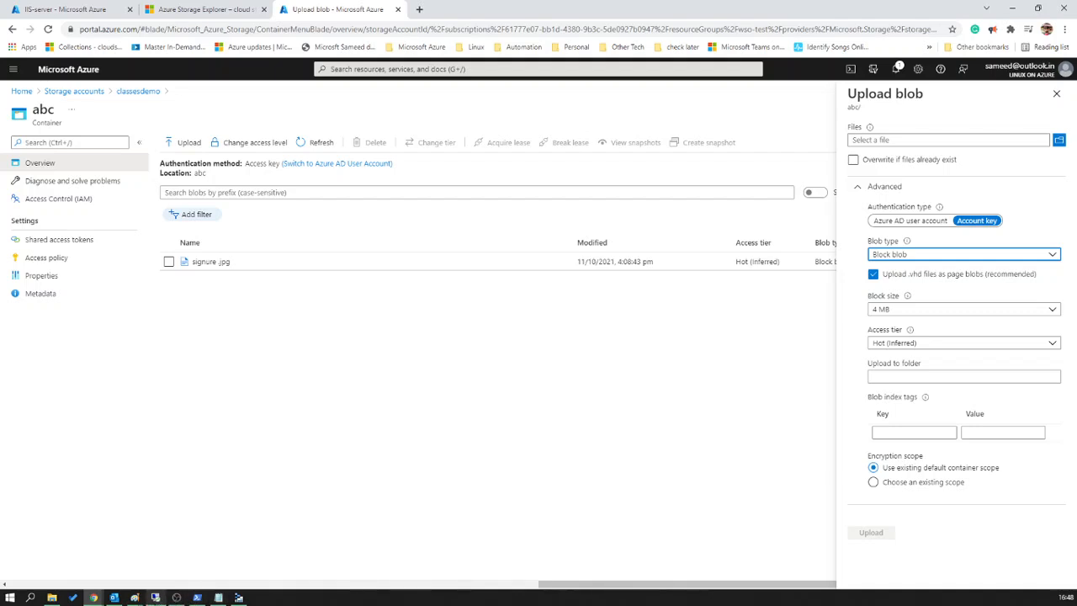
# Step: Compare with the Paint diagram, then check block sizes for Block blob, keeping 4 MB
pyautogui.click(134, 598)
pyautogui.click(210, 563)
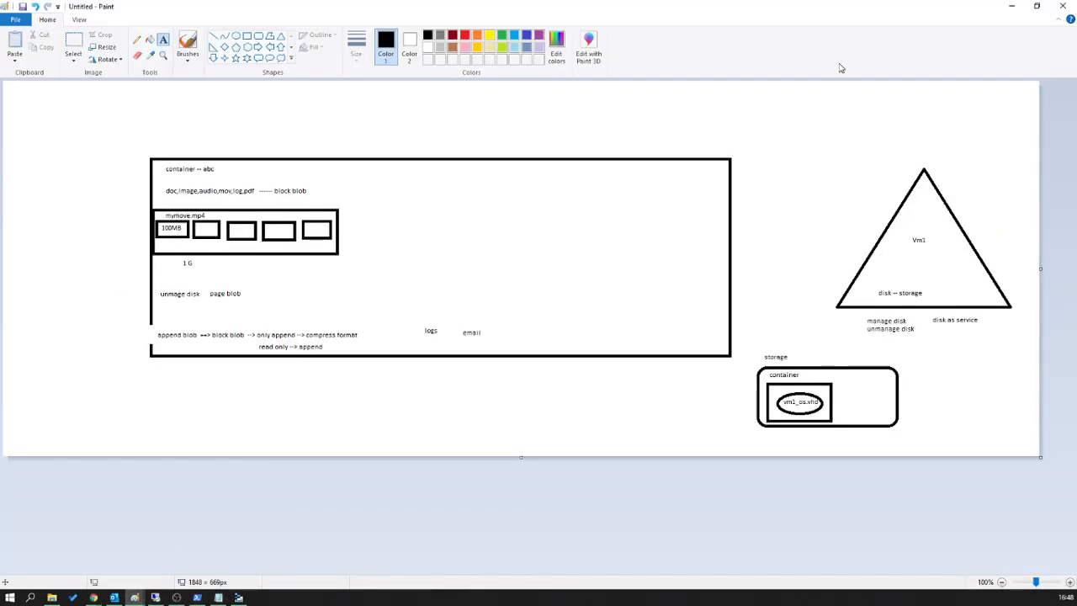
pyautogui.click(1012, 6)
pyautogui.click(904, 311)
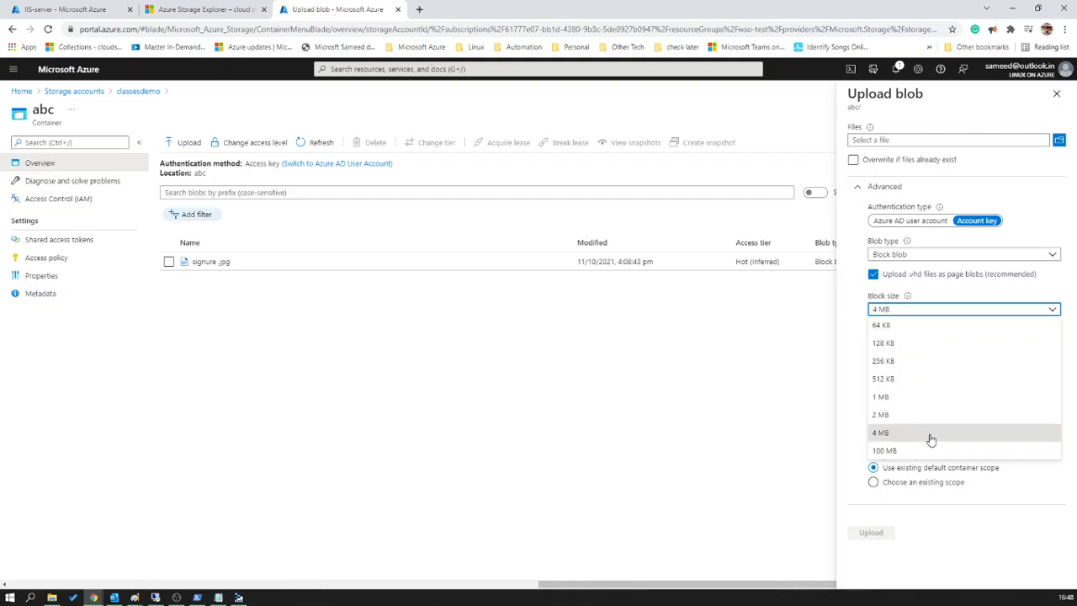
pyautogui.click(858, 383)
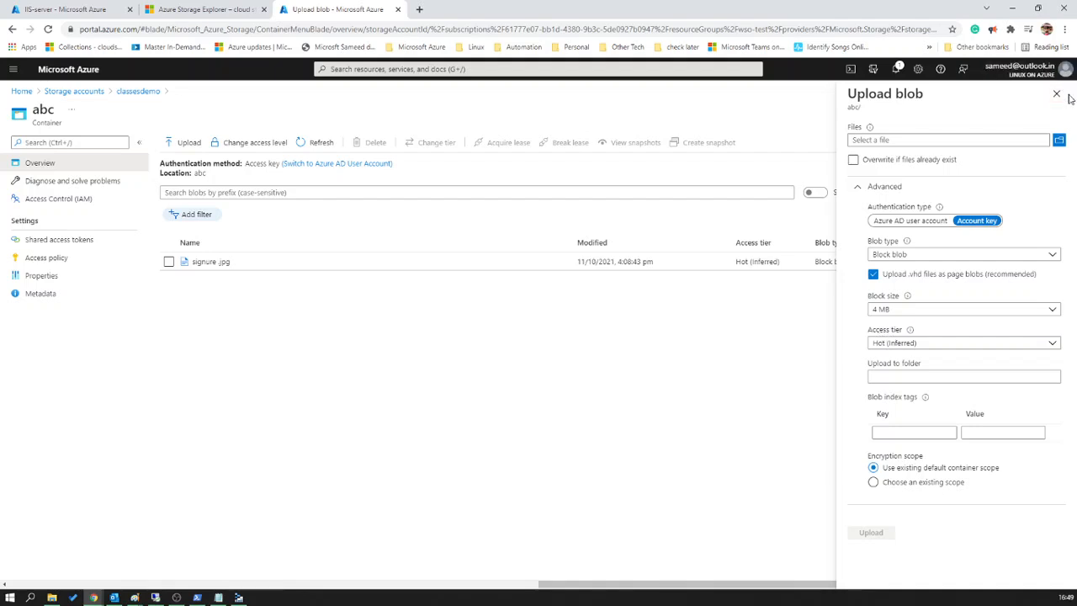
# Step: Check block sizes for Page and Append blob at 4 MB, leaving Append blob selected
pyautogui.click(930, 255)
pyautogui.click(904, 286)
pyautogui.click(889, 310)
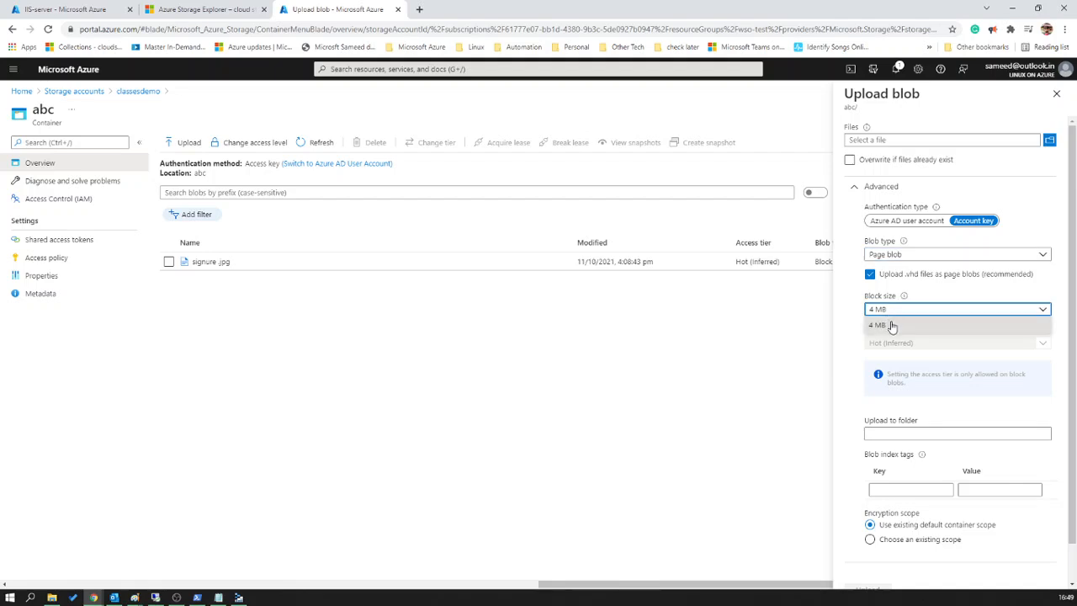
pyautogui.click(893, 327)
pyautogui.click(909, 252)
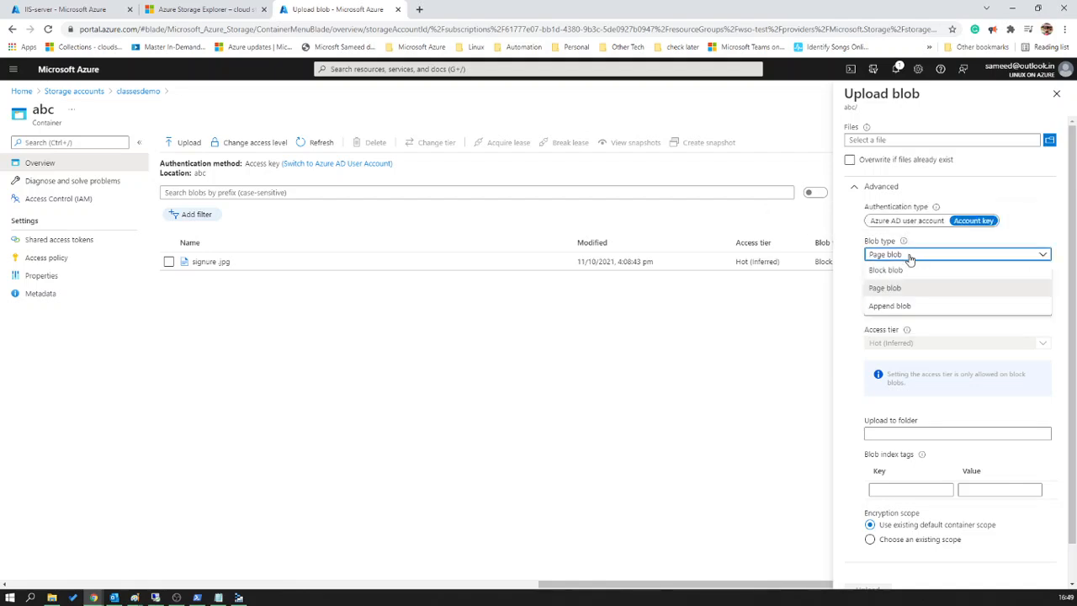
pyautogui.click(908, 308)
pyautogui.click(908, 311)
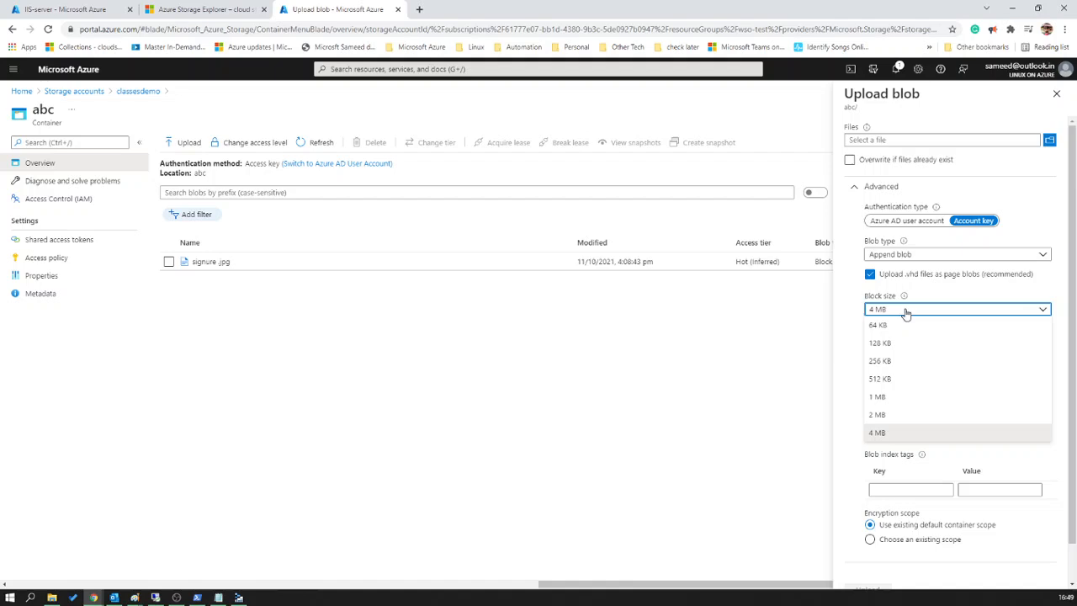
pyautogui.click(894, 432)
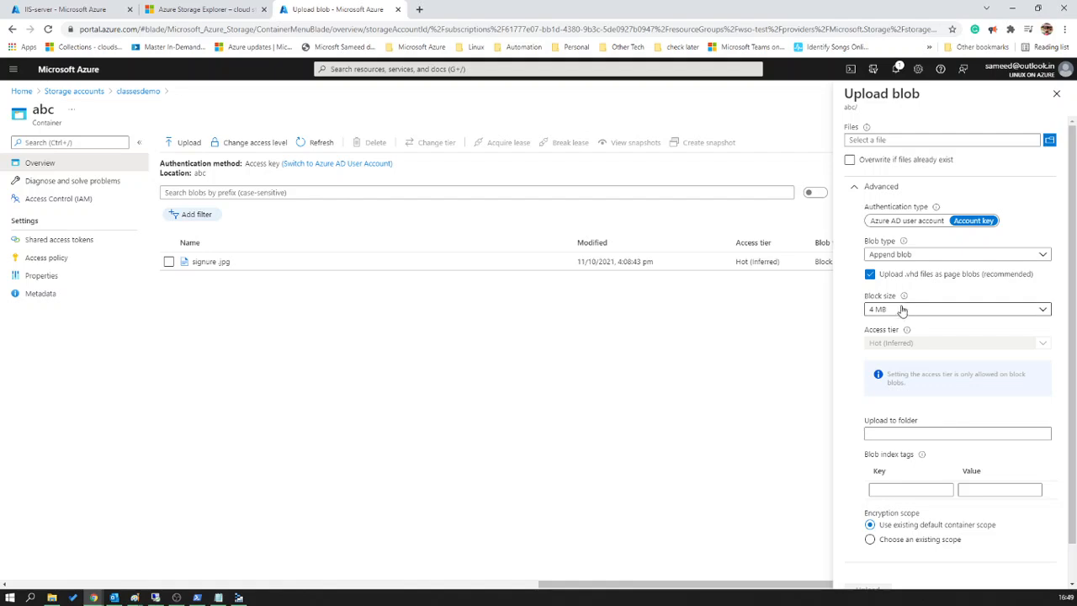
pyautogui.click(904, 254)
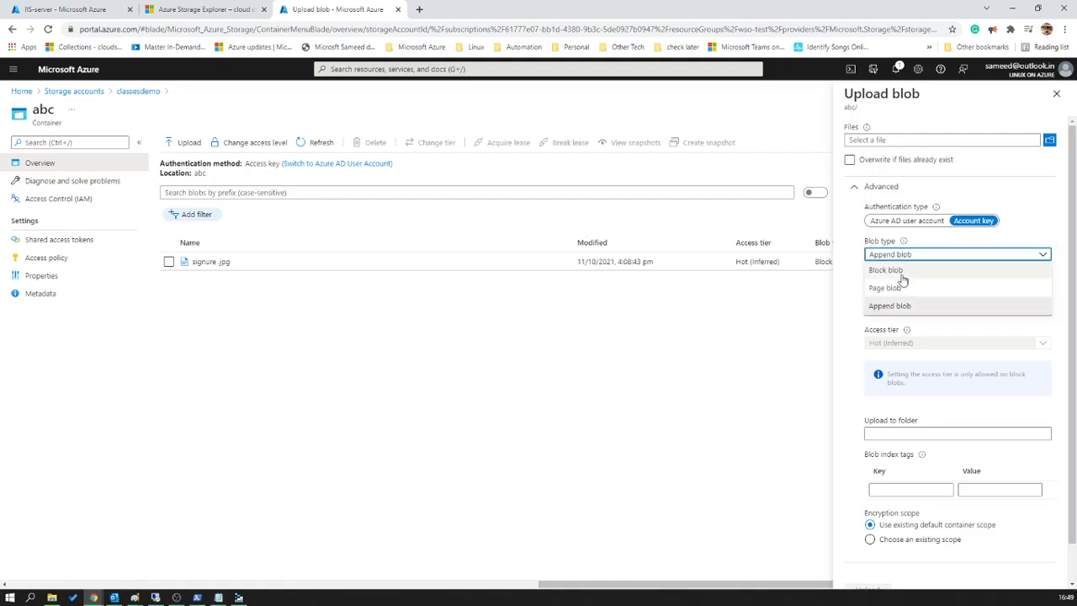
pyautogui.click(922, 313)
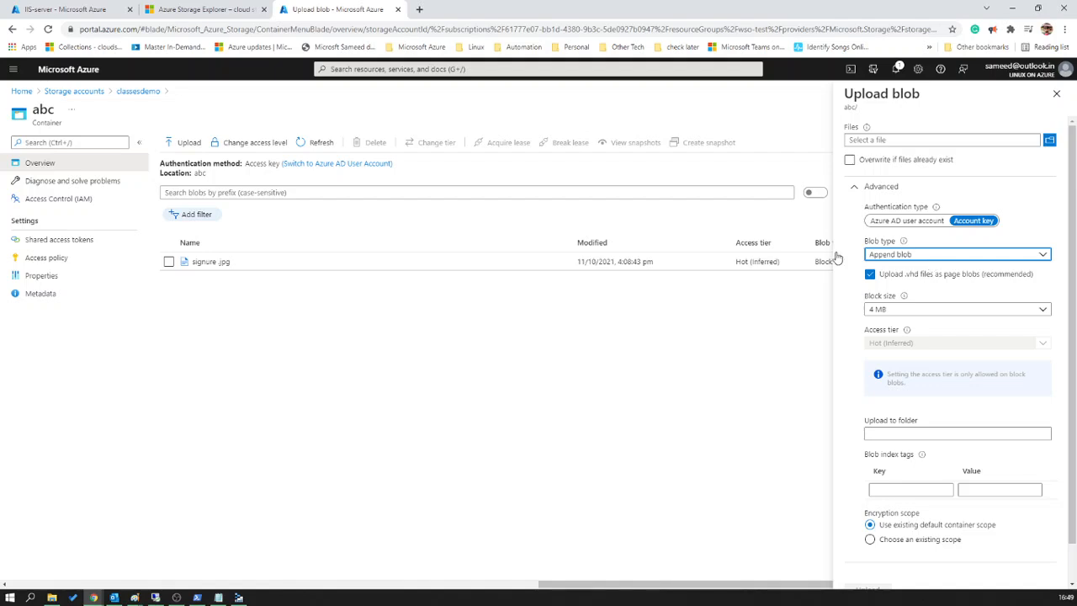
# Step: With the Pencil tool, draw ovals around the block, page and append blob labels, then minimize Paint
pyautogui.moveTo(135, 598)
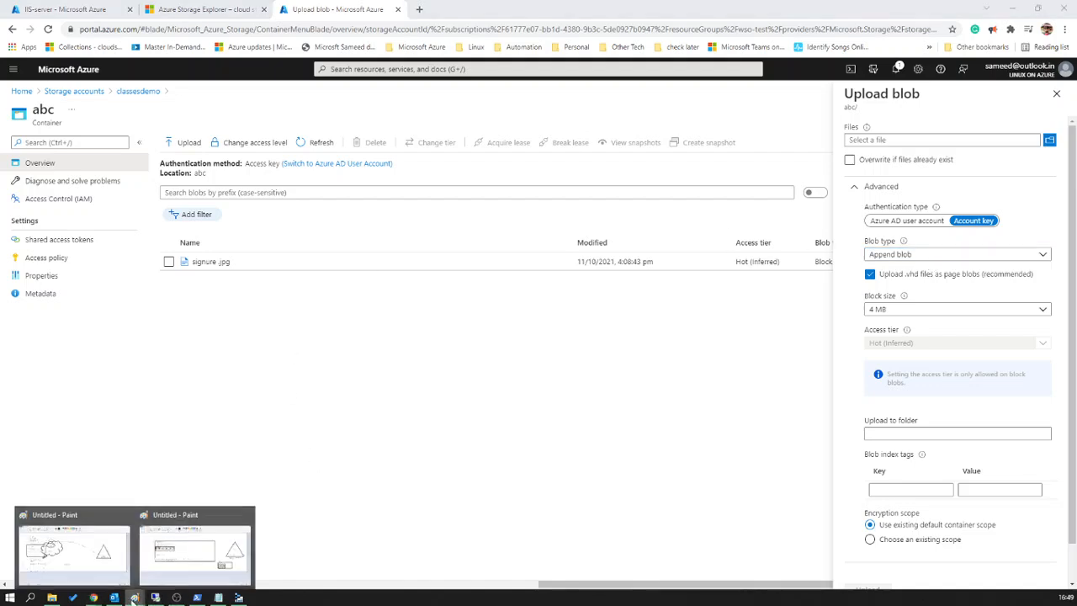
pyautogui.click(187, 567)
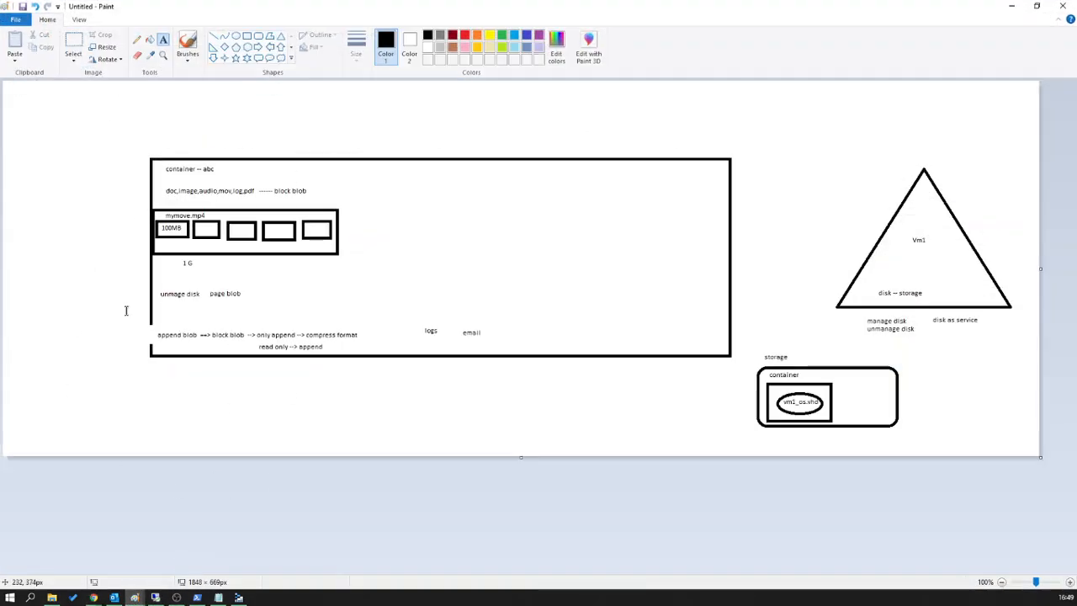
pyautogui.click(136, 39)
pyautogui.moveTo(327, 181)
pyautogui.mouseDown()
pyautogui.moveTo(270, 187)
pyautogui.moveTo(315, 196)
pyautogui.moveTo(322, 177)
pyautogui.mouseUp()
pyautogui.moveTo(242, 296)
pyautogui.mouseDown()
pyautogui.moveTo(252, 286)
pyautogui.moveTo(205, 296)
pyautogui.moveTo(258, 281)
pyautogui.mouseUp()
pyautogui.moveTo(206, 317)
pyautogui.mouseDown()
pyautogui.moveTo(152, 335)
pyautogui.moveTo(216, 325)
pyautogui.moveTo(202, 320)
pyautogui.mouseUp()
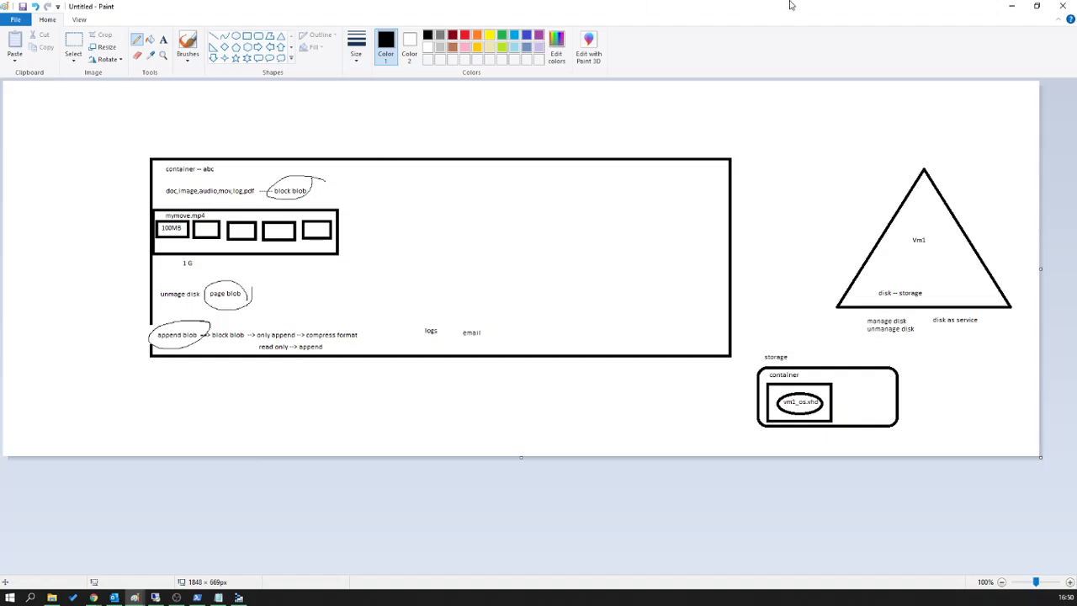
pyautogui.click(1011, 9)
# Step: Bring the Notepad notes forward and review the Storage and container lines
pyautogui.click(218, 598)
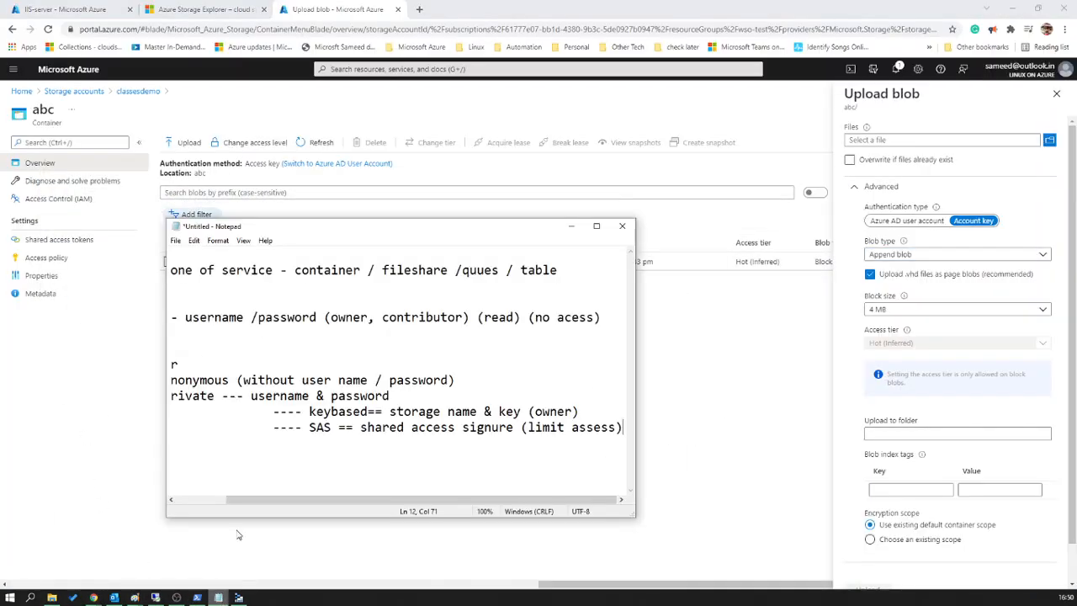
pyautogui.moveTo(244, 499); pyautogui.dragTo(54, 447)
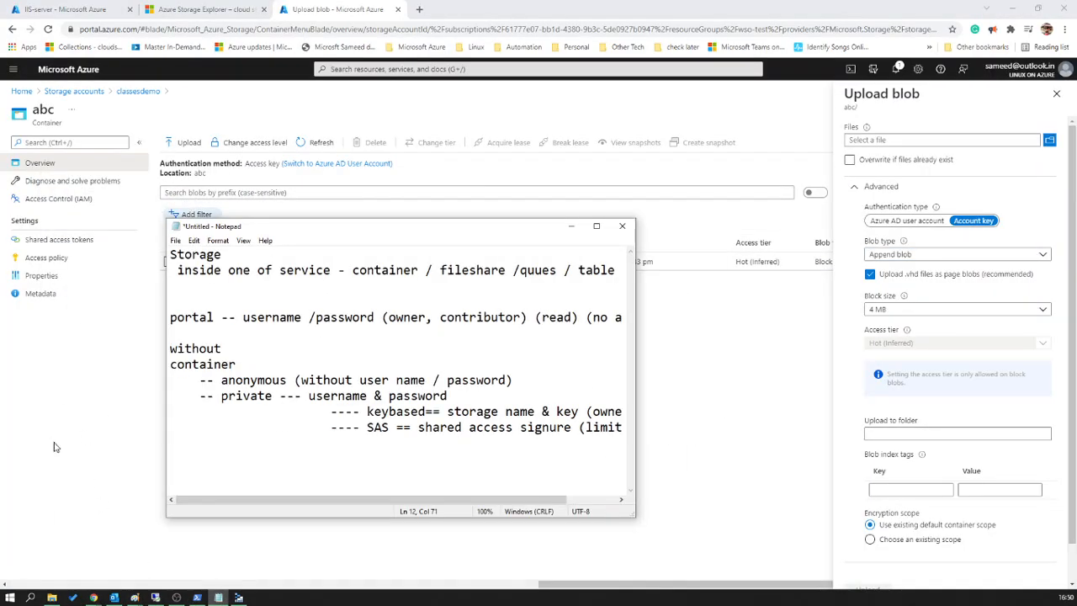
pyautogui.click(258, 362)
pyautogui.doubleClick(187, 255)
pyautogui.click(186, 255)
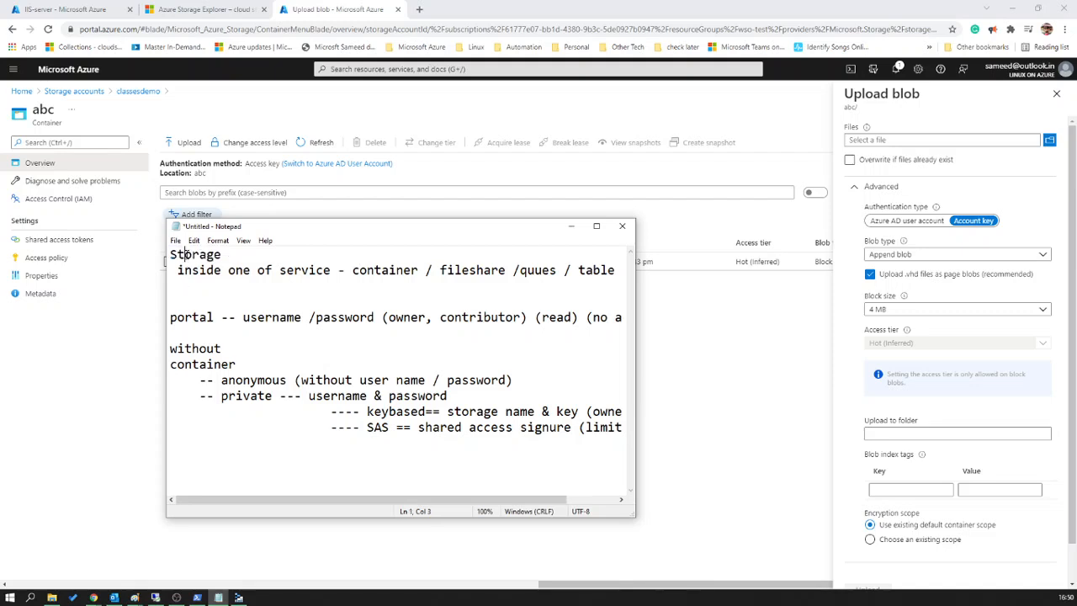
pyautogui.click(205, 364)
pyautogui.click(172, 471)
# Step: Add a 'Blob --' list below the SAS line with block, page and append
pyautogui.press('End')
pyautogui.press('Return')
pyautogui.press('Return')
pyautogui.press('Return')
pyautogui.write('Blob --')
pyautogui.press('Return')
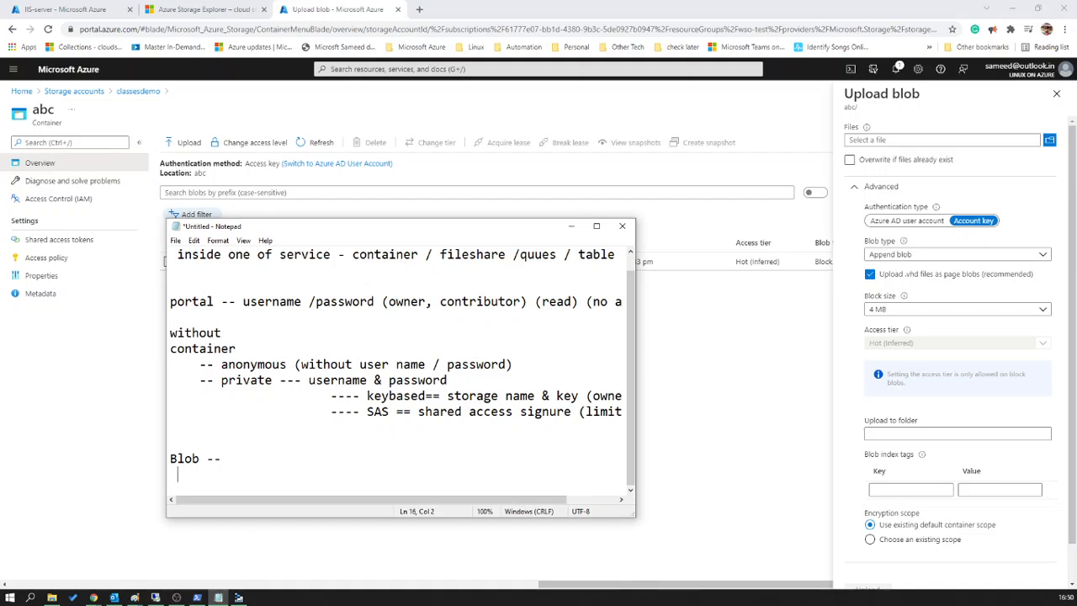
pyautogui.write('block')
pyautogui.press('Return')
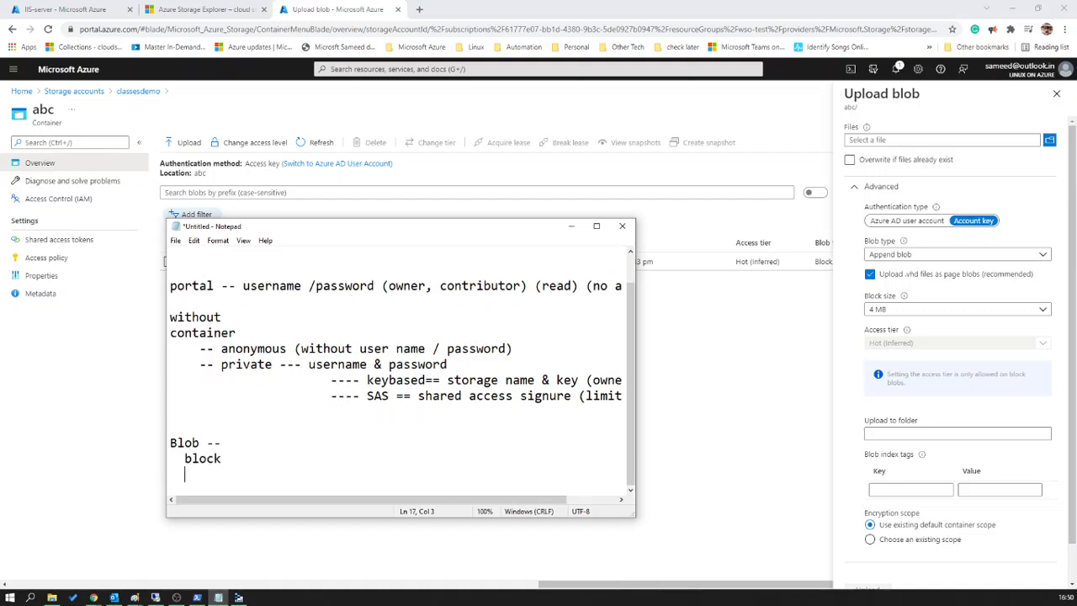
pyautogui.write('page')
pyautogui.press('Return')
pyautogui.write('a')
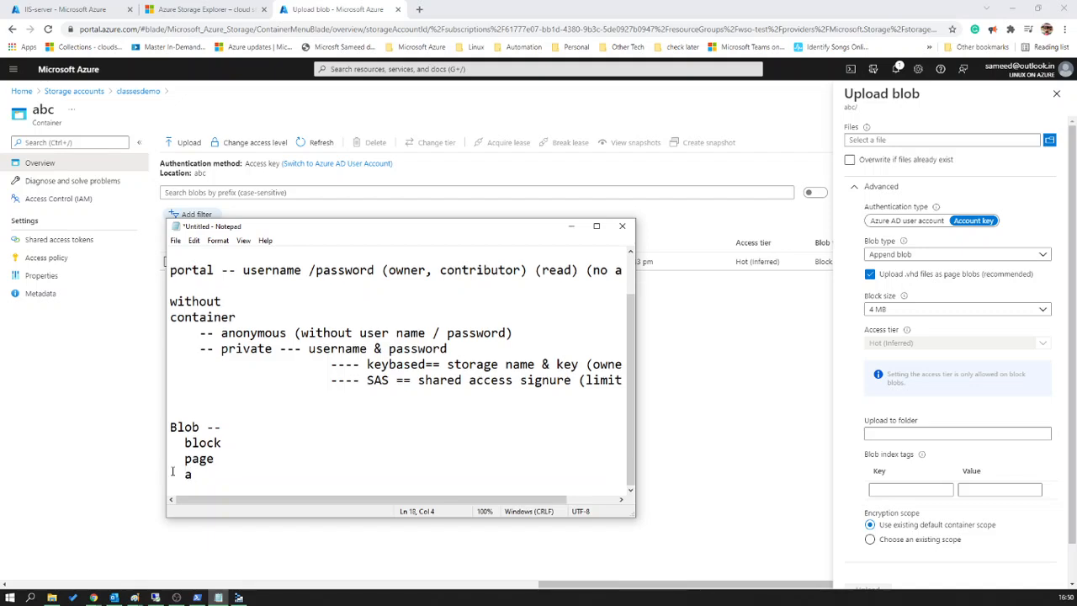
pyautogui.write('ppend')
# Step: Highlight 'anonymous', 'private' and 'keybased==' in the notes, then return to the Azure portal
pyautogui.doubleClick(245, 334)
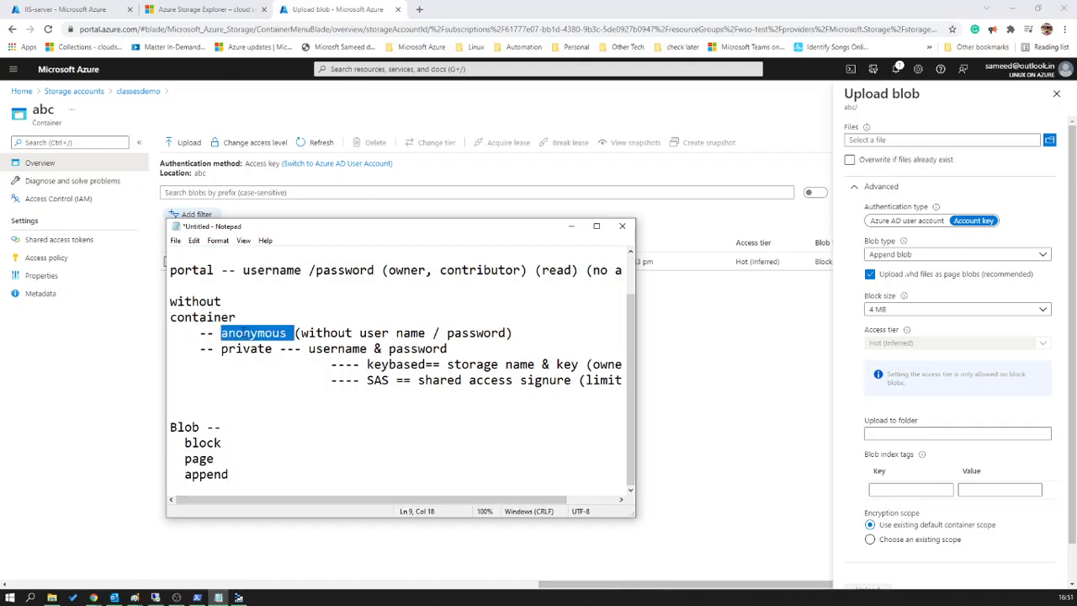
pyautogui.doubleClick(246, 349)
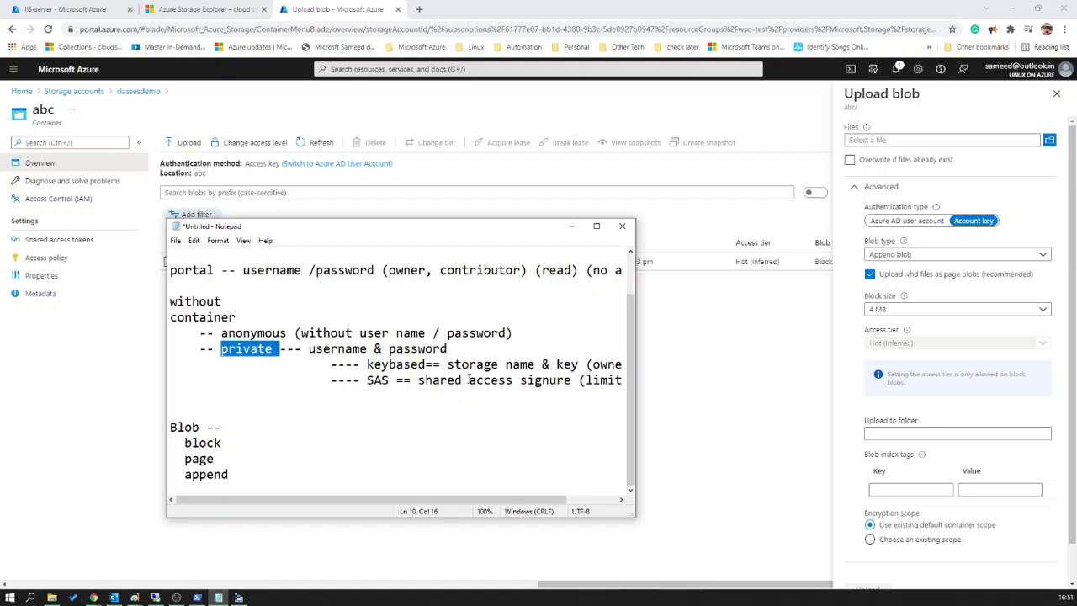
pyautogui.doubleClick(402, 364)
pyautogui.click(376, 412)
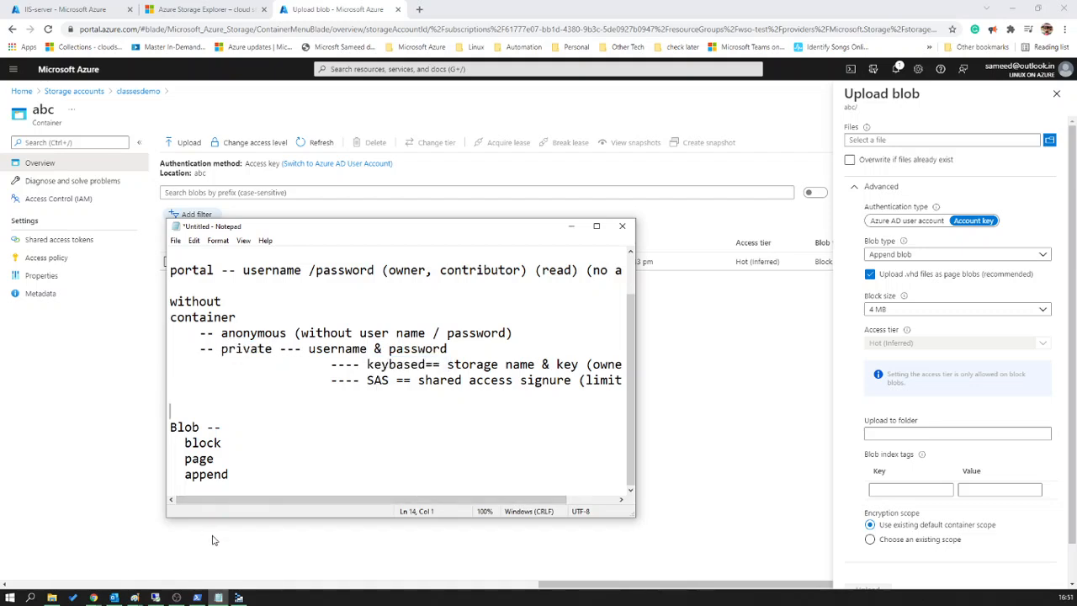
pyautogui.scroll(1, 245, 450)
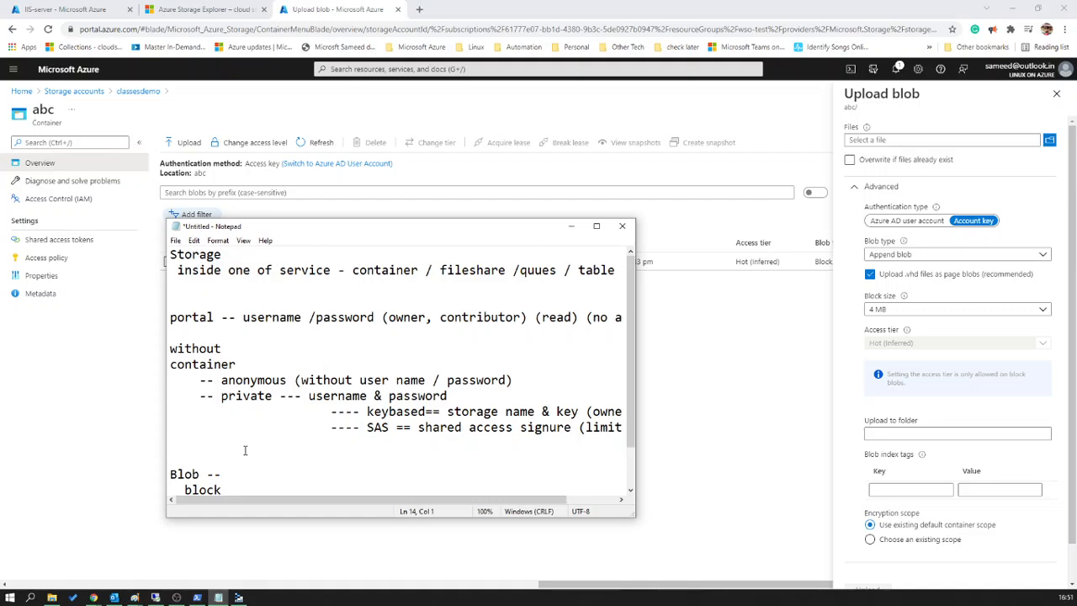
pyautogui.click(37, 357)
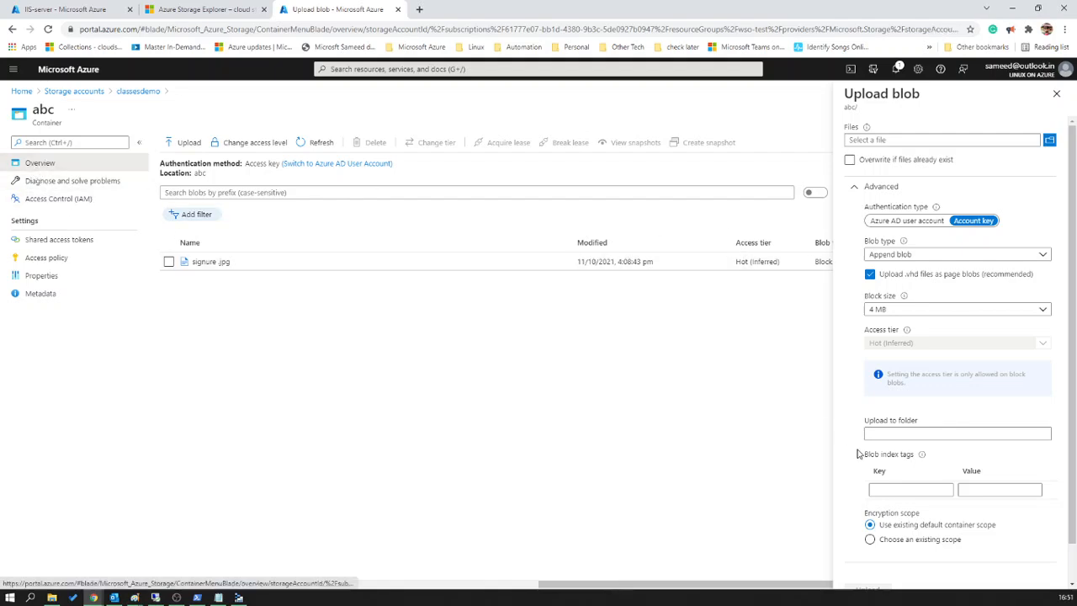
# Step: Close the Upload blob pane to reveal the Access tier, then paste the SAS URL into Notepad
pyautogui.click(1057, 93)
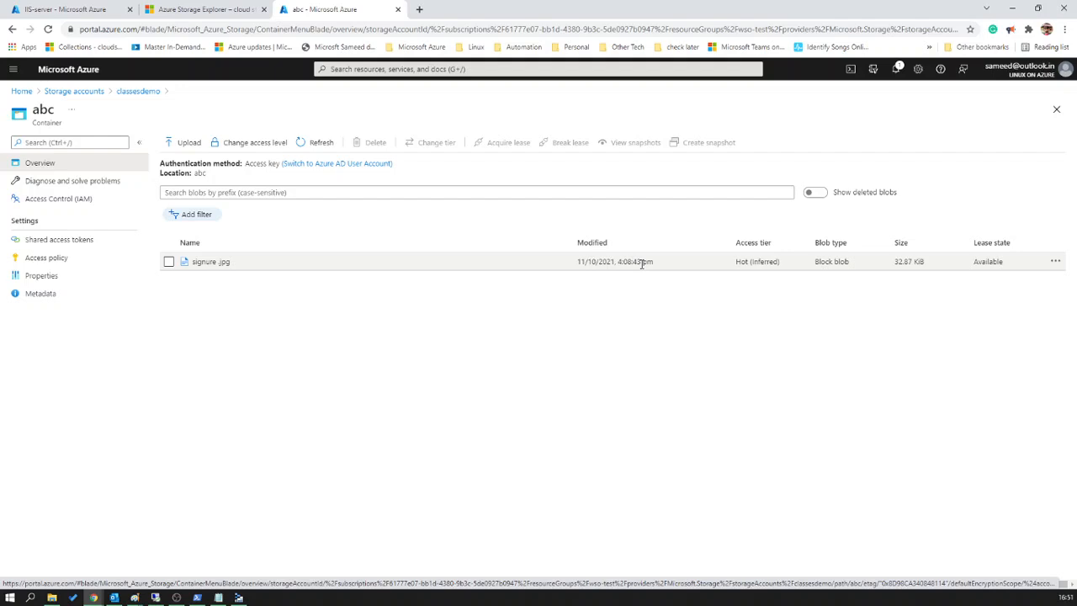
pyautogui.tripleClick(759, 242)
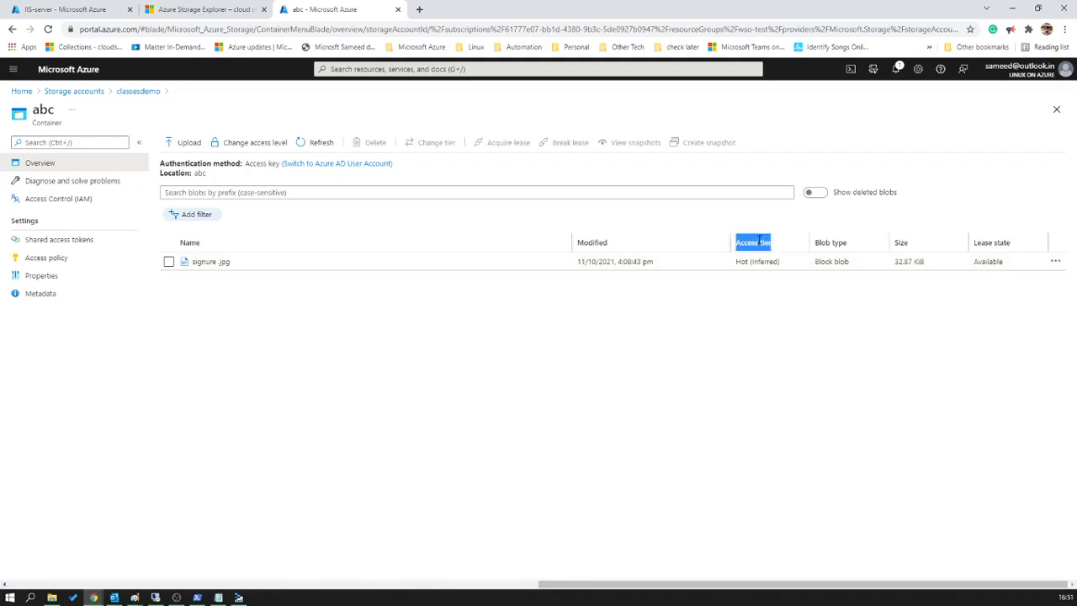
pyautogui.click(219, 598)
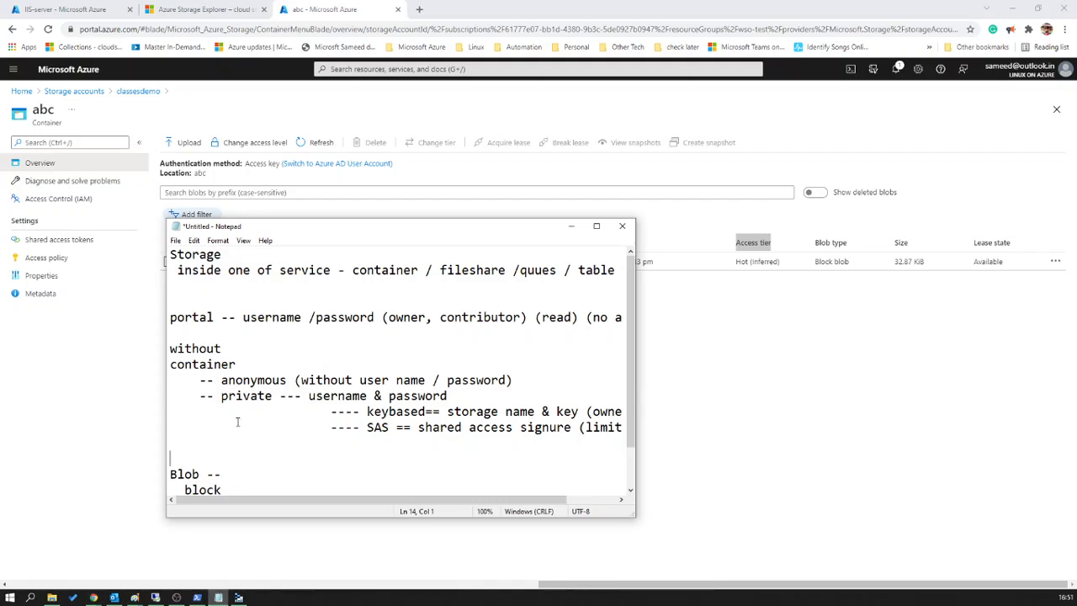
pyautogui.scroll(-1, 246, 440)
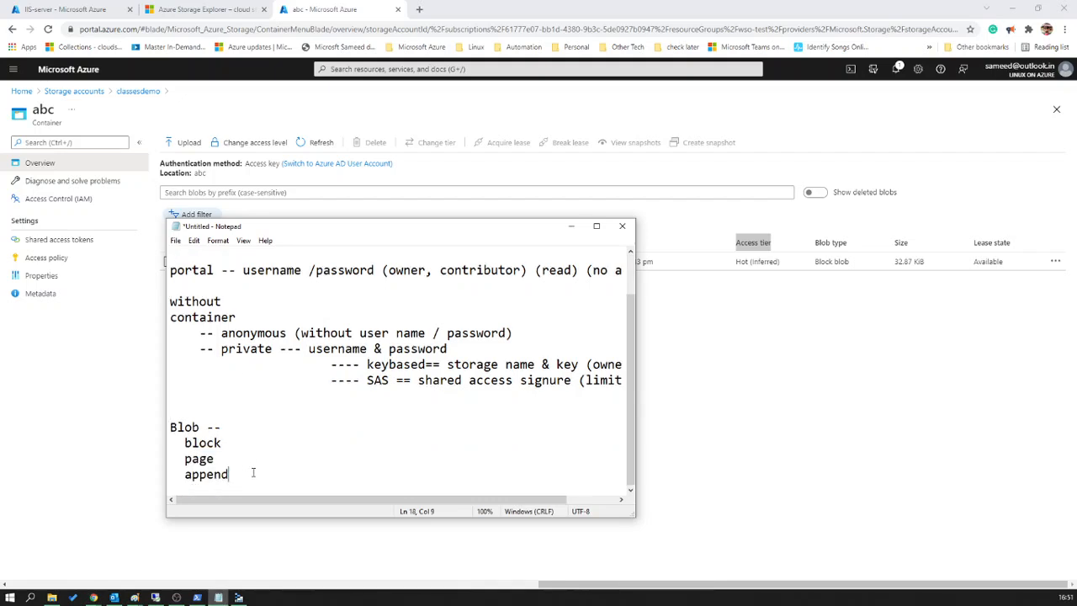
pyautogui.press('Return')
pyautogui.press('Return')
pyautogui.hotkey('ctrl', 'v')
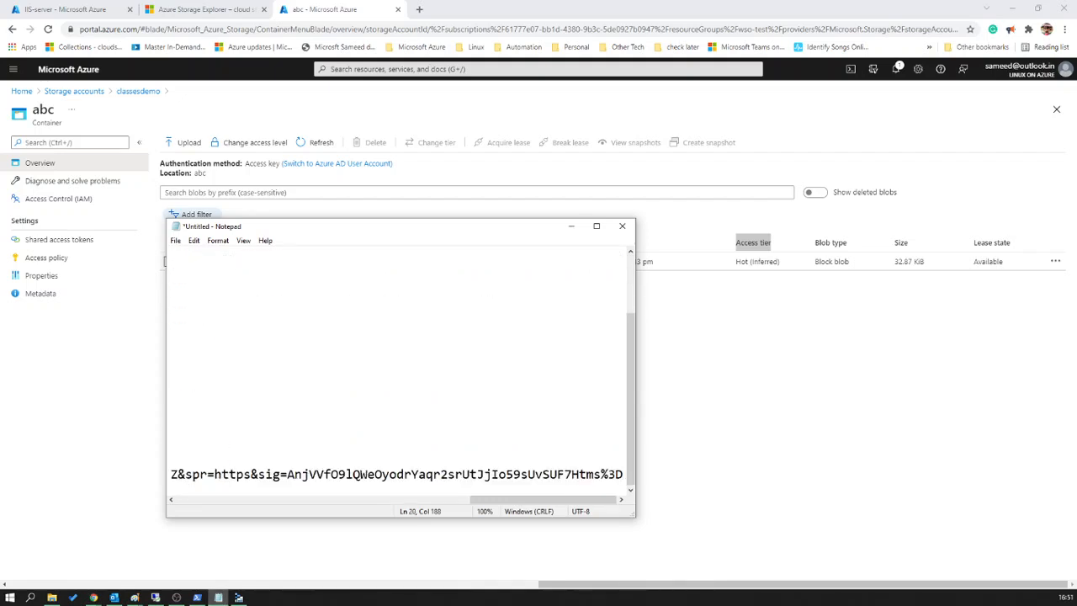
# Step: Remove the pasted SAS URL line from the notes
pyautogui.hotkey('ctrl', 'z')
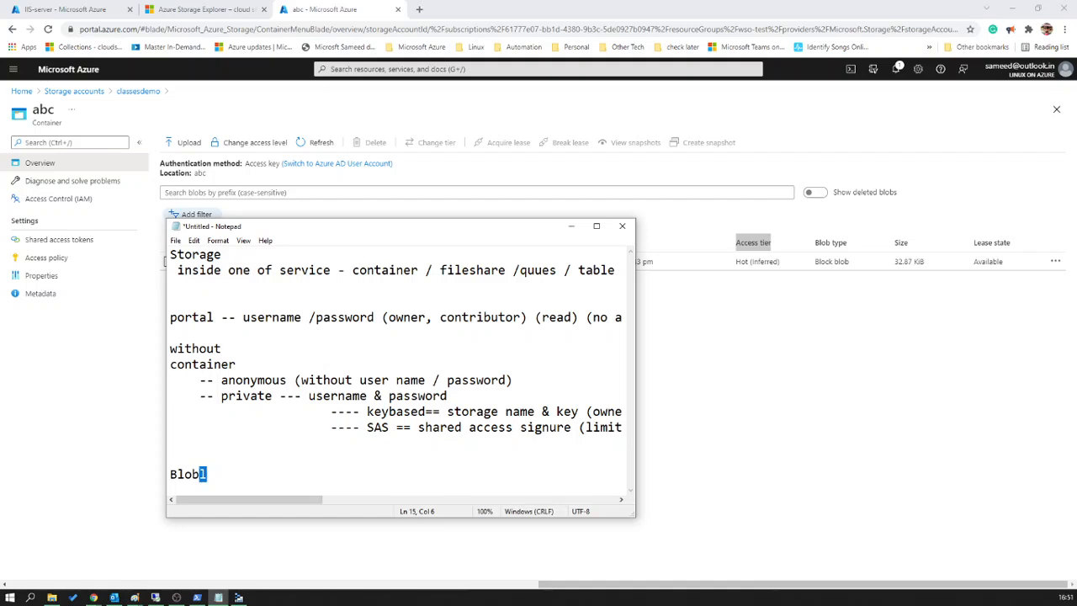
pyautogui.hotkey('ctrl', 'z')
pyautogui.press('Home')
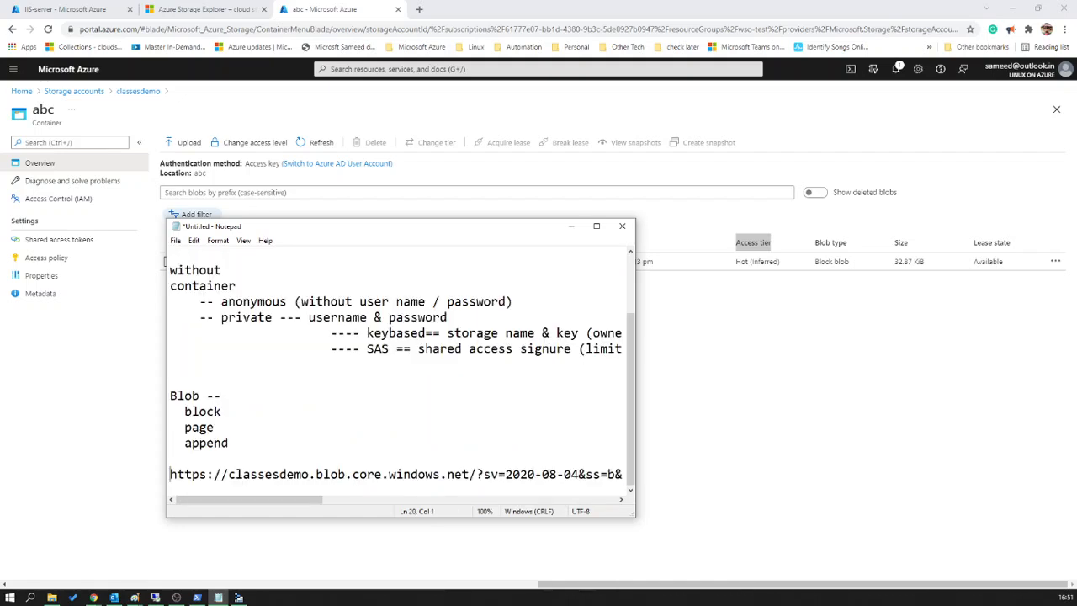
pyautogui.hotkey('shift', 'End')
pyautogui.press('Delete')
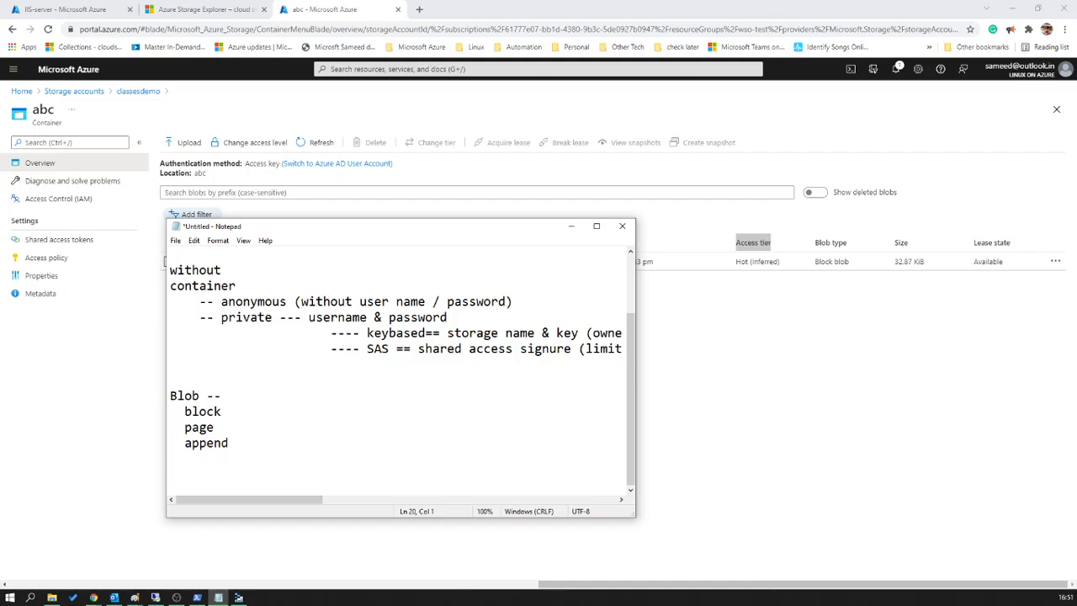
# Step: Type a Block blob update line listing hot tier, cool tier and archive tier
pyautogui.press('Return')
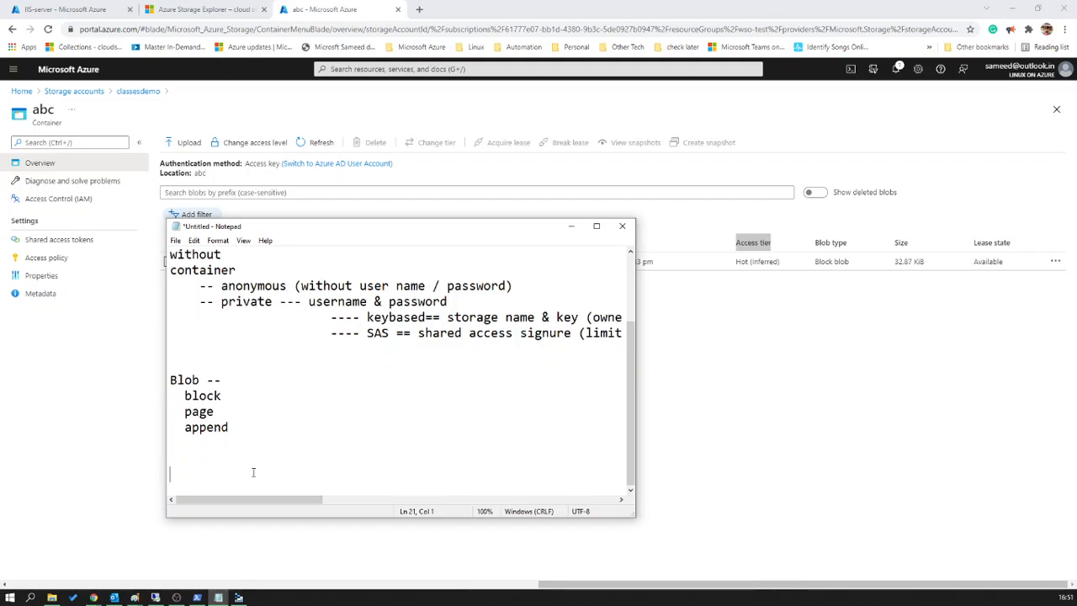
pyautogui.write('Blocl')
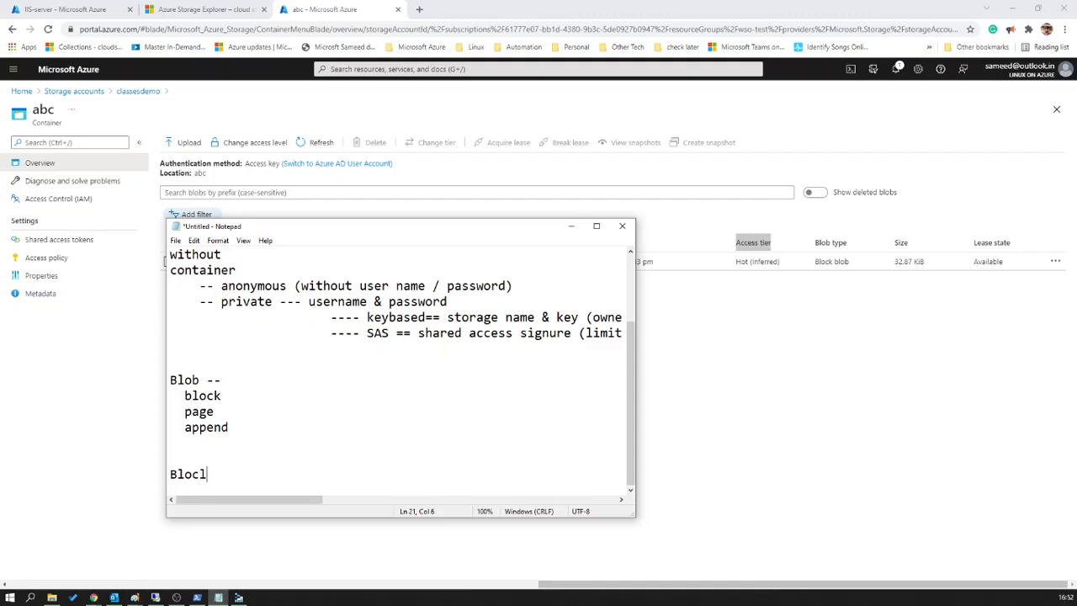
pyautogui.press('BackSpace')
pyautogui.press('BackSpace')
pyautogui.press('BackSpace')
pyautogui.write('ck ')
pyautogui.write('--')
pyautogui.press('BackSpace')
pyautogui.write('bolb')
pyautogui.press('BackSpace')
pyautogui.press('BackSpace')
pyautogui.press('BackSpace')
pyautogui.write('lob ')
pyautogui.write('update ')
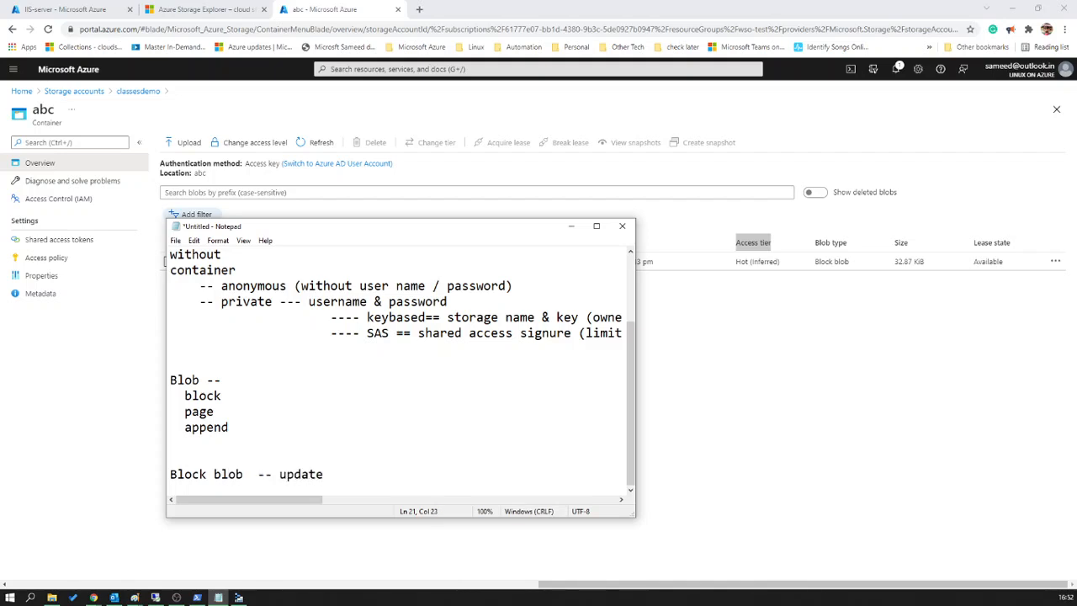
pyautogui.write('--> hot tier -- coo')
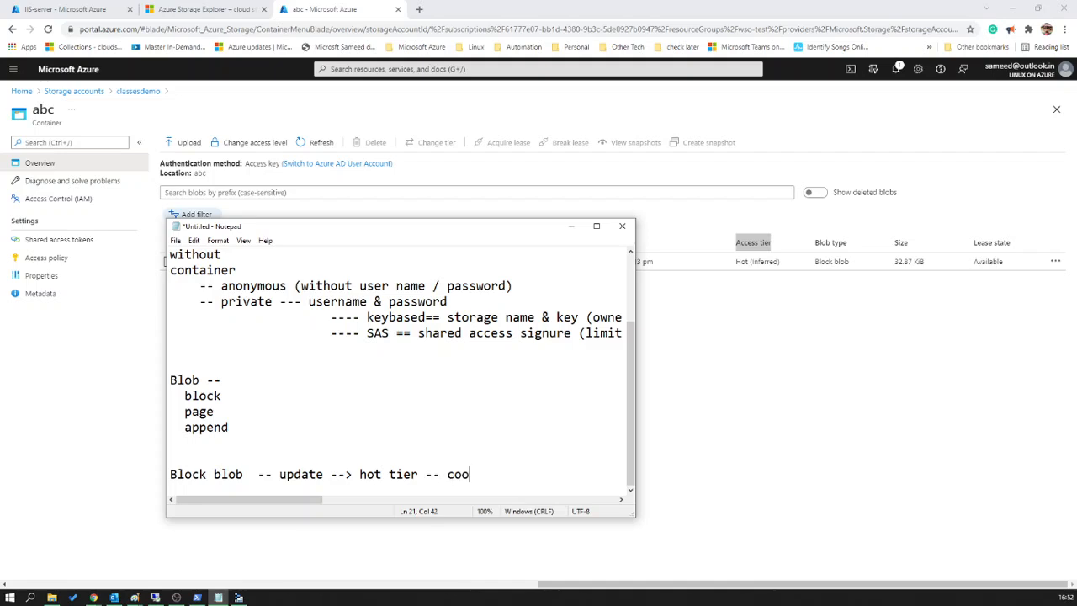
pyautogui.write('l tier -- archive')
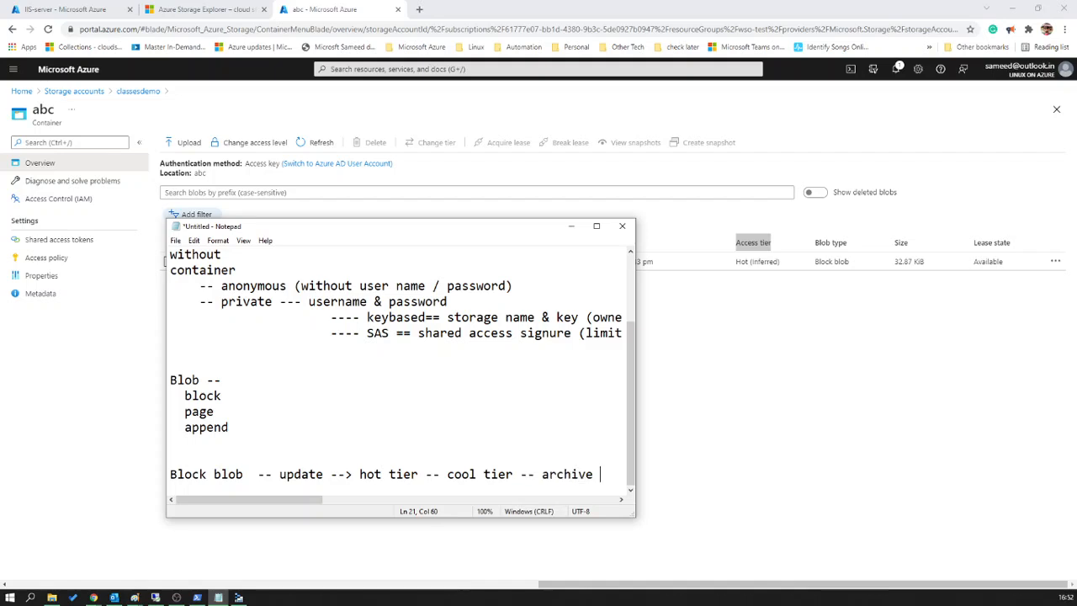
pyautogui.write(' tier')
# Step: Add 'hot tier -- cost more immdite access' and 'cool tier -- little less, access slow compaire hot'
pyautogui.press('Return')
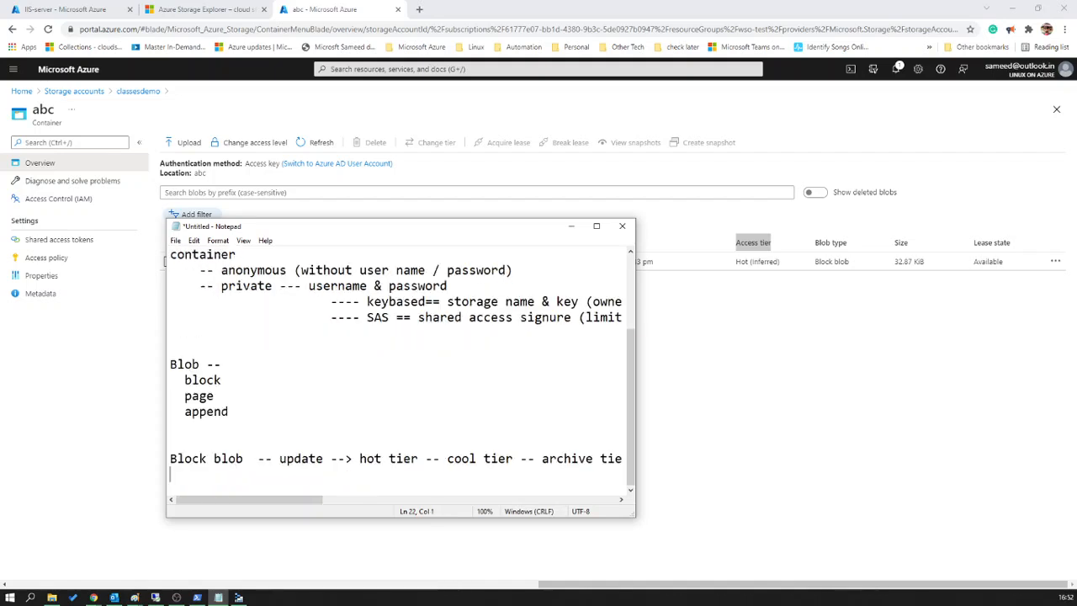
pyautogui.press('Return')
pyautogui.write('host')
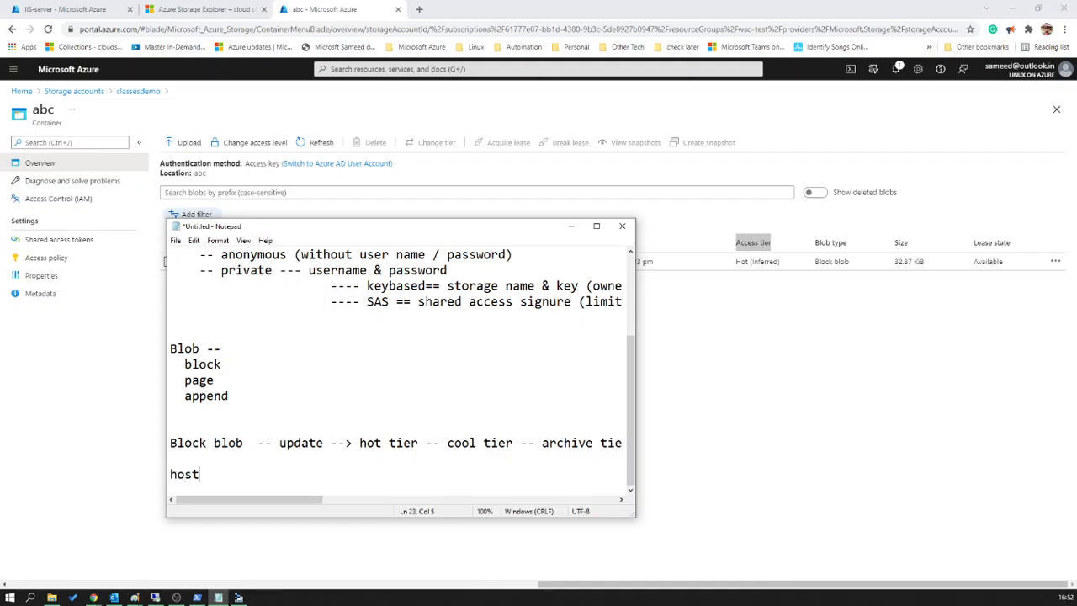
pyautogui.press('BackSpace')
pyautogui.press('BackSpace')
pyautogui.write('t tier -- cost more ')
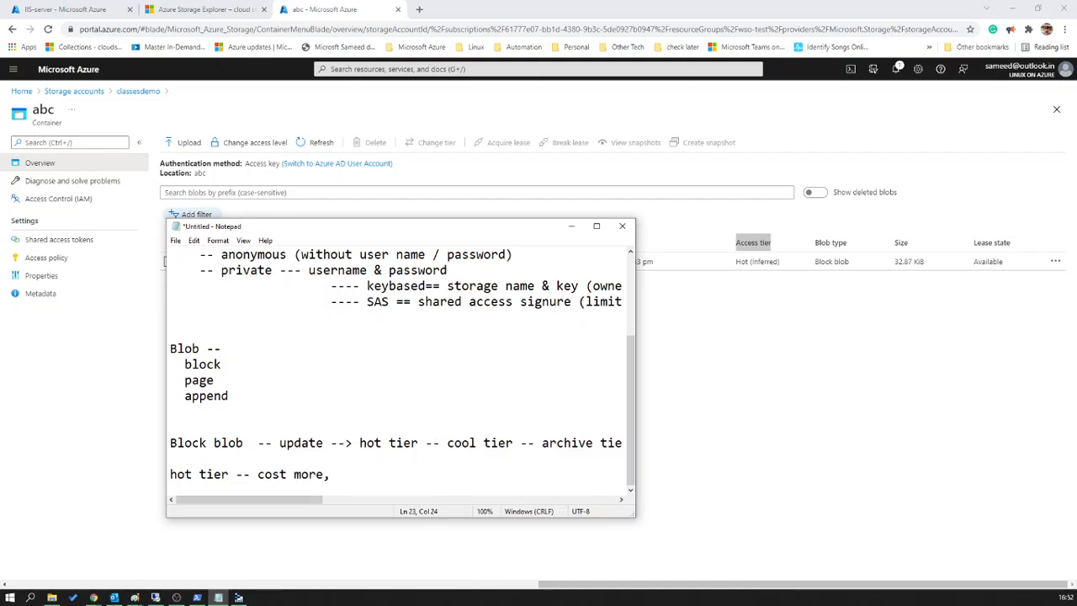
pyautogui.write(' immdia')
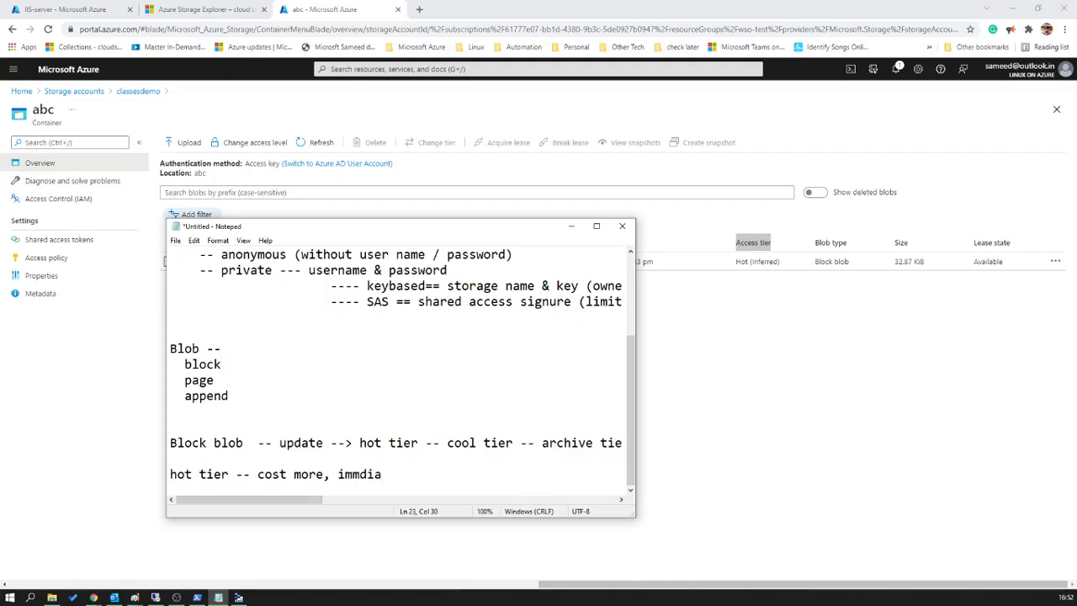
pyautogui.write('te access')
pyautogui.press('Return')
pyautogui.write('cool ')
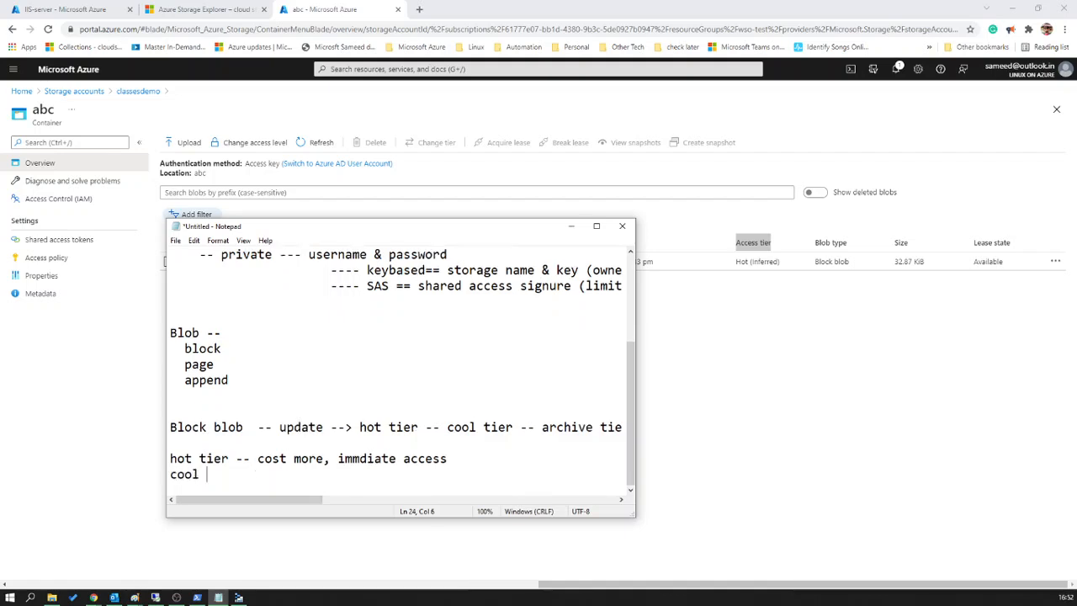
pyautogui.write('tier -- little less , ')
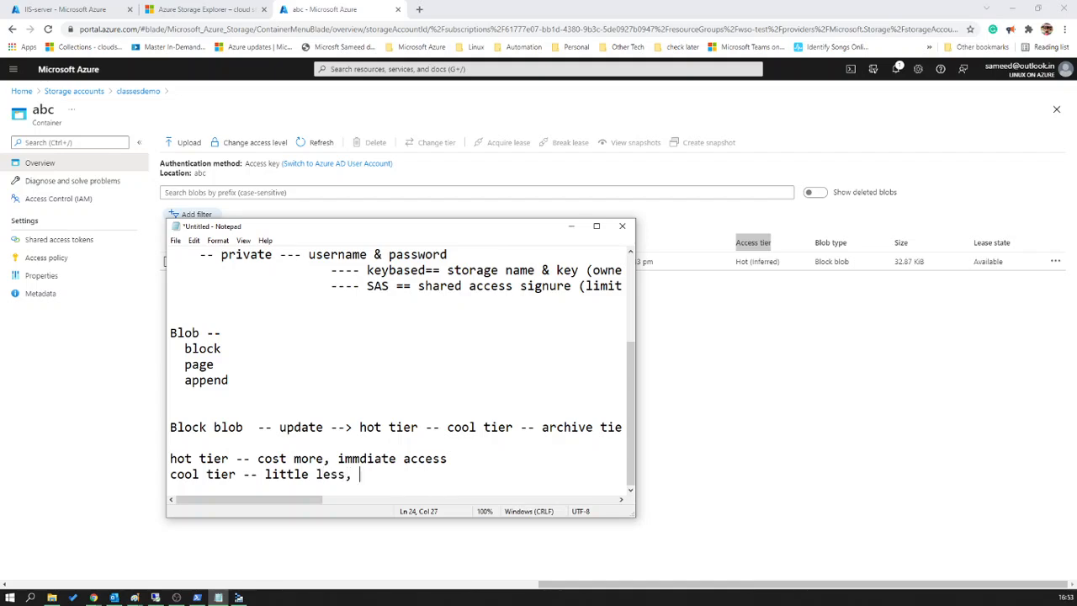
pyautogui.write('access slow c')
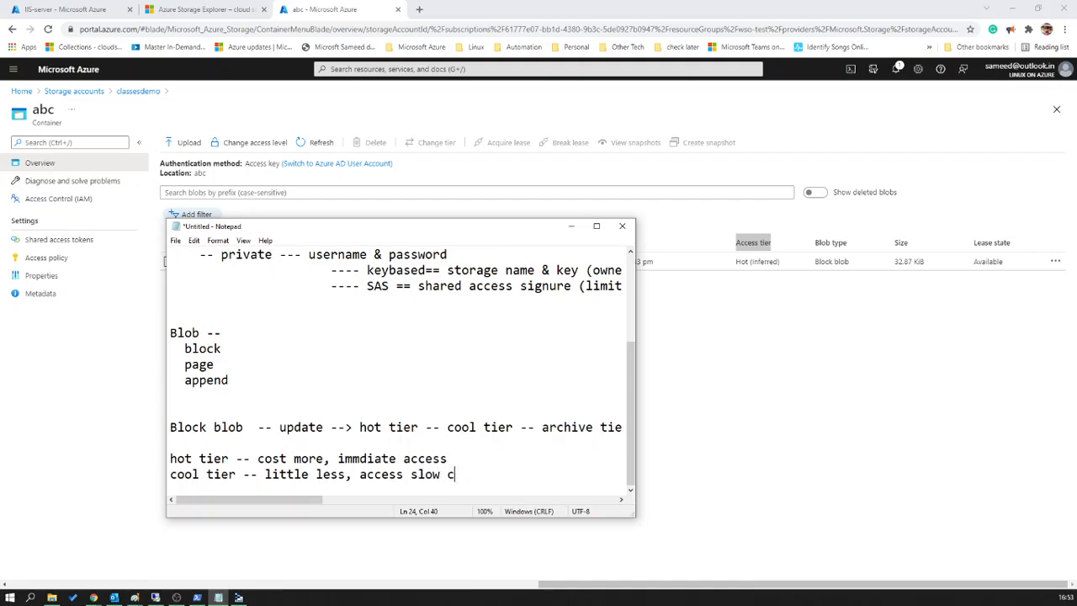
pyautogui.write('ompaire hot')
# Step: Start the archive note: 'achive -- tap drive --- very less cost ---'
pyautogui.press('Return')
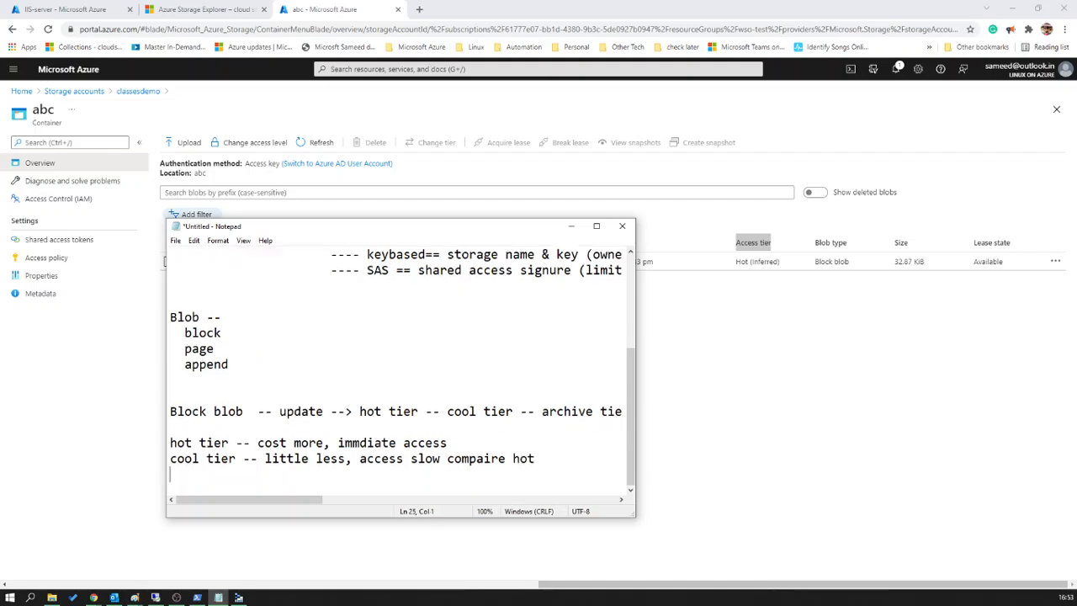
pyautogui.press('Return')
pyautogui.write('a')
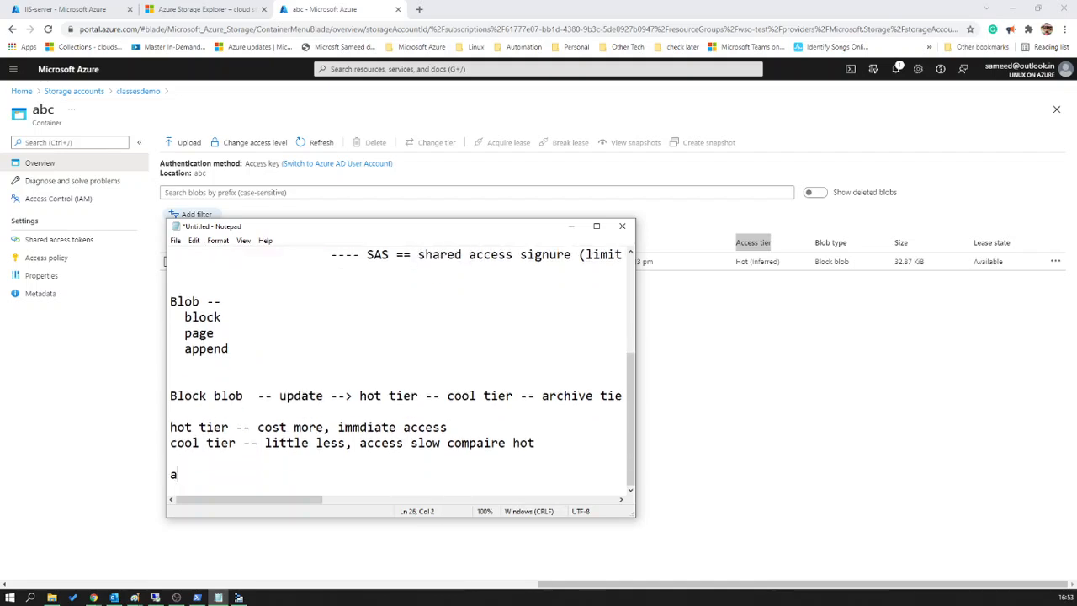
pyautogui.write('chive -- tap drive')
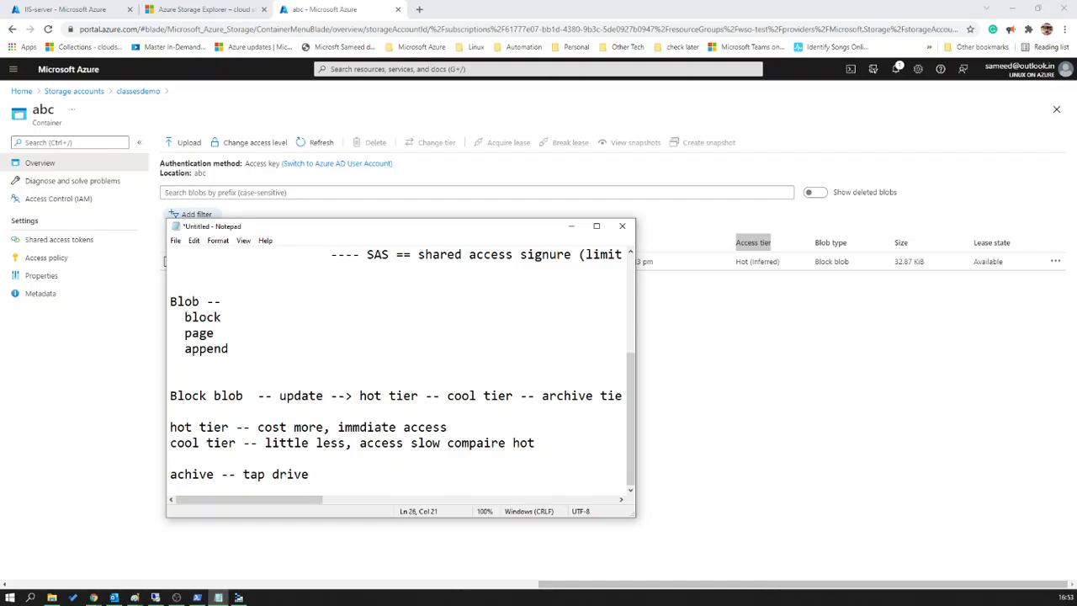
pyautogui.write('---')
pyautogui.write(' l')
pyautogui.write('ess')
pyautogui.write(' cost')
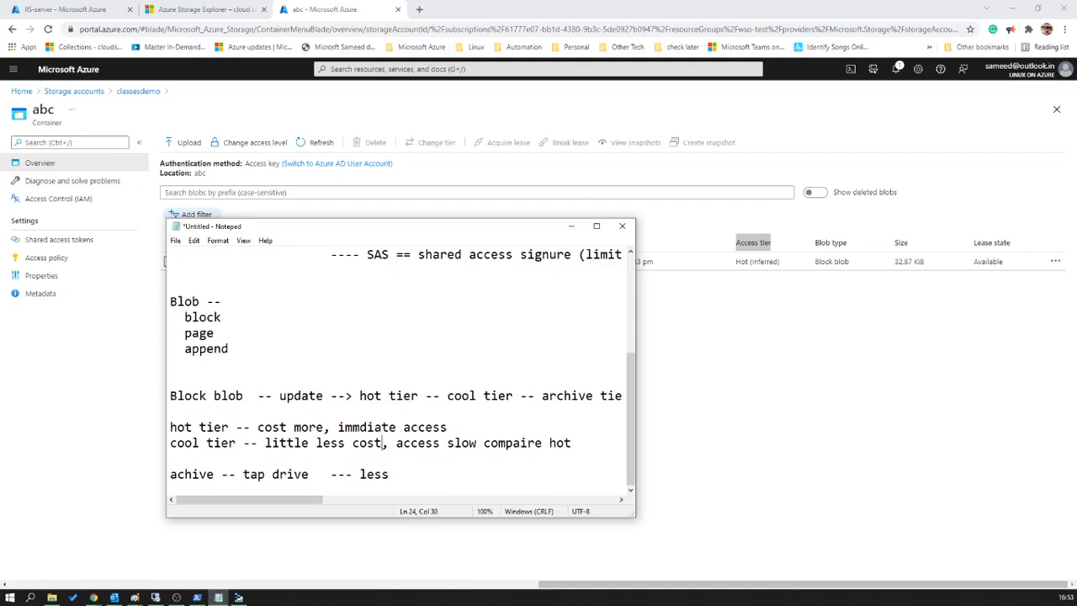
pyautogui.click(353, 474)
pyautogui.write('very')
pyautogui.press('End')
pyautogui.write('cost ---')
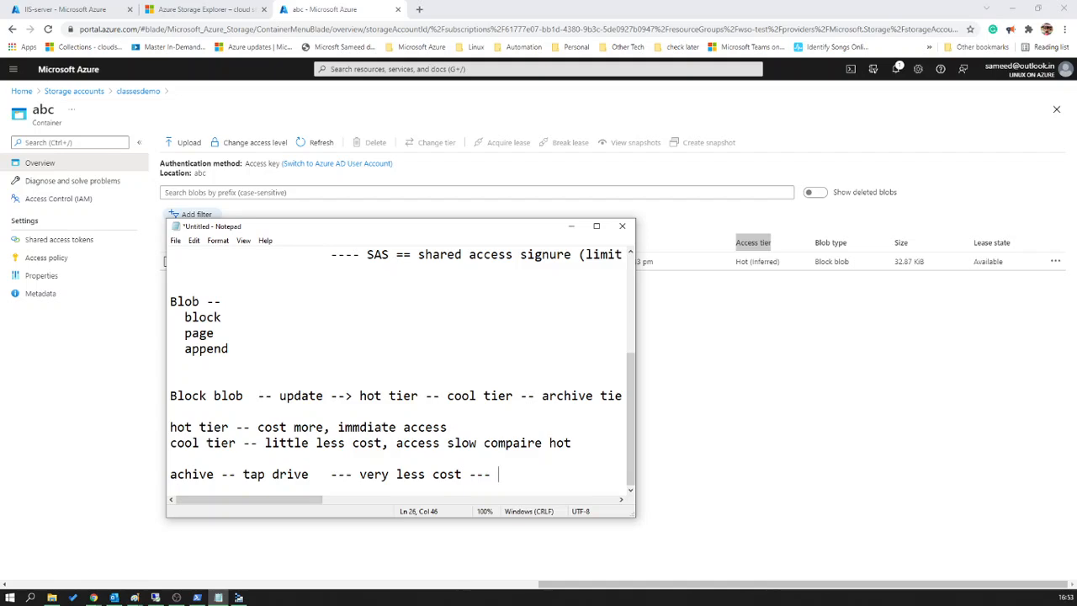
# Step: Extend the archive line with 'won't be acessable -- change to hot/cool --- day 1 or 1 week'
pyautogui.write('wit')
pyautogui.press('BackSpace')
pyautogui.press('BackSpace')
pyautogui.write('onl')
pyautogui.press('BackSpace')
pyautogui.write("'t be acessable")
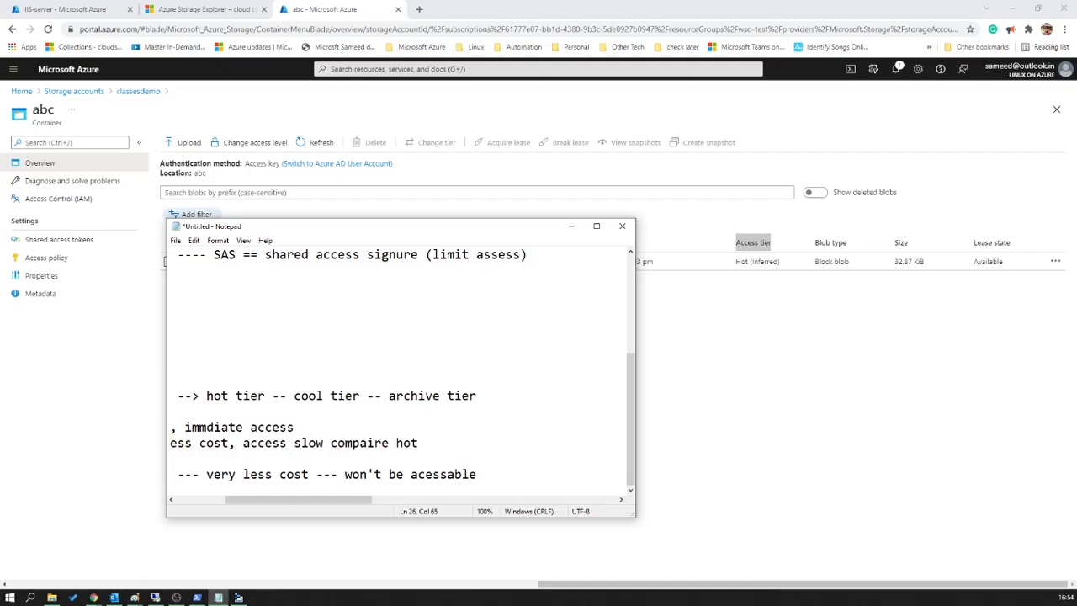
pyautogui.write(' -- change to hot.c')
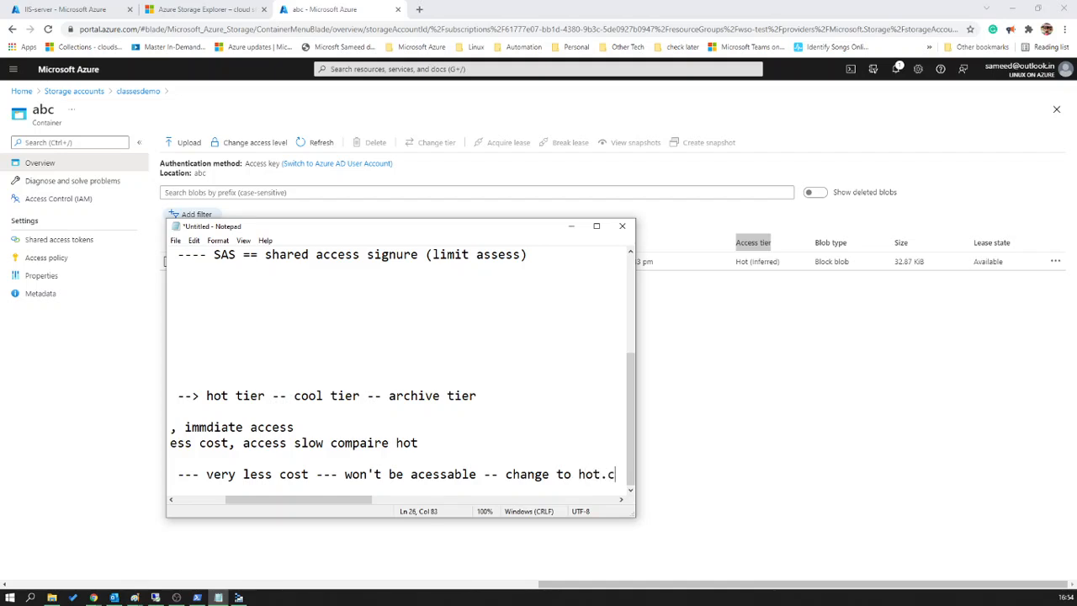
pyautogui.write('ool')
pyautogui.press('Left')
pyautogui.press('Left')
pyautogui.press('Left')
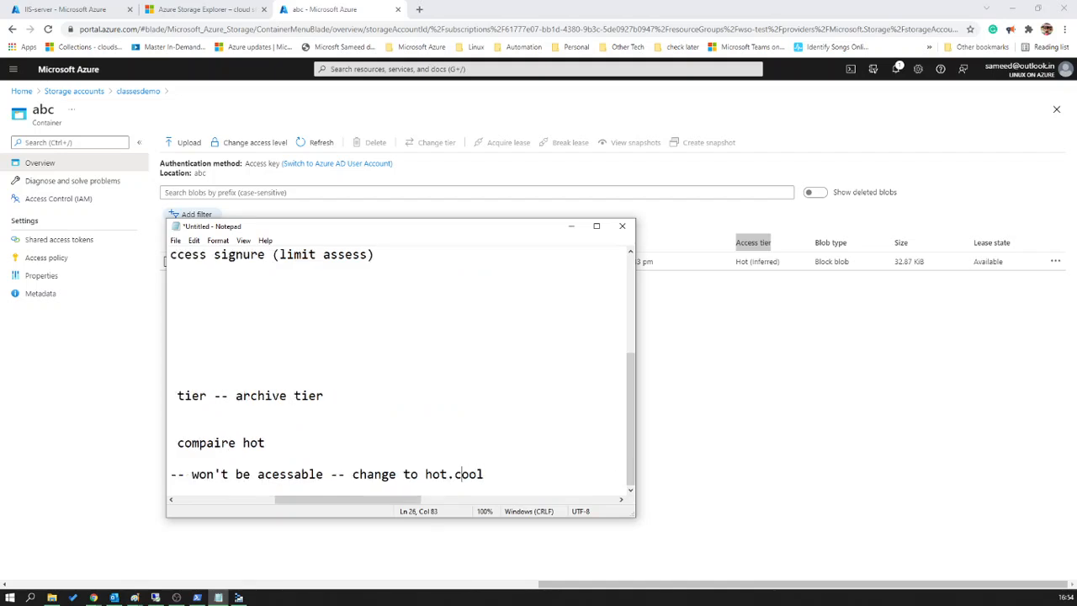
pyautogui.press('BackSpace')
pyautogui.write('/cool')
pyautogui.write(' --')
pyautogui.write('- ')
pyautogui.write('day ')
pyautogui.write('1 on')
pyautogui.press('BackSpace')
pyautogui.write('r 1 week')
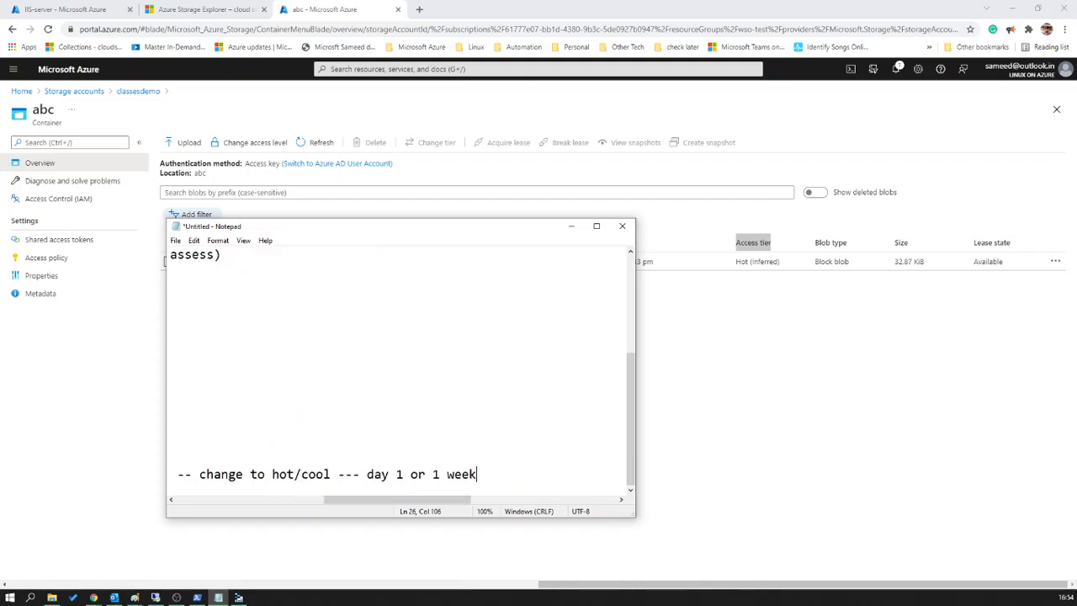
# Step: Return to the Azure portal and select the signure.jpg blob
pyautogui.press('Home')
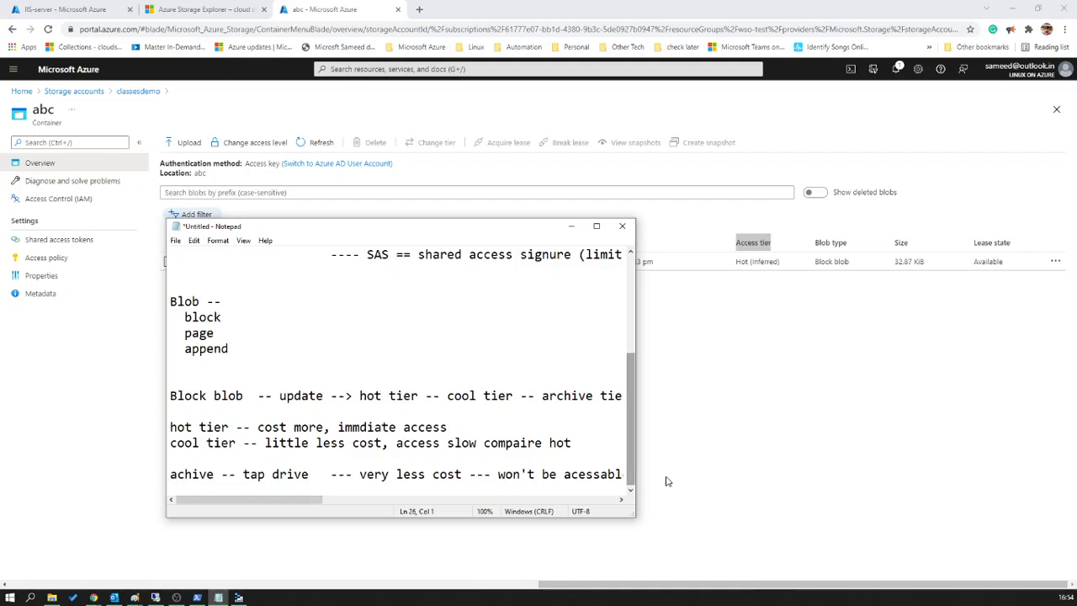
pyautogui.click(280, 474)
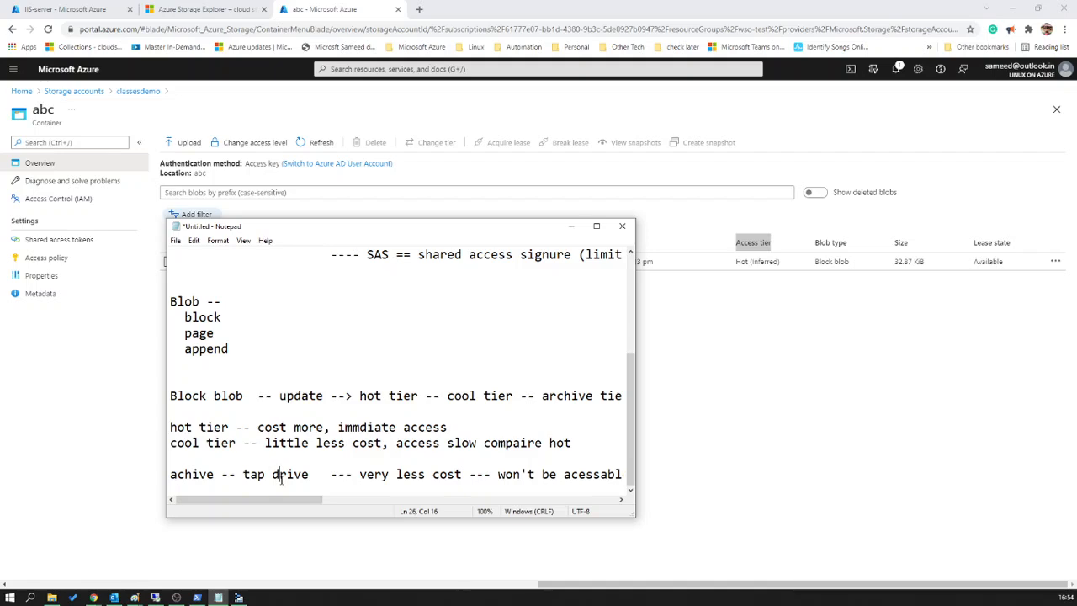
pyautogui.click(705, 427)
pyautogui.click(169, 262)
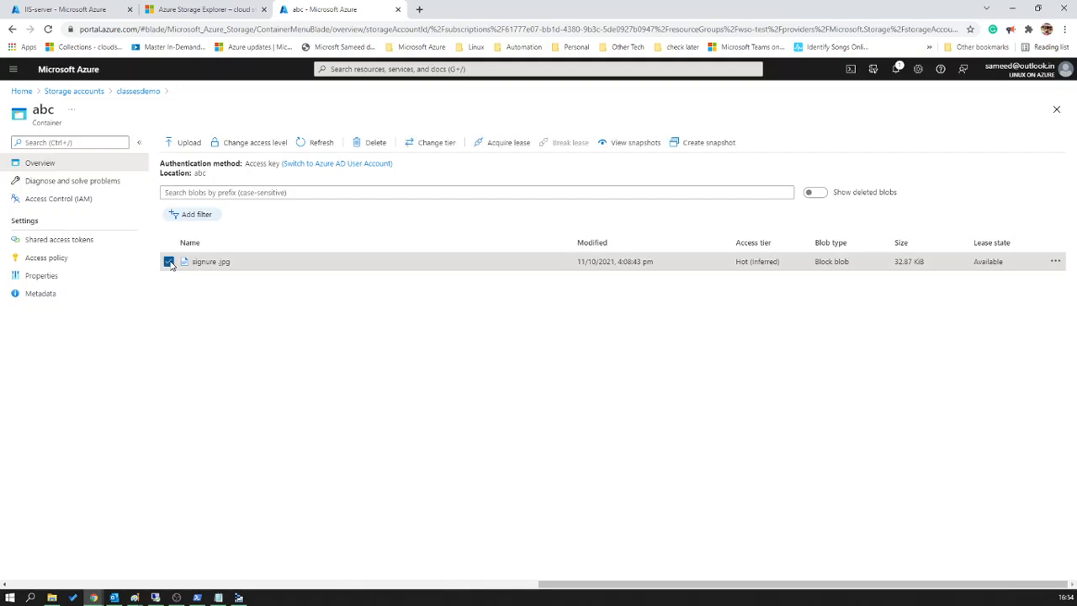
pyautogui.click(430, 142)
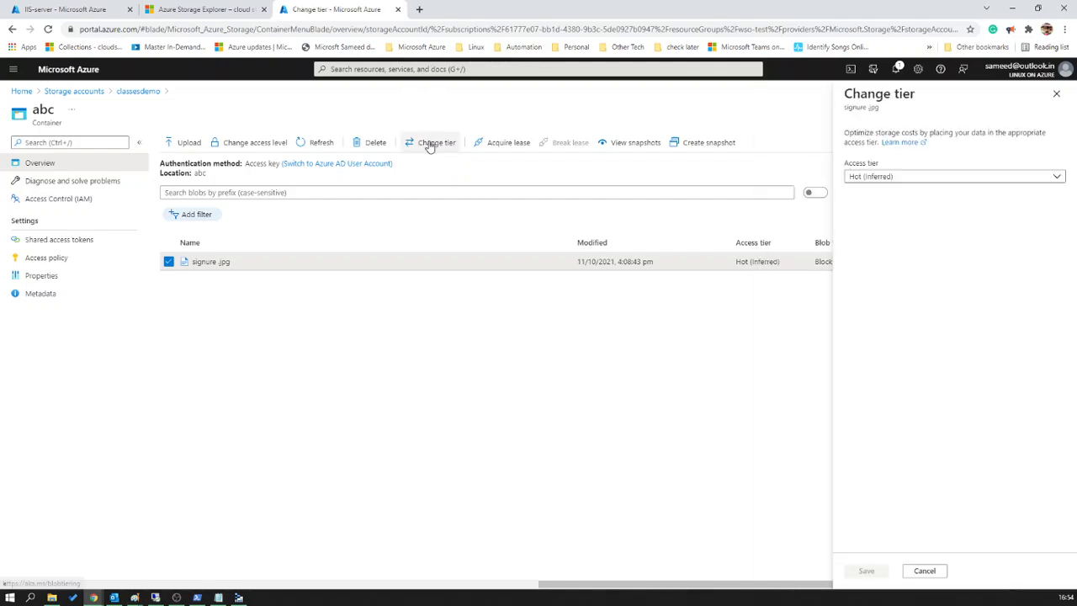
pyautogui.click(892, 178)
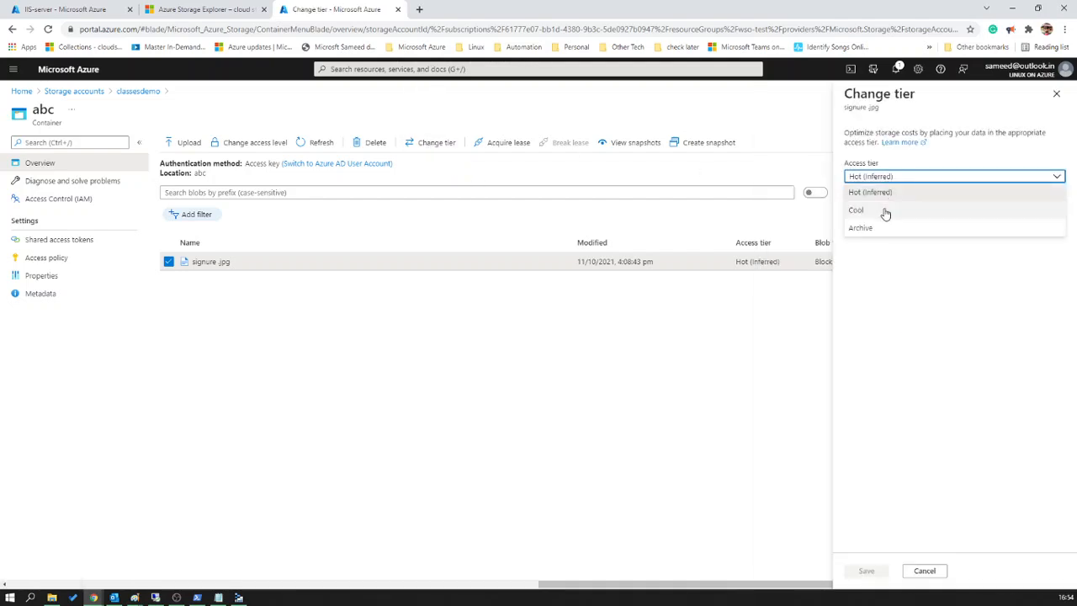
pyautogui.click(884, 210)
pyautogui.click(864, 178)
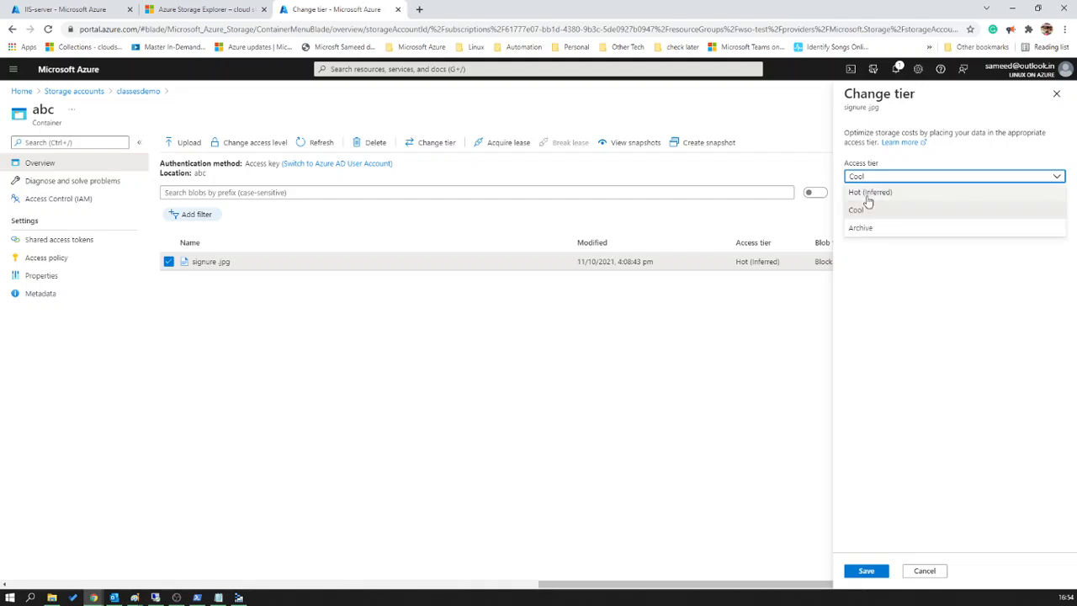
pyautogui.click(867, 228)
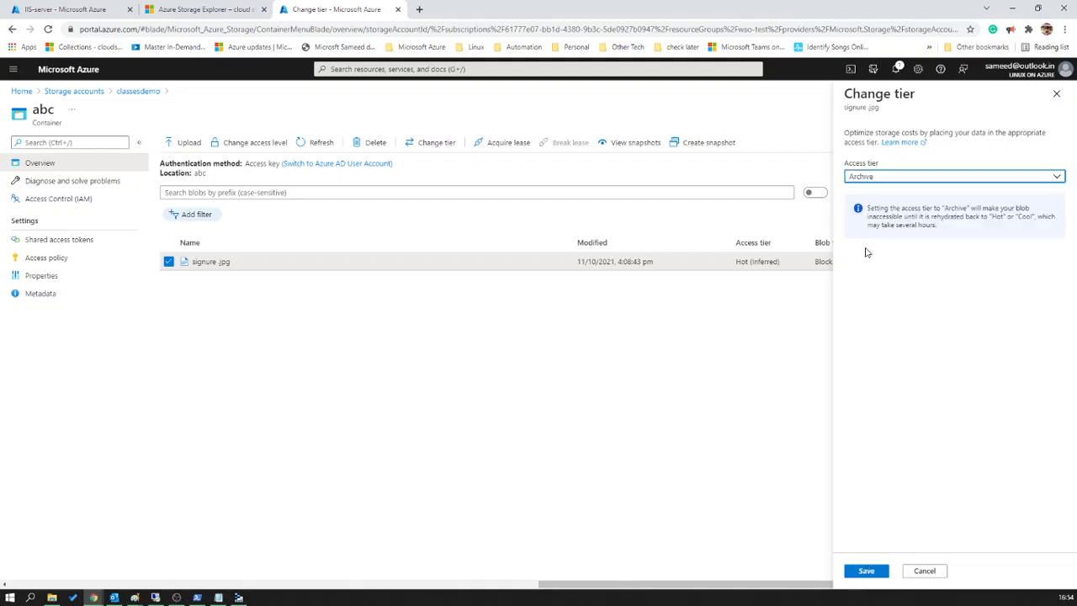
pyautogui.click(994, 221)
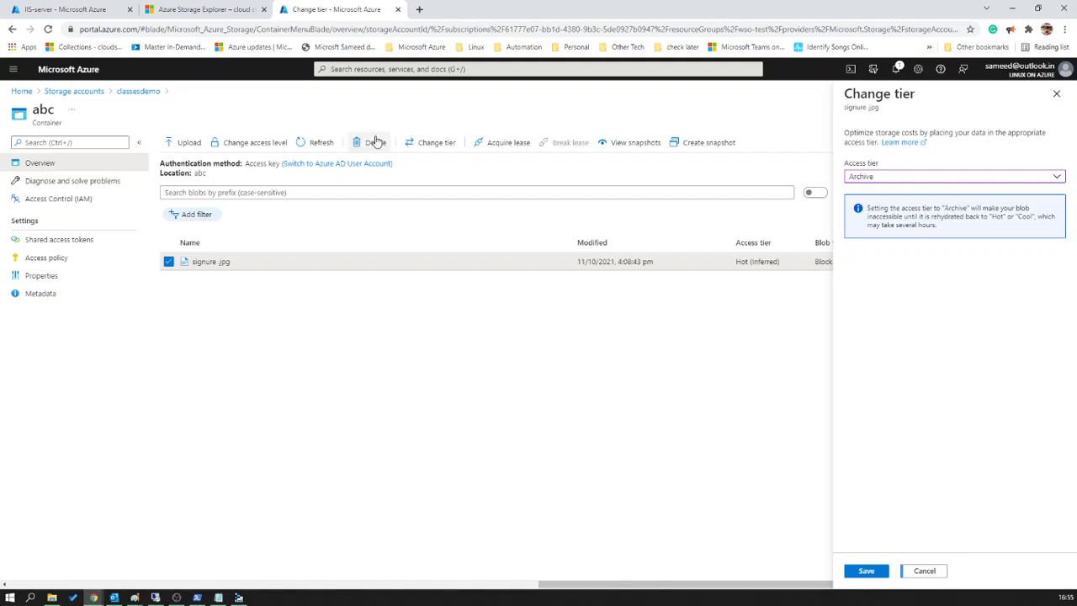
pyautogui.click(1056, 94)
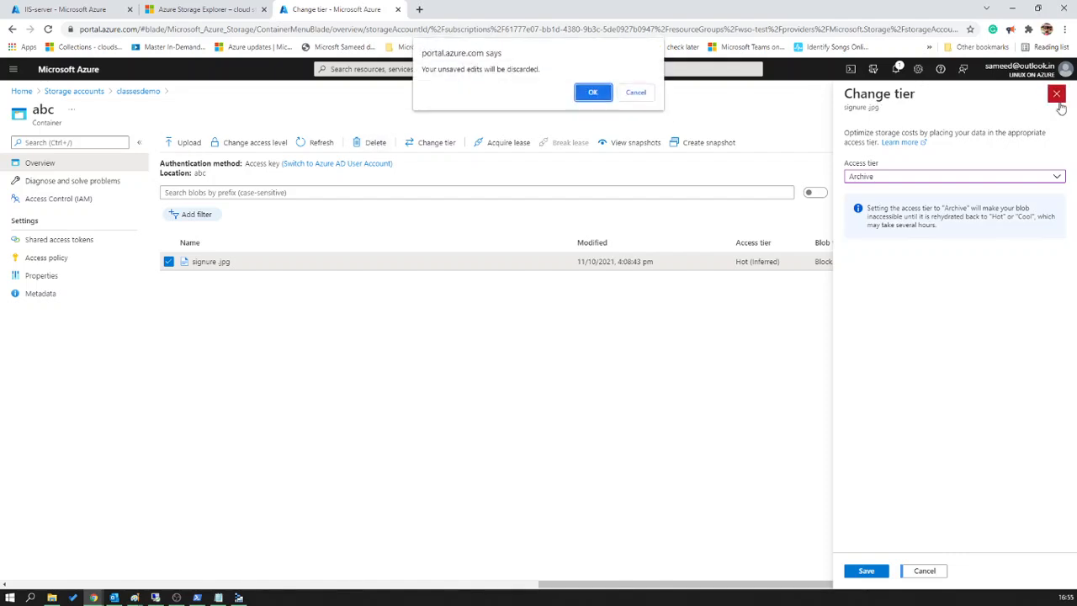
pyautogui.click(594, 93)
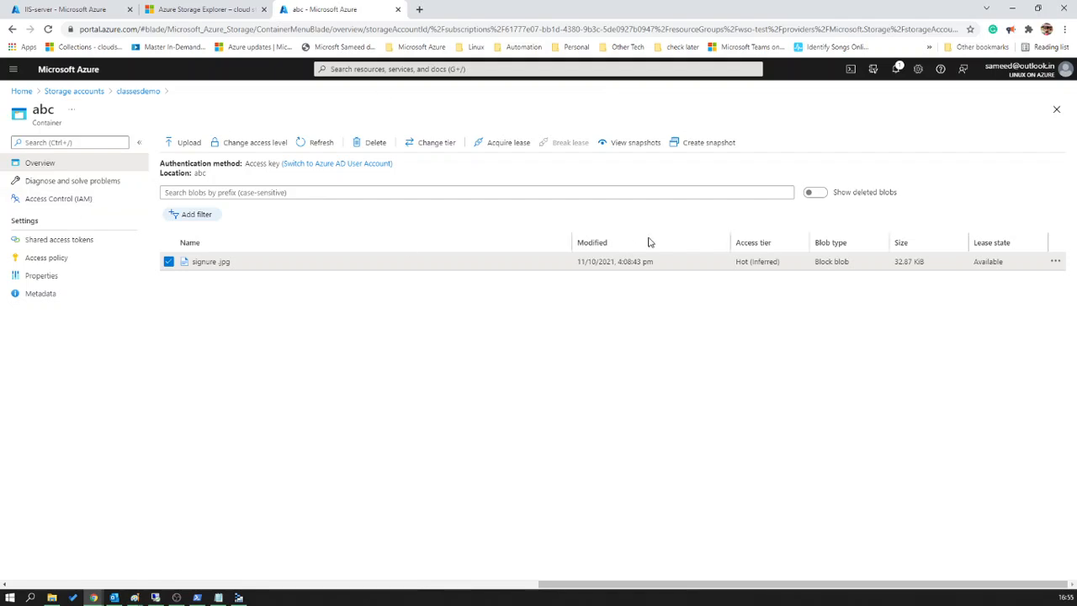
# Step: Open the vhds container and check that the .vhd page blob's tier cannot be changed
pyautogui.click(1056, 109)
pyautogui.click(364, 248)
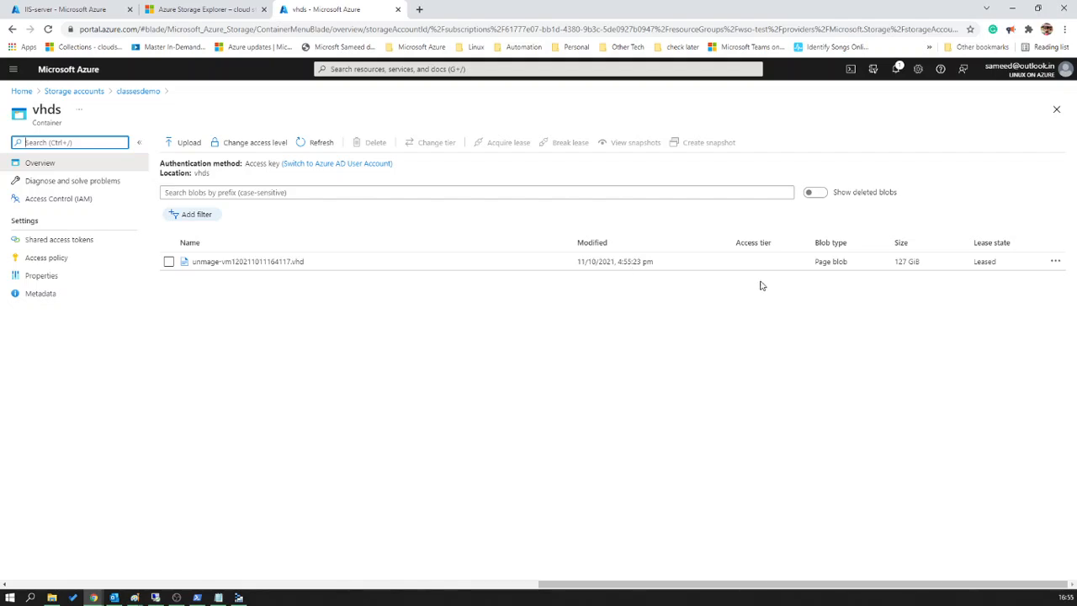
pyautogui.click(761, 246)
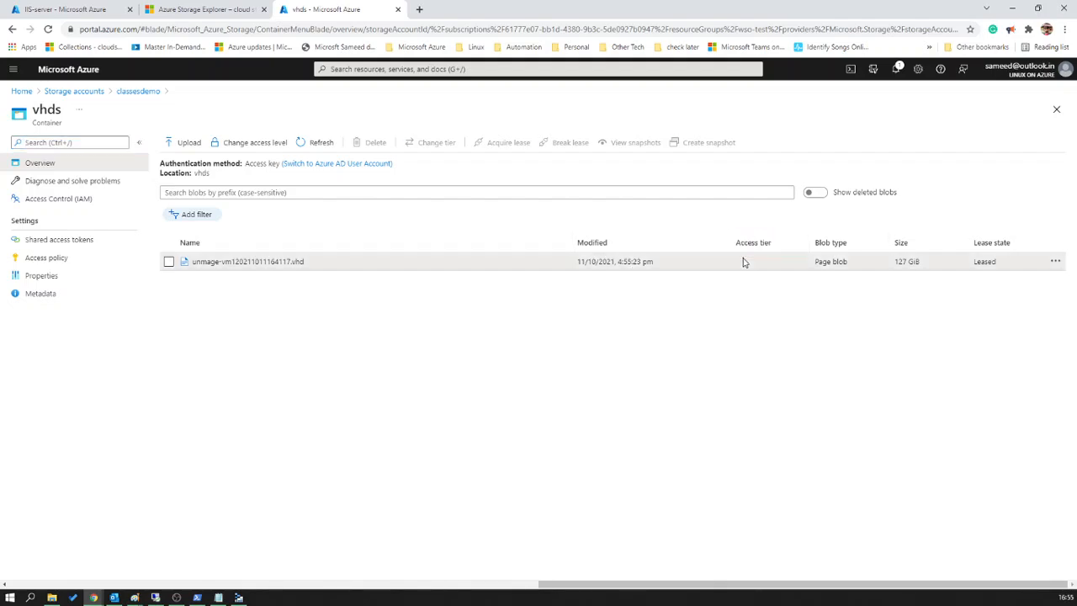
pyautogui.doubleClick(743, 260)
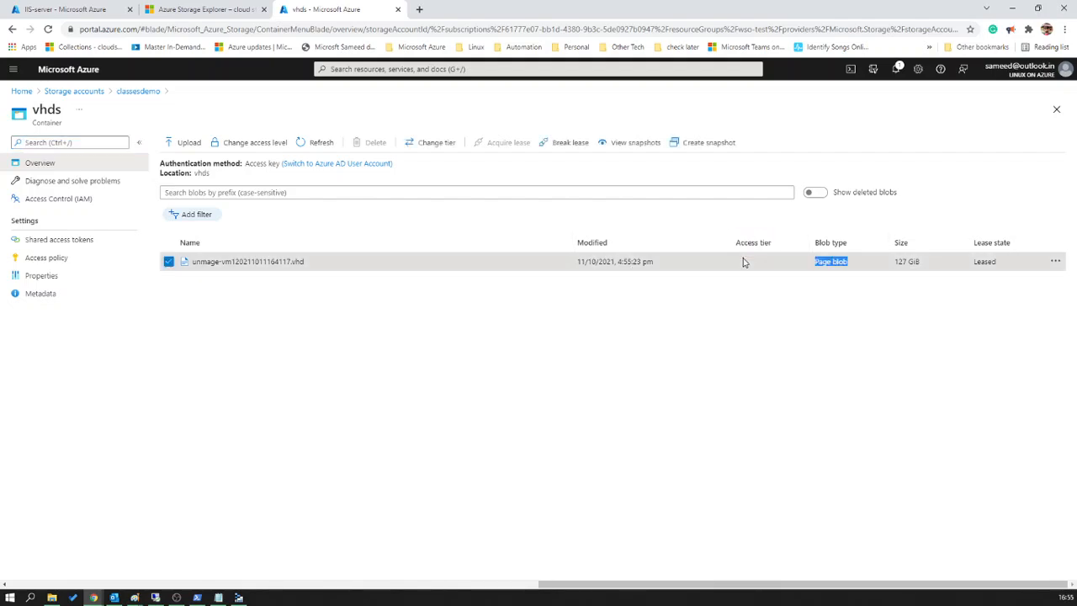
pyautogui.click(437, 145)
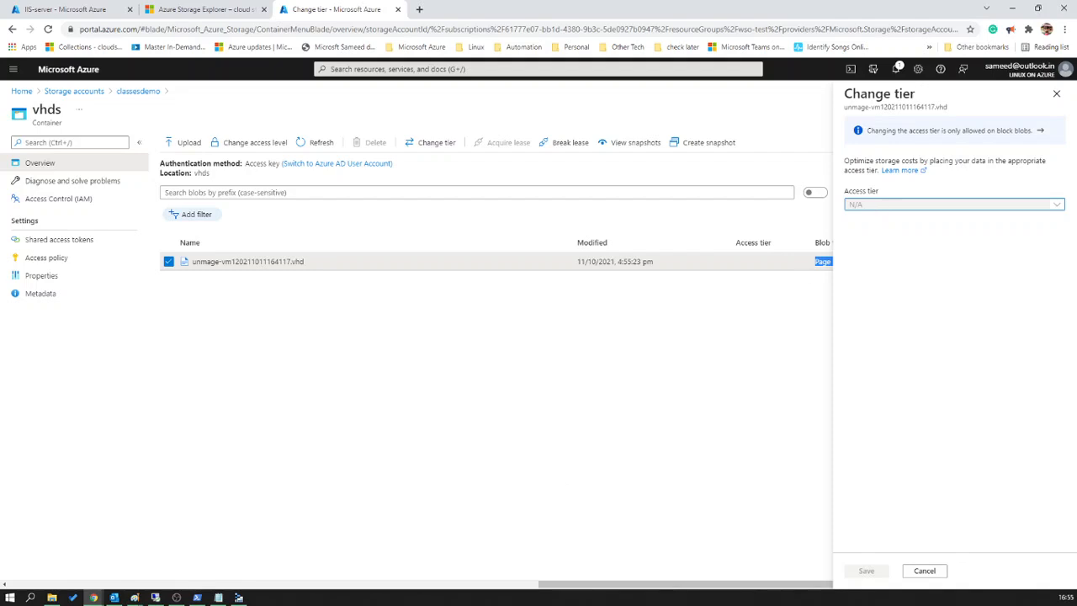
pyautogui.click(220, 597)
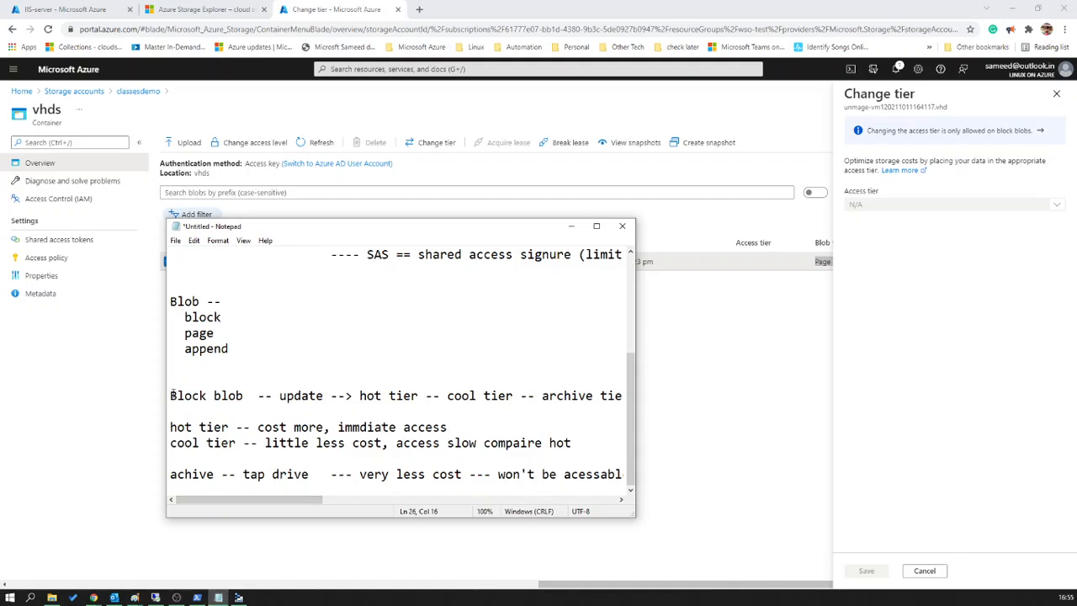
pyautogui.click(571, 226)
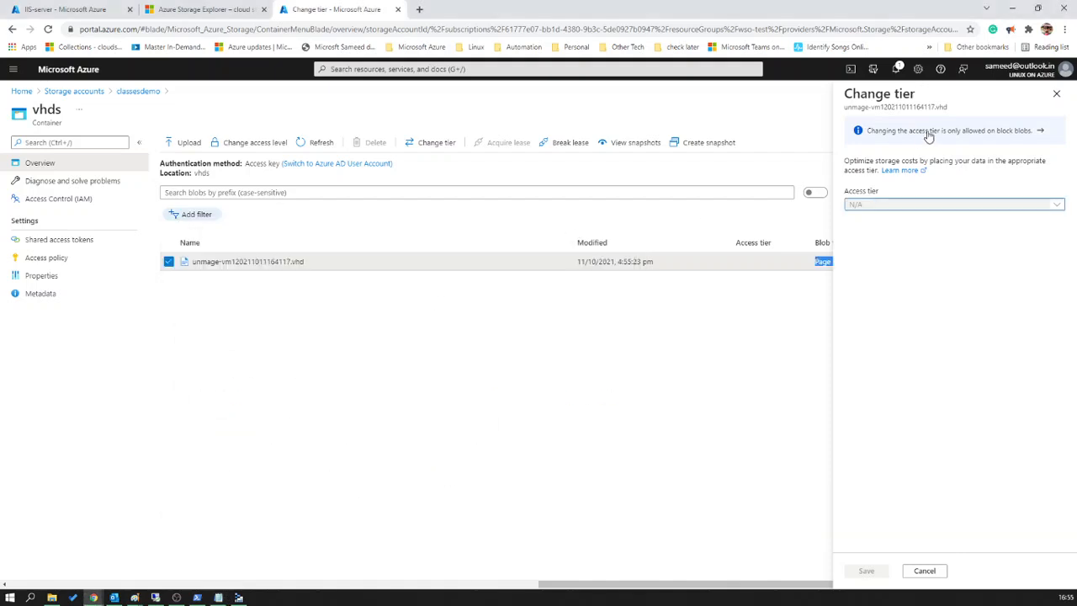
pyautogui.click(1057, 93)
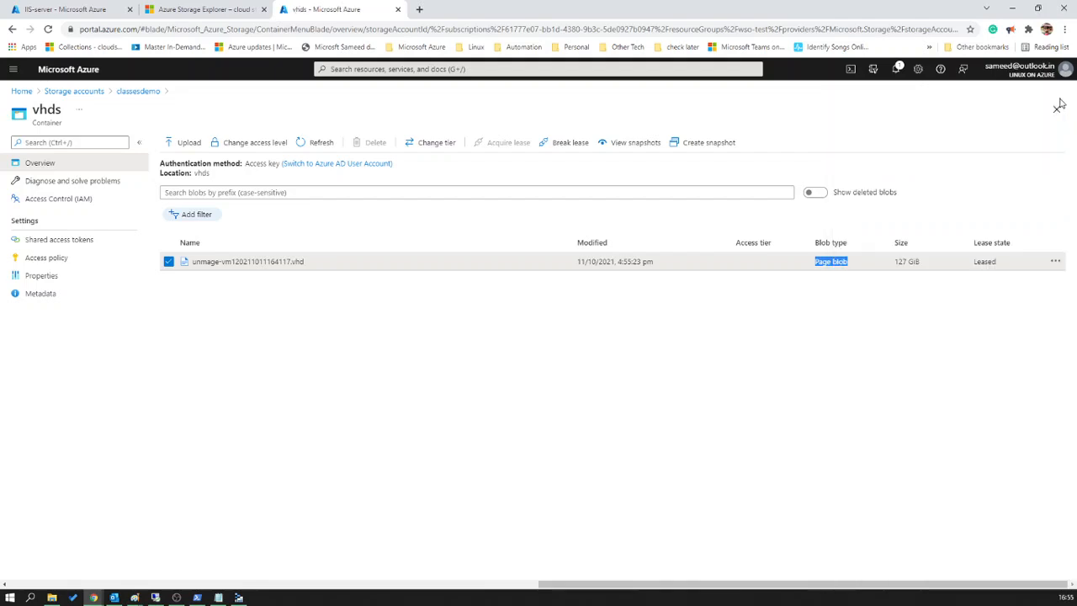
# Step: Close the vhds container and open classesdemo's empty File shares page
pyautogui.click(1057, 109)
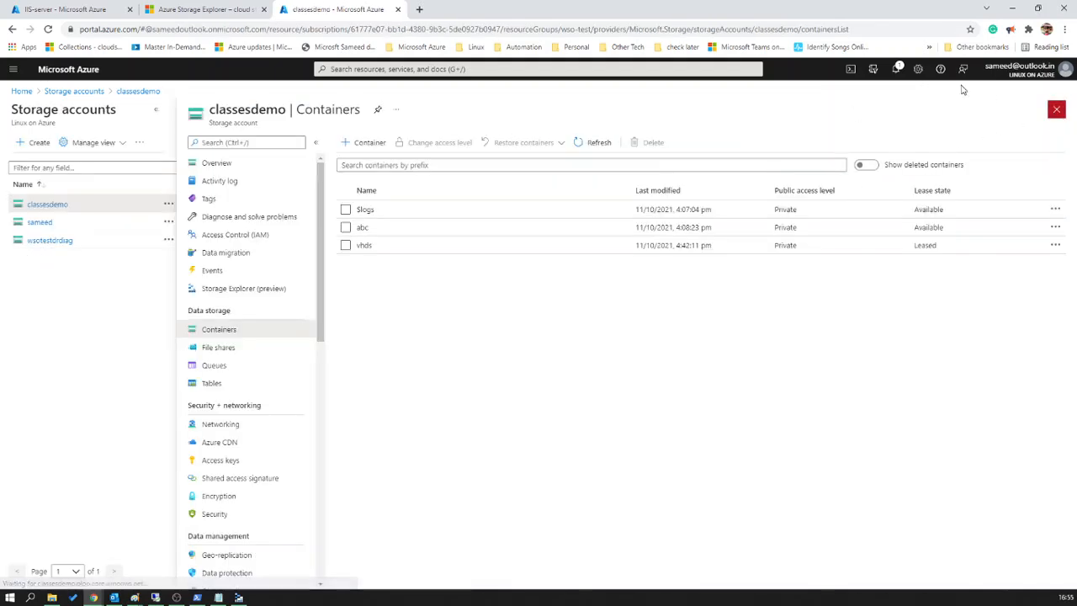
pyautogui.click(224, 345)
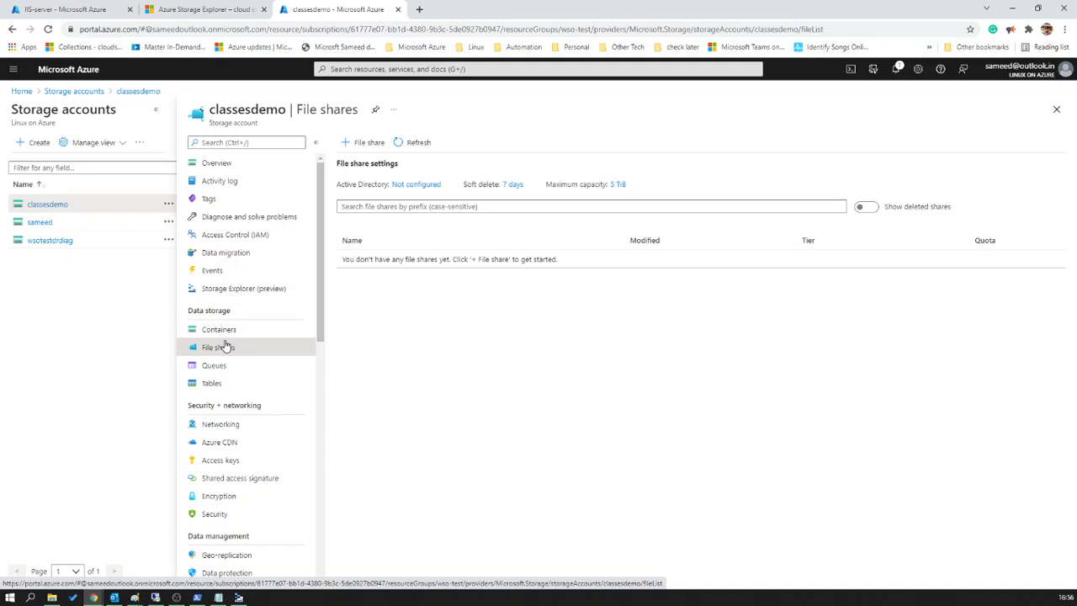
pyautogui.hotkey('alt', 'Tab')
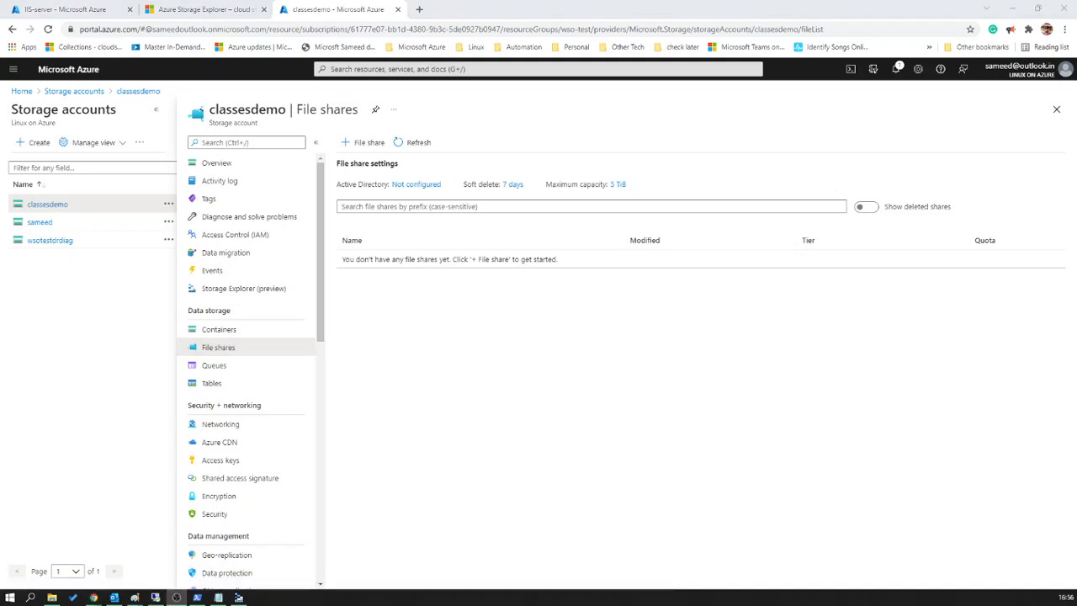